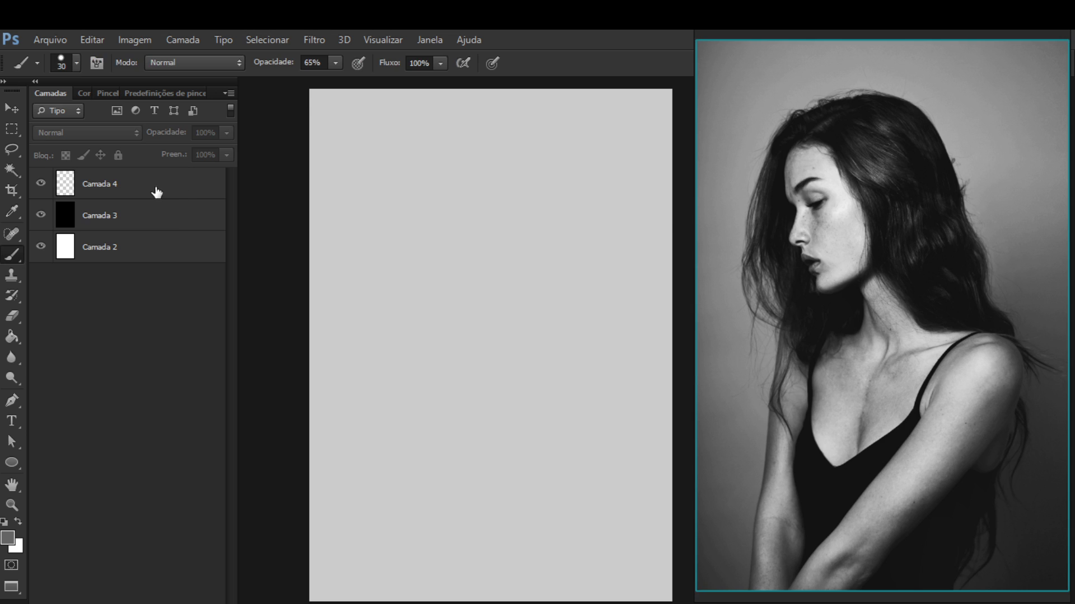
Activate layer Camada 4, reset the colours to default black and white, and choose the Hard Round 35 brush
click(156, 192)
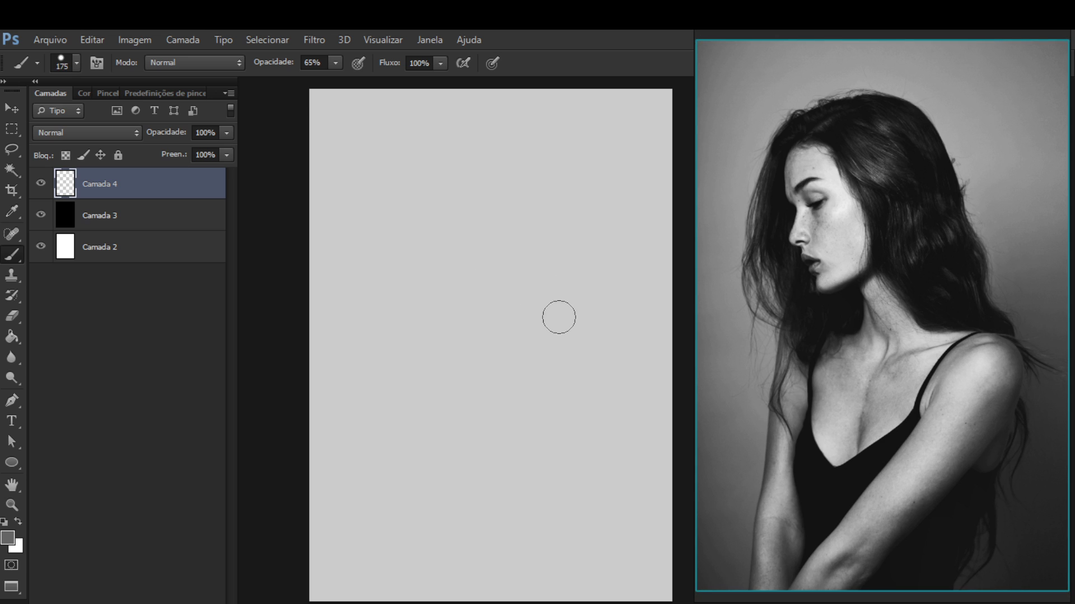
key(d)
click(77, 63)
click(143, 351)
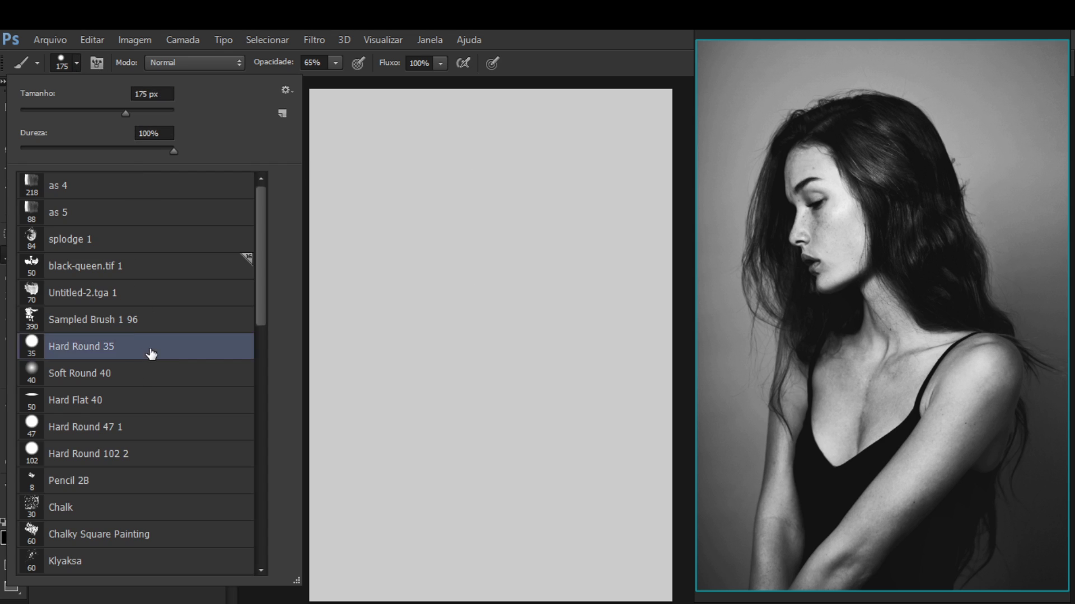
click(421, 325)
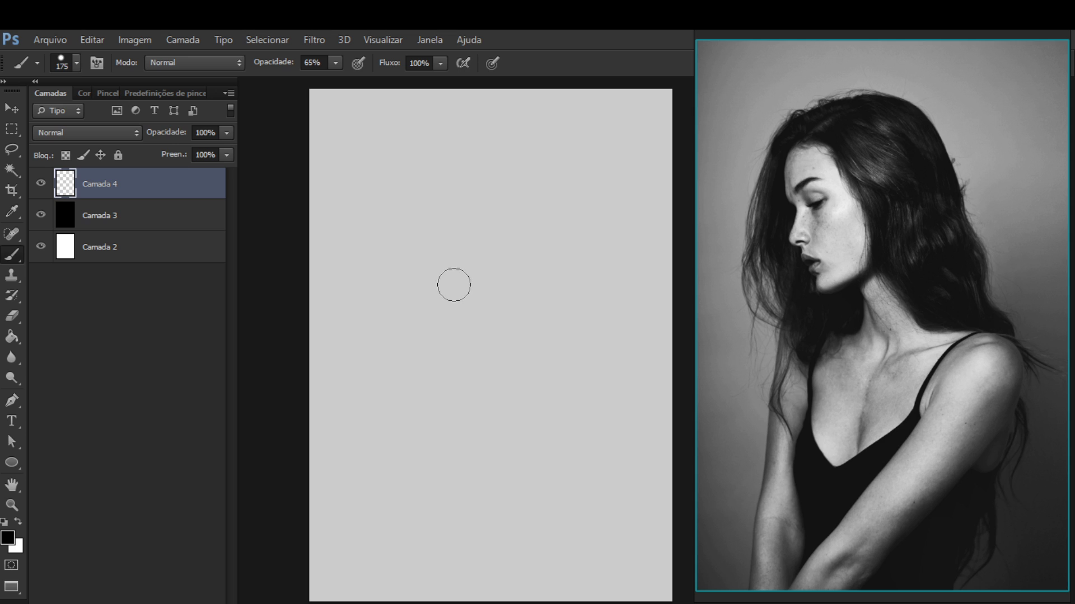
Set the opacity of layer Camada 3 to 70% to get a medium-dark grey backdrop
click(188, 224)
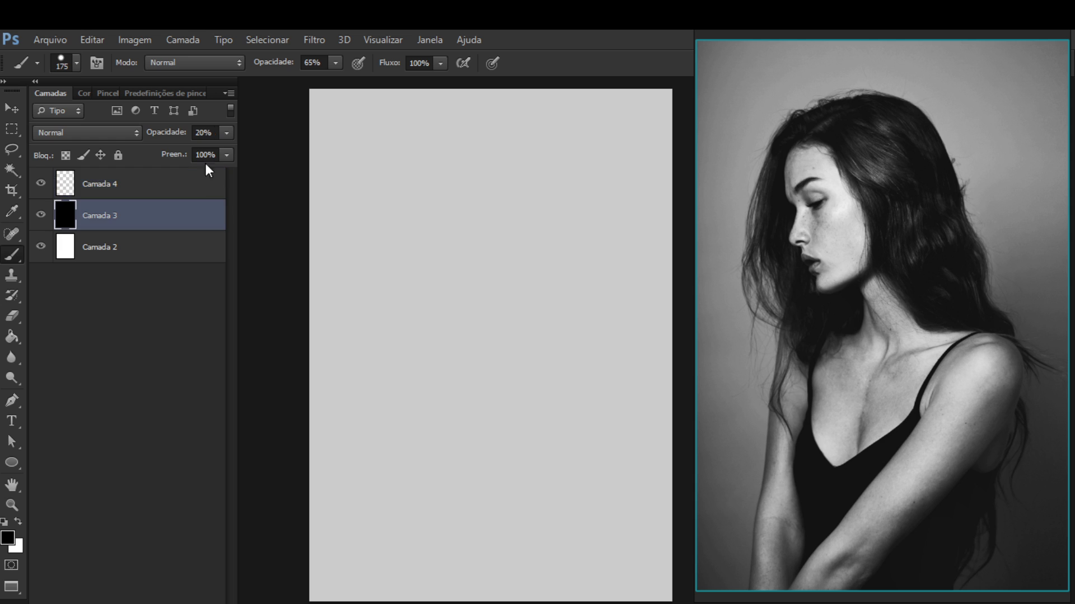
drag(172, 150, 201, 150)
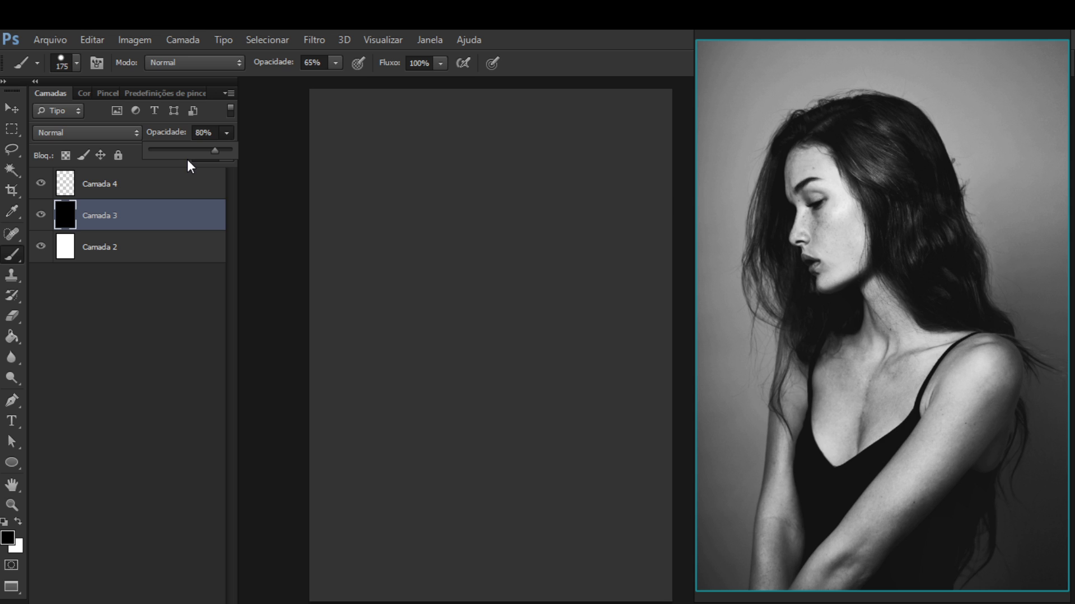
key(Down)
key(Down)
key(Down)
key(Down)
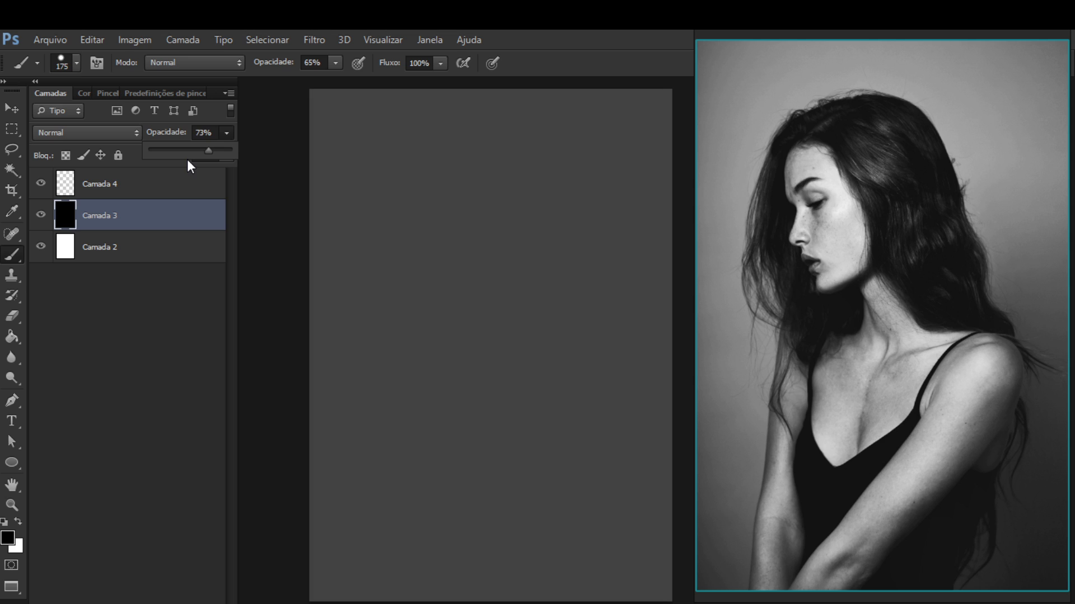
key(Down)
key(Down)
key(Down)
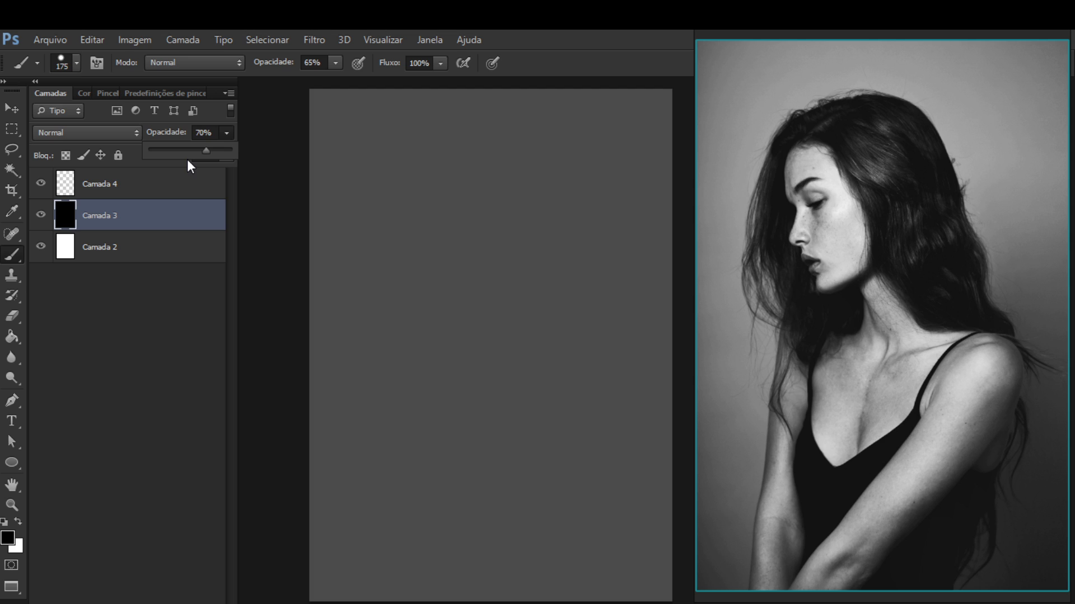
key(Up)
key(Up)
key(Up)
key(Up)
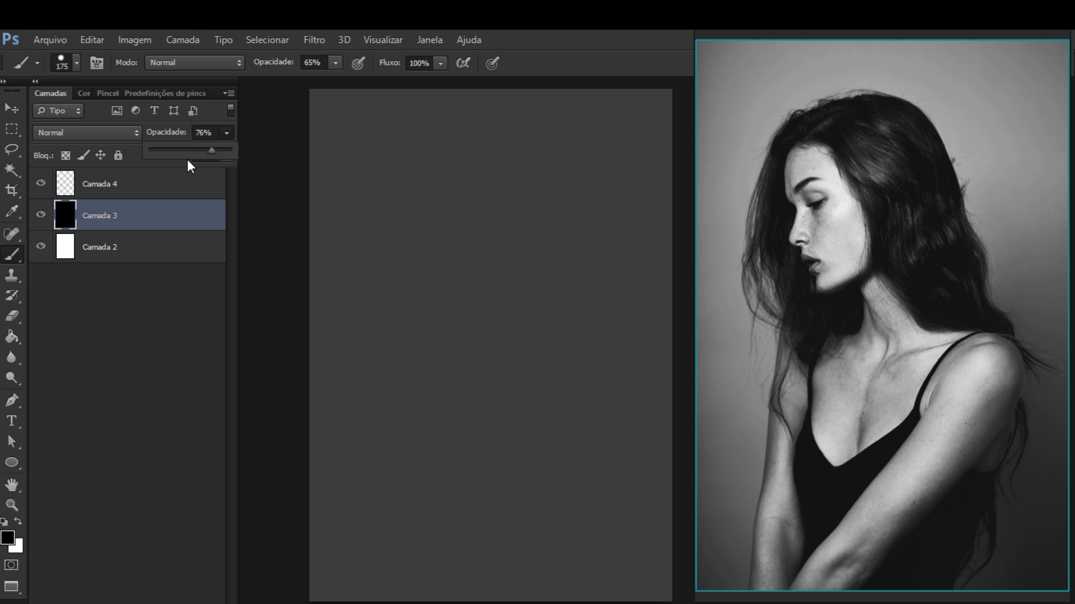
key(Down)
key(Return)
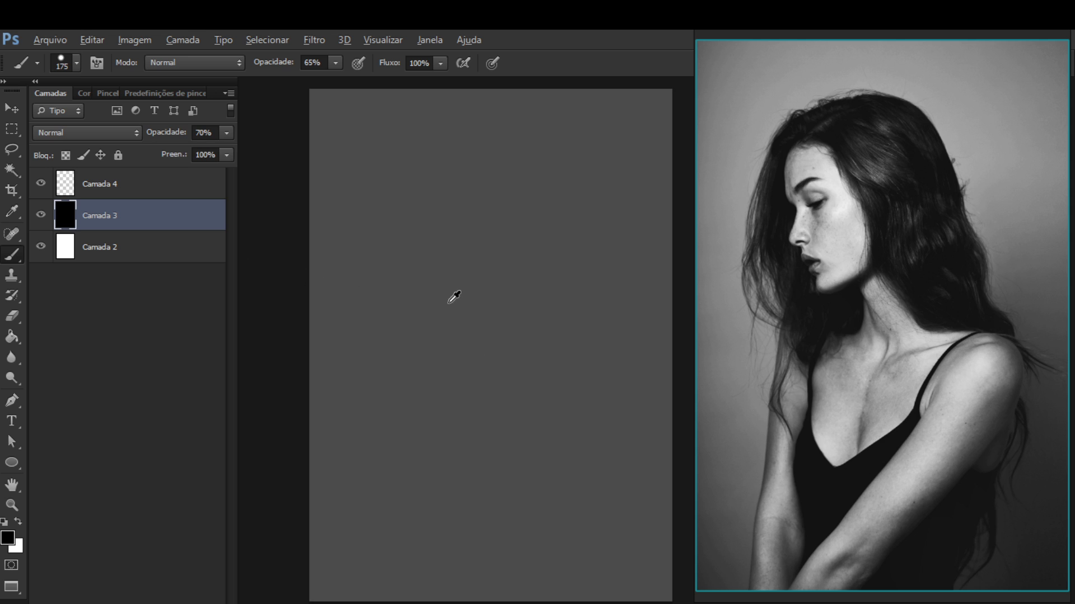
With the backdrop's grey sampled, restore Camada 3 to 100% opacity and fill it with that grey using the Paint Bucket
click(225, 137)
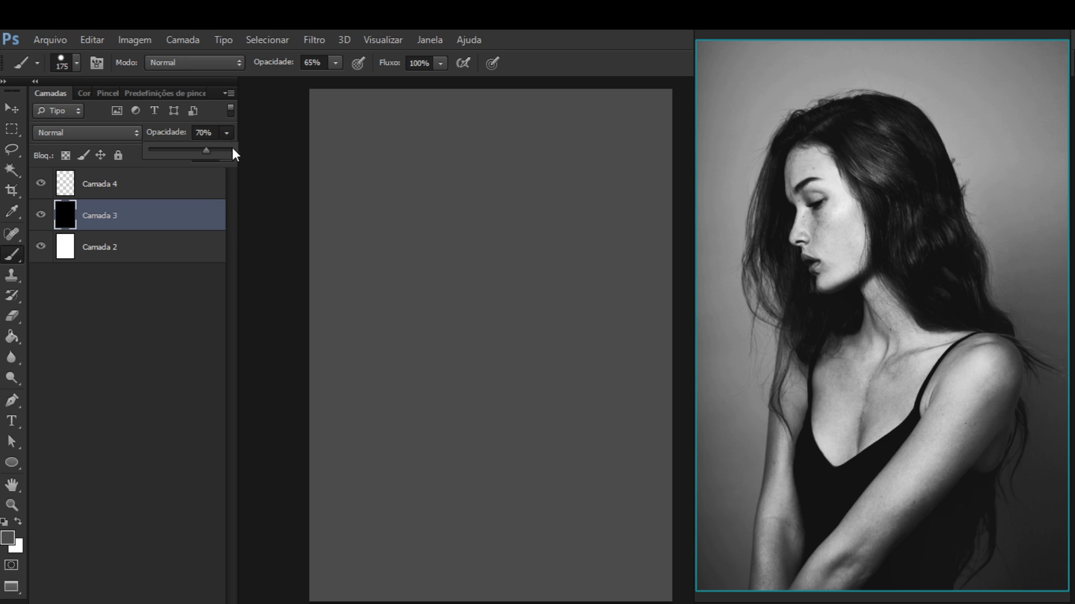
drag(208, 150, 237, 151)
key(g)
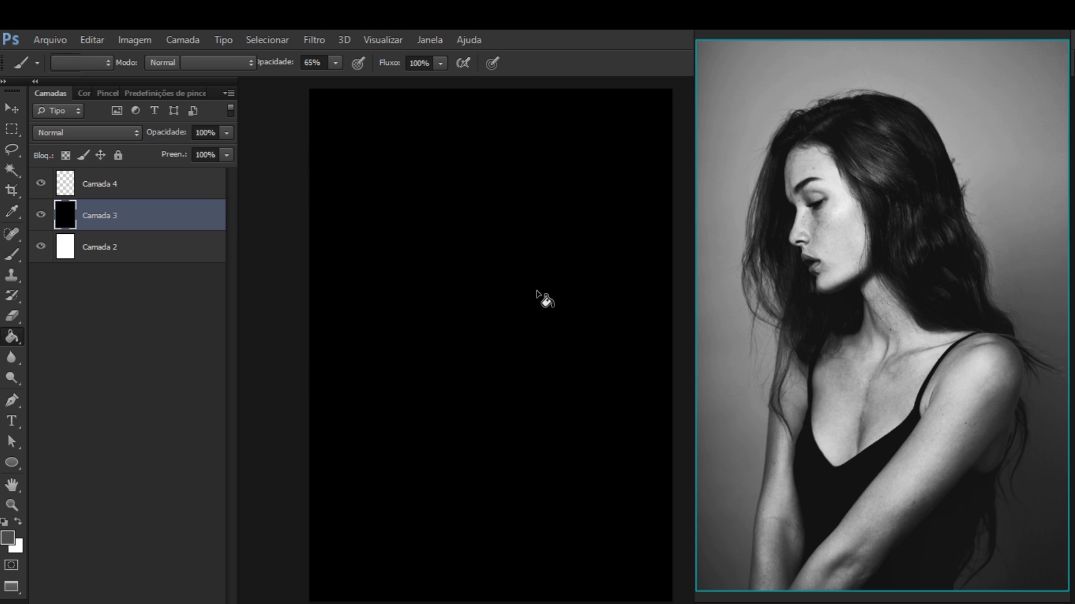
click(510, 348)
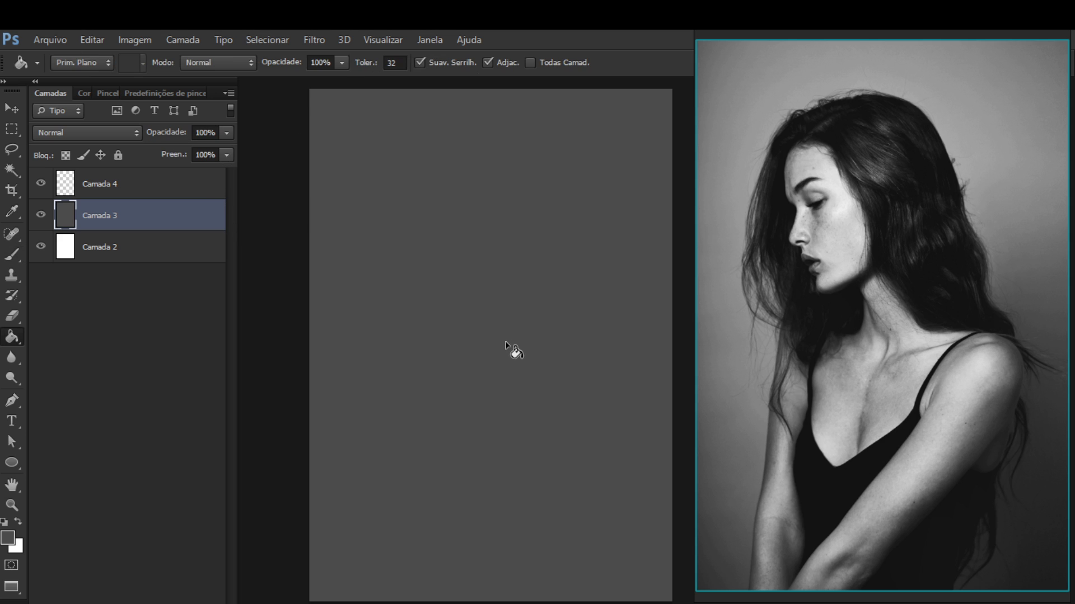
Switch back to a larger brush, fully lock layer Camada 2, and make Camada 3 the active layer
key(b)
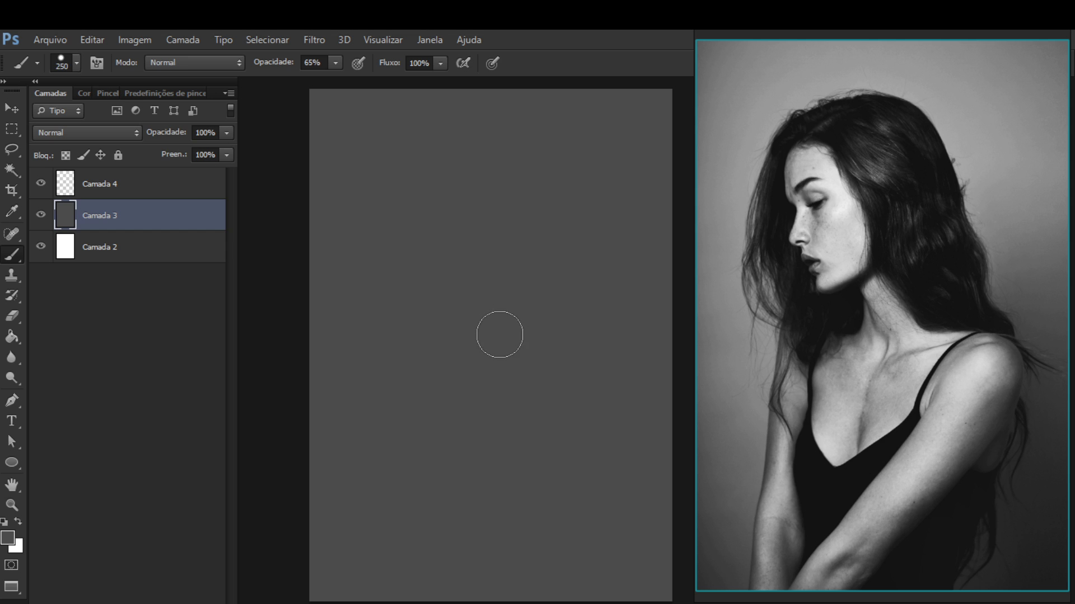
key(bracketright)
key(bracketright)
click(193, 246)
click(118, 155)
click(162, 222)
Paint a black shadow along the canvas's lower-left edge on Camada 3 with a 400 px brush at 85% opacity
key(alt)
key(d)
click(502, 452)
key(bracketright)
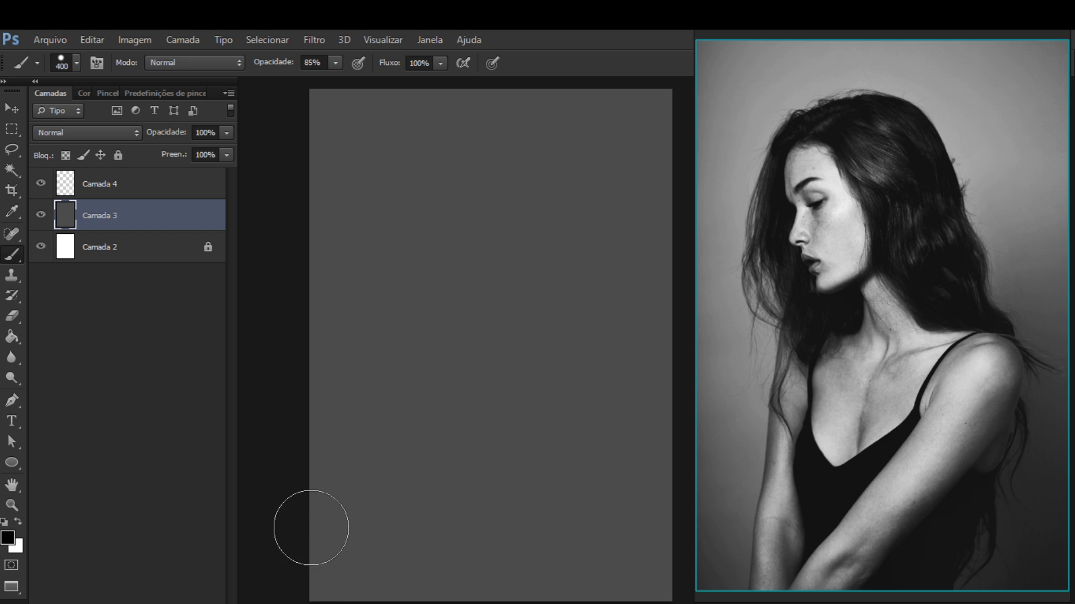
drag(370, 426, 366, 258)
mouse_move(385, 345)
mouse_down()
mouse_move(438, 317)
mouse_move(416, 314)
mouse_up()
click(280, 392)
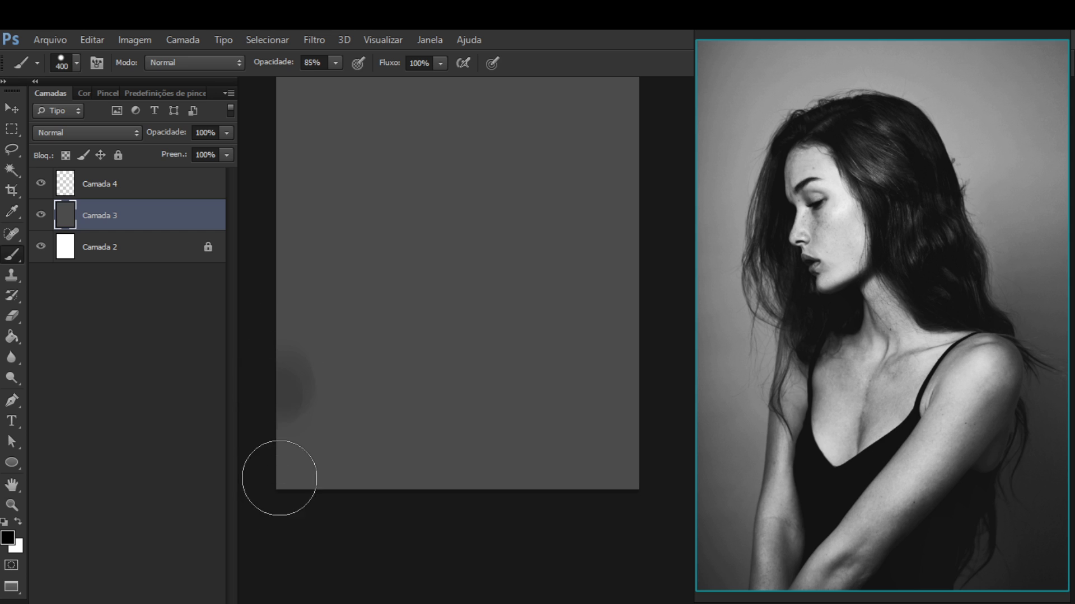
mouse_move(278, 509)
mouse_down()
mouse_move(272, 406)
mouse_move(283, 506)
mouse_move(300, 531)
mouse_move(277, 333)
mouse_move(288, 494)
mouse_move(294, 389)
mouse_move(299, 514)
mouse_move(309, 484)
mouse_move(311, 506)
mouse_move(379, 477)
mouse_move(308, 468)
mouse_move(308, 451)
mouse_move(259, 484)
mouse_move(341, 491)
mouse_up()
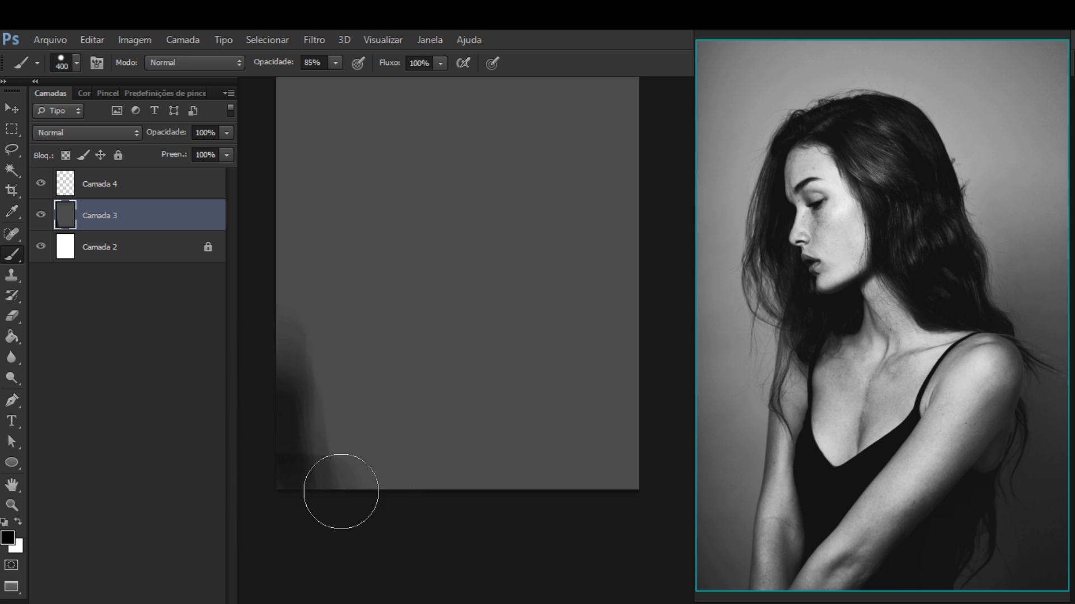
Darken the canvas's lower-right edge and bottom edge with black strokes, enlarging the brush to 700 px at 50% opacity
drag(619, 497, 628, 420)
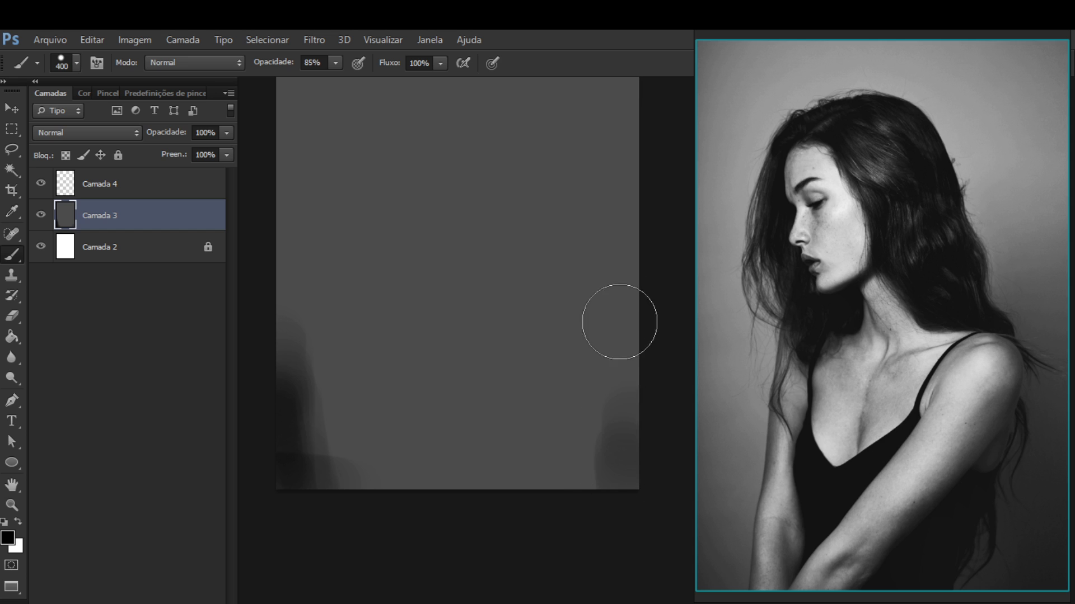
mouse_move(619, 322)
mouse_down()
mouse_move(624, 355)
mouse_move(628, 299)
mouse_move(627, 416)
mouse_up()
key(bracketright)
key(bracketright)
key(bracketright)
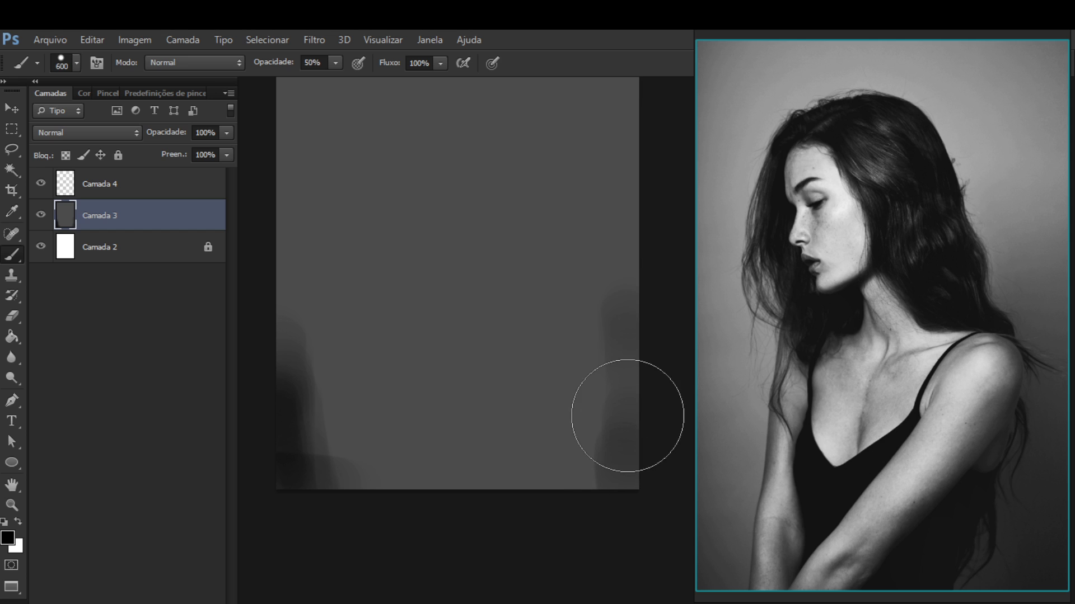
mouse_move(632, 315)
mouse_down()
mouse_move(667, 476)
mouse_move(672, 441)
mouse_move(616, 468)
mouse_up()
mouse_move(551, 514)
mouse_down()
mouse_move(355, 512)
mouse_move(596, 487)
mouse_move(457, 481)
mouse_move(370, 509)
mouse_up()
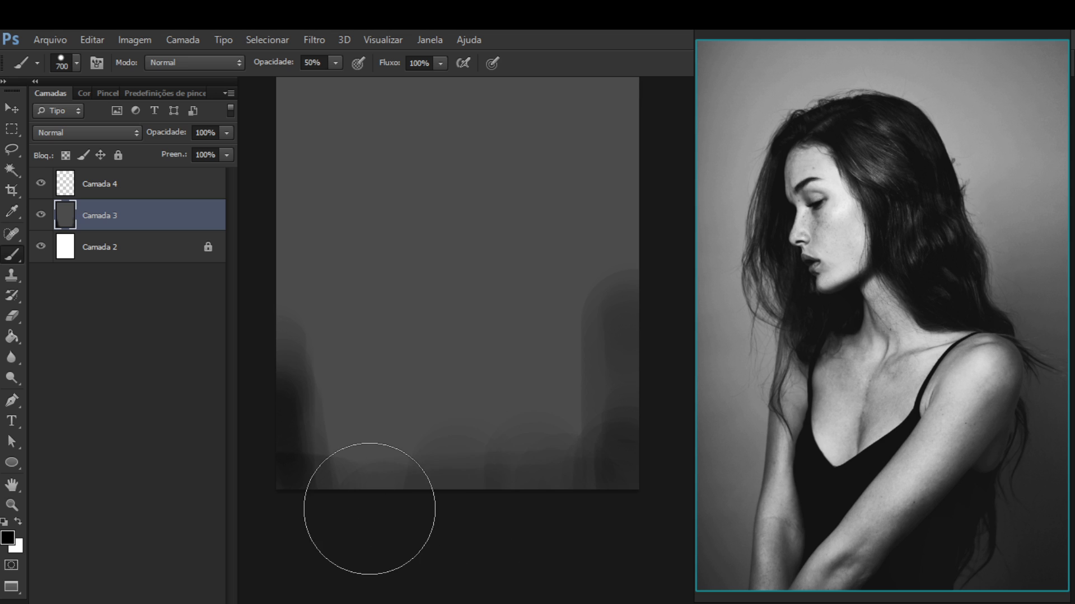
Deepen and widen the lower-left shadow with a 500 px brush, using dark tones sampled from the canvas
key(bracketleft)
key(bracketleft)
key(bracketleft)
key(bracketleft)
drag(532, 372, 533, 396)
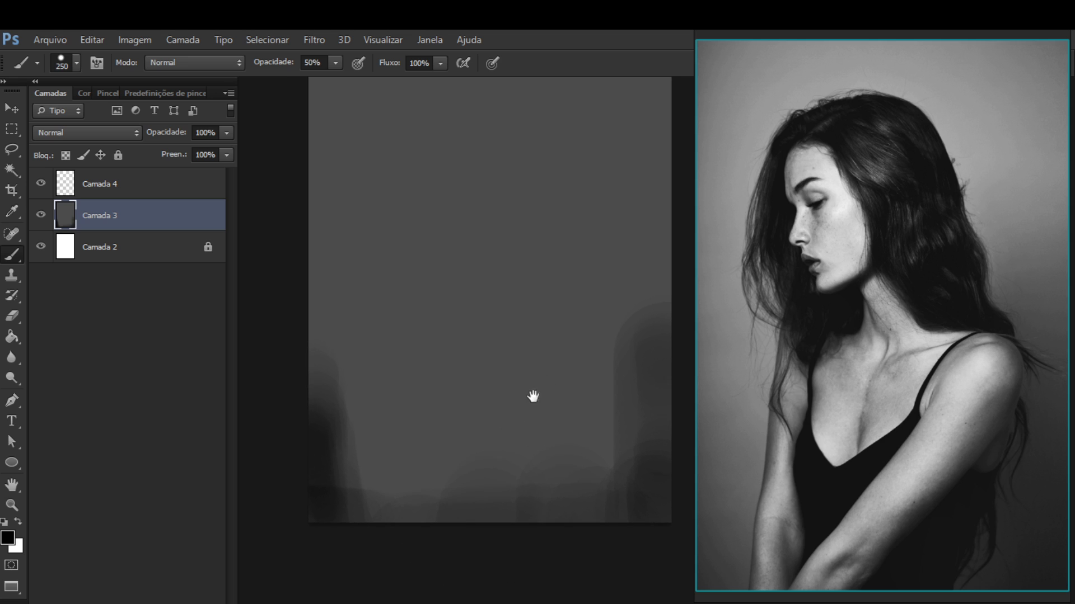
key(bracketright)
mouse_move(292, 425)
mouse_down()
mouse_move(308, 385)
mouse_move(322, 439)
mouse_move(348, 444)
mouse_move(402, 510)
mouse_move(365, 444)
mouse_move(342, 454)
mouse_move(367, 426)
mouse_move(390, 464)
mouse_move(491, 495)
mouse_up()
mouse_move(576, 463)
mouse_down()
mouse_move(542, 494)
mouse_move(589, 464)
mouse_up()
alt+click(403, 408)
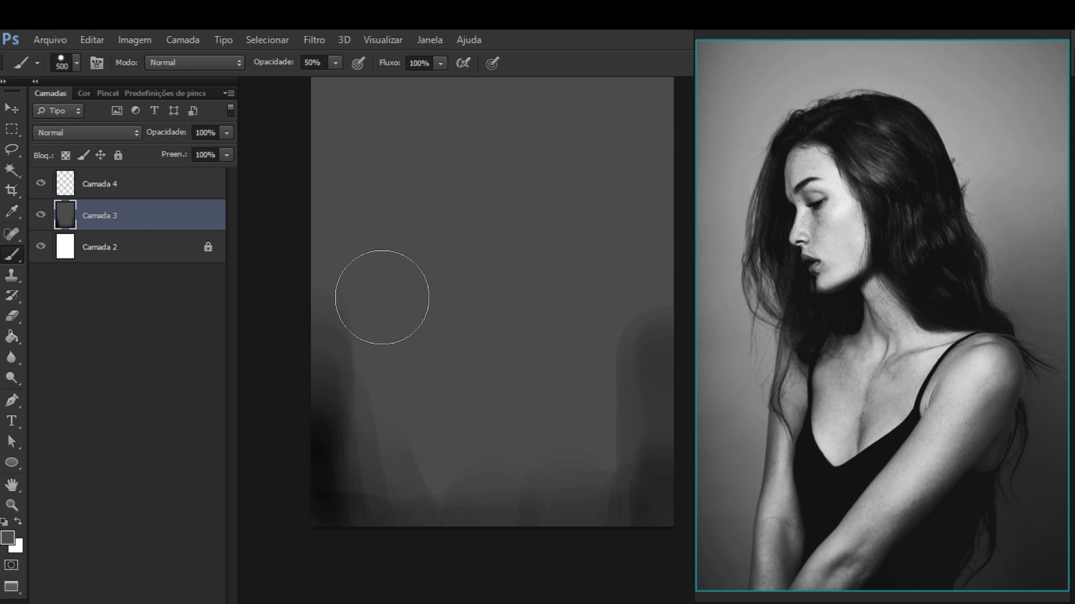
alt+click(352, 449)
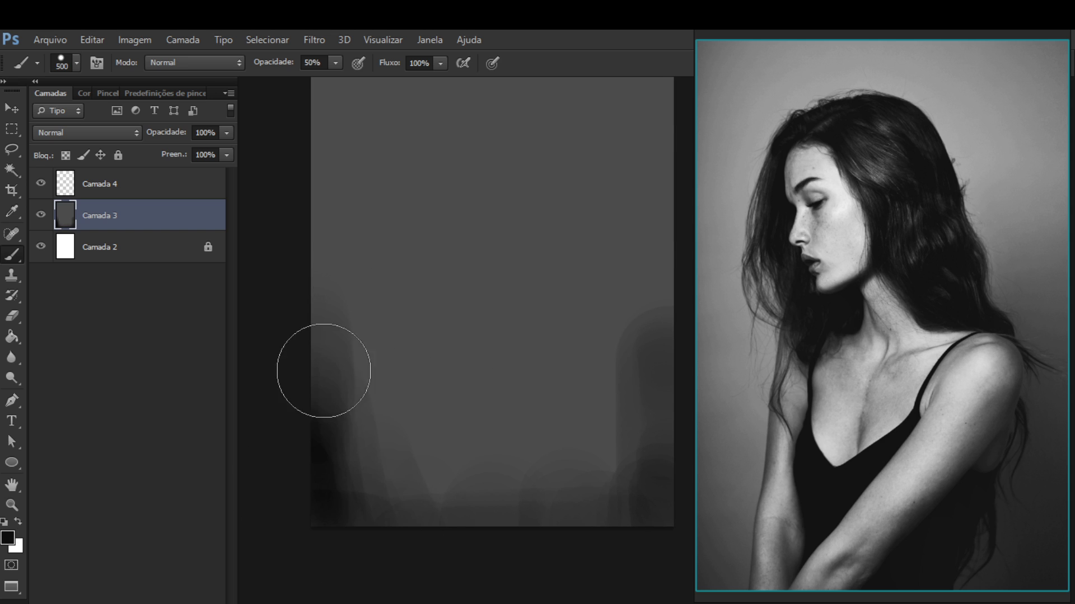
mouse_move(307, 412)
mouse_down()
mouse_move(334, 470)
mouse_move(338, 364)
mouse_move(375, 461)
mouse_move(363, 441)
mouse_up()
alt+click(373, 467)
Sample a near-black from the lower-left corner and blend the shadow's inner edge into the grey
drag(459, 318, 478, 183)
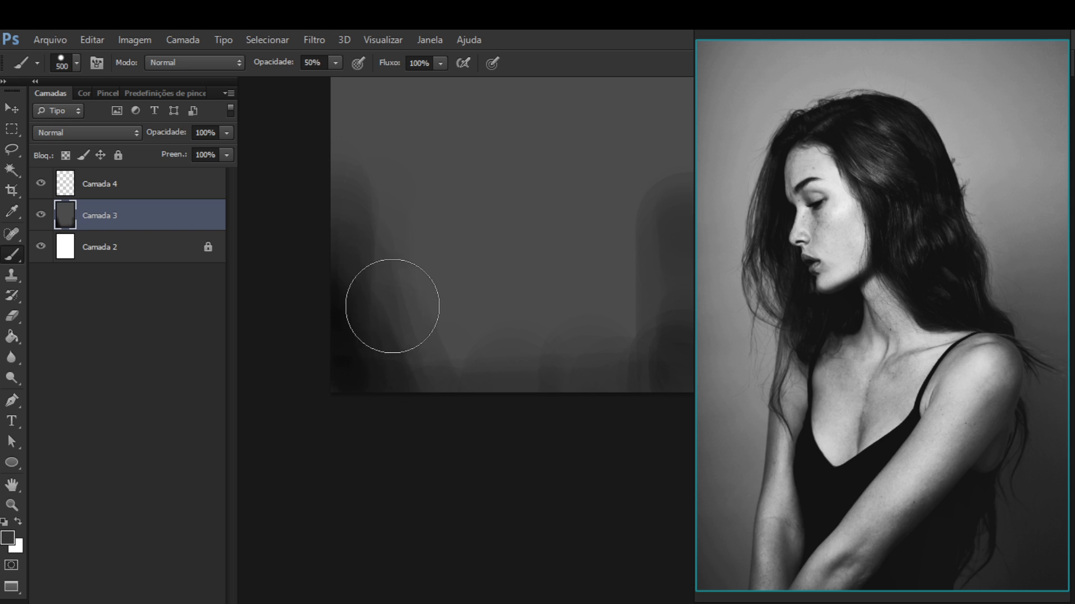
alt+click(343, 355)
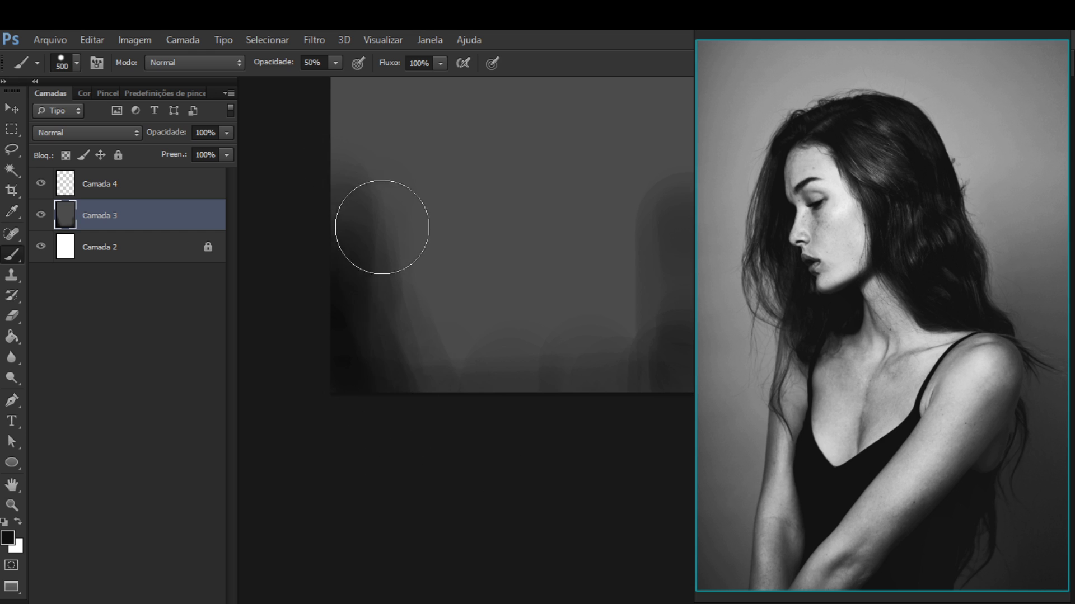
mouse_move(379, 228)
mouse_down()
mouse_move(408, 308)
mouse_move(495, 293)
mouse_move(447, 291)
mouse_up()
alt+click(384, 287)
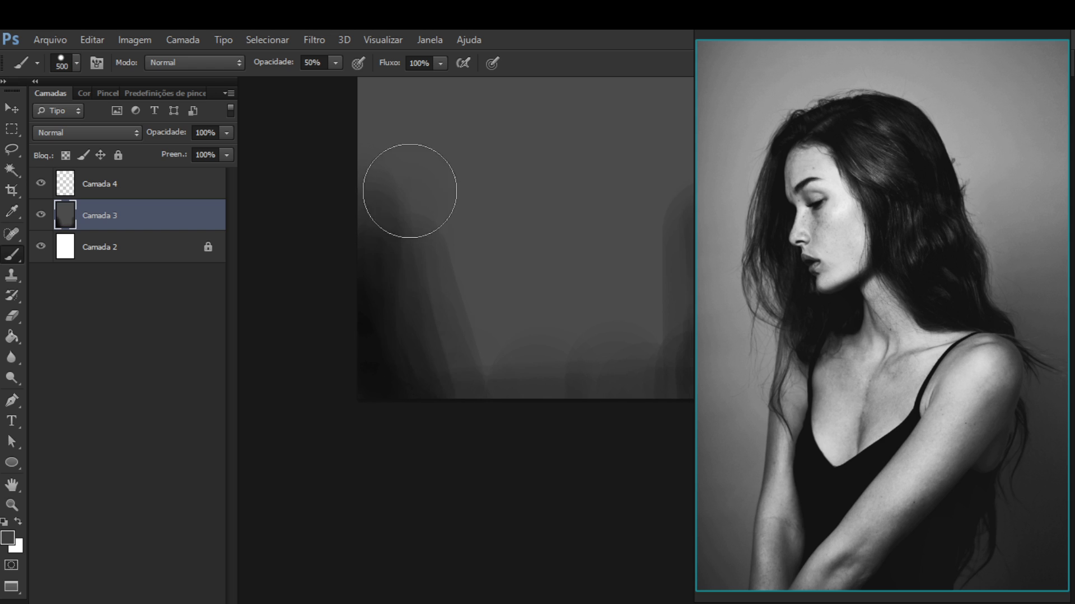
Extend the lower-left shadow slightly upward and darken the left edge down to the corner with sampled dark tones
mouse_move(555, 219)
mouse_down()
mouse_move(488, 372)
mouse_move(498, 441)
mouse_move(471, 423)
mouse_up()
key(alt)
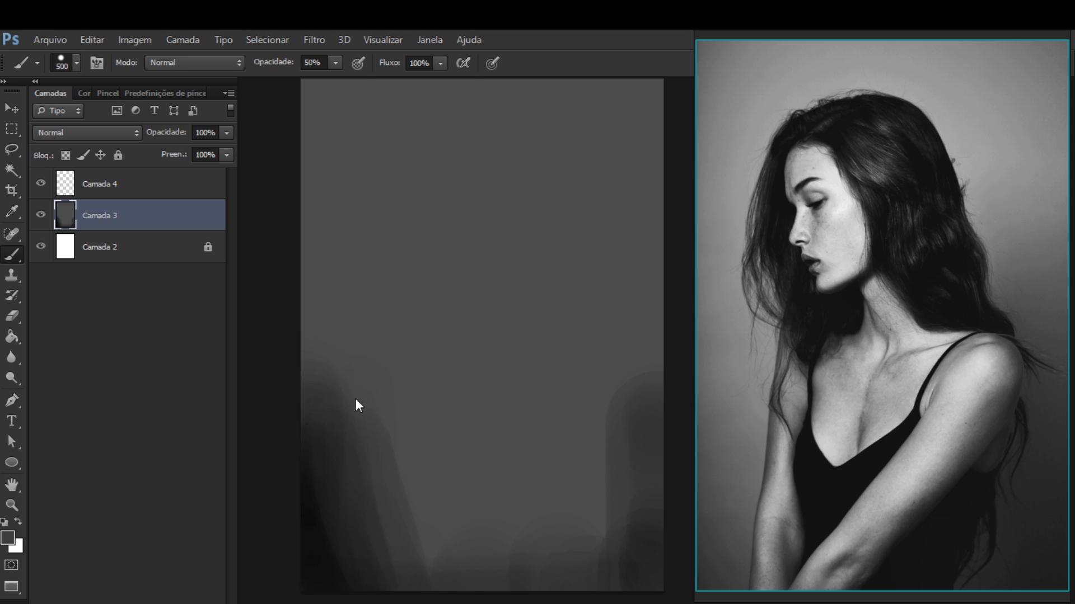
mouse_move(360, 423)
mouse_down()
mouse_move(342, 330)
mouse_move(340, 445)
mouse_move(321, 372)
mouse_up()
alt+click(319, 529)
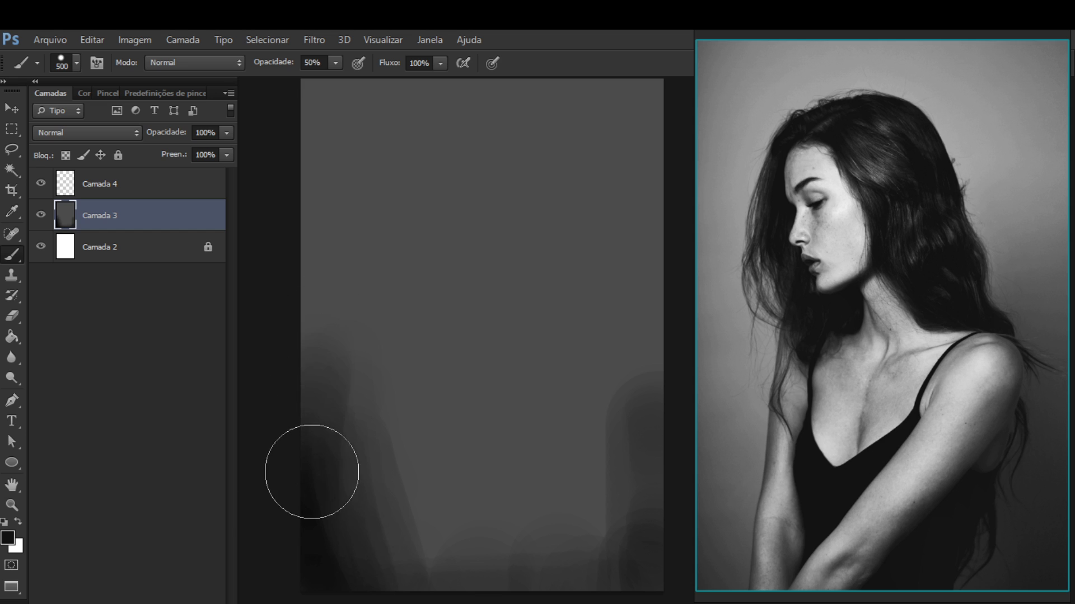
mouse_move(315, 601)
mouse_down()
mouse_move(316, 522)
mouse_move(293, 370)
mouse_move(324, 554)
mouse_move(352, 573)
mouse_up()
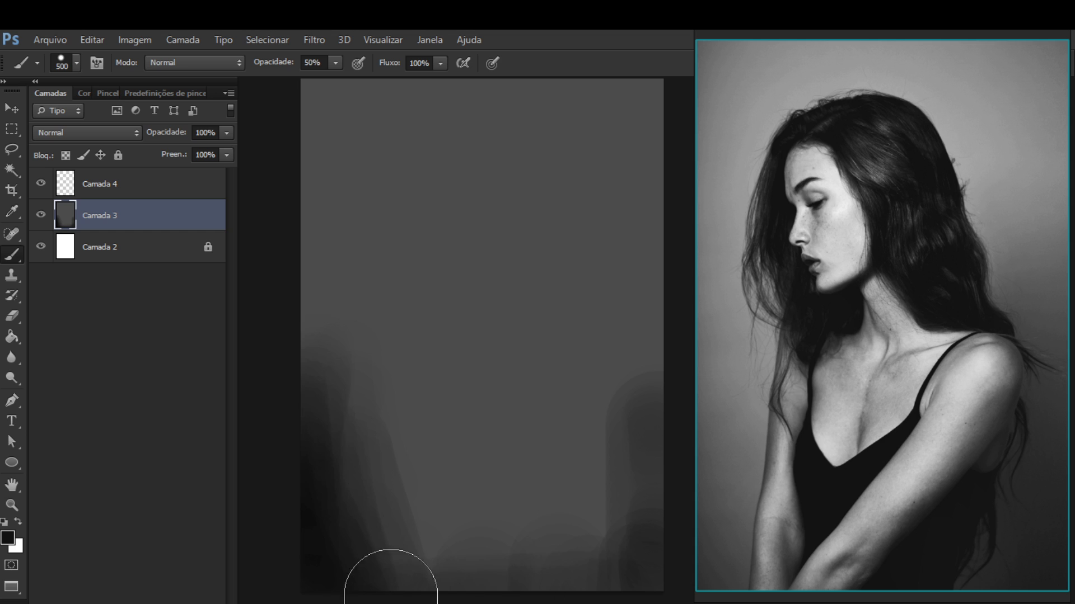
Flip the canvas horizontally to soften the dark corner's inner edge with sampled greys, and return it to its original orientation
key(ctrl+shift+h)
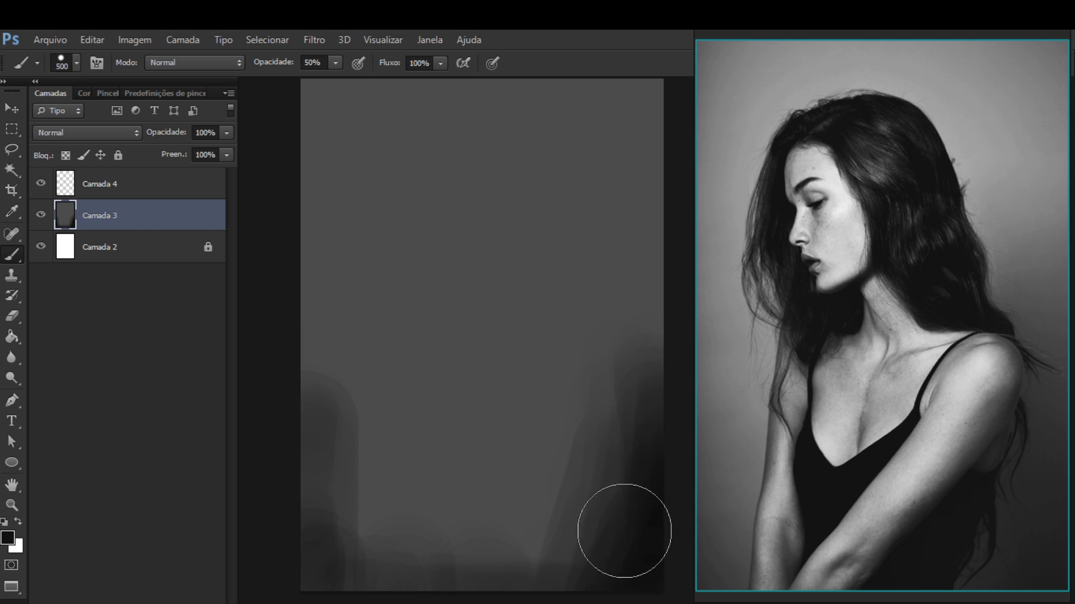
alt+click(587, 554)
mouse_move(610, 529)
mouse_down()
mouse_move(606, 473)
mouse_move(543, 567)
mouse_move(600, 401)
mouse_move(515, 545)
mouse_up()
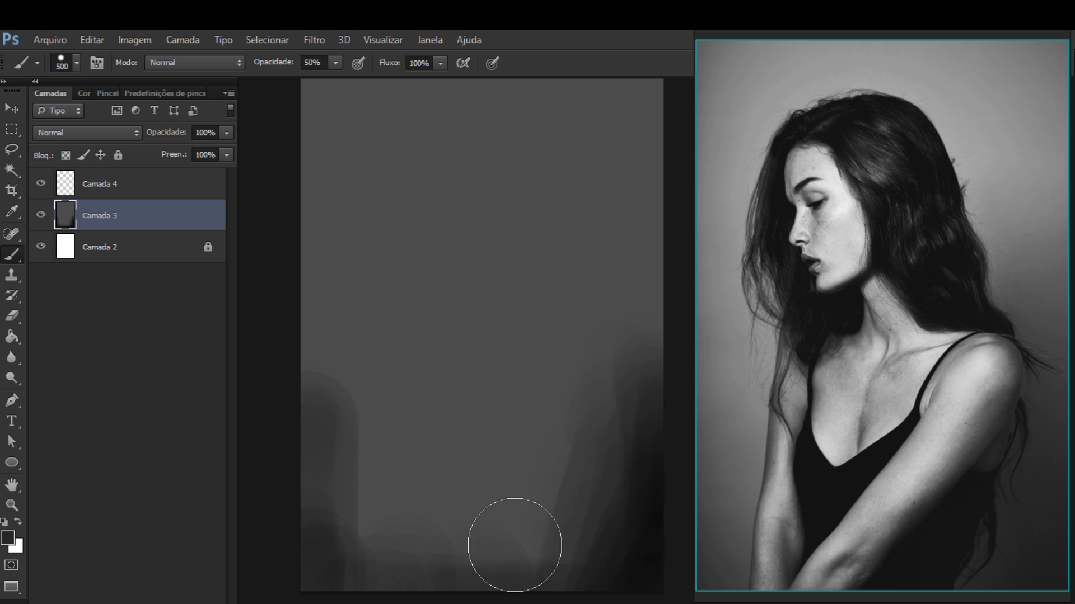
key(alt)
alt+click(586, 558)
key(ctrl+shift+h)
Paint dark grey strokes along the canvas's bottom edge to join the shadows of both corners
key(alt)
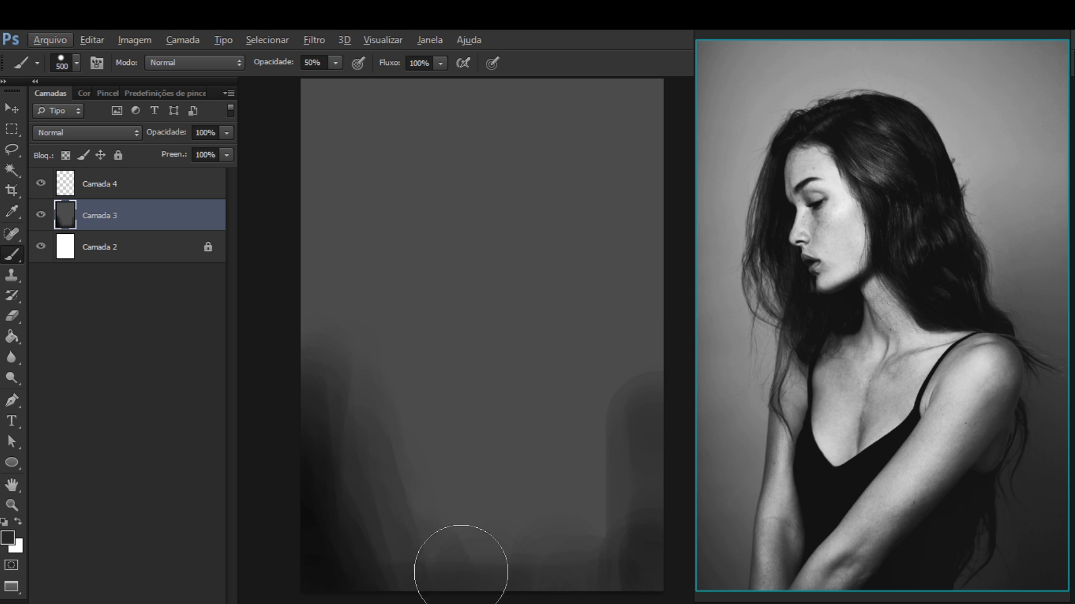
mouse_move(461, 554)
mouse_down()
mouse_move(454, 501)
mouse_move(474, 534)
mouse_move(500, 526)
mouse_move(526, 578)
mouse_move(565, 540)
mouse_move(572, 507)
mouse_move(585, 594)
mouse_move(610, 465)
mouse_move(575, 592)
mouse_move(552, 590)
mouse_up()
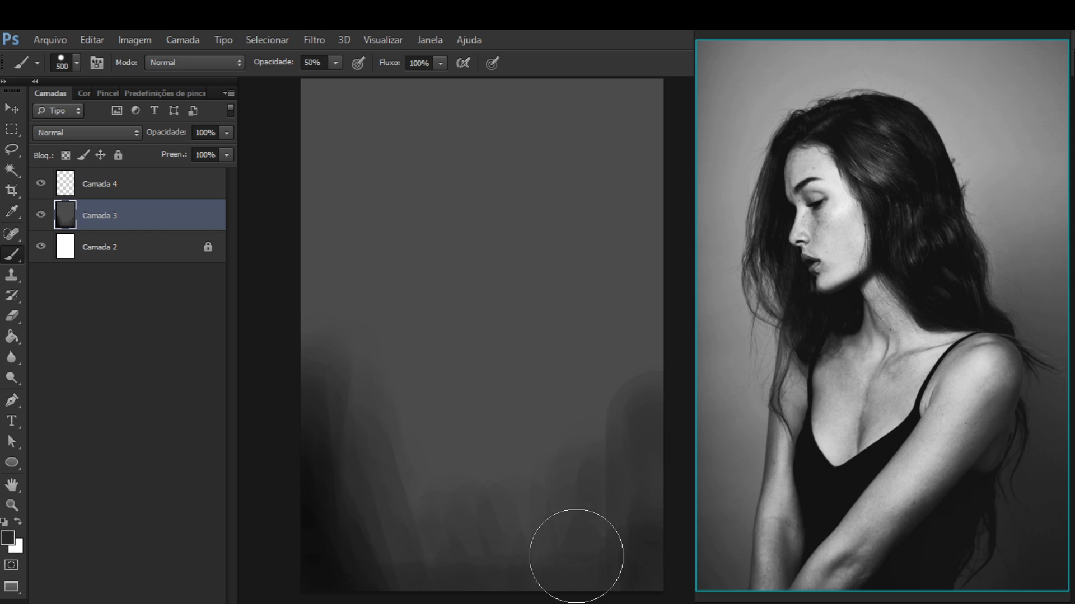
Even out the lower-left shadow by sampling nearby dark tones and painting over its core and inner edge
key(alt)
alt+click(329, 568)
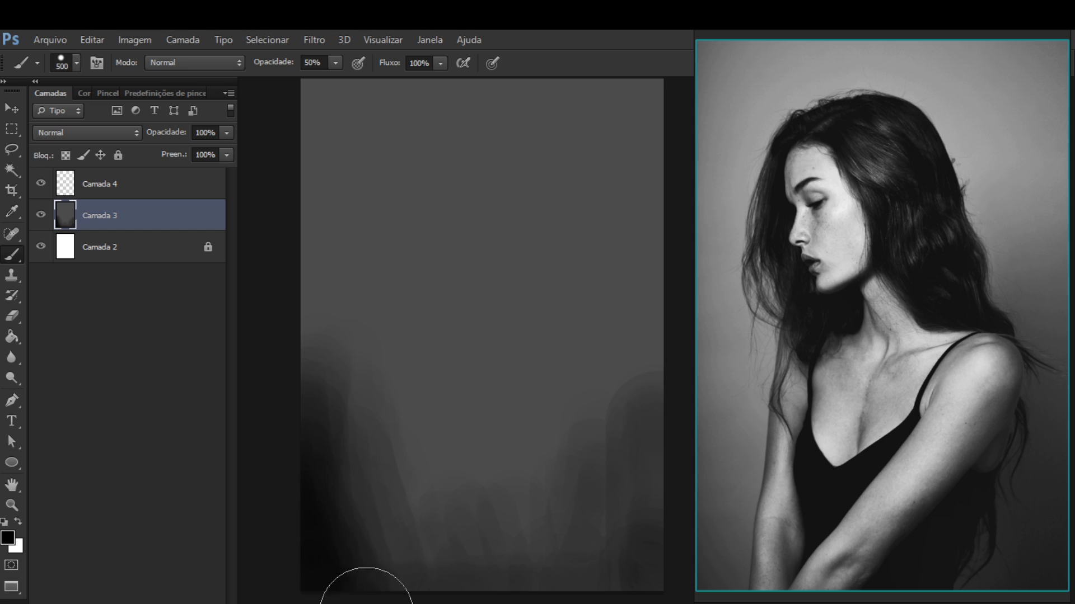
alt+click(375, 535)
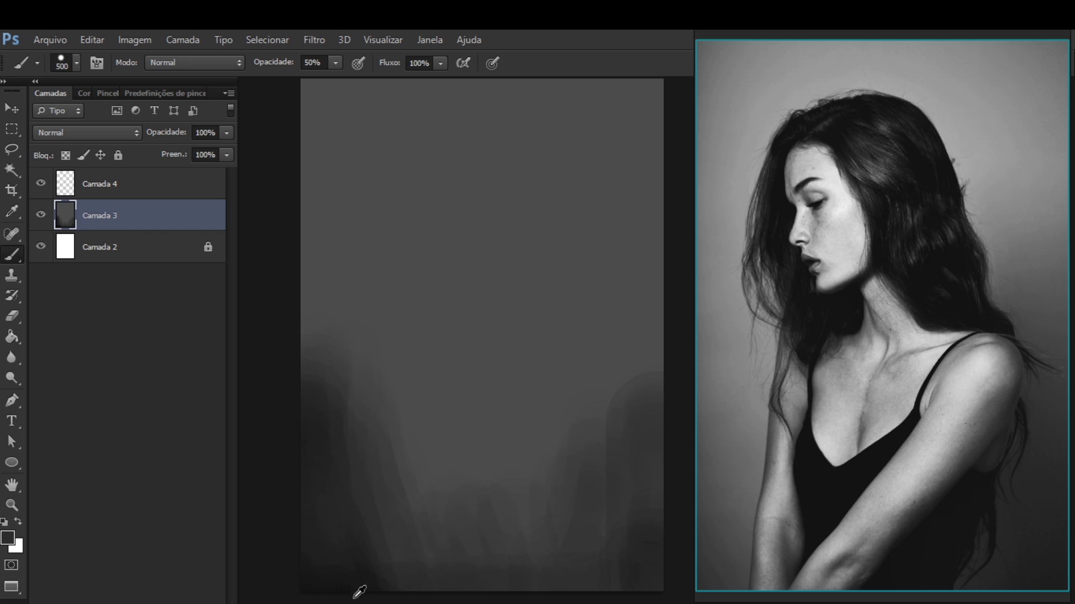
alt+click(322, 585)
alt+click(340, 518)
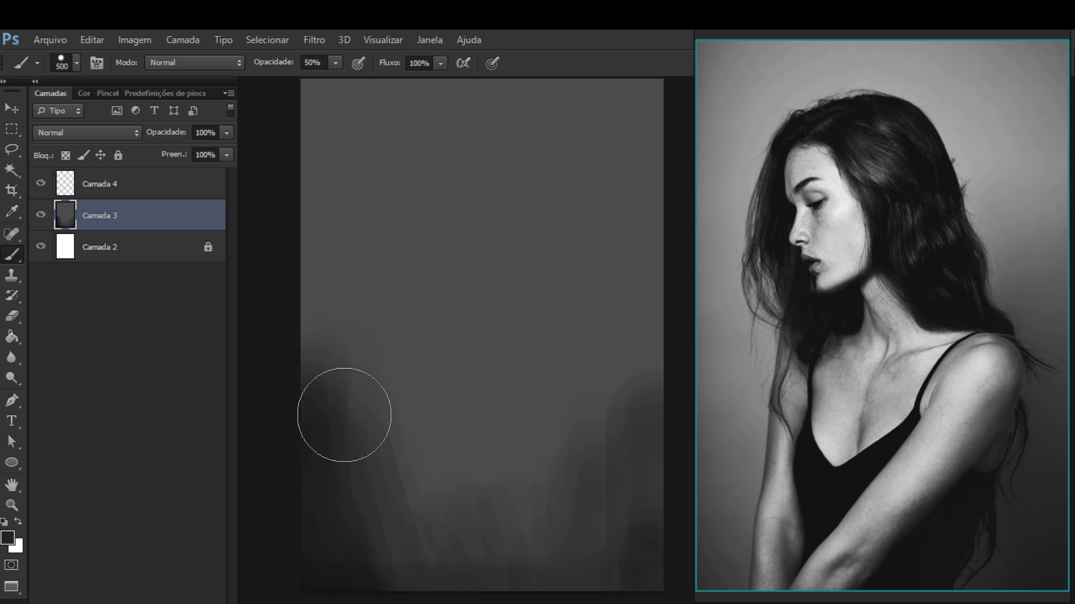
Lighten the upper part of the background with broad white strokes, using an 800 px brush at 50% opacity
drag(464, 429, 478, 475)
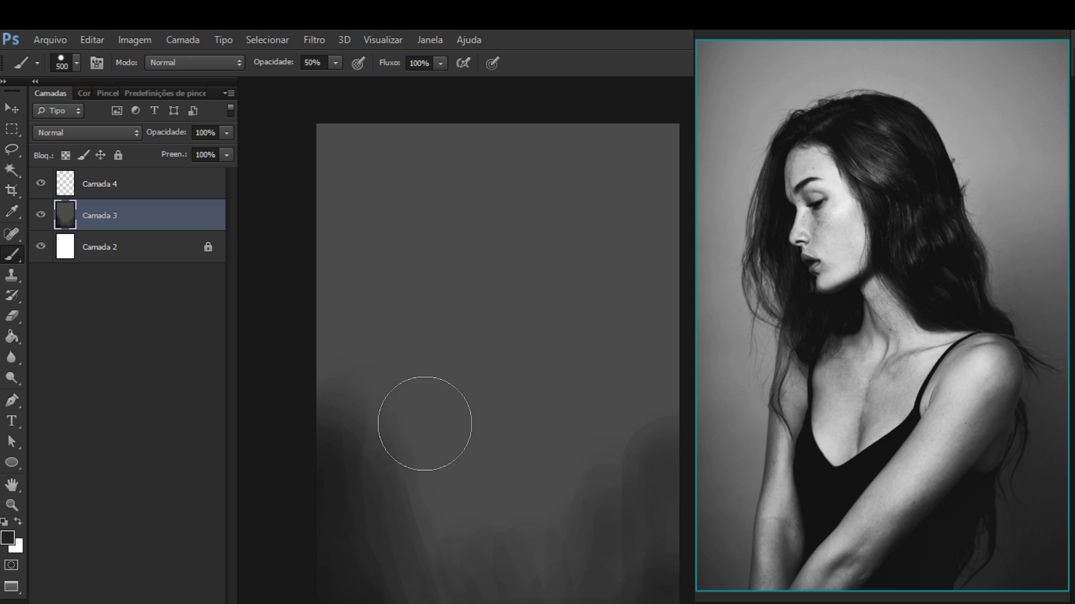
key(x)
key(bracketright)
key(bracketright)
key(bracketright)
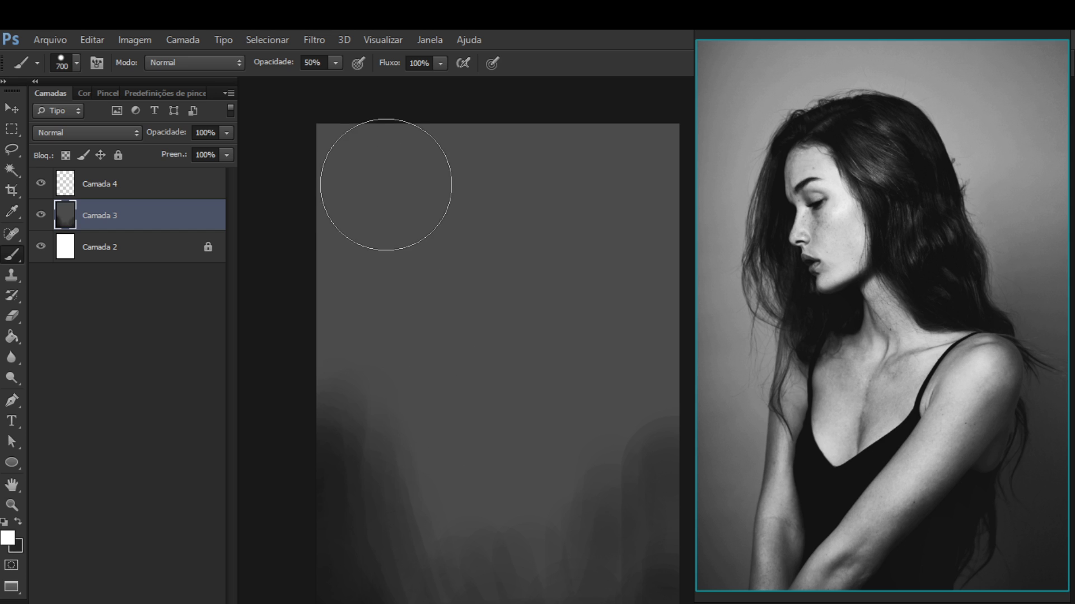
drag(563, 345, 539, 335)
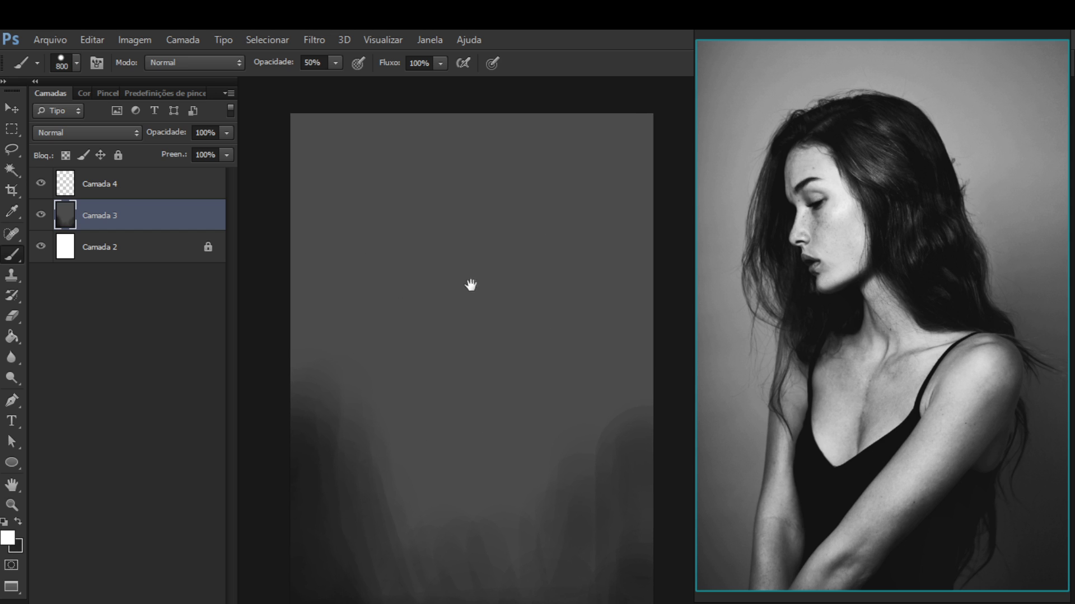
mouse_move(316, 168)
mouse_down()
mouse_move(334, 200)
mouse_move(360, 154)
mouse_move(412, 141)
mouse_move(331, 147)
mouse_move(358, 151)
mouse_up()
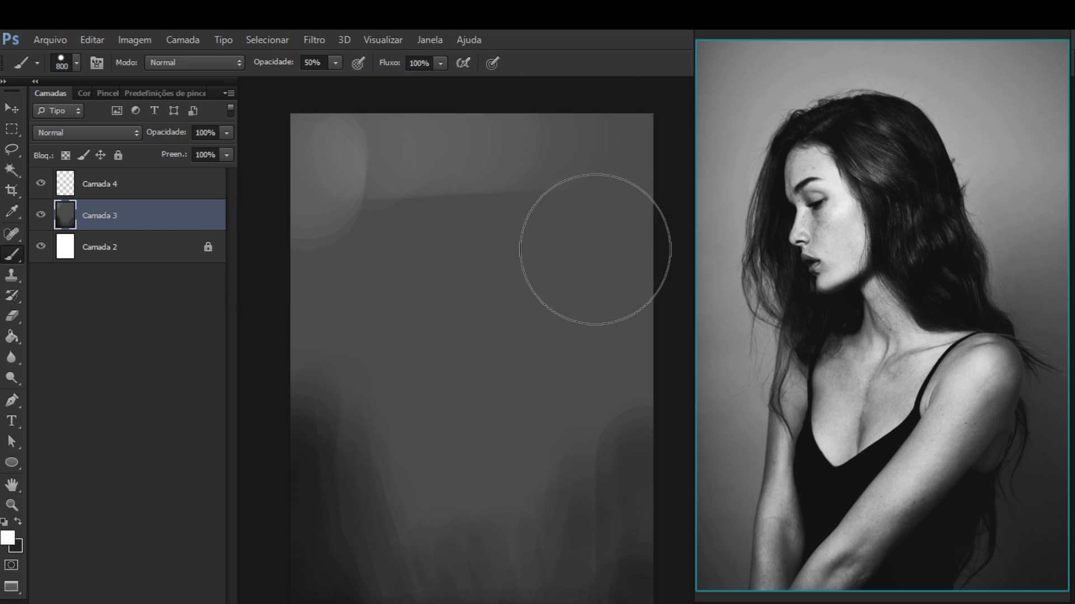
drag(581, 197, 603, 178)
click(484, 178)
mouse_move(385, 249)
mouse_down()
mouse_move(410, 177)
mouse_move(438, 254)
mouse_move(503, 305)
mouse_up()
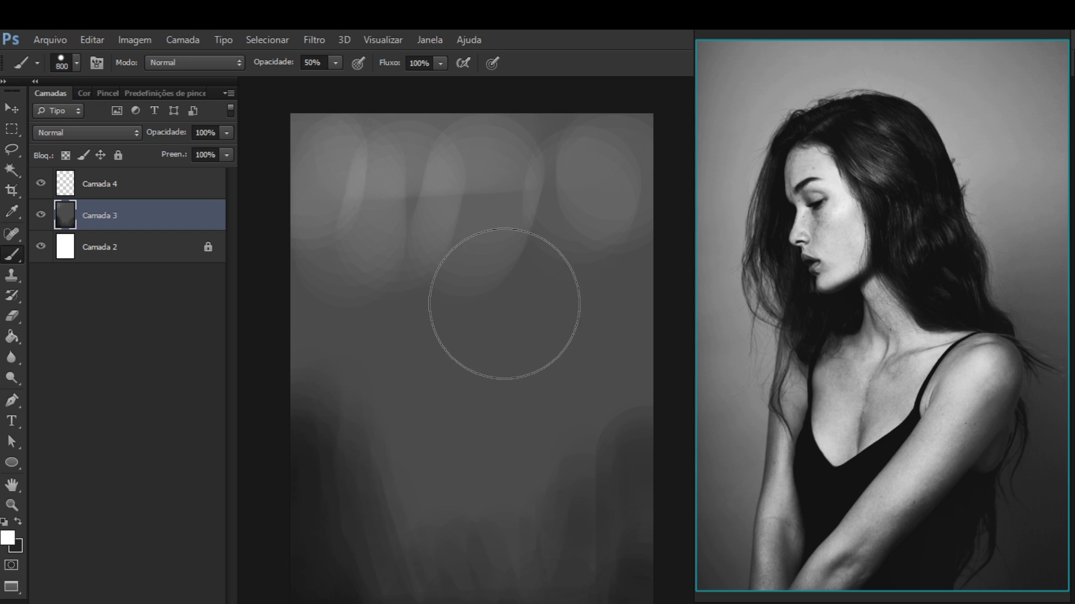
Paint a small bright patch near the upper centre of the background in white with a 250 px brush
key(bracketleft)
key(bracketleft)
key(bracketleft)
key(bracketleft)
key(bracketleft)
key(bracketleft)
key(bracketleft)
key(bracketleft)
key(bracketleft)
key(bracketleft)
key(bracketleft)
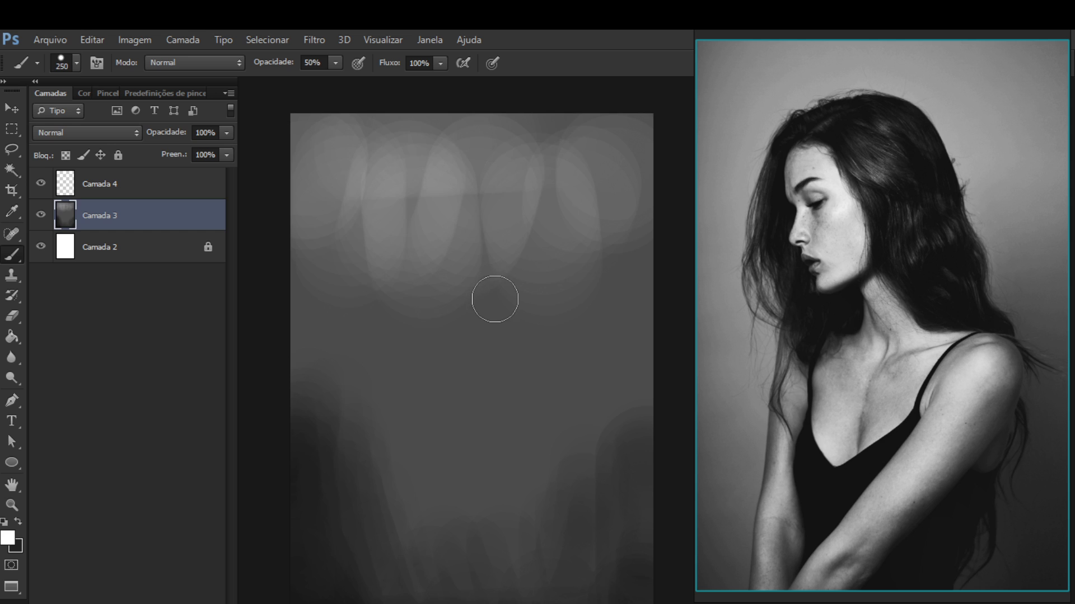
drag(431, 208, 454, 255)
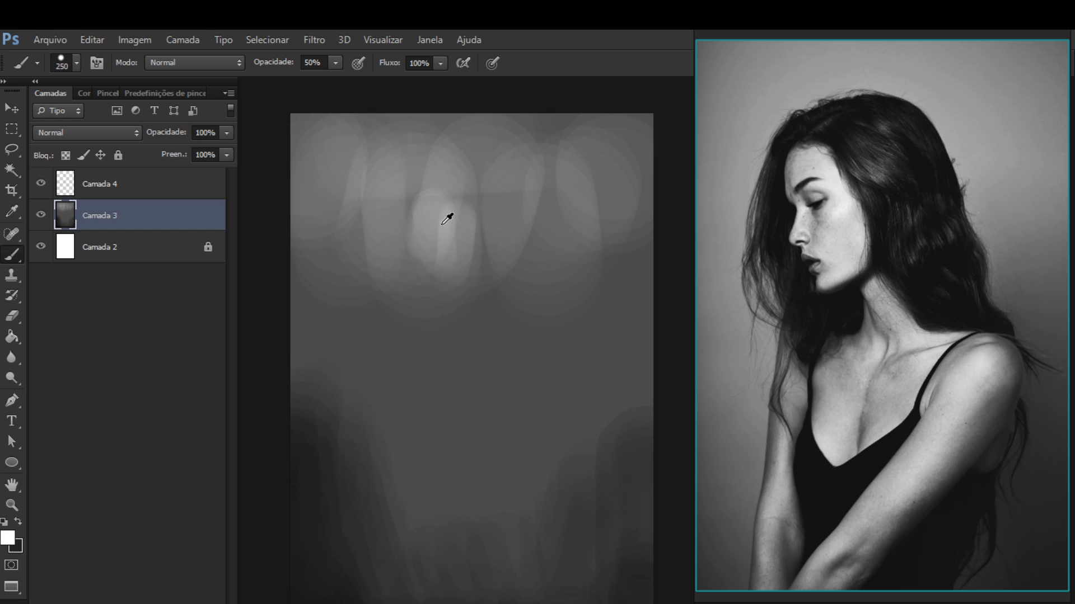
Sample greys from the canvas and paint them down the upper left side with a 400 px brush at 75% opacity
alt+click(441, 224)
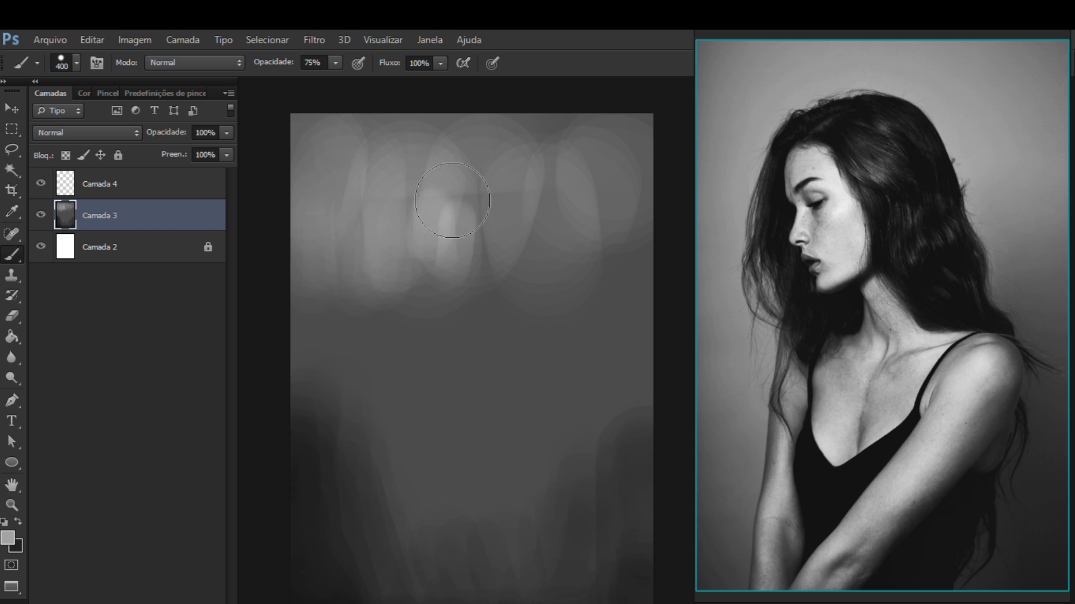
alt+click(337, 300)
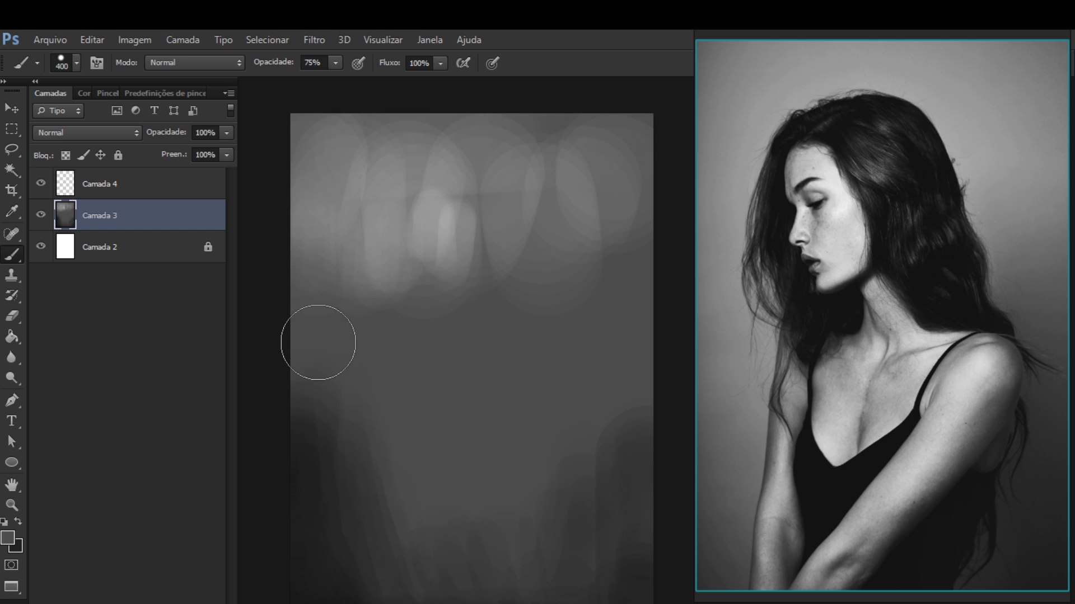
alt+click(427, 243)
mouse_move(381, 358)
mouse_down()
mouse_move(343, 309)
mouse_move(305, 297)
mouse_up()
alt+click(336, 379)
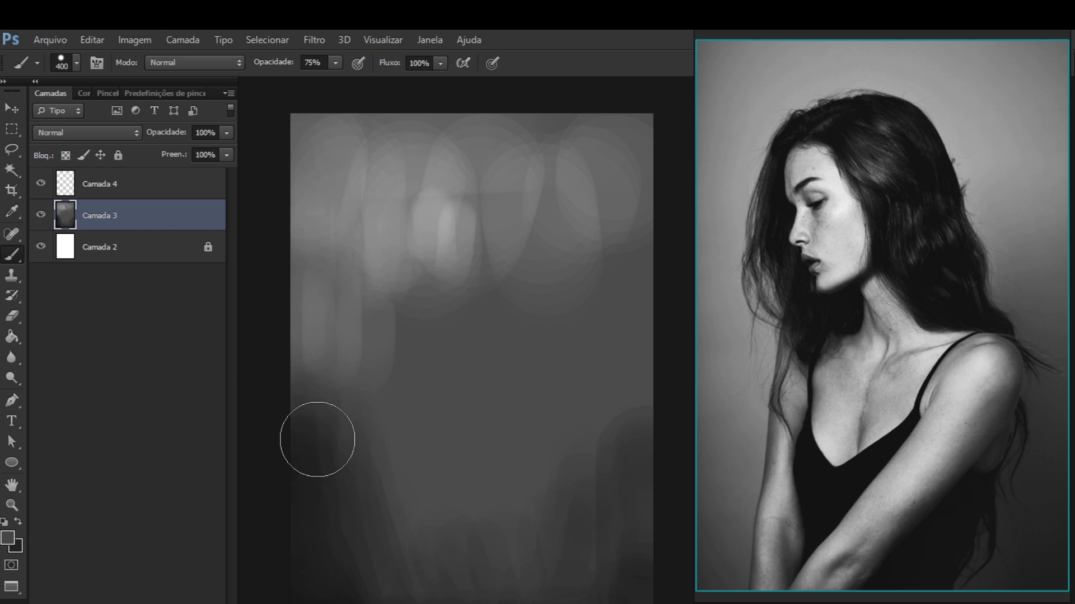
Blend the top of the lower-left shadow into the lighter grey above it with sampled tones
alt+click(355, 336)
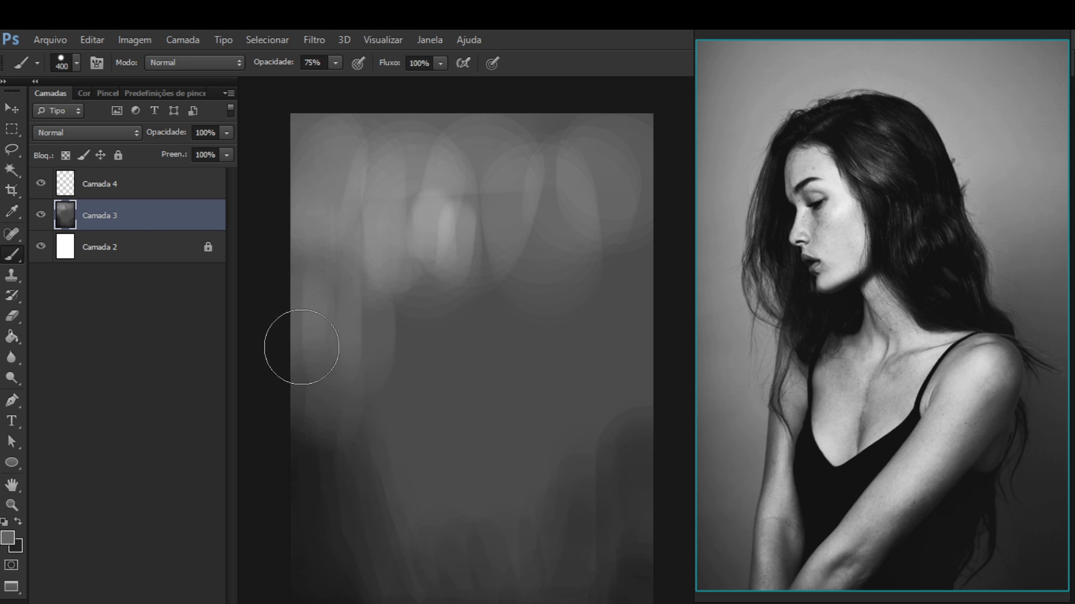
mouse_move(318, 425)
mouse_down()
mouse_move(331, 342)
mouse_move(327, 439)
mouse_move(354, 460)
mouse_move(361, 399)
mouse_move(298, 386)
mouse_move(296, 476)
mouse_move(376, 429)
mouse_up()
scroll(451, 285, down, 1)
alt+click(364, 439)
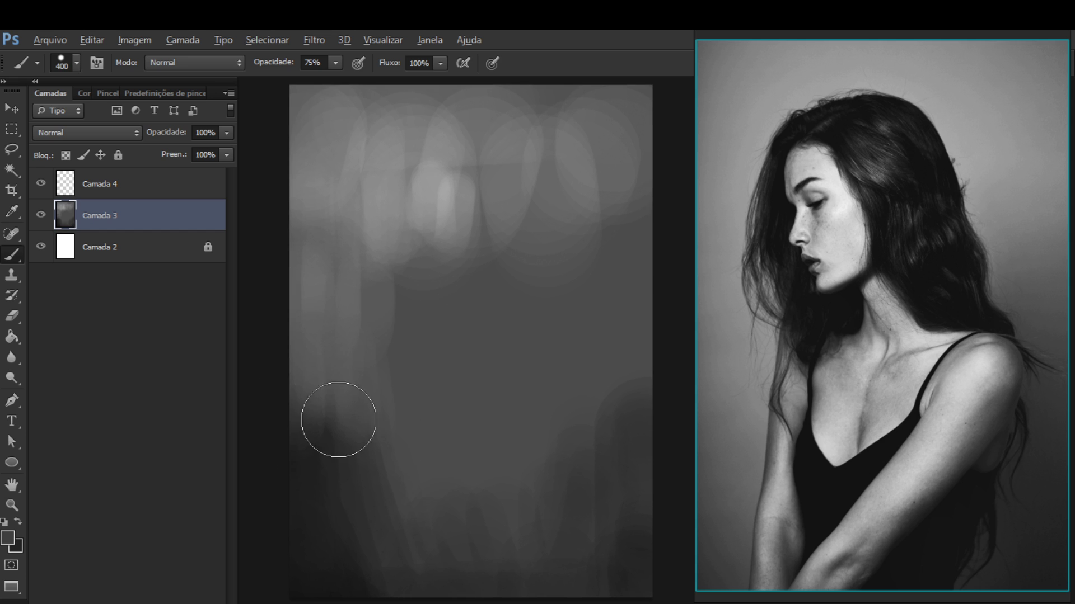
alt+click(330, 414)
scroll(459, 278, up, 1)
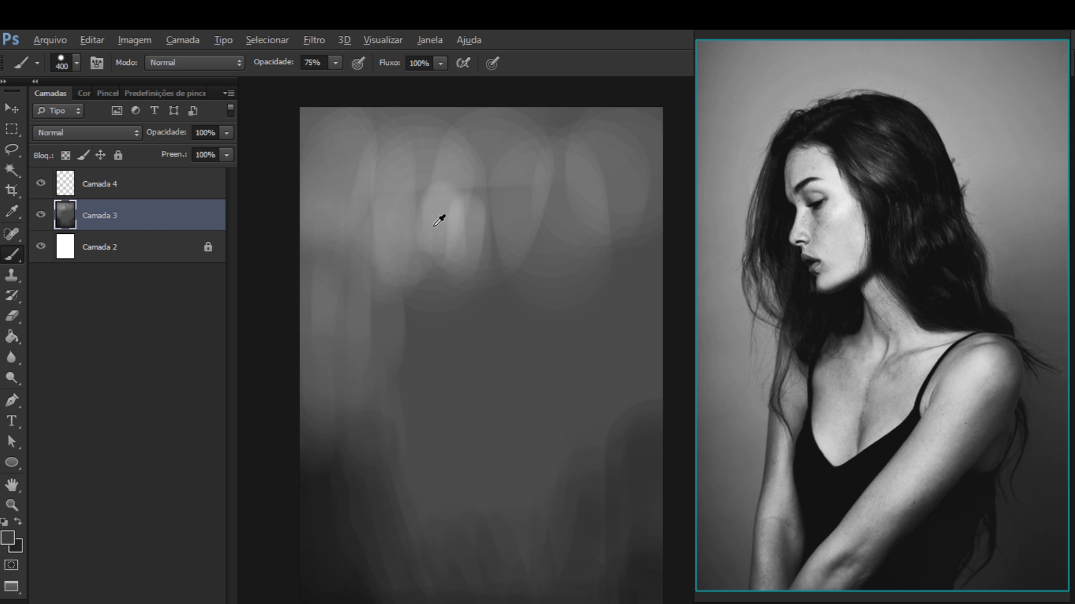
Even out the light upper band with sampled light grey at 100% opacity, using an 800 px brush, then 400 px towards the right
alt+click(429, 220)
alt+click(442, 197)
alt+click(485, 205)
key(bracketright)
key(bracketright)
key(bracketright)
key(bracketright)
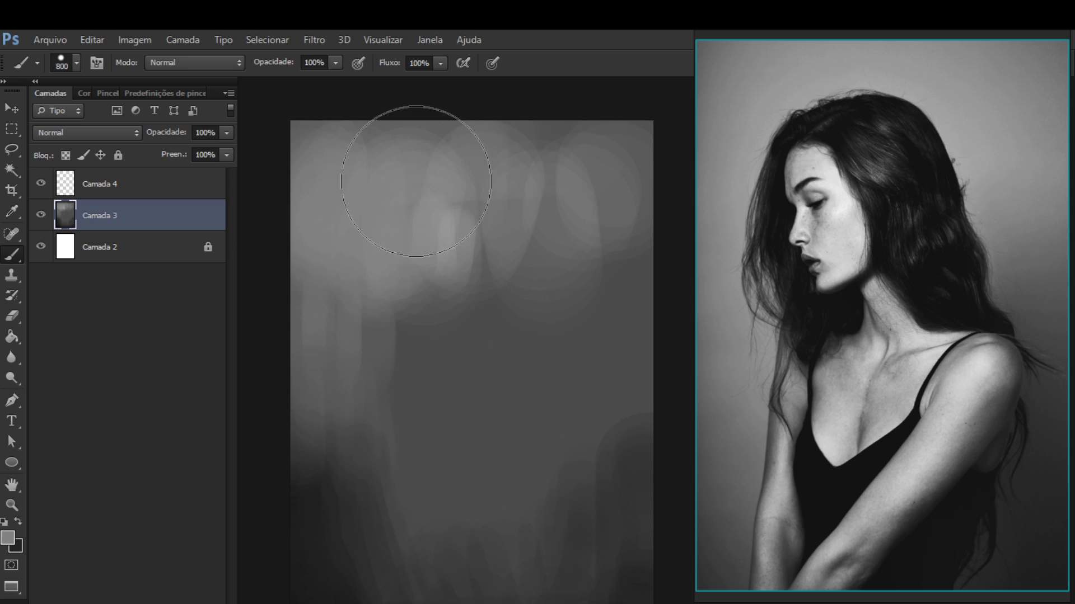
key(bracketleft)
key(bracketleft)
key(bracketleft)
key(bracketleft)
key(bracketleft)
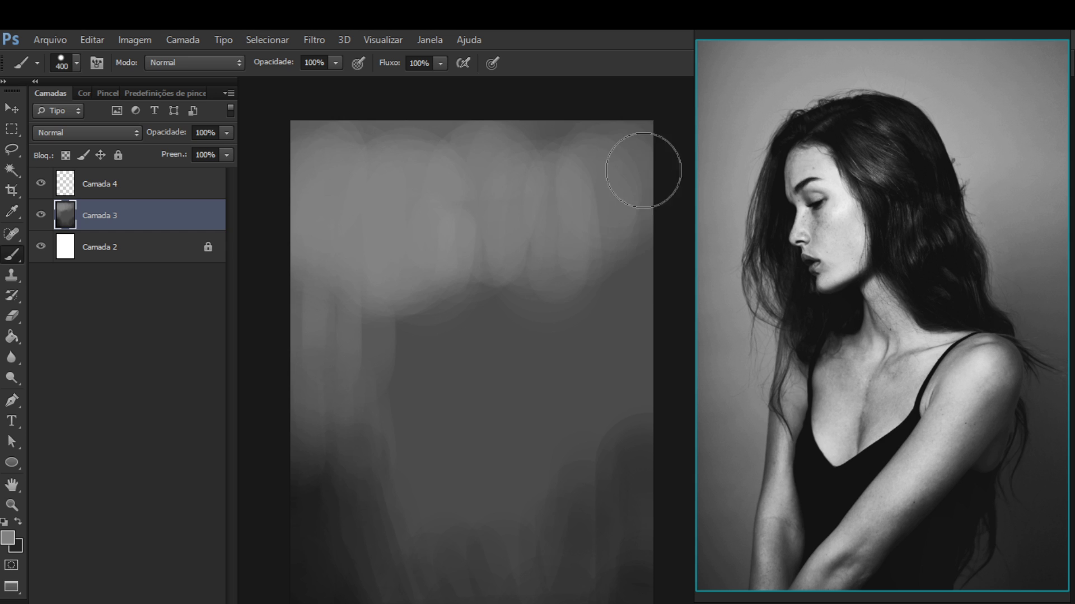
Set the foreground to white and paint brighter vertical strokes across the upper area and down both sides of the background
key(d)
key(x)
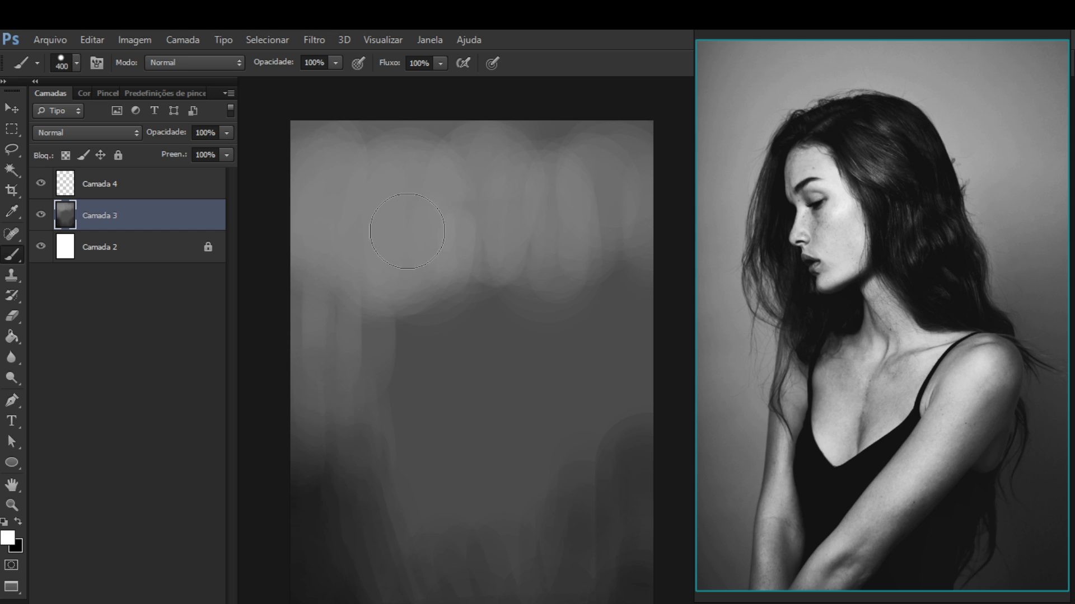
mouse_move(407, 231)
mouse_down()
mouse_move(370, 216)
mouse_move(356, 237)
mouse_move(339, 198)
mouse_move(344, 300)
mouse_move(395, 171)
mouse_up()
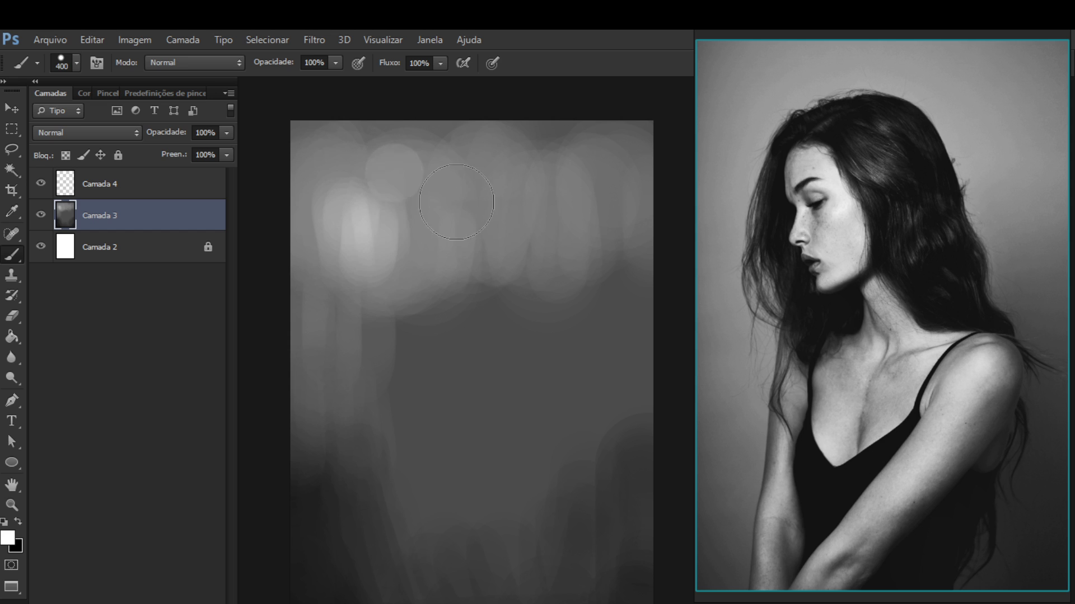
mouse_move(526, 193)
mouse_down()
mouse_move(584, 200)
mouse_move(622, 314)
mouse_move(624, 219)
mouse_up()
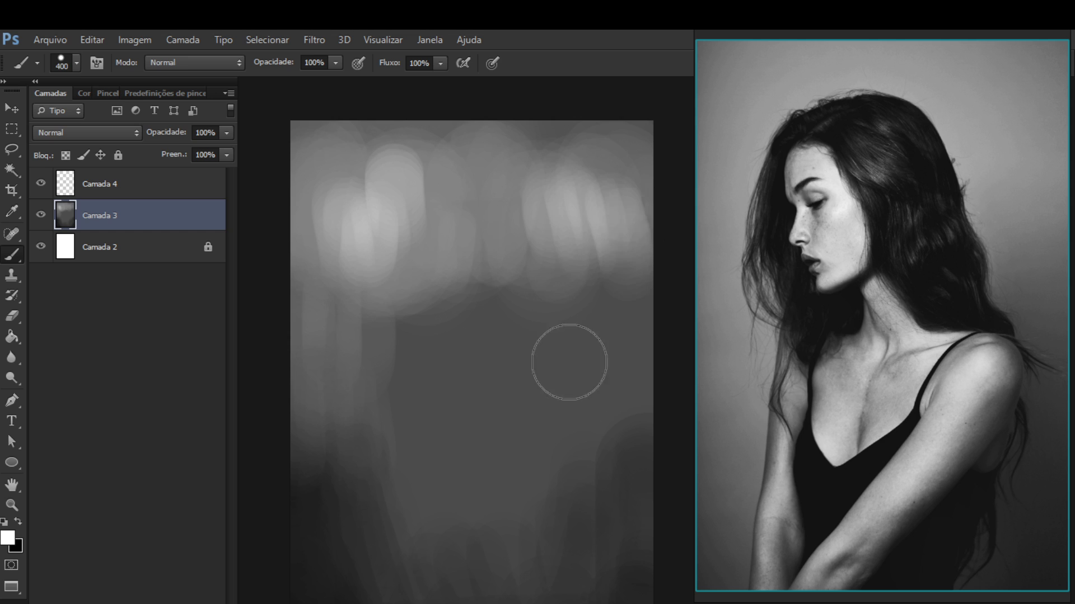
drag(625, 268, 621, 241)
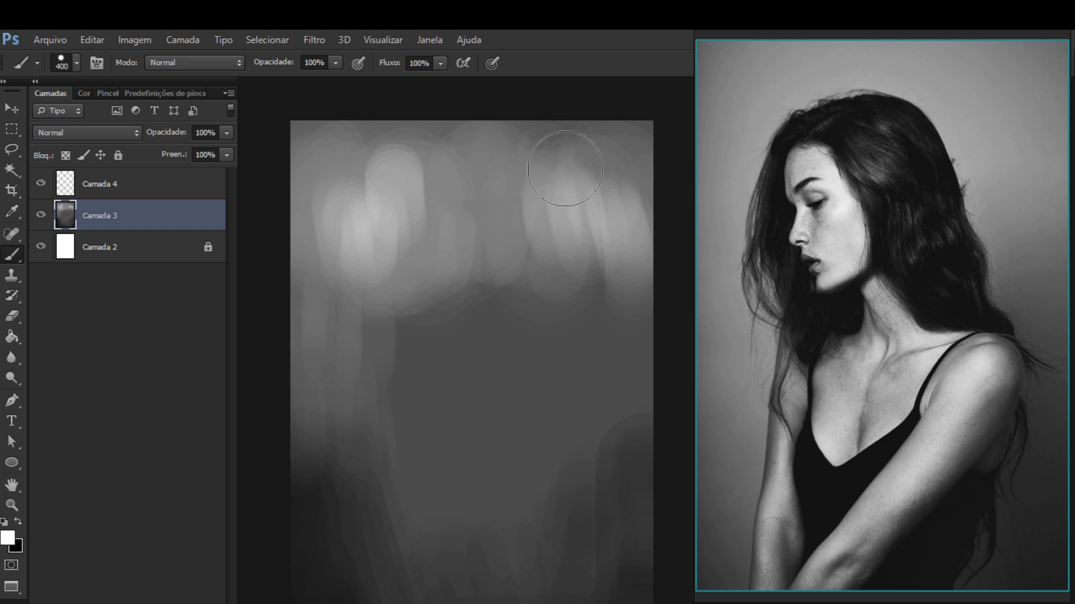
mouse_move(565, 169)
mouse_down()
mouse_move(478, 215)
mouse_move(425, 266)
mouse_move(418, 292)
mouse_move(382, 305)
mouse_move(362, 393)
mouse_move(336, 341)
mouse_move(397, 436)
mouse_up()
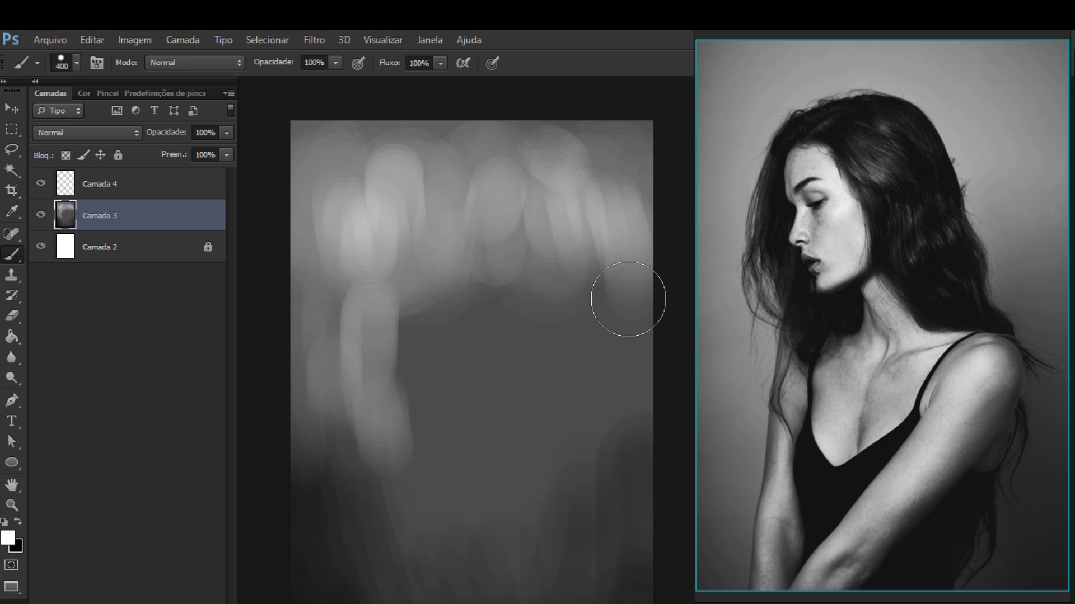
mouse_move(595, 283)
mouse_down()
mouse_move(628, 369)
mouse_move(611, 427)
mouse_move(624, 313)
mouse_move(594, 329)
mouse_up()
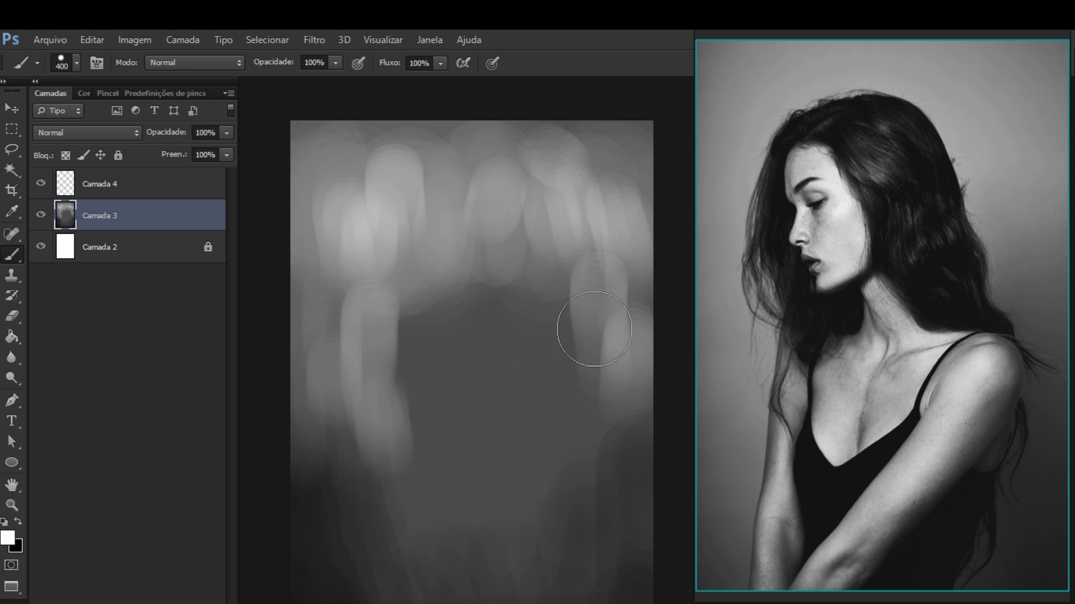
Blend the right side's light strokes into the shadow below with sampled dark and mid greys, using a 500 px brush at 50% opacity
alt+click(620, 462)
key(bracketright)
mouse_move(614, 434)
mouse_down()
mouse_move(628, 384)
mouse_move(644, 447)
mouse_up()
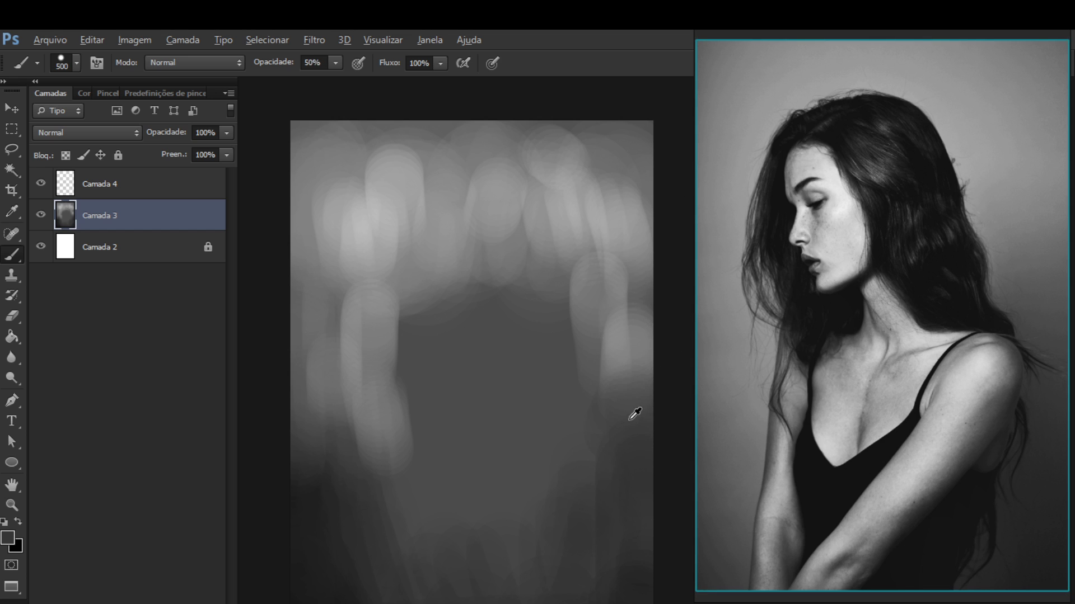
alt+click(633, 412)
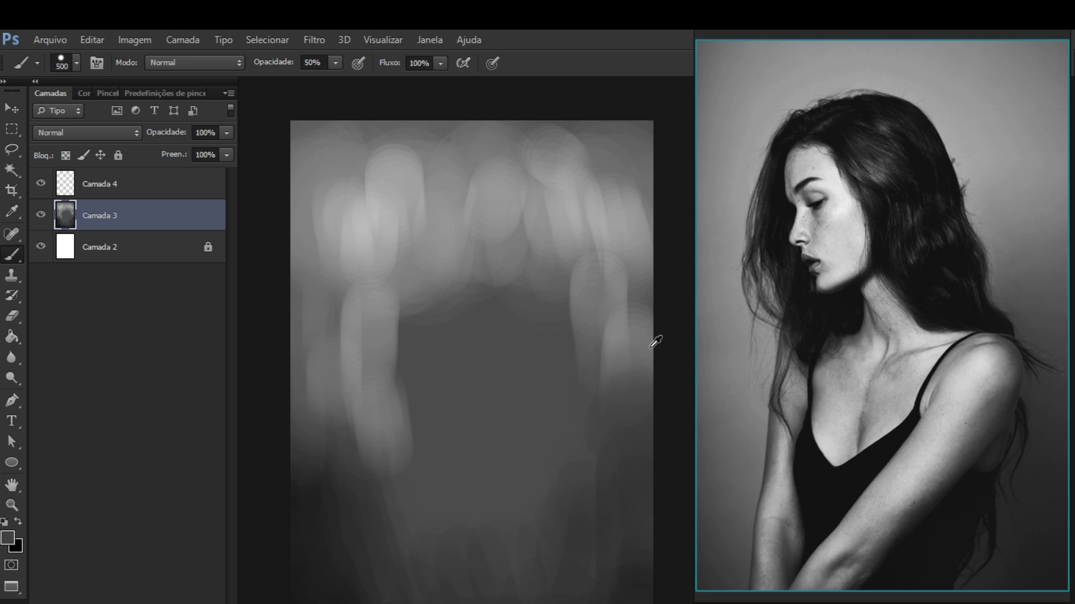
alt+click(654, 340)
mouse_move(633, 408)
mouse_down()
mouse_move(635, 280)
mouse_move(642, 304)
mouse_move(635, 310)
mouse_move(622, 290)
mouse_up()
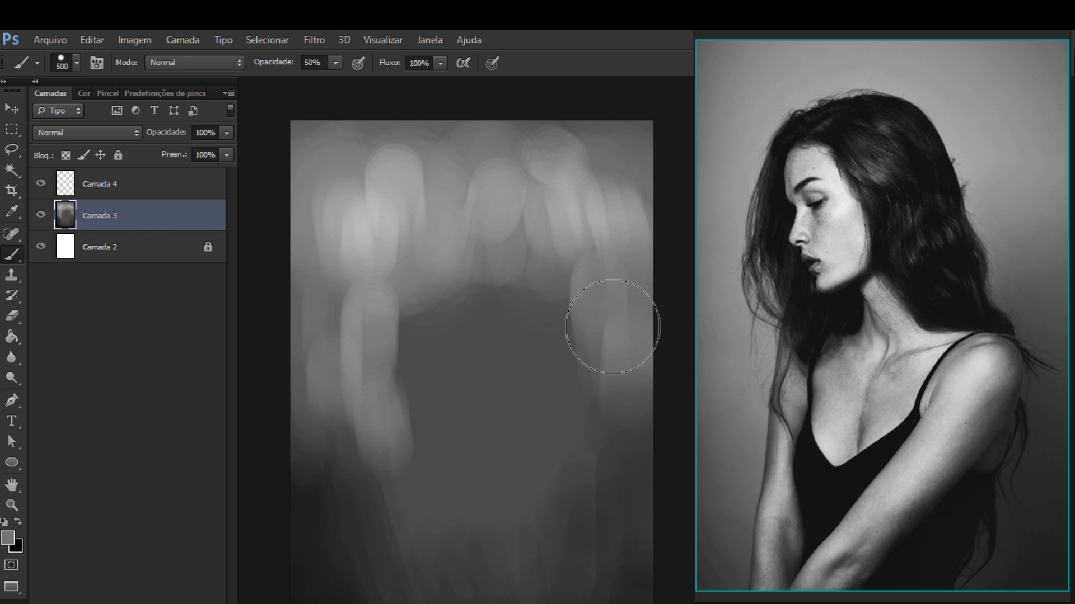
alt+click(576, 326)
mouse_move(572, 314)
mouse_down()
mouse_move(565, 305)
mouse_move(575, 331)
mouse_move(609, 319)
mouse_move(610, 370)
mouse_up()
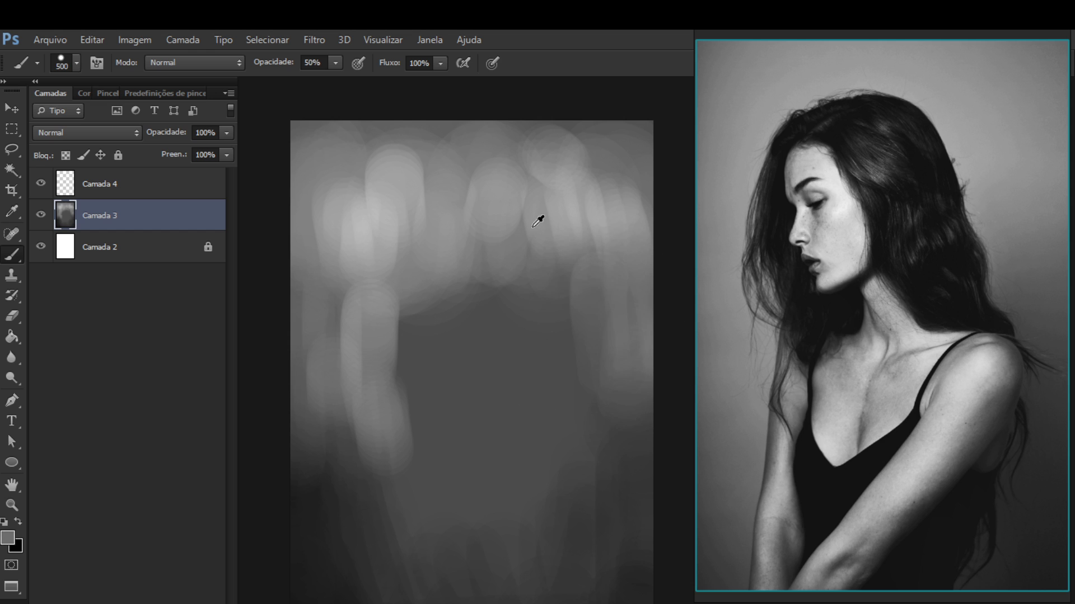
Sample the light grey from the upper-left highlight and brighten the upper-right area with it
alt+click(372, 228)
mouse_move(536, 280)
mouse_down()
mouse_move(550, 239)
mouse_move(583, 268)
mouse_up()
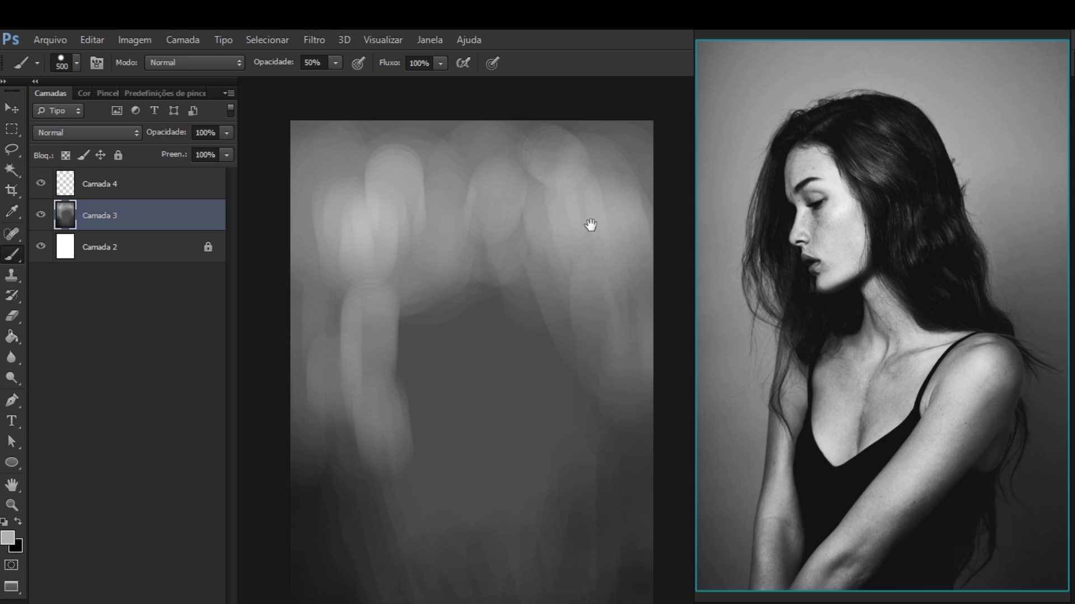
mouse_move(590, 226)
mouse_down()
mouse_move(624, 207)
mouse_move(633, 225)
mouse_move(633, 163)
mouse_up()
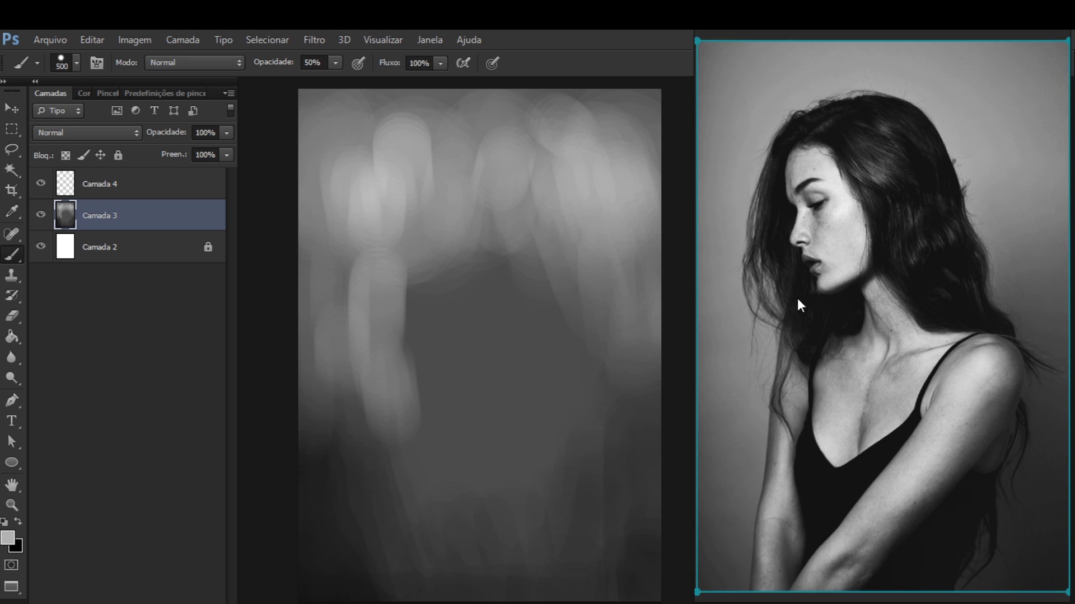
Shrink the reference photo's view and centre it so the whole picture fits with a margin around it
scroll(838, 308, down, 1)
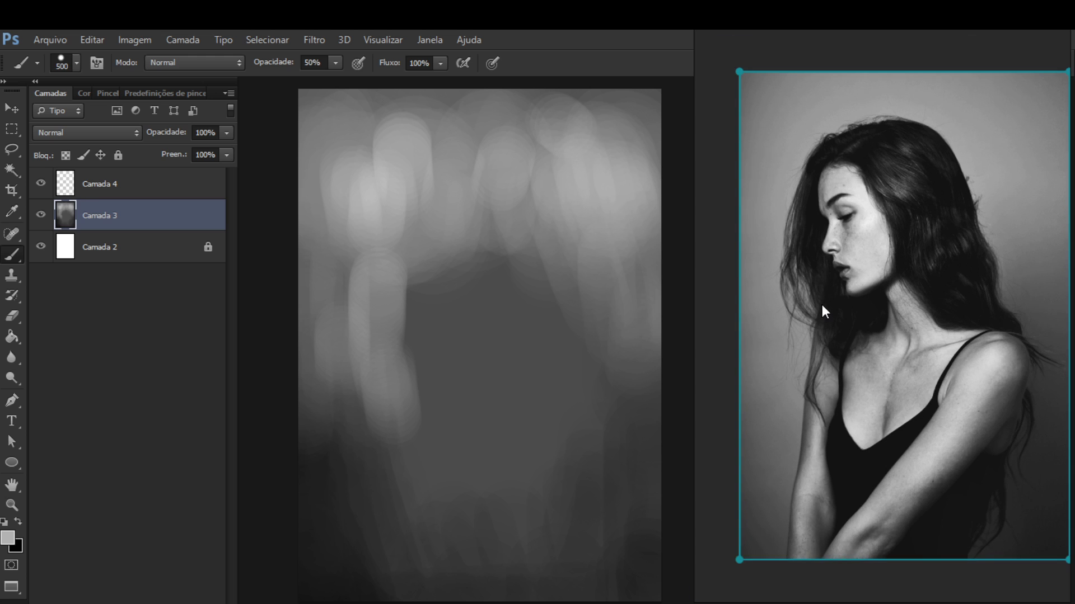
right_click(908, 322)
click(840, 379)
drag(878, 364, 857, 367)
key(space)
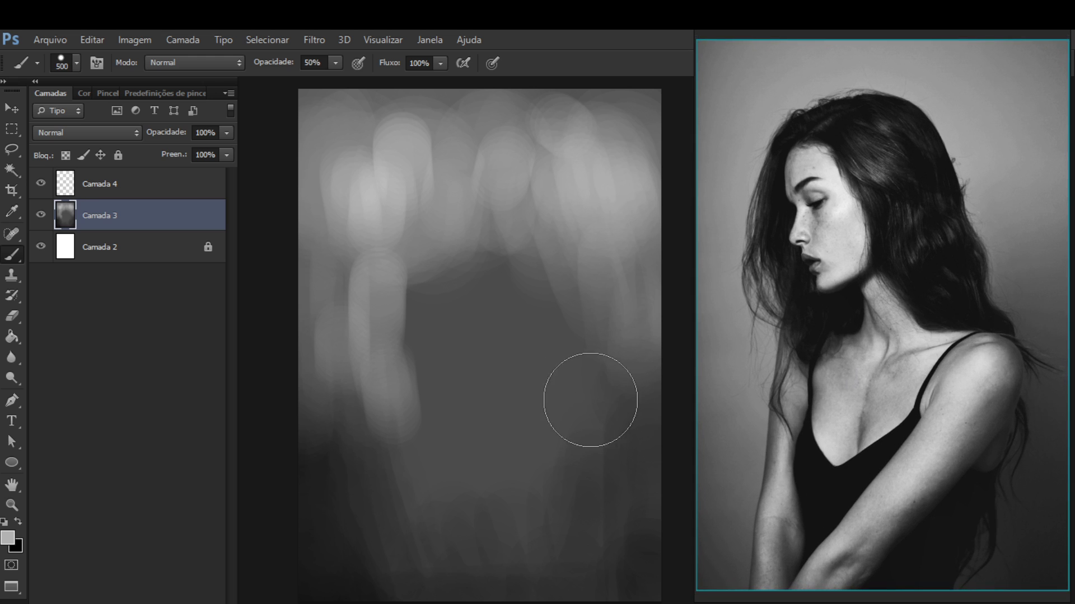
double_click(772, 354)
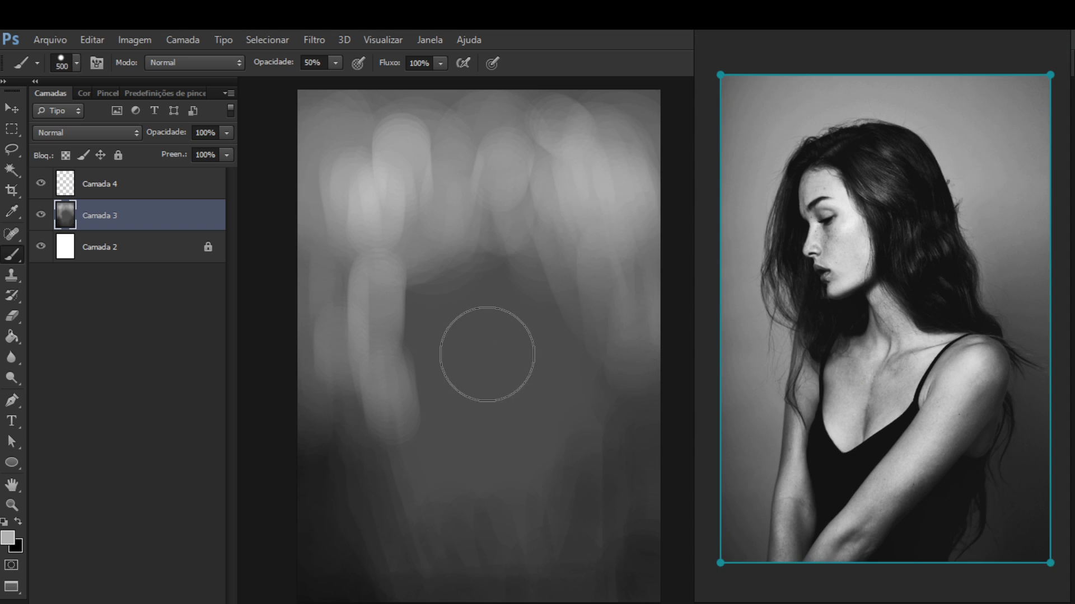
Undo the stray light dab in the centre and blend sampled grey around the dark central area at 65% opacity
click(492, 357)
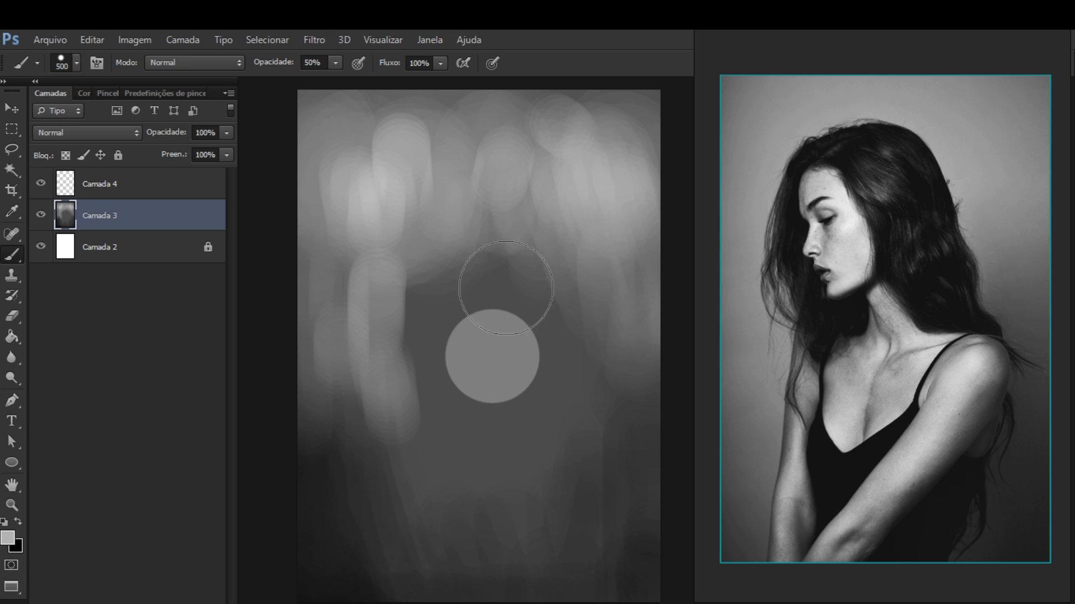
key(ctrl+z)
alt+click(553, 258)
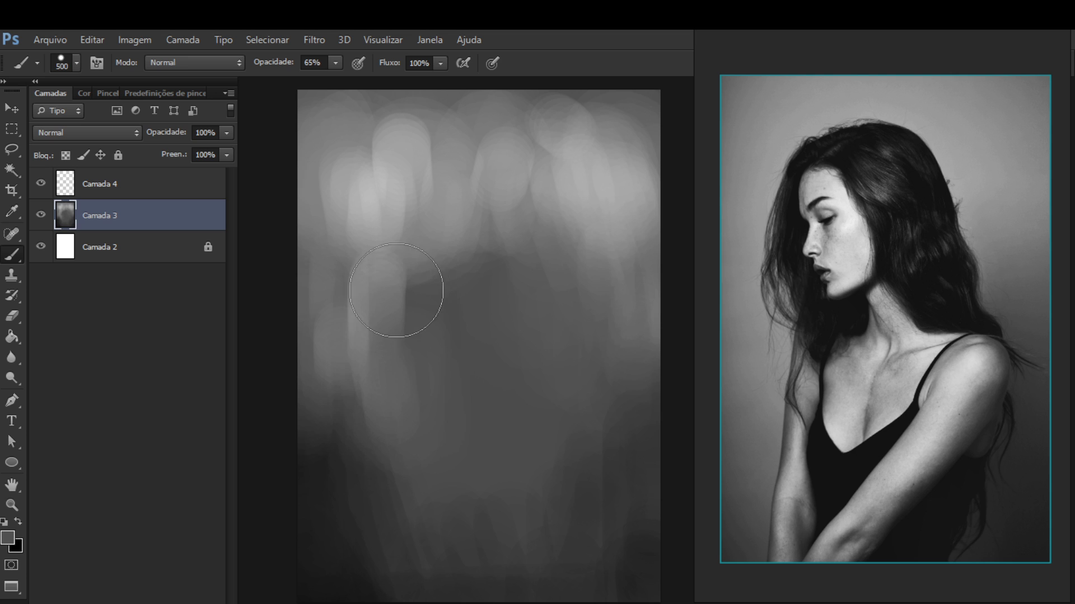
Extend light grey strokes down the left side above the shadow with sampled tones, using a 300 px brush at 65% opacity
alt+click(394, 233)
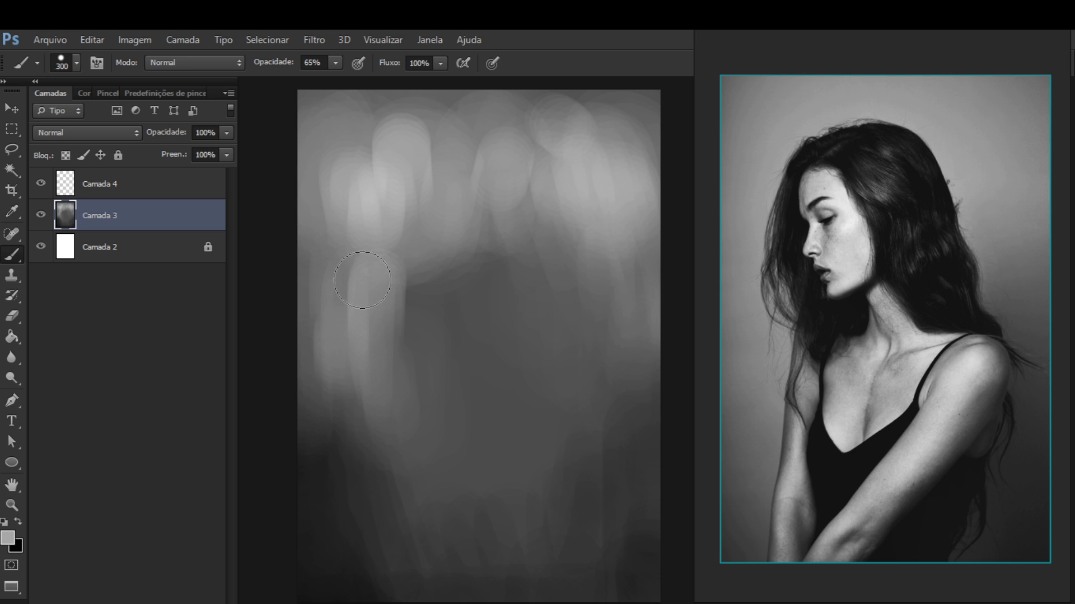
drag(310, 264, 303, 403)
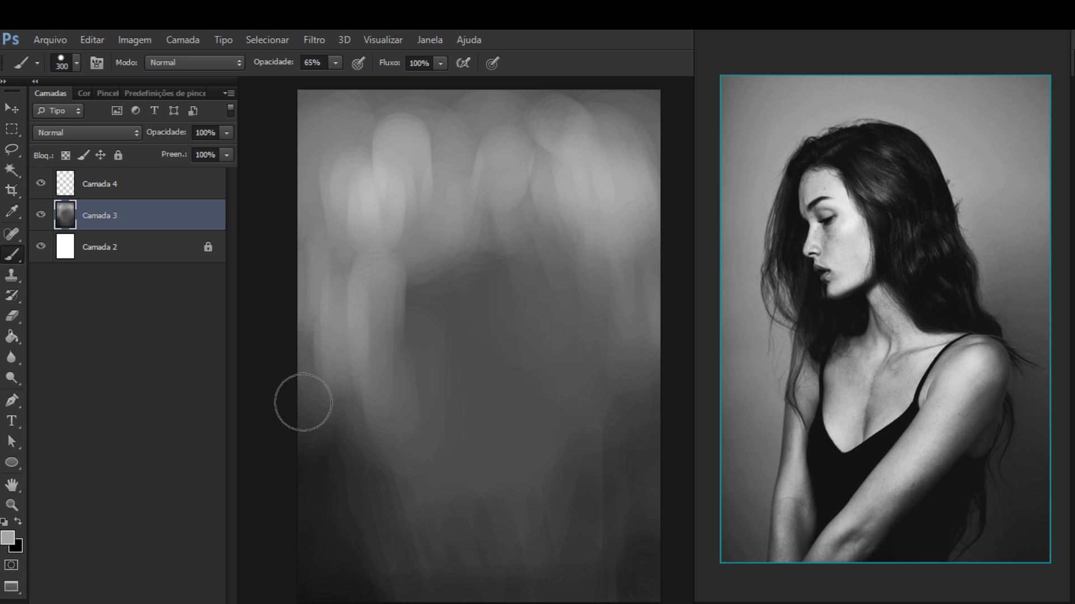
mouse_move(425, 306)
mouse_down()
mouse_move(507, 290)
mouse_move(484, 371)
mouse_up()
alt+click(510, 340)
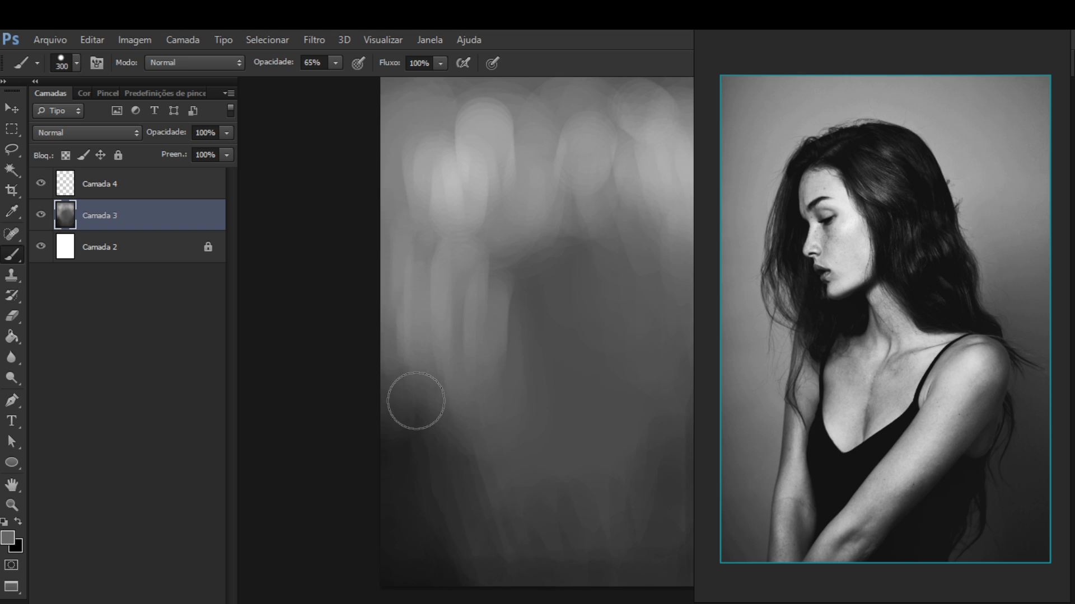
Blend sampled mid greys over the upper edge of the lower-left shadow with the 300 px brush at 65% opacity
alt+click(476, 397)
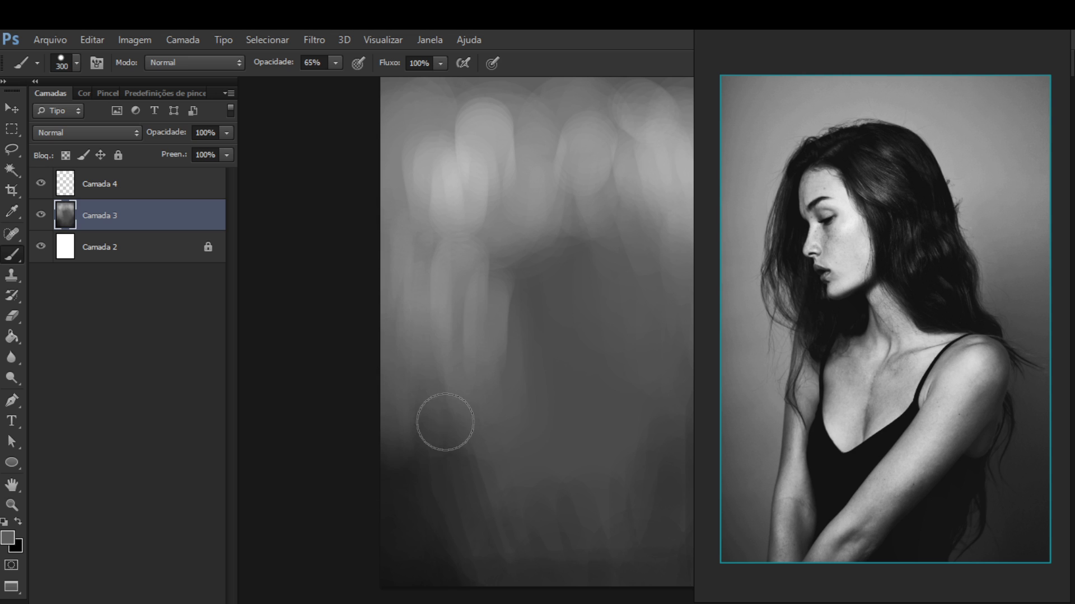
drag(607, 331, 545, 378)
alt+click(431, 343)
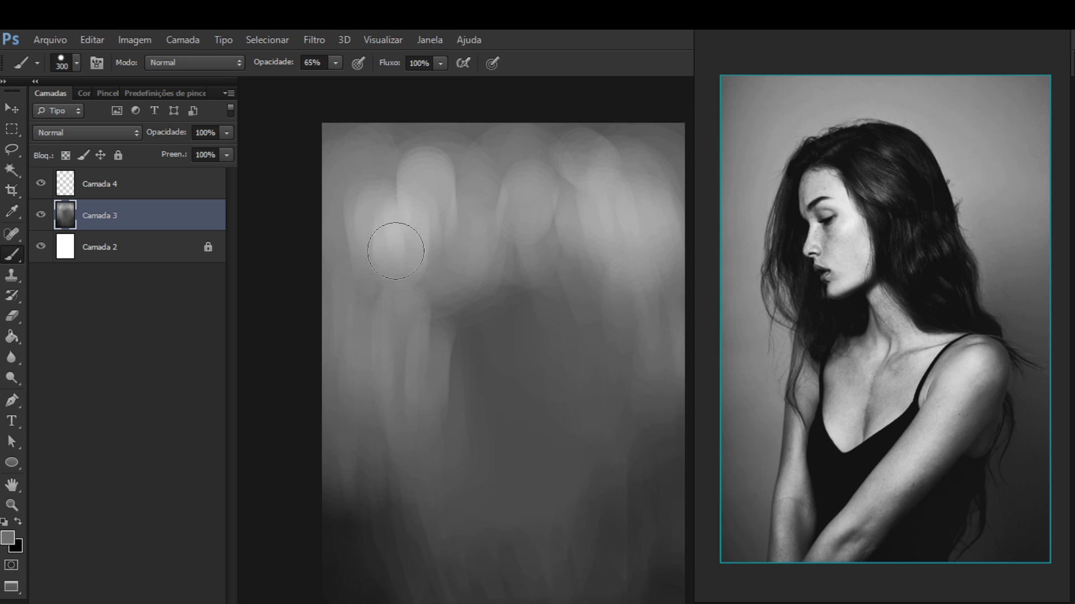
mouse_move(395, 240)
mouse_down()
mouse_move(412, 222)
mouse_move(395, 255)
mouse_up()
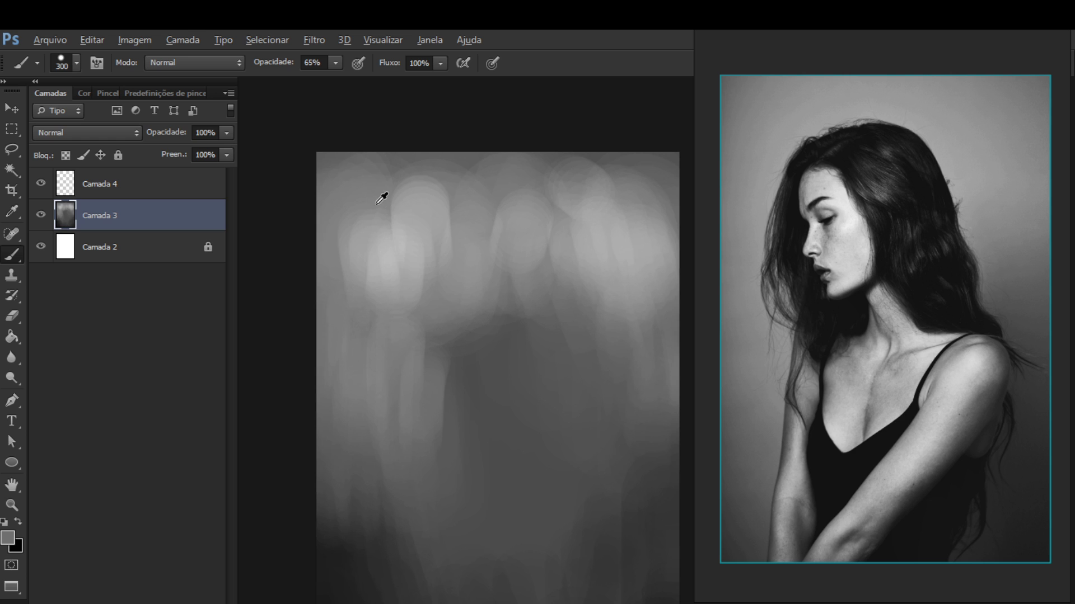
Sample light grey from the upper-left highlight and extend long soft strokes down the left side and beside the dark centre
alt+click(381, 199)
alt+click(388, 233)
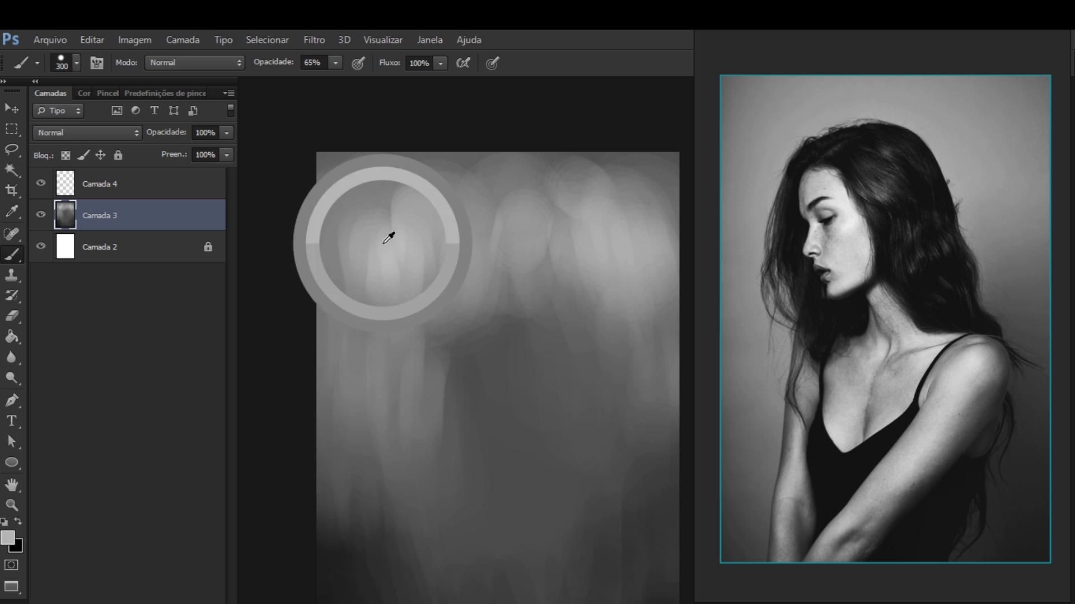
mouse_move(351, 360)
mouse_down()
mouse_move(365, 238)
mouse_move(394, 258)
mouse_move(393, 379)
mouse_move(410, 278)
mouse_move(408, 376)
mouse_move(425, 292)
mouse_move(422, 405)
mouse_move(439, 285)
mouse_move(420, 386)
mouse_move(412, 270)
mouse_move(432, 290)
mouse_up()
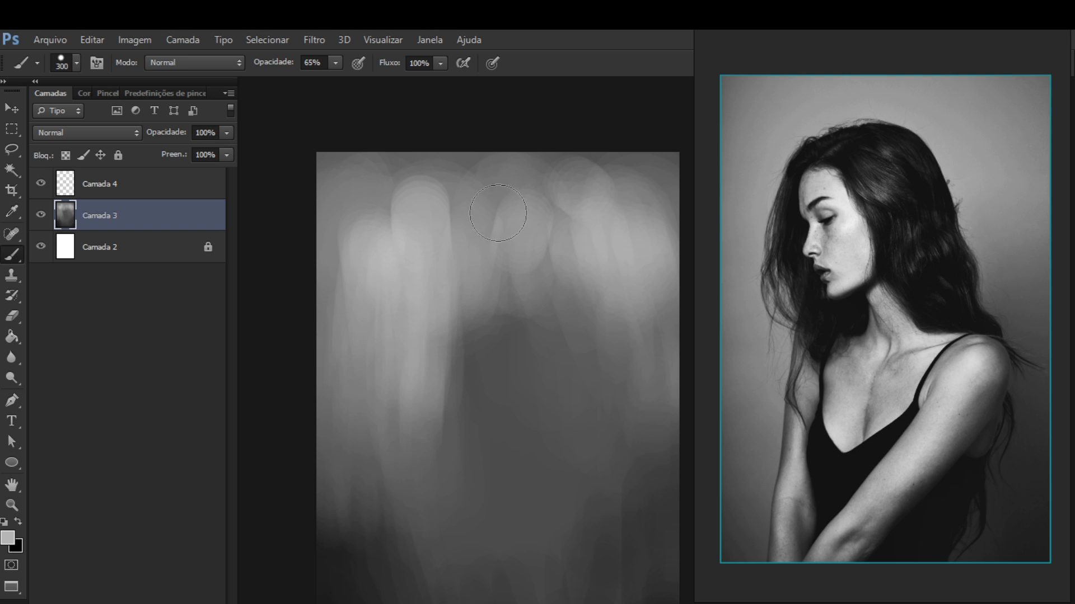
drag(498, 213, 506, 242)
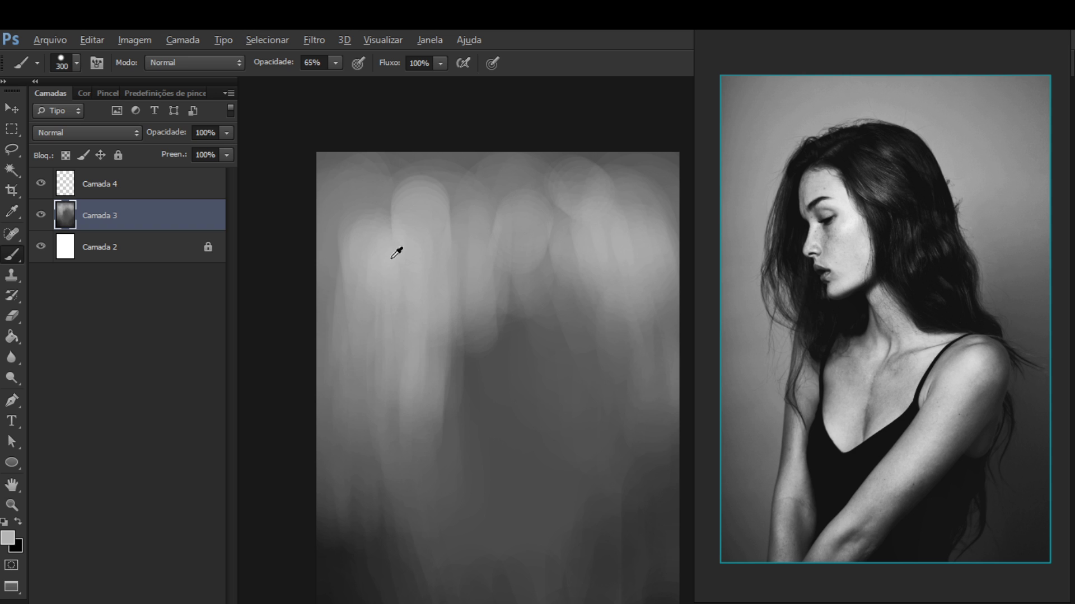
alt+click(371, 300)
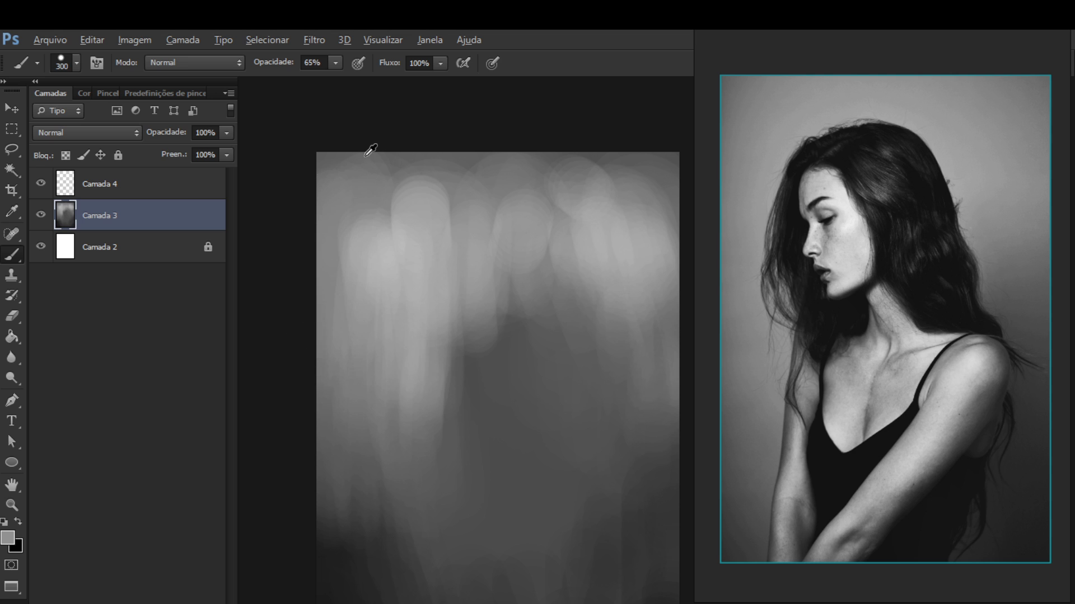
Soften the lower-left shadow by painting sampled dark and mid greys across its transition
alt+click(369, 154)
alt+click(335, 535)
drag(423, 439, 428, 354)
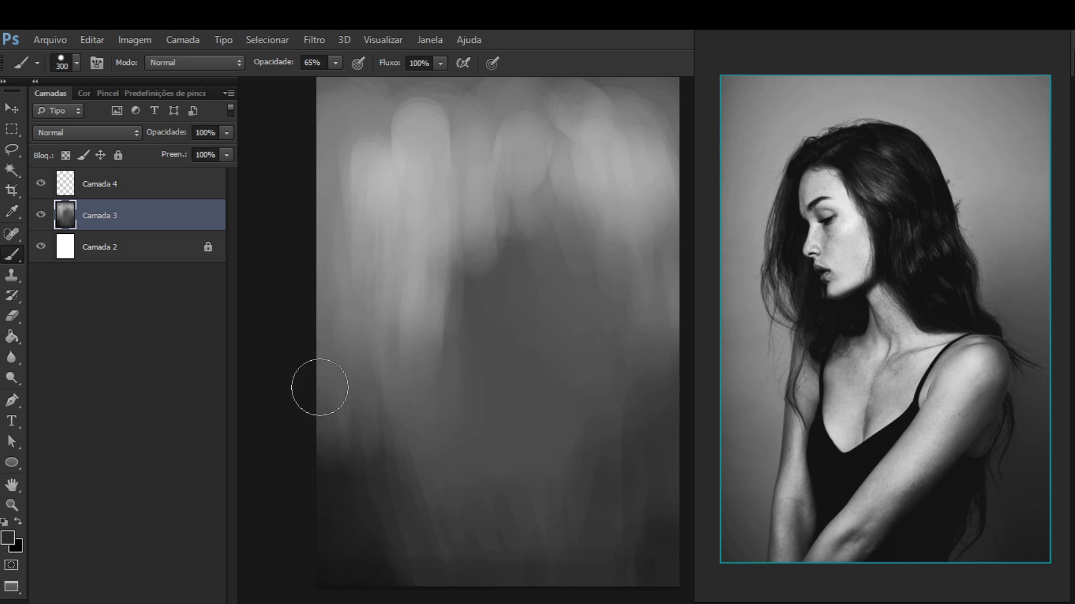
alt+click(339, 366)
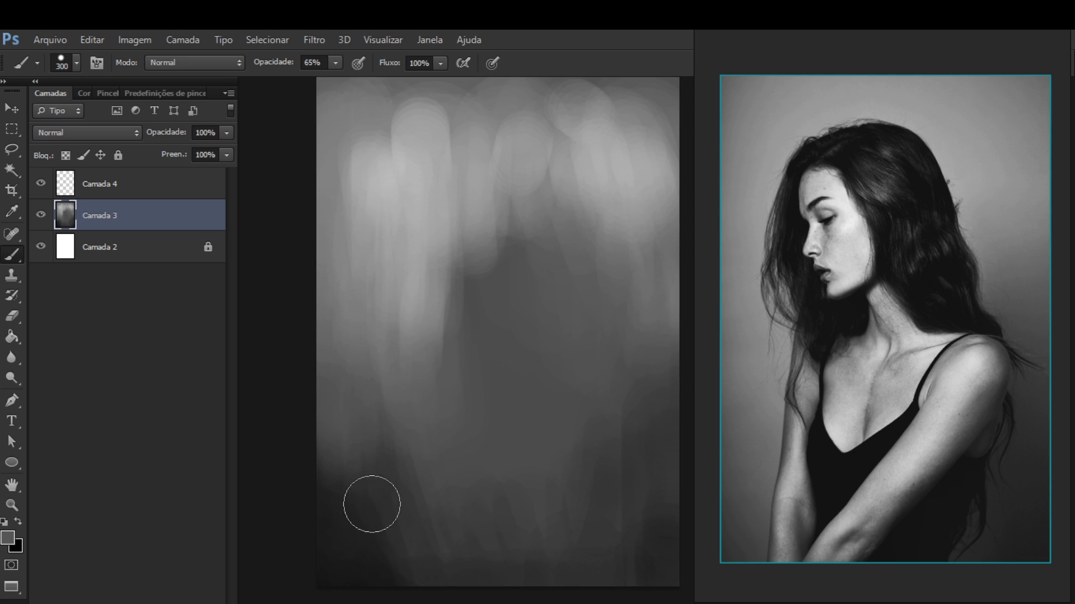
mouse_move(321, 499)
mouse_down()
mouse_move(358, 455)
mouse_move(370, 506)
mouse_move(400, 522)
mouse_up()
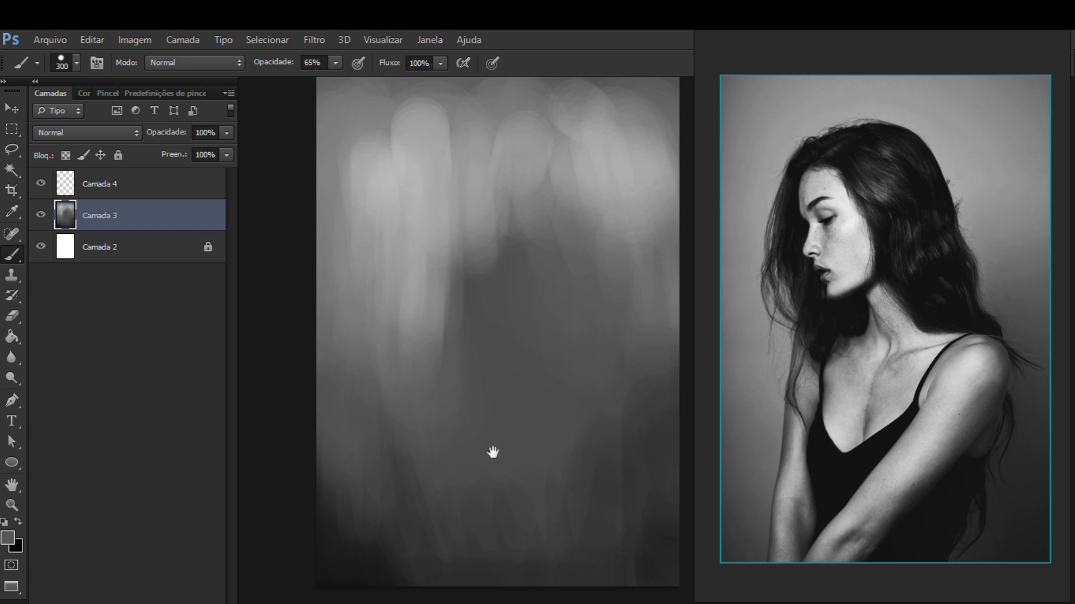
Hide and show Camada 3 again, and examine the background's blending both close up and as a whole
mouse_move(493, 452)
mouse_down()
mouse_move(502, 436)
mouse_move(470, 367)
mouse_move(482, 414)
mouse_up()
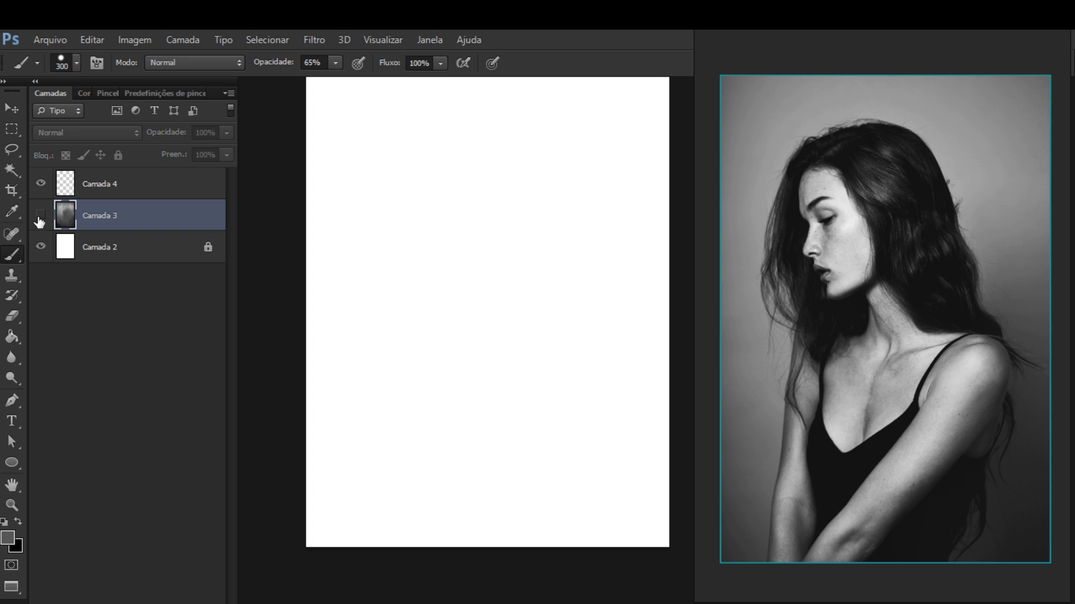
click(36, 222)
drag(453, 397, 481, 467)
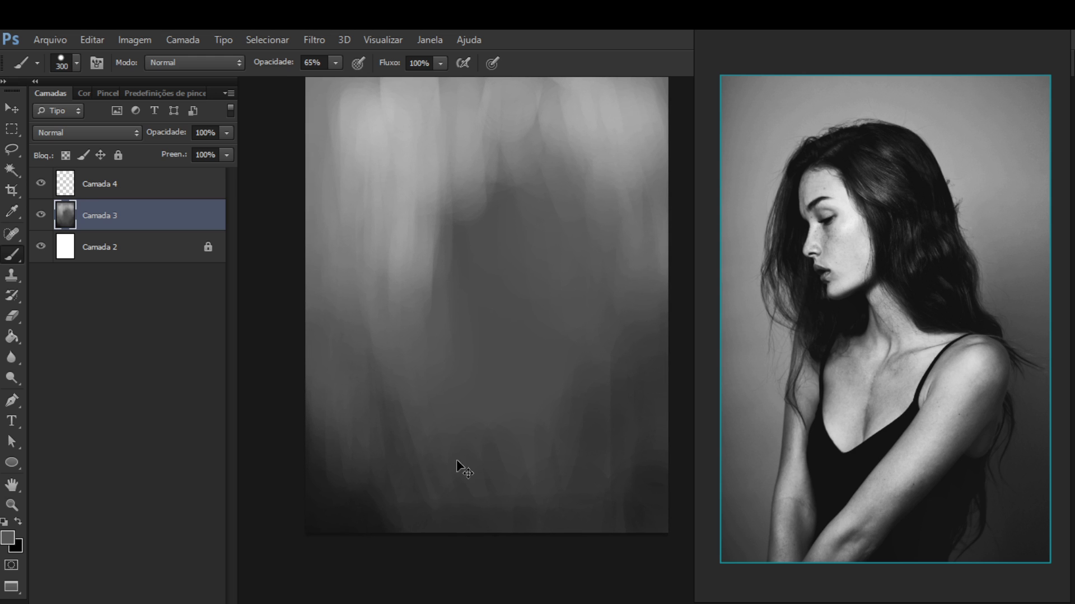
scroll(457, 460, up, 5)
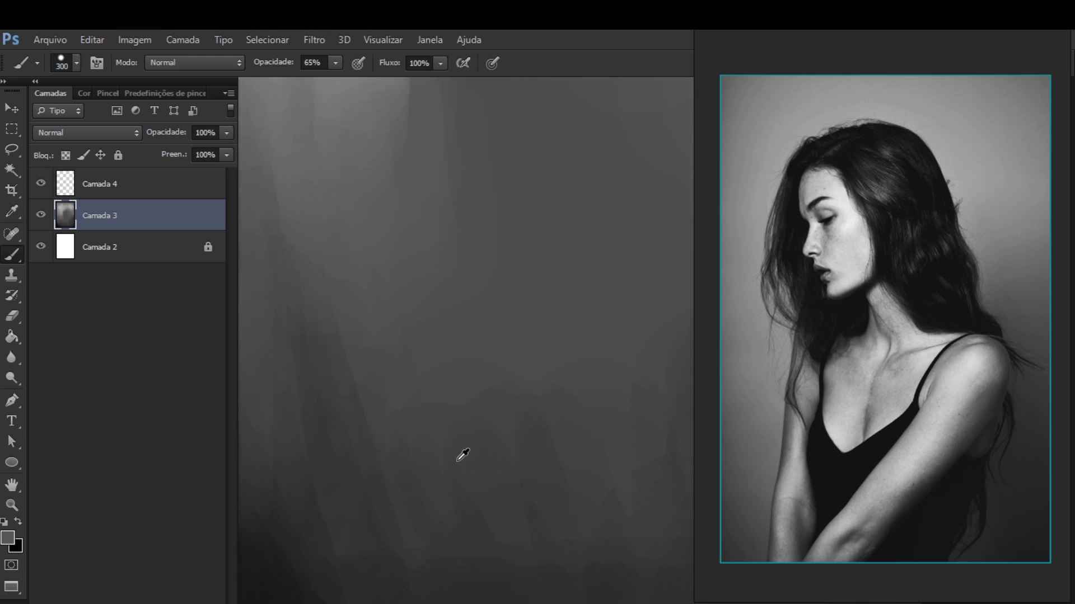
drag(551, 242, 504, 226)
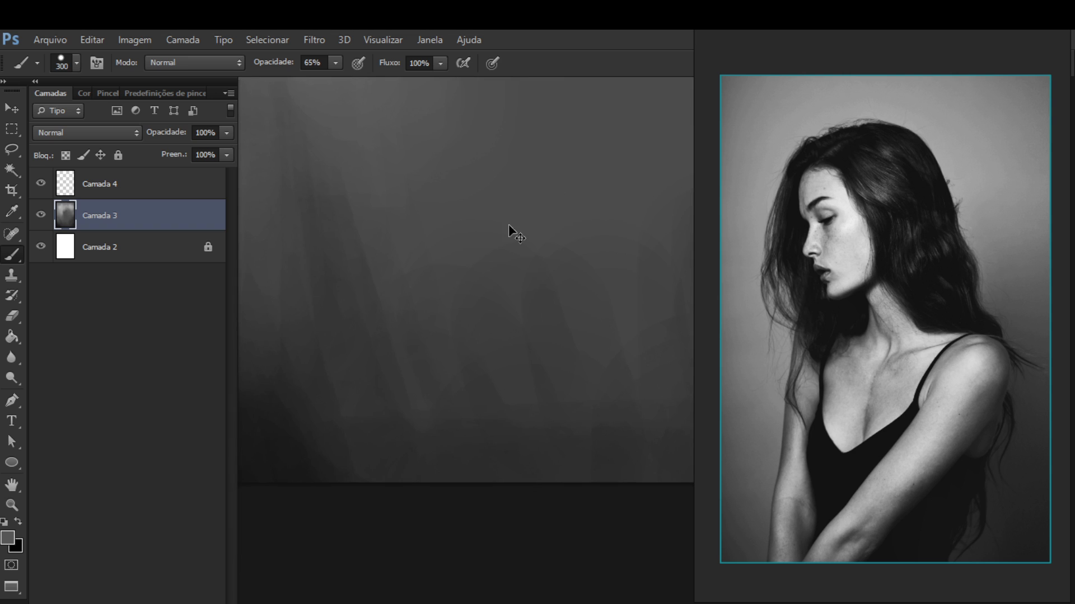
scroll(509, 226, down, 4)
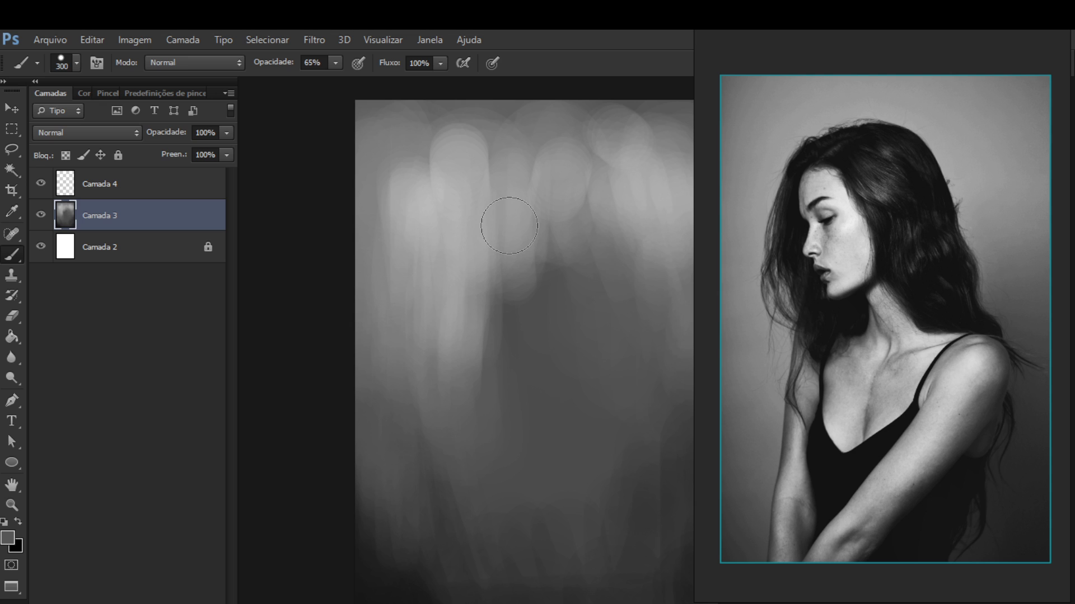
scroll(441, 286, up, 1)
scroll(452, 288, down, 1)
scroll(498, 298, up, 1)
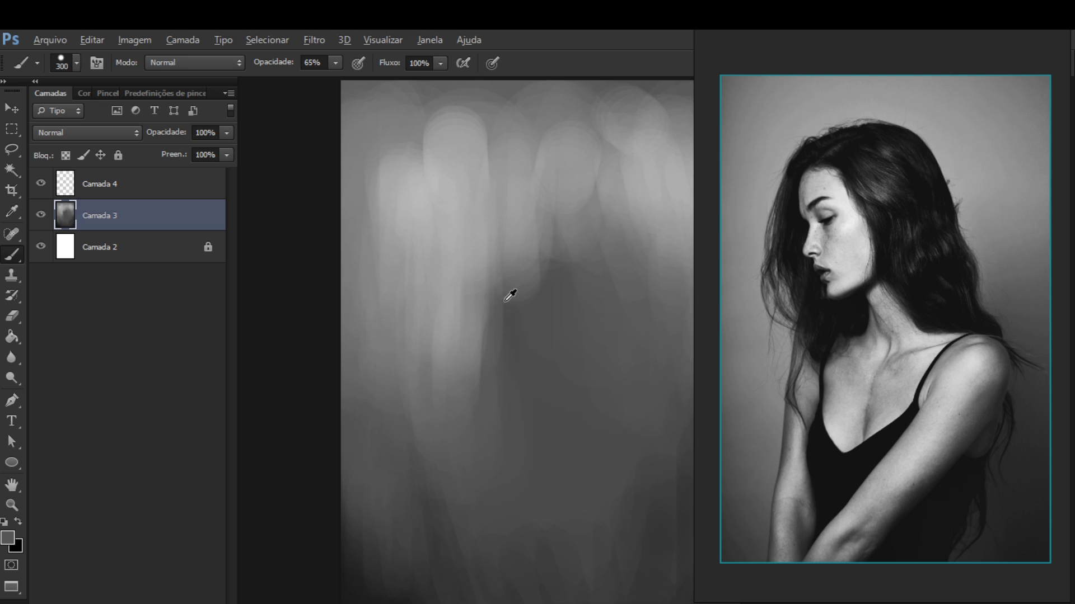
drag(561, 323, 486, 283)
scroll(486, 283, down, 1)
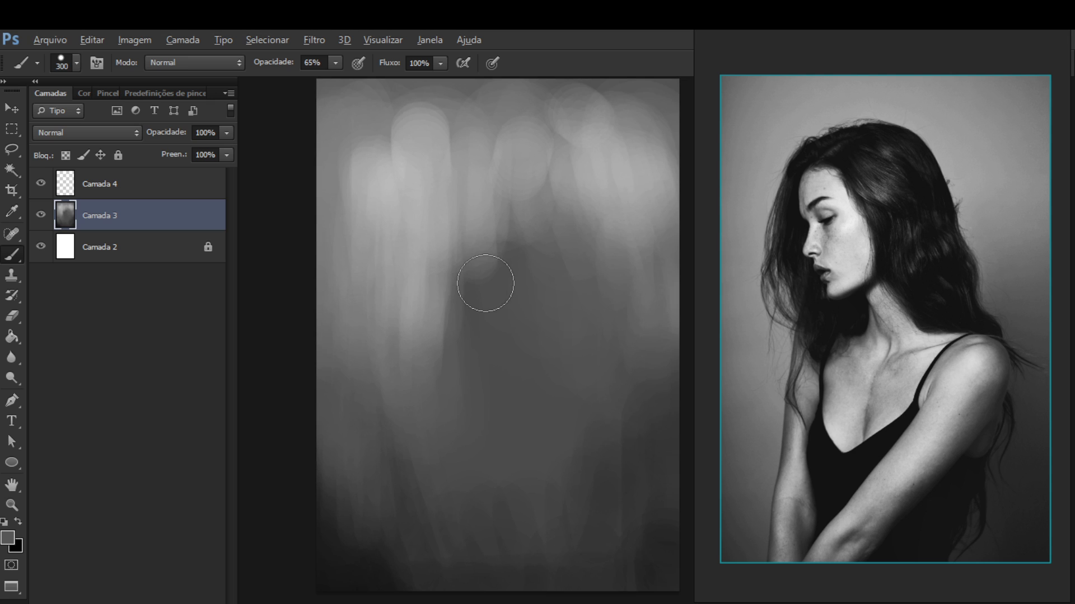
drag(512, 303, 502, 314)
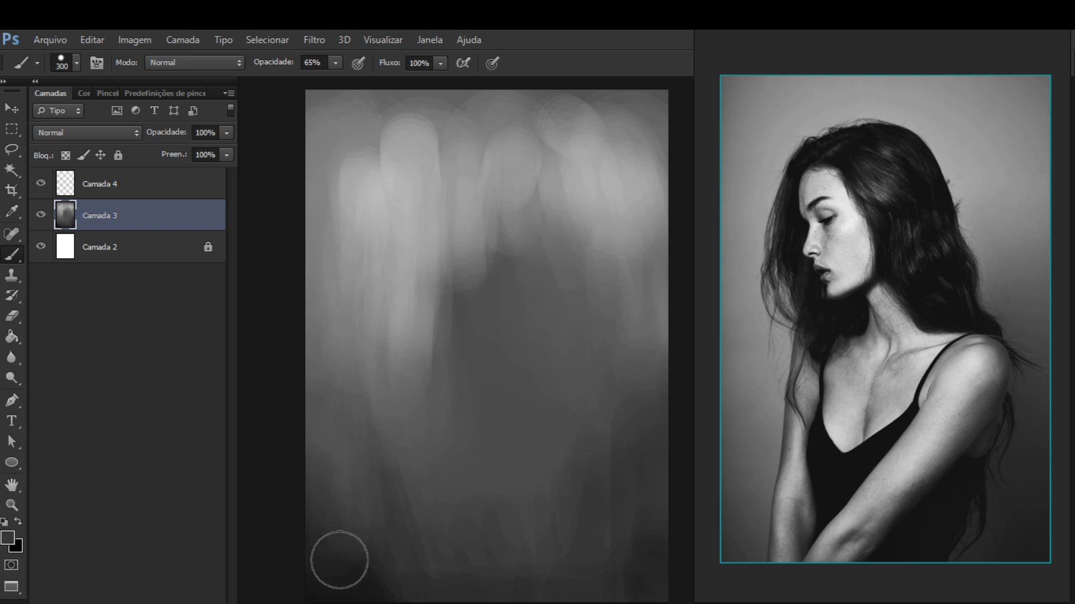
Even out the lower-left corner of the canvas with sampled dark grey strokes at 65% opacity
mouse_move(485, 429)
mouse_down()
mouse_move(539, 294)
mouse_move(559, 276)
mouse_up()
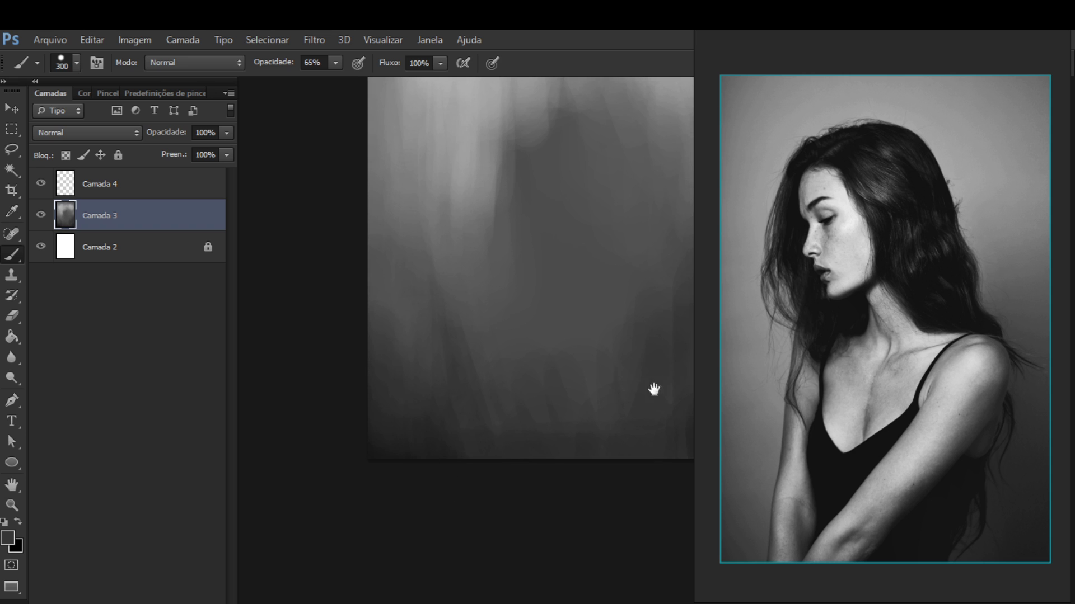
drag(653, 388, 588, 381)
drag(648, 362, 565, 381)
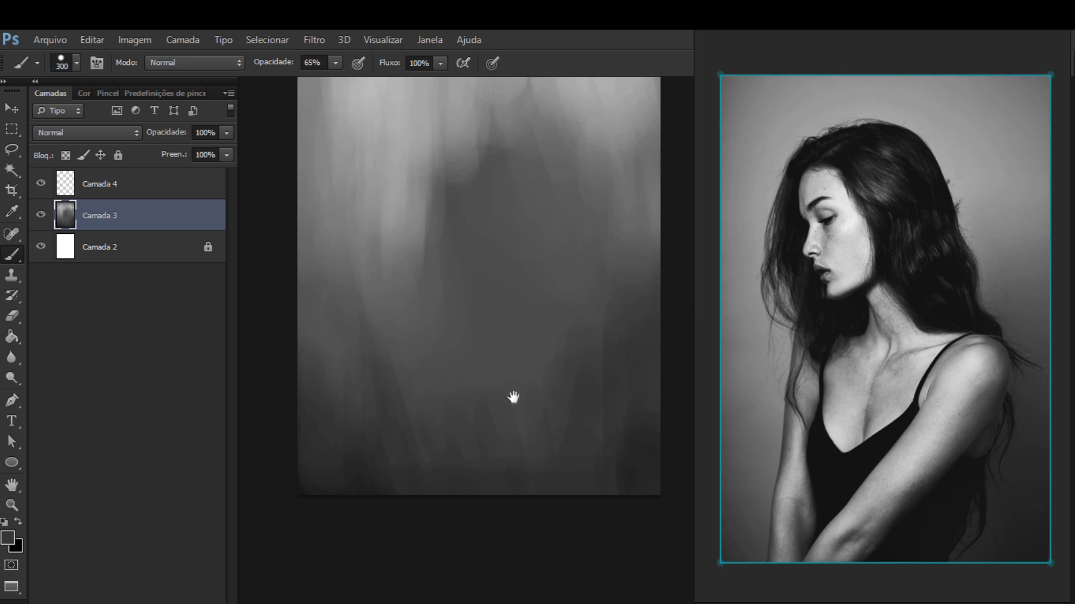
drag(604, 364, 581, 422)
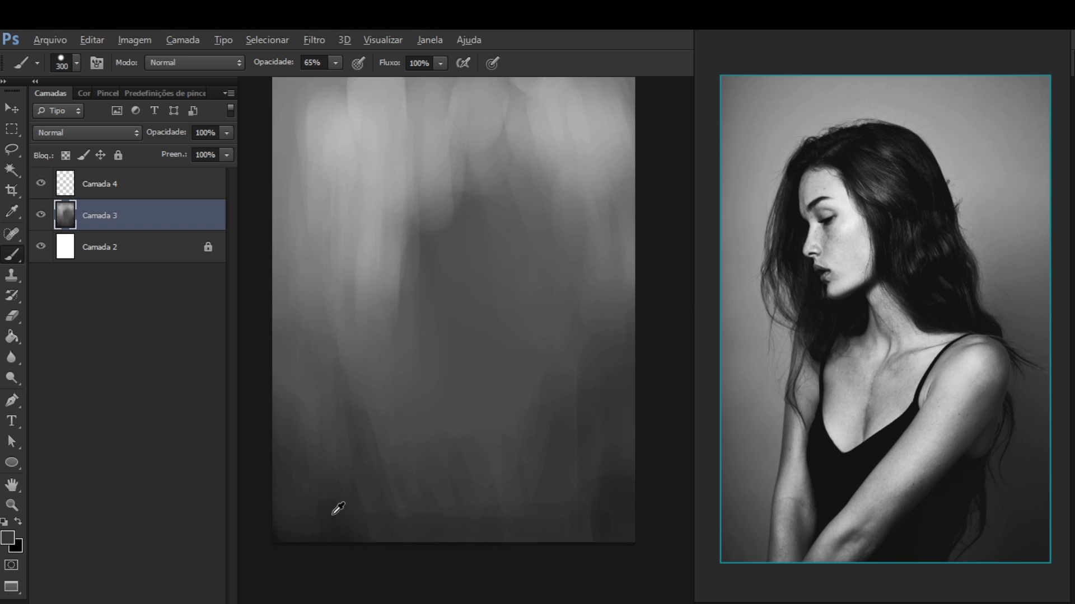
key(alt)
alt+click(319, 488)
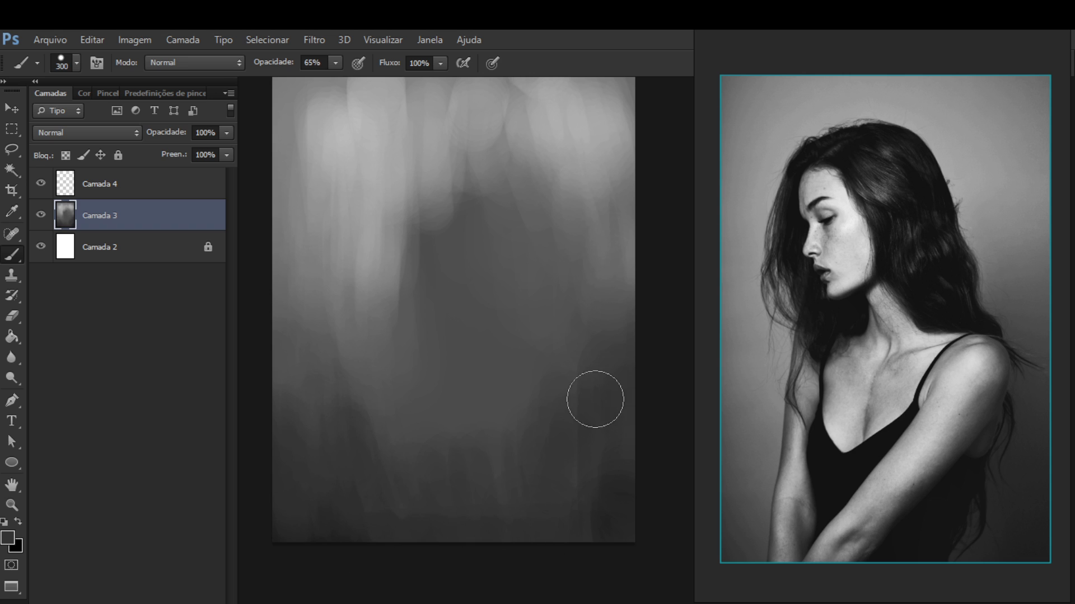
Reset the colours to default black and white and darken the lower-right area in black, using 600 px and 200 px brush sizes
drag(611, 381, 580, 413)
alt+click(599, 550)
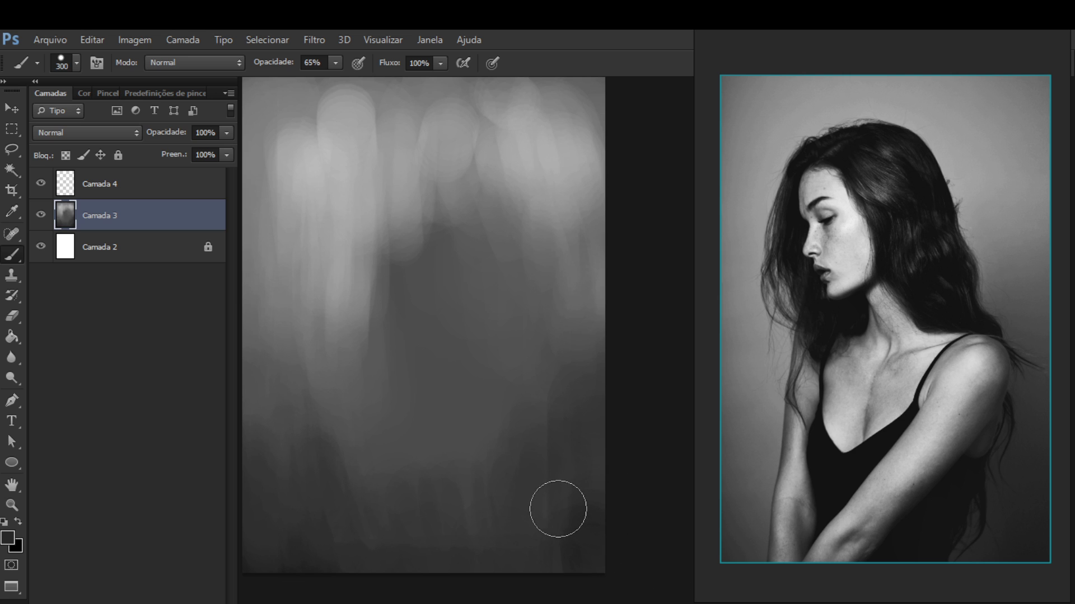
key(d)
key(x)
key(x)
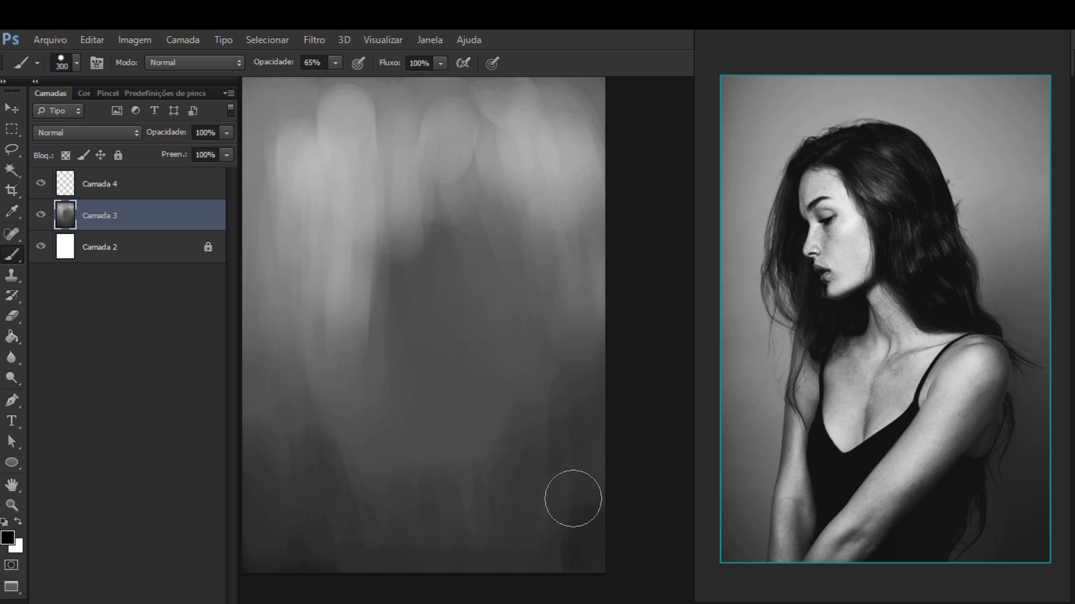
key(bracketright)
key(bracketright)
key(bracketright)
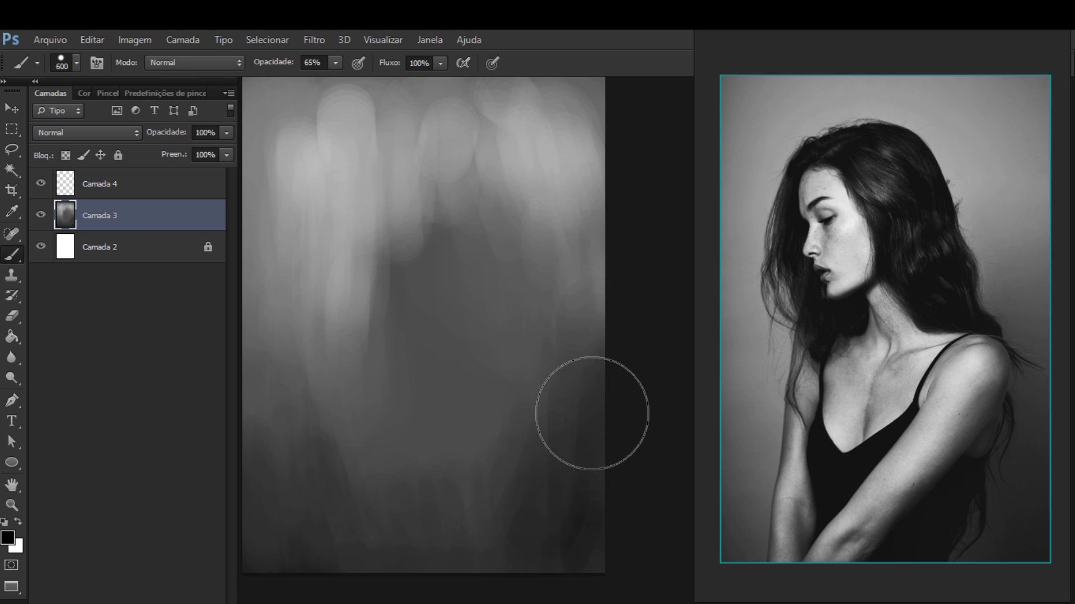
key(bracketleft)
key(bracketleft)
key(bracketleft)
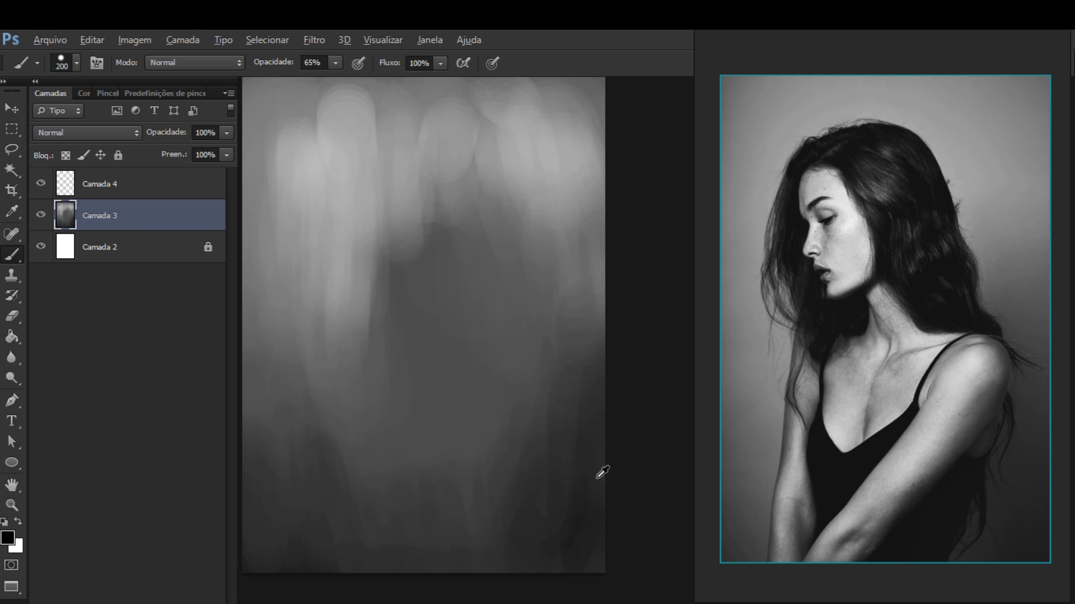
Sample the dark tone at the right edge and extend the shadow up the right side with a 400 px brush at 85% opacity
alt+click(603, 472)
key(bracketright)
key(bracketright)
key(bracketright)
drag(549, 364, 556, 357)
key(8)
key(5)
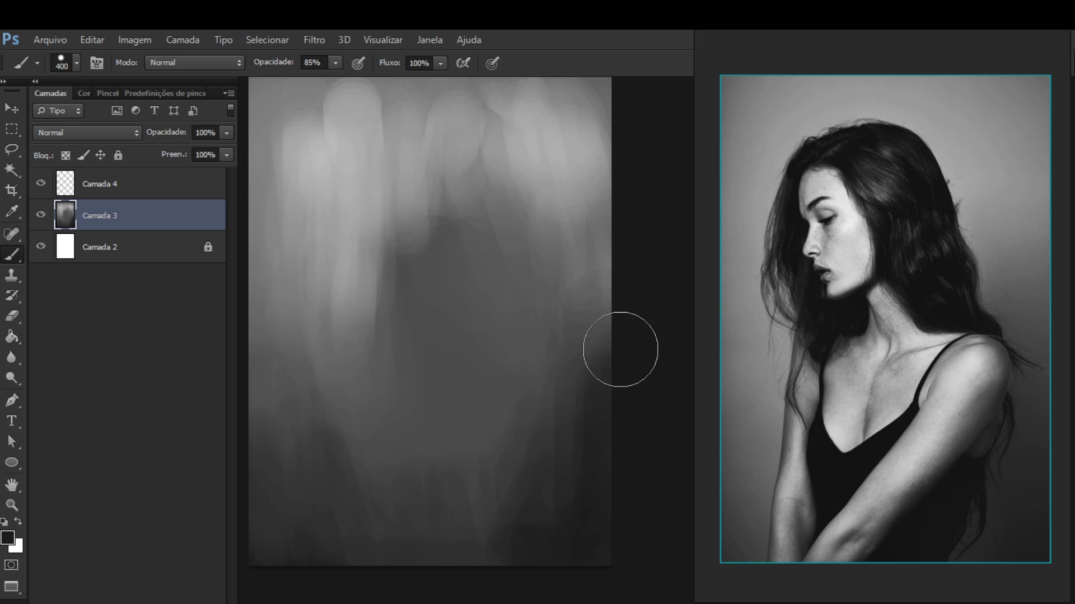
mouse_move(612, 278)
mouse_down()
mouse_move(589, 390)
mouse_move(581, 302)
mouse_move(562, 314)
mouse_move(525, 513)
mouse_up()
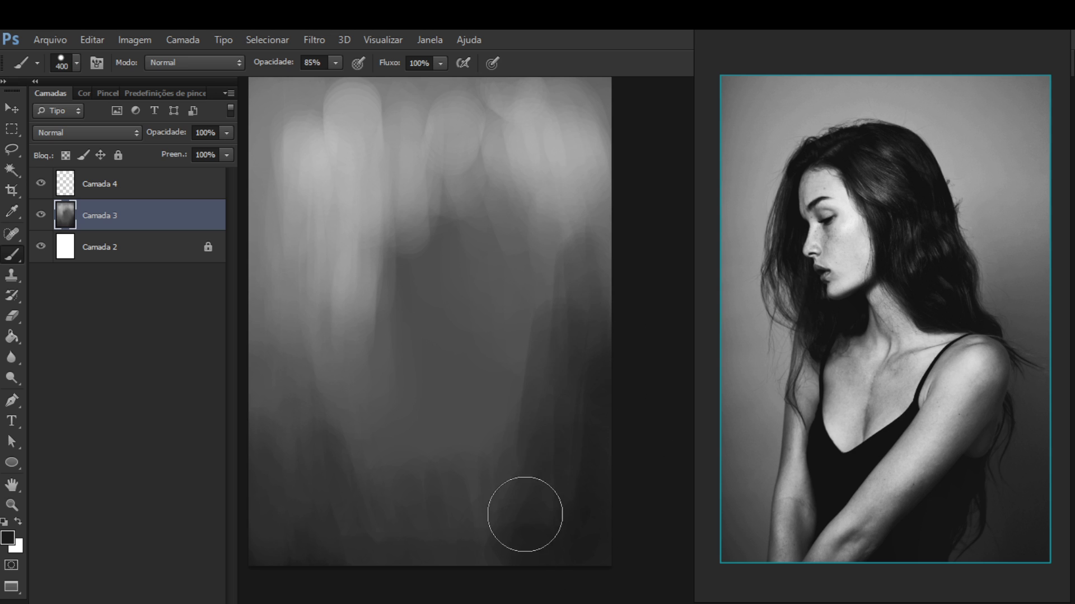
drag(534, 395, 508, 500)
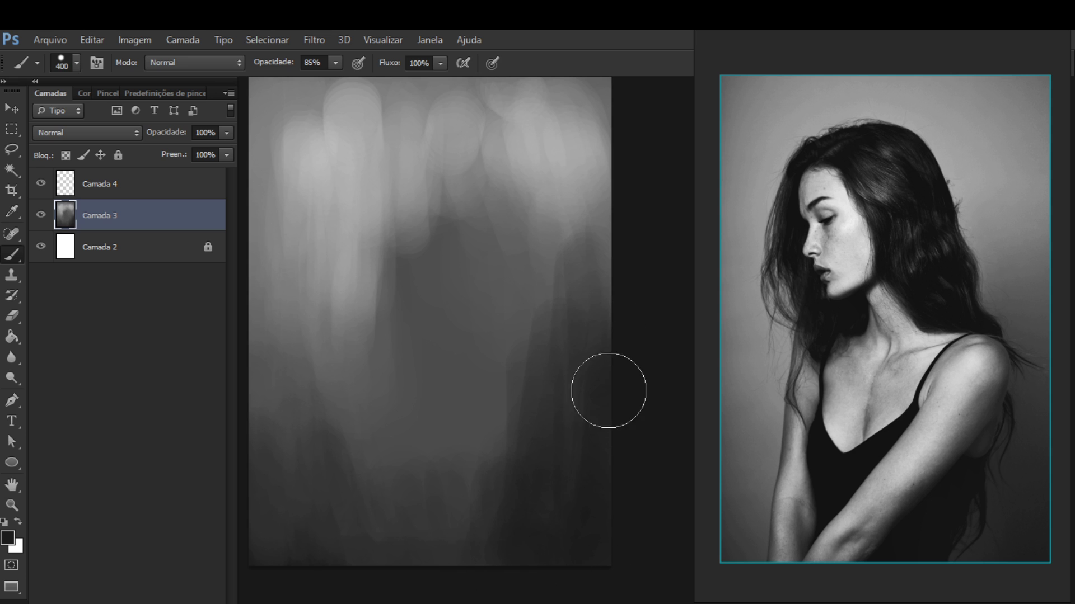
drag(653, 417, 659, 427)
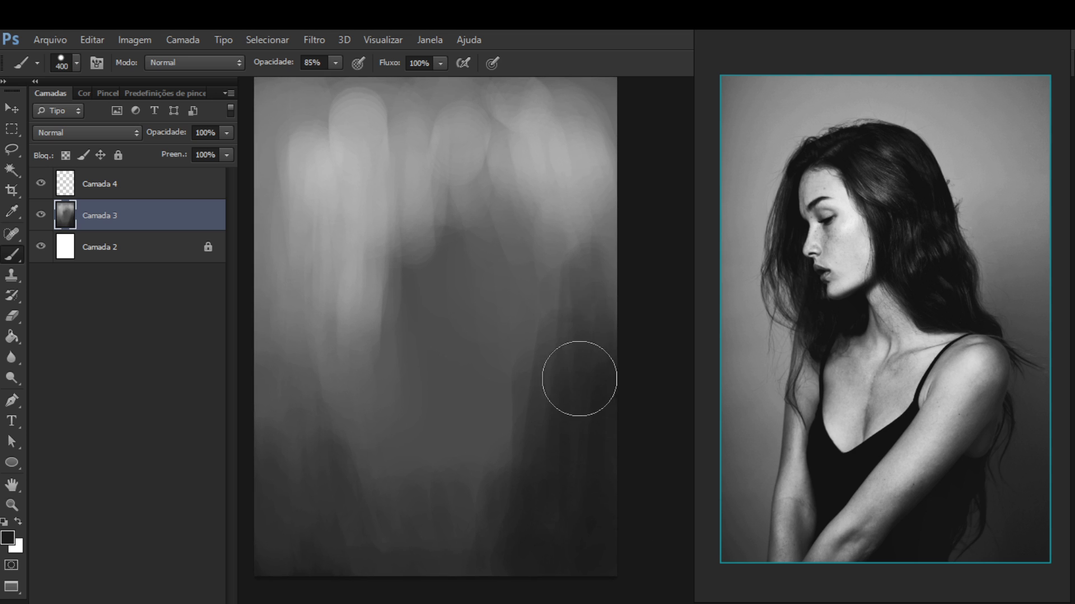
drag(626, 313, 645, 367)
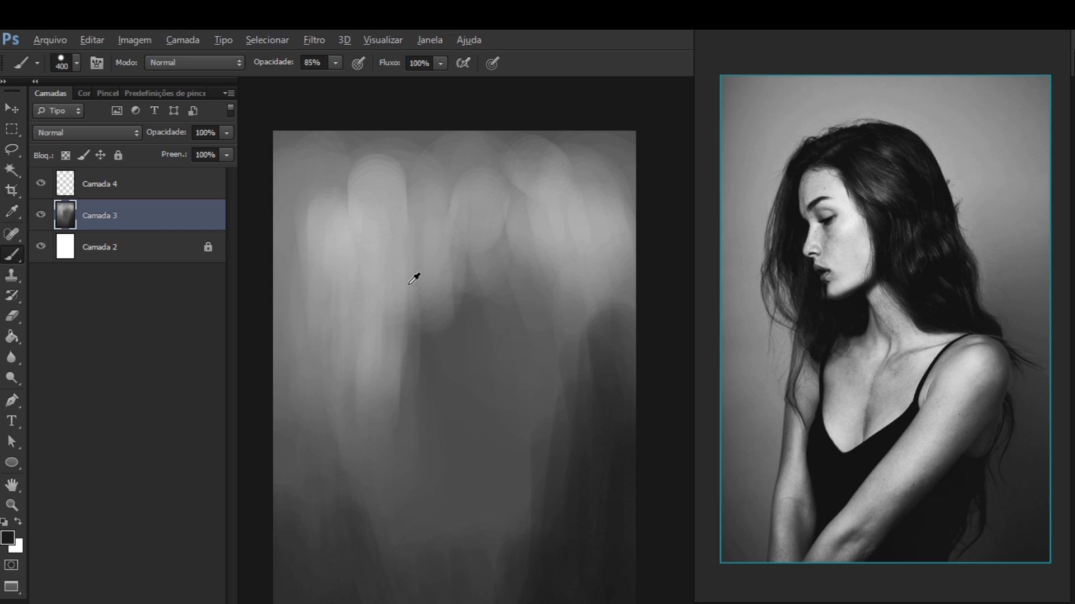
Sample light grey beside the dark centre and paint it down the centre's left edge with a 250 px brush at 85% opacity
alt+click(412, 278)
key(bracketleft)
key(bracketleft)
key(bracketleft)
key(bracketleft)
alt+click(408, 269)
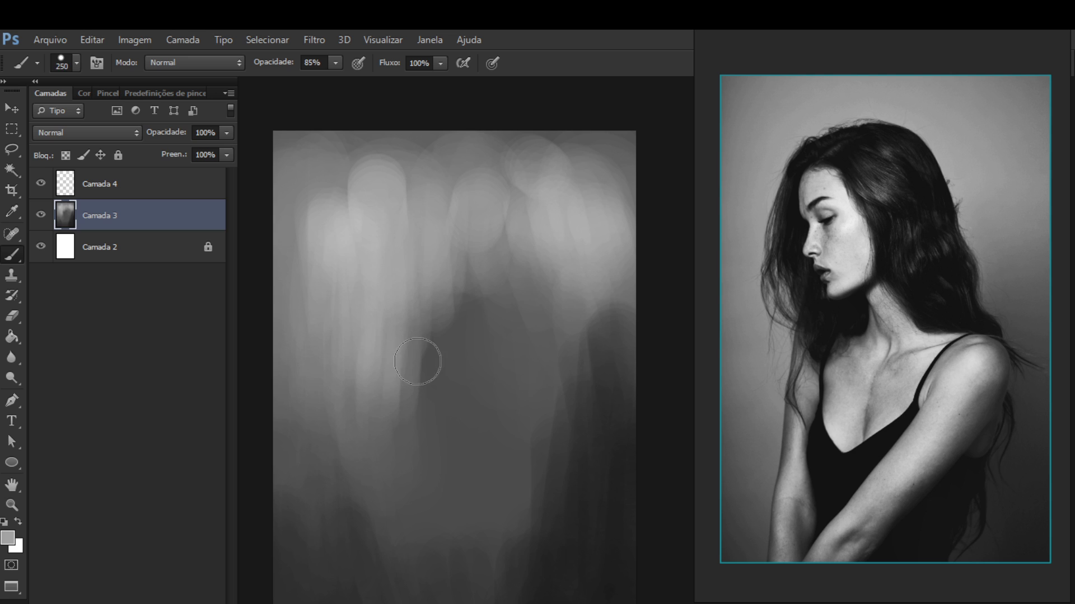
Blend sampled mid grey over the centre and its left edge at 65% opacity, using 600 px and 300 px brush sizes
alt+click(448, 338)
key(bracketright)
key(bracketright)
key(bracketright)
key(bracketright)
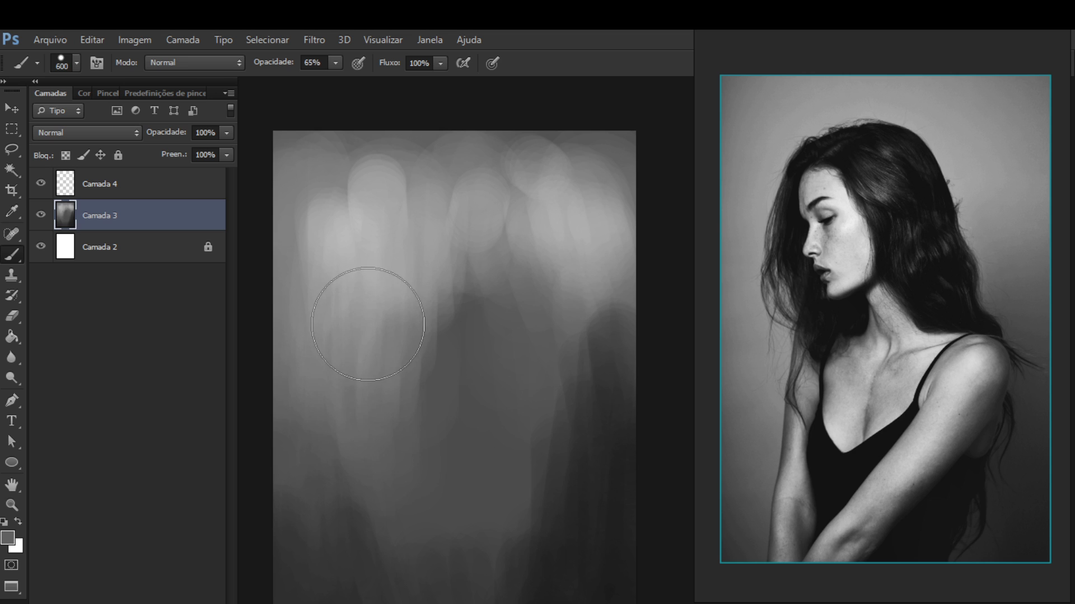
alt+click(425, 341)
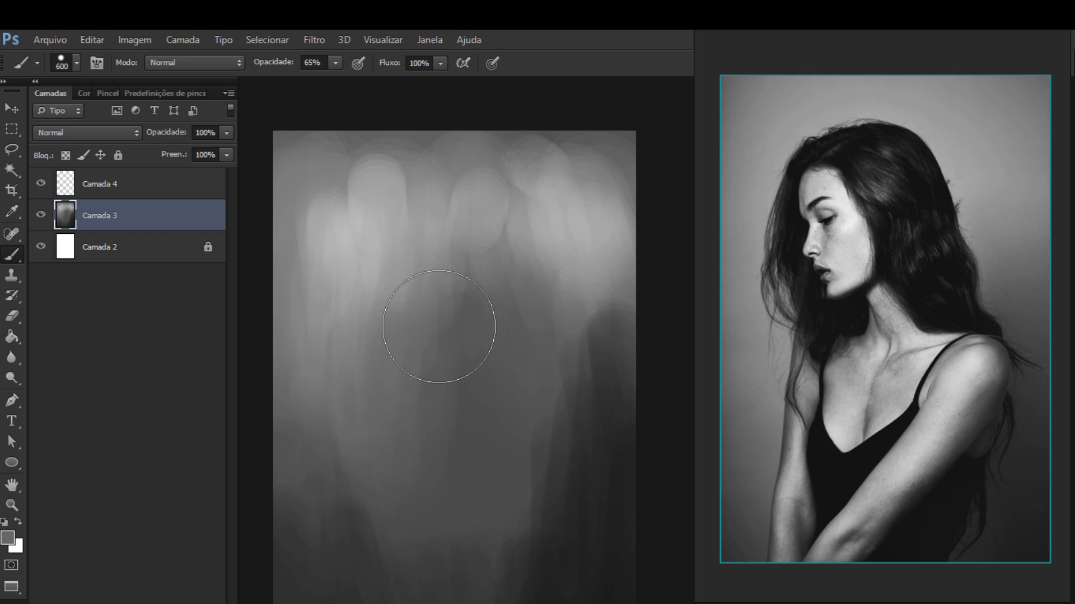
key(bracketleft)
key(bracketleft)
key(bracketleft)
key(bracketleft)
key(bracketleft)
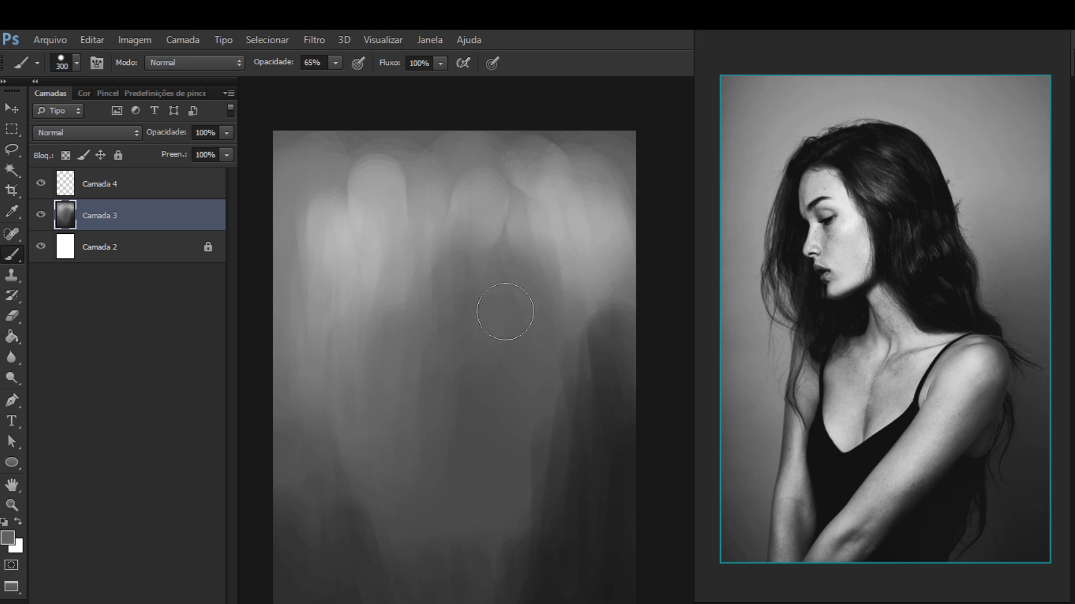
Flip the canvas horizontally, soften the edge of the dark side shadow with mid grey at 65% opacity, and flip it back
drag(495, 296, 501, 253)
key(ctrl+shift+h)
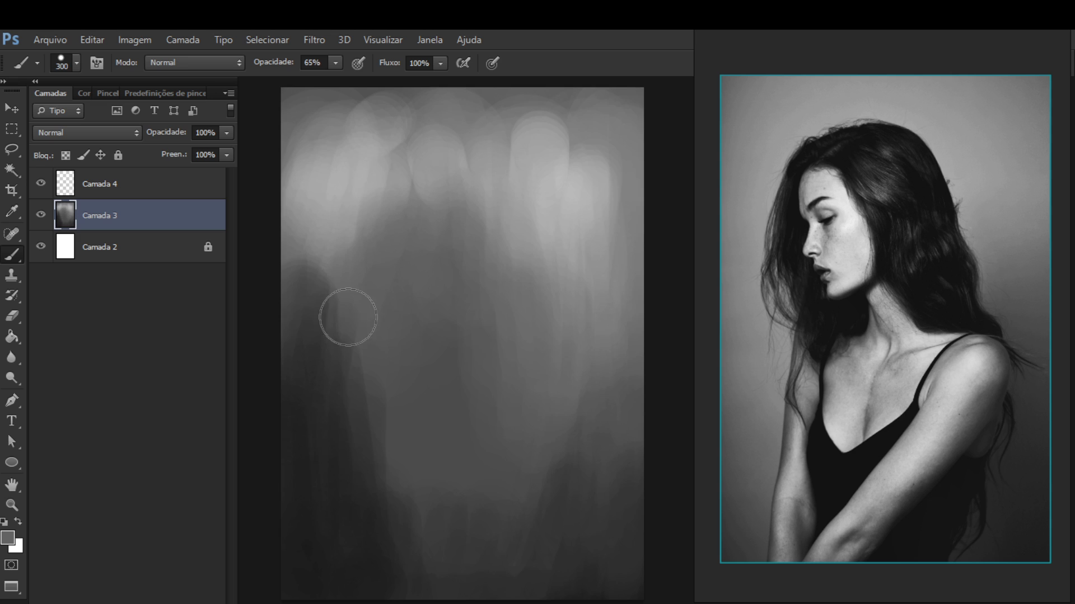
alt+click(359, 330)
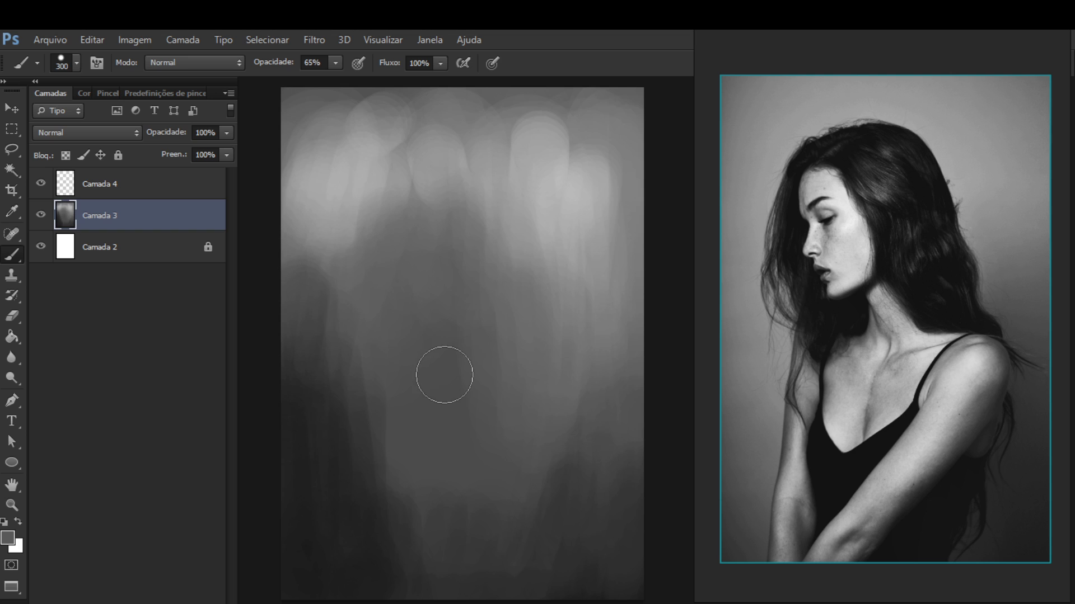
key(ctrl+shift+h)
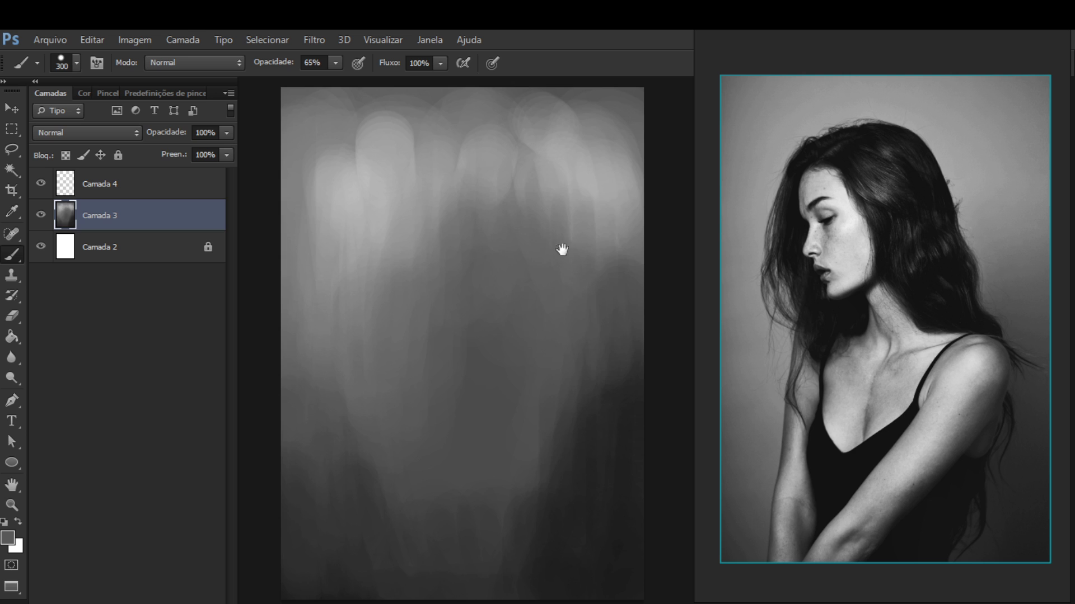
Sample light grey from the upper-left strokes and blend it across the upper background with a 300 px brush at 65% opacity
drag(585, 257, 595, 288)
alt+click(406, 218)
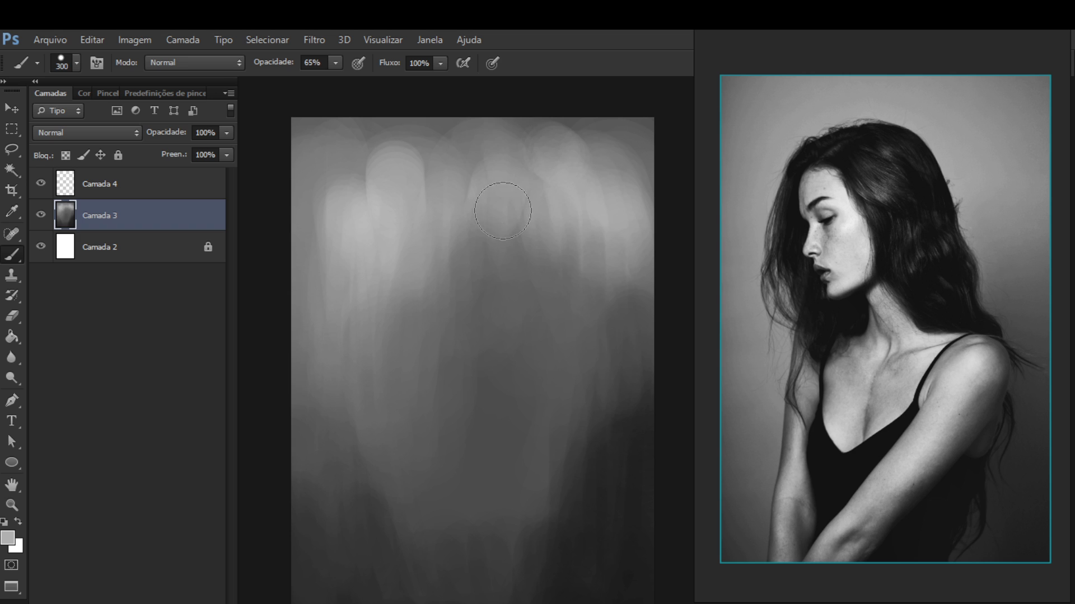
mouse_move(503, 210)
mouse_down()
mouse_move(491, 166)
mouse_move(458, 151)
mouse_move(450, 214)
mouse_up()
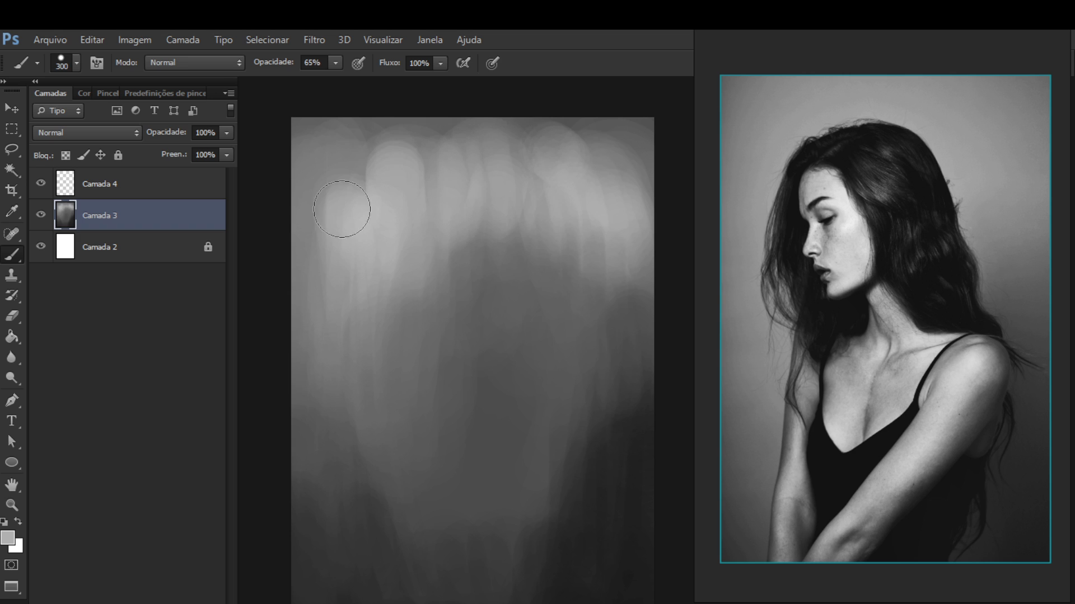
drag(308, 348, 332, 196)
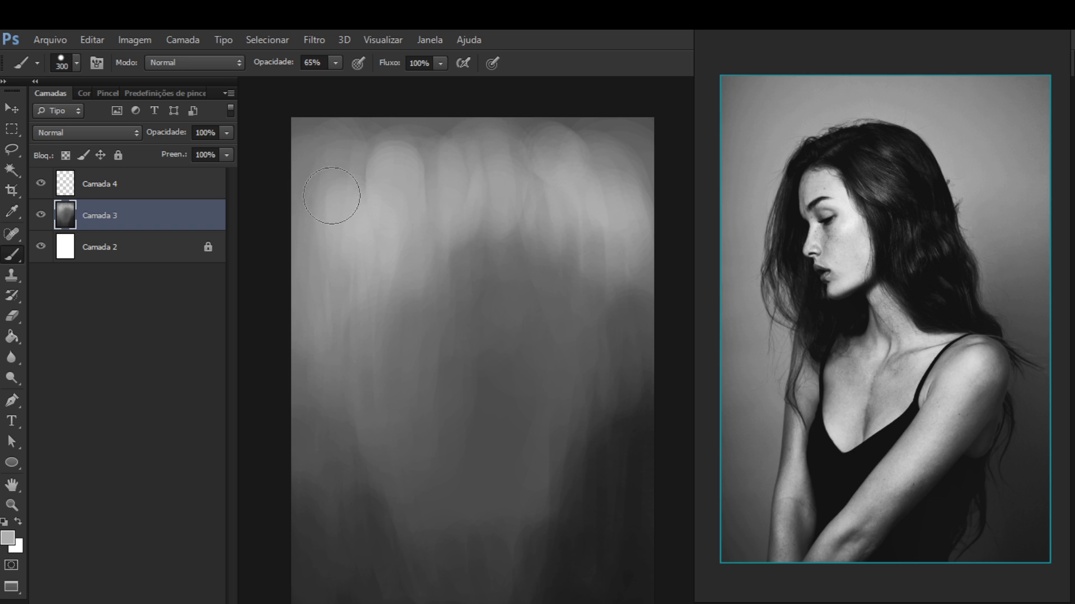
mouse_move(451, 293)
mouse_down()
mouse_move(470, 194)
mouse_move(519, 290)
mouse_move(560, 258)
mouse_move(572, 193)
mouse_move(578, 274)
mouse_move(621, 264)
mouse_up()
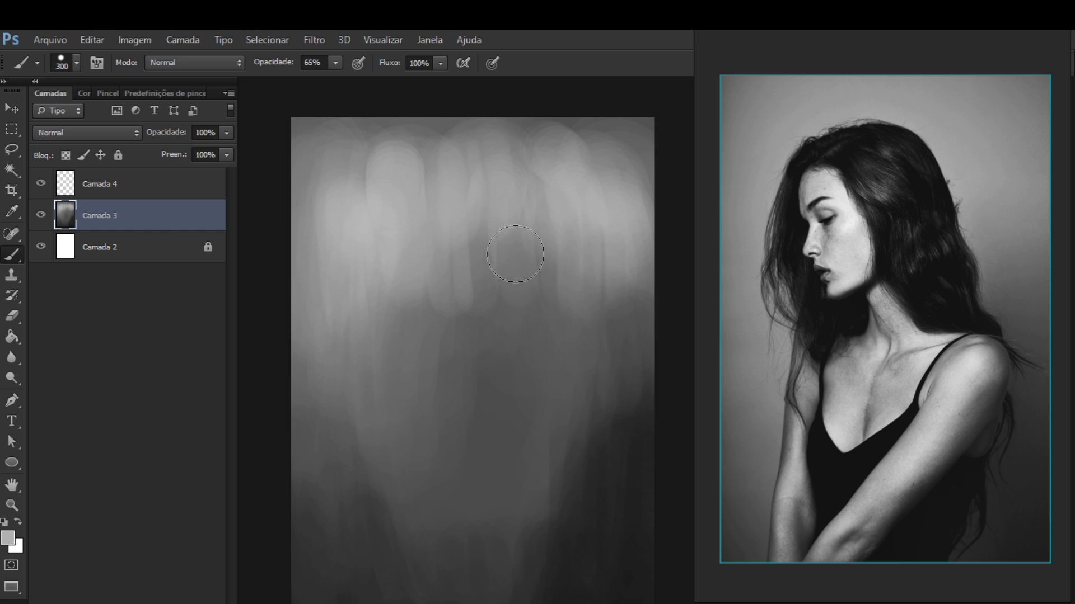
alt+click(510, 293)
drag(453, 254, 430, 230)
Add a layer above the painted background, then rename the background layer Fundo and the new layer Corpo
key(ctrl+shift+n)
key(Return)
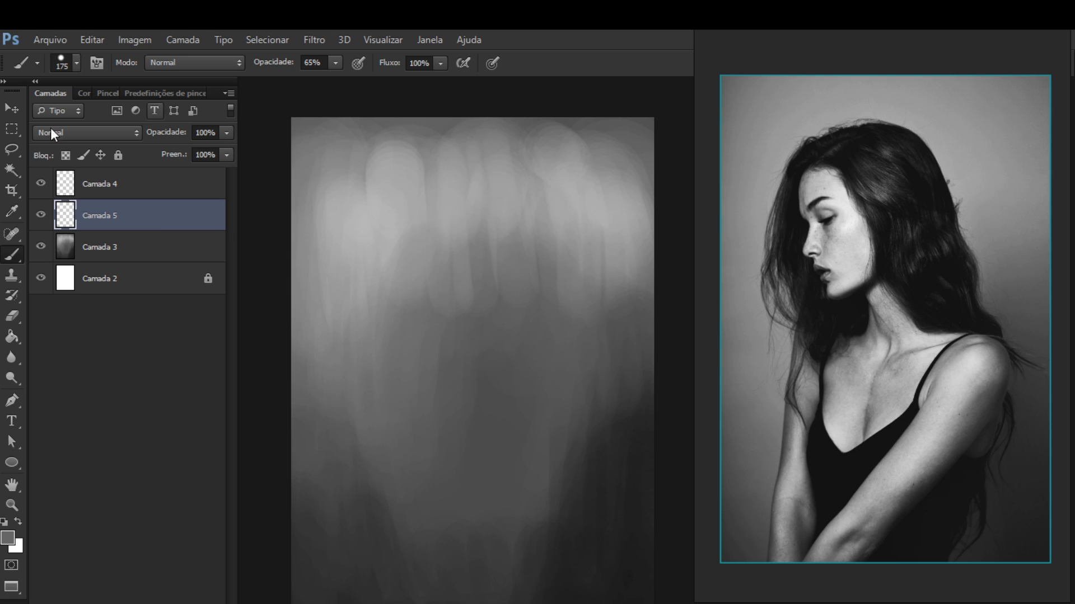
double_click(133, 242)
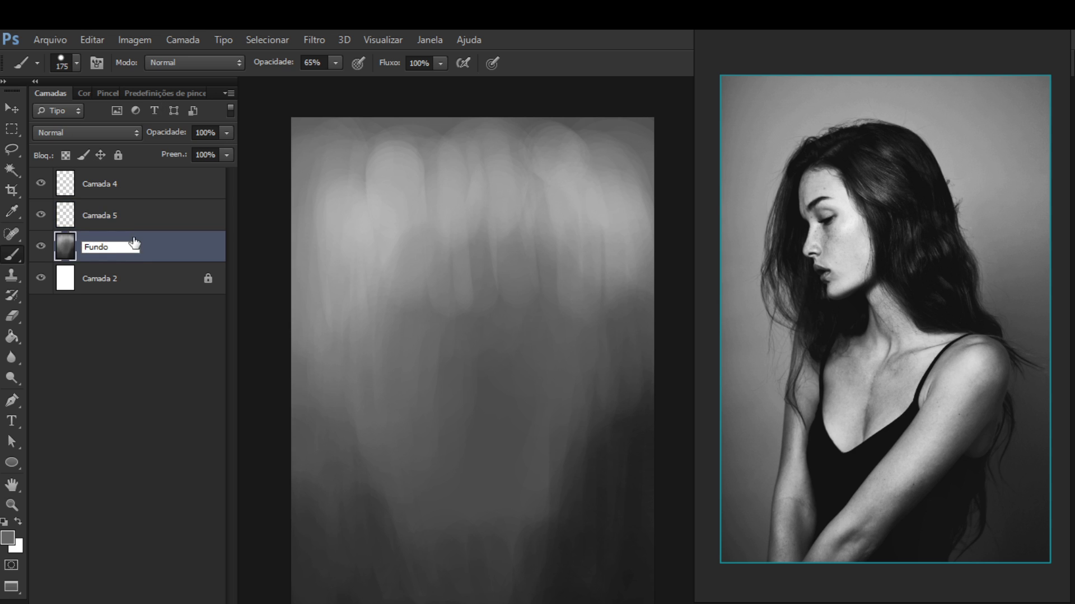
key(Return)
double_click(108, 218)
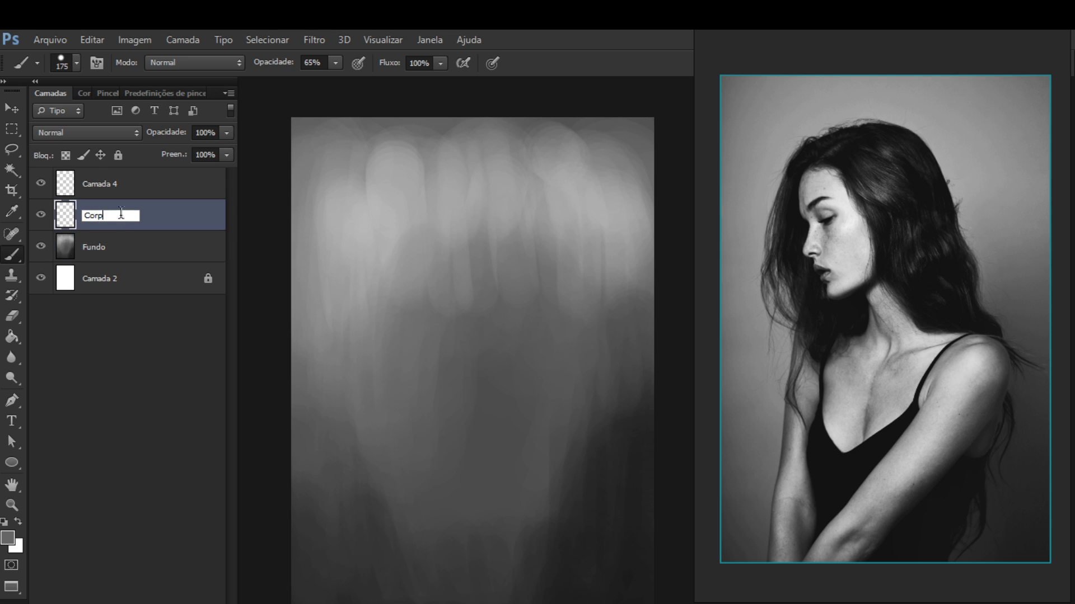
key(Return)
Group Fundo, Corpo and Camada 4 as 64_Estudo, then expand the group and select the Corpo layer
click(172, 250)
shift+click(185, 193)
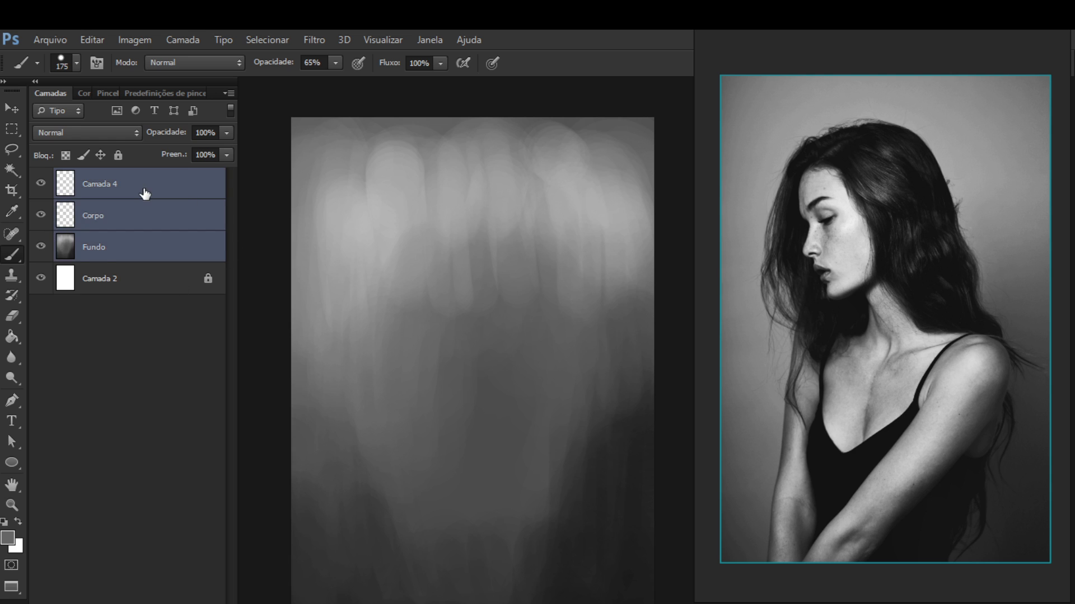
key(ctrl+g)
double_click(107, 178)
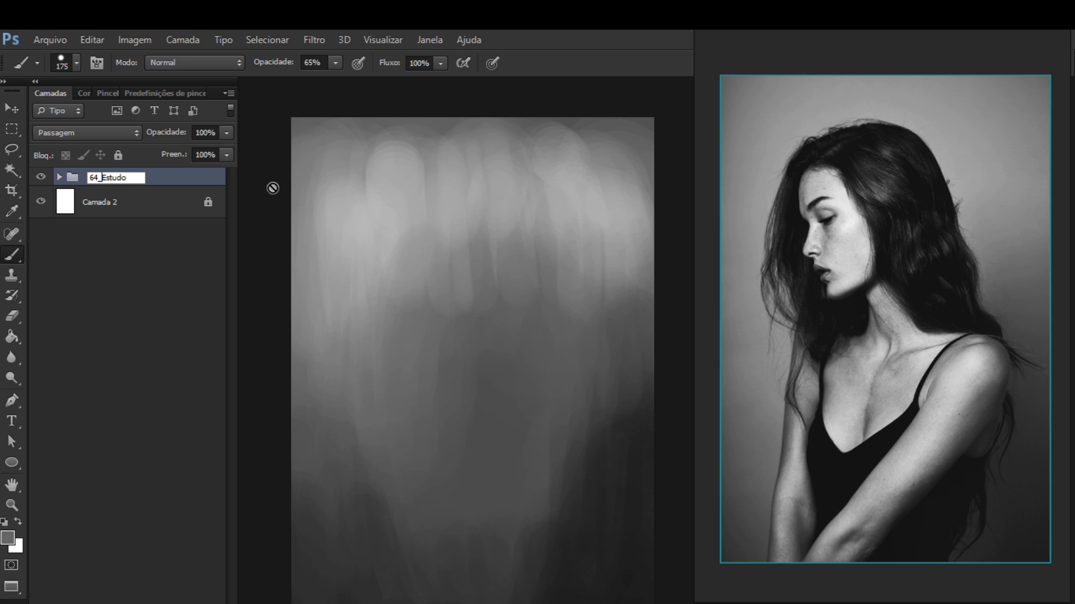
key(Return)
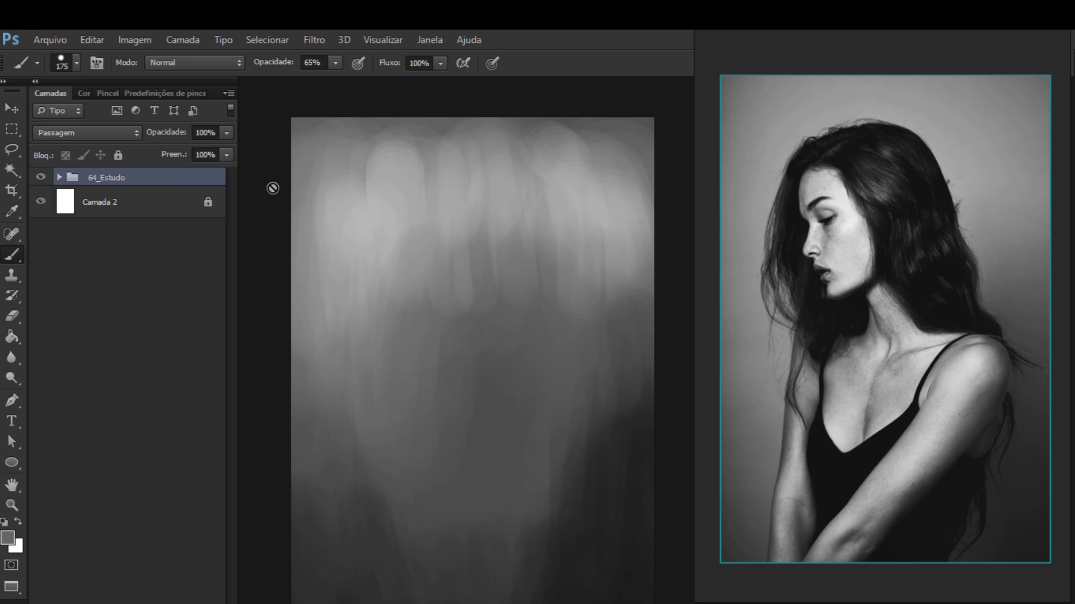
click(58, 177)
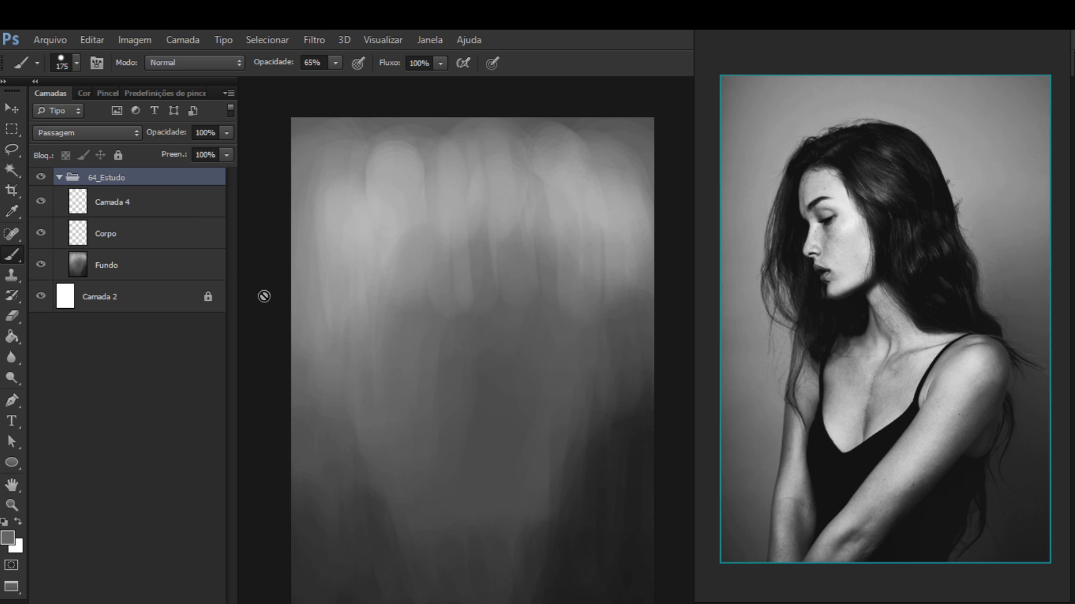
click(162, 244)
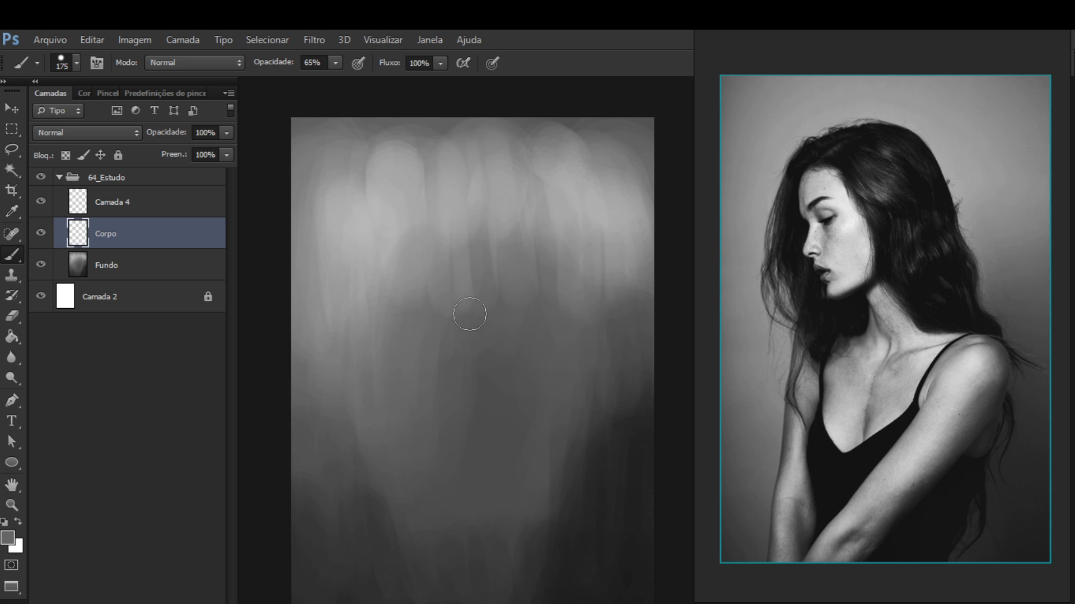
Save the document 64_Estudo_A.psd and return to the full-screen view
drag(530, 357, 541, 341)
key(f)
key(f)
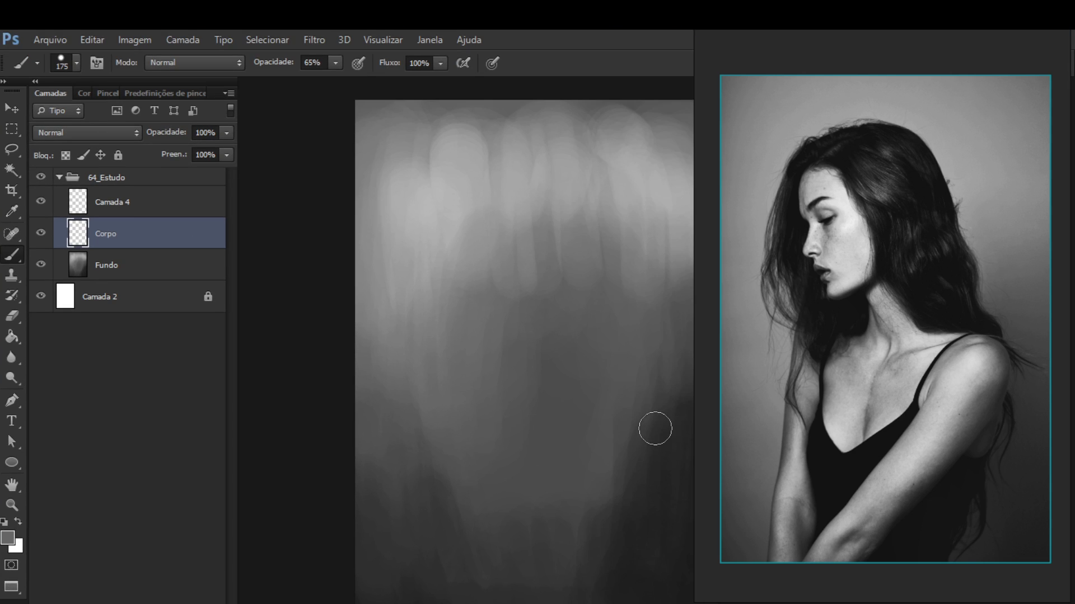
key(f)
key(f)
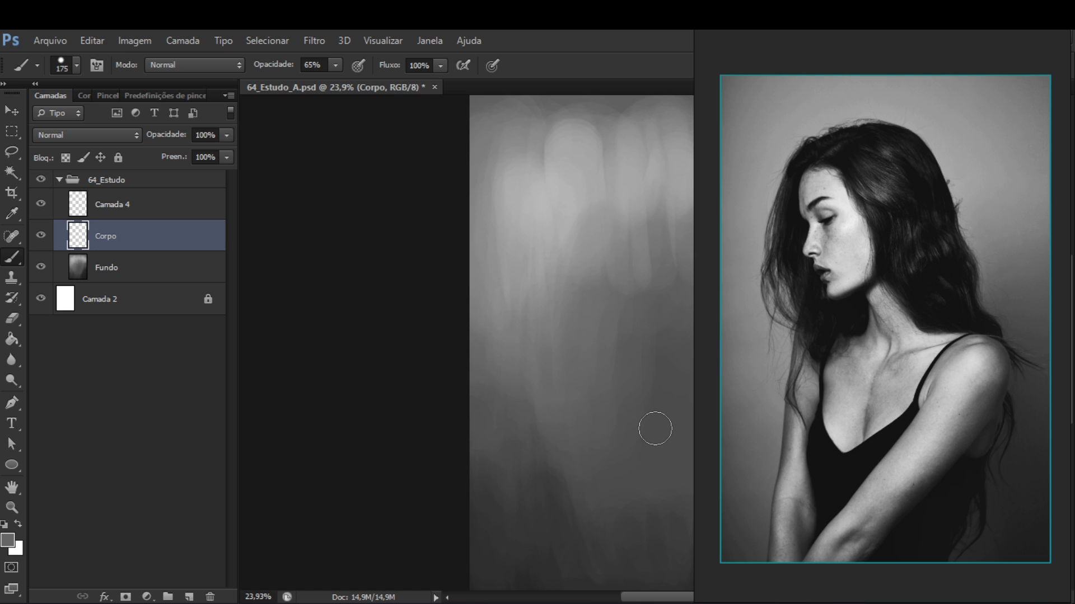
key(ctrl+s)
key(f)
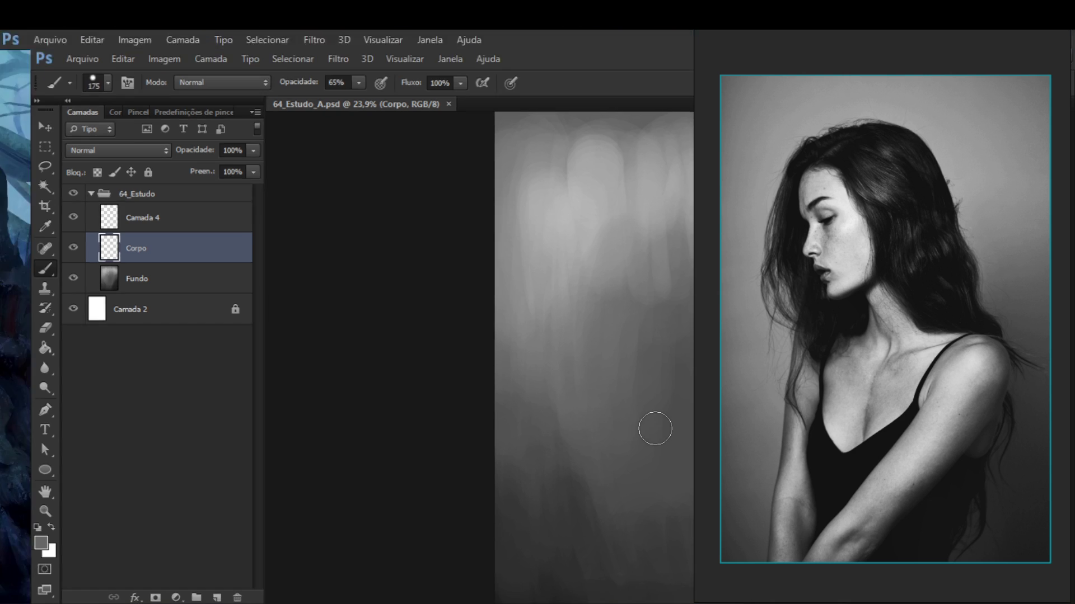
Reset the colours to default, swap them so white is the foreground, and set the brush size to 200 px
mouse_move(550, 317)
mouse_down()
mouse_move(495, 295)
mouse_move(509, 284)
mouse_move(498, 295)
mouse_up()
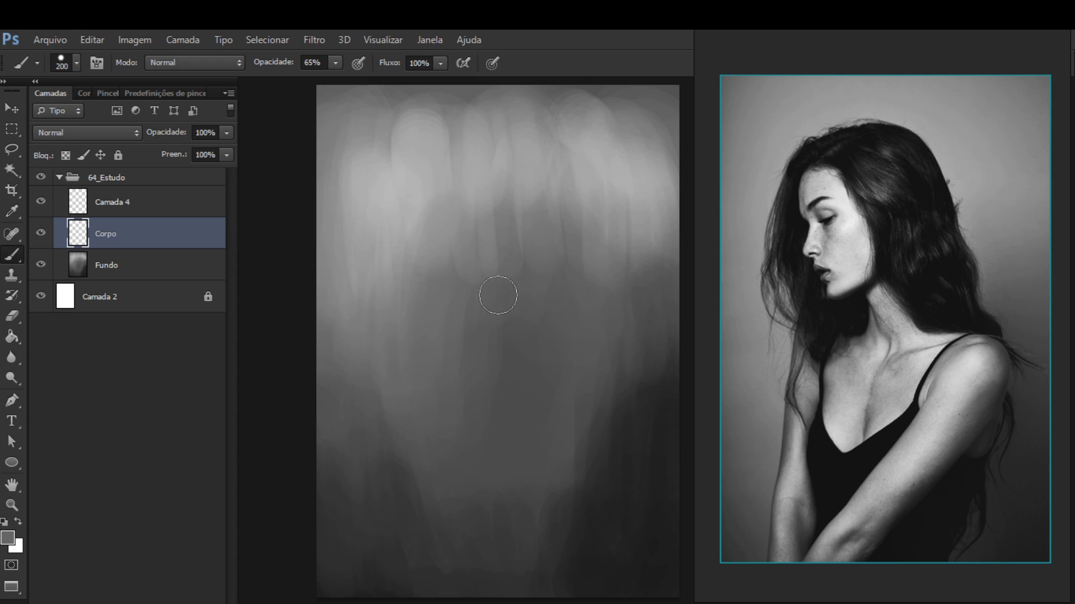
key(bracketright)
key(bracketright)
key(bracketleft)
key(bracketleft)
key(bracketright)
drag(530, 331, 515, 324)
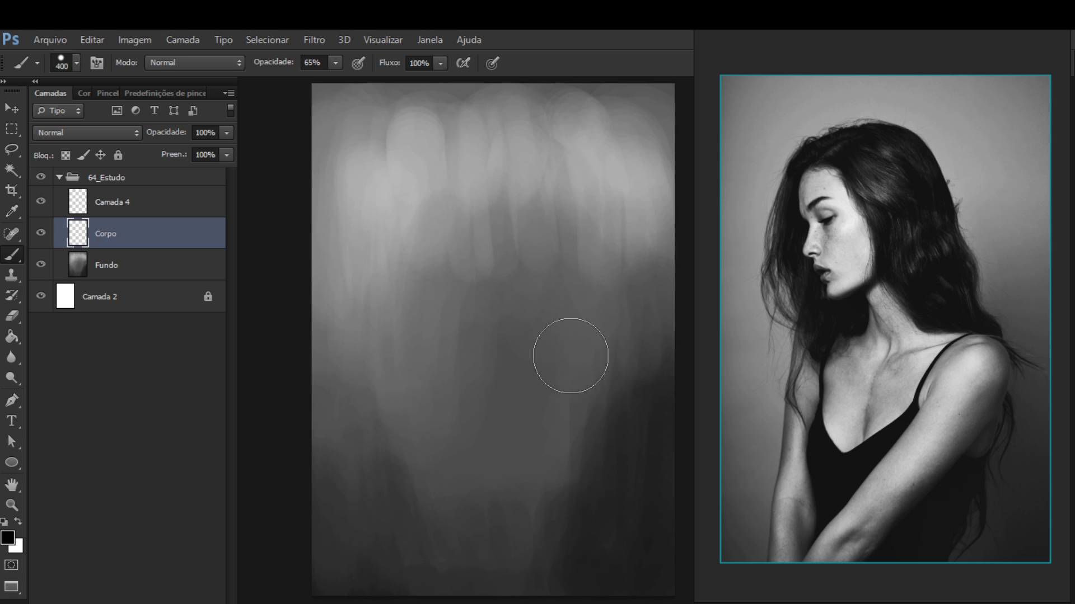
key(d)
key(x)
key(bracketleft)
key(bracketleft)
key(bracketleft)
drag(531, 336, 510, 334)
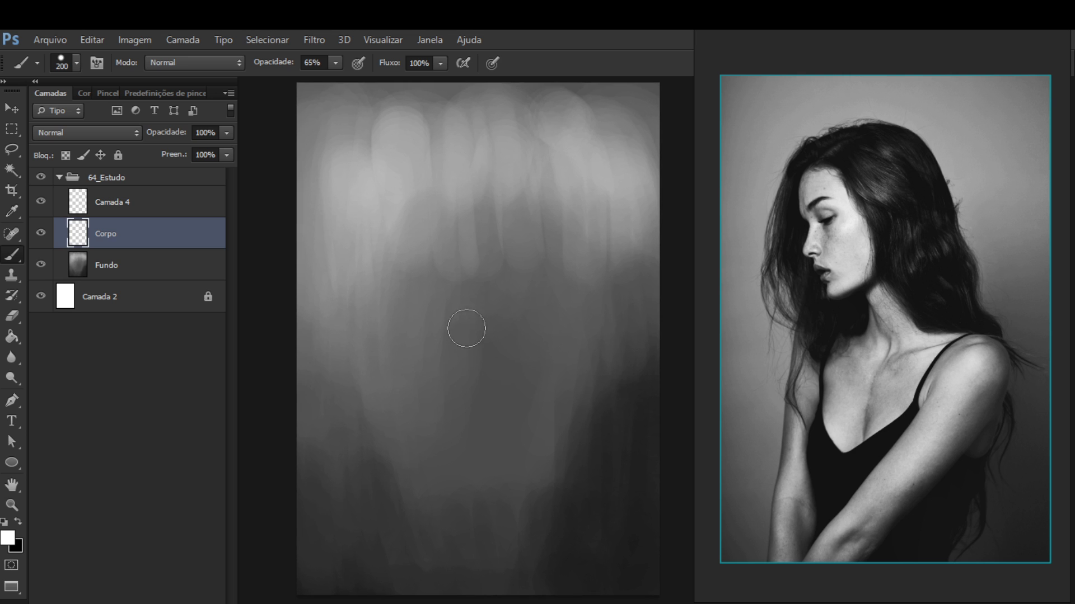
drag(437, 338, 443, 335)
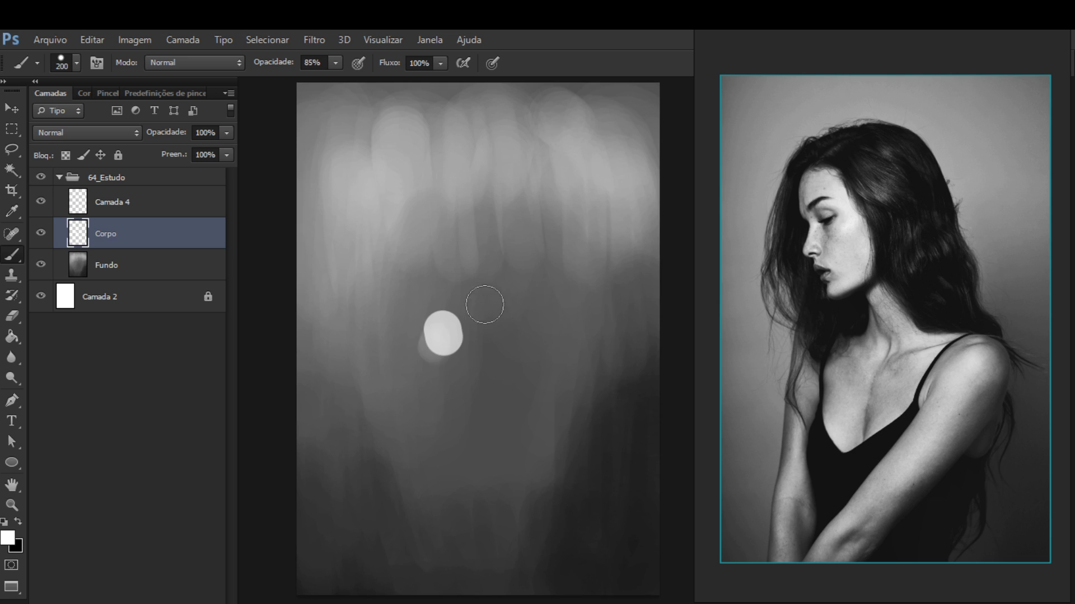
key(ctrl+z)
key(ctrl+alt+z)
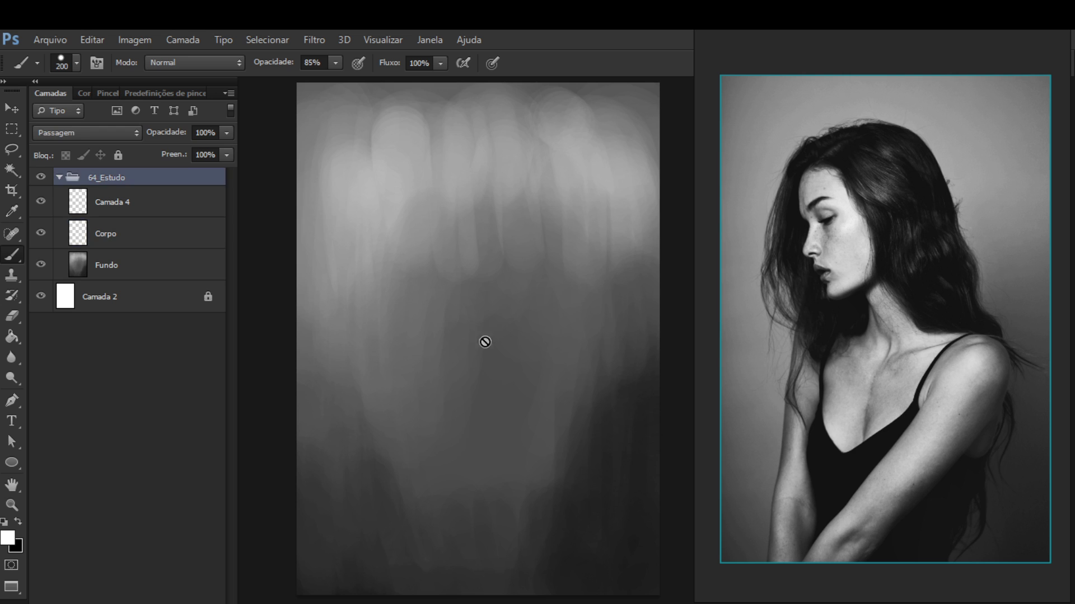
On the Corpo layer, paint the shoulder line, left arm and torso line in white at 85% opacity, using 90 px and 200 px brush sizes
key(alt+bracketleft)
key(alt+bracketleft)
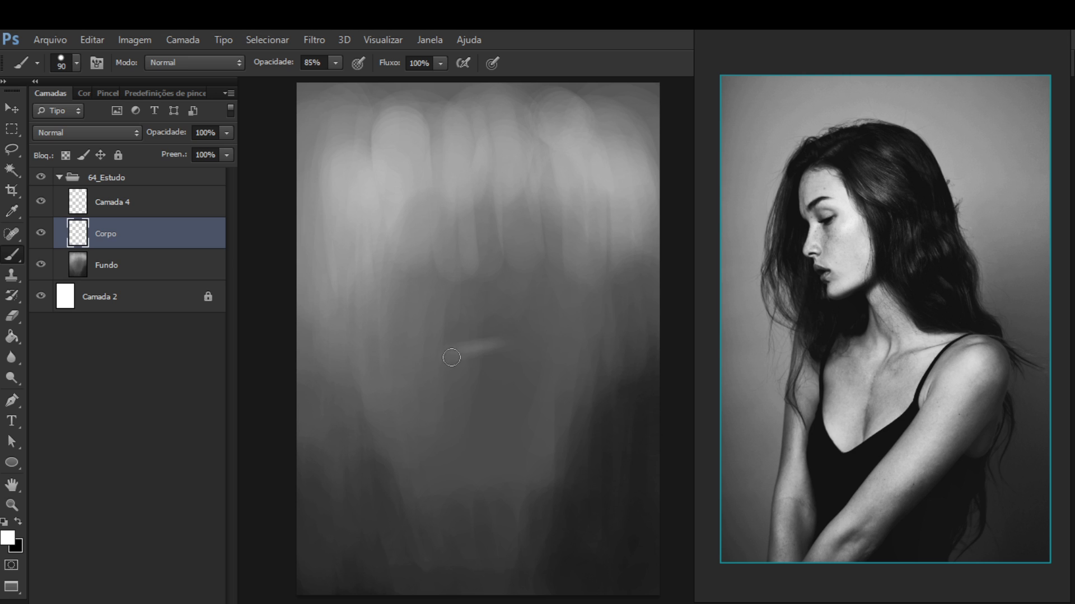
mouse_move(409, 340)
mouse_down()
mouse_move(382, 416)
mouse_move(397, 349)
mouse_move(402, 442)
mouse_move(397, 347)
mouse_move(384, 435)
mouse_up()
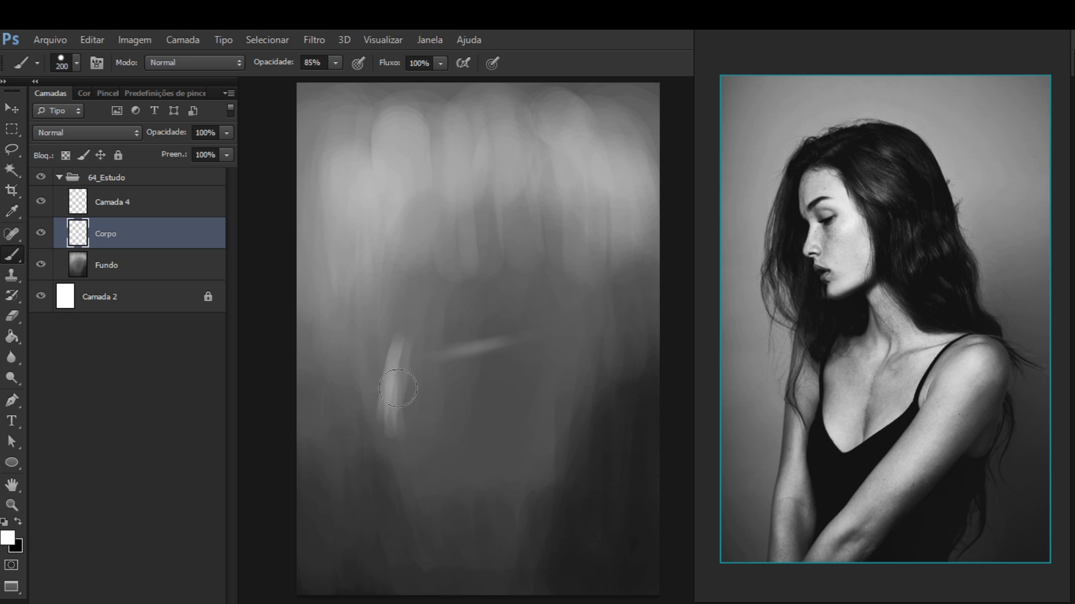
mouse_move(380, 400)
mouse_down()
mouse_move(401, 374)
mouse_move(401, 351)
mouse_move(390, 437)
mouse_move(408, 365)
mouse_move(393, 369)
mouse_move(520, 338)
mouse_move(404, 351)
mouse_move(490, 342)
mouse_move(439, 353)
mouse_up()
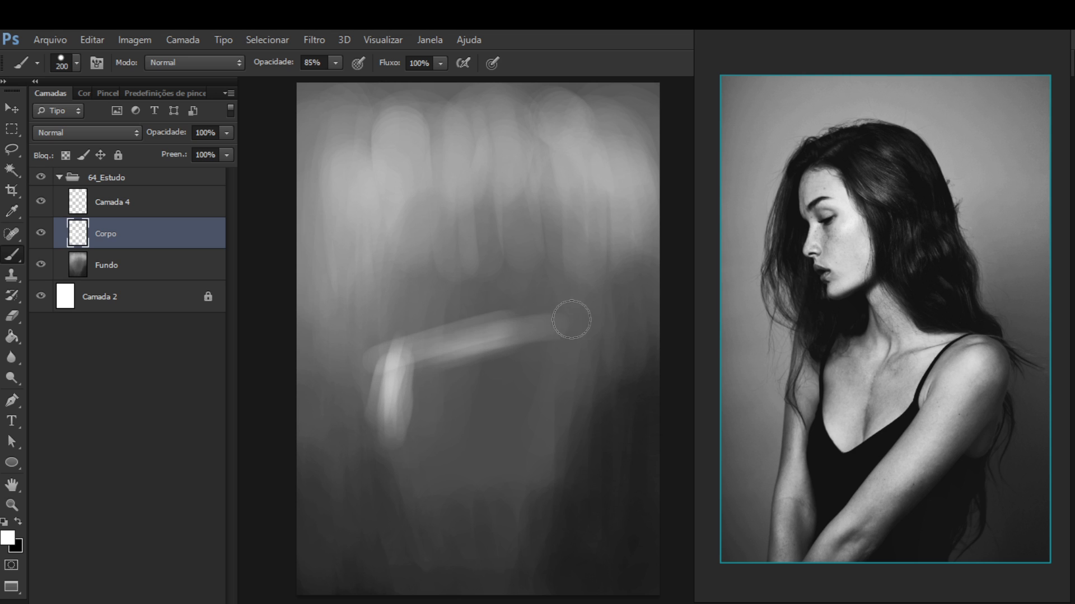
mouse_move(572, 320)
mouse_down()
mouse_move(554, 368)
mouse_move(552, 319)
mouse_move(576, 355)
mouse_move(527, 370)
mouse_up()
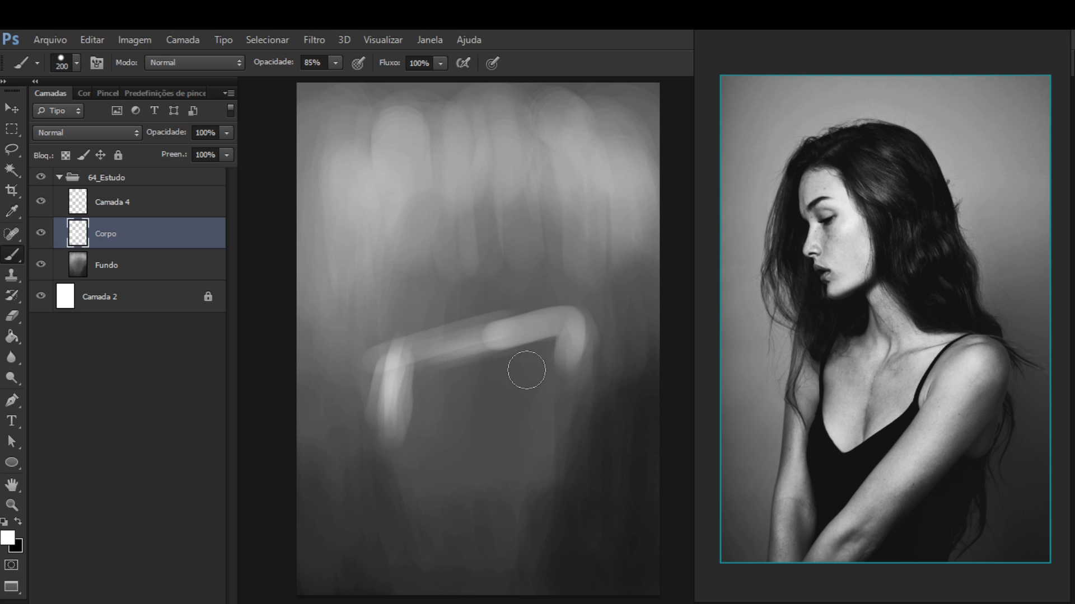
mouse_move(511, 334)
mouse_down()
mouse_move(477, 391)
mouse_move(474, 463)
mouse_move(474, 361)
mouse_move(466, 442)
mouse_move(469, 376)
mouse_move(476, 499)
mouse_move(470, 399)
mouse_move(462, 445)
mouse_move(427, 485)
mouse_move(448, 405)
mouse_move(423, 419)
mouse_move(432, 381)
mouse_move(413, 454)
mouse_move(418, 403)
mouse_move(403, 446)
mouse_move(406, 509)
mouse_move(408, 410)
mouse_move(394, 408)
mouse_move(384, 435)
mouse_move(406, 516)
mouse_move(396, 421)
mouse_move(387, 488)
mouse_move(385, 419)
mouse_move(375, 525)
mouse_move(382, 447)
mouse_move(420, 594)
mouse_move(384, 501)
mouse_move(404, 593)
mouse_move(386, 485)
mouse_move(387, 573)
mouse_move(383, 479)
mouse_move(390, 548)
mouse_move(403, 546)
mouse_move(405, 487)
mouse_move(391, 523)
mouse_move(408, 525)
mouse_move(395, 512)
mouse_move(416, 599)
mouse_move(401, 459)
mouse_up()
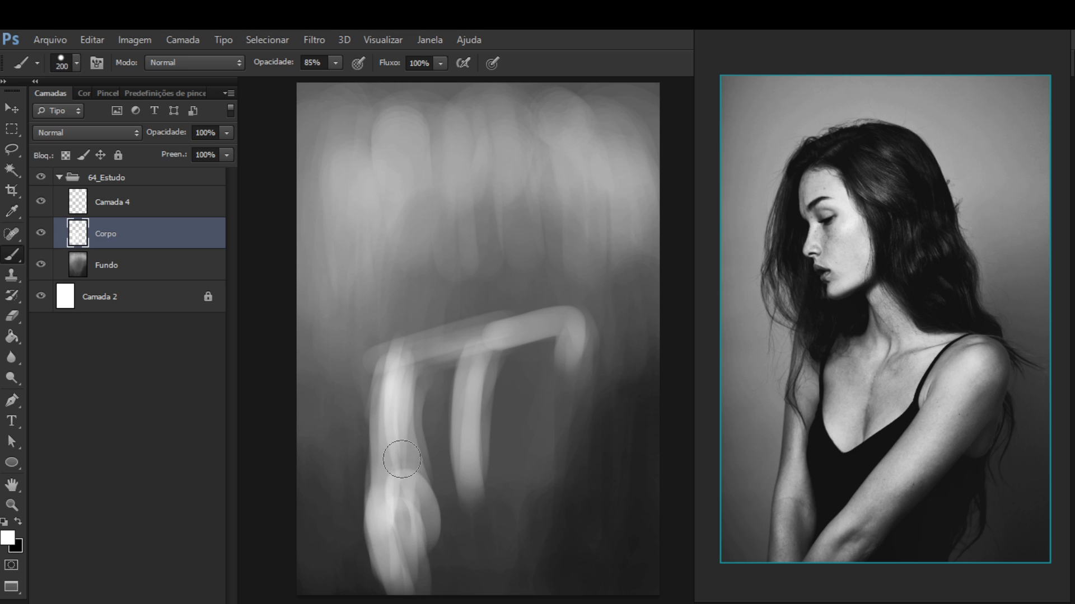
Brighten the left arm and shoulder line in white and paint the right arm running diagonally down to the canvas bottom at 85% opacity
mouse_move(386, 387)
mouse_down()
mouse_move(389, 355)
mouse_move(385, 439)
mouse_move(401, 352)
mouse_move(395, 374)
mouse_move(459, 338)
mouse_move(454, 357)
mouse_move(559, 375)
mouse_up()
click(45, 233)
click(45, 233)
mouse_move(493, 356)
mouse_down()
mouse_move(582, 338)
mouse_move(526, 347)
mouse_move(571, 396)
mouse_move(565, 374)
mouse_move(561, 417)
mouse_move(599, 337)
mouse_move(537, 315)
mouse_up()
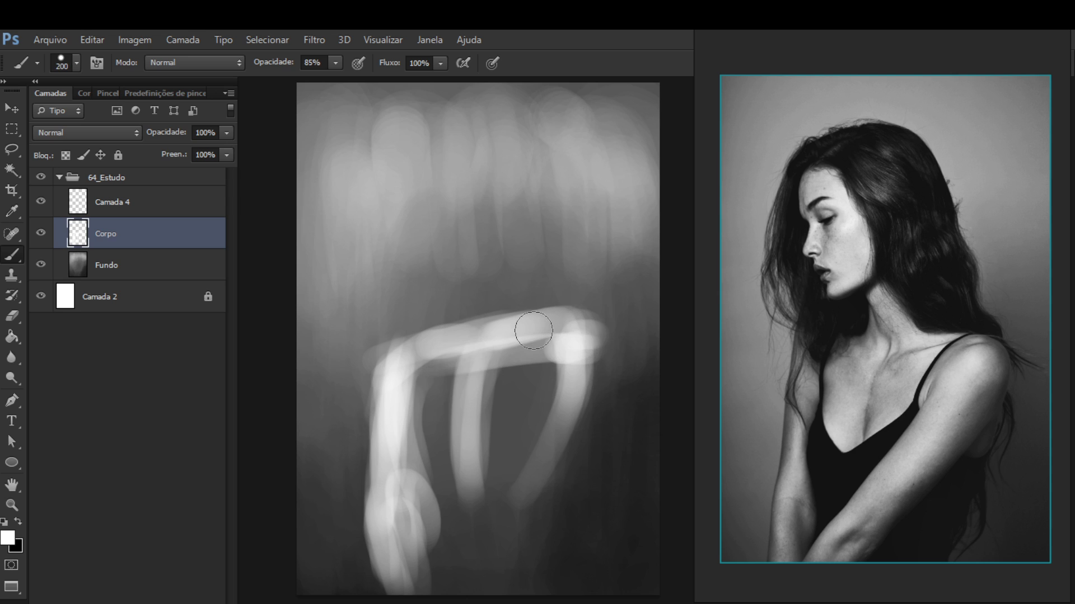
mouse_move(491, 350)
mouse_down()
mouse_move(514, 356)
mouse_move(507, 351)
mouse_move(606, 314)
mouse_up()
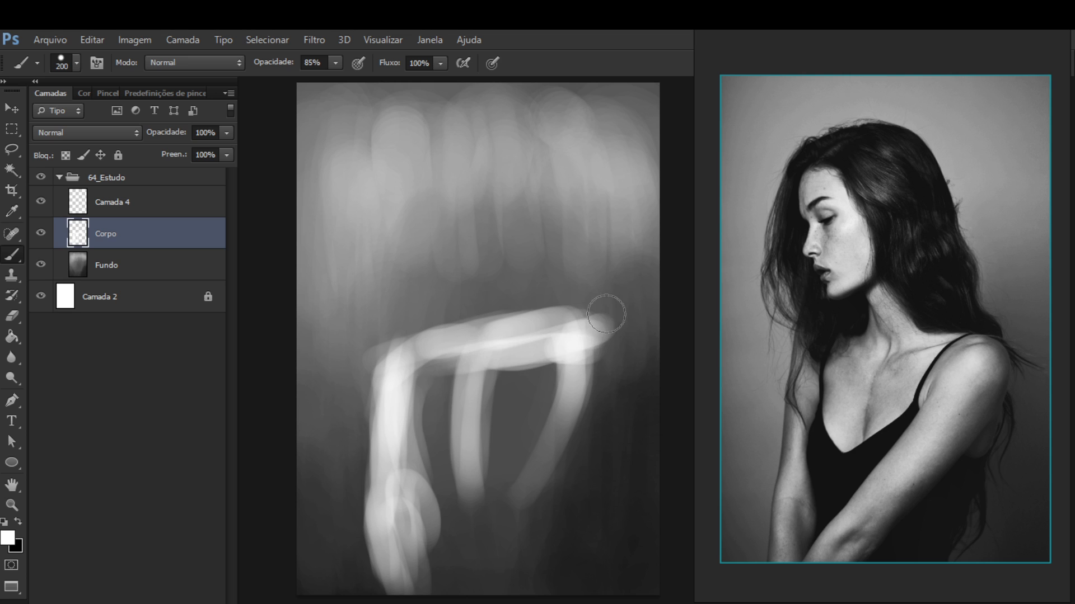
mouse_move(547, 343)
mouse_down()
mouse_move(599, 332)
mouse_move(574, 412)
mouse_move(598, 335)
mouse_move(525, 468)
mouse_move(579, 352)
mouse_move(587, 389)
mouse_move(579, 378)
mouse_move(545, 428)
mouse_move(576, 349)
mouse_move(517, 451)
mouse_move(563, 341)
mouse_move(495, 464)
mouse_move(578, 350)
mouse_move(544, 463)
mouse_move(583, 383)
mouse_move(539, 474)
mouse_move(573, 429)
mouse_move(462, 573)
mouse_up()
mouse_move(498, 533)
mouse_down()
mouse_move(425, 592)
mouse_move(432, 571)
mouse_move(520, 504)
mouse_move(532, 518)
mouse_move(511, 523)
mouse_move(557, 472)
mouse_move(590, 401)
mouse_move(537, 489)
mouse_move(471, 561)
mouse_move(543, 499)
mouse_move(598, 364)
mouse_move(563, 345)
mouse_move(569, 331)
mouse_move(556, 346)
mouse_move(586, 371)
mouse_move(580, 341)
mouse_move(566, 334)
mouse_move(600, 412)
mouse_up()
Erase along the upper edge of the shoulder line with a Hard Round 35 eraser enlarged to 250 px, at 100% opacity
key(e)
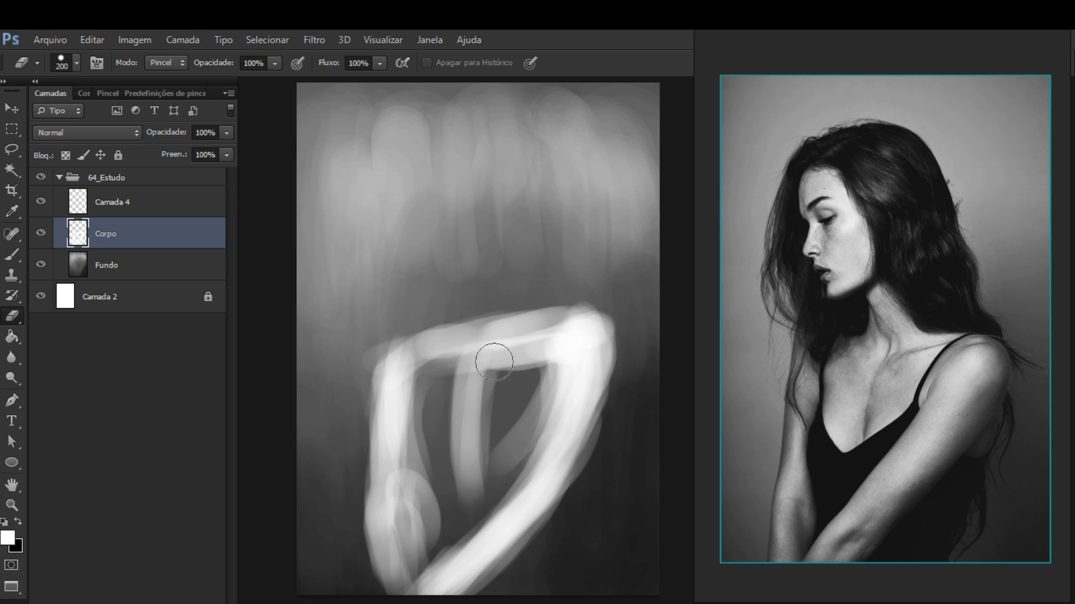
key(bracketright)
click(75, 62)
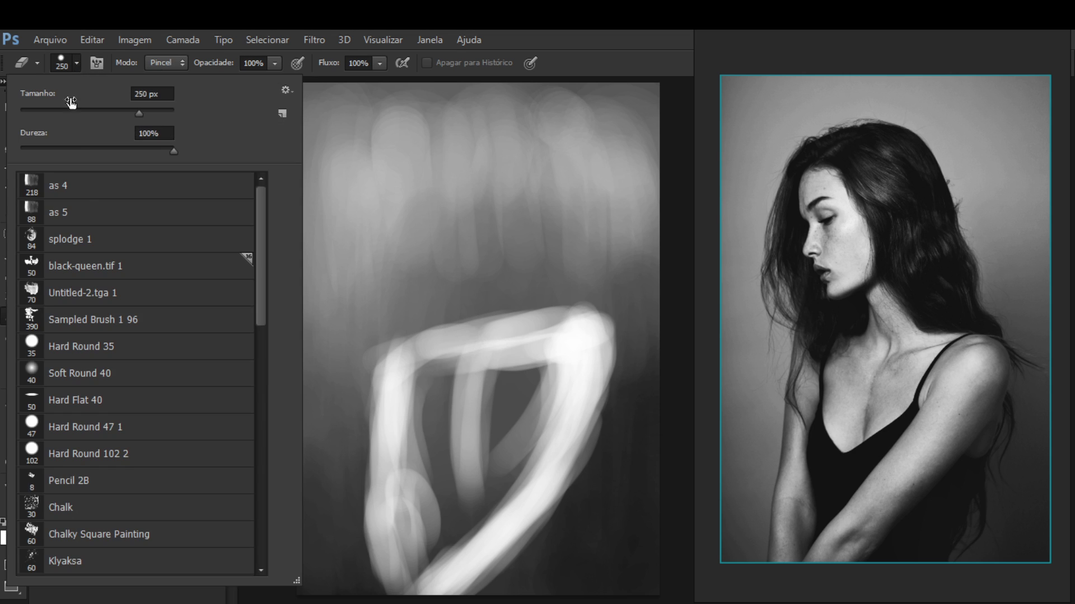
click(149, 350)
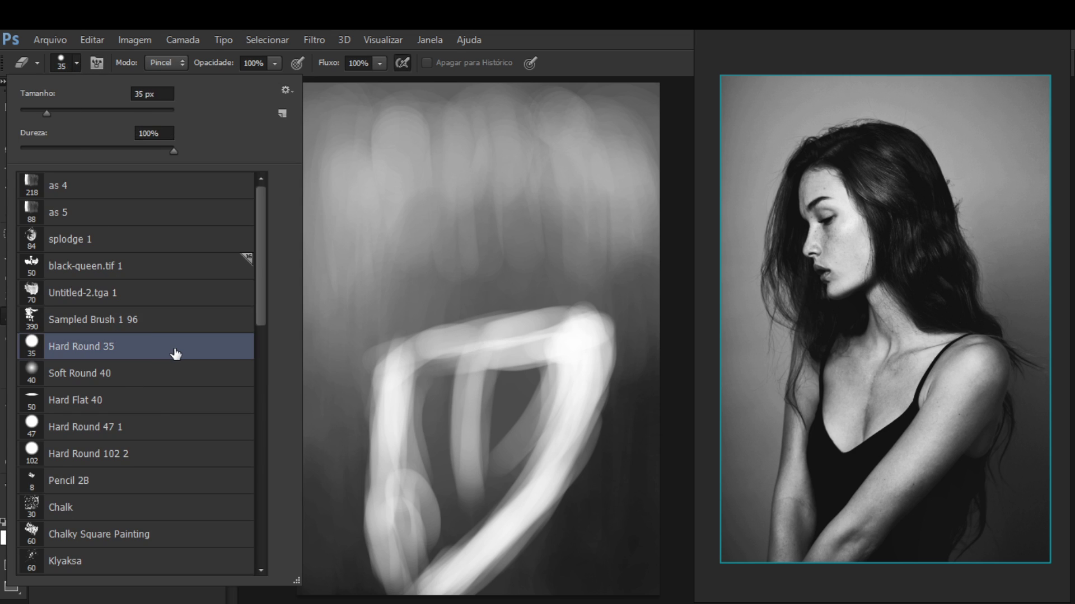
key(Return)
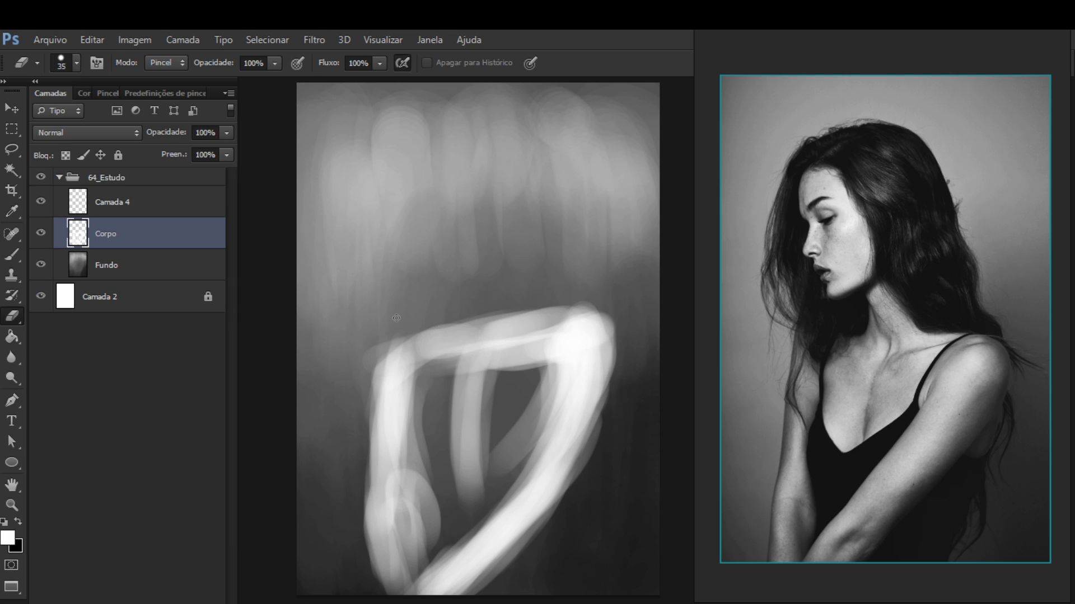
key(bracketright)
key(bracketright)
key(bracketright)
mouse_move(396, 326)
mouse_down()
mouse_move(579, 278)
mouse_move(384, 330)
mouse_move(586, 302)
mouse_move(393, 331)
mouse_move(588, 292)
mouse_move(365, 338)
mouse_move(623, 280)
mouse_move(388, 328)
mouse_move(581, 299)
mouse_move(444, 313)
mouse_move(574, 287)
mouse_move(401, 324)
mouse_move(567, 302)
mouse_move(536, 306)
mouse_up()
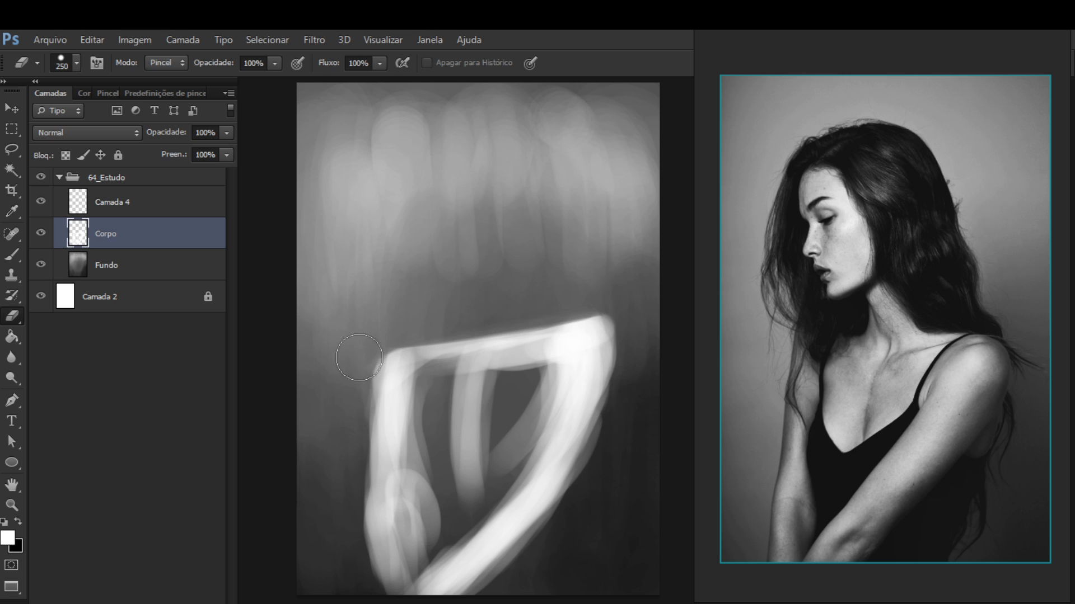
Erase along the outer edge of the left arm on the Corpo layer with the 250 px eraser
drag(359, 357, 341, 400)
mouse_move(345, 443)
mouse_down()
mouse_move(345, 434)
mouse_move(340, 448)
mouse_up()
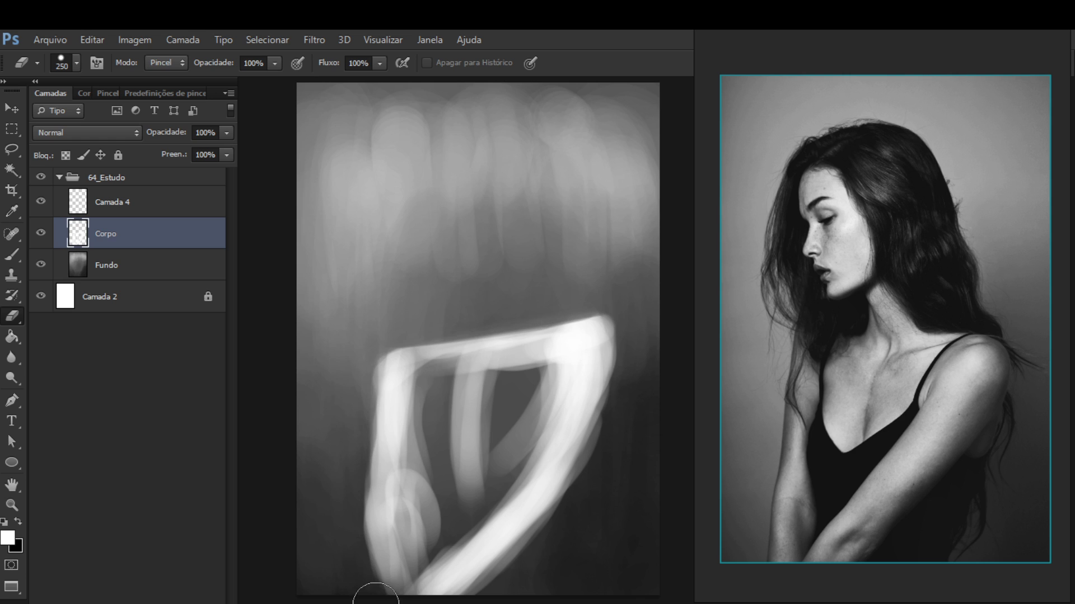
On the Fundo layer, blend the background beside the left arm with sampled greys, using a 400 px brush at 65% opacity
click(163, 265)
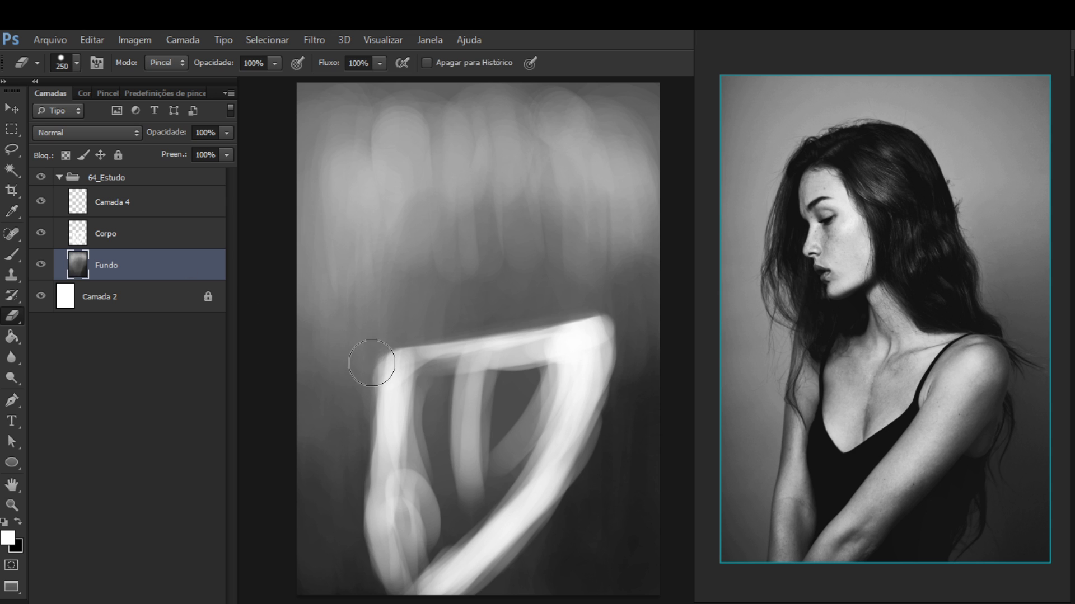
key(b)
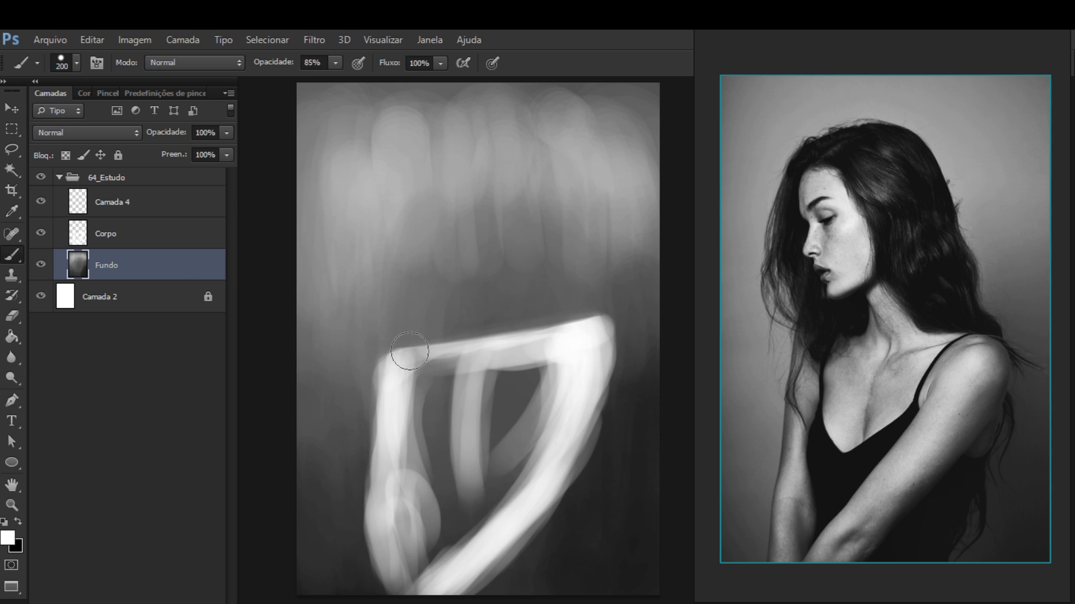
alt+click(350, 401)
key(bracketleft)
key(bracketleft)
key(bracketright)
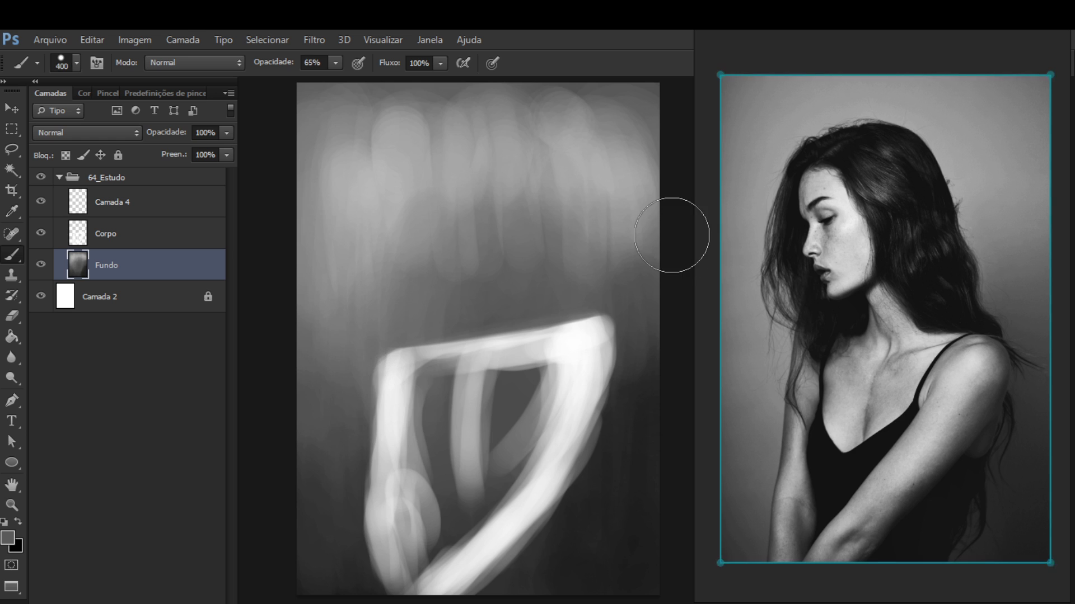
alt+click(350, 369)
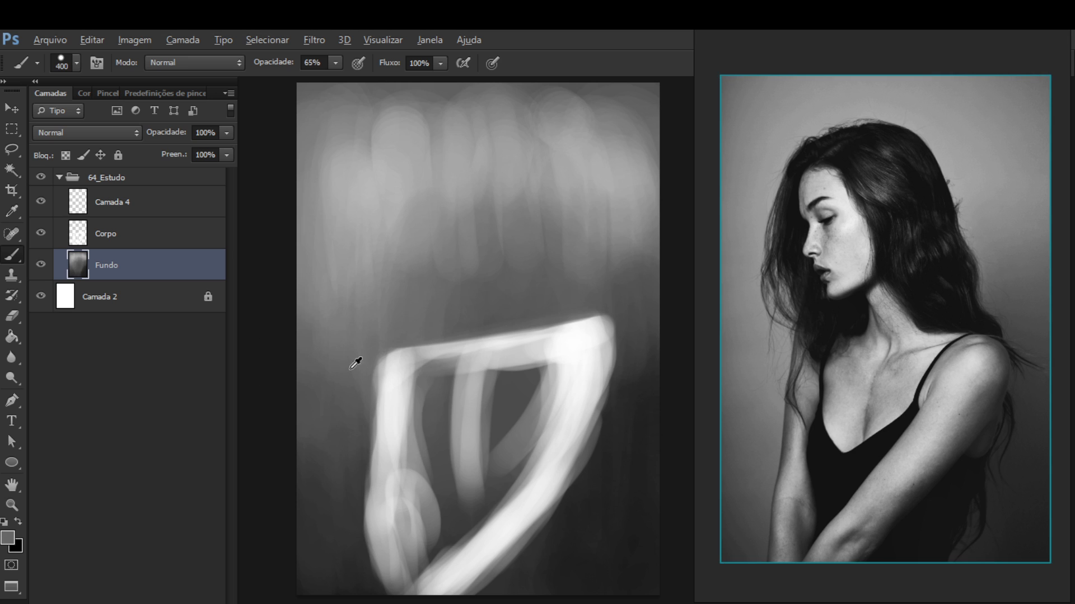
alt+click(356, 269)
mouse_move(339, 317)
mouse_down()
mouse_move(351, 333)
mouse_move(361, 431)
mouse_up()
mouse_move(362, 336)
mouse_down()
mouse_move(355, 459)
mouse_move(356, 414)
mouse_up()
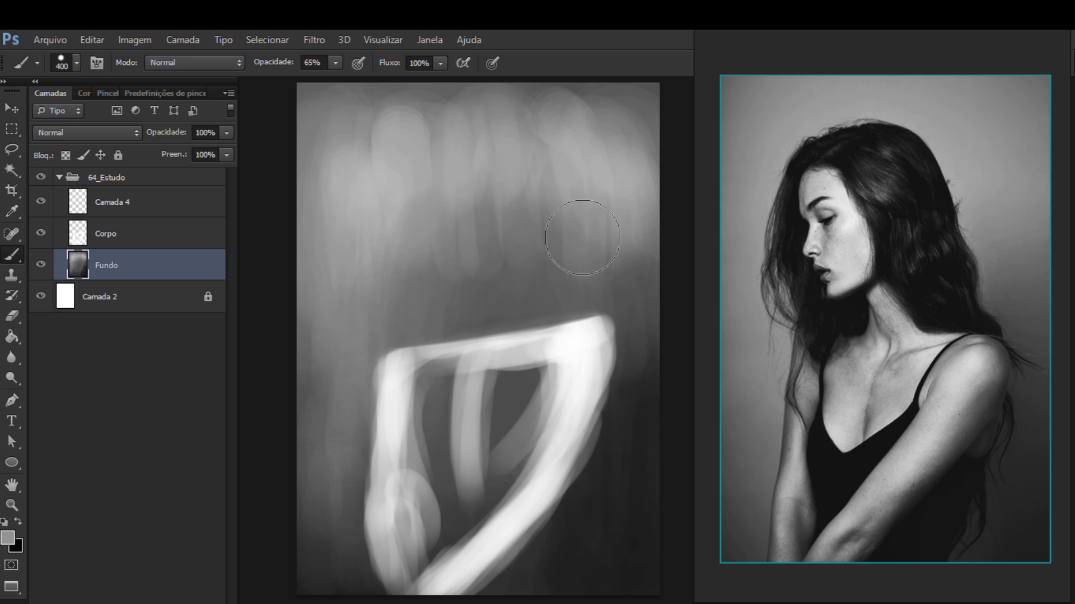
Blend the Fundo background beside the right shoulder and arm with sampled mid and dark greys at 65% opacity
alt+click(619, 266)
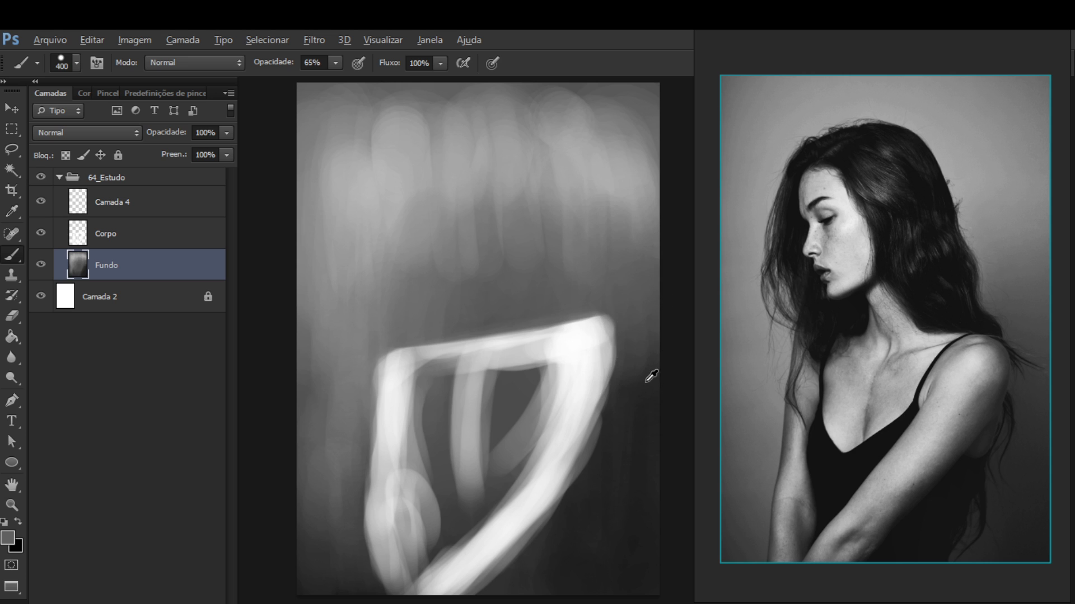
alt+click(648, 372)
drag(636, 323, 605, 456)
drag(634, 331, 553, 579)
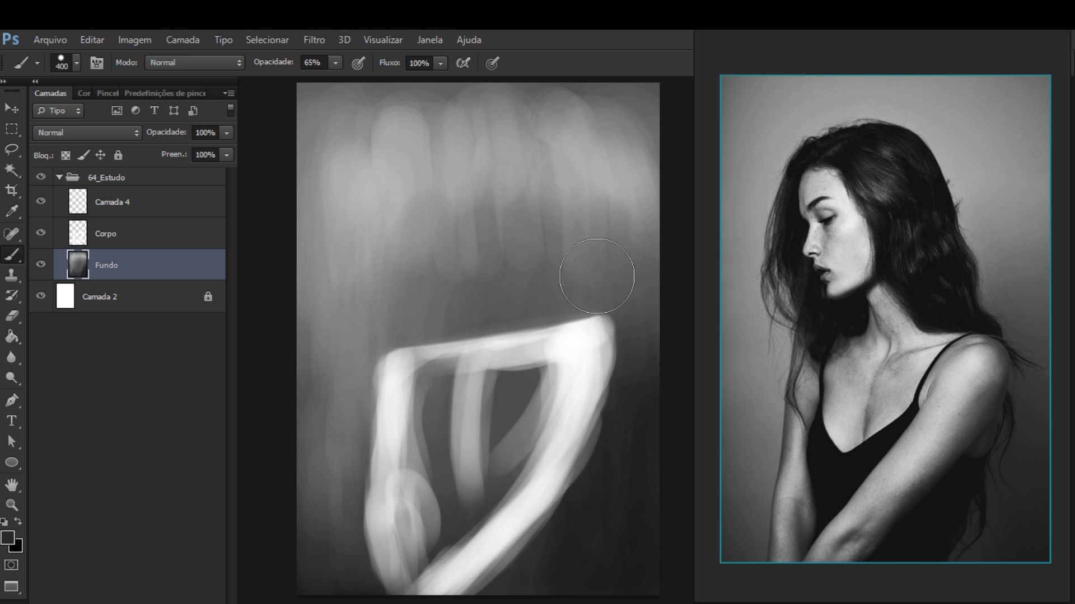
alt+click(499, 161)
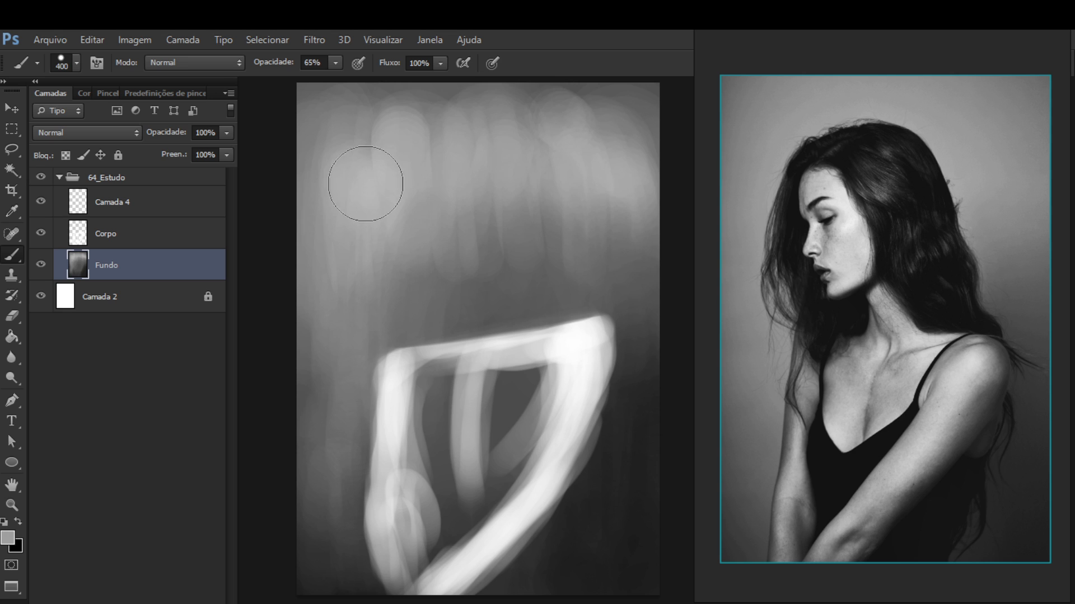
On the Corpo layer, smooth the right shoulder and arm in near-white with a 200 px brush at 85% opacity
click(168, 234)
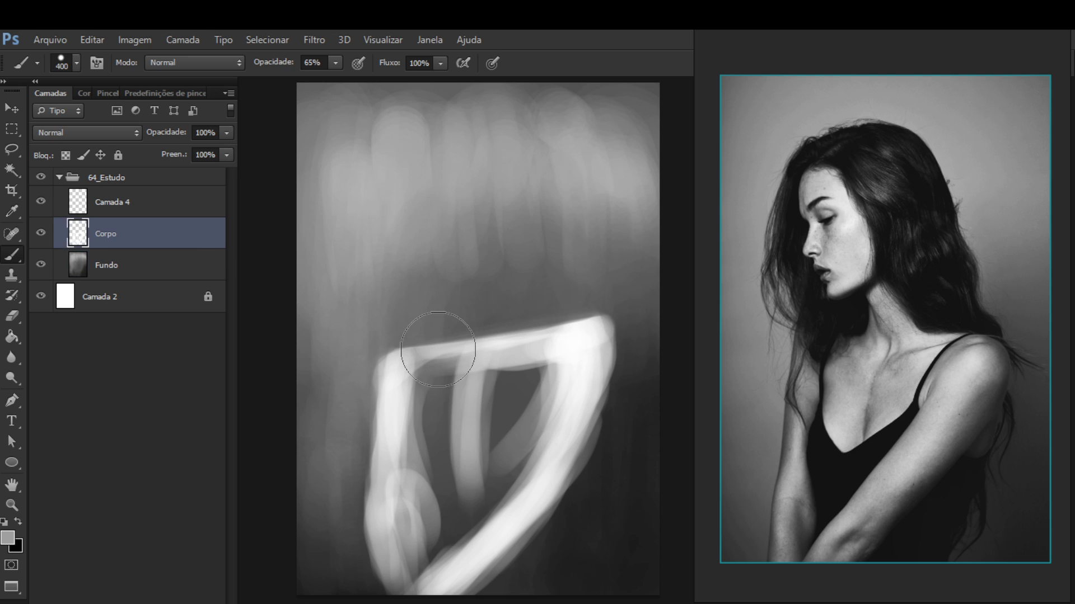
key(bracketleft)
key(bracketleft)
alt+click(597, 379)
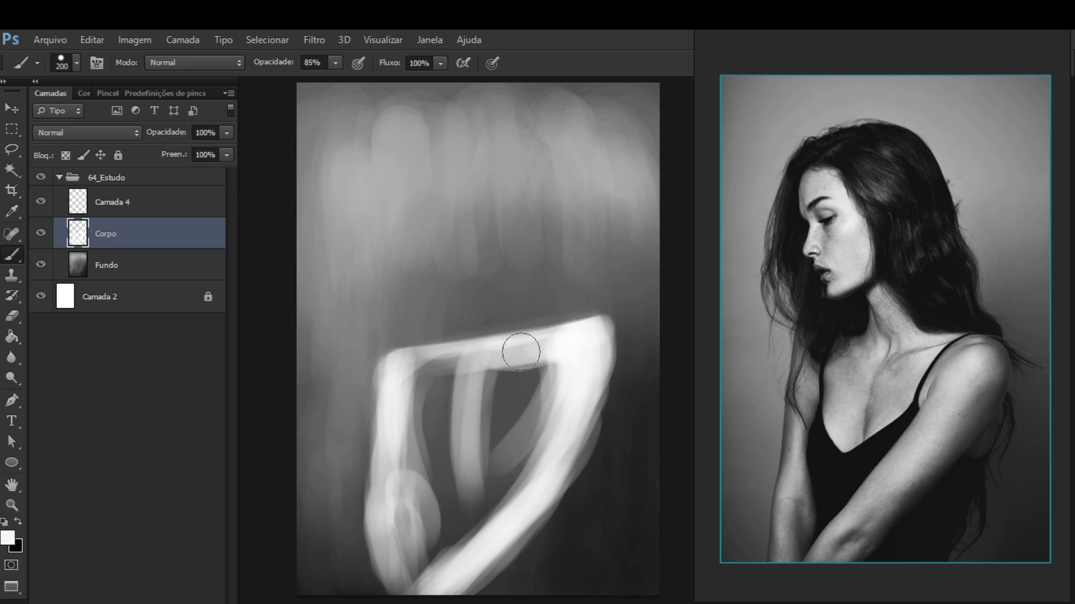
drag(503, 354, 538, 349)
mouse_move(570, 409)
mouse_down()
mouse_move(542, 475)
mouse_move(570, 447)
mouse_up()
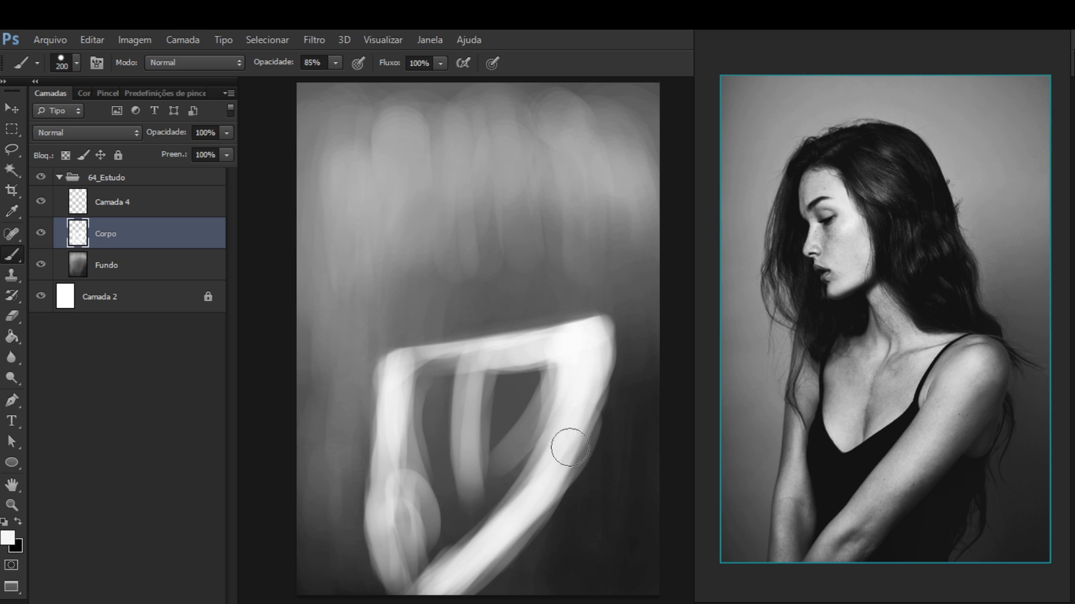
drag(599, 377, 566, 451)
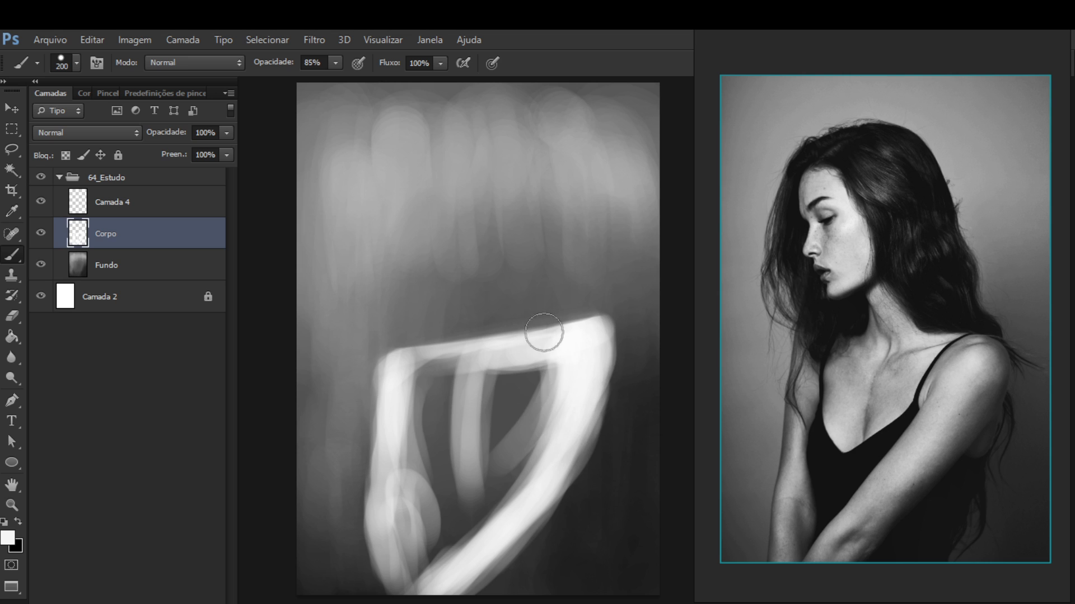
mouse_move(538, 488)
mouse_down()
mouse_move(428, 592)
mouse_move(503, 531)
mouse_move(504, 546)
mouse_move(475, 576)
mouse_move(556, 481)
mouse_move(578, 412)
mouse_up()
Fill the chest below the shoulder line with light tones and paint the tank top between the arms solid black
mouse_move(536, 362)
mouse_down()
mouse_move(483, 357)
mouse_move(560, 341)
mouse_move(474, 360)
mouse_move(579, 332)
mouse_move(501, 366)
mouse_up()
mouse_move(451, 402)
mouse_down()
mouse_move(442, 448)
mouse_move(433, 392)
mouse_move(442, 442)
mouse_move(431, 443)
mouse_move(428, 403)
mouse_move(457, 409)
mouse_move(425, 464)
mouse_move(431, 521)
mouse_move(435, 489)
mouse_move(427, 527)
mouse_move(421, 426)
mouse_move(427, 511)
mouse_move(426, 440)
mouse_up()
key(x)
drag(549, 330, 559, 251)
mouse_move(422, 319)
mouse_down()
mouse_move(417, 457)
mouse_move(421, 365)
mouse_move(432, 465)
mouse_move(435, 436)
mouse_move(443, 467)
mouse_move(471, 449)
mouse_move(495, 414)
mouse_move(477, 420)
mouse_move(527, 352)
mouse_move(460, 441)
mouse_move(487, 350)
mouse_move(478, 403)
mouse_move(470, 353)
mouse_move(456, 380)
mouse_move(512, 381)
mouse_move(456, 388)
mouse_move(458, 368)
mouse_move(517, 361)
mouse_move(451, 422)
mouse_move(504, 372)
mouse_move(464, 430)
mouse_move(452, 386)
mouse_move(450, 450)
mouse_move(530, 354)
mouse_move(512, 380)
mouse_move(502, 350)
mouse_move(463, 349)
mouse_move(474, 327)
mouse_move(487, 334)
mouse_move(458, 325)
mouse_up()
alt+click(502, 308)
mouse_move(466, 362)
mouse_down()
mouse_move(444, 334)
mouse_move(456, 296)
mouse_move(489, 300)
mouse_move(511, 345)
mouse_move(474, 347)
mouse_move(530, 318)
mouse_move(526, 327)
mouse_move(500, 337)
mouse_move(524, 297)
mouse_move(479, 326)
mouse_move(538, 284)
mouse_move(495, 346)
mouse_move(534, 325)
mouse_move(567, 283)
mouse_move(502, 341)
mouse_move(564, 290)
mouse_move(525, 336)
mouse_move(566, 384)
mouse_move(564, 408)
mouse_up()
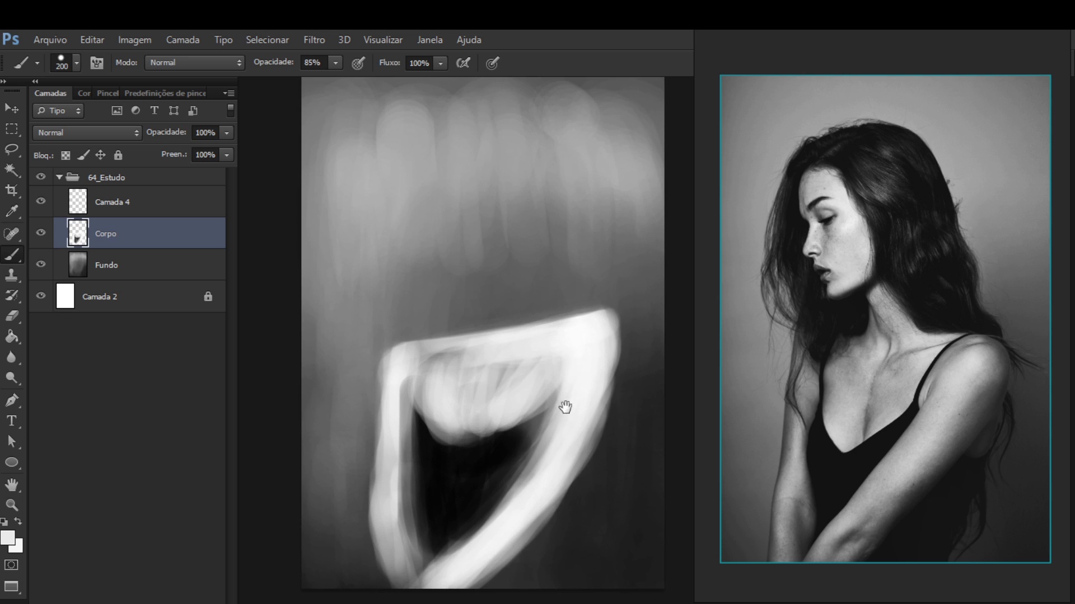
alt+click(456, 470)
mouse_move(423, 513)
mouse_down()
mouse_move(424, 454)
mouse_move(427, 533)
mouse_move(427, 449)
mouse_move(414, 419)
mouse_move(429, 536)
mouse_move(464, 509)
mouse_move(436, 512)
mouse_move(541, 413)
mouse_move(470, 542)
mouse_move(526, 482)
mouse_up()
key(x)
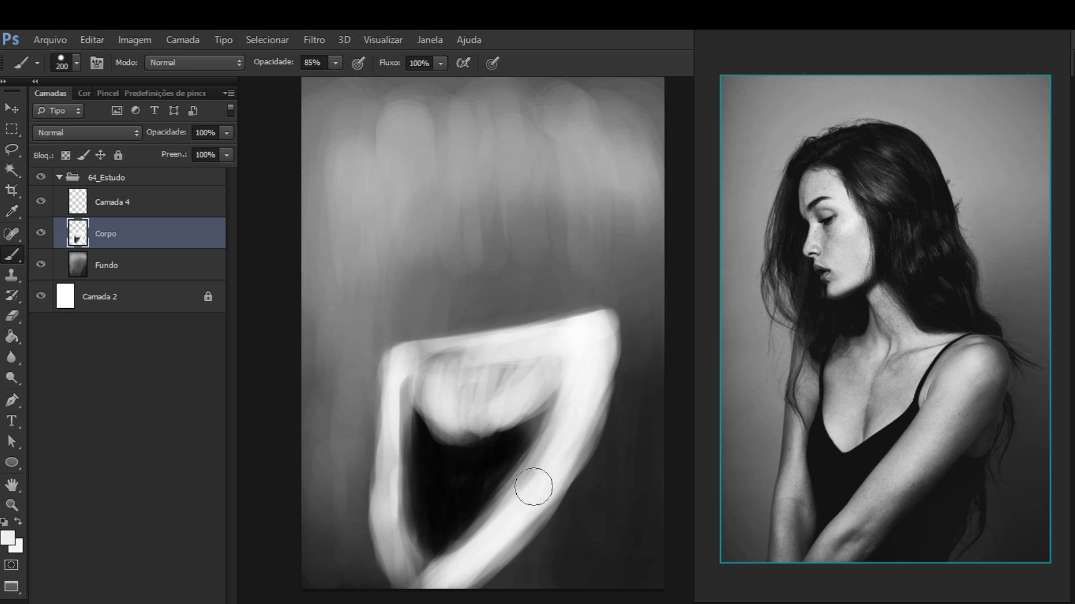
Shade the outer side of the right arm from shoulder to forearm with sampled light grey at 85% opacity
alt+click(594, 440)
mouse_move(591, 432)
mouse_down()
mouse_move(539, 482)
mouse_move(597, 402)
mouse_move(597, 367)
mouse_up()
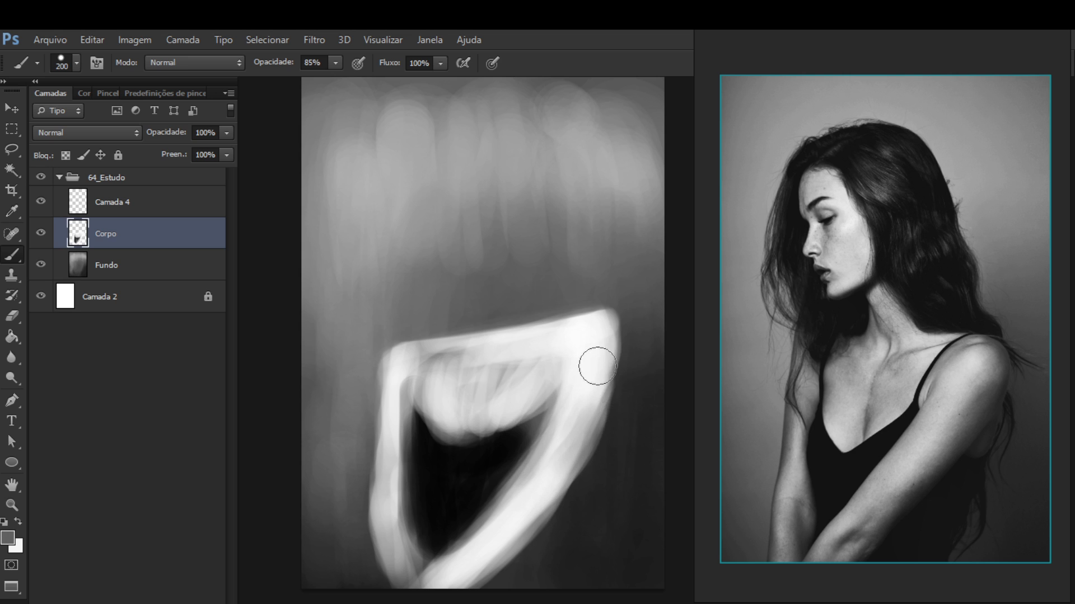
drag(583, 416, 571, 451)
mouse_move(609, 341)
mouse_down()
mouse_move(584, 392)
mouse_move(604, 336)
mouse_move(580, 418)
mouse_up()
alt+click(583, 376)
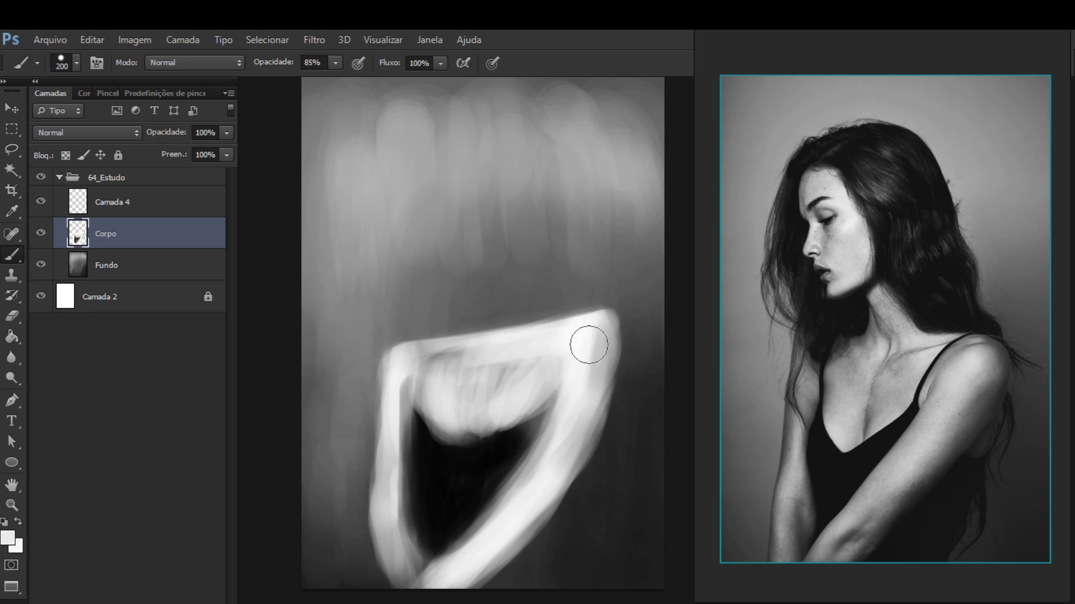
alt+click(605, 347)
drag(605, 348, 583, 424)
drag(597, 370, 570, 455)
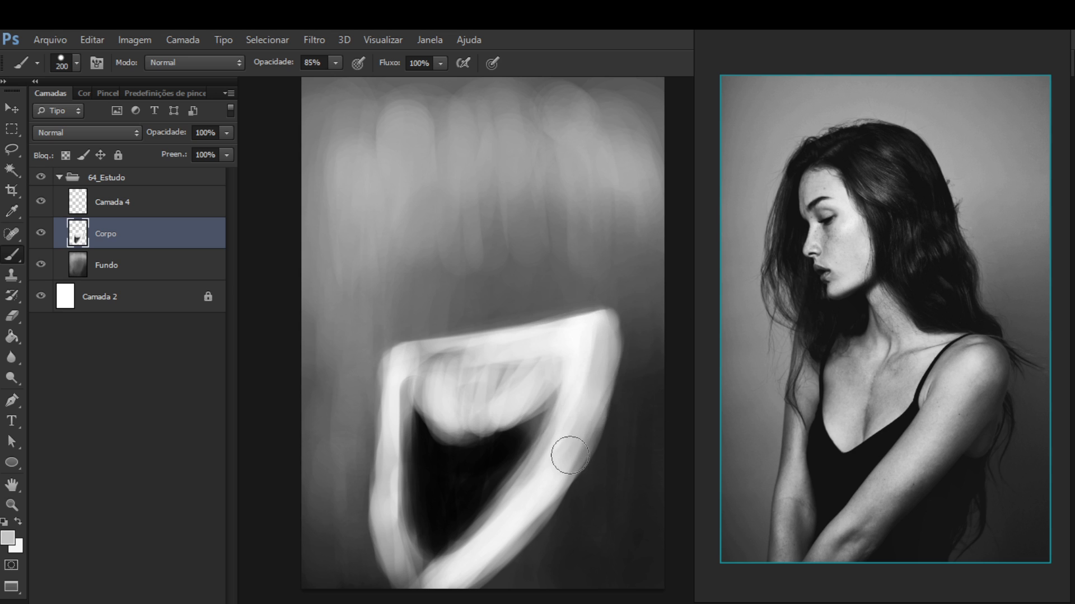
drag(598, 394, 569, 477)
drag(591, 420, 496, 523)
drag(577, 477, 598, 395)
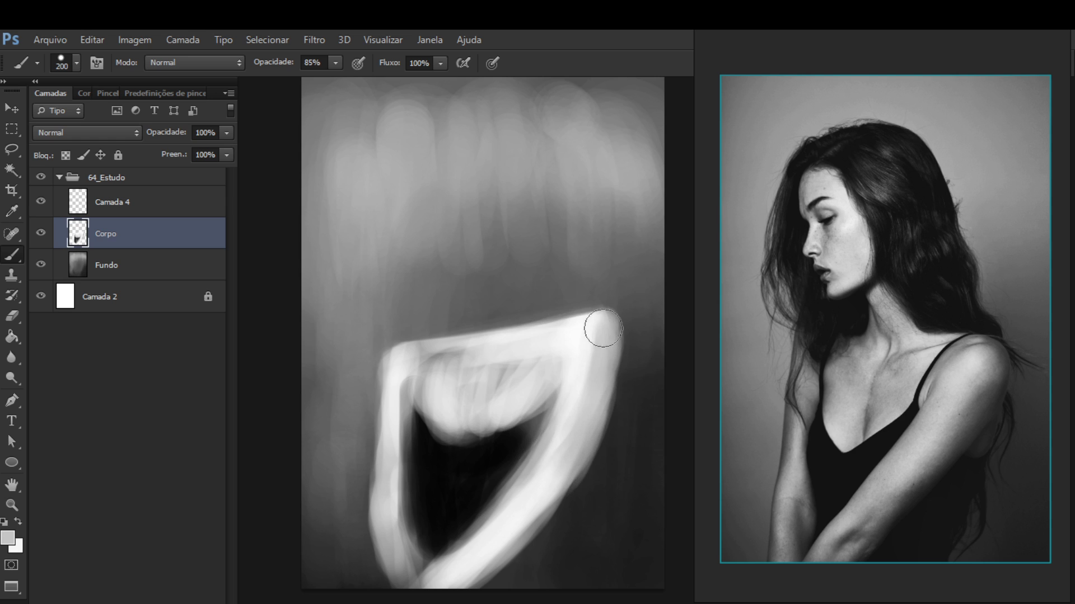
Soften the shading on the right shoulder by blending sampled light greys into its white inner side
alt+click(612, 336)
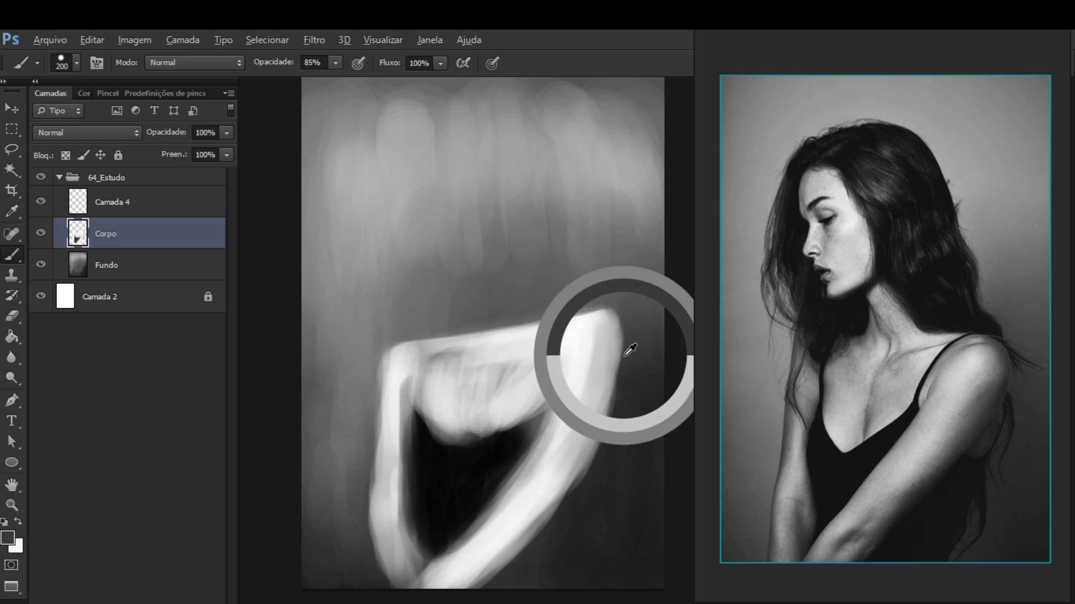
drag(612, 336, 584, 382)
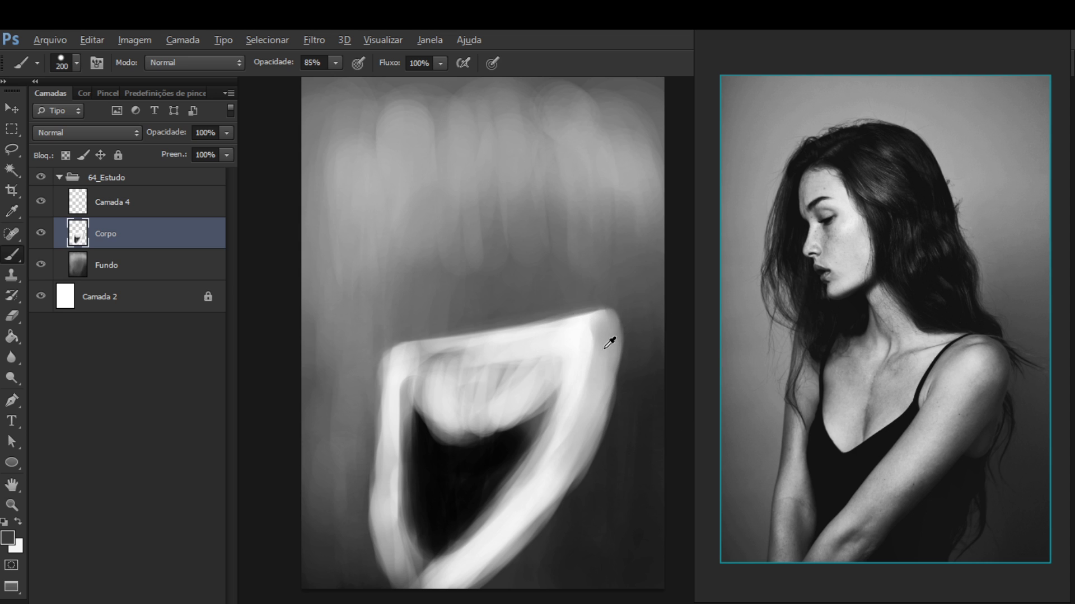
alt+click(606, 347)
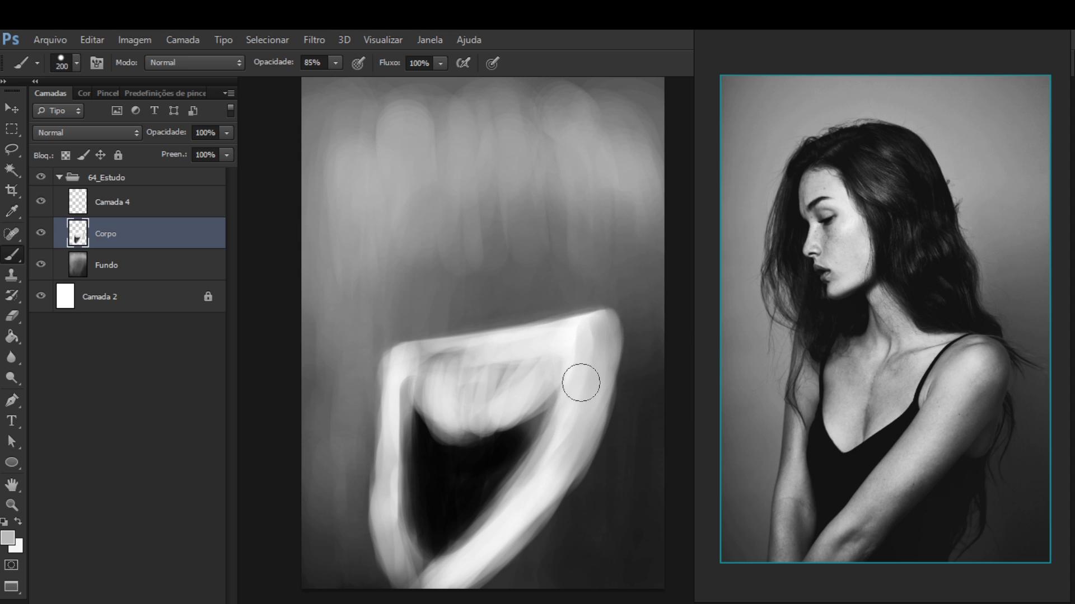
alt+click(576, 361)
mouse_move(593, 354)
mouse_down()
mouse_move(554, 428)
mouse_move(589, 338)
mouse_move(578, 379)
mouse_up()
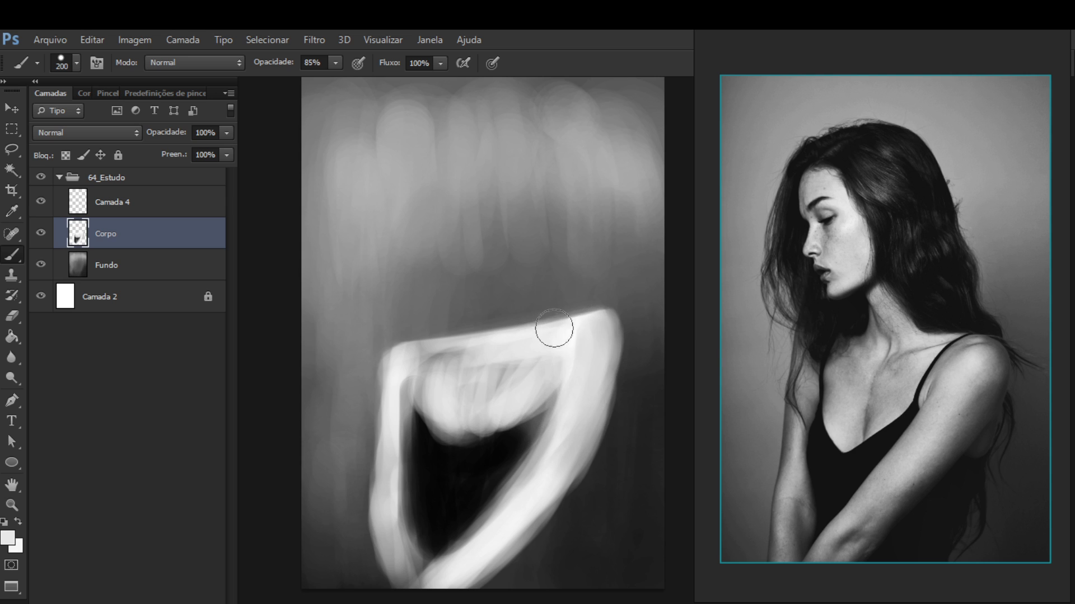
alt+click(571, 351)
Paint the neck in white rising from the middle of the shoulder line, widening it towards the left
mouse_move(551, 325)
mouse_down()
mouse_move(508, 323)
mouse_move(526, 327)
mouse_move(515, 296)
mouse_move(500, 303)
mouse_move(470, 424)
mouse_move(501, 353)
mouse_move(470, 411)
mouse_move(500, 329)
mouse_move(497, 304)
mouse_move(494, 328)
mouse_move(505, 300)
mouse_move(516, 310)
mouse_move(502, 311)
mouse_move(491, 284)
mouse_move(485, 347)
mouse_move(488, 286)
mouse_move(480, 364)
mouse_move(495, 306)
mouse_move(518, 341)
mouse_move(532, 318)
mouse_move(543, 349)
mouse_move(519, 279)
mouse_up()
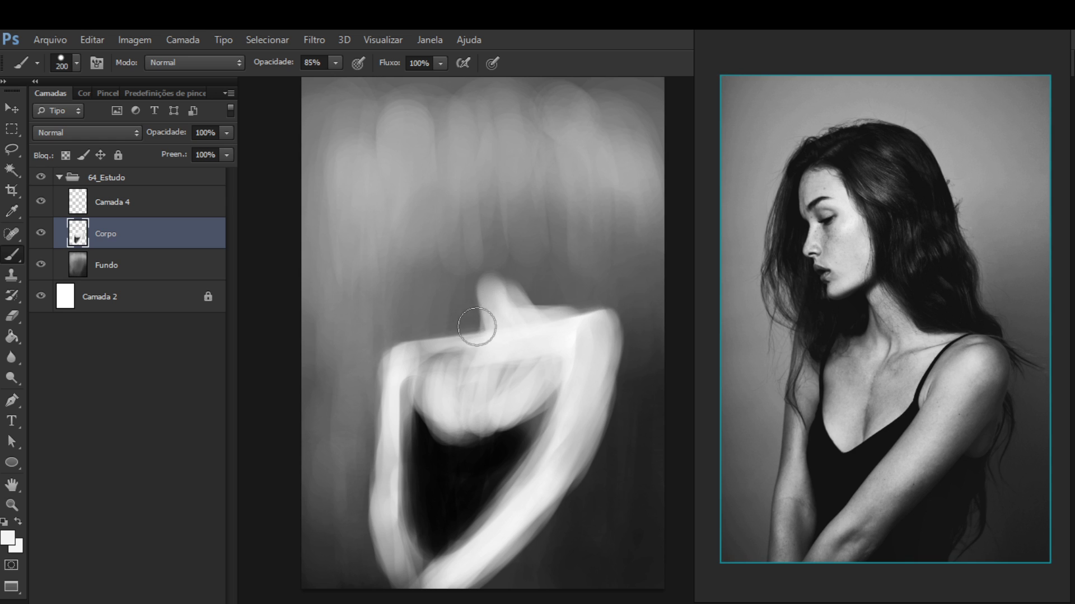
mouse_move(477, 326)
mouse_down()
mouse_move(479, 339)
mouse_move(487, 291)
mouse_move(457, 290)
mouse_up()
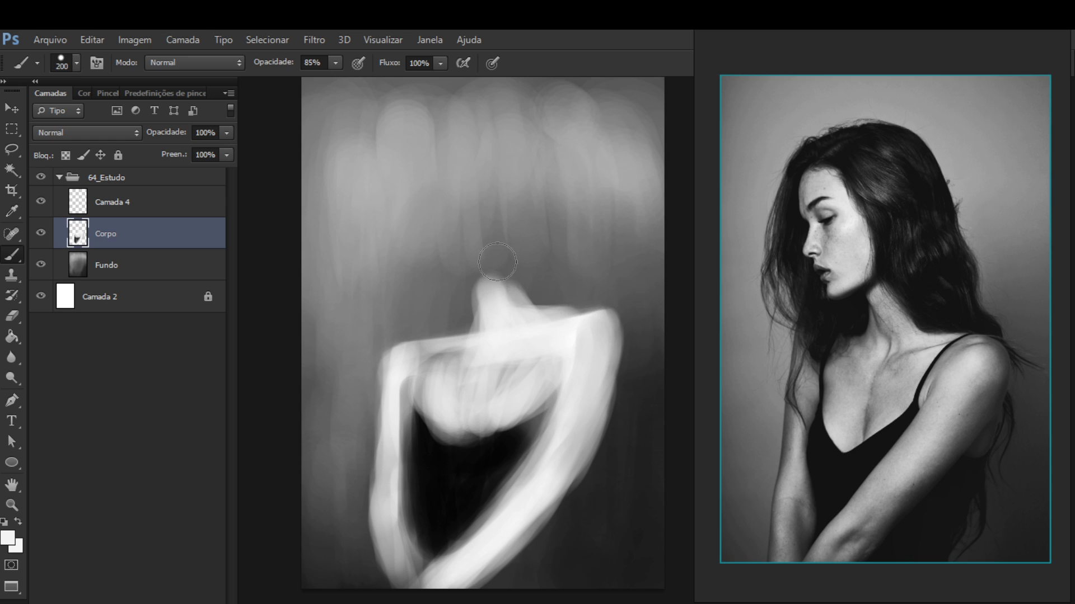
mouse_move(497, 261)
mouse_down()
mouse_move(508, 326)
mouse_move(450, 314)
mouse_up()
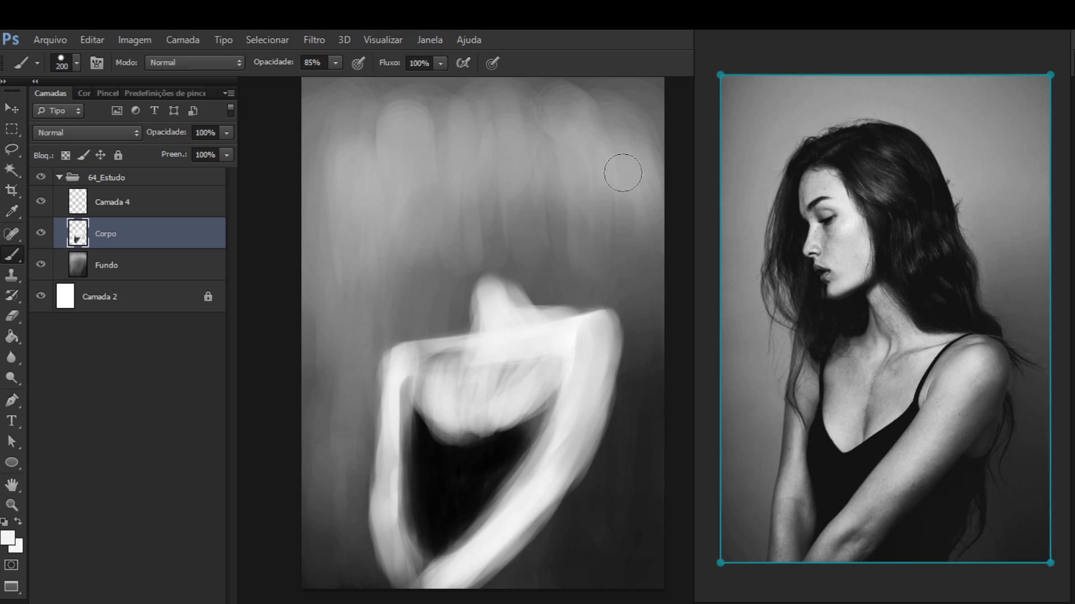
mouse_move(475, 331)
mouse_down()
mouse_move(484, 300)
mouse_move(511, 311)
mouse_move(492, 280)
mouse_move(504, 299)
mouse_move(491, 302)
mouse_move(488, 269)
mouse_move(466, 249)
mouse_up()
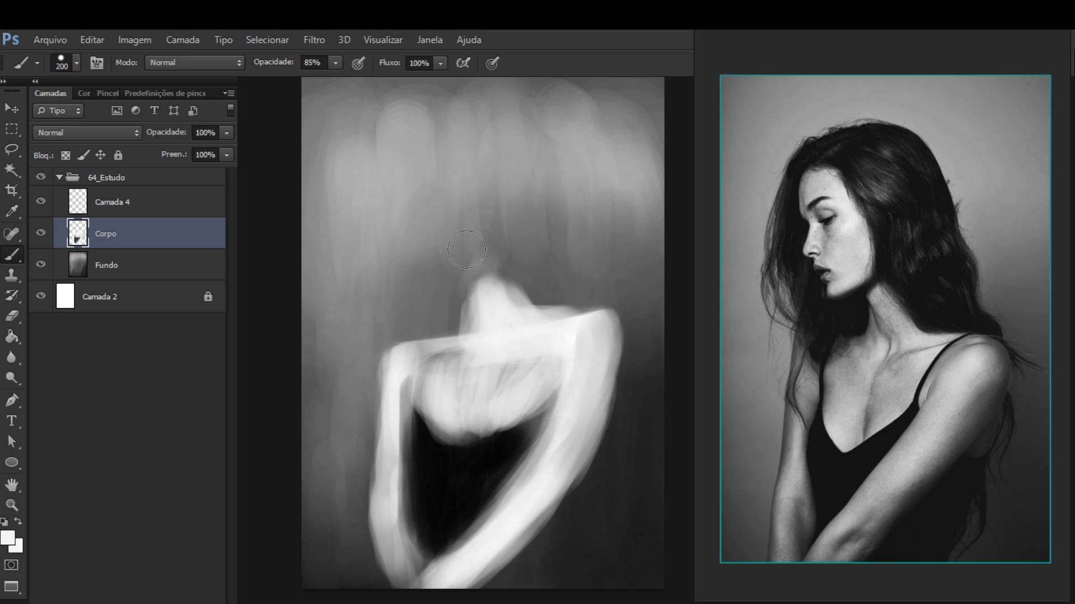
Block in the head as a rounded white shape above the neck with the 200 px brush, raising the opacity to 95%
mouse_move(448, 297)
mouse_down()
mouse_move(417, 189)
mouse_move(431, 237)
mouse_move(467, 199)
mouse_move(453, 202)
mouse_move(509, 197)
mouse_move(429, 201)
mouse_move(502, 189)
mouse_move(425, 218)
mouse_move(427, 253)
mouse_move(421, 220)
mouse_move(439, 287)
mouse_move(486, 288)
mouse_move(444, 291)
mouse_move(450, 244)
mouse_move(432, 266)
mouse_move(425, 197)
mouse_move(423, 294)
mouse_move(436, 201)
mouse_move(462, 301)
mouse_move(462, 202)
mouse_move(478, 280)
mouse_move(482, 200)
mouse_move(493, 260)
mouse_move(493, 193)
mouse_move(503, 264)
mouse_move(510, 217)
mouse_move(509, 274)
mouse_move(475, 213)
mouse_move(437, 217)
mouse_move(456, 185)
mouse_move(464, 210)
mouse_move(439, 191)
mouse_move(491, 193)
mouse_move(506, 258)
mouse_up()
mouse_move(426, 194)
mouse_down()
mouse_move(433, 285)
mouse_move(422, 218)
mouse_move(446, 290)
mouse_move(529, 269)
mouse_up()
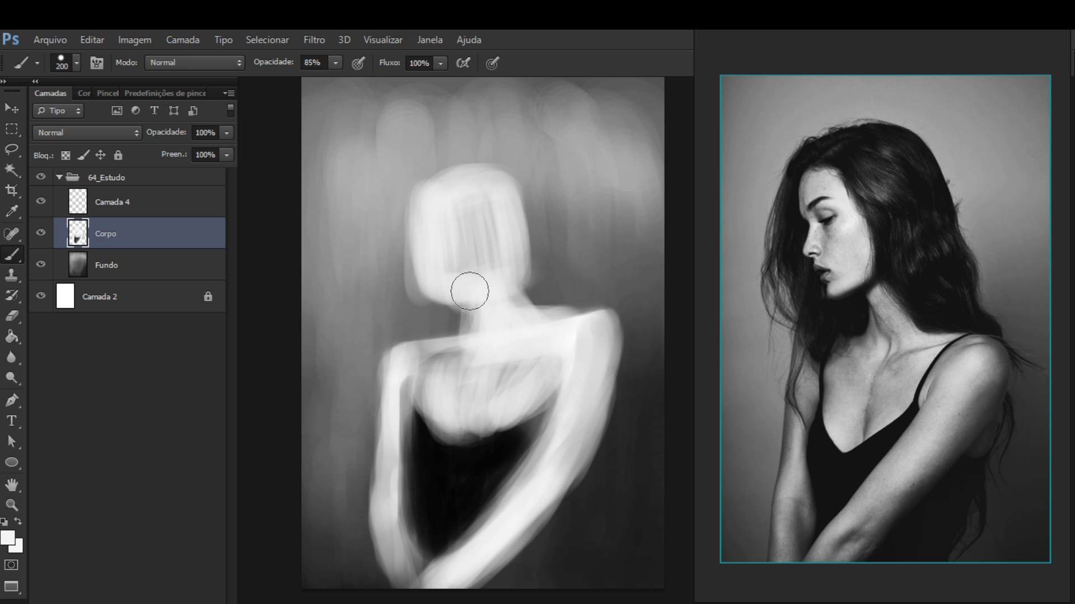
mouse_move(469, 292)
mouse_down()
mouse_move(441, 284)
mouse_move(470, 293)
mouse_move(441, 292)
mouse_move(531, 269)
mouse_move(500, 278)
mouse_move(522, 193)
mouse_move(525, 268)
mouse_move(520, 189)
mouse_move(443, 193)
mouse_move(435, 183)
mouse_move(485, 173)
mouse_move(435, 184)
mouse_move(495, 171)
mouse_move(429, 191)
mouse_move(516, 173)
mouse_move(530, 217)
mouse_move(495, 202)
mouse_move(492, 257)
mouse_move(463, 192)
mouse_move(434, 274)
mouse_move(429, 183)
mouse_up()
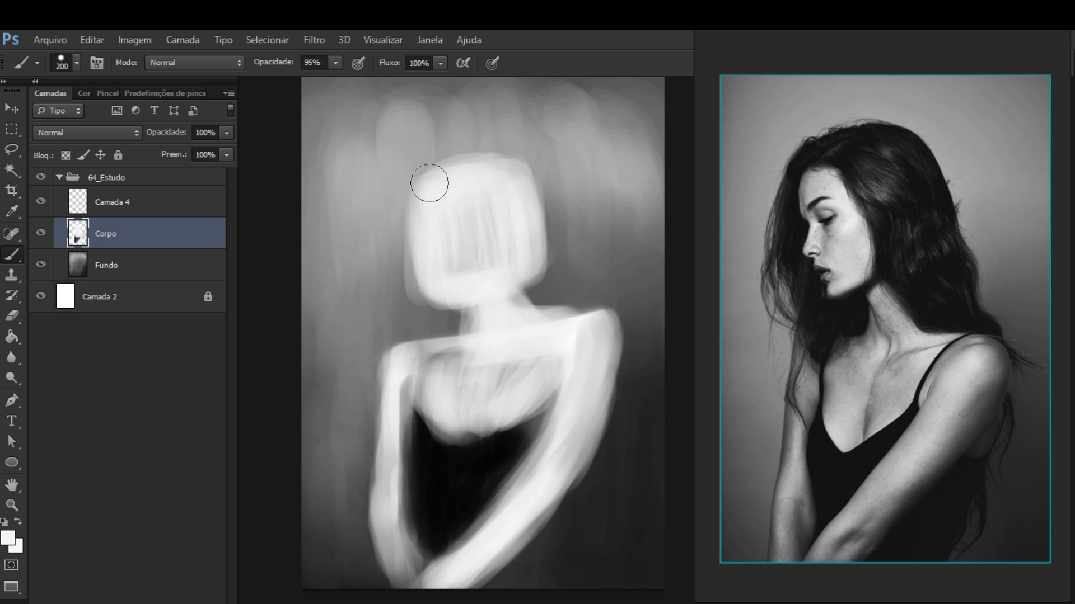
mouse_move(441, 168)
mouse_down()
mouse_move(466, 192)
mouse_move(430, 219)
mouse_move(432, 192)
mouse_move(424, 233)
mouse_move(421, 186)
mouse_move(431, 271)
mouse_move(443, 194)
mouse_move(490, 263)
mouse_move(509, 174)
mouse_move(530, 215)
mouse_move(426, 189)
mouse_move(448, 181)
mouse_up()
mouse_move(530, 177)
mouse_down()
mouse_move(477, 171)
mouse_move(539, 217)
mouse_move(542, 181)
mouse_move(532, 261)
mouse_move(532, 184)
mouse_move(543, 267)
mouse_up()
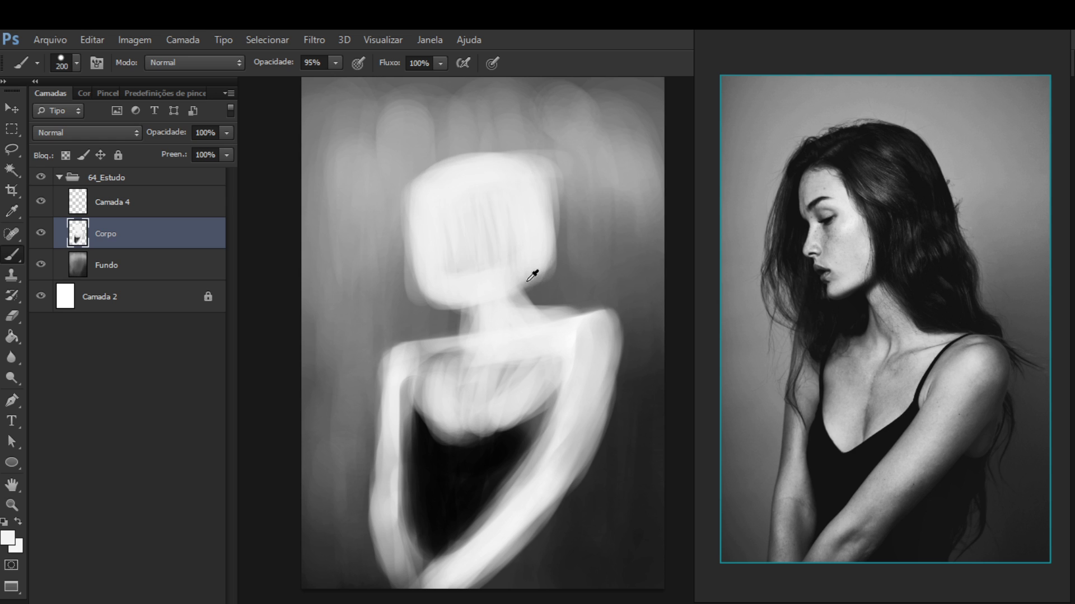
Erase the upper edge of the right shoulder beside the neck with the 250 px eraser at 100% opacity
alt+click(516, 307)
key(e)
mouse_move(560, 314)
mouse_down()
mouse_move(553, 280)
mouse_move(525, 287)
mouse_move(583, 289)
mouse_up()
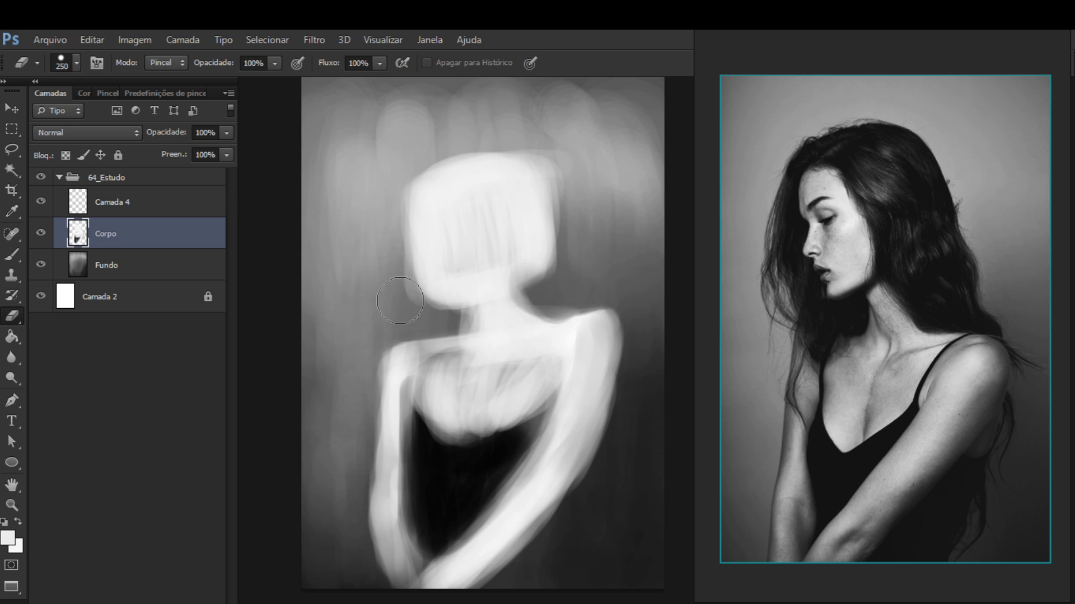
Erase down the left side of the head to carve a straight, slanted face edge from forehead to chin
drag(394, 215, 389, 242)
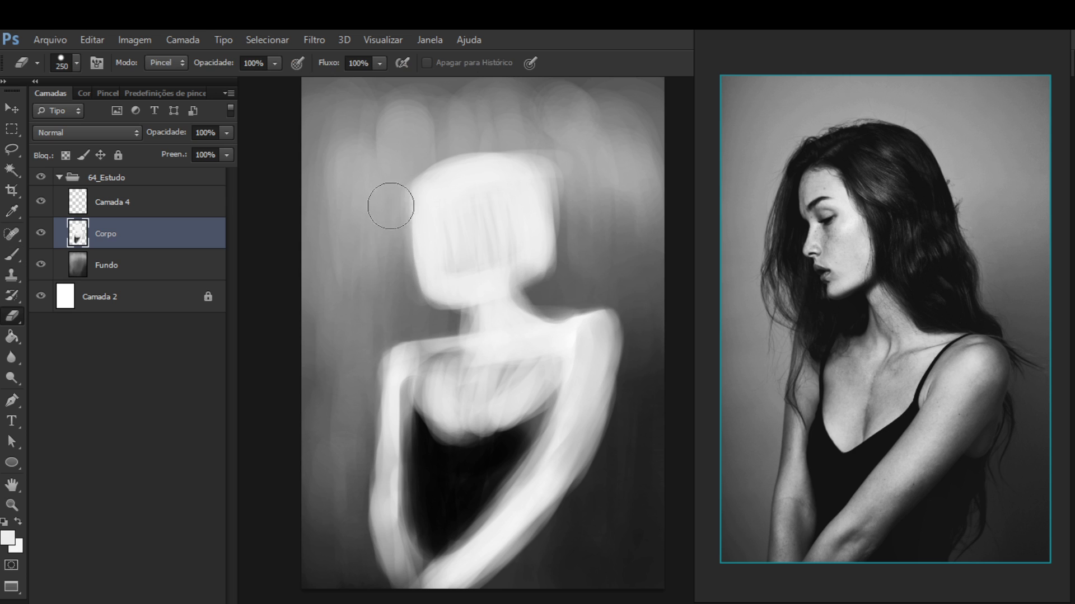
mouse_move(390, 194)
mouse_down()
mouse_move(407, 328)
mouse_move(418, 329)
mouse_up()
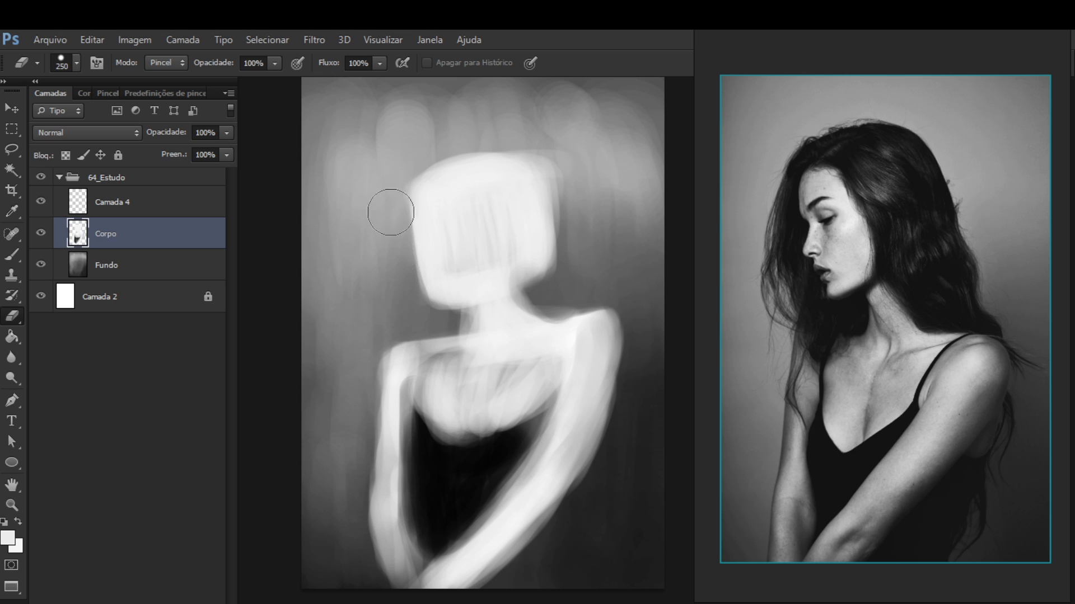
drag(389, 213, 415, 311)
drag(392, 212, 417, 327)
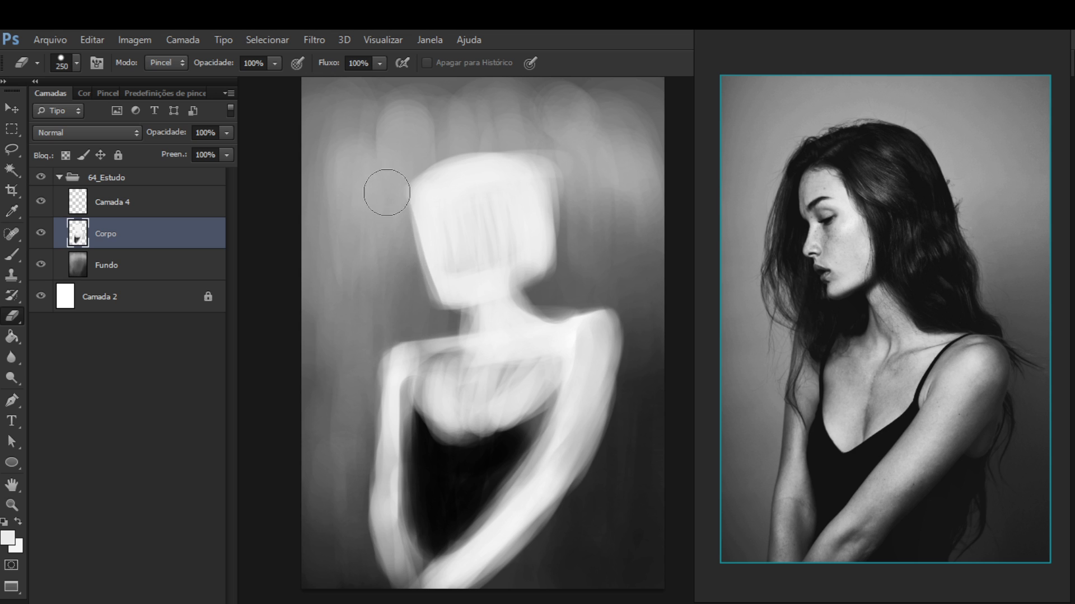
drag(386, 192, 427, 330)
drag(389, 216, 413, 339)
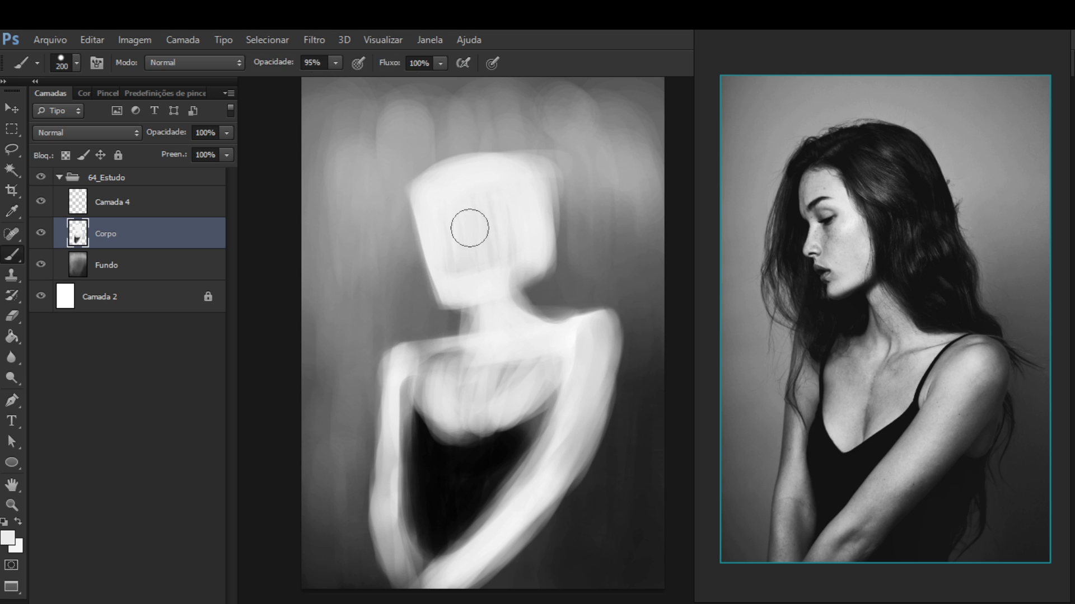
Even out the white fill inside the head with the 200 px brush at 95% opacity
key(b)
alt+click(501, 243)
mouse_move(434, 259)
mouse_down()
mouse_move(442, 236)
mouse_move(439, 260)
mouse_up()
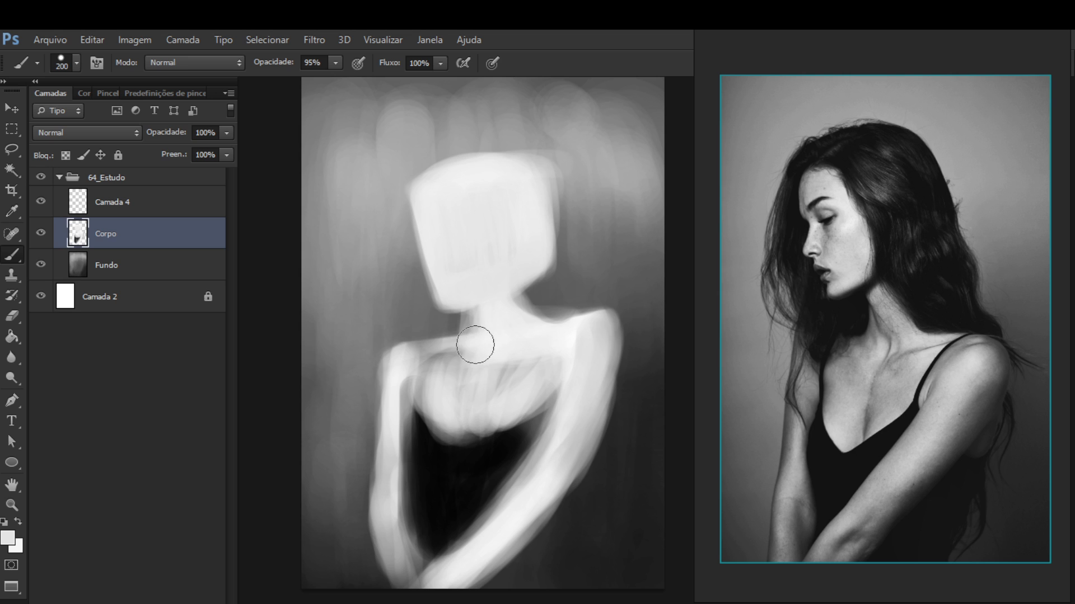
Smooth the chest and lower neck with light grey tones sampled from the painted skin
alt+click(494, 382)
mouse_move(458, 376)
mouse_down()
mouse_move(450, 389)
mouse_move(441, 368)
mouse_move(458, 355)
mouse_move(436, 410)
mouse_move(482, 393)
mouse_up()
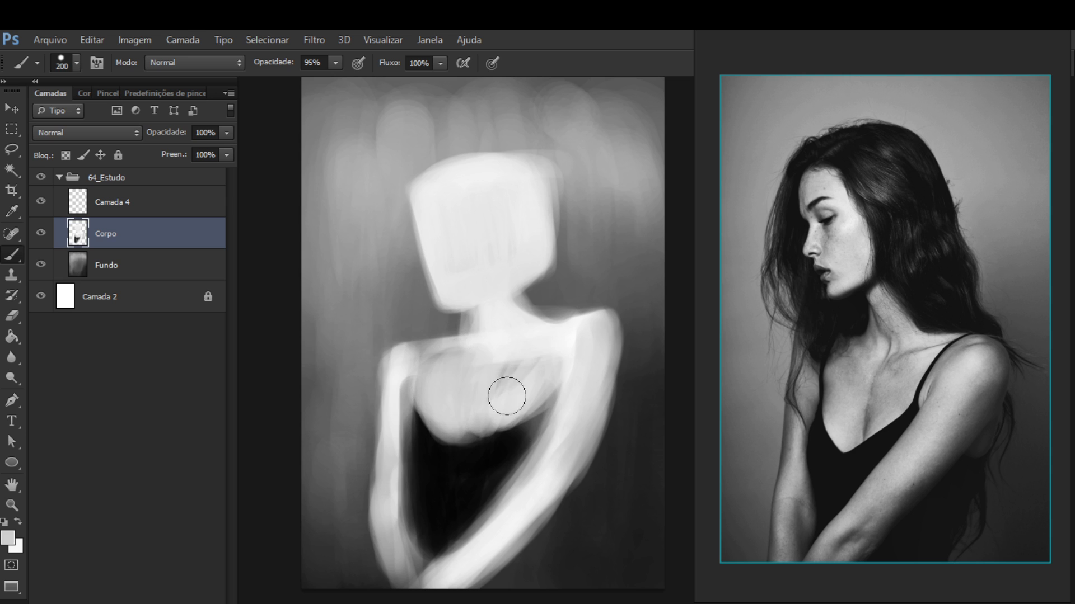
alt+click(554, 353)
alt+click(511, 377)
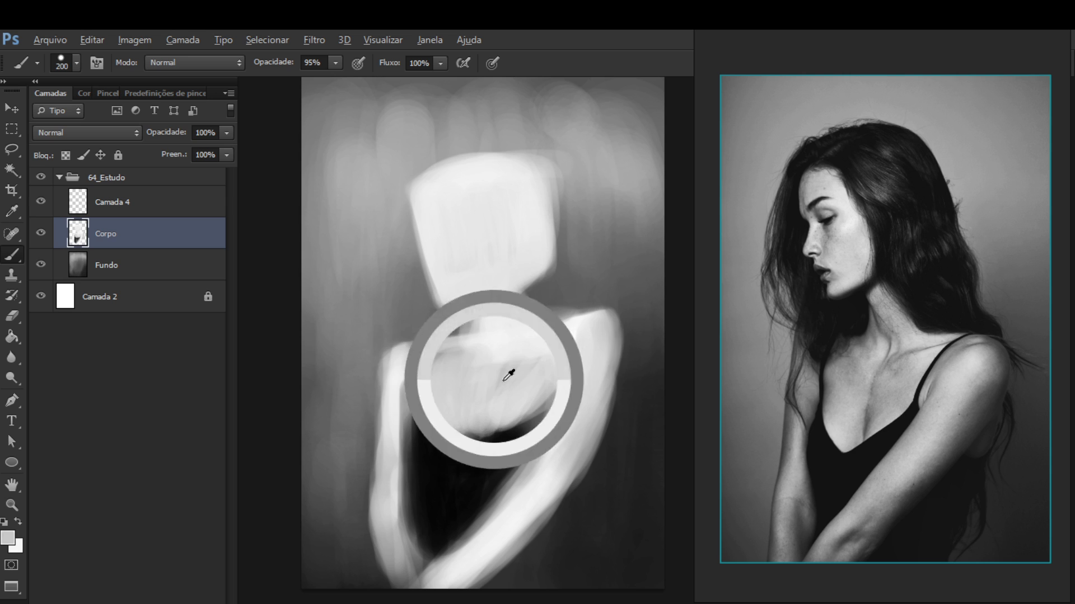
mouse_move(511, 339)
mouse_down()
mouse_move(478, 354)
mouse_move(501, 318)
mouse_move(491, 323)
mouse_move(478, 346)
mouse_move(504, 331)
mouse_up()
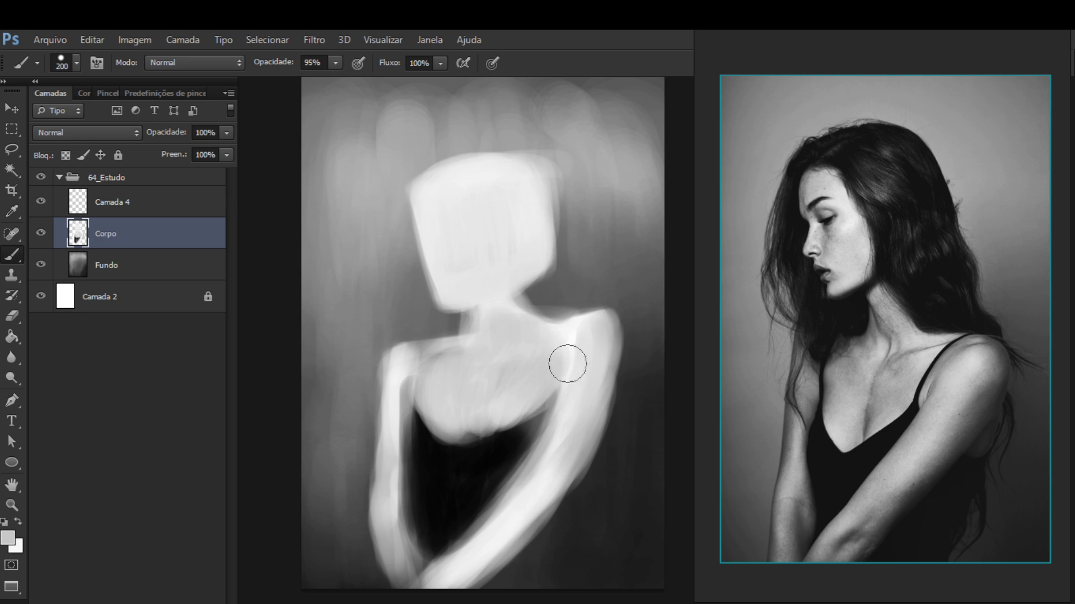
Blend the right shoulder and collarbone area with sampled light tones, extending the shoulder towards the neck
alt+click(573, 351)
alt+click(583, 439)
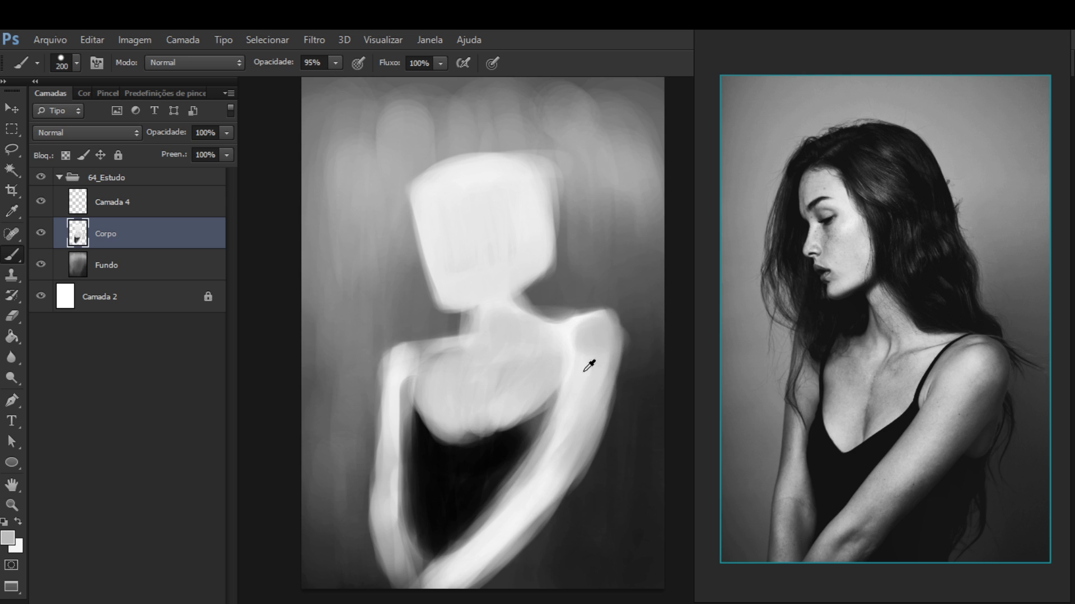
alt+click(586, 364)
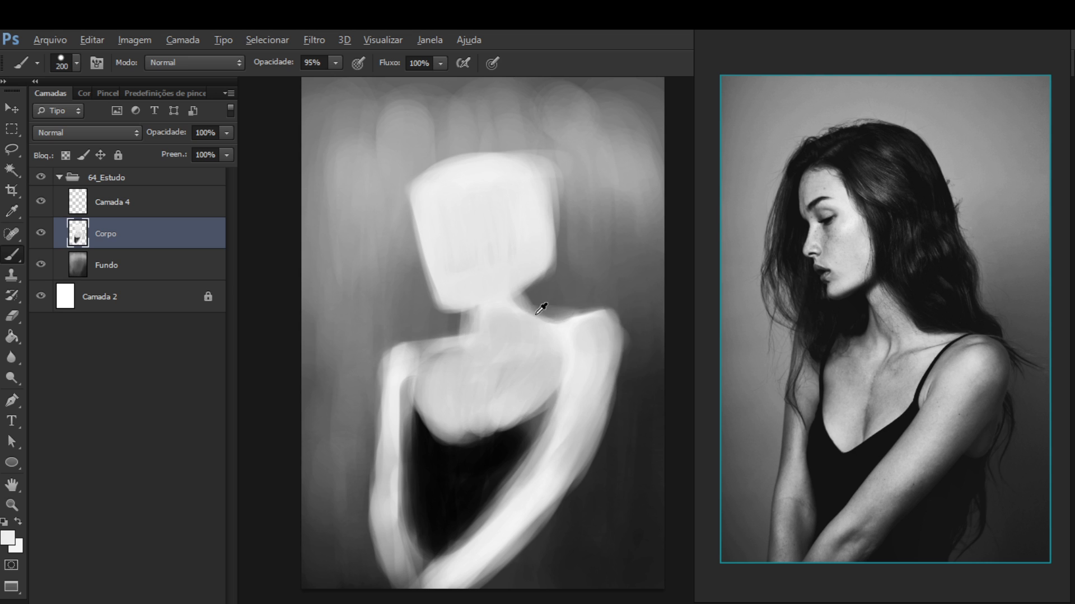
mouse_move(570, 328)
mouse_down()
mouse_move(593, 322)
mouse_move(526, 336)
mouse_up()
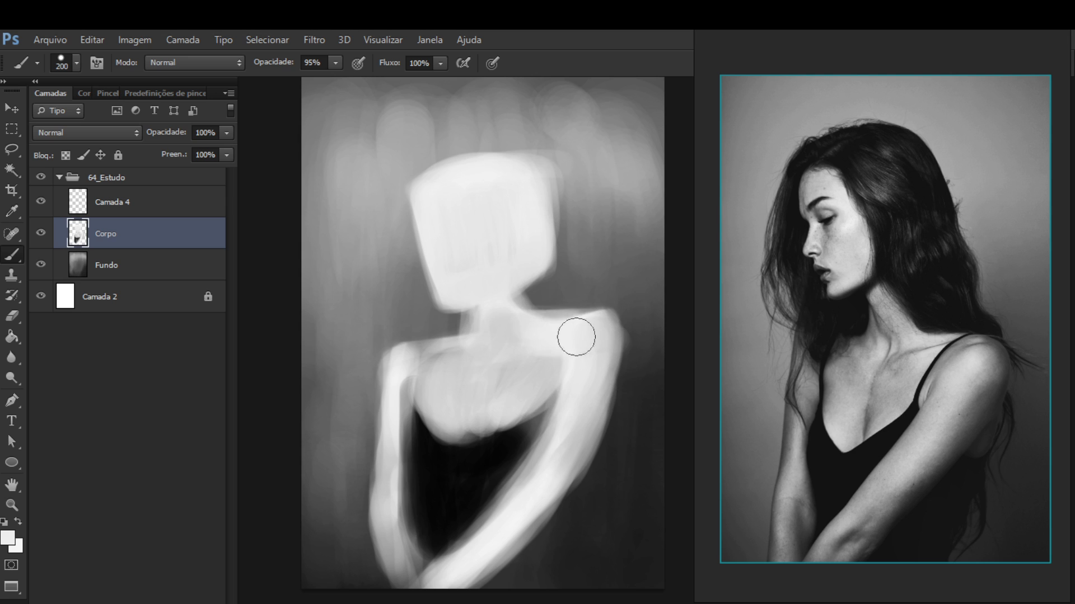
Trim and round the outer contours of both shoulders with the 250 px eraser at 100% opacity
key(e)
mouse_move(566, 297)
mouse_down()
mouse_move(535, 299)
mouse_move(561, 288)
mouse_move(584, 296)
mouse_move(548, 304)
mouse_move(607, 299)
mouse_move(580, 302)
mouse_move(625, 319)
mouse_move(577, 297)
mouse_move(541, 304)
mouse_move(616, 322)
mouse_move(596, 298)
mouse_move(631, 372)
mouse_up()
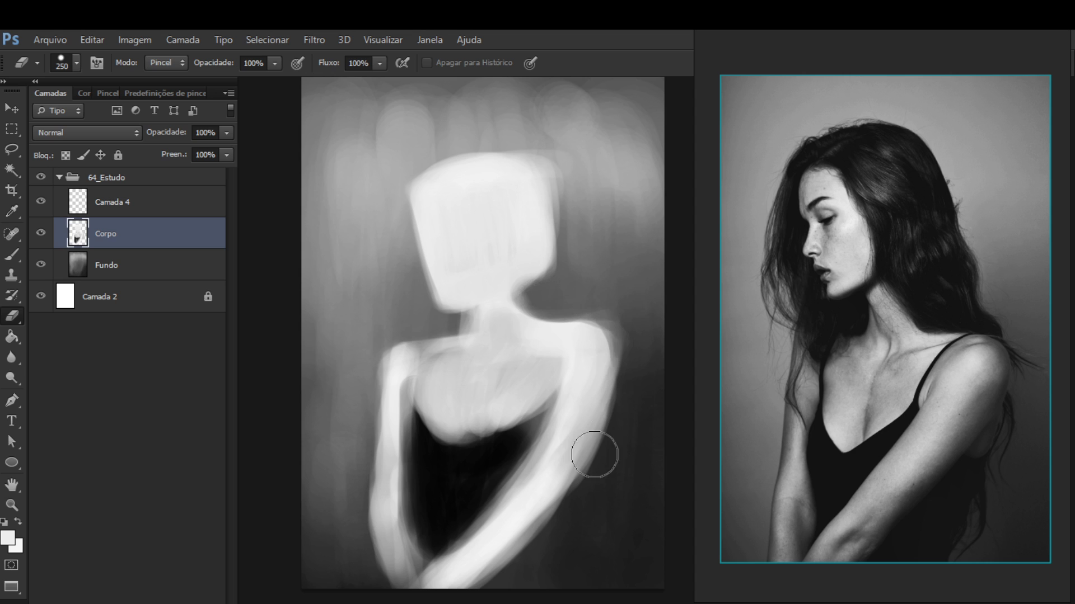
mouse_move(634, 327)
mouse_down()
mouse_move(638, 368)
mouse_move(627, 348)
mouse_move(470, 324)
mouse_up()
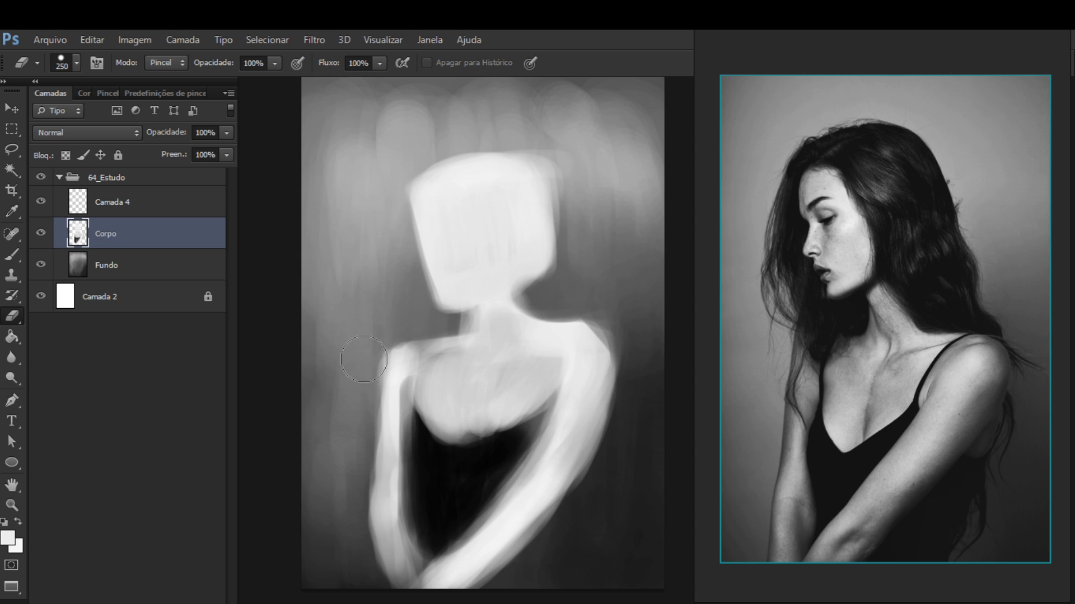
drag(364, 359, 361, 416)
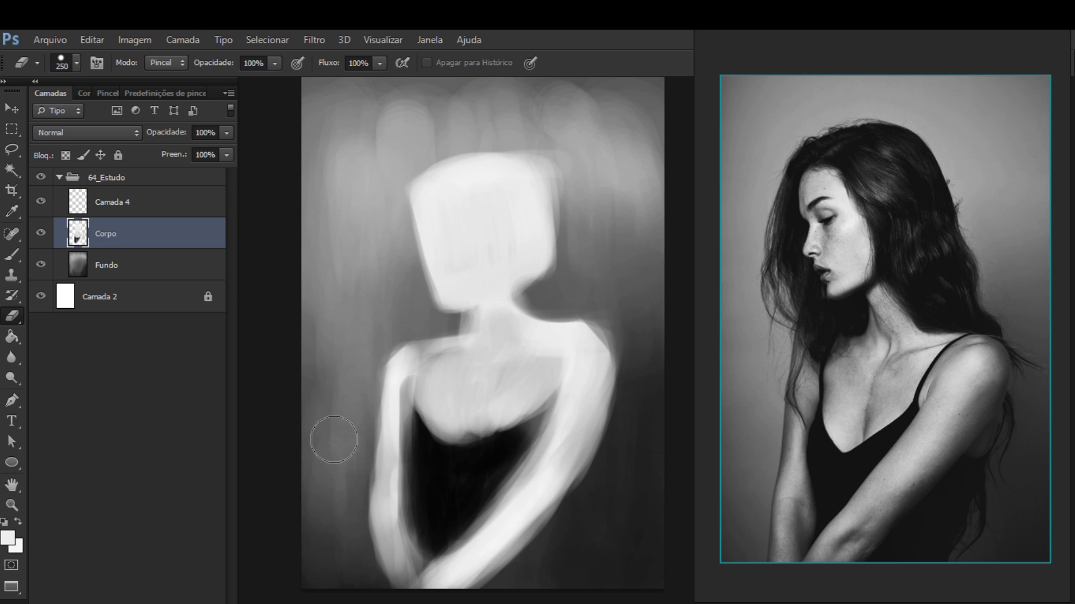
Delete the empty layer Camada 4 from the 64_Estudo group
key(b)
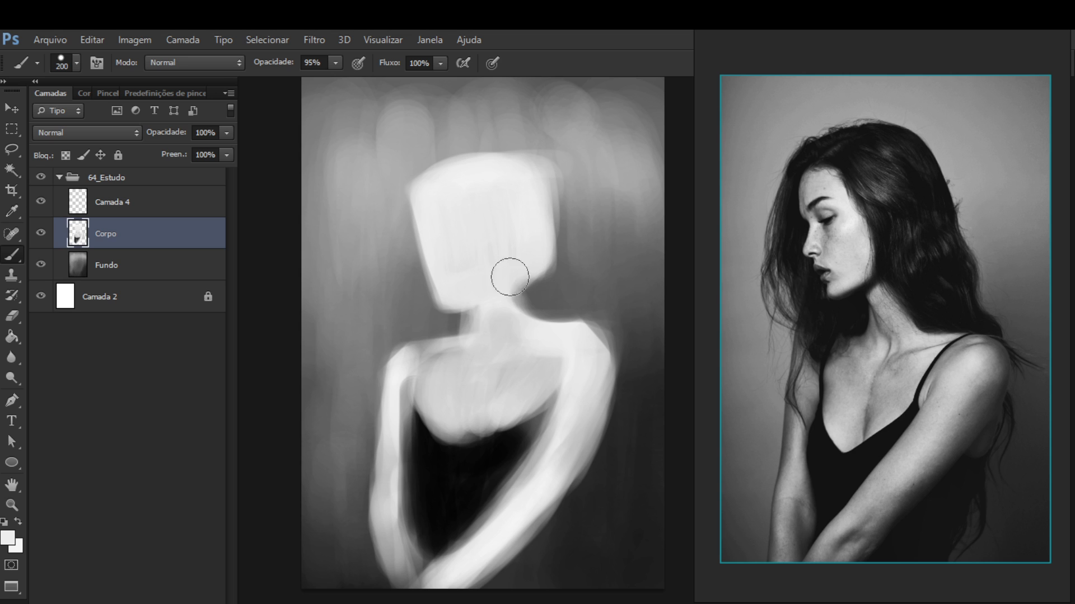
key(ctrl+shift+n)
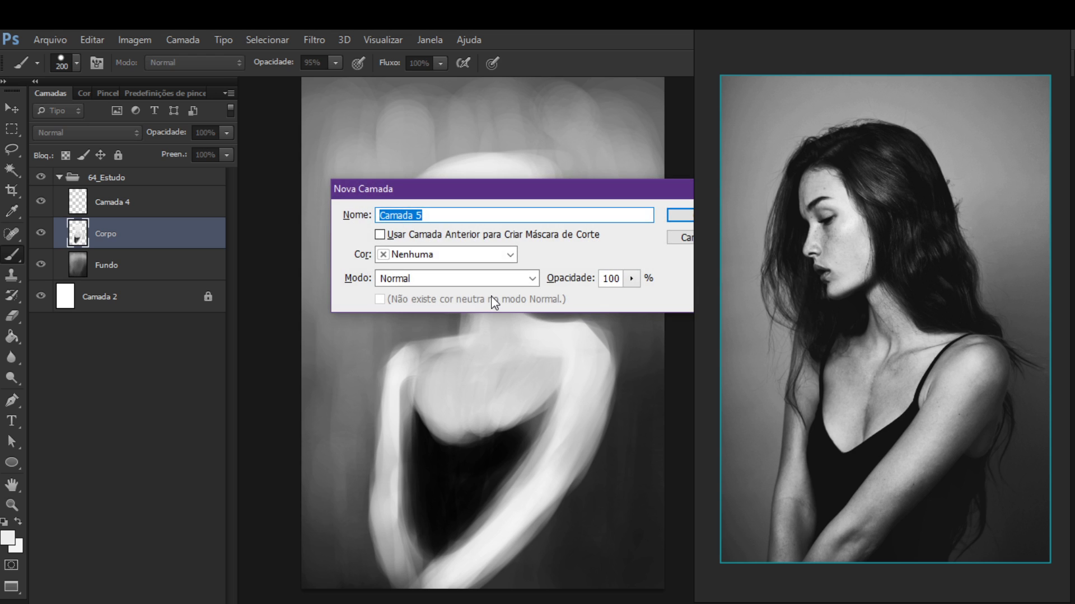
key(Escape)
double_click(124, 203)
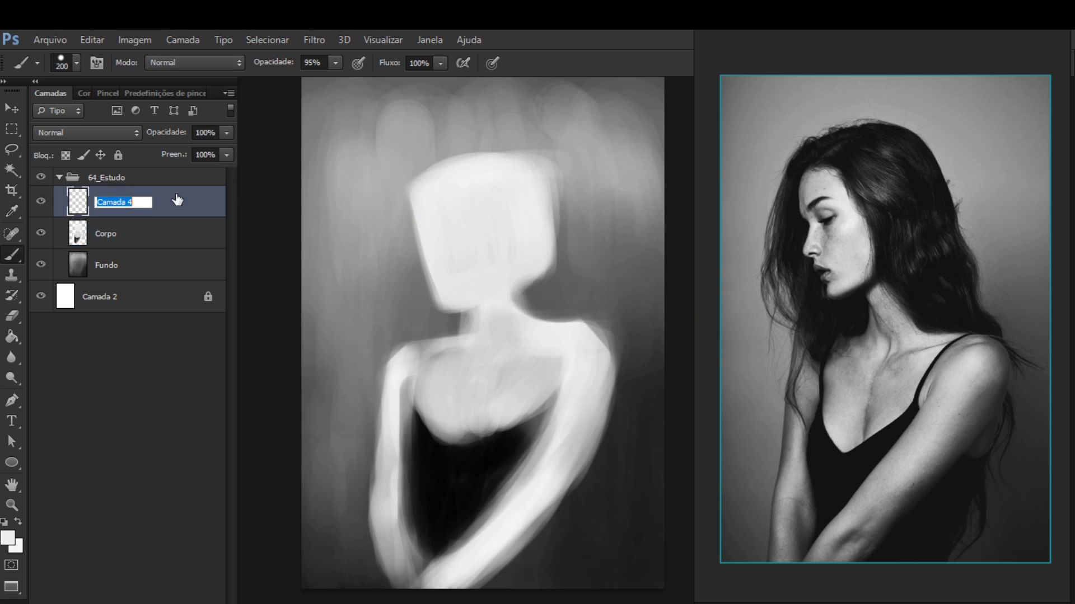
key(Escape)
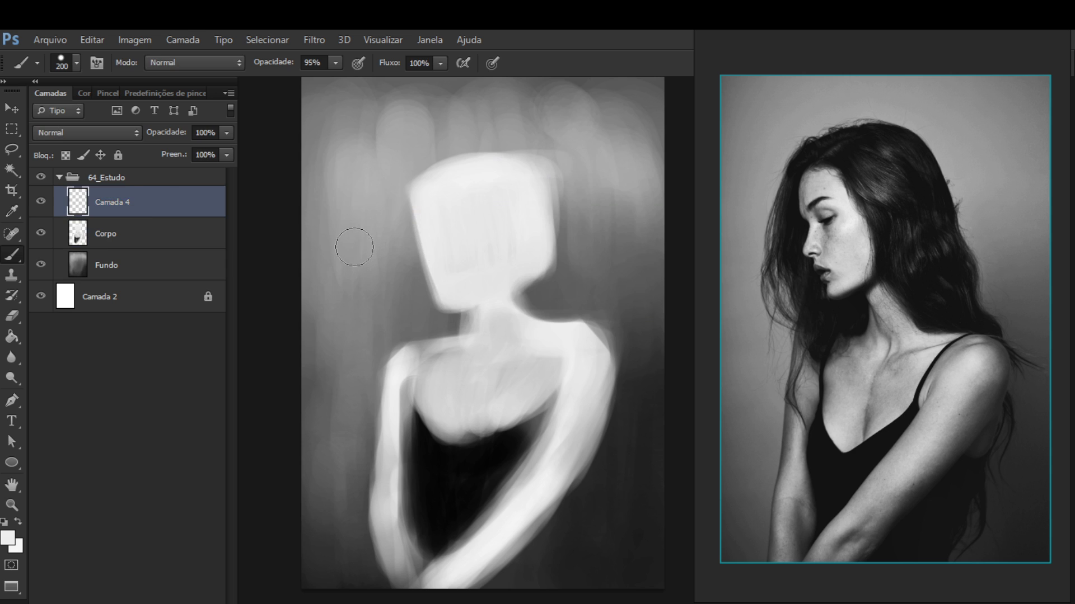
key(Delete)
Create a new layer above Corpo and name it Cabelo
key(ctrl+shift+n)
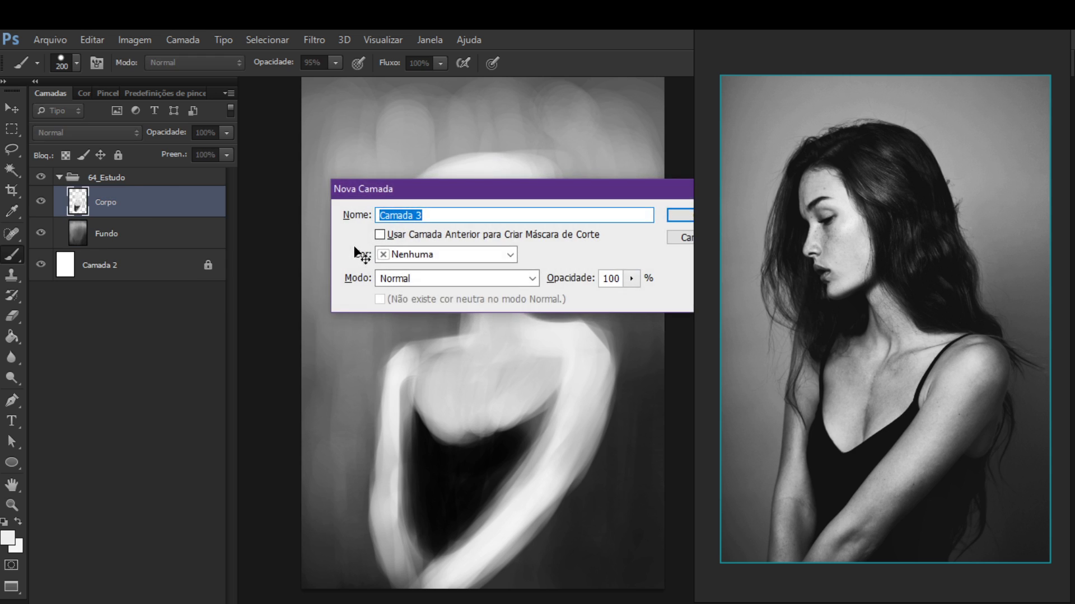
key(Return)
double_click(120, 205)
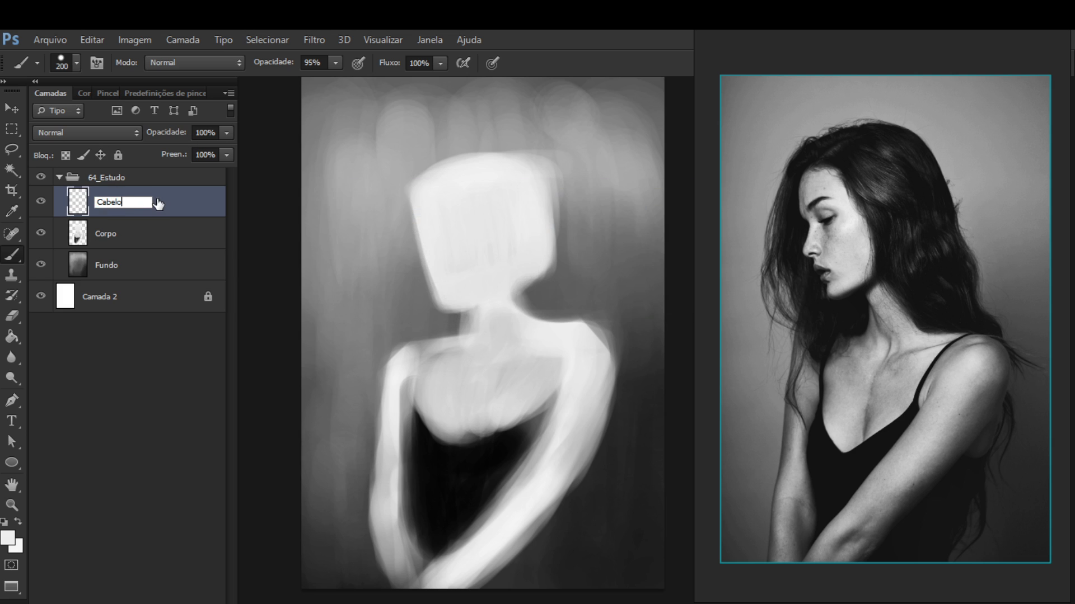
key(Return)
Block in the long hair in black around the face and down over both shoulders with the 200 px brush
key(d)
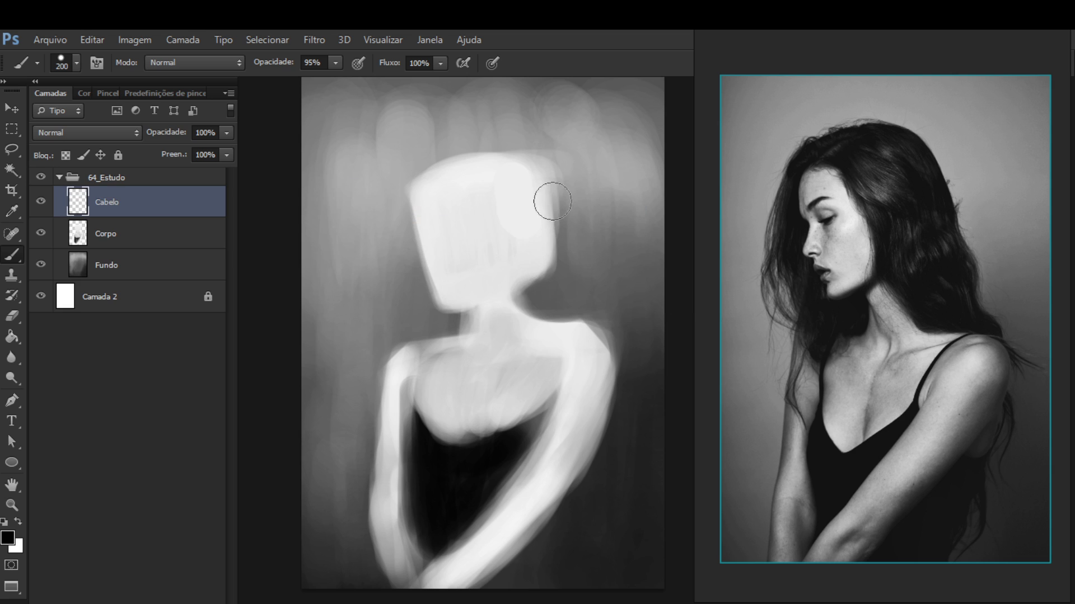
mouse_move(451, 173)
mouse_down()
mouse_move(470, 159)
mouse_move(408, 179)
mouse_move(421, 248)
mouse_up()
mouse_move(409, 273)
mouse_down()
mouse_move(404, 251)
mouse_move(411, 291)
mouse_move(401, 227)
mouse_move(410, 331)
mouse_move(432, 360)
mouse_move(413, 305)
mouse_move(414, 336)
mouse_up()
mouse_move(439, 173)
mouse_down()
mouse_move(493, 162)
mouse_move(445, 159)
mouse_move(516, 164)
mouse_move(456, 168)
mouse_move(502, 186)
mouse_move(443, 178)
mouse_move(523, 174)
mouse_move(517, 191)
mouse_move(536, 190)
mouse_move(517, 170)
mouse_move(487, 170)
mouse_move(549, 197)
mouse_move(525, 170)
mouse_move(535, 195)
mouse_move(505, 176)
mouse_move(485, 191)
mouse_move(508, 240)
mouse_move(485, 188)
mouse_move(524, 214)
mouse_move(532, 251)
mouse_move(525, 195)
mouse_move(540, 267)
mouse_move(543, 191)
mouse_move(521, 299)
mouse_up()
mouse_move(532, 221)
mouse_down()
mouse_move(499, 257)
mouse_move(545, 329)
mouse_move(537, 280)
mouse_move(520, 310)
mouse_move(560, 331)
mouse_move(535, 285)
mouse_move(565, 328)
mouse_move(537, 246)
mouse_move(520, 279)
mouse_move(582, 328)
mouse_move(575, 302)
mouse_move(590, 322)
mouse_move(559, 312)
mouse_move(602, 352)
mouse_move(602, 375)
mouse_move(603, 336)
mouse_move(611, 425)
mouse_up()
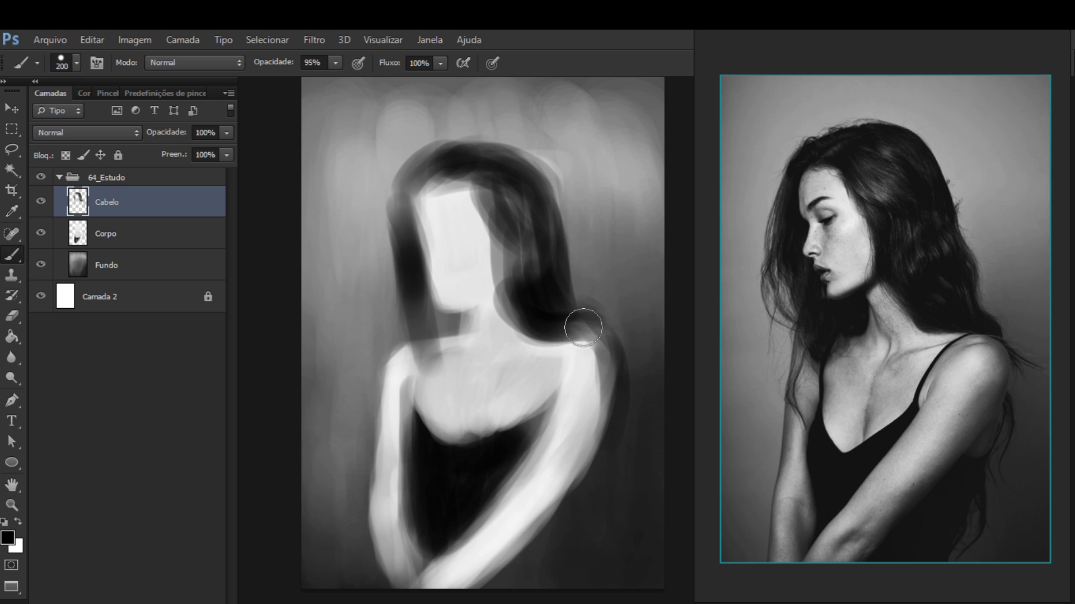
mouse_move(504, 221)
mouse_down()
mouse_move(498, 276)
mouse_move(487, 196)
mouse_move(498, 291)
mouse_up()
mouse_move(396, 210)
mouse_down()
mouse_move(402, 355)
mouse_move(395, 293)
mouse_move(432, 371)
mouse_move(414, 417)
mouse_move(391, 372)
mouse_move(388, 202)
mouse_move(448, 163)
mouse_move(495, 196)
mouse_up()
Erase the outer edge of the hair along the left side and crown with the 175 px eraser at 85% opacity
key(e)
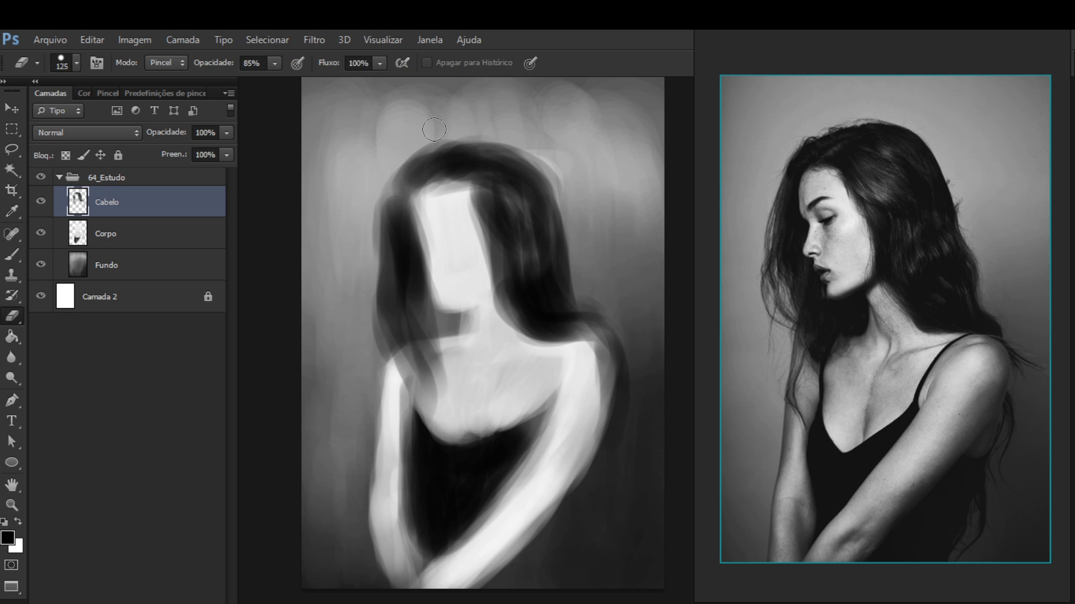
mouse_move(402, 154)
mouse_down()
mouse_move(369, 177)
mouse_move(471, 132)
mouse_move(367, 171)
mouse_up()
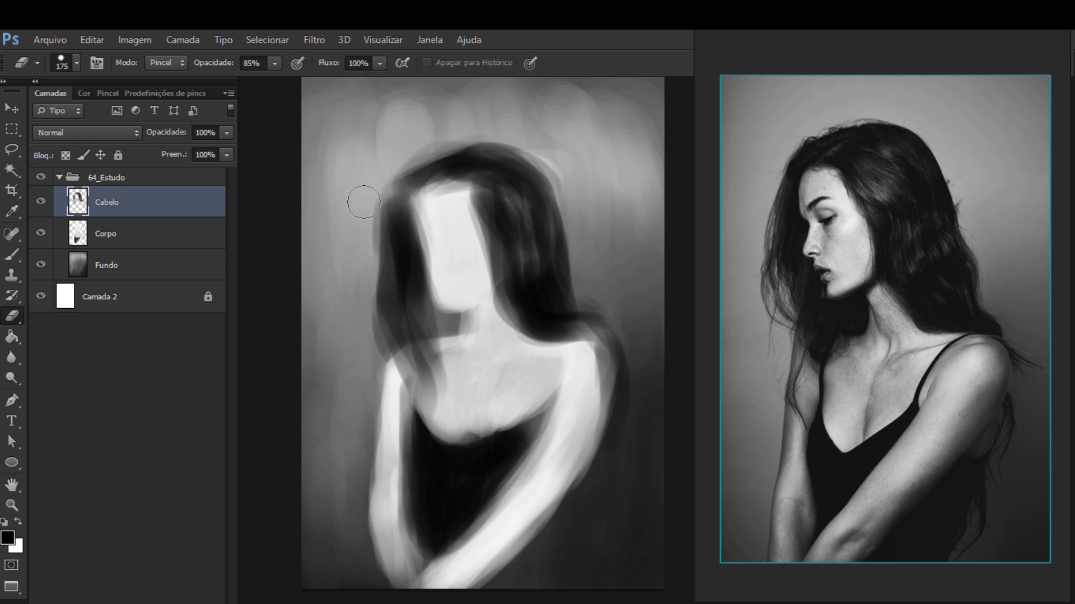
mouse_move(375, 294)
mouse_down()
mouse_move(393, 175)
mouse_move(366, 204)
mouse_move(418, 149)
mouse_move(495, 125)
mouse_move(378, 165)
mouse_move(529, 128)
mouse_move(454, 118)
mouse_move(420, 147)
mouse_move(457, 132)
mouse_move(537, 144)
mouse_move(448, 138)
mouse_move(546, 166)
mouse_move(508, 140)
mouse_up()
Fill and smooth the right side of the hair in sampled dark grey with the 125 px brush at 85% opacity
key(b)
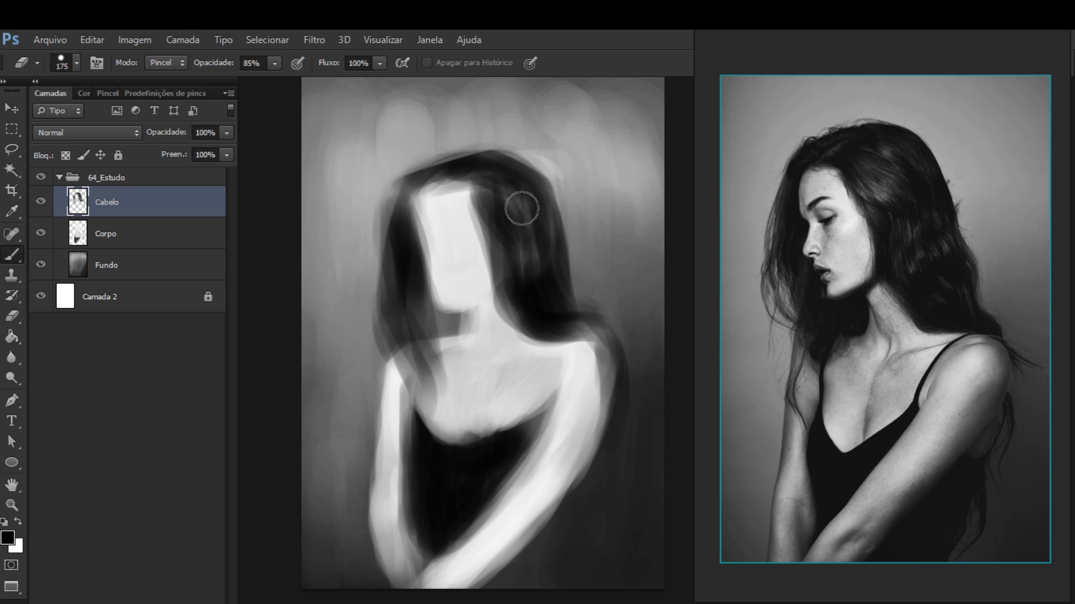
alt+click(540, 212)
mouse_move(512, 201)
mouse_down()
mouse_move(526, 264)
mouse_move(512, 182)
mouse_move(501, 170)
mouse_move(473, 176)
mouse_up()
key(bracketleft)
key(bracketleft)
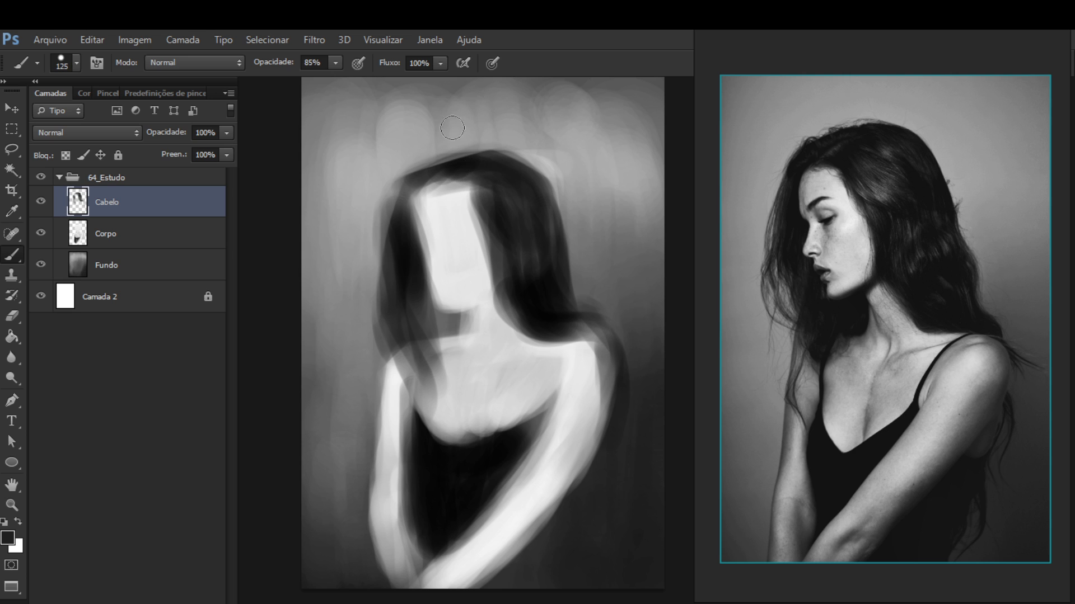
mouse_move(460, 190)
mouse_down()
mouse_move(482, 232)
mouse_move(464, 188)
mouse_move(461, 201)
mouse_move(491, 232)
mouse_move(446, 186)
mouse_move(472, 171)
mouse_move(454, 163)
mouse_move(426, 179)
mouse_move(481, 171)
mouse_move(450, 162)
mouse_move(422, 180)
mouse_move(483, 175)
mouse_move(415, 174)
mouse_move(413, 184)
mouse_move(523, 205)
mouse_move(486, 165)
mouse_move(460, 178)
mouse_move(486, 255)
mouse_move(527, 242)
mouse_move(505, 172)
mouse_move(471, 173)
mouse_move(497, 169)
mouse_move(536, 190)
mouse_move(524, 167)
mouse_move(515, 169)
mouse_move(537, 217)
mouse_move(495, 166)
mouse_move(514, 164)
mouse_move(559, 216)
mouse_move(521, 163)
mouse_move(551, 237)
mouse_move(537, 199)
mouse_move(536, 293)
mouse_move(564, 291)
mouse_move(557, 319)
mouse_move(570, 323)
mouse_move(561, 283)
mouse_up()
key(f)
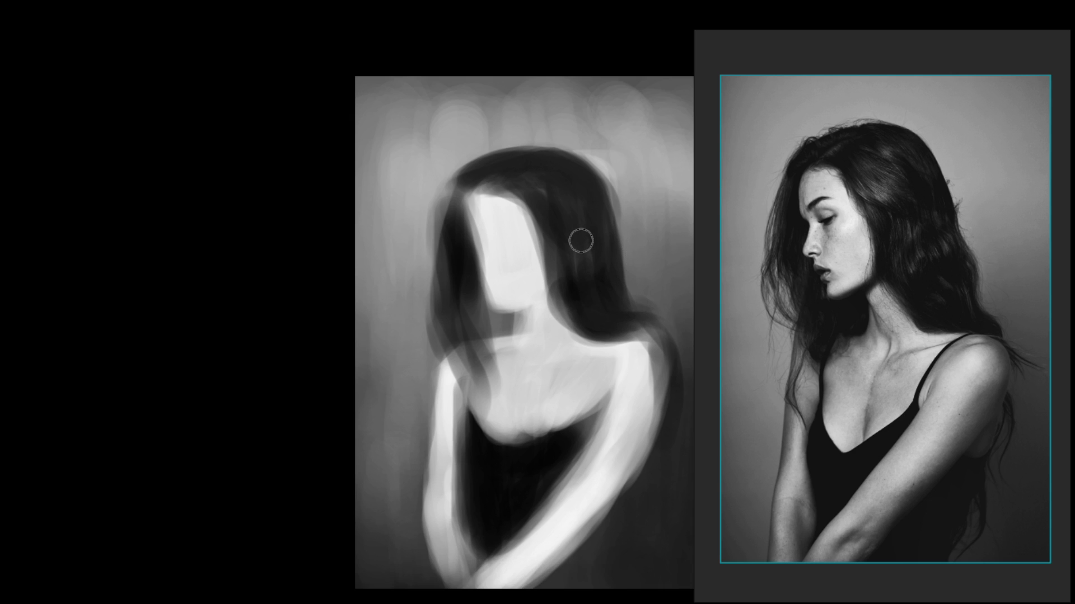
key(f)
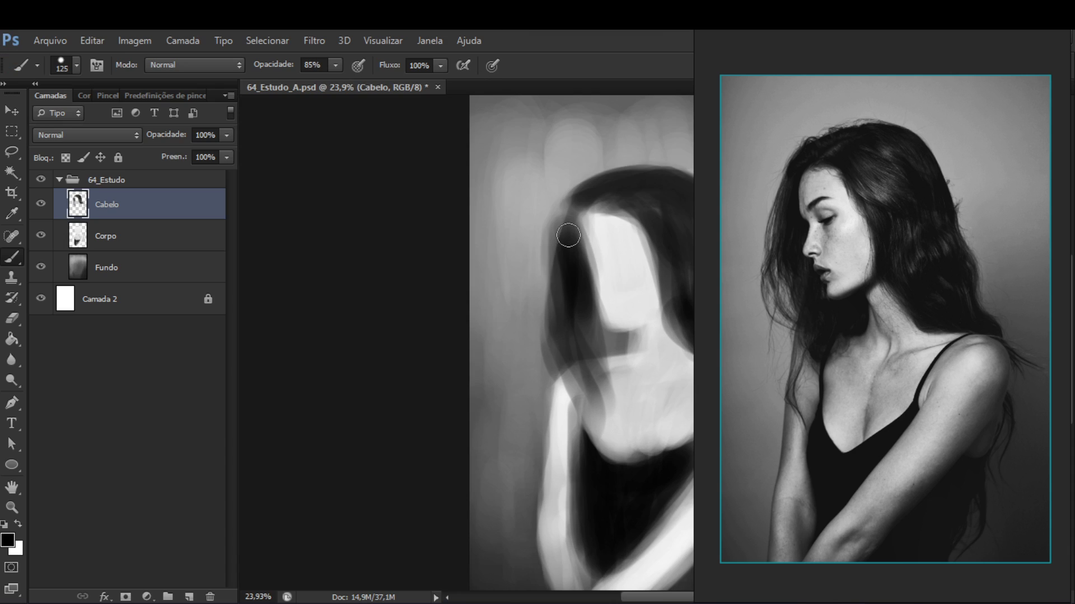
mouse_move(576, 239)
mouse_down()
mouse_move(561, 211)
mouse_move(595, 221)
mouse_move(554, 223)
mouse_move(560, 216)
mouse_up()
key(f)
key(f)
key(f)
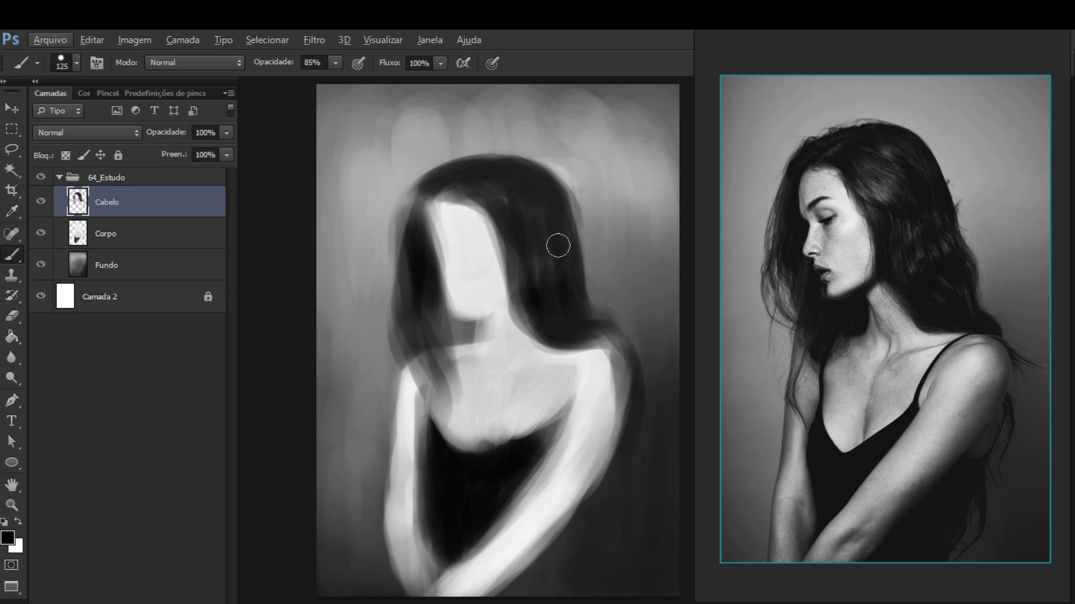
key(3)
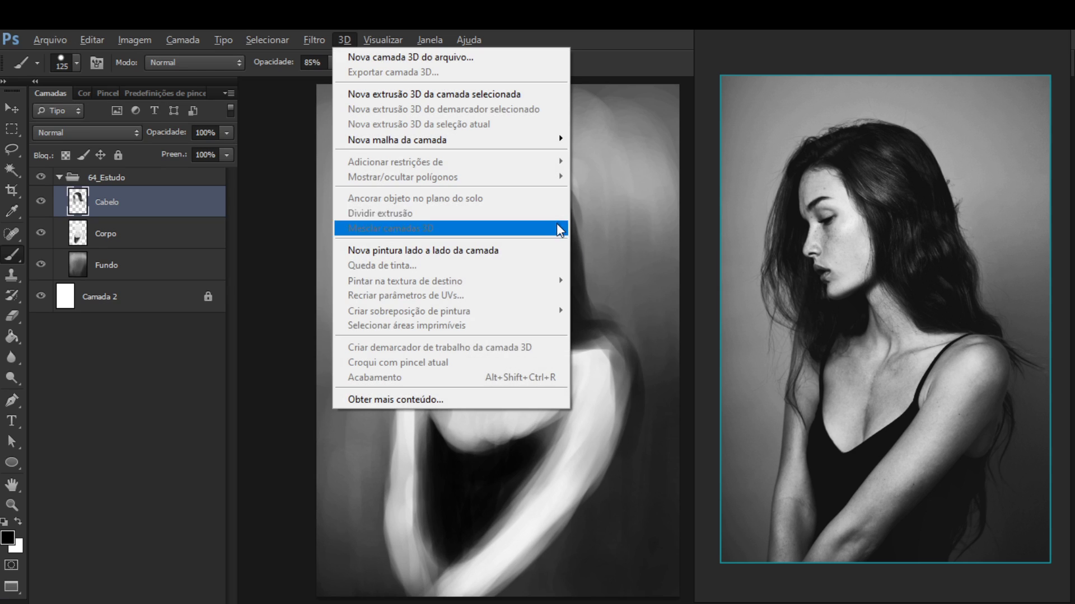
click(611, 300)
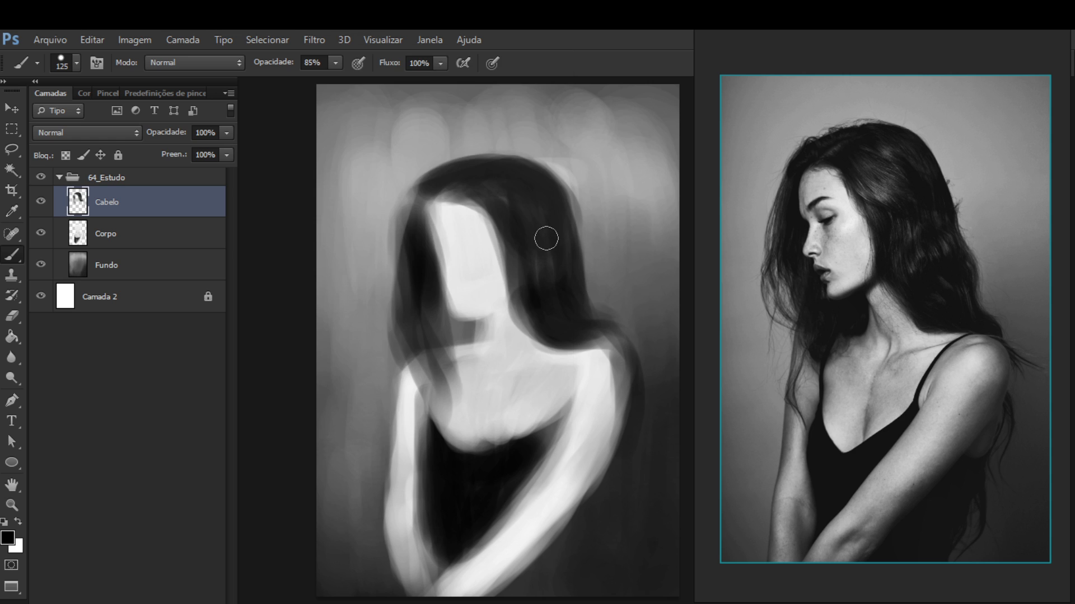
Deepen the right-hand mass of hair with black at 85% opacity
key(x)
key(x)
mouse_move(554, 256)
mouse_down()
mouse_move(553, 235)
mouse_move(587, 255)
mouse_up()
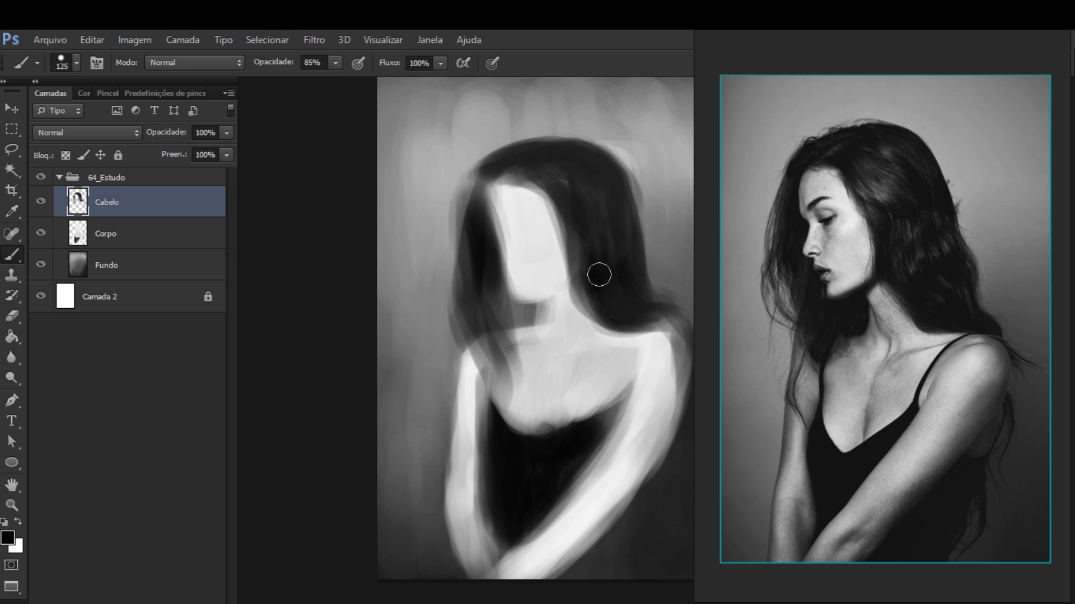
drag(584, 217, 533, 183)
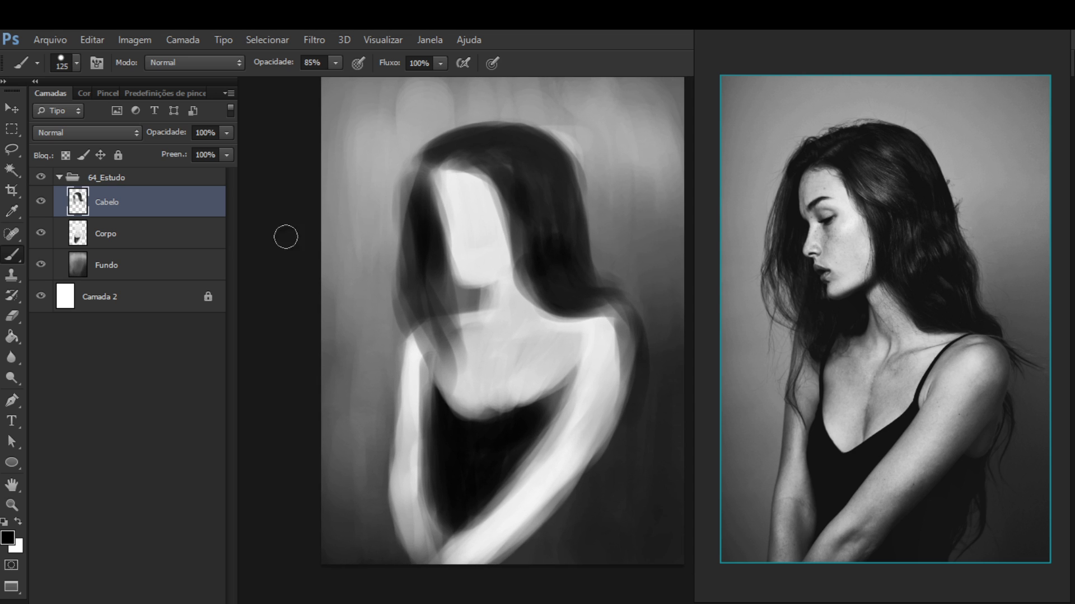
click(169, 239)
alt+click(475, 218)
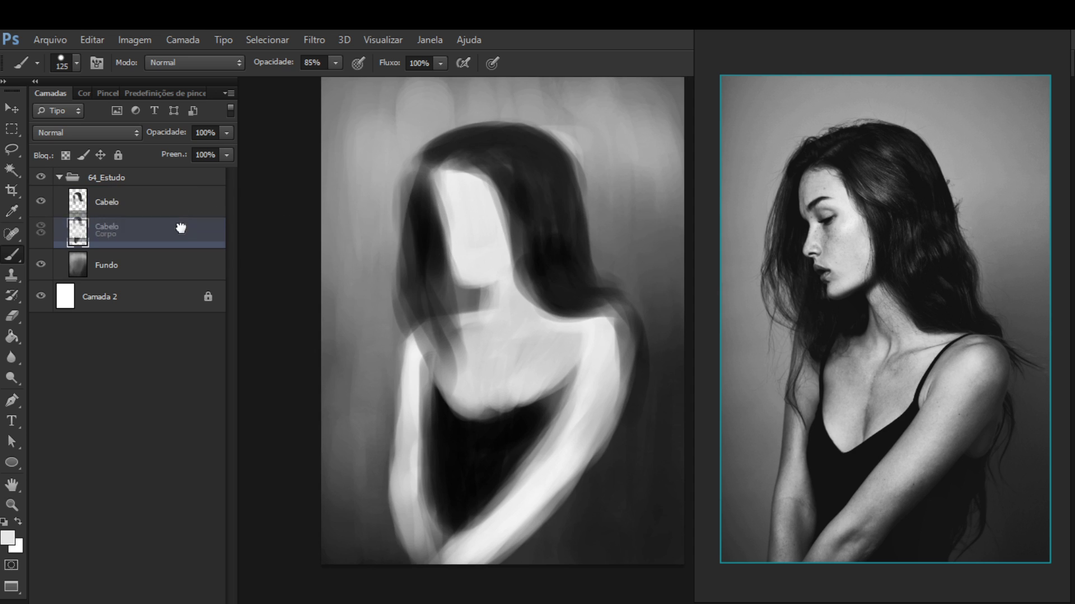
click(173, 202)
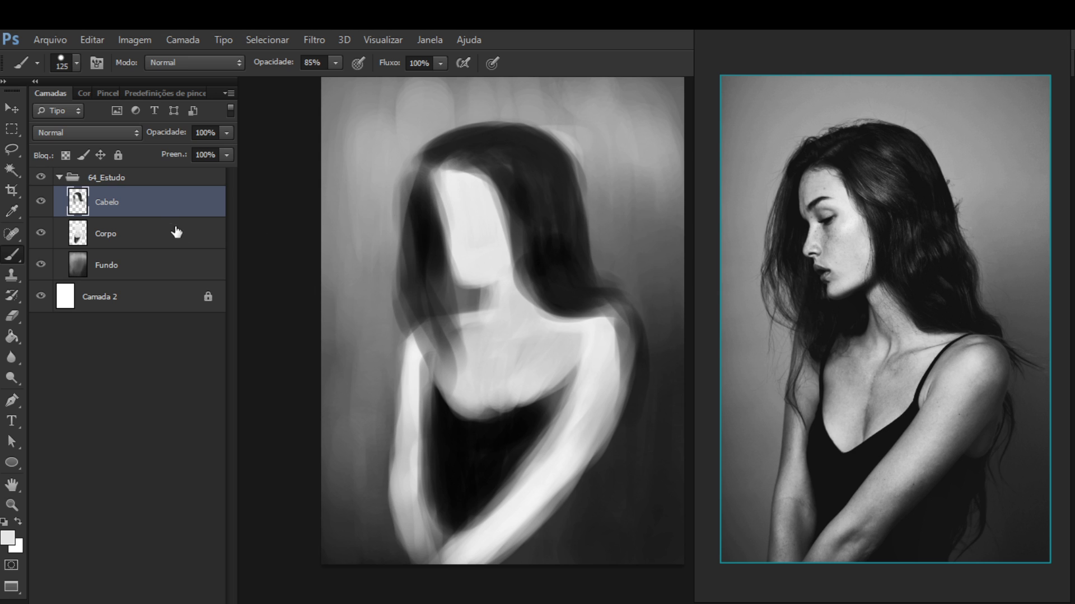
mouse_move(176, 232)
mouse_down()
mouse_move(163, 230)
mouse_move(191, 245)
mouse_up()
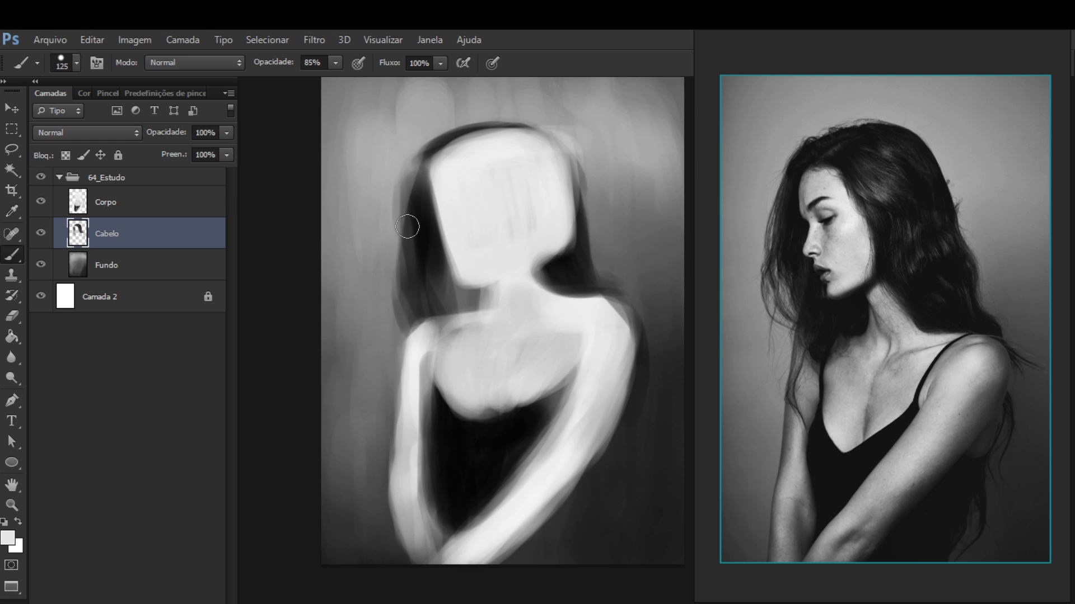
drag(165, 234, 174, 199)
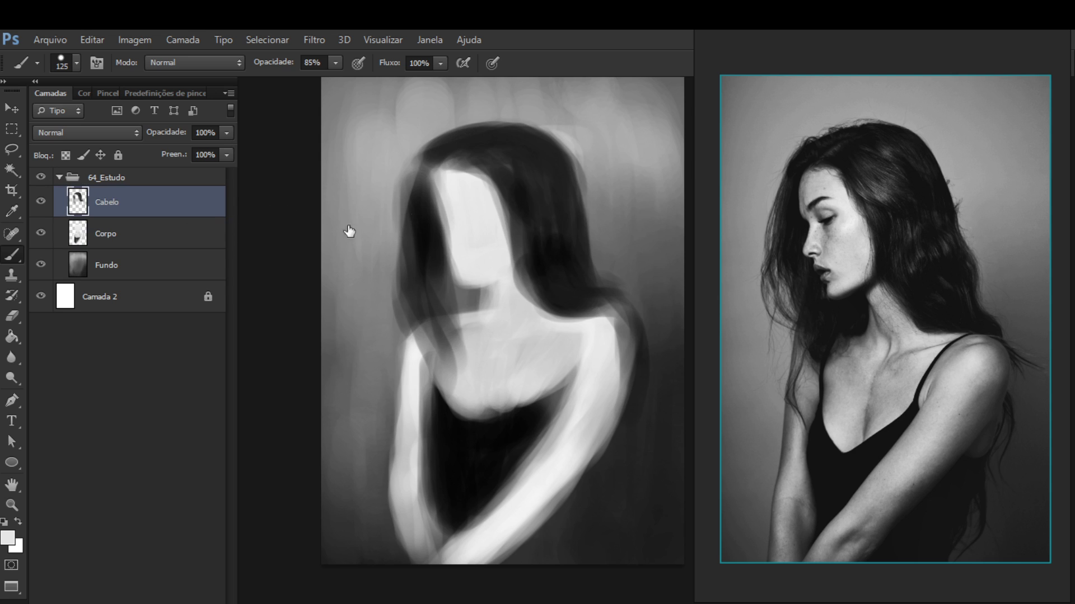
Move the Corpo layer above the Cabelo layer
click(168, 233)
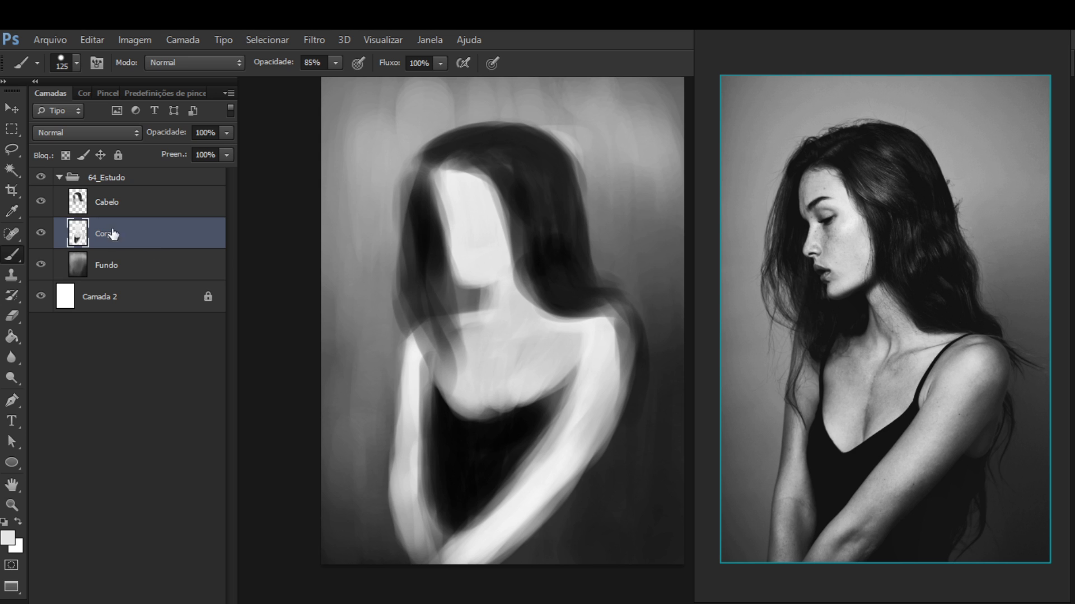
drag(113, 234, 131, 191)
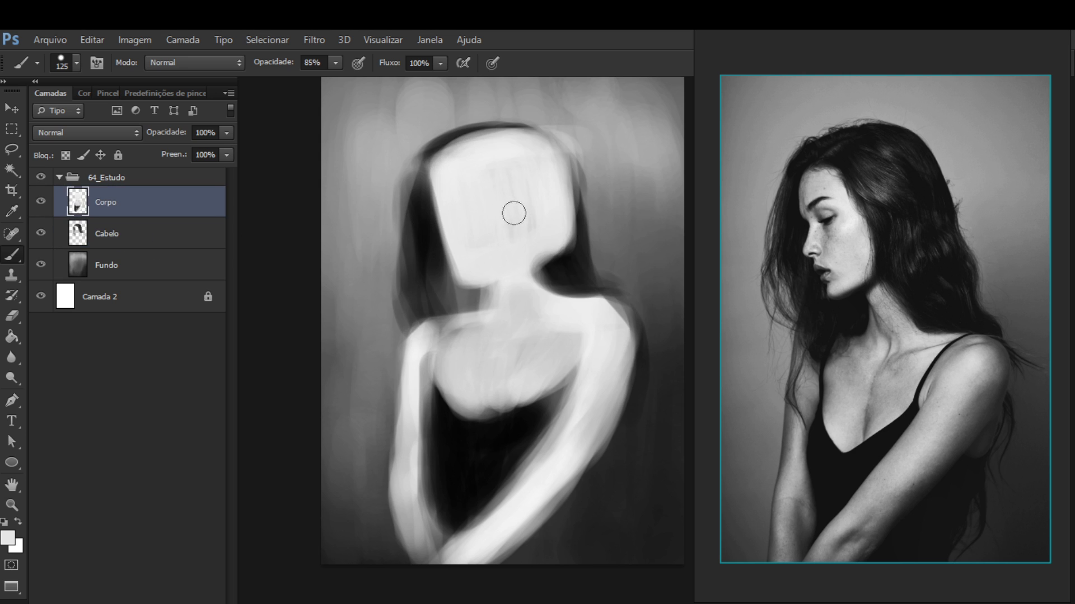
Erase the top and right side of the head on the Corpo layer with the eraser enlarged to 300 px, exposing the hair
key(e)
mouse_move(446, 163)
mouse_down()
mouse_move(488, 144)
mouse_move(538, 142)
mouse_move(452, 156)
mouse_move(448, 126)
mouse_move(469, 133)
mouse_move(465, 154)
mouse_move(444, 155)
mouse_move(559, 121)
mouse_move(413, 150)
mouse_move(526, 154)
mouse_move(454, 151)
mouse_move(499, 146)
mouse_move(413, 165)
mouse_move(555, 151)
mouse_move(542, 202)
mouse_move(559, 223)
mouse_move(572, 181)
mouse_move(550, 202)
mouse_move(572, 212)
mouse_move(490, 137)
mouse_move(550, 228)
mouse_move(535, 149)
mouse_move(550, 242)
mouse_move(547, 165)
mouse_move(531, 156)
mouse_move(552, 247)
mouse_move(551, 167)
mouse_move(566, 259)
mouse_move(547, 200)
mouse_move(549, 265)
mouse_move(524, 171)
mouse_move(550, 253)
mouse_move(534, 179)
mouse_move(484, 161)
mouse_move(517, 158)
mouse_move(552, 203)
mouse_move(481, 151)
mouse_move(532, 171)
mouse_move(559, 198)
mouse_move(541, 161)
mouse_move(557, 236)
mouse_move(536, 175)
mouse_move(547, 206)
mouse_move(497, 176)
mouse_move(554, 204)
mouse_move(530, 139)
mouse_move(454, 149)
mouse_move(496, 126)
mouse_up()
key(bracketright)
key(bracketright)
key(bracketright)
key(bracketright)
click(42, 235)
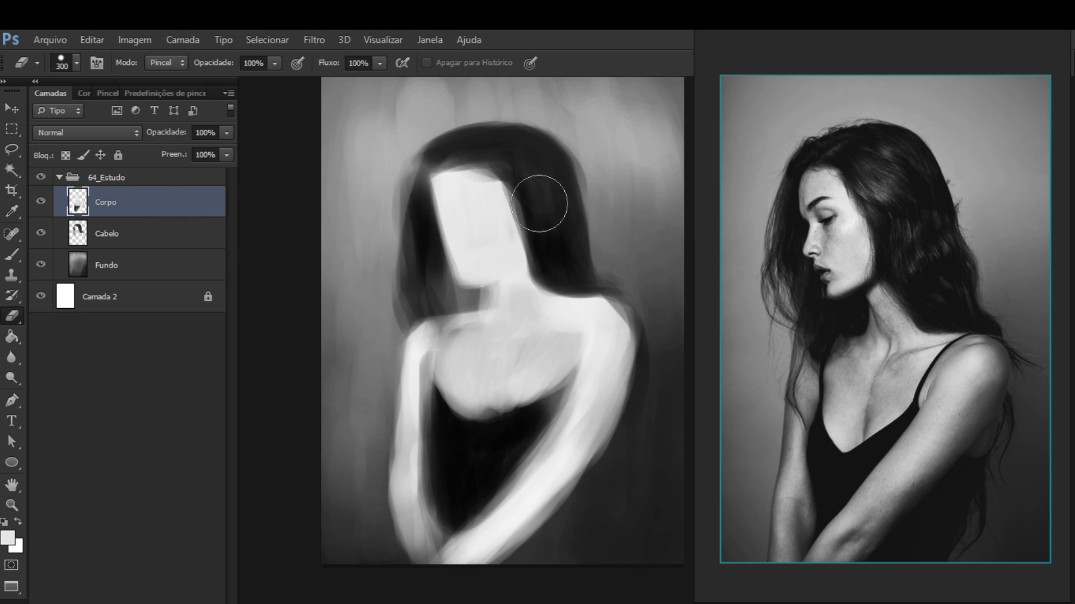
Extend the chin and jaw at the base of the face with the 100 px brush at 85% opacity
key(b)
key(bracketleft)
key(bracketleft)
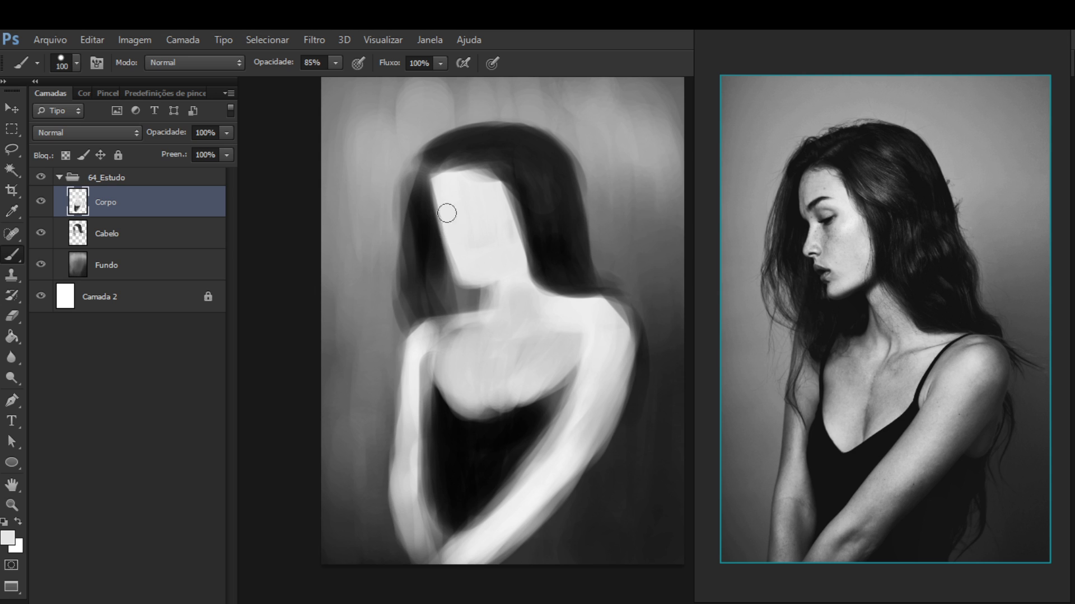
drag(461, 281, 487, 283)
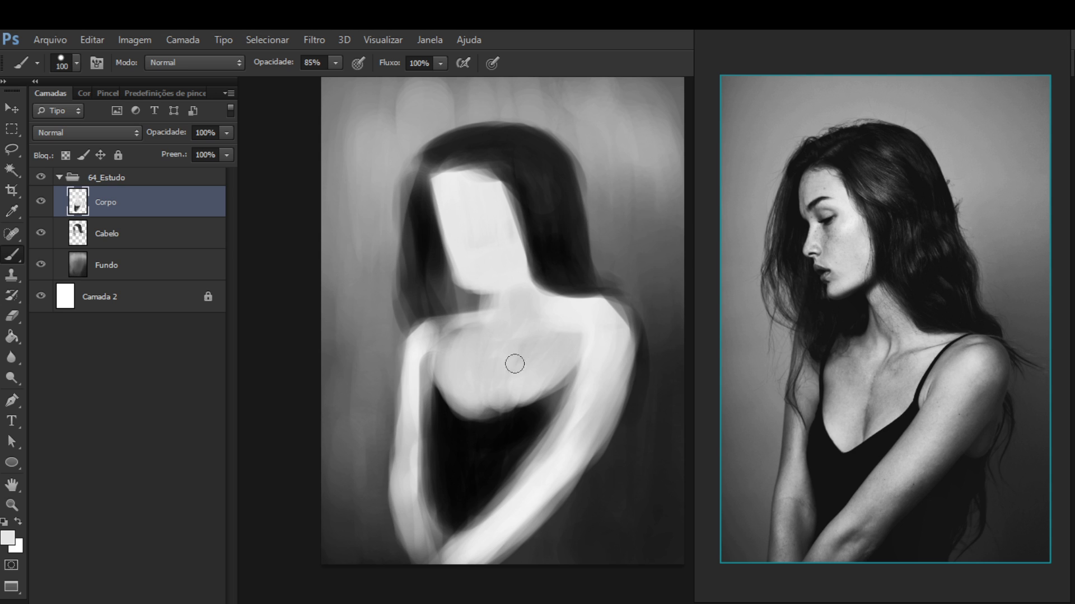
Sample the black of the dress and enlarge the brush to 150 px for painting the dress
alt+click(478, 439)
key(bracketright)
key(bracketright)
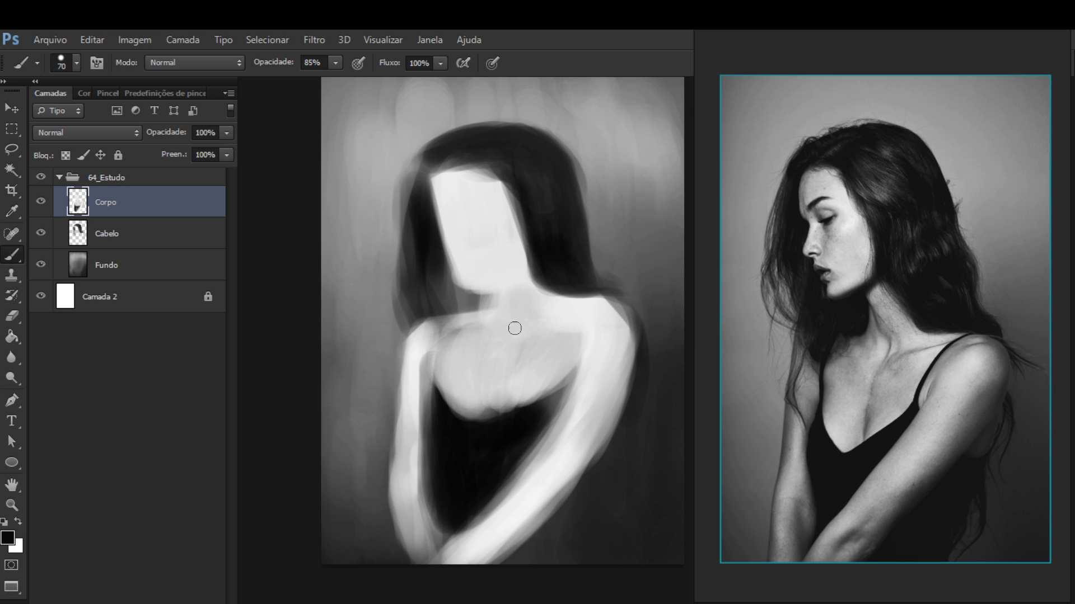
Paint grey strokes marking the centre of the chest, the collarbones and the shadow under the jaw with the 70 px brush
mouse_move(514, 328)
mouse_down()
mouse_move(495, 351)
mouse_move(498, 341)
mouse_move(477, 408)
mouse_up()
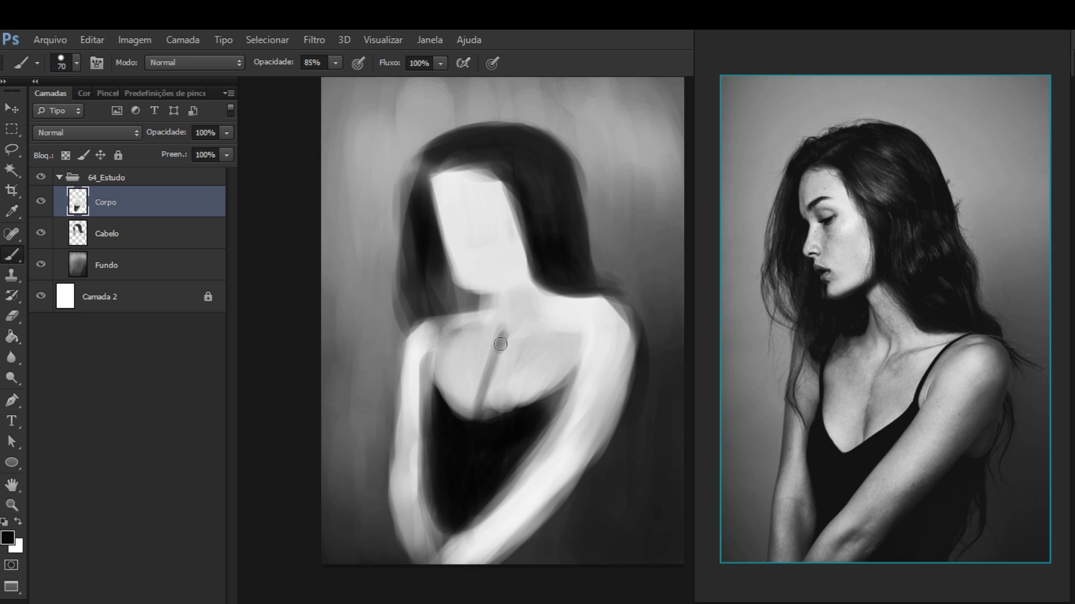
mouse_move(502, 322)
mouse_down()
mouse_move(553, 306)
mouse_move(487, 324)
mouse_move(504, 312)
mouse_move(539, 308)
mouse_move(492, 336)
mouse_move(483, 324)
mouse_move(524, 331)
mouse_up()
mouse_move(473, 330)
mouse_down()
mouse_move(553, 318)
mouse_move(490, 335)
mouse_up()
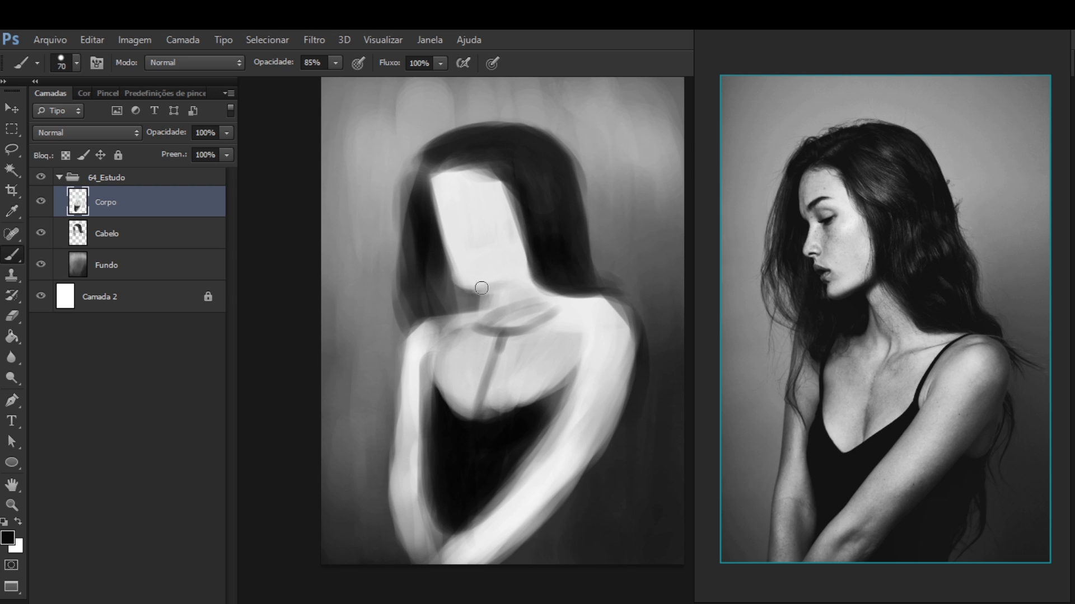
mouse_move(481, 288)
mouse_down()
mouse_move(497, 268)
mouse_move(524, 265)
mouse_up()
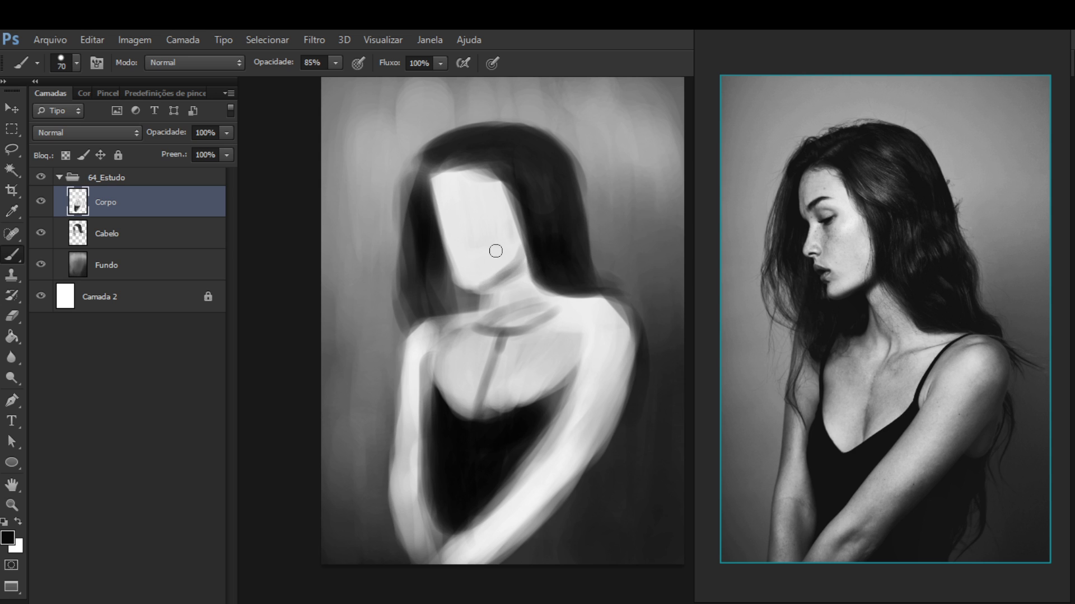
Sample the light skin tone and shape the nose, brow and forehead along the edge of the face
alt+click(500, 262)
click(444, 241)
alt+click(479, 232)
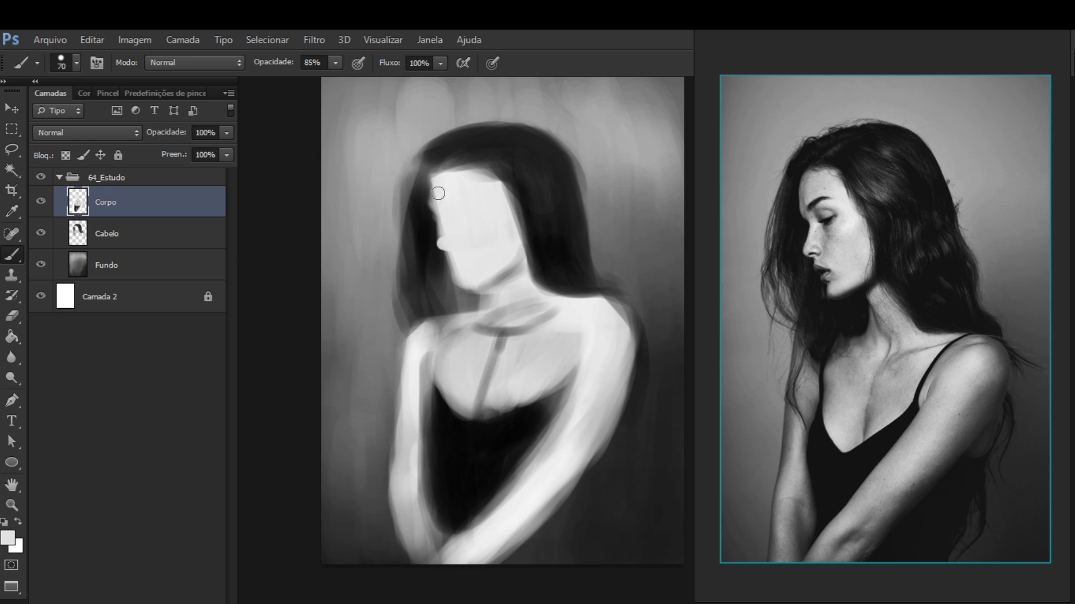
mouse_move(432, 183)
mouse_down()
mouse_move(447, 209)
mouse_move(436, 185)
mouse_move(436, 195)
mouse_move(455, 167)
mouse_move(432, 195)
mouse_move(468, 171)
mouse_up()
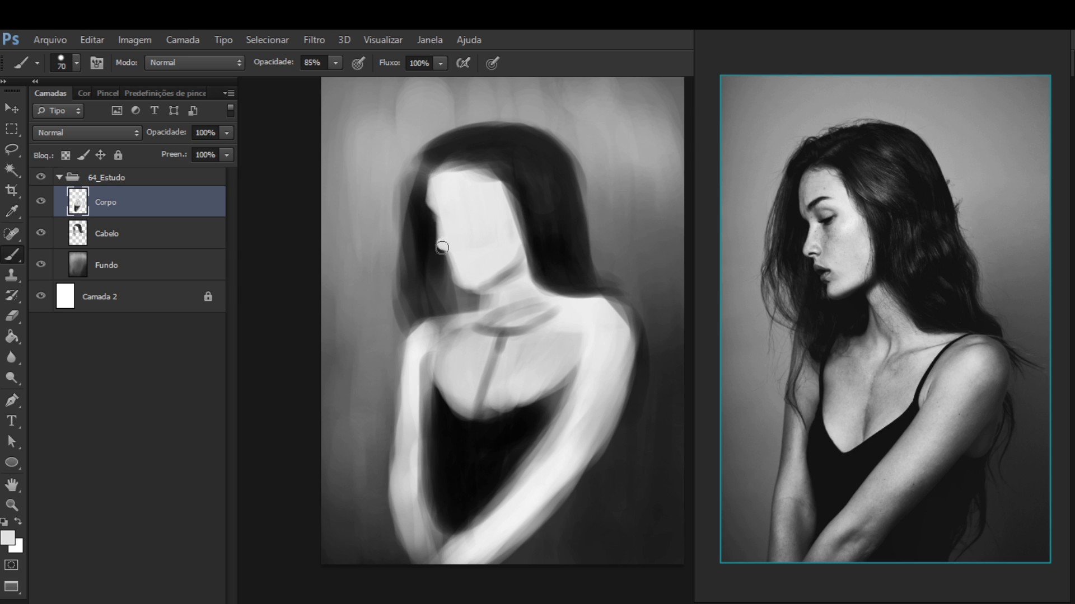
alt+click(470, 240)
alt+click(495, 286)
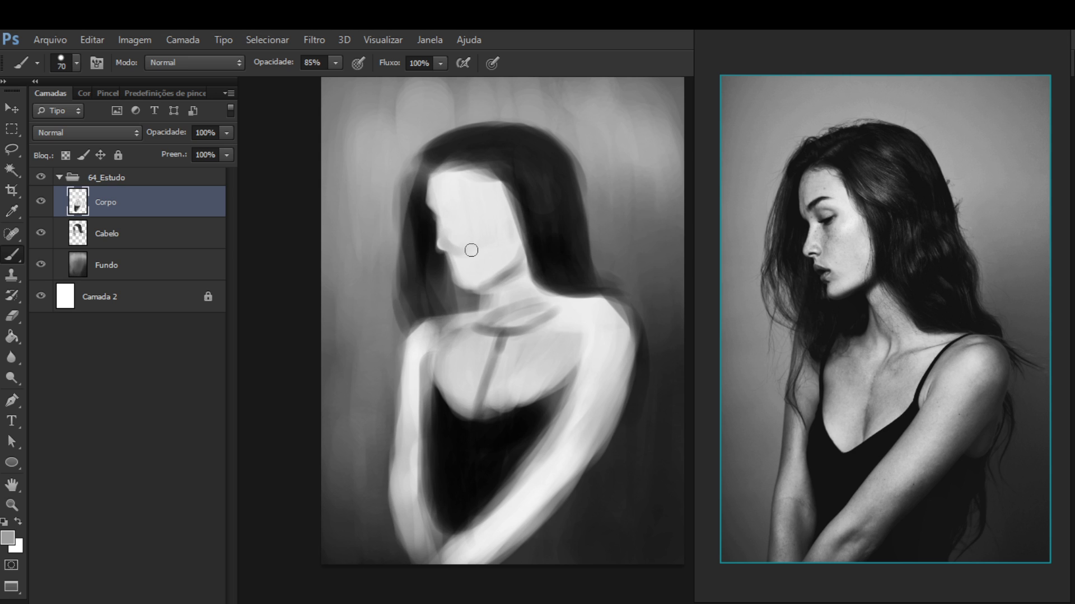
alt+click(470, 241)
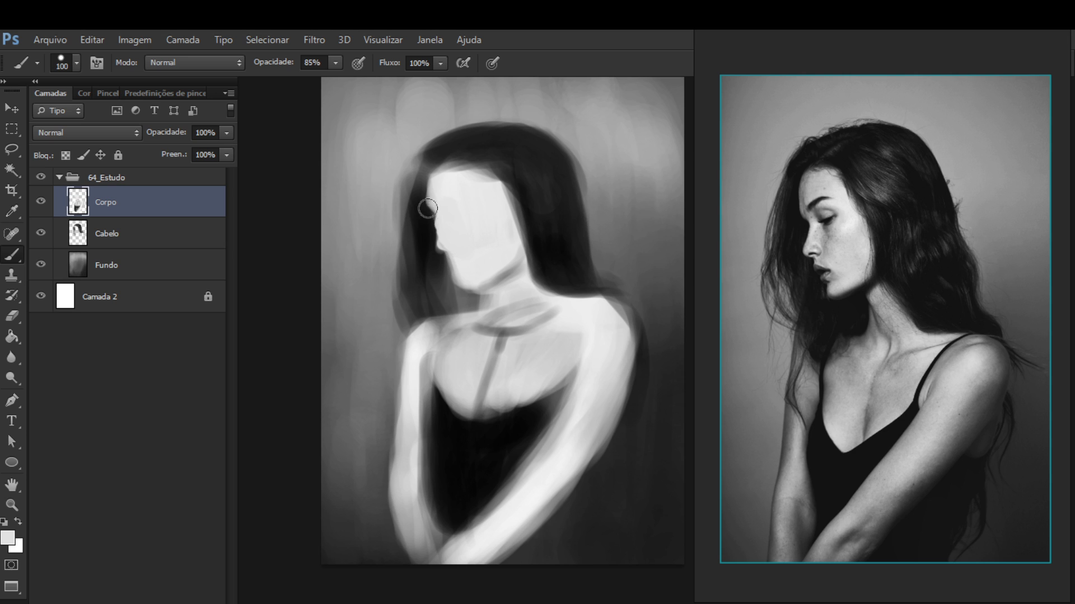
Clean up the face profile with the eraser reduced to 80 px and extend the forehead upward with the 100 px brush
key(e)
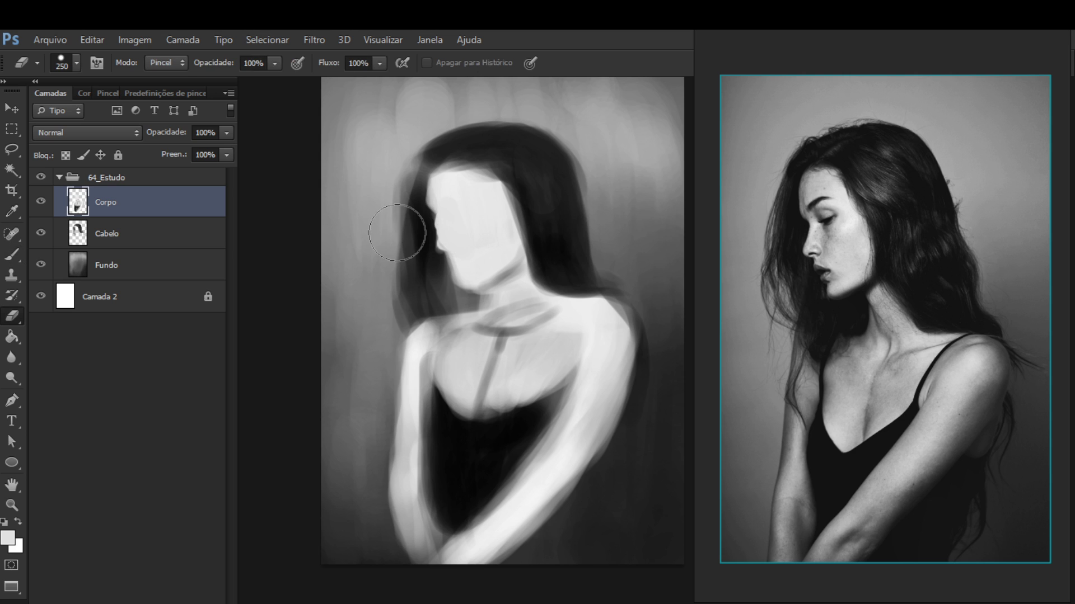
key(bracketleft)
key(bracketleft)
key(bracketleft)
key(bracketleft)
key(bracketleft)
key(bracketleft)
key(bracketleft)
mouse_move(427, 229)
mouse_down()
mouse_move(427, 216)
mouse_move(430, 231)
mouse_up()
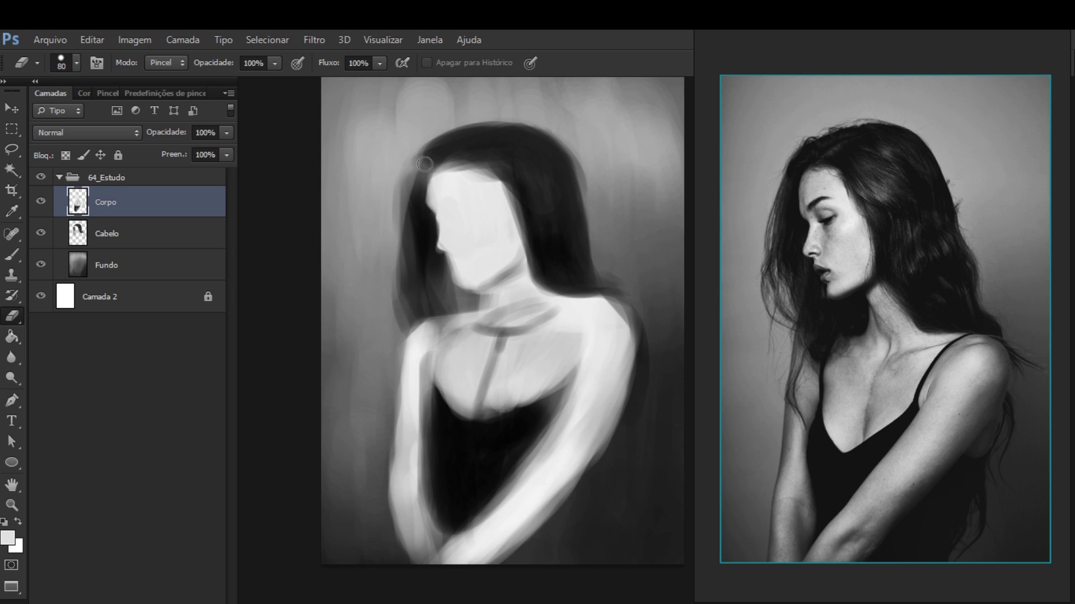
key(b)
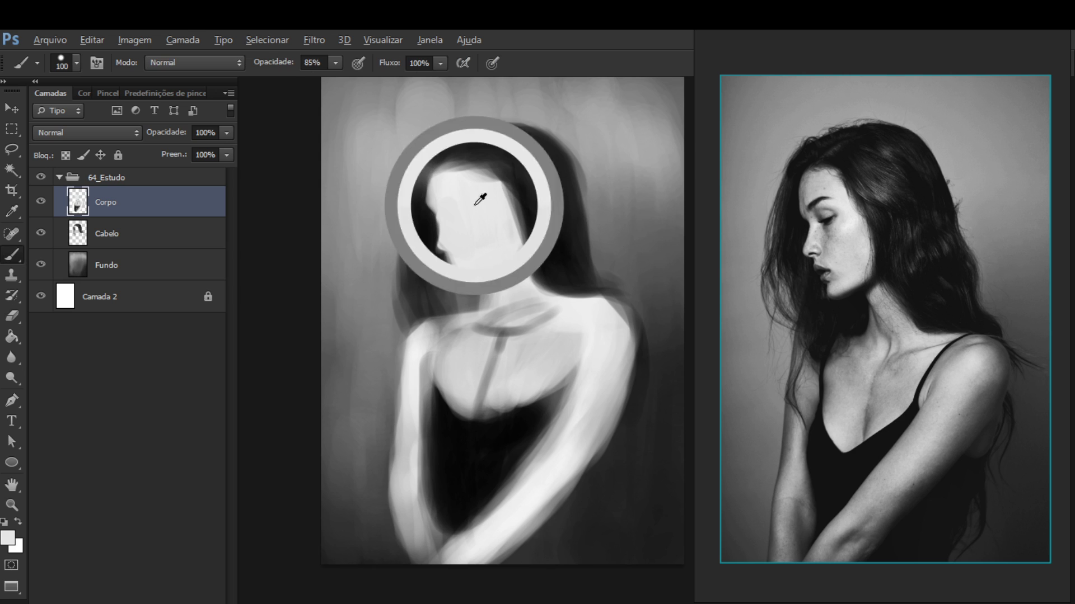
mouse_move(450, 188)
mouse_down()
mouse_move(474, 167)
mouse_move(501, 202)
mouse_move(460, 181)
mouse_move(467, 163)
mouse_move(442, 174)
mouse_move(491, 167)
mouse_move(483, 187)
mouse_move(514, 249)
mouse_move(494, 201)
mouse_move(499, 219)
mouse_move(487, 209)
mouse_move(469, 267)
mouse_move(499, 264)
mouse_move(452, 239)
mouse_up()
Move the Cabelo layer above Corpo, erase the hair covering the forehead and profile, and darken the hair beside the face
click(180, 247)
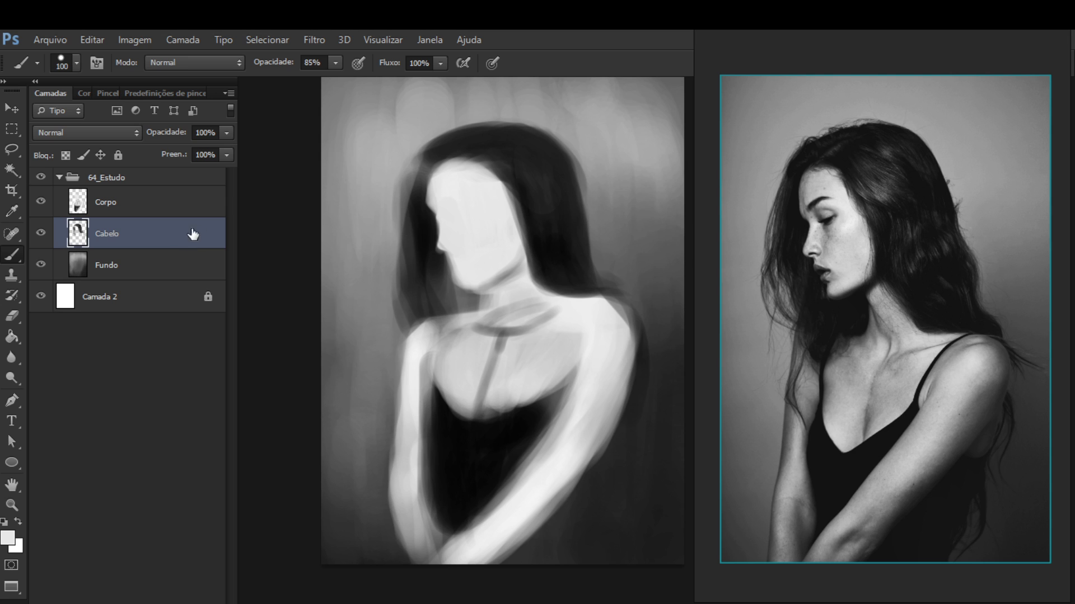
mouse_move(186, 237)
mouse_down()
mouse_move(189, 205)
mouse_move(196, 212)
mouse_move(173, 204)
mouse_move(186, 199)
mouse_up()
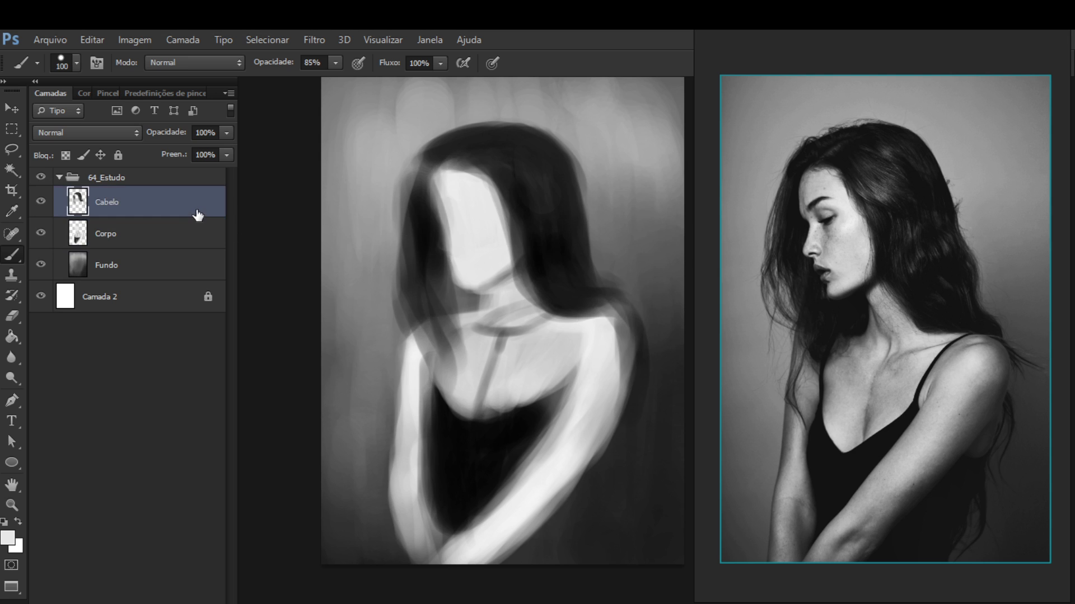
key(e)
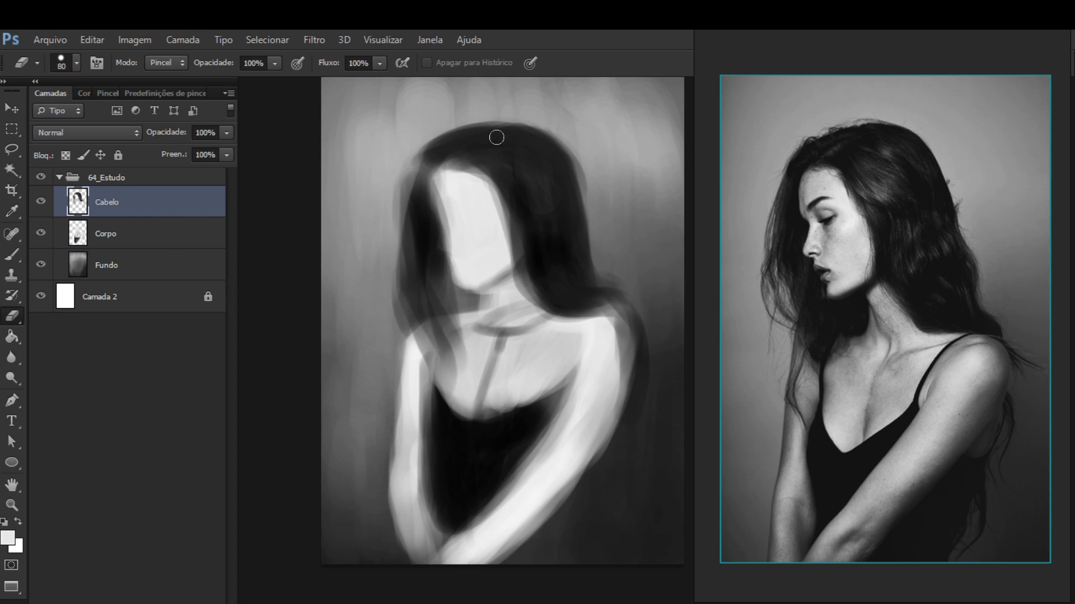
key(bracketright)
mouse_move(450, 165)
mouse_down()
mouse_move(484, 190)
mouse_move(505, 180)
mouse_move(492, 164)
mouse_move(442, 164)
mouse_move(473, 157)
mouse_move(486, 165)
mouse_move(465, 171)
mouse_move(498, 191)
mouse_move(460, 248)
mouse_move(441, 182)
mouse_move(452, 201)
mouse_move(438, 186)
mouse_move(429, 226)
mouse_move(430, 201)
mouse_move(442, 267)
mouse_move(431, 195)
mouse_move(451, 281)
mouse_move(438, 219)
mouse_move(446, 251)
mouse_move(427, 254)
mouse_move(425, 276)
mouse_move(427, 231)
mouse_move(431, 274)
mouse_move(432, 229)
mouse_move(436, 256)
mouse_move(428, 244)
mouse_move(421, 343)
mouse_move(417, 279)
mouse_up()
key(b)
alt+click(428, 240)
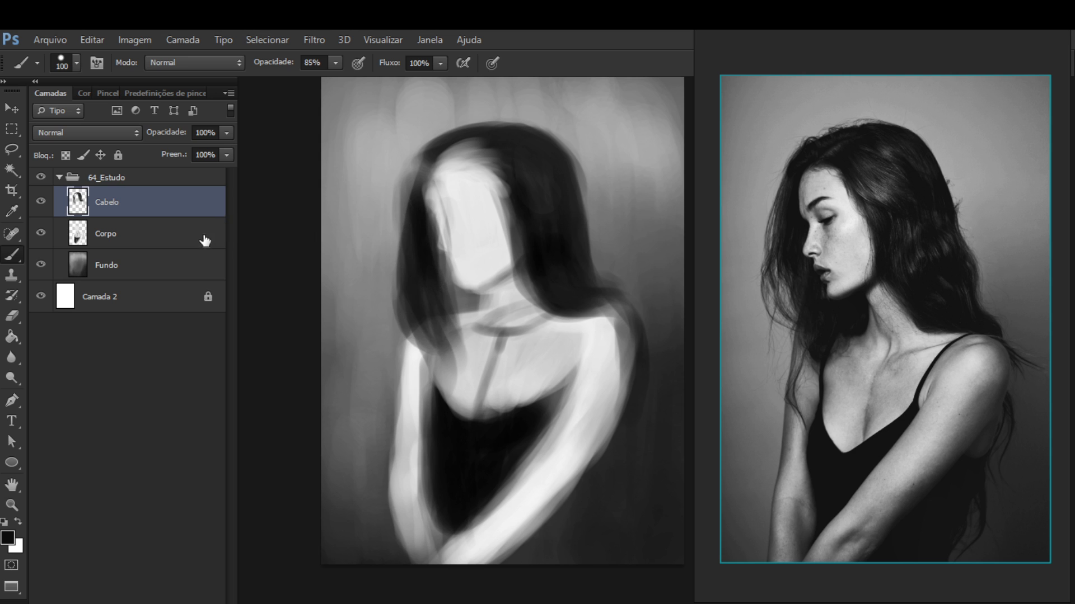
Move the Corpo layer back above Cabelo and merge the two layers
mouse_move(205, 240)
mouse_down()
mouse_move(173, 223)
mouse_move(199, 193)
mouse_up()
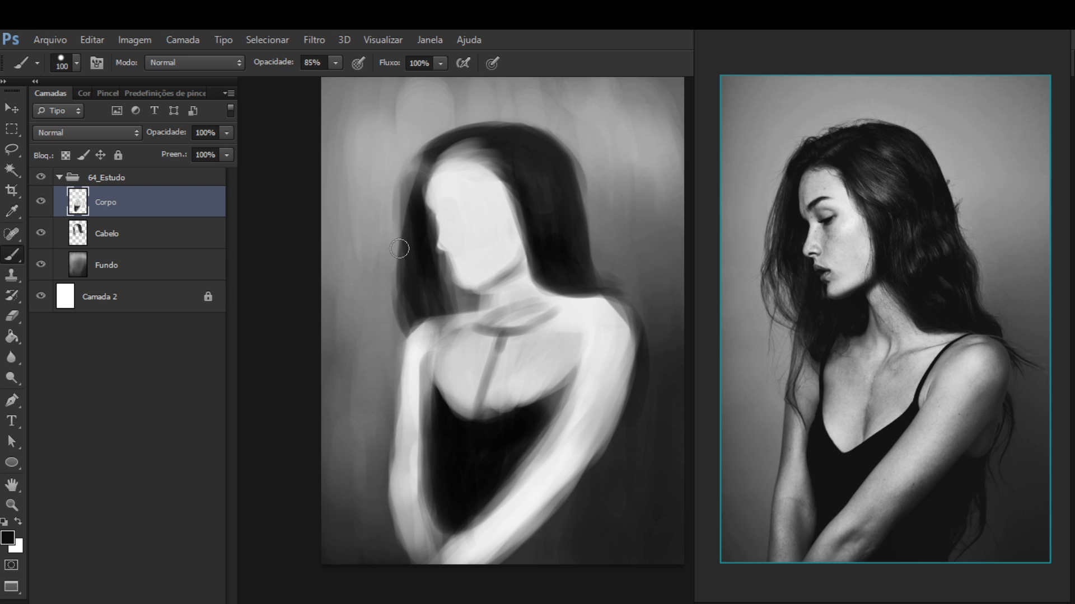
ctrl+click(191, 236)
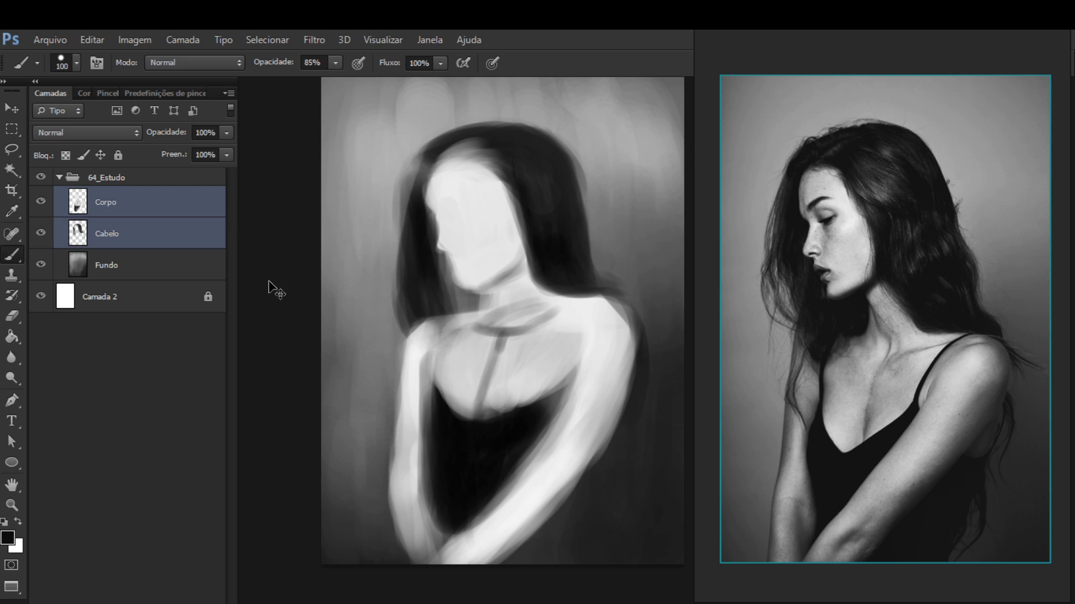
key(ctrl+e)
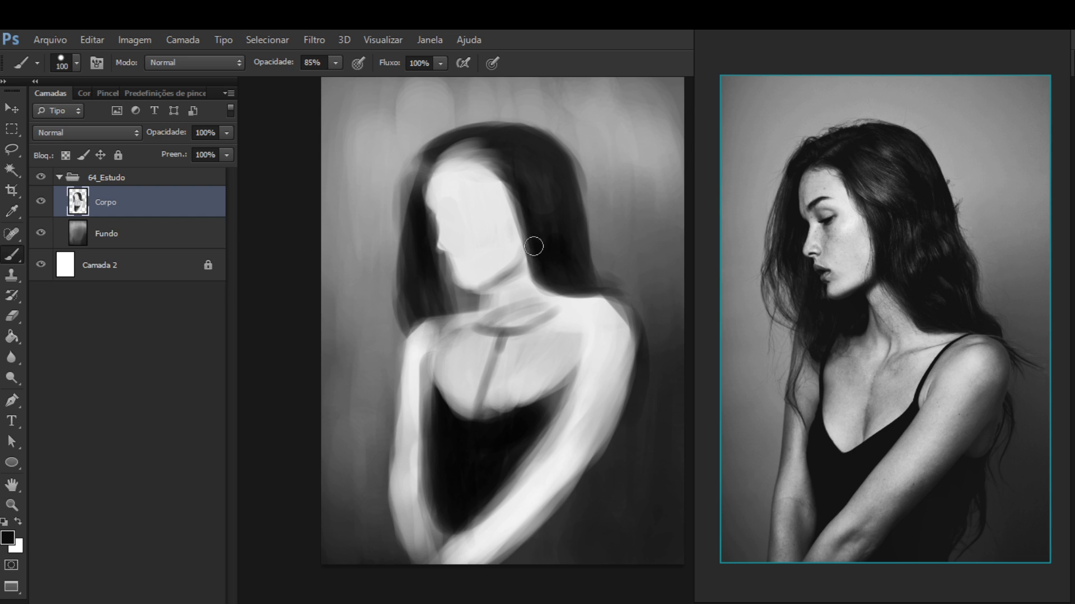
Sample the dark hair tone and paint strands falling over the shoulder on the face's side
alt+click(416, 263)
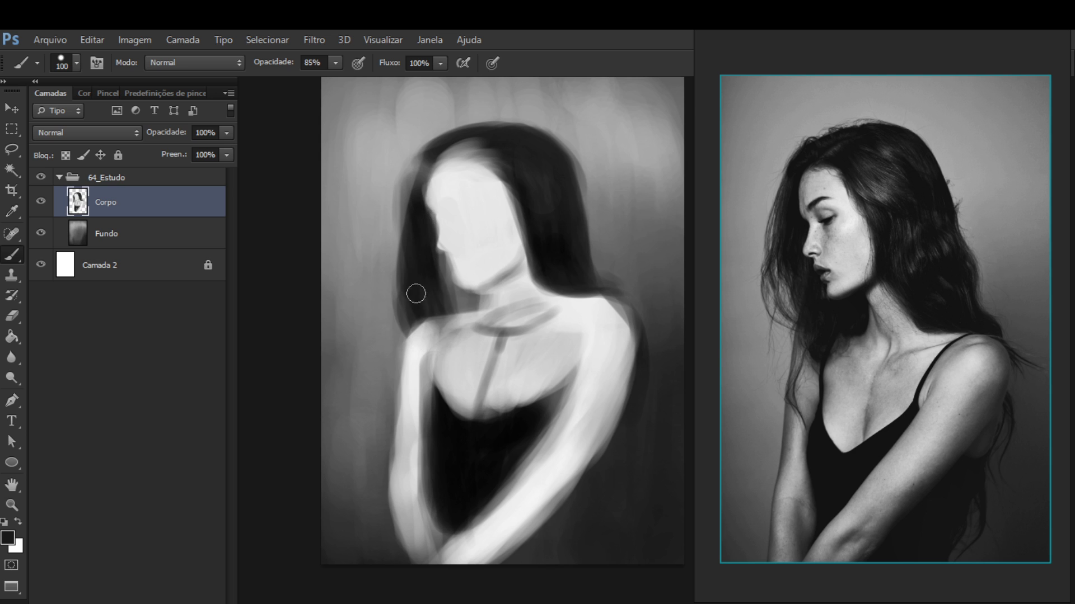
mouse_move(422, 340)
mouse_down()
mouse_move(427, 319)
mouse_move(449, 354)
mouse_move(439, 342)
mouse_up()
Trim the outer contour of the hair around the head with the 200 px eraser, lowering its opacity to 75%
key(e)
drag(391, 273, 383, 338)
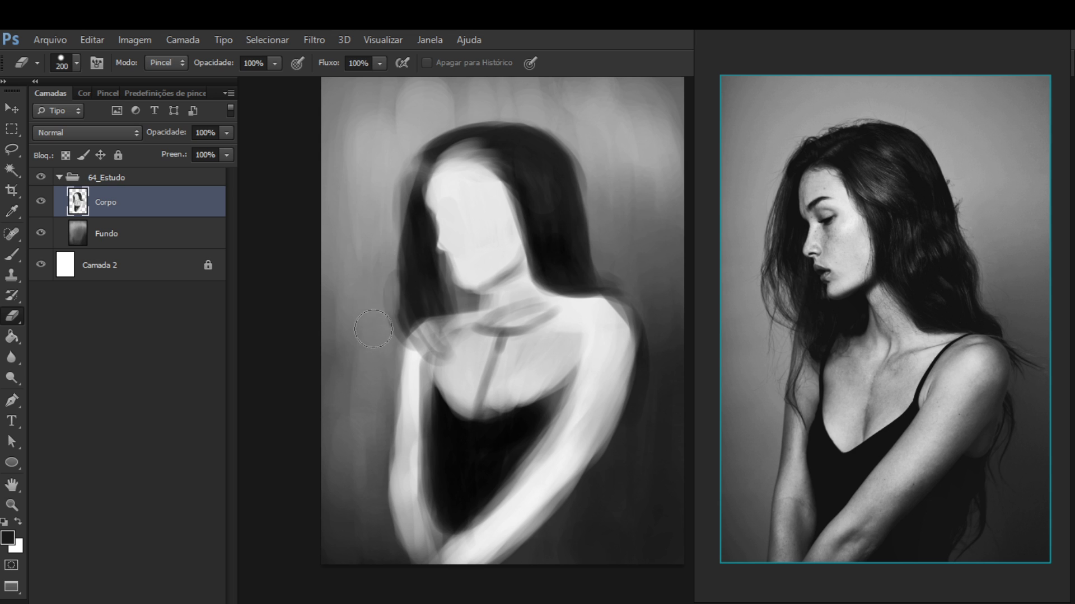
mouse_move(385, 338)
mouse_down()
mouse_move(378, 311)
mouse_move(375, 269)
mouse_up()
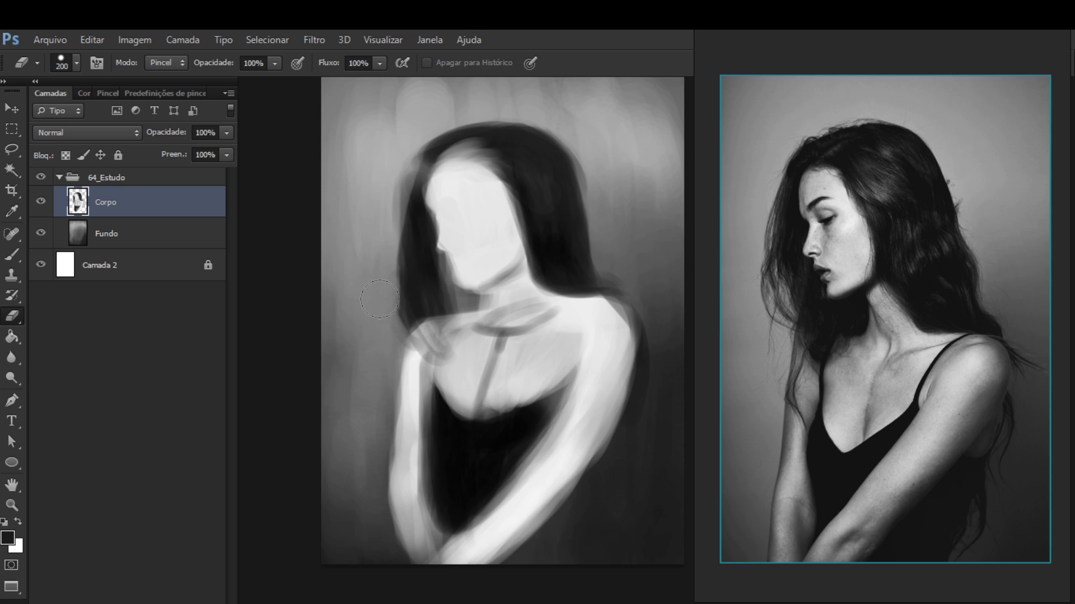
drag(399, 162, 377, 227)
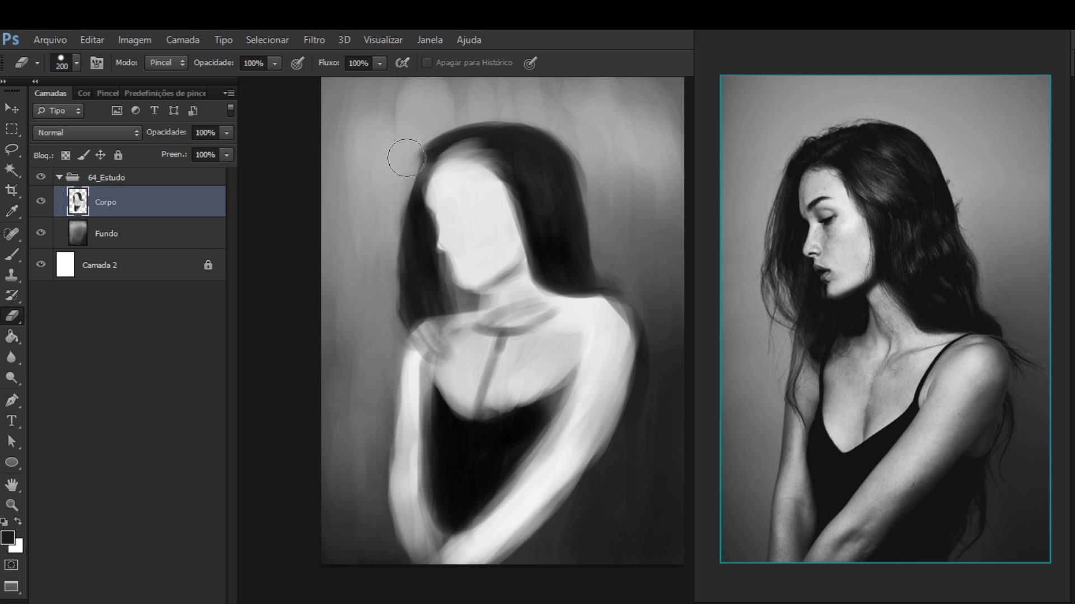
mouse_move(407, 158)
mouse_down()
mouse_move(379, 220)
mouse_move(452, 116)
mouse_move(545, 113)
mouse_up()
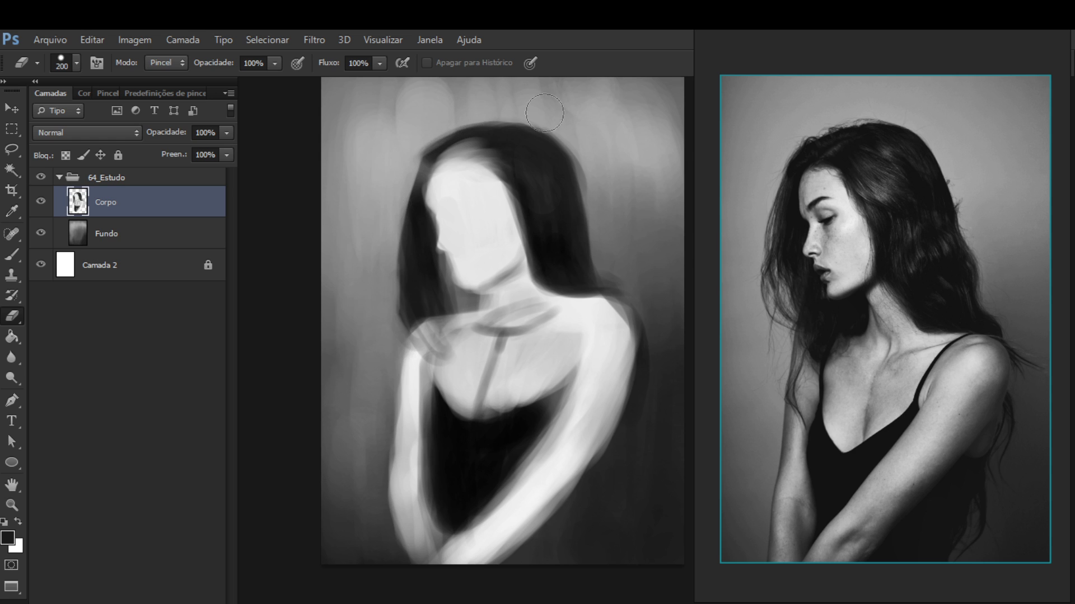
drag(425, 132, 546, 113)
mouse_move(400, 168)
mouse_down()
mouse_move(496, 106)
mouse_move(423, 140)
mouse_move(576, 152)
mouse_move(596, 186)
mouse_move(578, 142)
mouse_move(590, 200)
mouse_move(585, 150)
mouse_move(498, 300)
mouse_up()
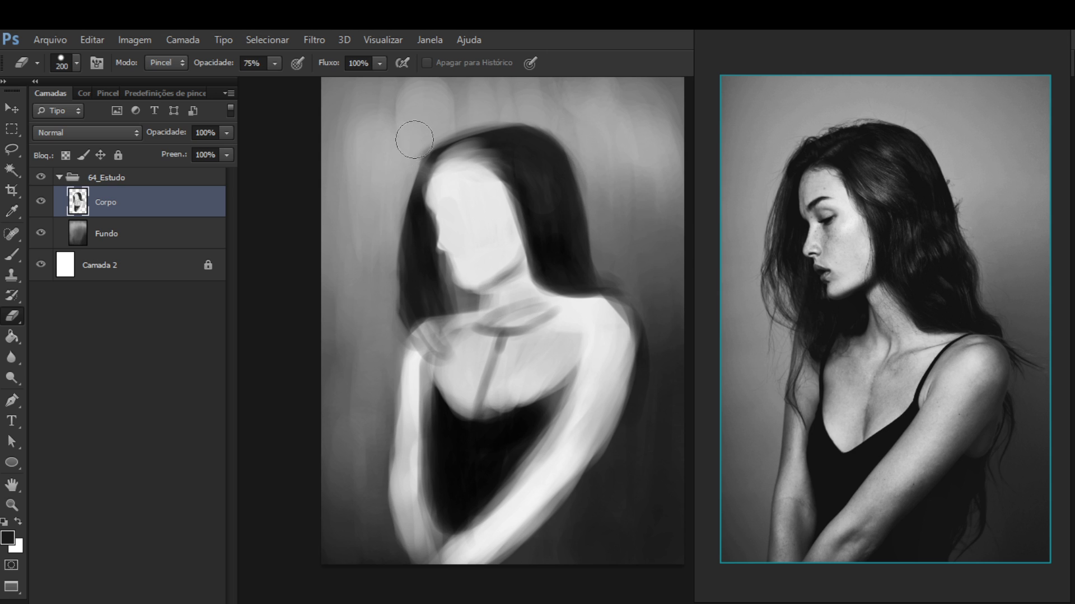
mouse_move(404, 161)
mouse_down()
mouse_move(487, 108)
mouse_move(412, 144)
mouse_move(522, 116)
mouse_move(480, 114)
mouse_move(569, 123)
mouse_move(491, 124)
mouse_move(545, 116)
mouse_move(507, 117)
mouse_move(577, 146)
mouse_move(491, 112)
mouse_move(582, 160)
mouse_move(513, 112)
mouse_move(588, 192)
mouse_move(562, 132)
mouse_move(595, 233)
mouse_up()
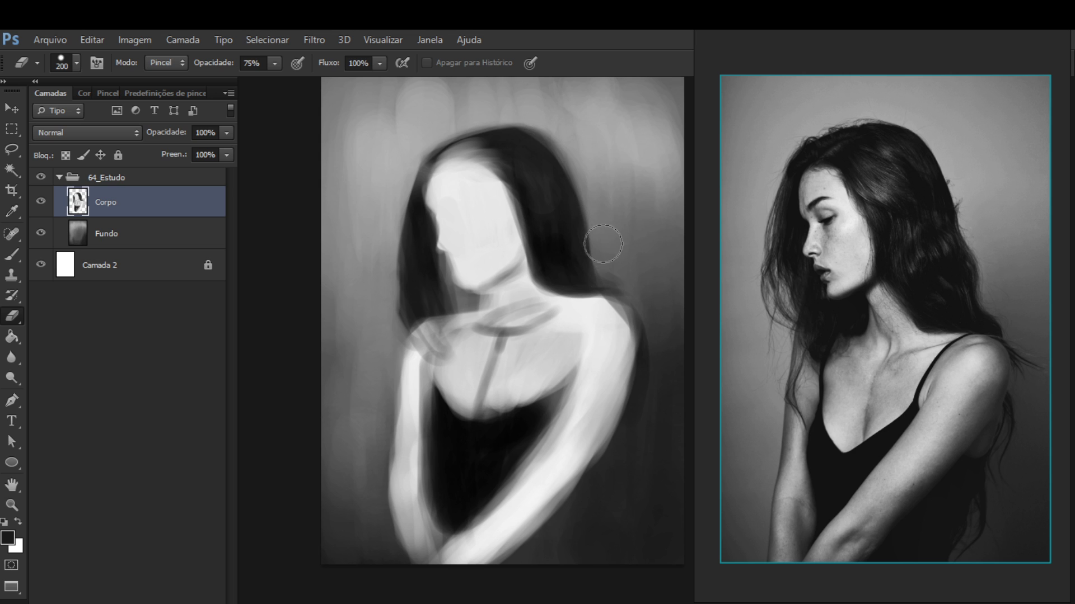
Sample dark tones from the hair and paint the hairline beside the forehead and cheek with the 100 px brush
key(b)
alt+click(547, 182)
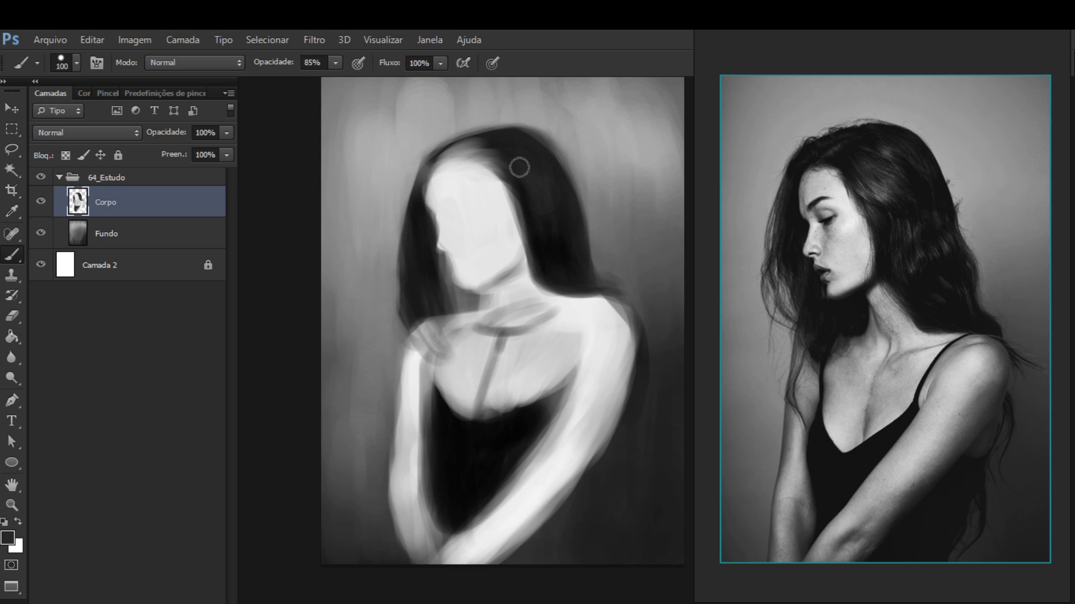
mouse_move(494, 164)
mouse_down()
mouse_move(534, 230)
mouse_move(532, 246)
mouse_up()
alt+click(566, 251)
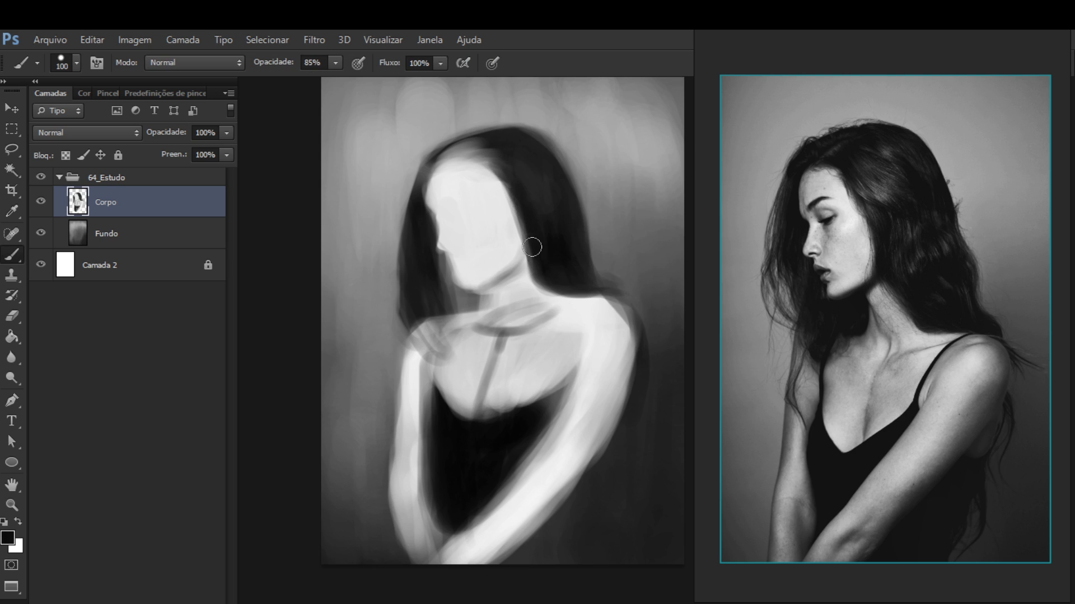
drag(519, 209, 514, 227)
Sample the light face tone and smooth the chin and jaw with the brush enlarged to 125 px
key(bracketright)
alt+click(489, 229)
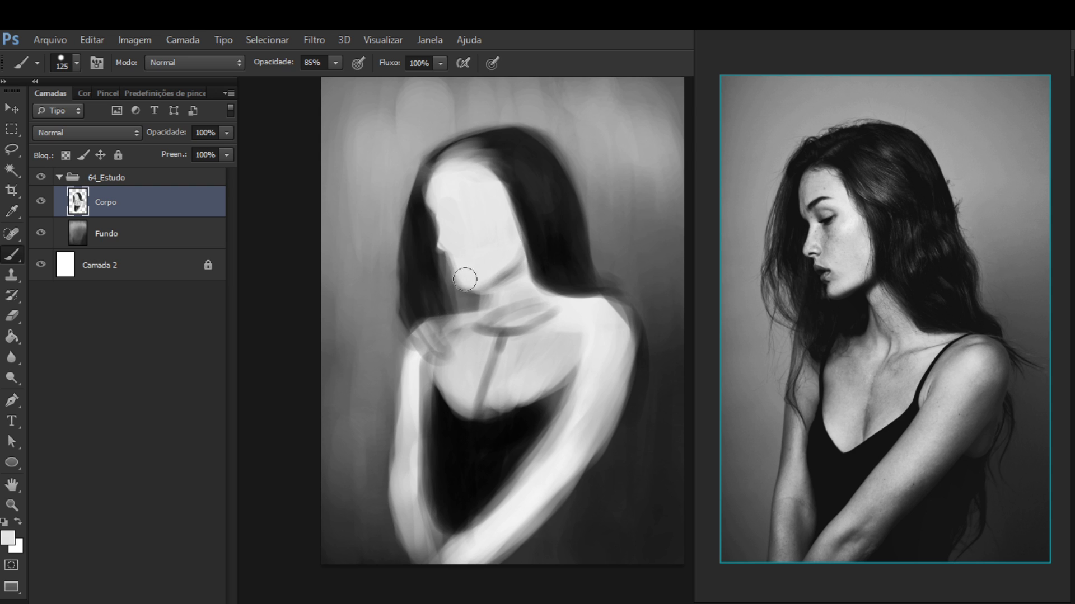
mouse_move(465, 279)
mouse_down()
mouse_move(529, 256)
mouse_move(466, 259)
mouse_move(497, 258)
mouse_up()
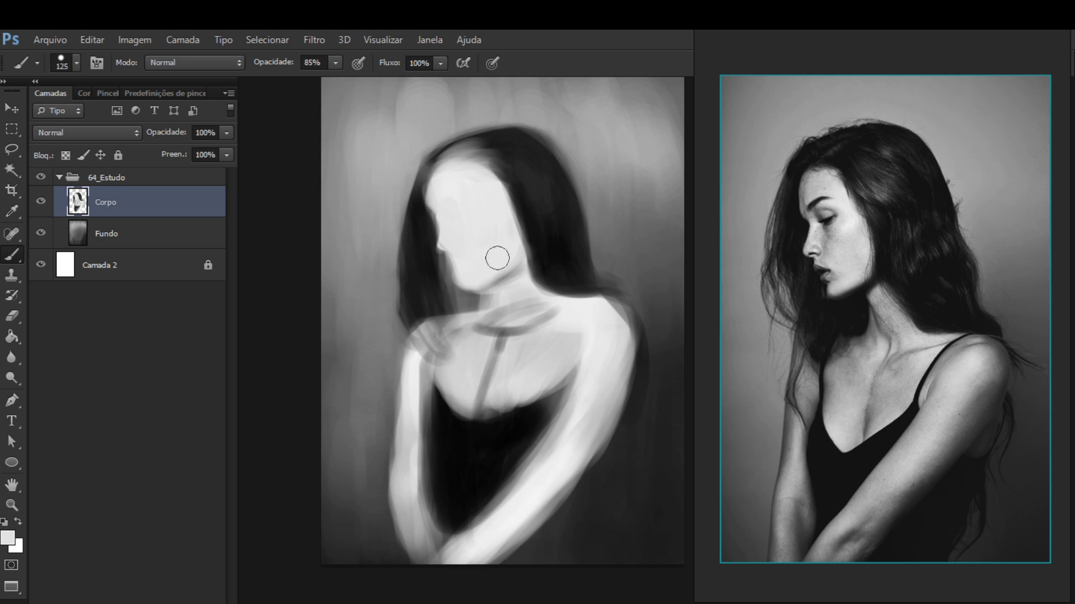
Darken the ends of the hair hanging in front of the face with black, down to the shoulder
alt+click(583, 250)
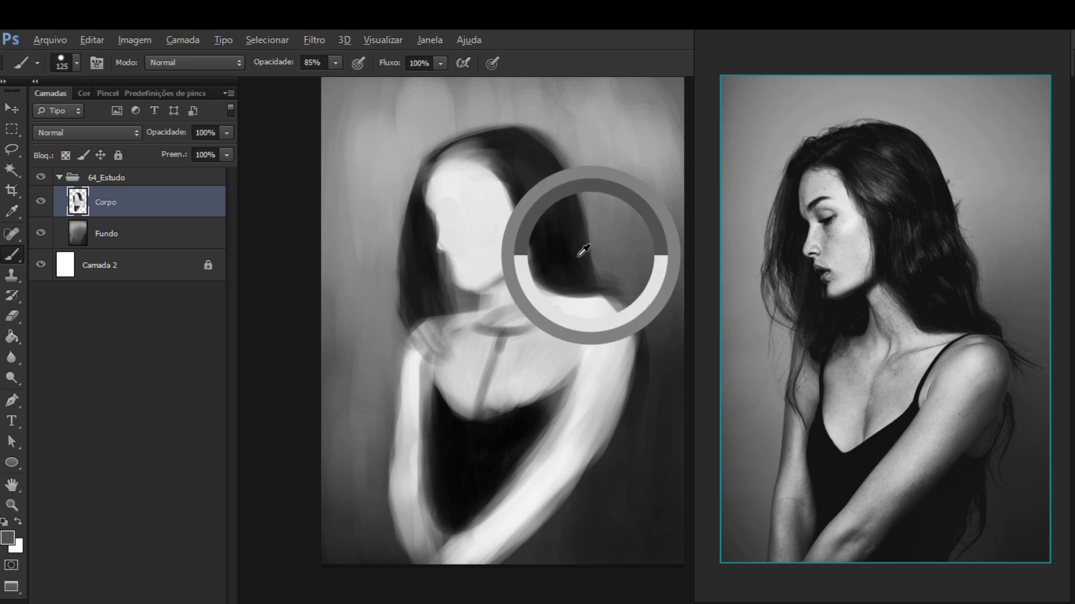
mouse_move(431, 282)
mouse_down()
mouse_move(420, 308)
mouse_move(433, 285)
mouse_move(426, 268)
mouse_move(436, 278)
mouse_move(418, 270)
mouse_move(412, 345)
mouse_move(410, 291)
mouse_move(455, 347)
mouse_up()
key(d)
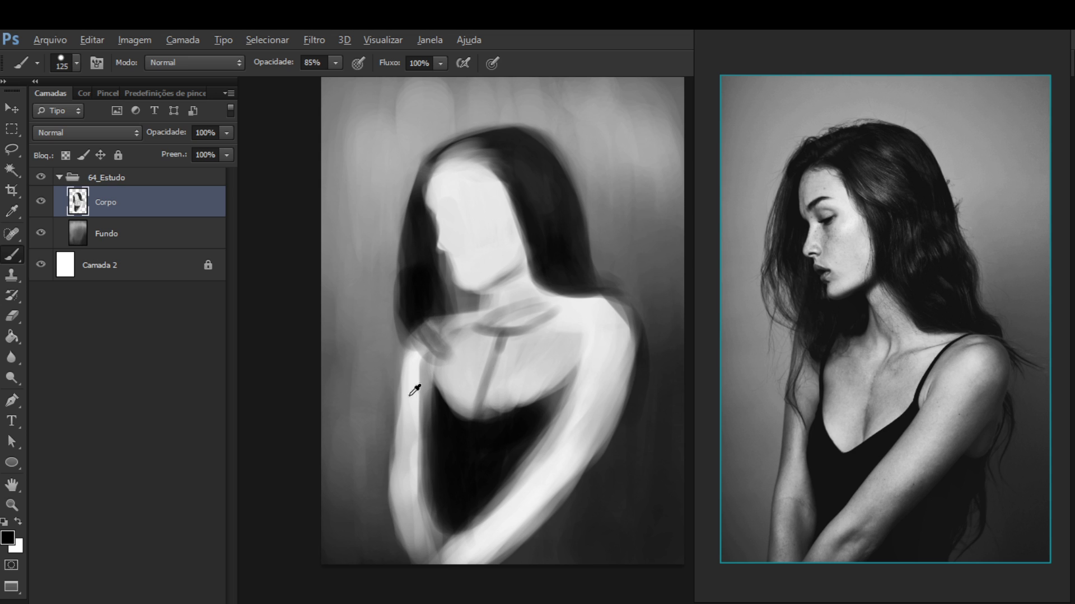
Rework the narrow shoulder and upper arm below the hair ends with sampled light skin and grey tones
alt+click(411, 394)
mouse_move(413, 377)
mouse_down()
mouse_move(417, 424)
mouse_move(412, 377)
mouse_up()
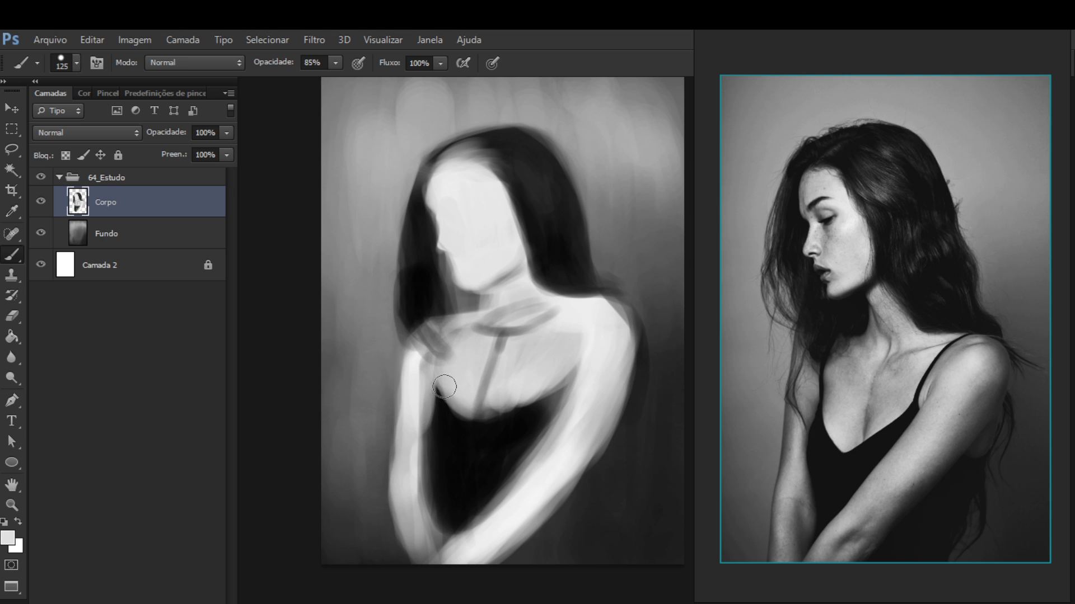
alt+click(438, 355)
mouse_move(413, 408)
mouse_down()
mouse_move(437, 350)
mouse_move(420, 348)
mouse_up()
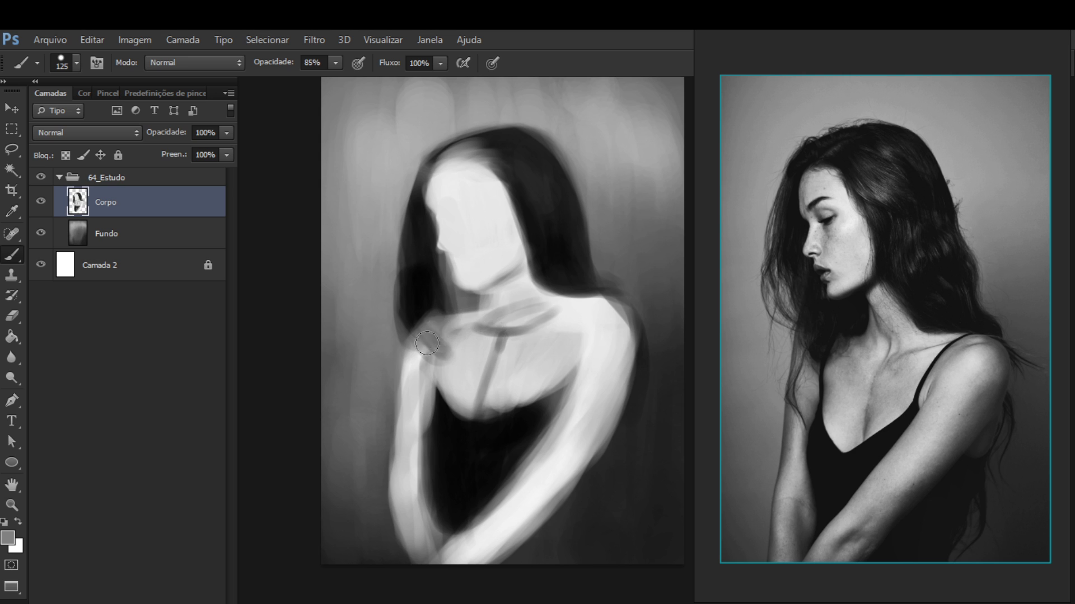
Paint a grey band along the collarbones from one shoulder to the other with the 125 px brush
mouse_move(487, 330)
mouse_down()
mouse_move(423, 324)
mouse_move(509, 324)
mouse_up()
mouse_move(575, 334)
mouse_down()
mouse_move(464, 331)
mouse_move(576, 333)
mouse_move(505, 336)
mouse_up()
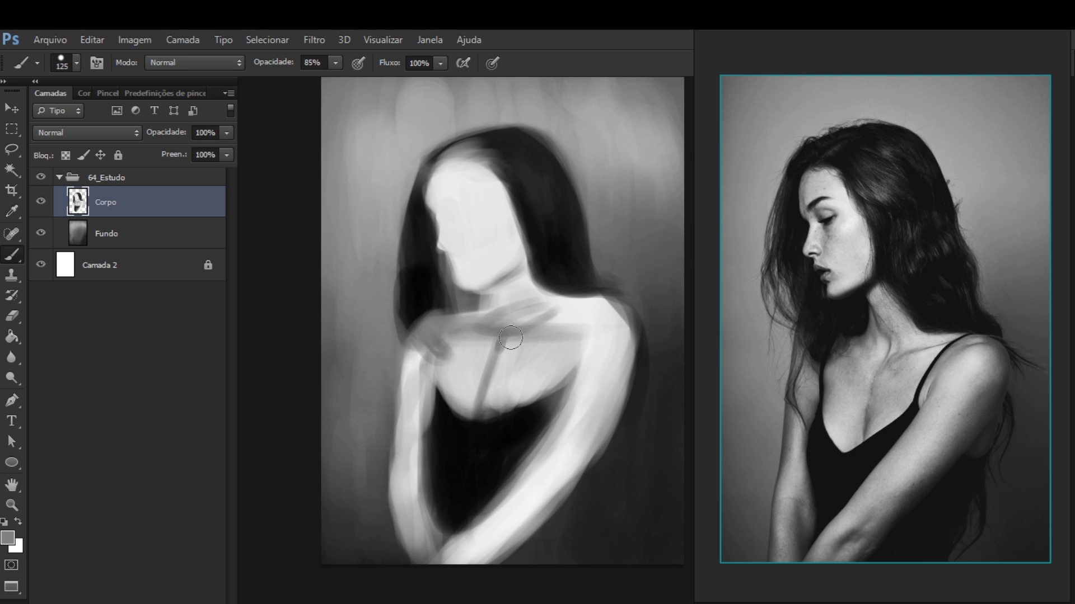
mouse_move(430, 340)
mouse_down()
mouse_move(627, 318)
mouse_move(552, 333)
mouse_move(629, 315)
mouse_up()
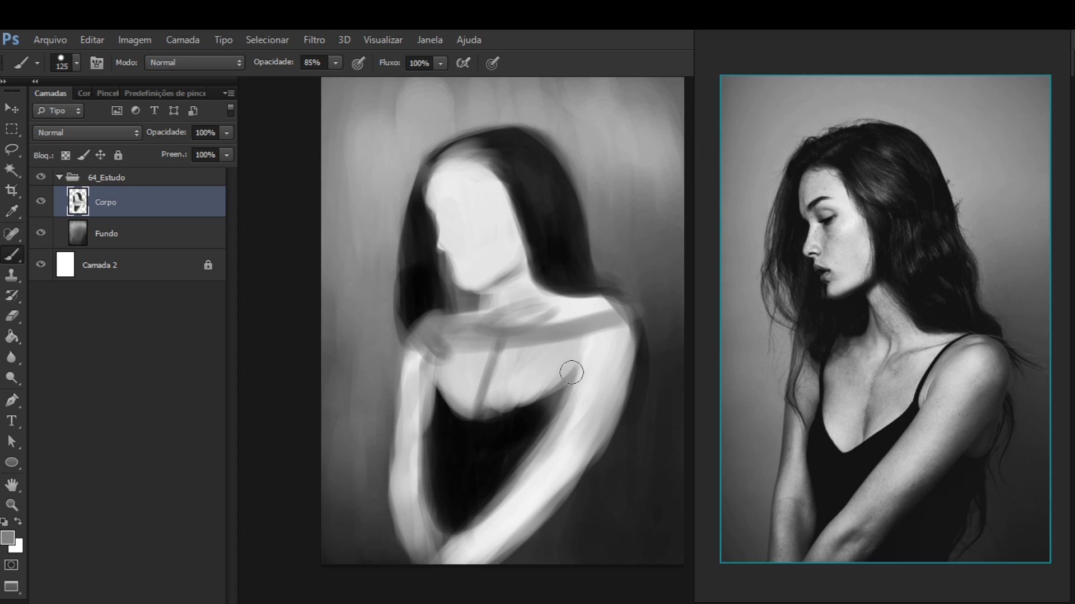
Stretch the figure on the Corpo layer to 105.68% width and 103.11% height, adjusting its vertical position
key(ctrl+t)
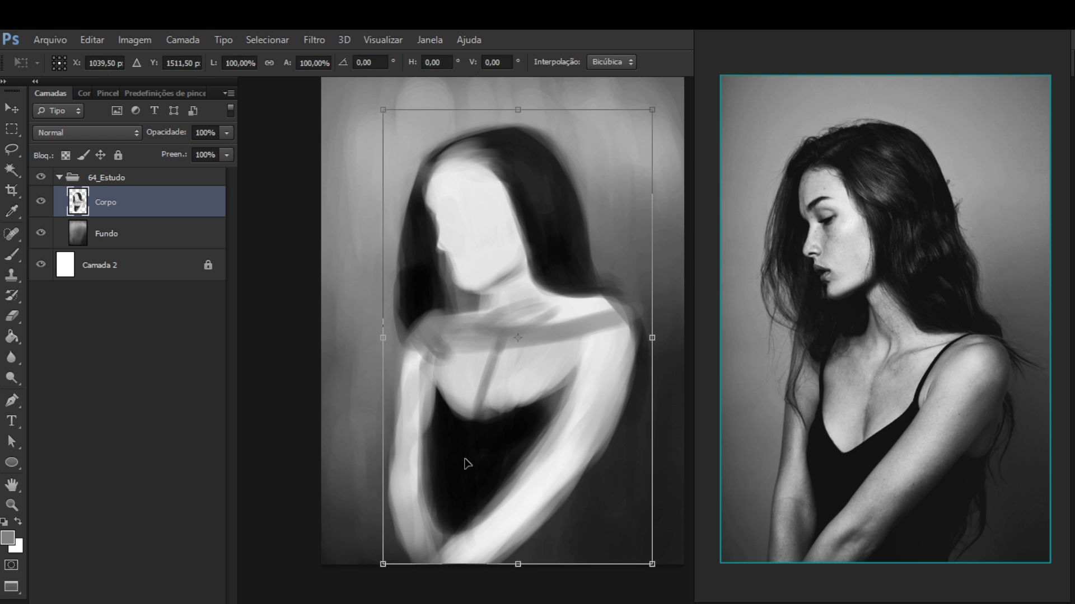
drag(517, 567, 518, 578)
key(shift+Up)
key(shift+Up)
key(shift+Up)
key(shift+Up)
key(shift+Up)
key(shift+Up)
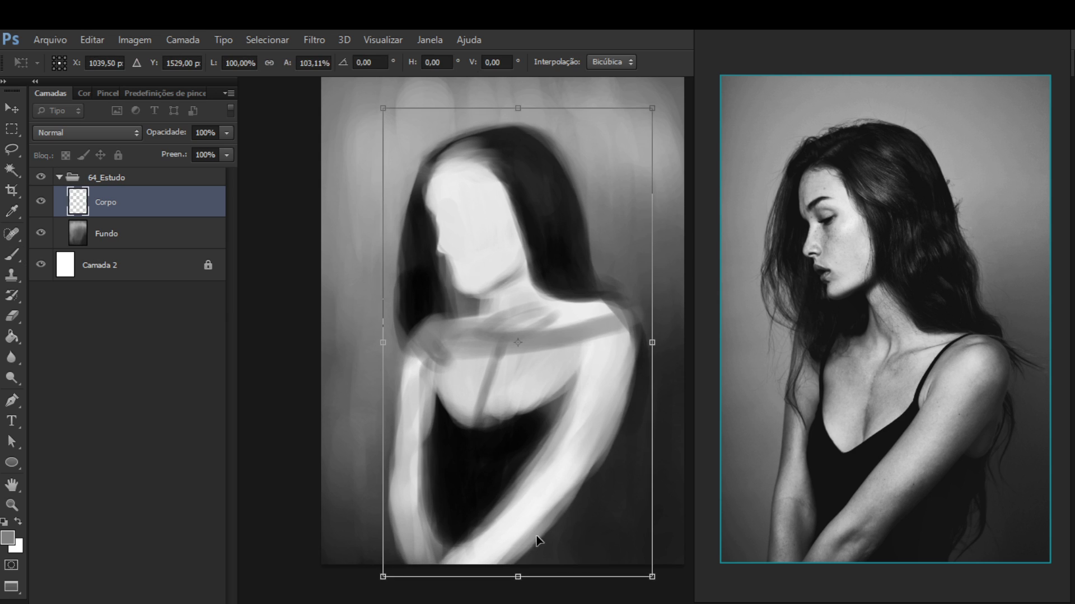
key(shift+Down)
key(shift+Down)
key(shift+Down)
key(shift+Down)
key(shift+Down)
key(shift+Down)
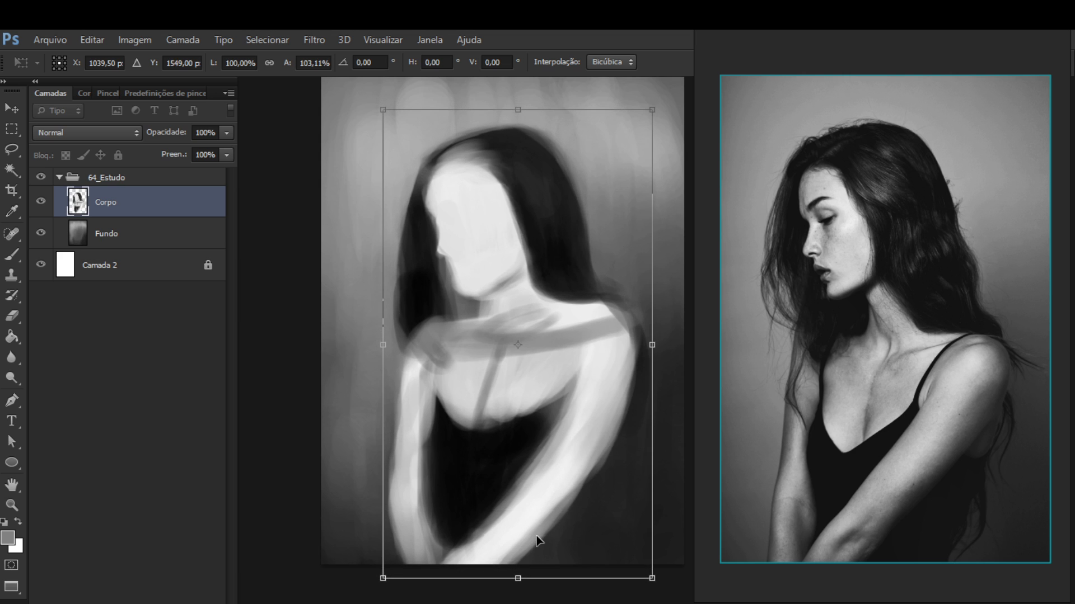
drag(664, 350, 666, 350)
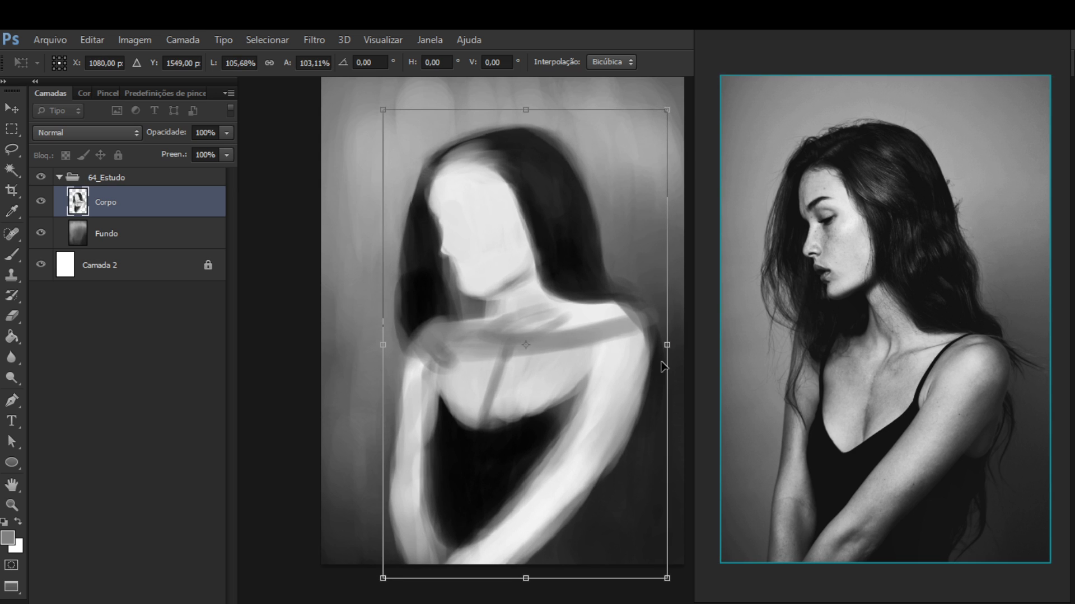
key(Return)
Sample black from the front hair and extend the hair below the chin toward the shoulder with the 125 px brush
key(b)
mouse_move(584, 397)
mouse_down()
mouse_move(566, 430)
mouse_move(570, 421)
mouse_up()
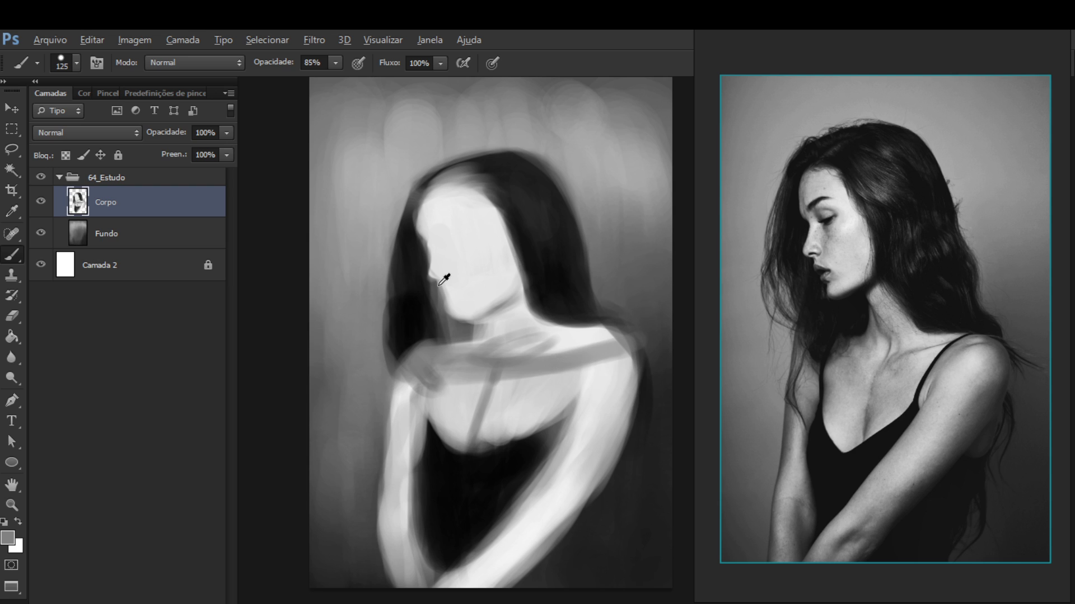
alt+click(400, 298)
mouse_move(400, 298)
mouse_down()
mouse_move(404, 343)
mouse_move(395, 318)
mouse_move(427, 321)
mouse_move(423, 309)
mouse_move(420, 328)
mouse_move(395, 326)
mouse_move(403, 347)
mouse_move(445, 342)
mouse_move(447, 322)
mouse_move(465, 347)
mouse_move(452, 328)
mouse_move(459, 370)
mouse_move(441, 386)
mouse_up()
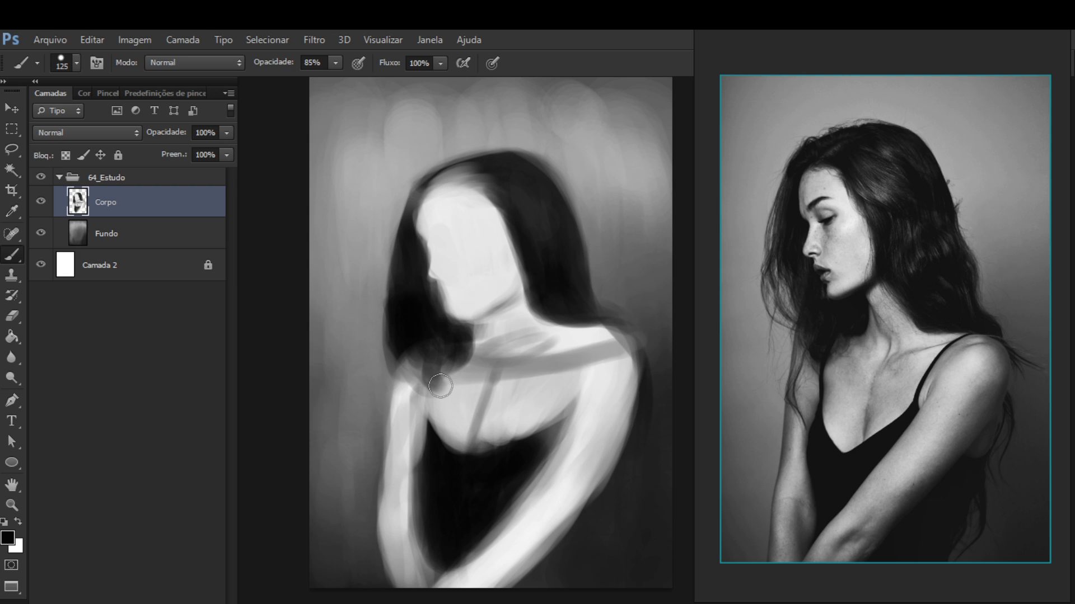
Trim the outer edge of the hair in front of the face, up to the crown, with the 200 px eraser at 75% opacity
key(e)
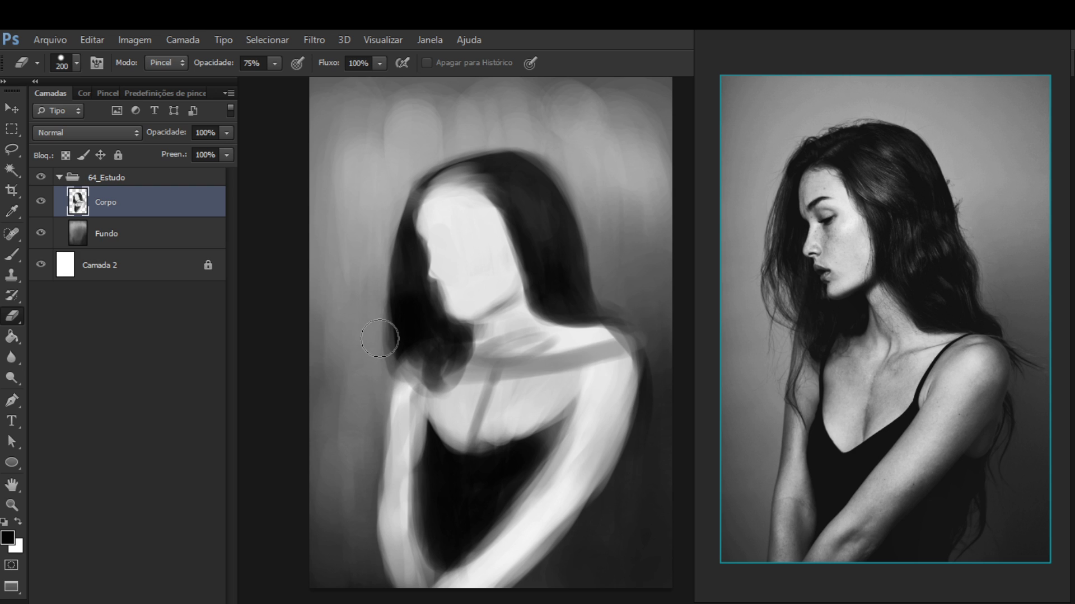
drag(391, 350, 398, 253)
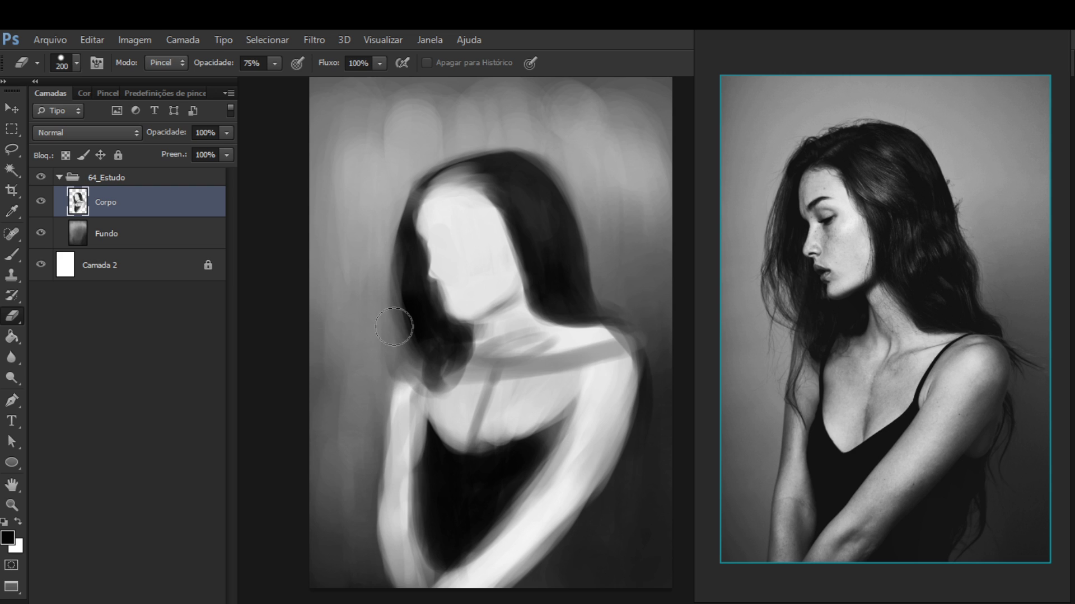
drag(394, 326, 444, 150)
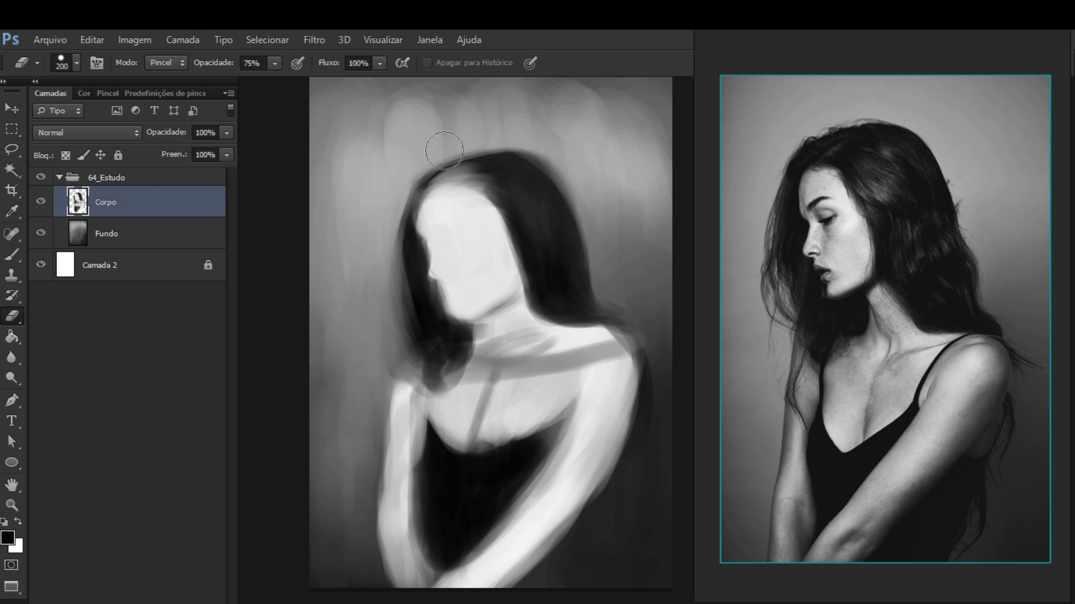
Darken the hair above the forehead and over the crown with the sampled dark tone and an 80 px brush
key(b)
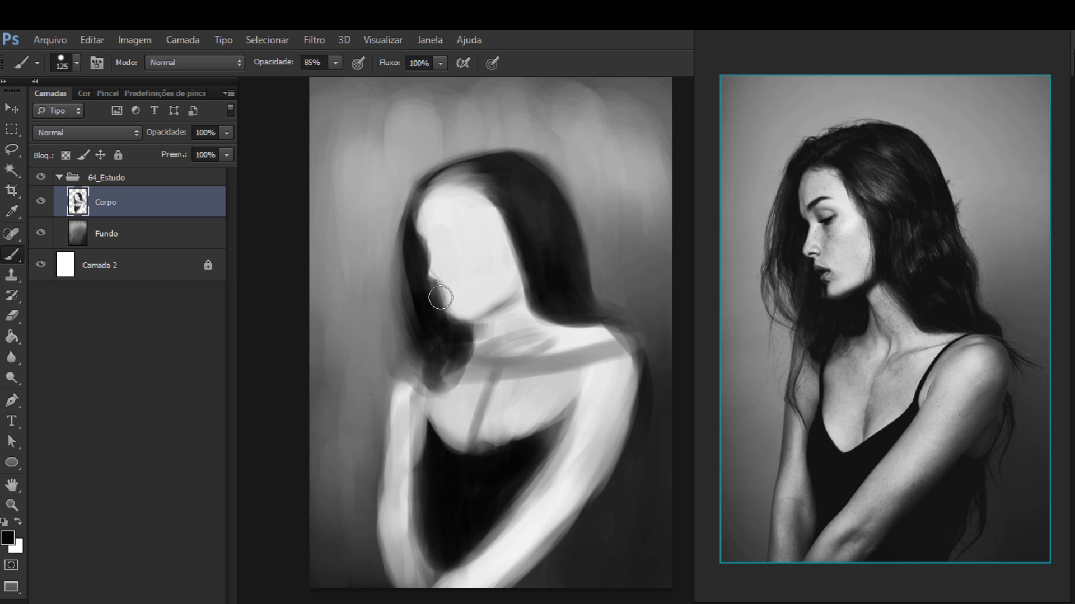
key(bracketleft)
key(bracketleft)
key(bracketleft)
alt+click(447, 252)
alt+click(493, 168)
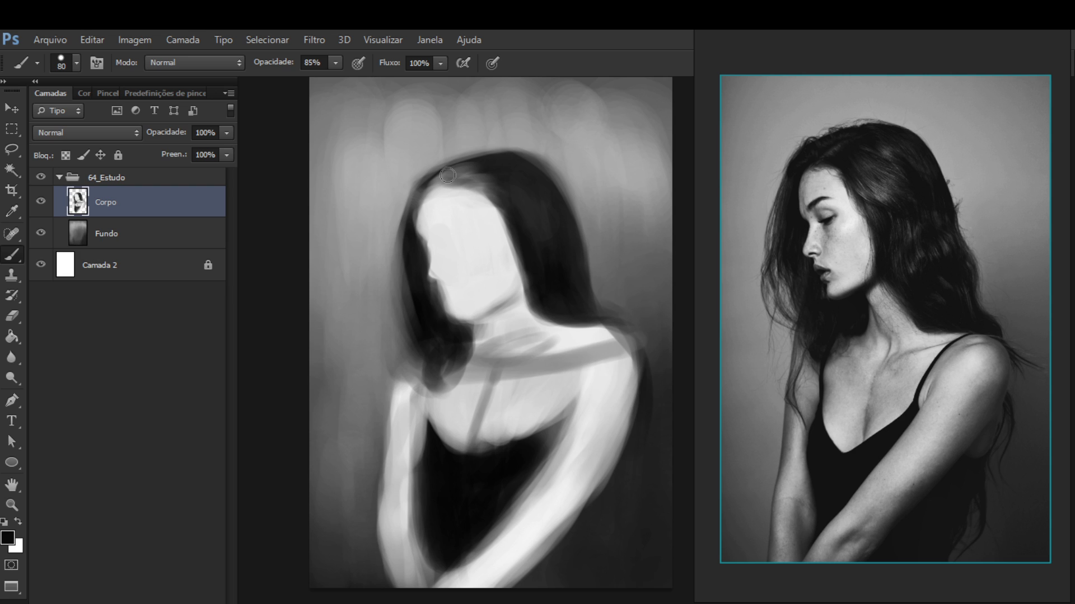
drag(448, 176, 470, 184)
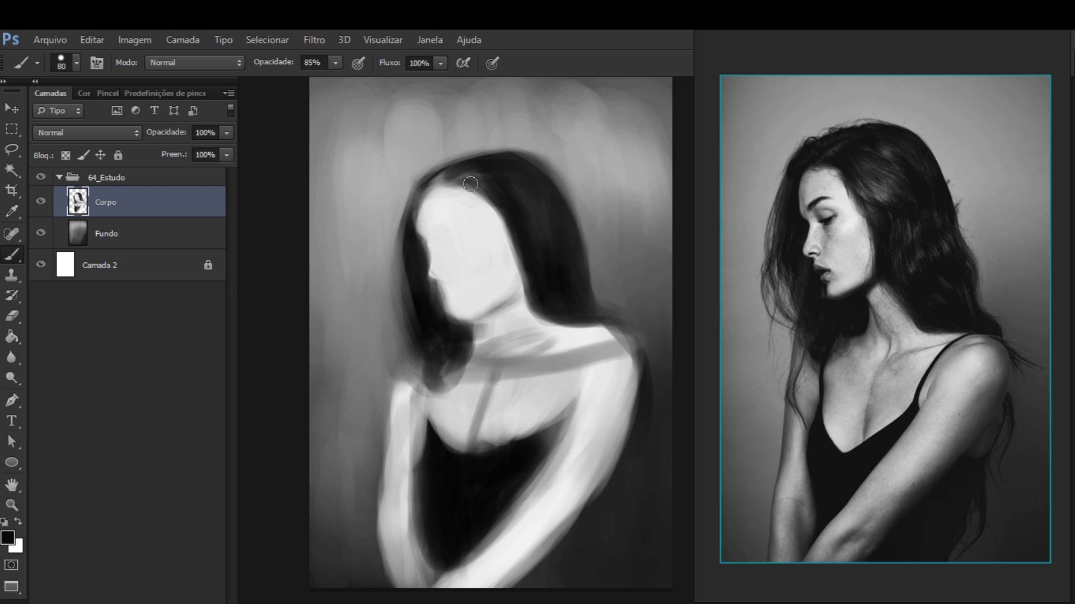
drag(439, 173, 512, 155)
Sample a dark hair tone and paint strands over the upper forehead and temple along the hairline
alt+click(511, 296)
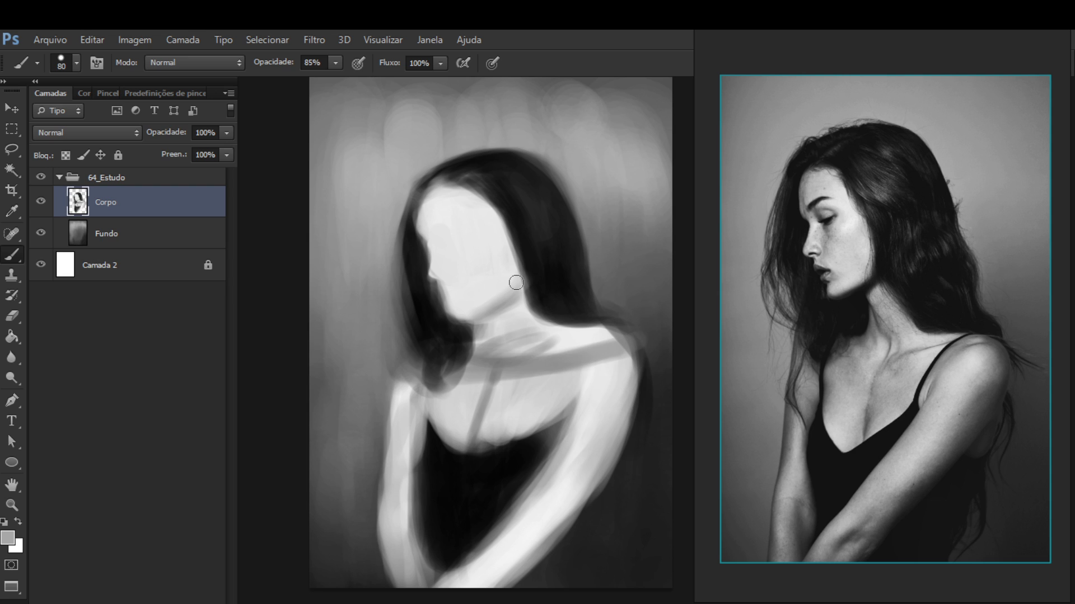
alt+click(493, 196)
drag(451, 189, 483, 231)
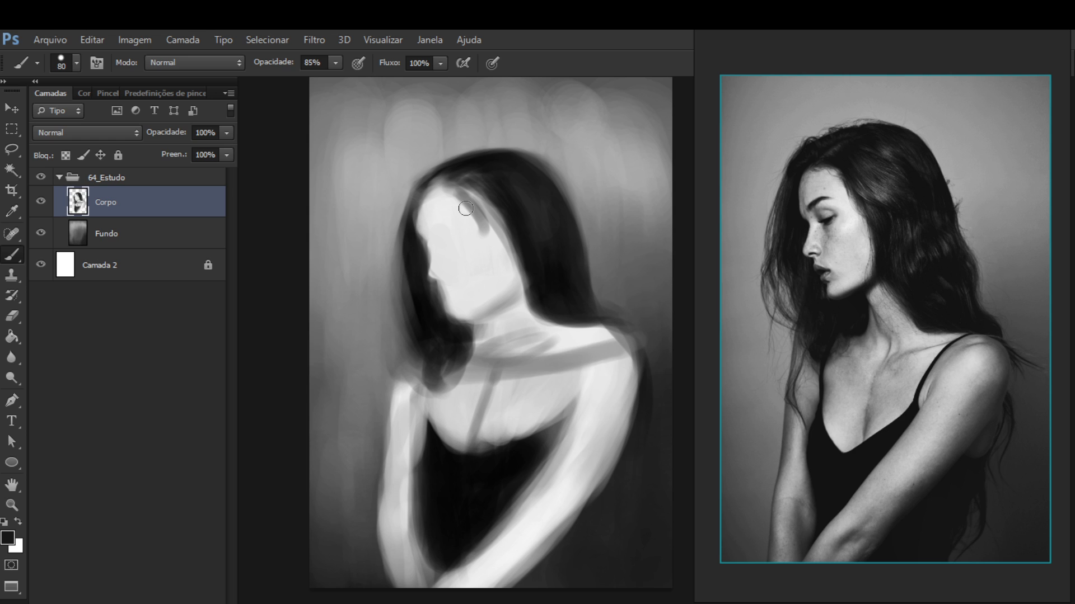
Move the figure about 0.19 cm right and 0.64 cm up, and darken the shadow under the jaw with the 80 px brush
key(v)
drag(507, 285, 512, 271)
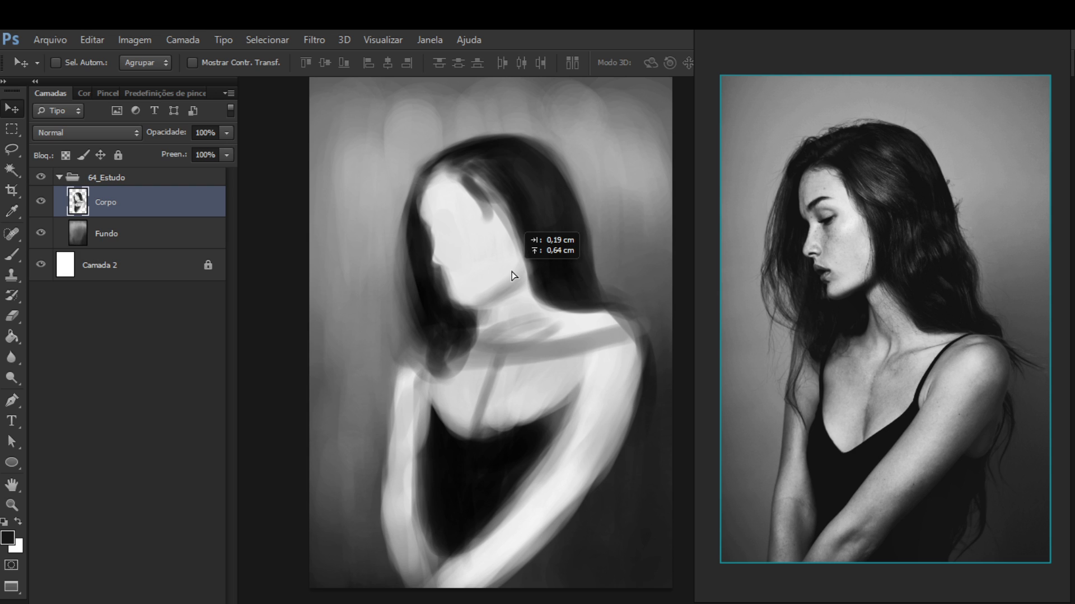
key(b)
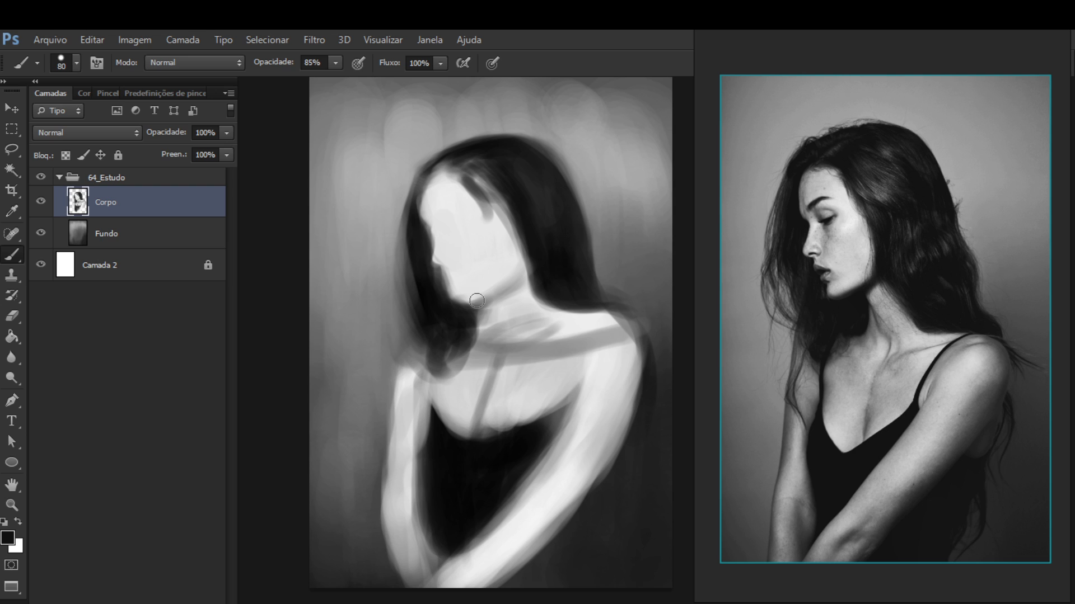
drag(515, 278, 460, 304)
alt+click(456, 300)
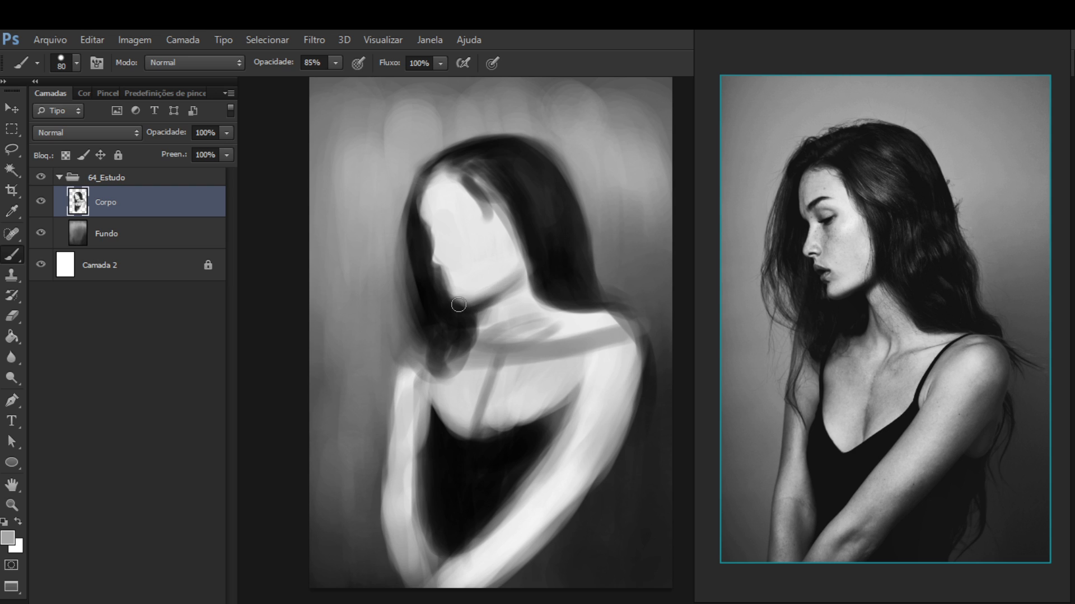
Sketch three slanted guide lines across the face and a curved line from jaw to temple with a 45 px brush
alt+click(436, 289)
alt+click(435, 289)
key(bracketleft)
key(bracketleft)
key(bracketleft)
key(bracketleft)
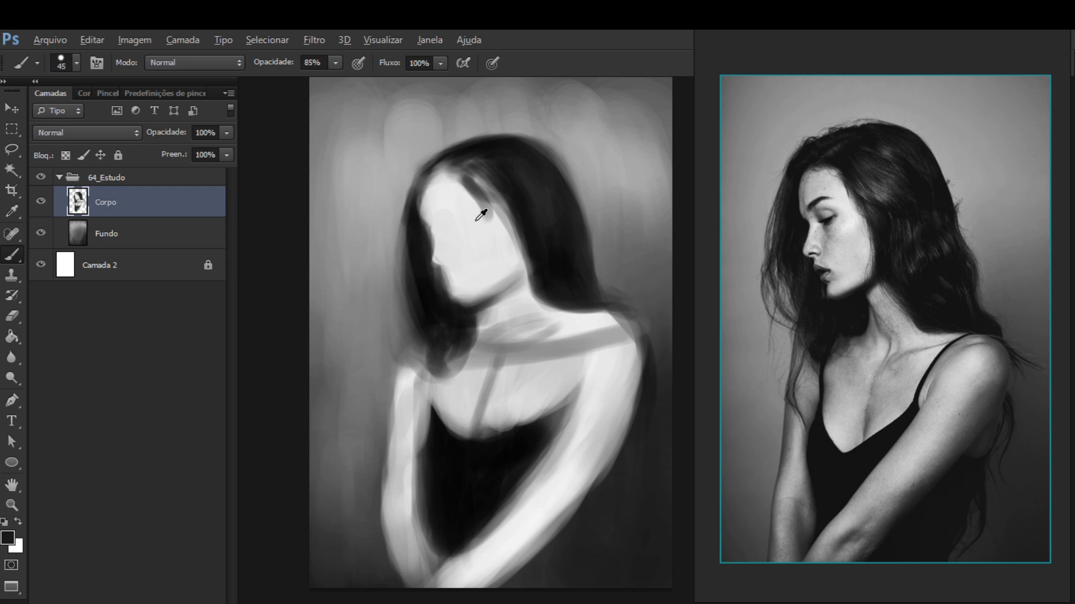
drag(430, 221, 476, 206)
drag(436, 240, 505, 213)
drag(443, 263, 512, 242)
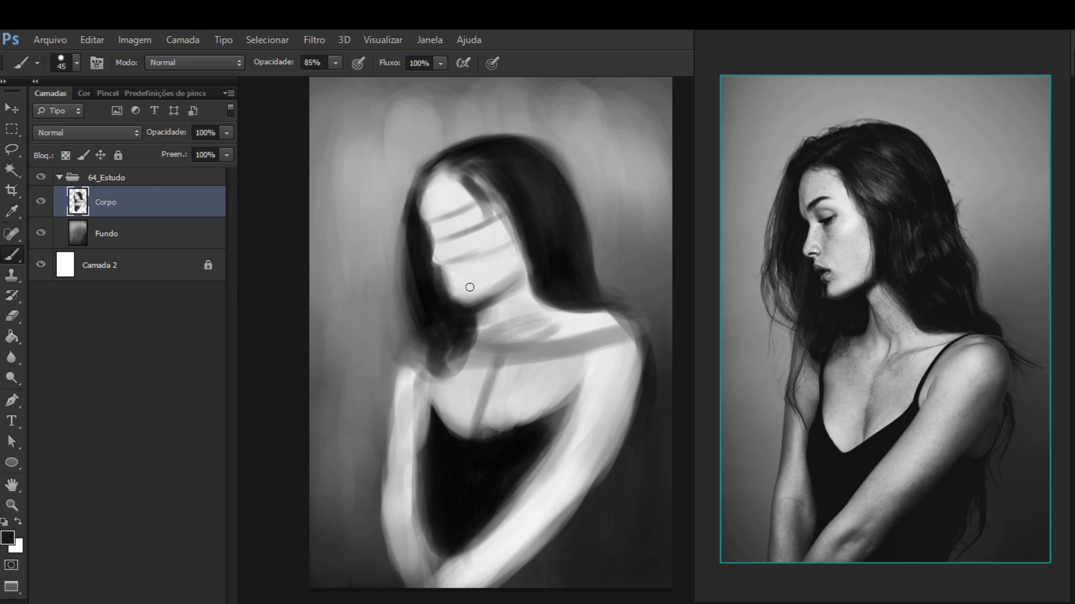
drag(476, 292, 506, 212)
Sample the light face tone and rework the jaw, chin and profile edge up to the forehead
alt+click(470, 280)
drag(512, 280, 454, 293)
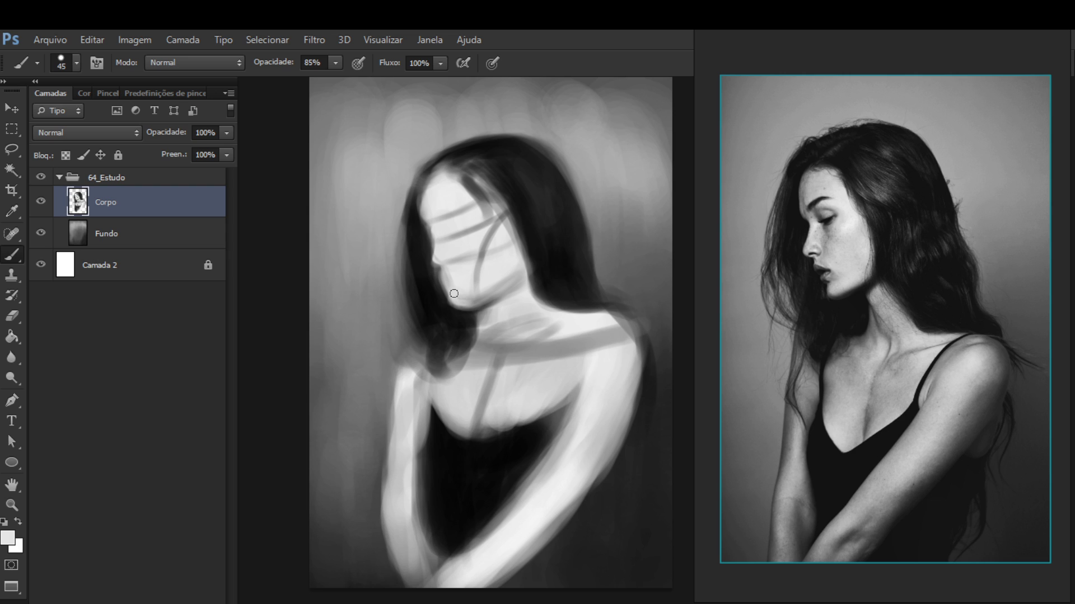
drag(454, 293, 432, 204)
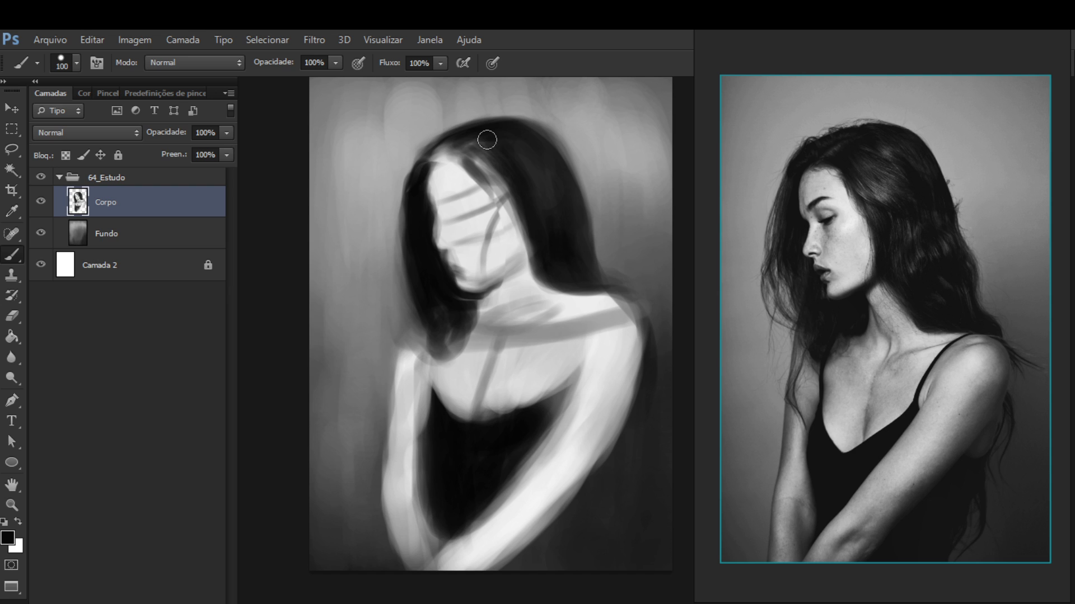
Paint soft grey tones into the dark hair beside the temple with the 100 px brush at 85% opacity
alt+click(512, 147)
key(5)
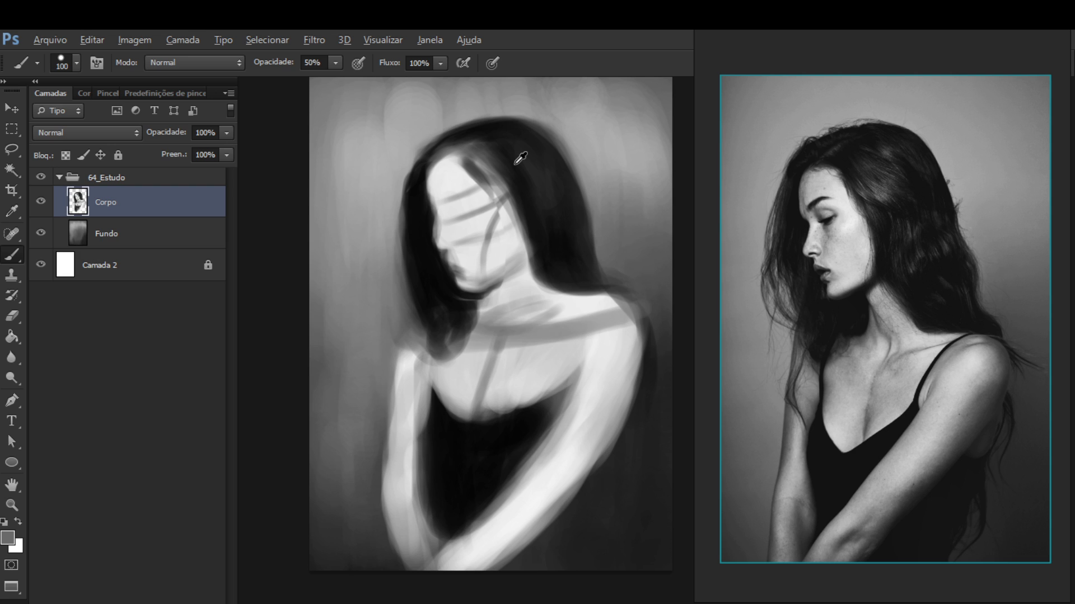
alt+click(520, 159)
key(8)
key(5)
drag(521, 158, 520, 194)
Sample black and darken the hair from the front side of the forehead up to the crown
alt+click(439, 255)
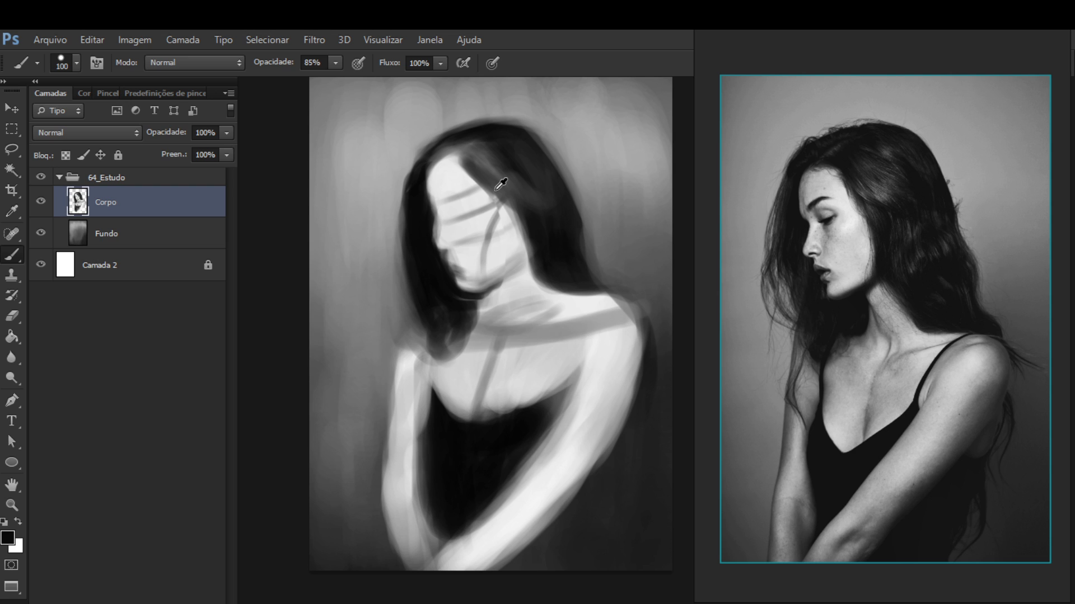
click(887, 164)
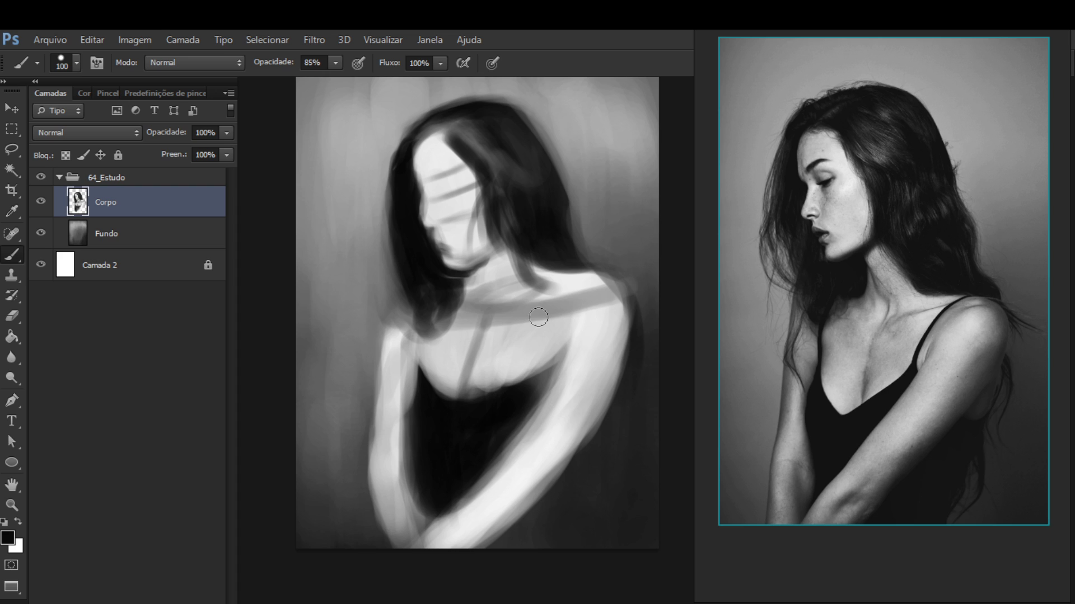
drag(411, 158, 444, 116)
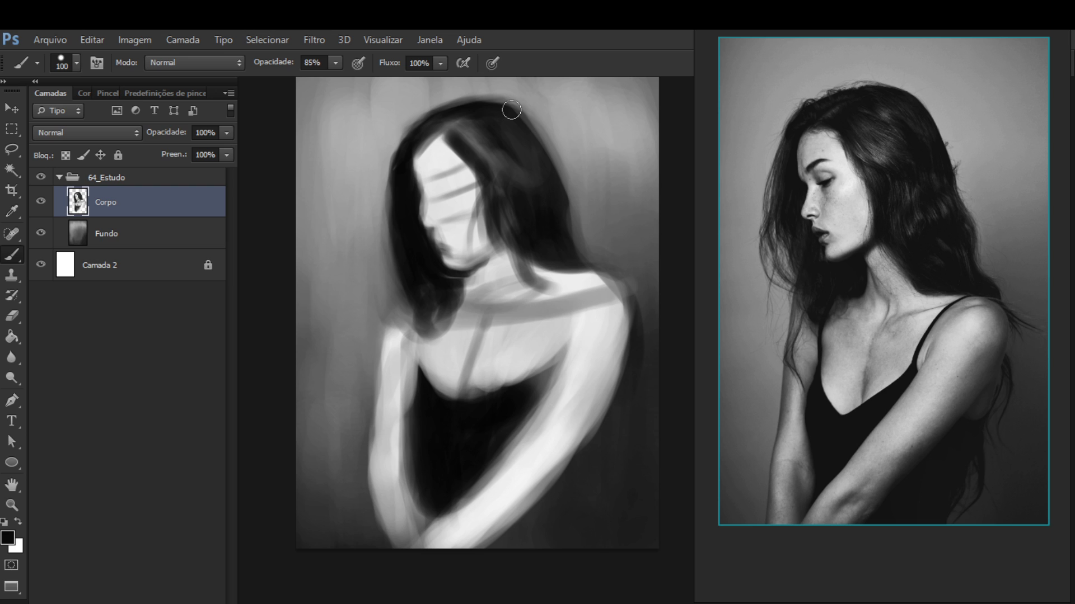
Blend dark tone over the hairline and the hair beside the temple with the brush at 65% opacity
key(6)
key(5)
drag(426, 140, 477, 153)
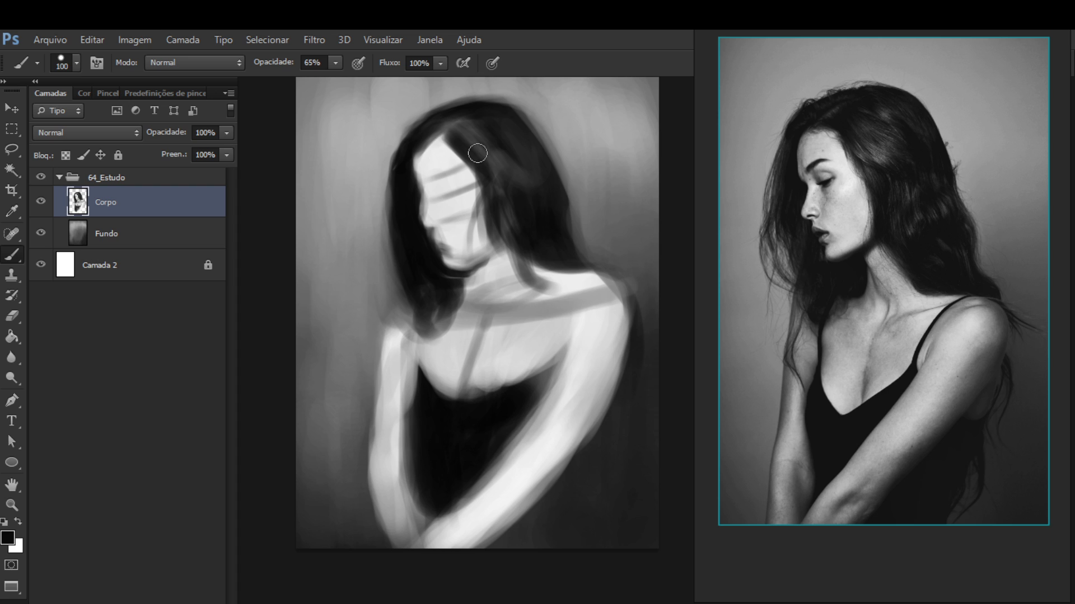
drag(478, 152, 501, 171)
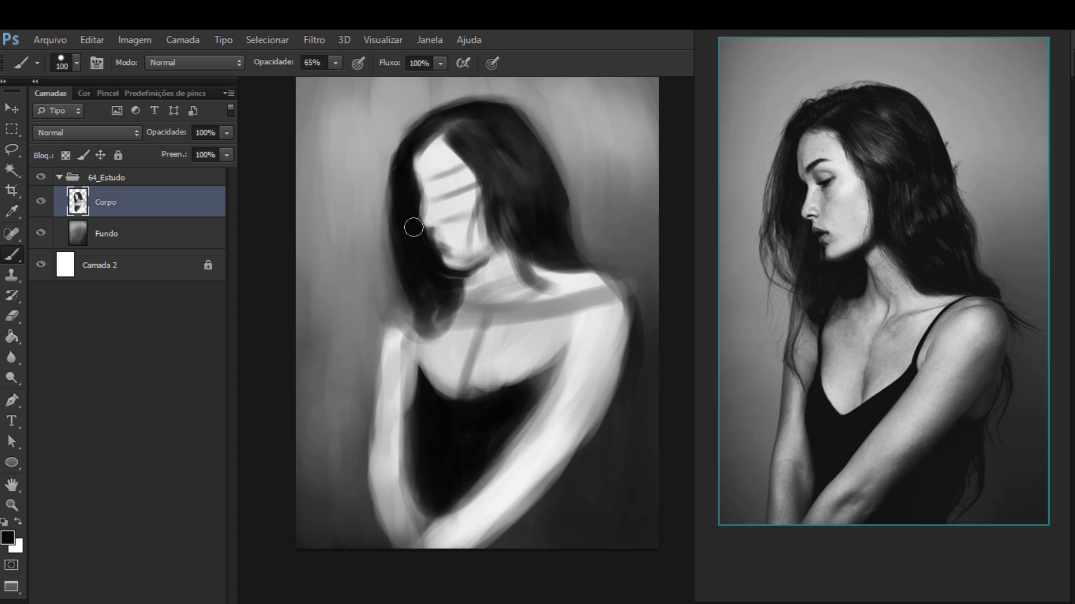
Fill the hair below the chin down to the shoulder with black, using a 175 px brush at 85% opacity
key(bracketright)
key(bracketright)
key(bracketright)
key(8)
key(5)
mouse_move(430, 287)
mouse_down()
mouse_move(474, 279)
mouse_move(463, 300)
mouse_up()
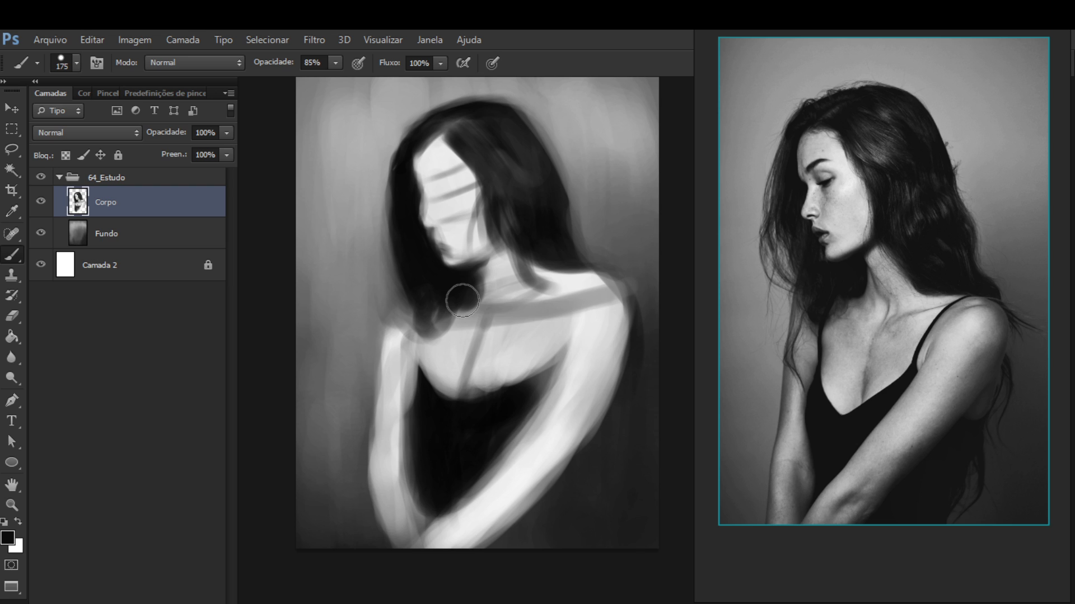
drag(462, 300, 414, 328)
Widen the outer contour of the hair in front of the face with a 70 px brush
key(bracketleft)
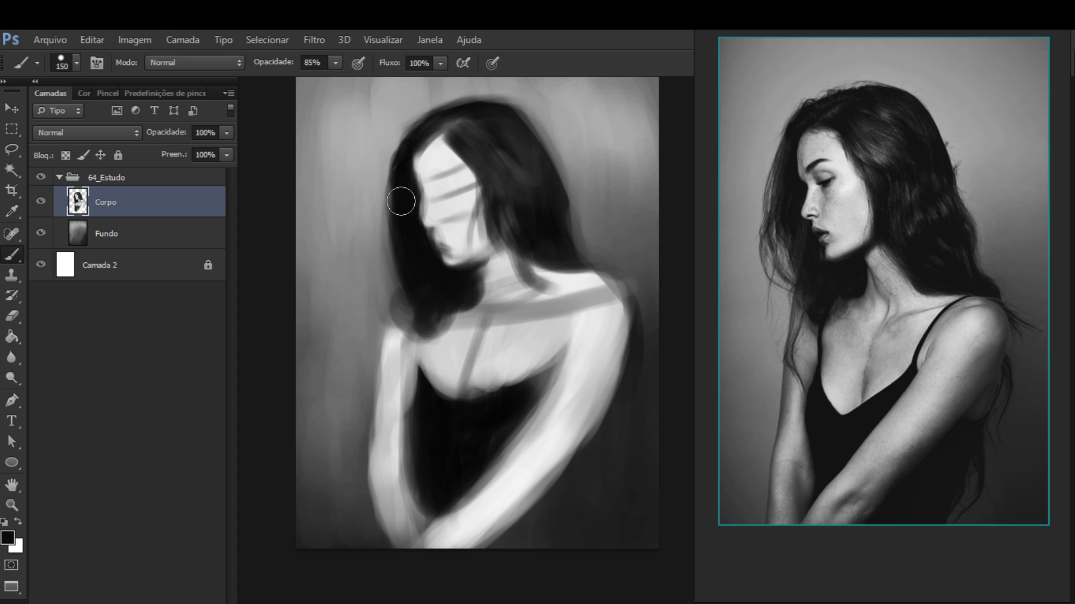
key(bracketleft)
key(bracketleft)
key(bracketleft)
key(bracketleft)
key(bracketleft)
drag(395, 186, 390, 283)
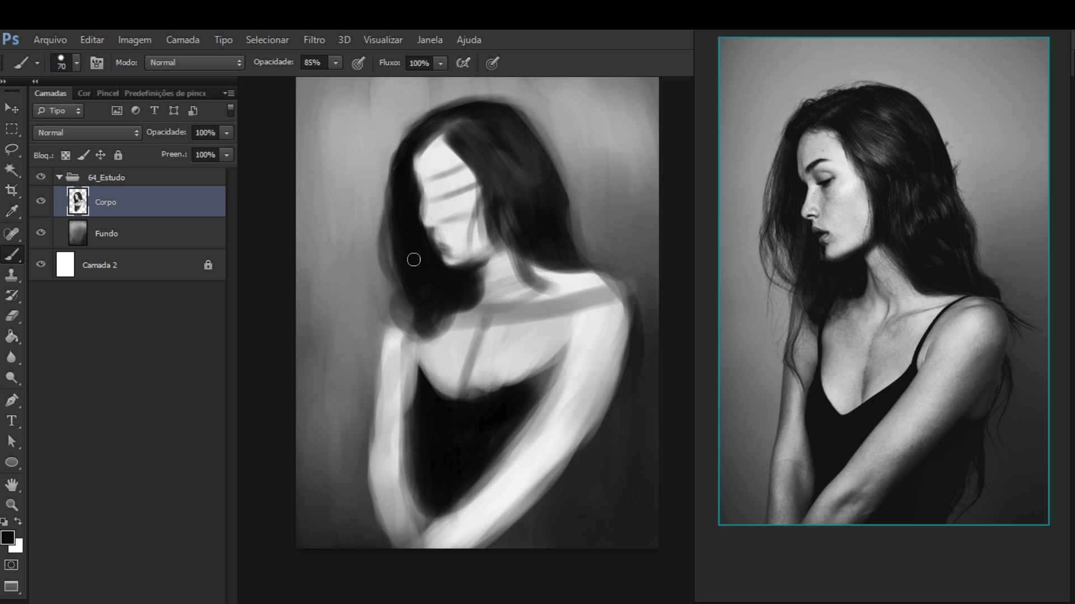
Thin the hair hanging in front of the face with the eraser at 75% opacity, using 200 px and smaller tips
key(e)
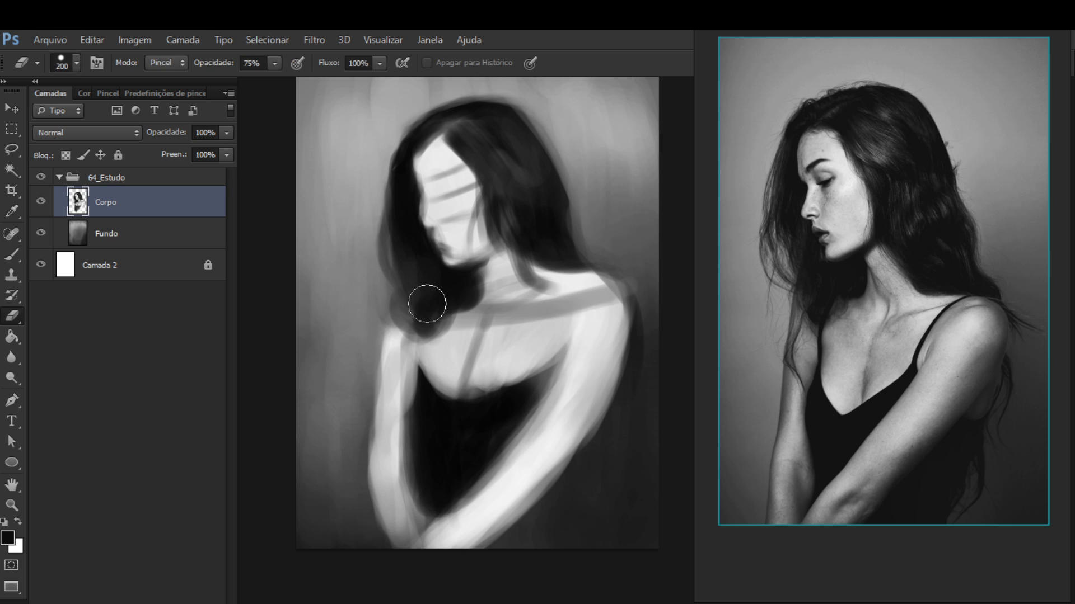
mouse_move(427, 304)
mouse_down()
mouse_move(404, 175)
mouse_move(401, 253)
mouse_move(420, 280)
mouse_up()
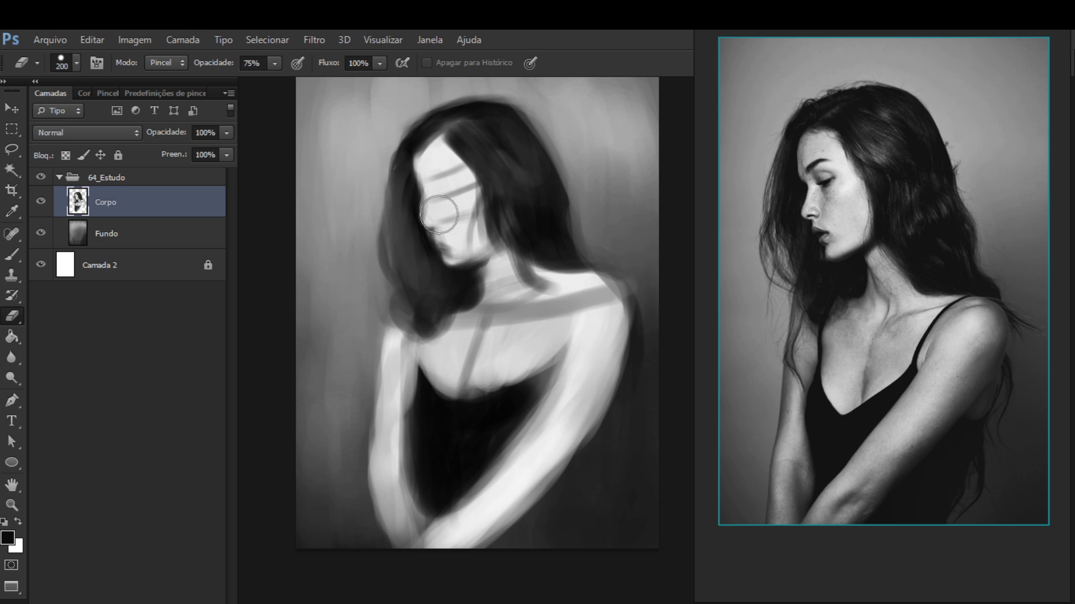
key(b)
key(e)
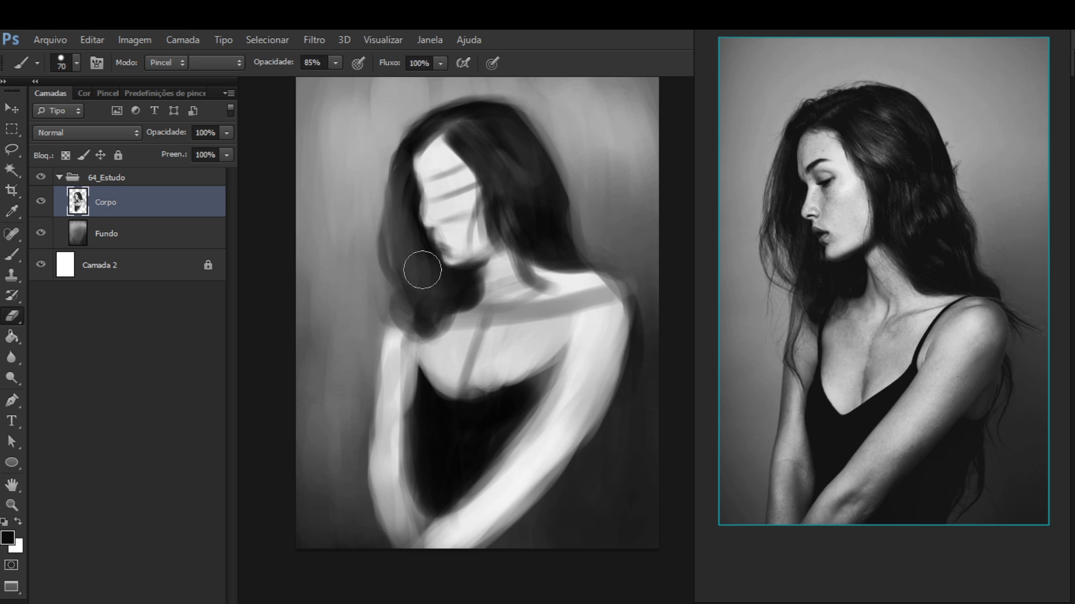
key([)
key([)
key([)
key([)
key([)
key([)
key([)
key([)
key([)
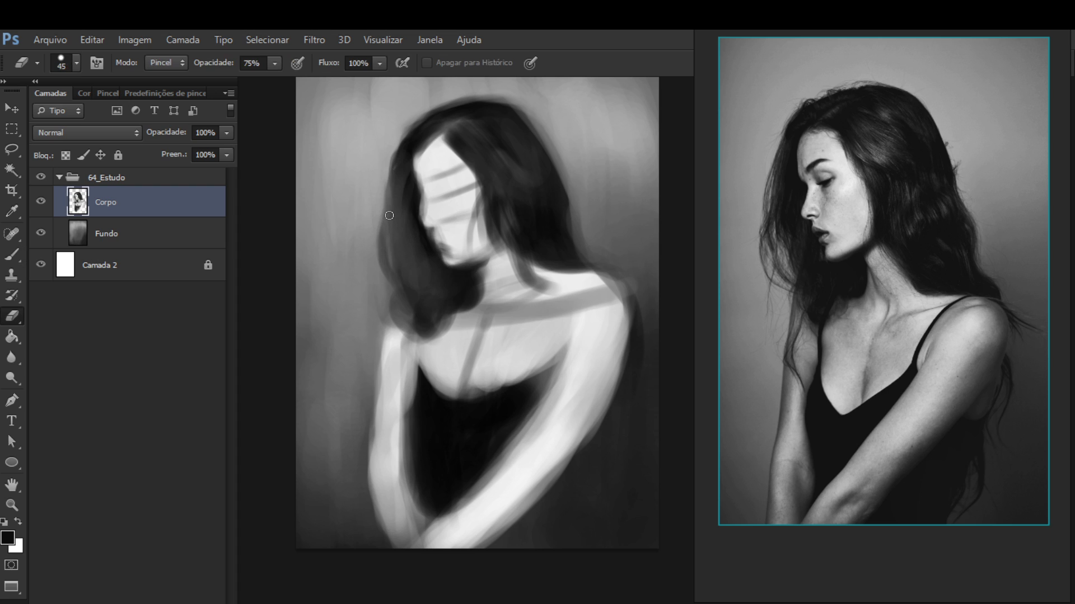
mouse_move(394, 216)
mouse_down()
mouse_move(411, 305)
mouse_move(398, 234)
mouse_move(401, 286)
mouse_move(406, 245)
mouse_move(407, 305)
mouse_move(416, 276)
mouse_move(426, 302)
mouse_up()
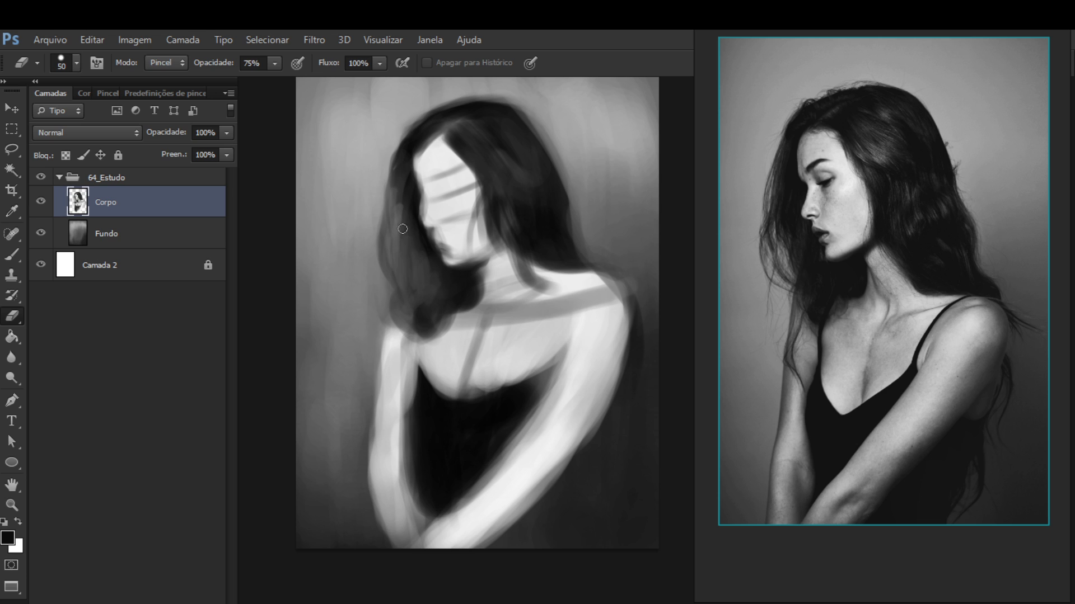
Darken the hair in front of the face, then widen the forehead's profile edge with a light skin tone using a 70 px brush at 50% opacity
key(b)
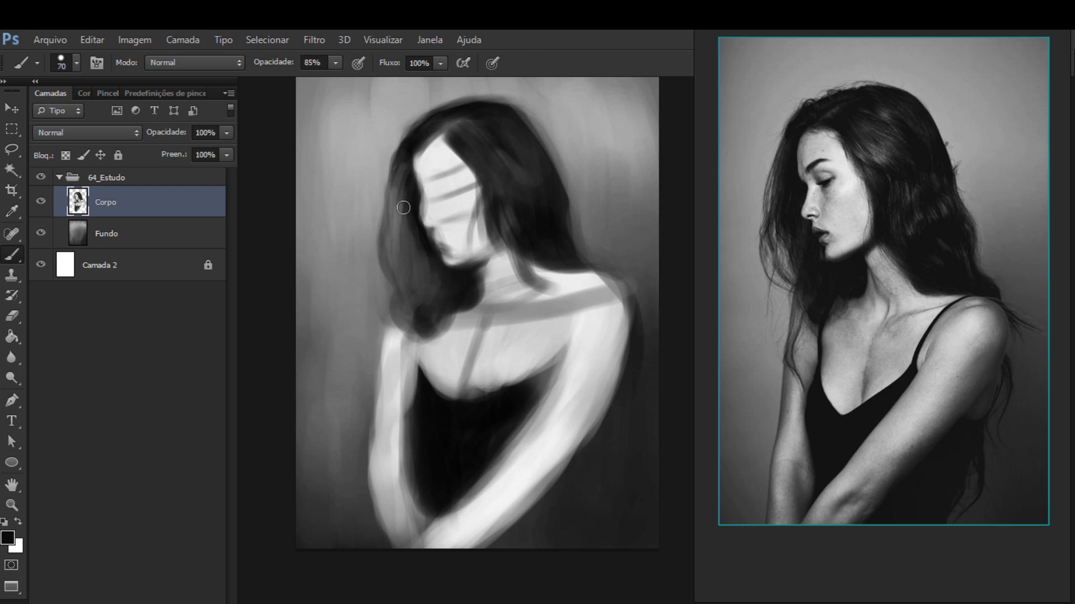
mouse_move(405, 183)
mouse_down()
mouse_move(401, 240)
mouse_move(395, 210)
mouse_move(417, 199)
mouse_move(415, 183)
mouse_move(401, 218)
mouse_move(403, 178)
mouse_move(404, 235)
mouse_up()
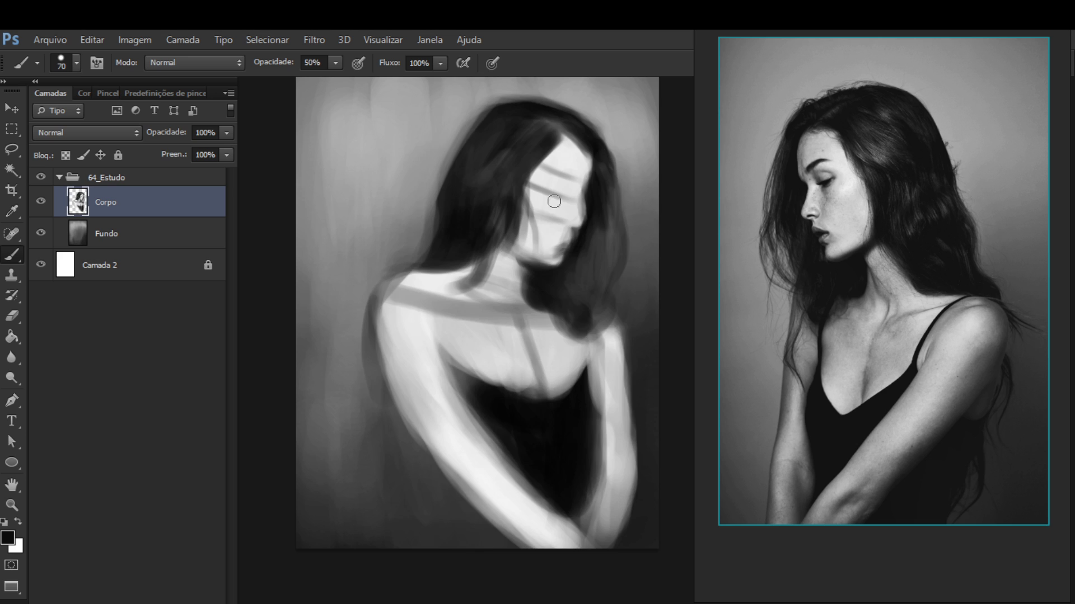
alt+click(579, 190)
alt+click(595, 201)
alt+click(580, 194)
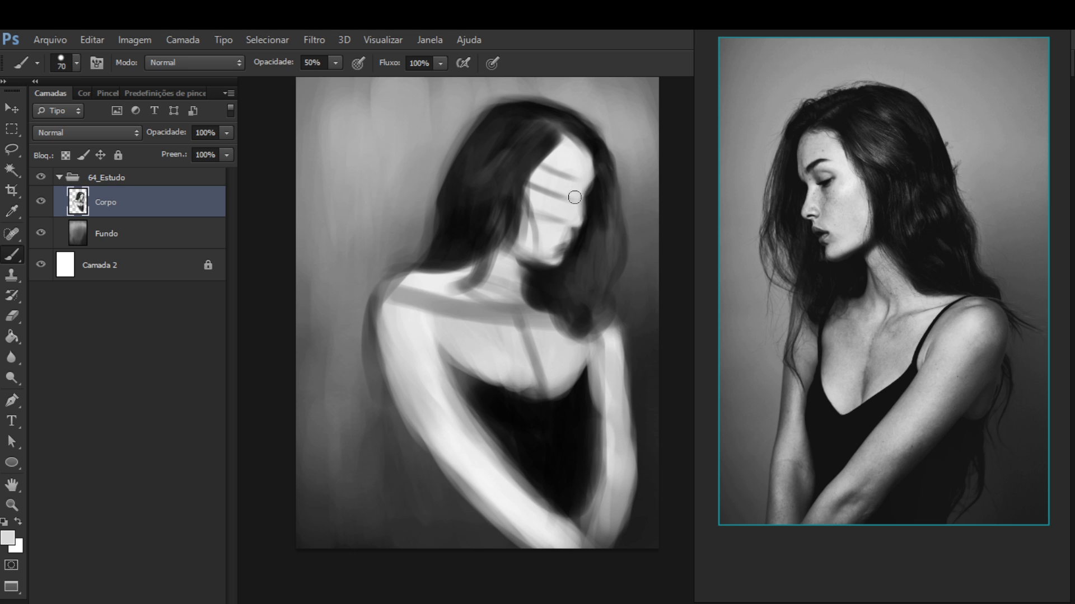
key(ctrl+z)
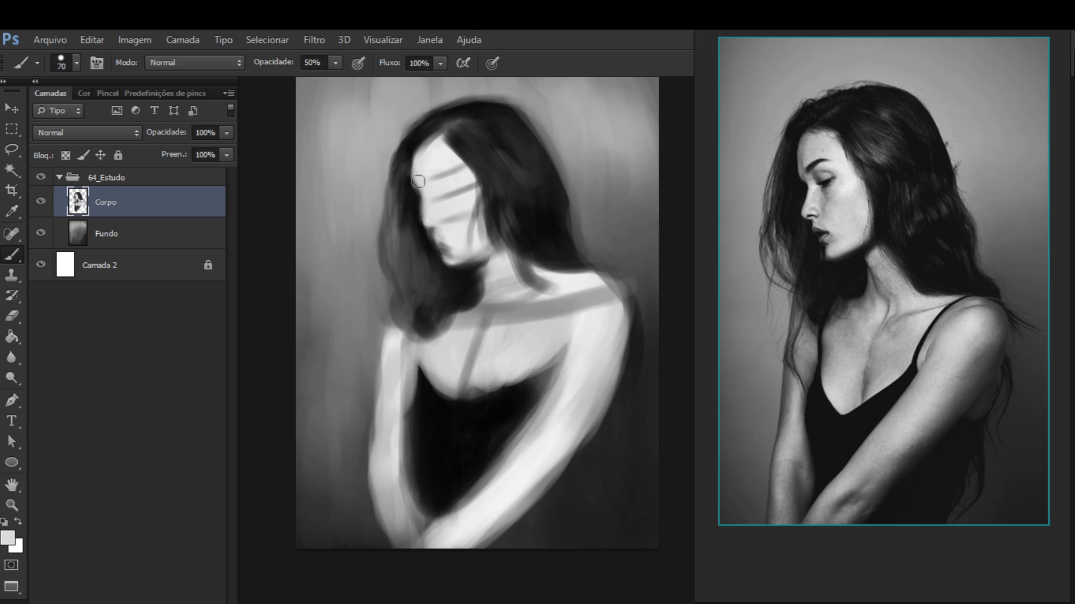
Paint the hairline across the top of the forehead with a sampled dark tone, using a 70 px brush at 65% opacity
mouse_move(480, 216)
mouse_down()
mouse_move(536, 239)
mouse_move(501, 227)
mouse_move(503, 240)
mouse_up()
drag(528, 194, 532, 173)
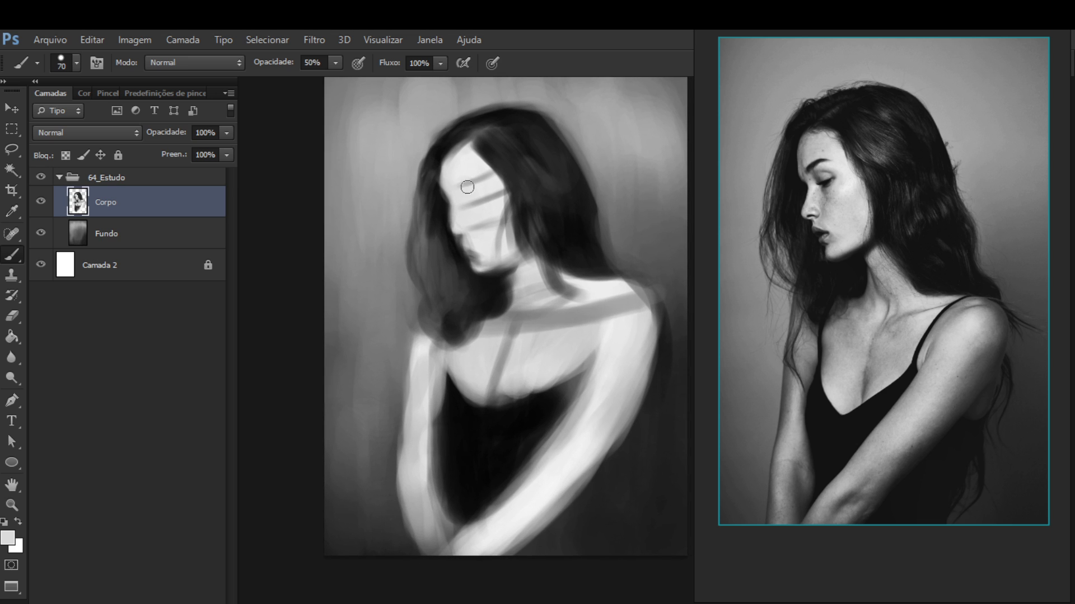
alt+click(436, 152)
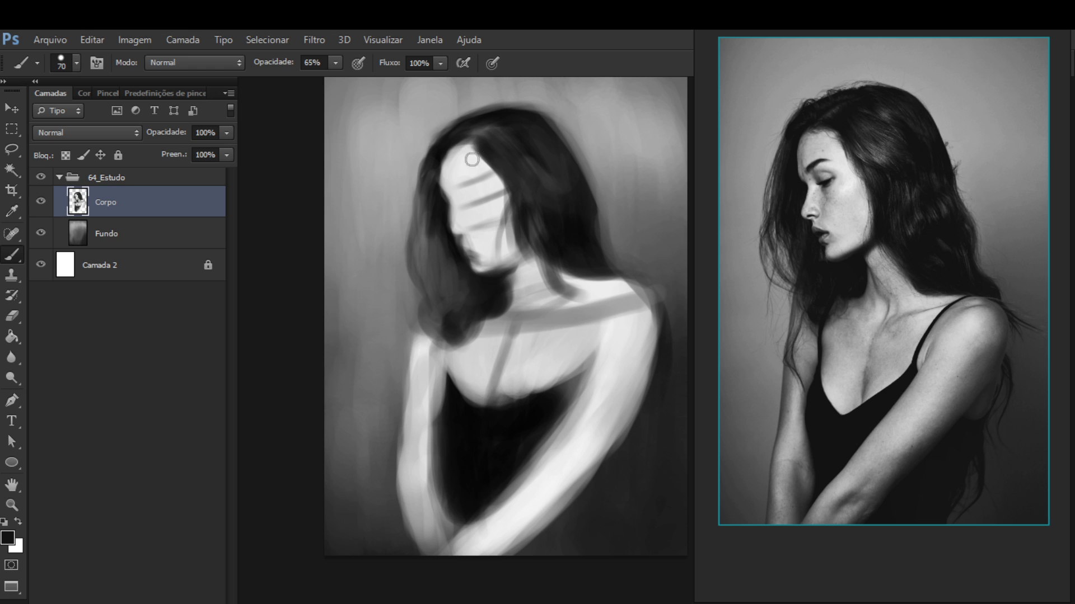
drag(456, 151, 493, 151)
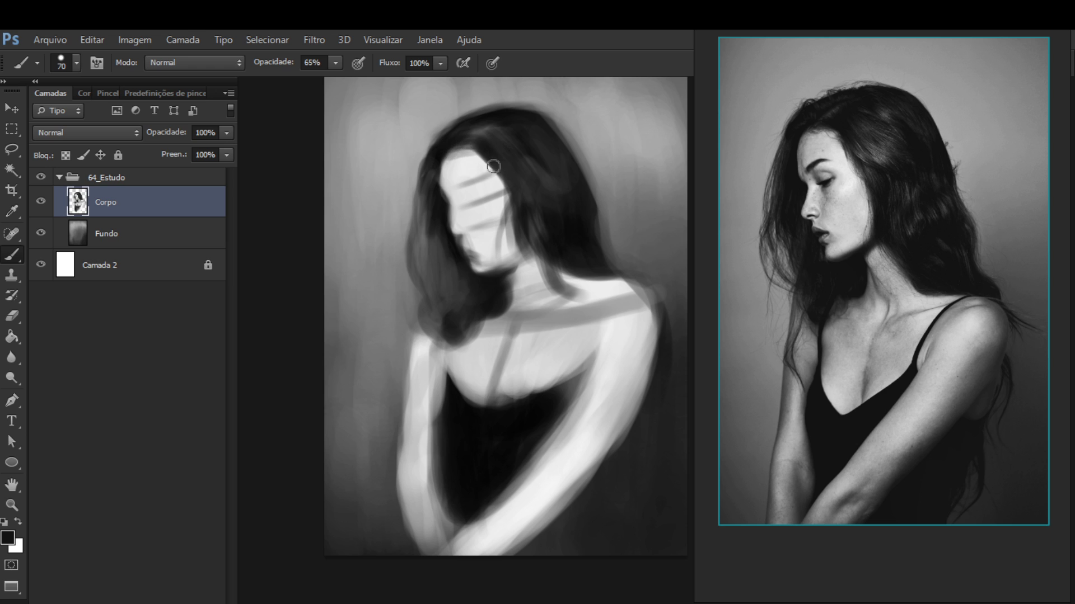
Reshape the forehead's front contour with a sampled light skin tone at 65% opacity and touch up the dark hair along the profile
alt+click(461, 167)
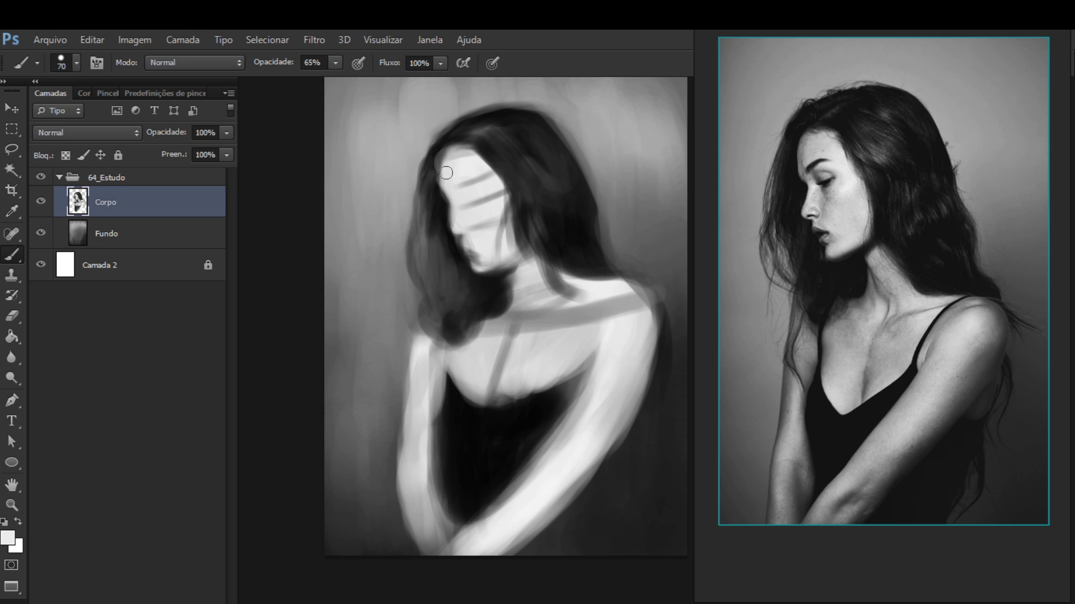
alt+click(426, 176)
alt+click(445, 174)
mouse_move(440, 182)
mouse_down()
mouse_move(455, 157)
mouse_move(437, 163)
mouse_move(478, 150)
mouse_move(450, 155)
mouse_up()
alt+click(464, 153)
alt+click(431, 235)
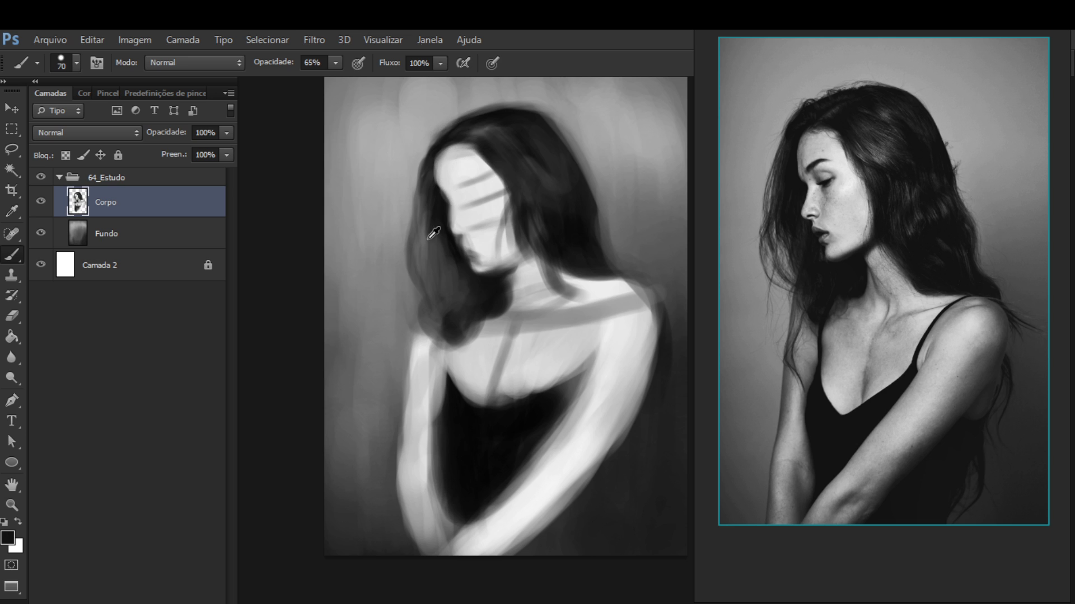
alt+click(450, 227)
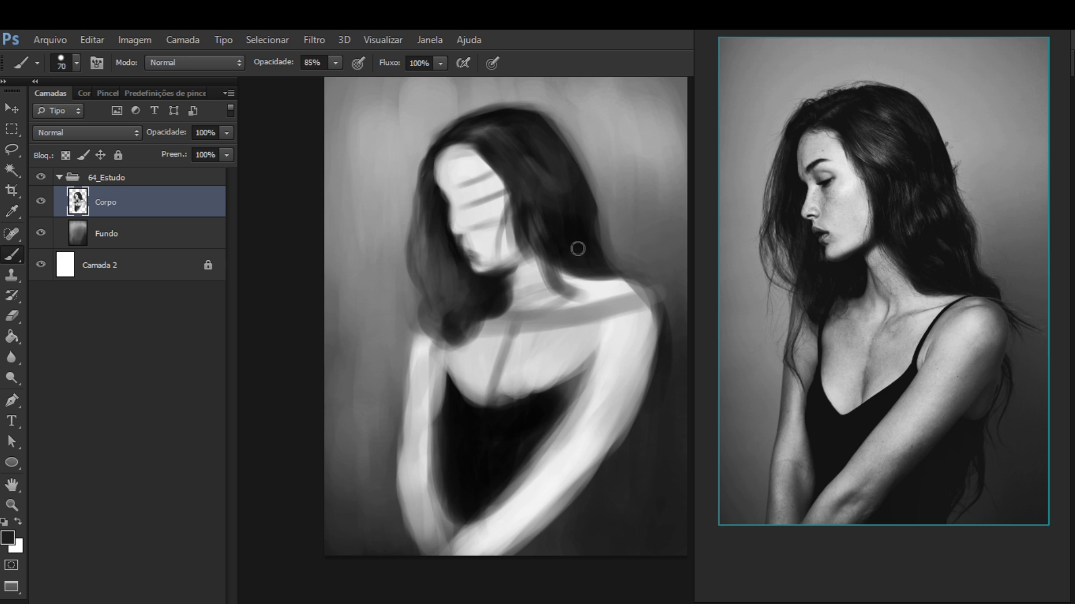
Flip the canvas view and the reference photo horizontally so both figures face the opposite way
key(ctrl+shift+h)
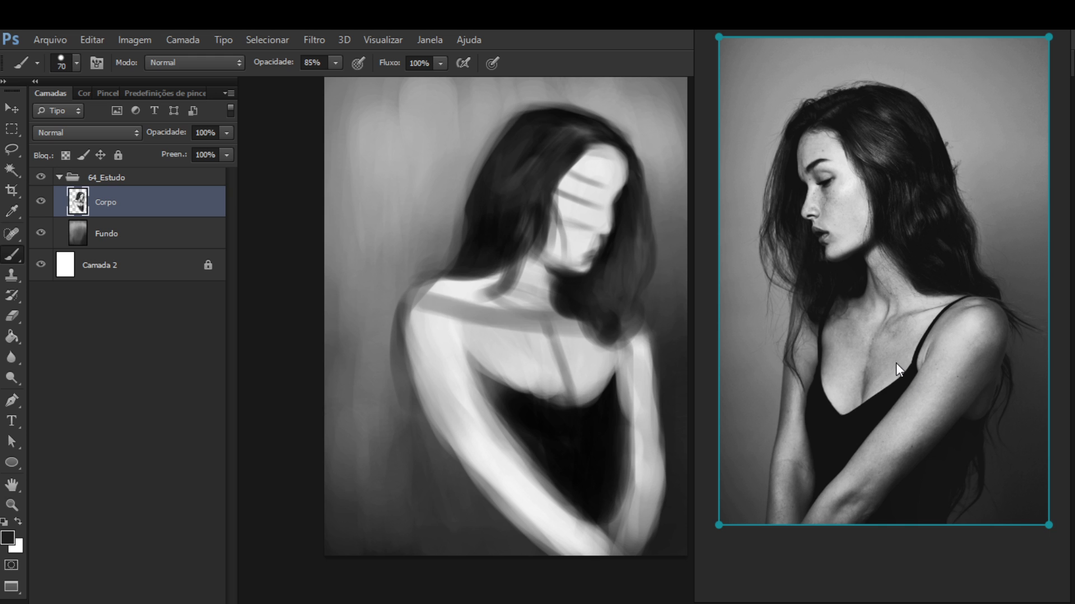
double_click(914, 367)
double_click(913, 367)
double_click(914, 367)
scroll(913, 368, down, 1)
scroll(912, 367, down, 2)
scroll(853, 343, up, 2)
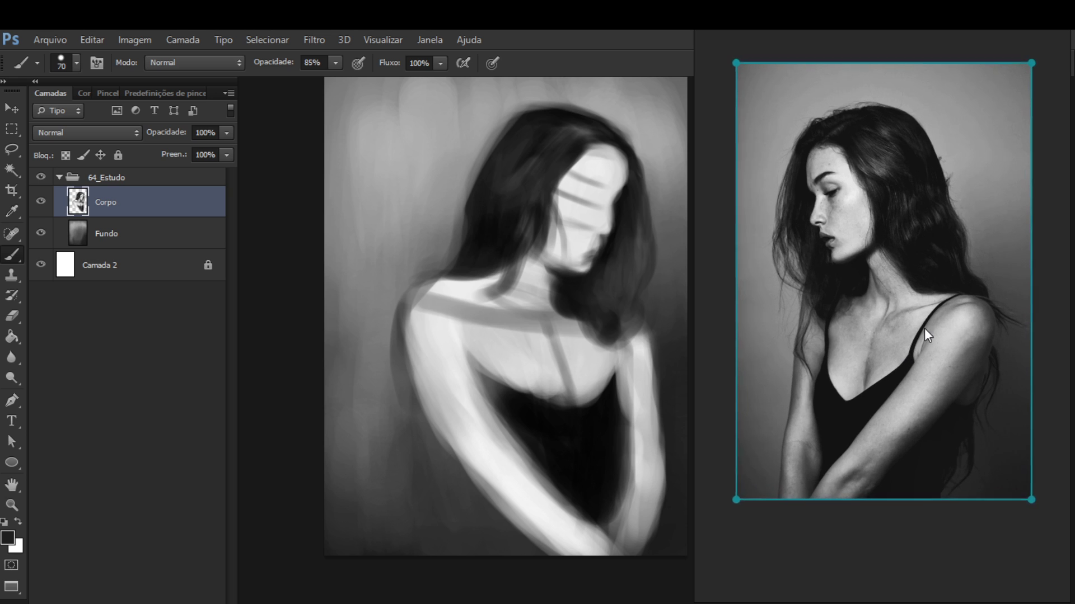
scroll(925, 329, up, 2)
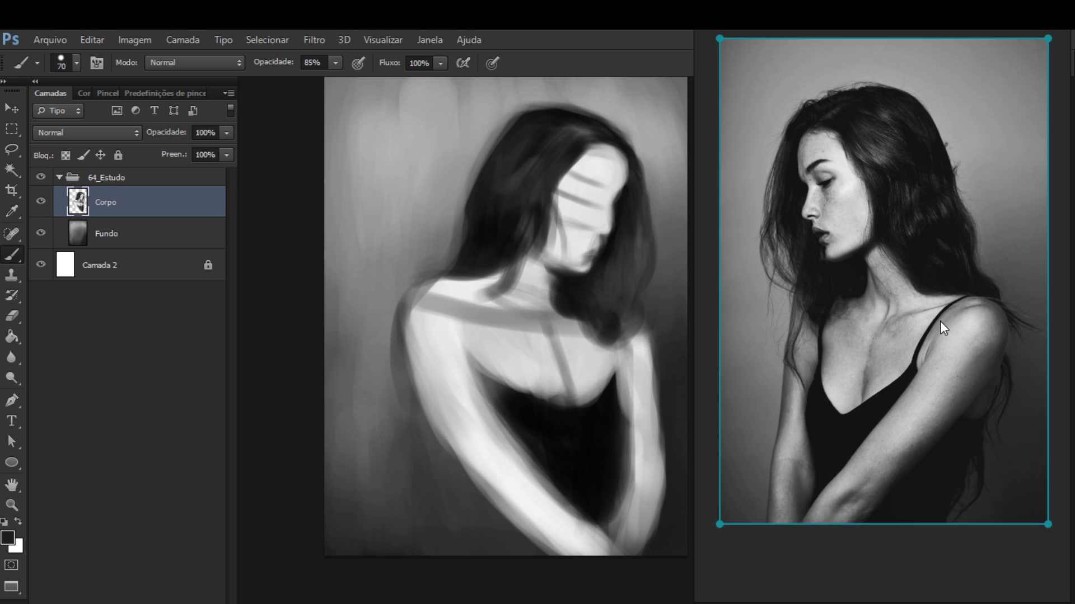
drag(940, 321, 845, 321)
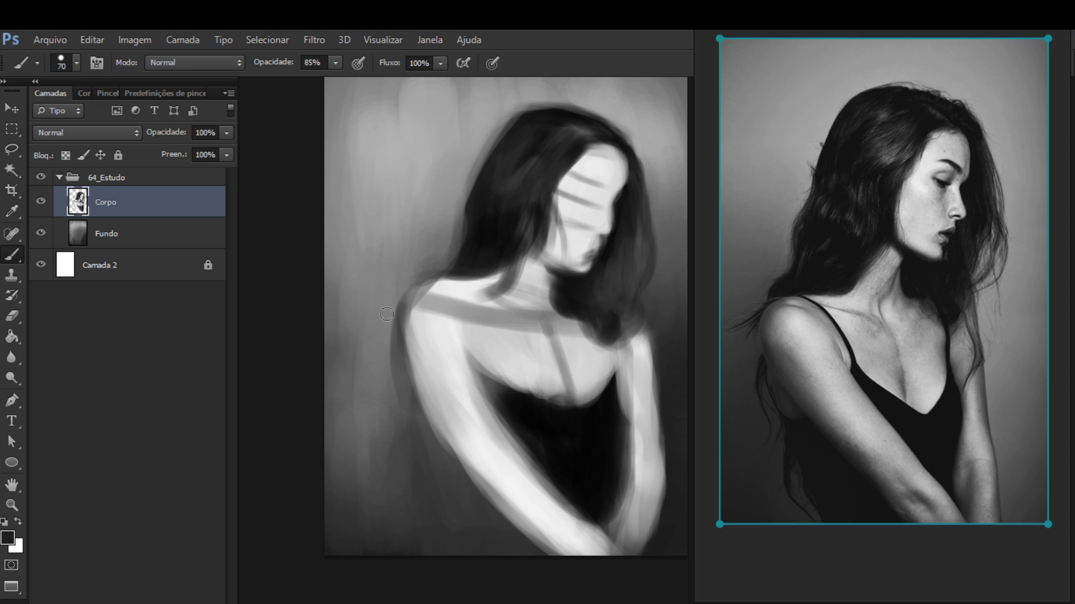
Extend the dark hair down over the near shoulder and neck base with an 80 to 90 px brush at 85% opacity
click(378, 229)
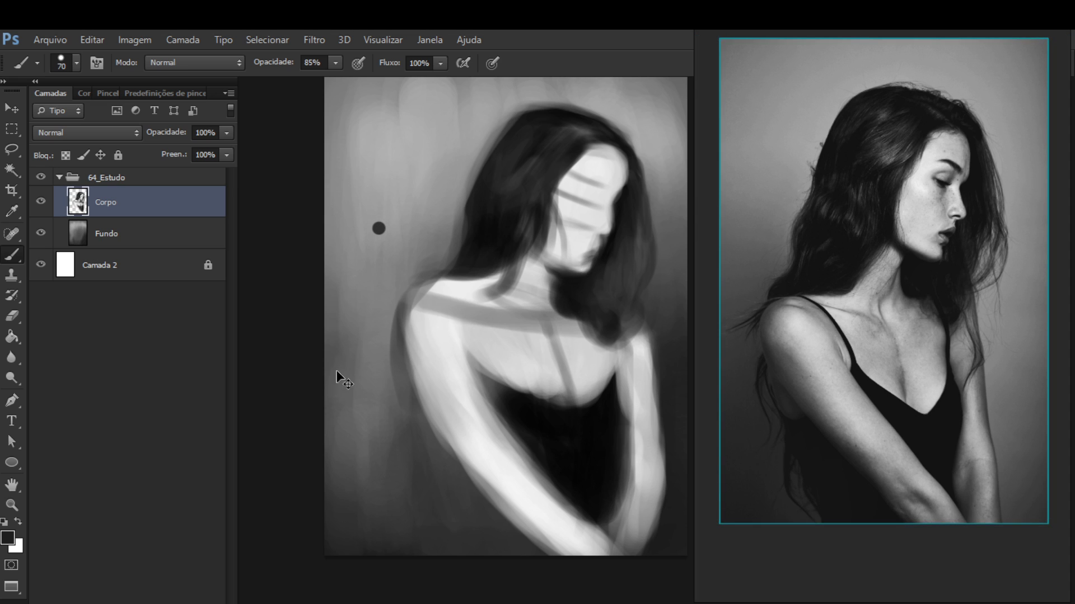
key(ctrl+z)
mouse_move(474, 272)
mouse_down()
mouse_move(461, 287)
mouse_move(466, 257)
mouse_up()
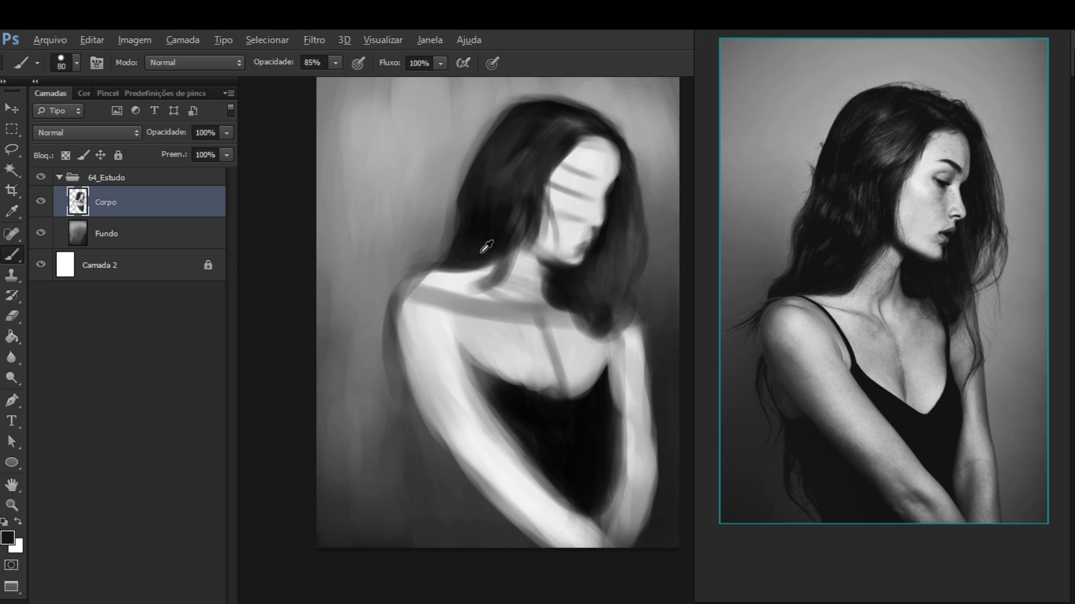
mouse_move(459, 264)
mouse_down()
mouse_move(442, 278)
mouse_move(474, 280)
mouse_move(497, 261)
mouse_move(504, 237)
mouse_move(470, 272)
mouse_move(466, 245)
mouse_move(455, 249)
mouse_move(461, 281)
mouse_move(507, 261)
mouse_up()
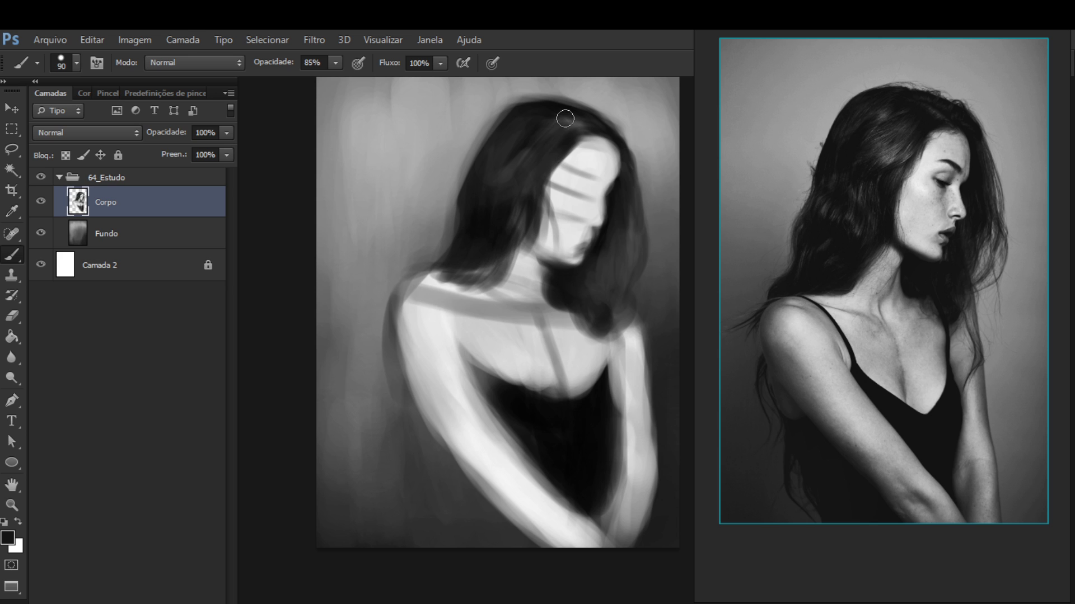
Paint a grey highlight in the hair beside the temple with a 100 px brush at 85% opacity
key(bracketright)
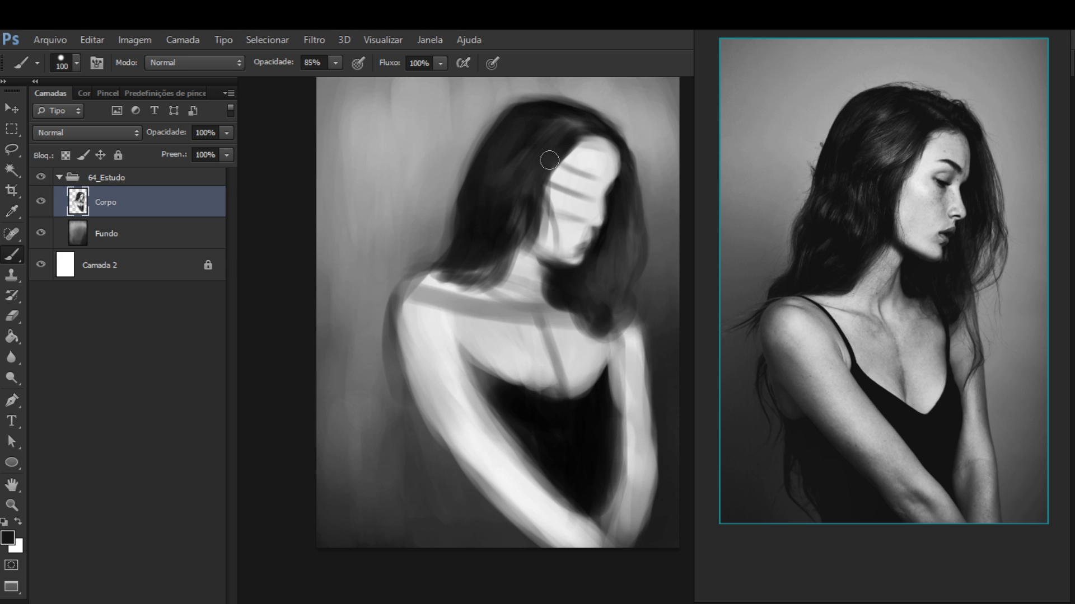
alt+click(526, 176)
alt+click(569, 212)
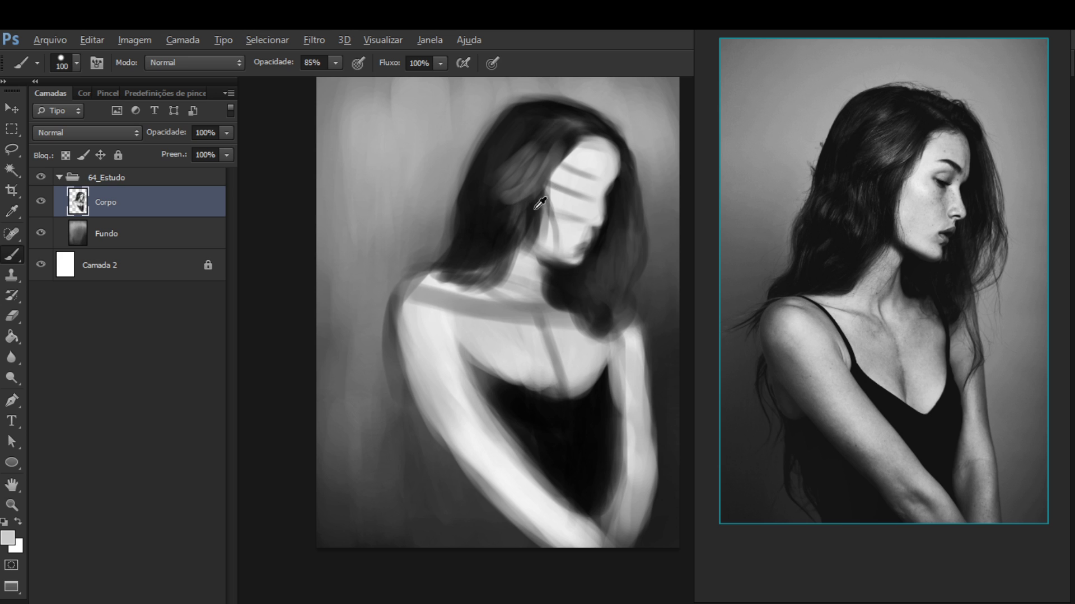
alt+click(507, 221)
alt+click(523, 210)
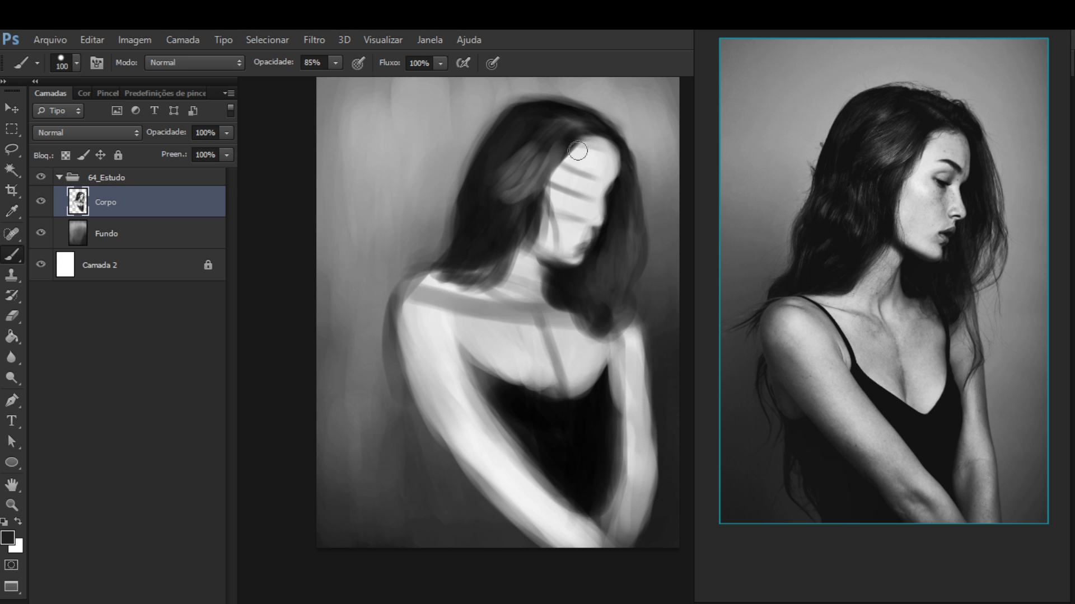
Blend the temple highlight into the surrounding hair with sampled grey and dark tones, reducing the brush to 90 px
alt+click(516, 177)
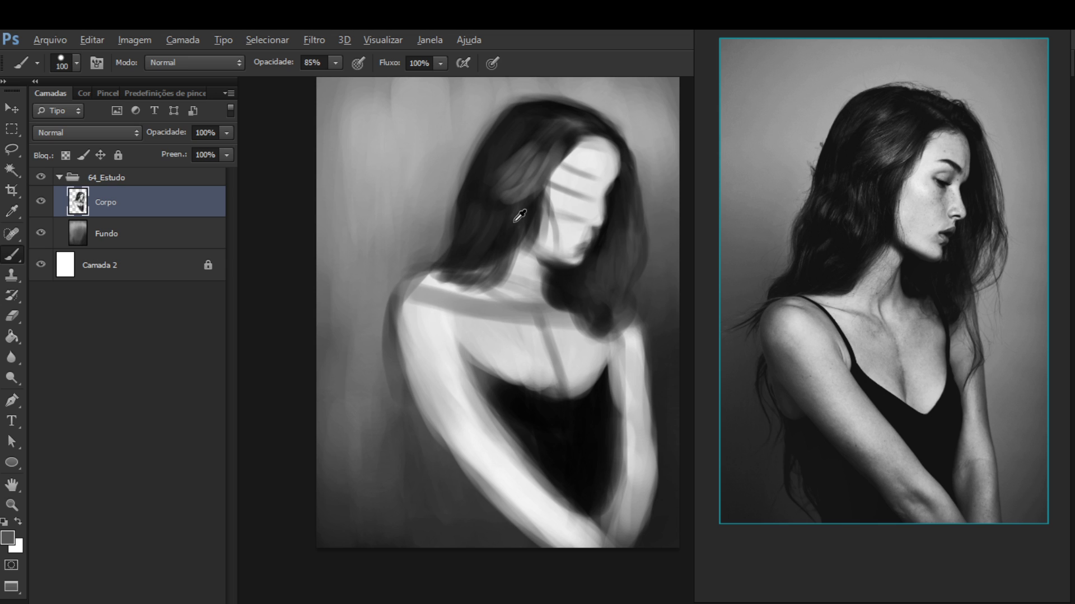
alt+click(514, 218)
alt+click(560, 277)
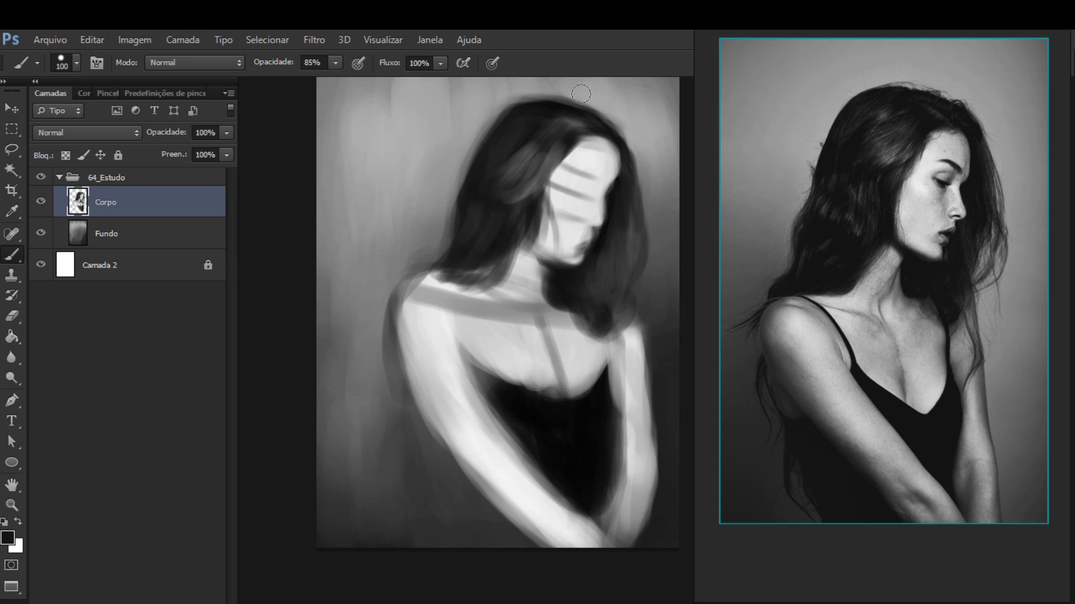
key(bracketleft)
alt+click(537, 157)
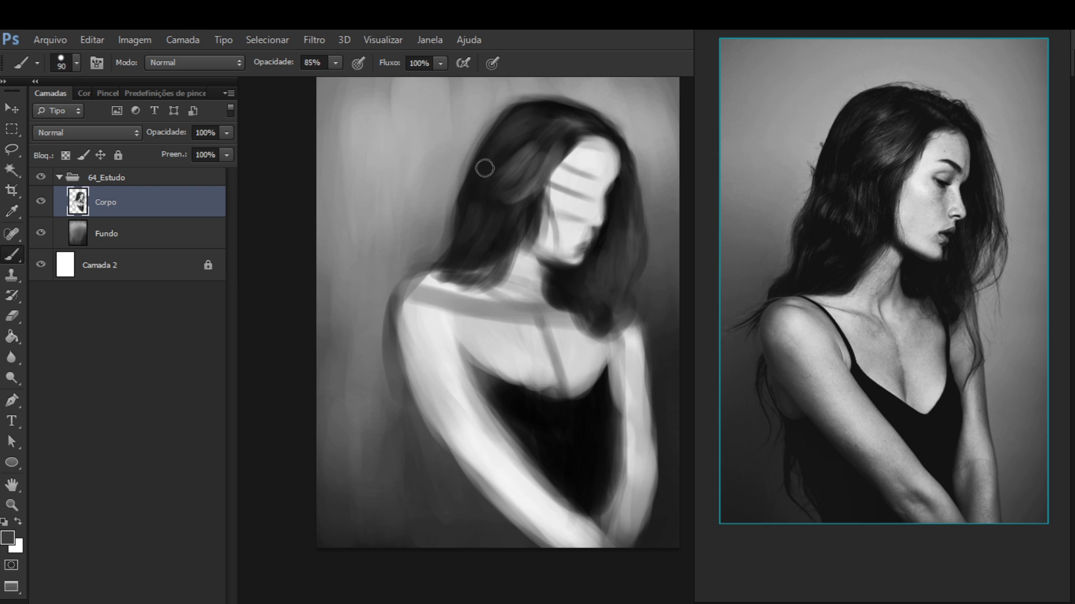
Paint dark hair strands over the near shoulder and down behind the upper arm, using black sampled from the dress with a 90 px brush
alt+click(602, 407)
mouse_move(487, 269)
mouse_down()
mouse_move(464, 275)
mouse_move(479, 289)
mouse_move(457, 283)
mouse_up()
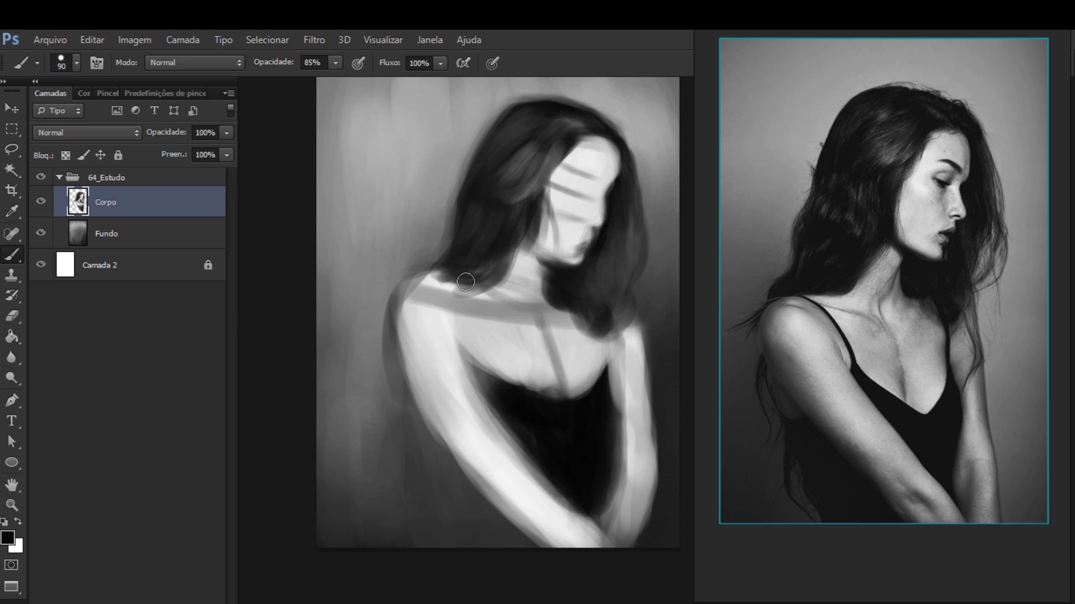
mouse_move(451, 279)
mouse_down()
mouse_move(491, 289)
mouse_move(426, 297)
mouse_move(476, 288)
mouse_move(417, 285)
mouse_move(468, 292)
mouse_move(408, 291)
mouse_move(429, 313)
mouse_move(401, 299)
mouse_move(406, 357)
mouse_move(404, 301)
mouse_move(410, 311)
mouse_move(462, 298)
mouse_move(419, 288)
mouse_move(442, 272)
mouse_move(423, 271)
mouse_move(430, 334)
mouse_move(391, 336)
mouse_move(410, 323)
mouse_move(388, 338)
mouse_move(393, 427)
mouse_up()
drag(395, 378, 373, 470)
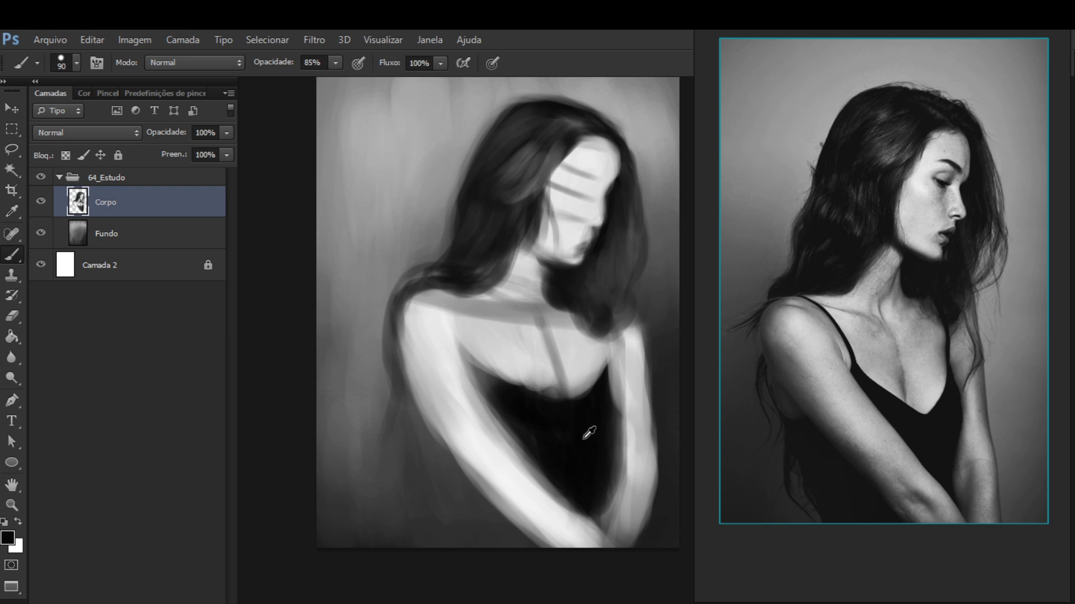
Fill the top of the dress below the neckline with solid black using a 150 px brush at 85% opacity
key(bracketright)
key(bracketright)
key(bracketright)
alt+click(527, 417)
alt+click(527, 417)
drag(509, 384, 494, 376)
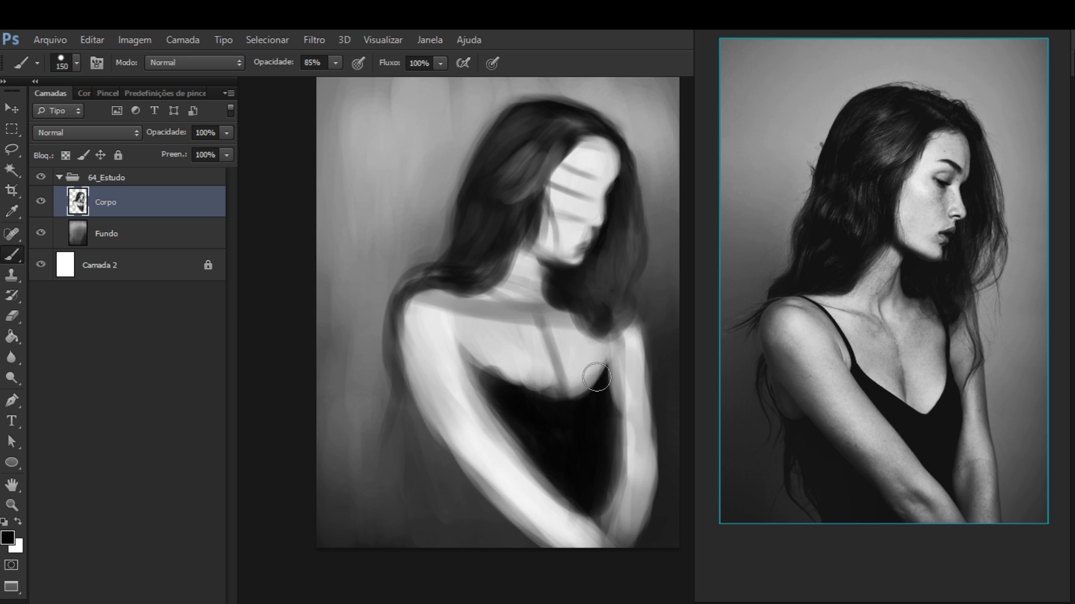
Darken the chest's centre guide line with a 60 px brush and paint the dress strap from shoulder to neckline, refining it at 30 px
key(bracketleft)
key(bracketleft)
key(bracketleft)
key(bracketleft)
drag(579, 320, 582, 319)
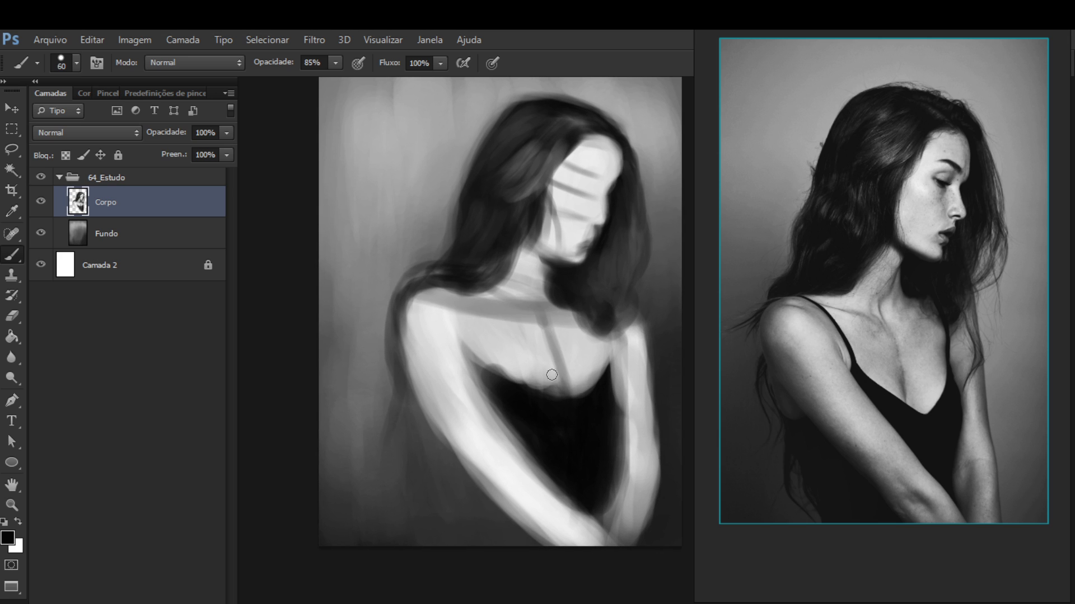
drag(551, 354, 565, 419)
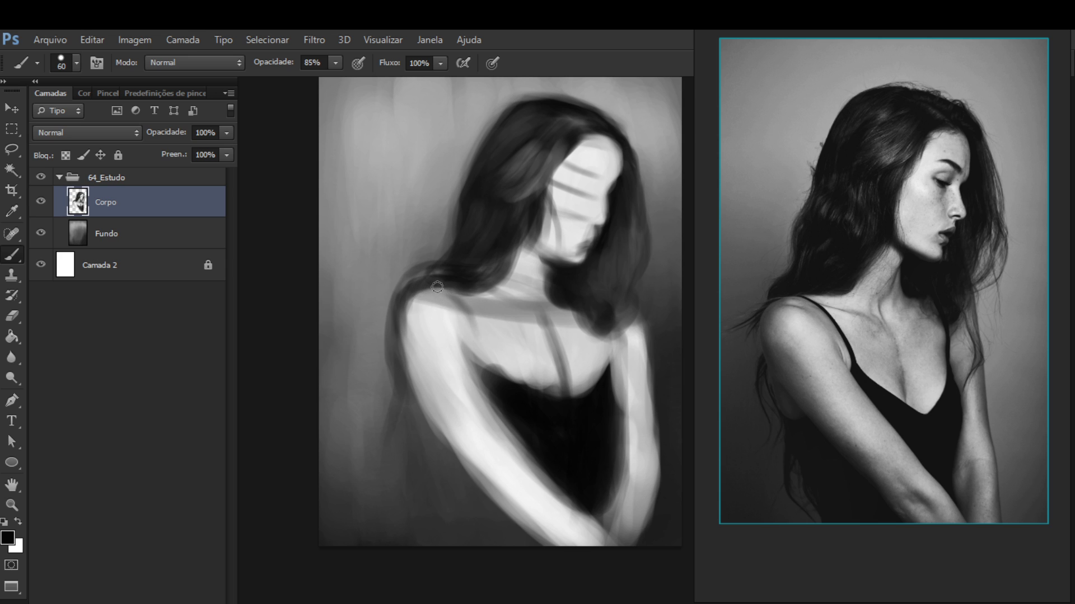
mouse_move(470, 322)
mouse_down()
mouse_move(486, 385)
mouse_move(491, 364)
mouse_up()
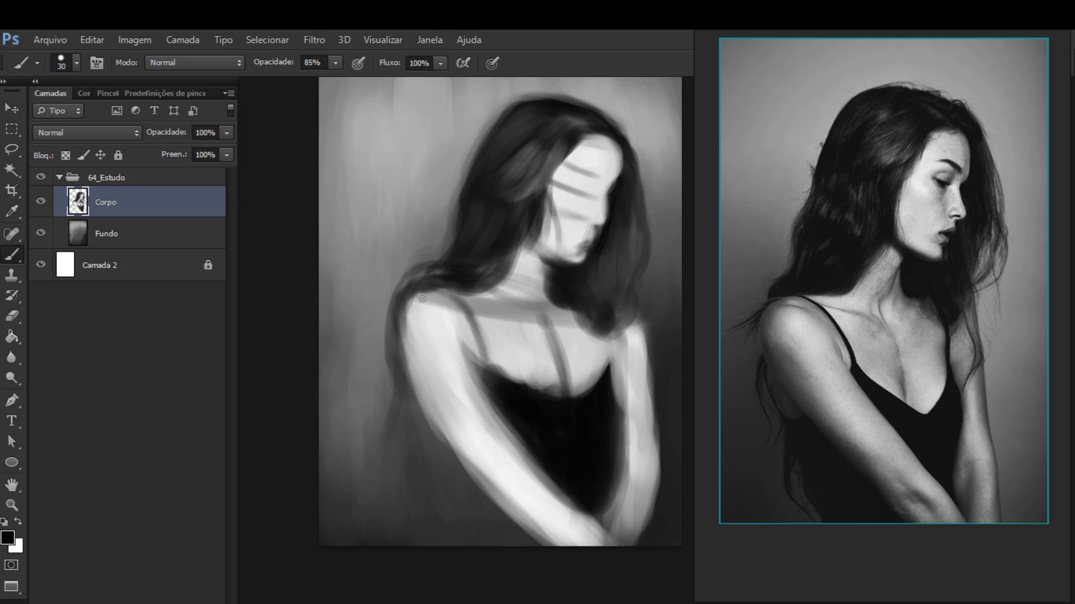
mouse_move(460, 307)
mouse_down()
mouse_move(418, 290)
mouse_move(464, 324)
mouse_move(445, 292)
mouse_move(463, 308)
mouse_move(491, 359)
mouse_up()
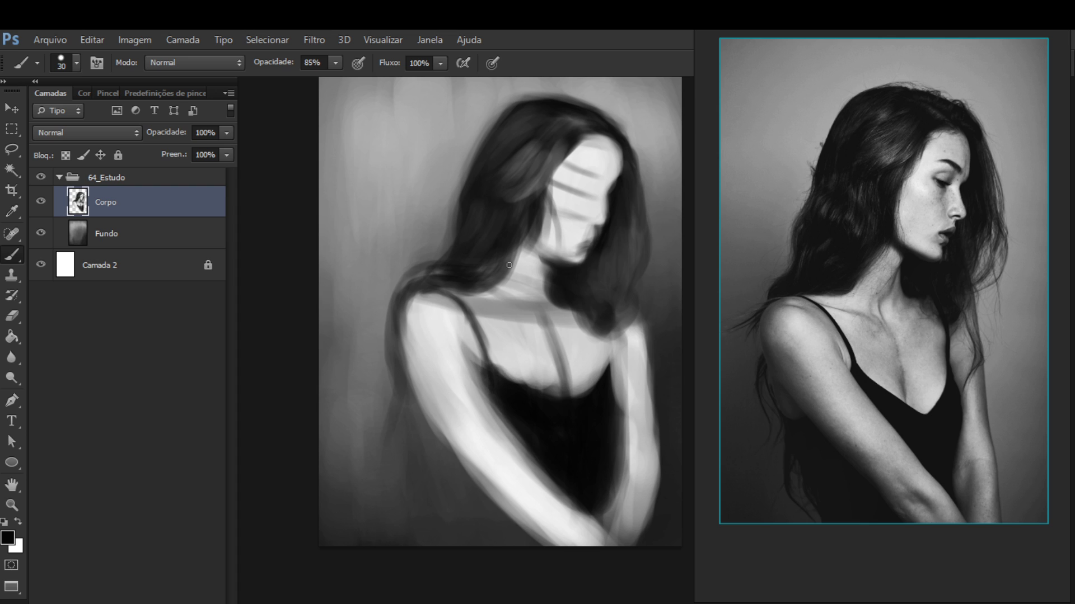
Reshape the near side of the neckline with sampled grey and light skin tones, using a 100 px brush at 85% opacity
alt+click(554, 373)
alt+click(556, 379)
mouse_move(515, 367)
mouse_down()
mouse_move(539, 382)
mouse_move(529, 385)
mouse_move(533, 372)
mouse_up()
alt+click(548, 374)
alt+click(544, 383)
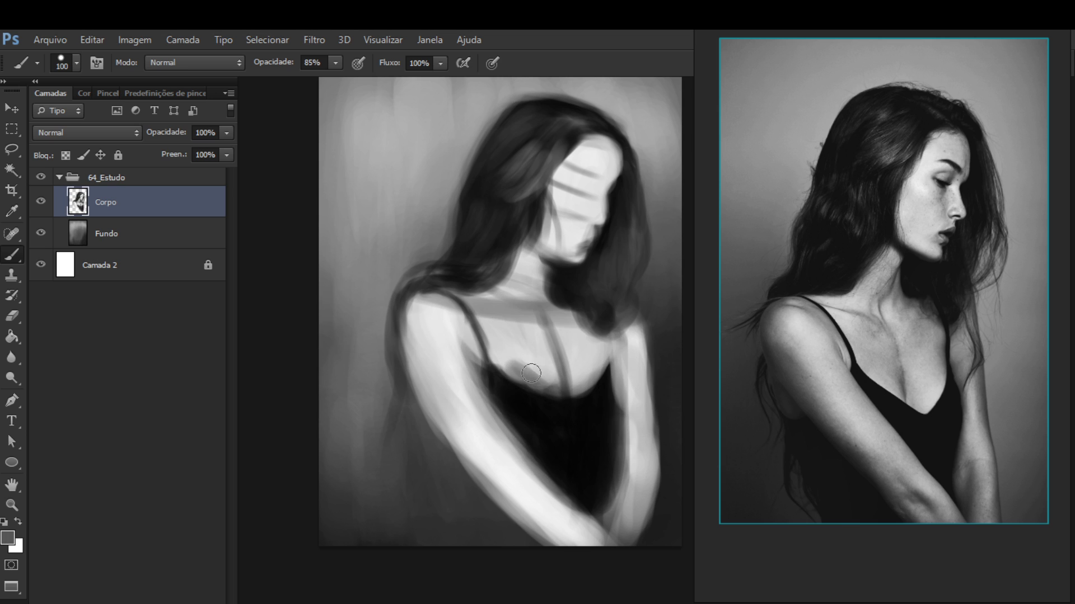
alt+click(535, 356)
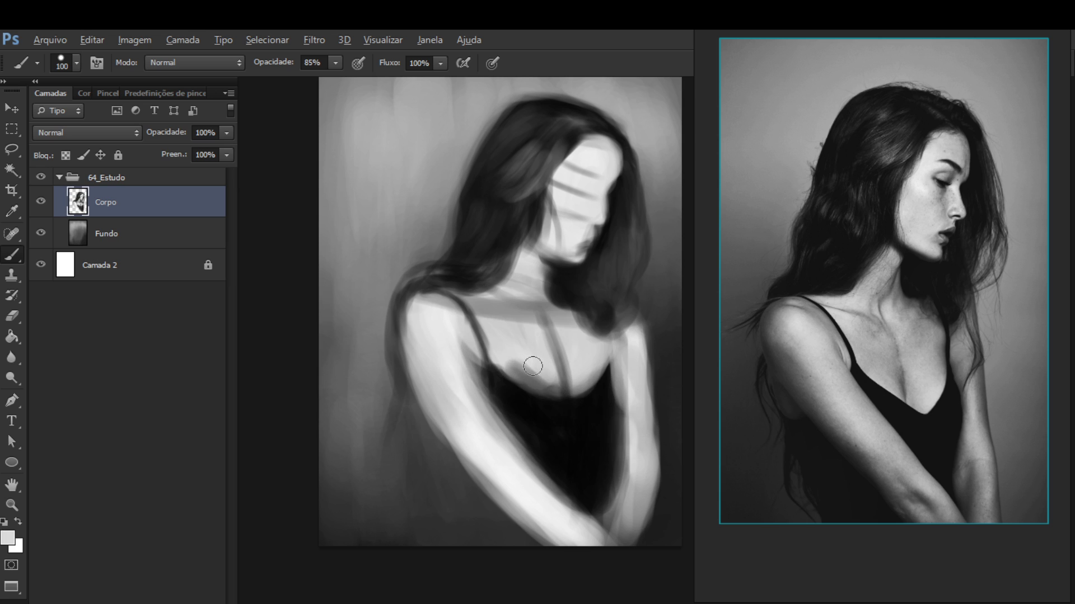
mouse_move(532, 369)
mouse_down()
mouse_move(508, 356)
mouse_move(544, 389)
mouse_move(514, 375)
mouse_move(550, 394)
mouse_move(515, 377)
mouse_move(554, 398)
mouse_up()
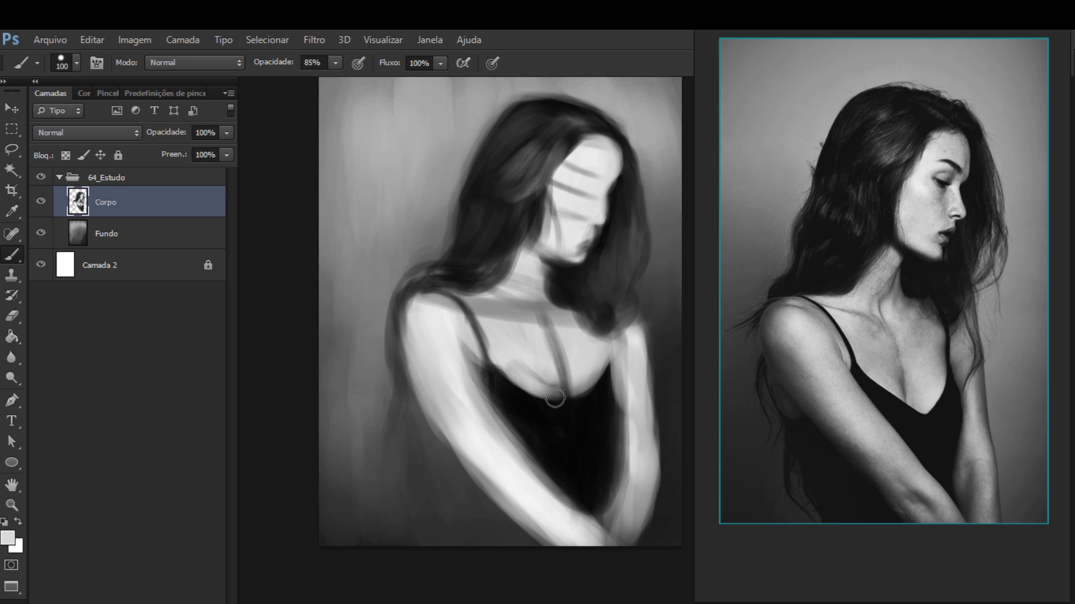
Lower the centre and far side of the neckline with sampled skin tones, using a 100 px brush and blending at 65% opacity
alt+click(563, 380)
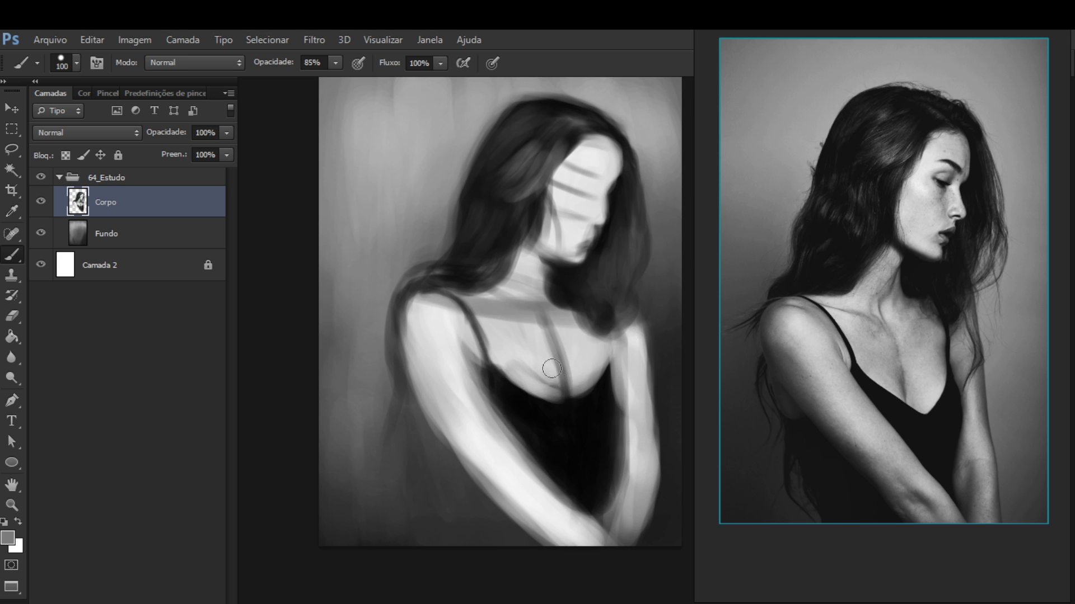
mouse_move(561, 400)
mouse_down()
mouse_move(552, 399)
mouse_move(593, 394)
mouse_move(600, 385)
mouse_move(559, 393)
mouse_move(600, 377)
mouse_move(574, 390)
mouse_move(576, 400)
mouse_move(600, 366)
mouse_up()
alt+click(590, 378)
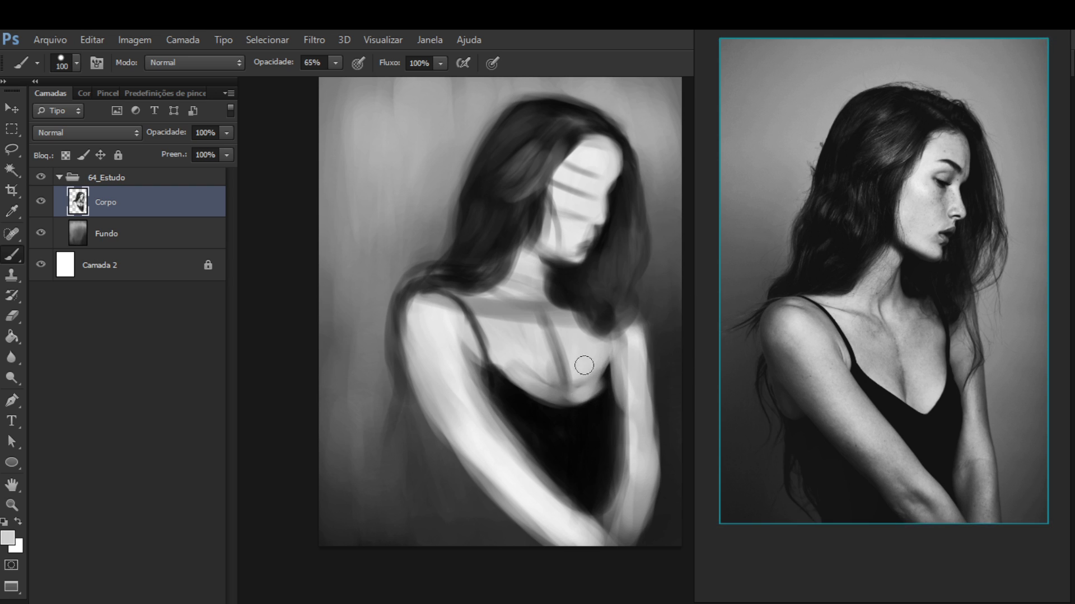
mouse_move(591, 356)
mouse_down()
mouse_move(602, 385)
mouse_move(600, 350)
mouse_move(588, 397)
mouse_move(604, 367)
mouse_up()
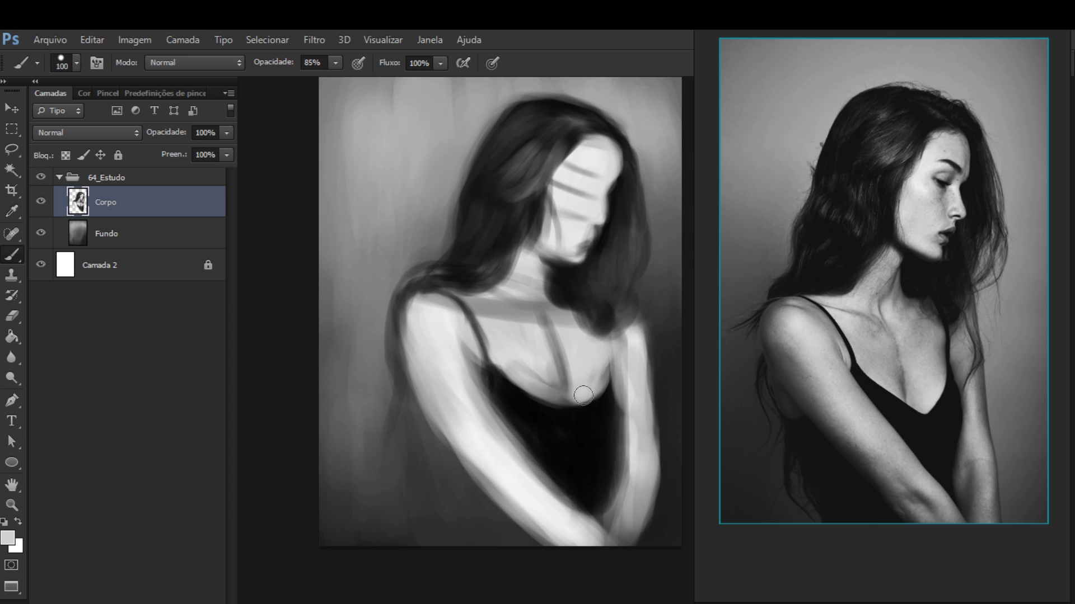
Touch up the far side of the neckline in light grey and the dress below it in sampled black, using a 90 px brush
drag(599, 381, 597, 343)
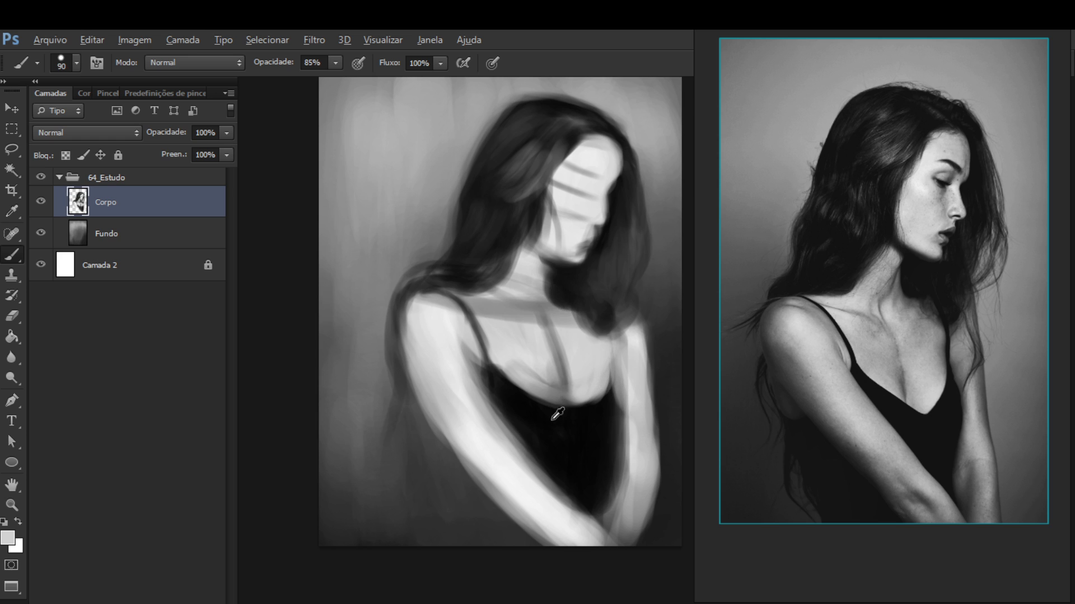
alt+click(577, 436)
alt+click(509, 417)
drag(430, 344, 440, 450)
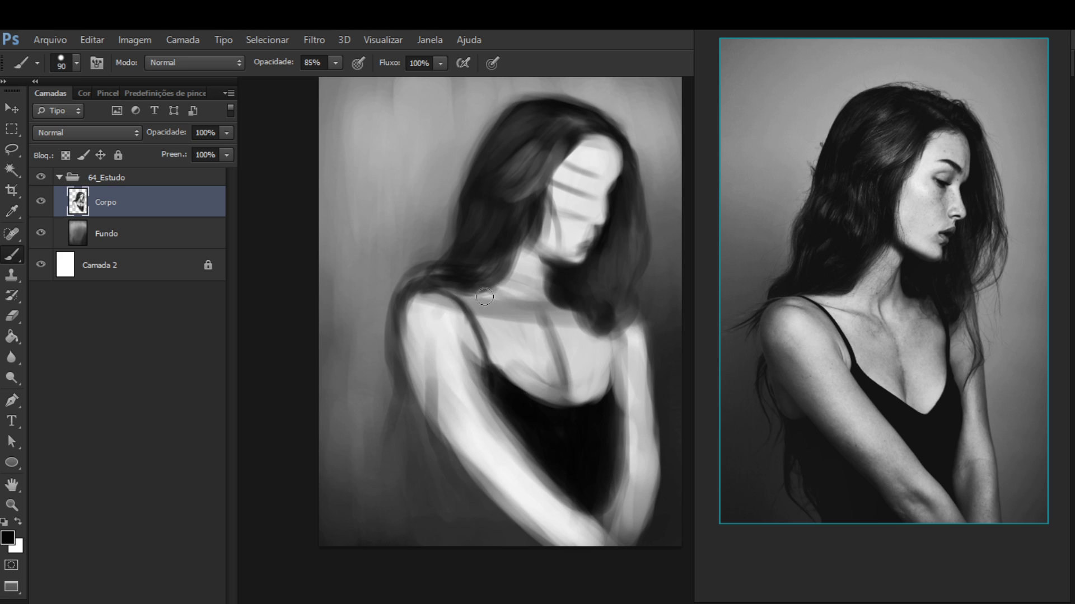
mouse_move(484, 296)
mouse_down()
mouse_move(431, 386)
mouse_move(427, 456)
mouse_up()
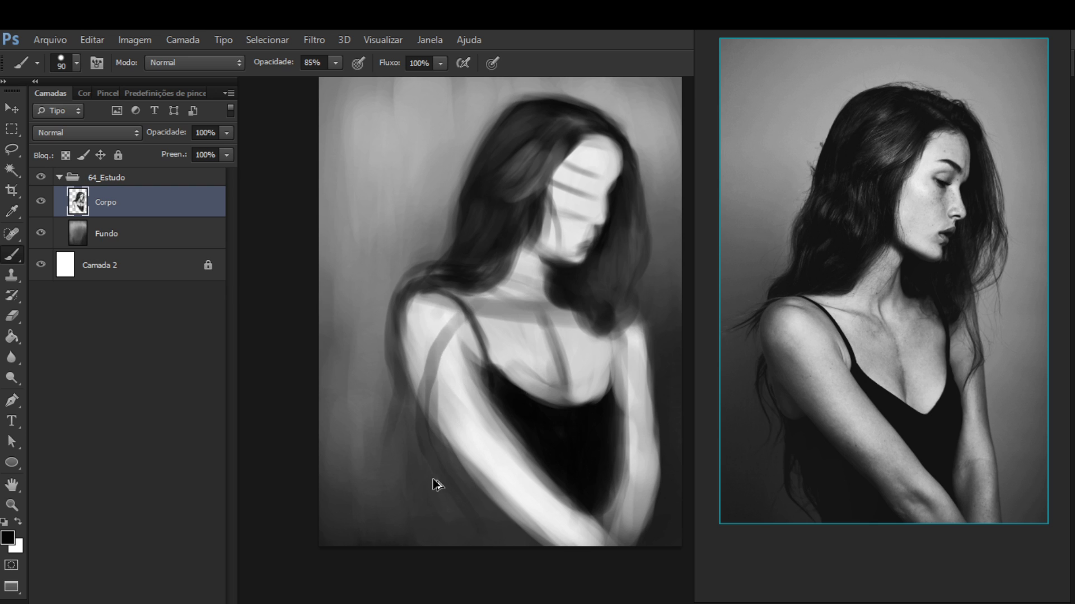
key(ctrl+z)
key(ctrl+alt+z)
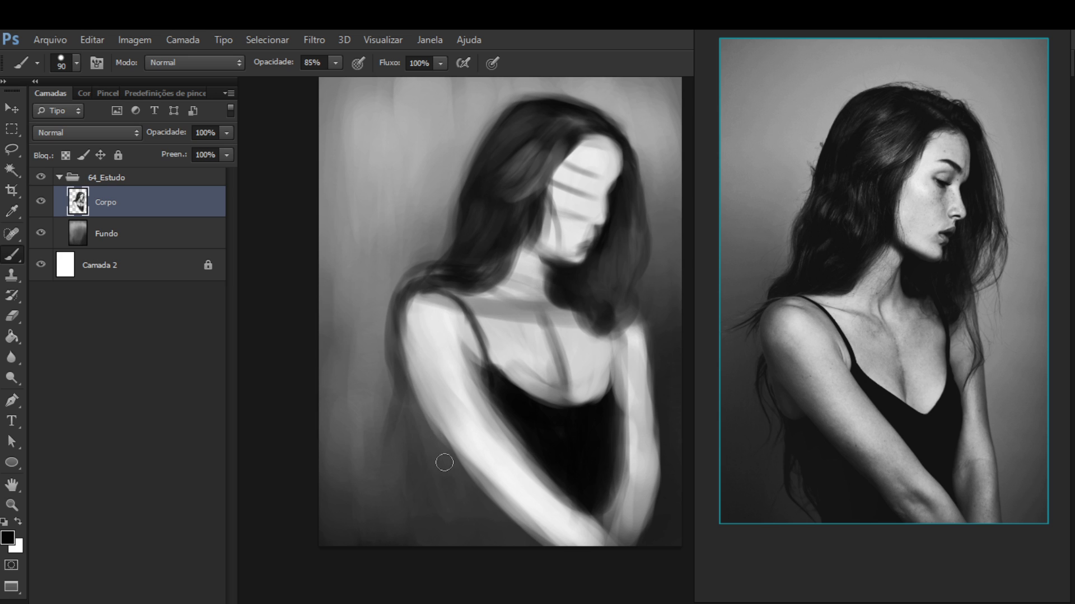
Paint the back of the dress below the near arm in solid black, enlarging the brush from 90 px to 125 px at 100% opacity
drag(444, 463, 424, 435)
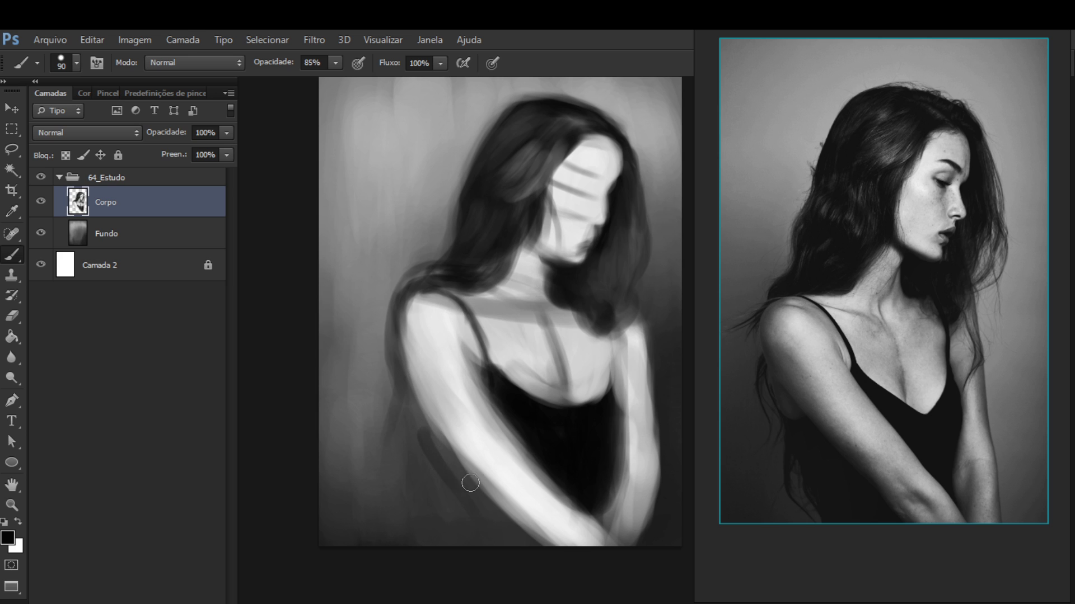
drag(463, 478, 497, 560)
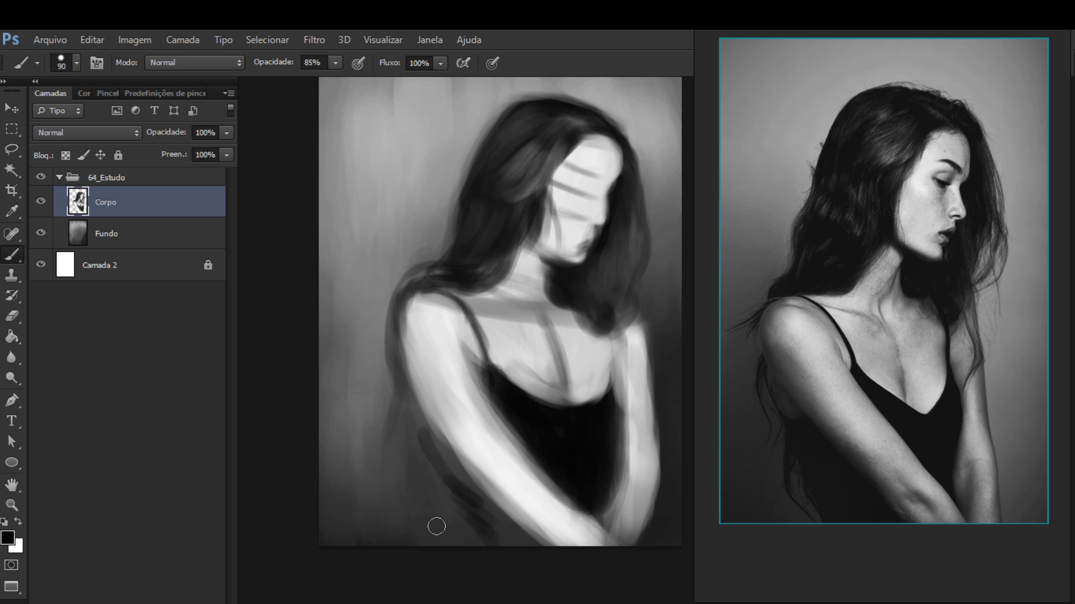
key(bracketright)
key(bracketright)
mouse_move(440, 476)
mouse_down()
mouse_move(429, 454)
mouse_move(462, 487)
mouse_move(448, 472)
mouse_move(476, 529)
mouse_move(445, 480)
mouse_move(469, 559)
mouse_move(415, 490)
mouse_move(420, 504)
mouse_move(456, 502)
mouse_move(439, 486)
mouse_move(459, 514)
mouse_up()
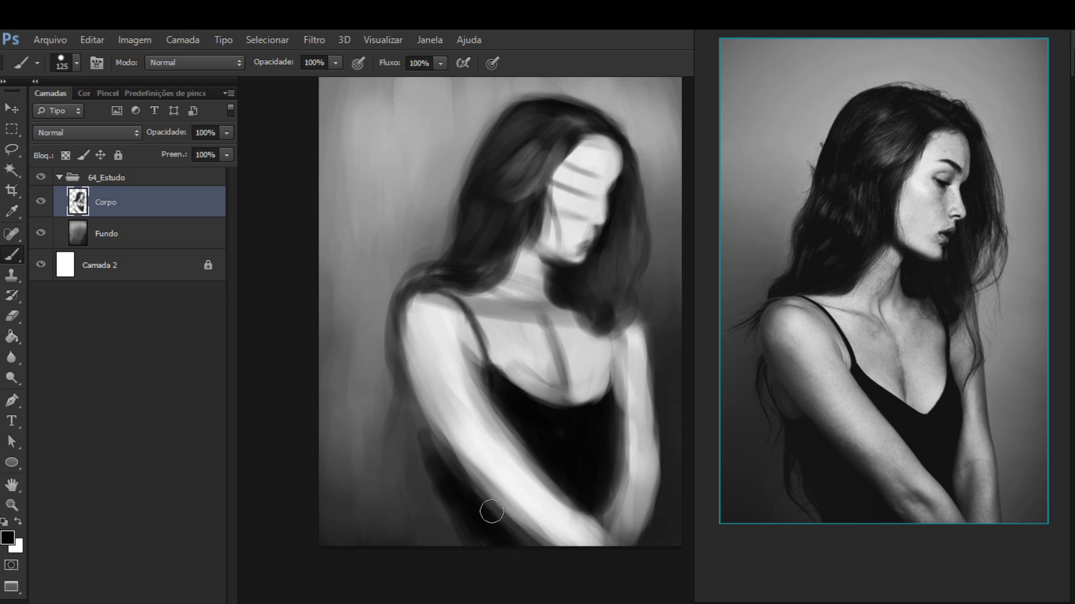
drag(478, 511, 529, 536)
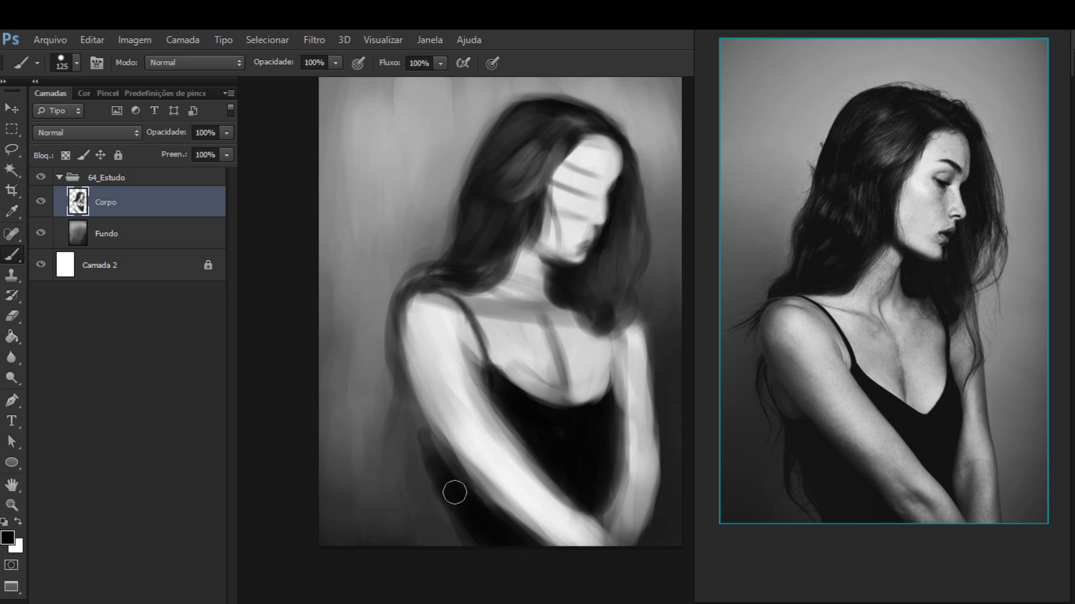
mouse_move(447, 483)
mouse_down()
mouse_move(408, 395)
mouse_move(446, 485)
mouse_up()
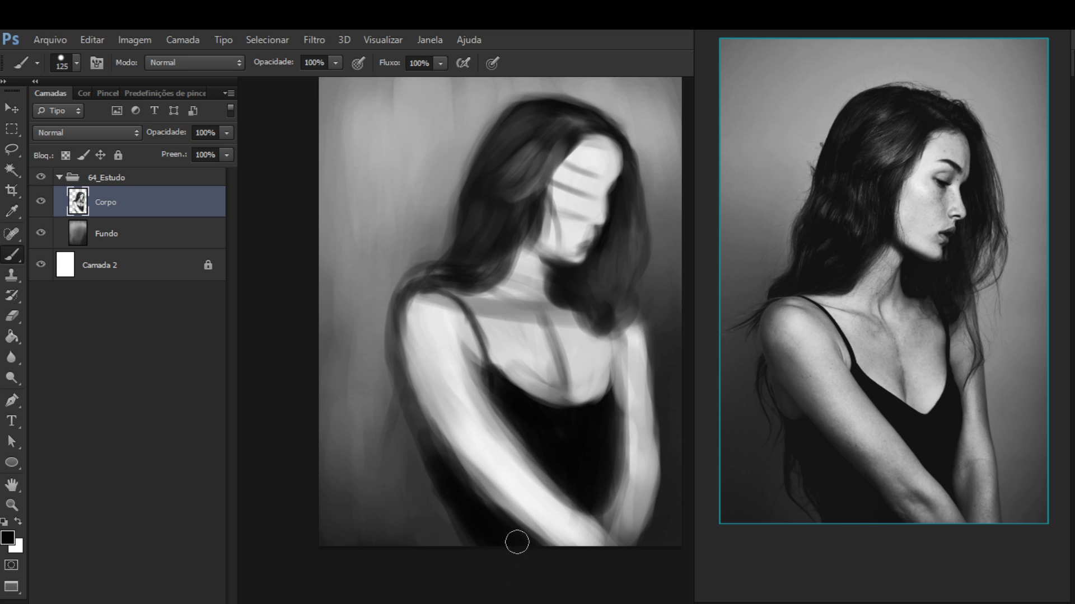
Clean up the outer contour of the near shoulder, arm and dress back with a 200 px eraser at 90% opacity
key(e)
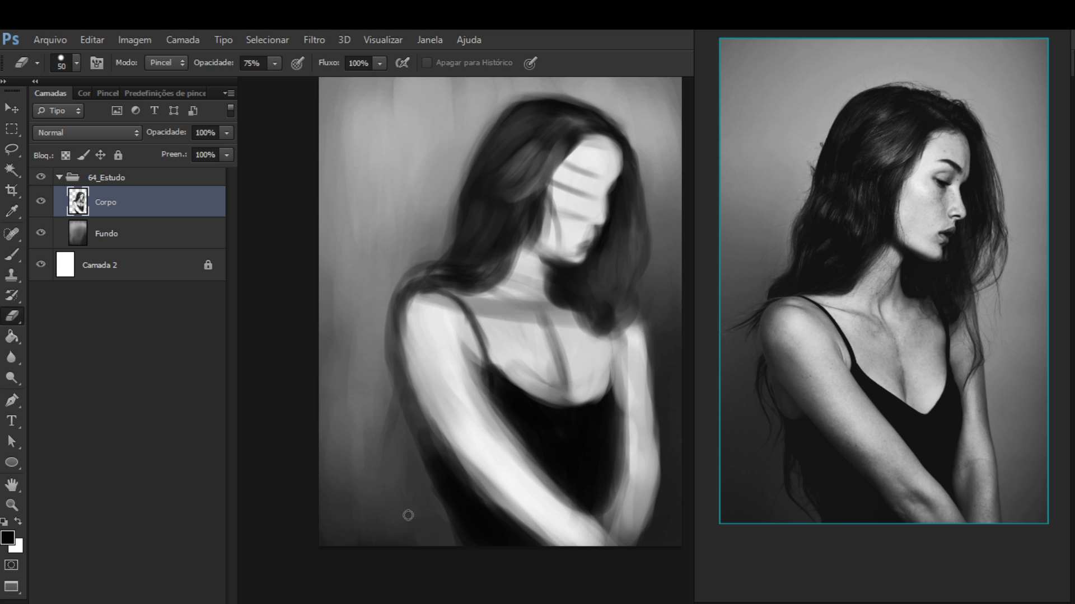
key(bracketright)
key(bracketright)
key(bracketright)
key(bracketright)
key(space)
drag(530, 498, 547, 504)
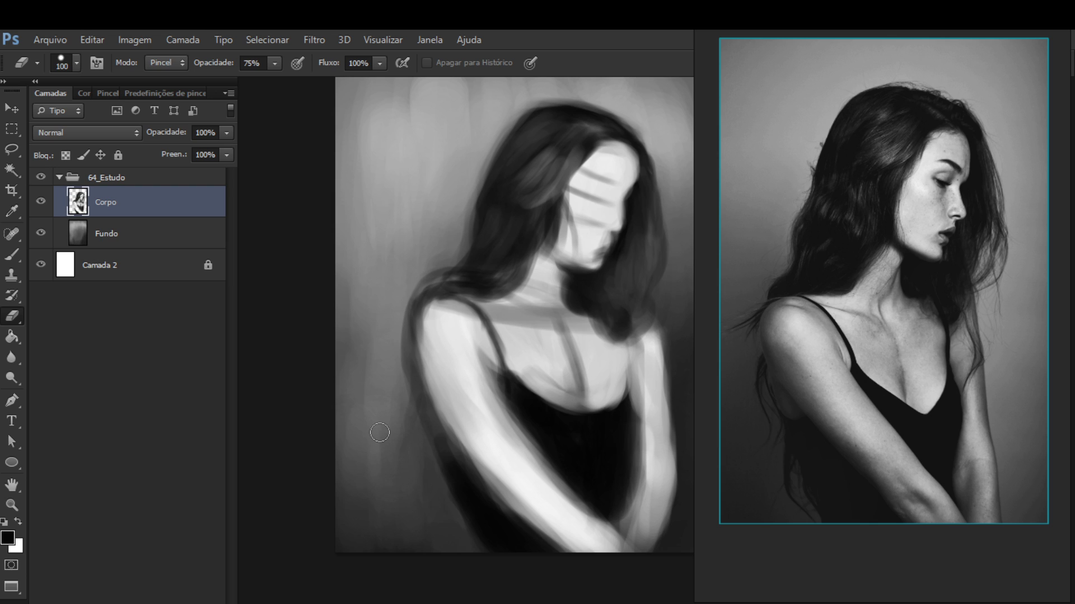
key(bracketright)
key(bracketright)
key(bracketright)
key(bracketright)
key(b)
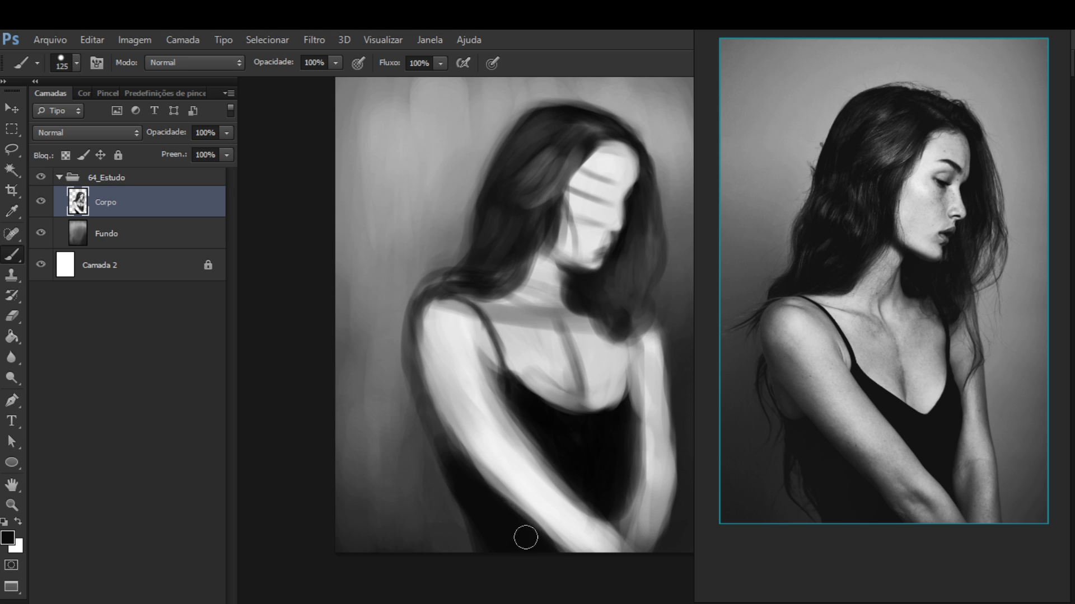
key(e)
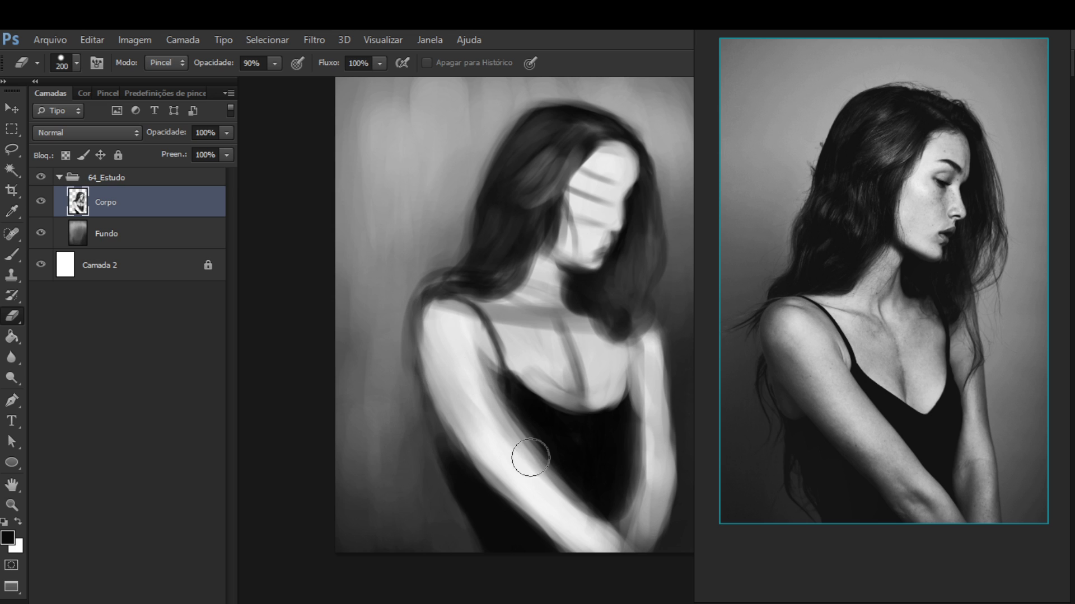
key(b)
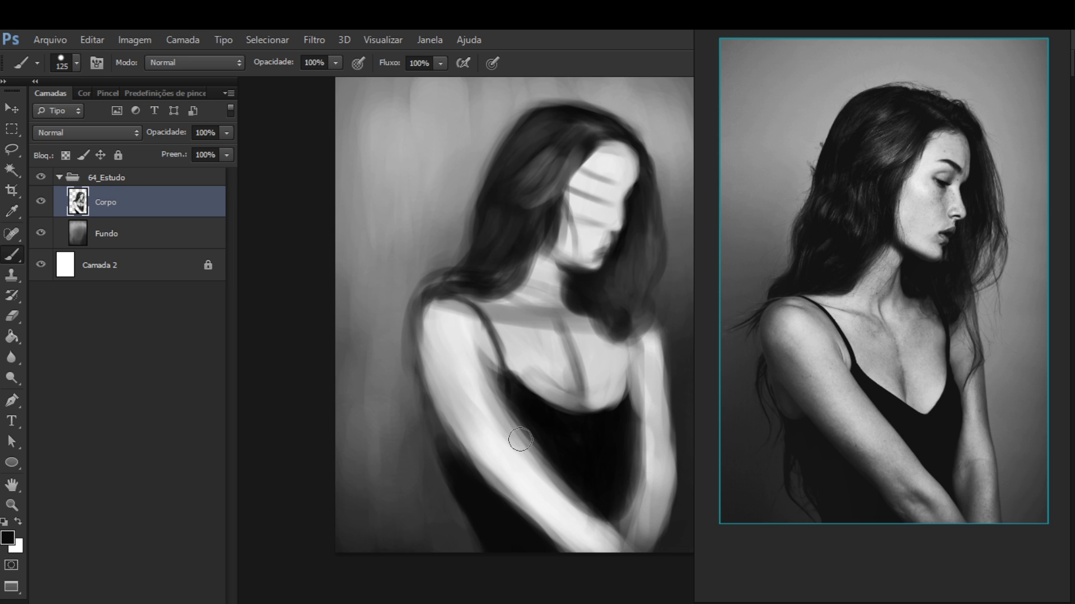
Flip the painting horizontally and shift the Corpo layer slightly to the left
key(ctrl+shift+h)
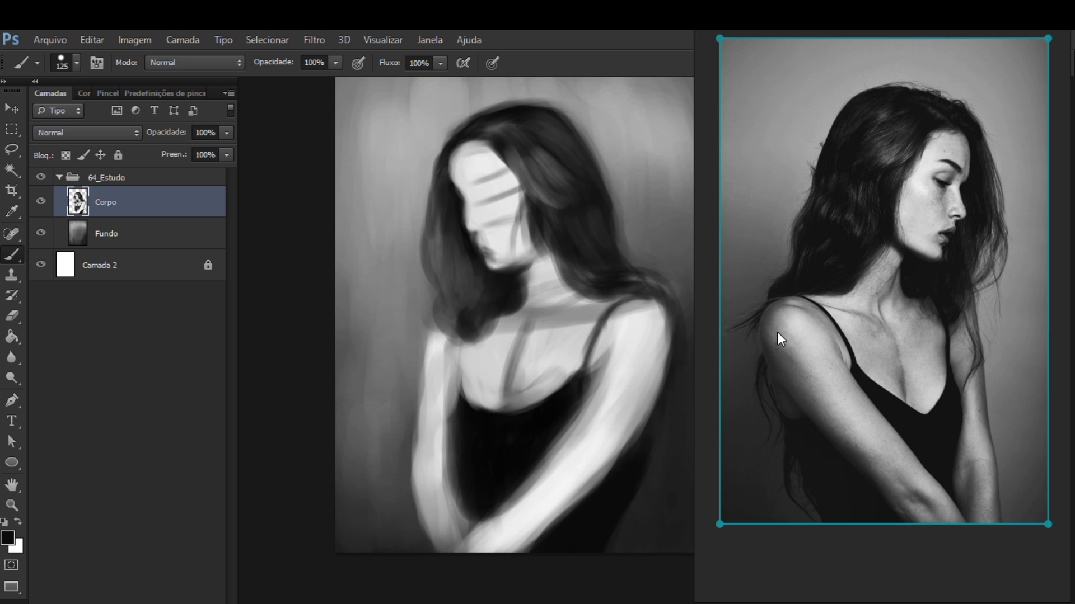
drag(648, 358, 619, 358)
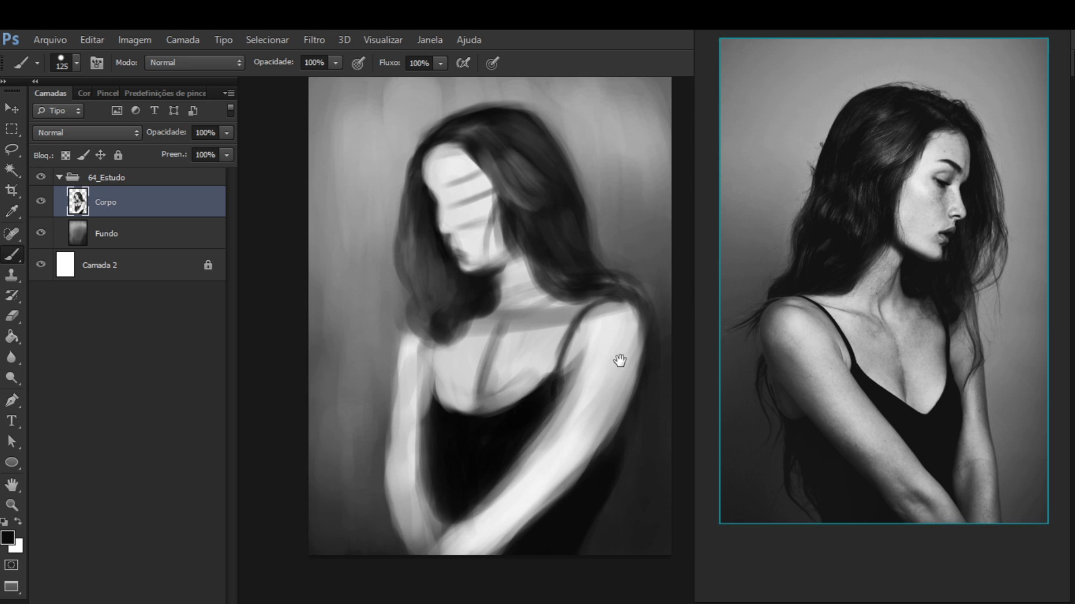
key(v)
drag(570, 406, 564, 403)
Flip the reference photo horizontally to match the mirrored painting and fit it in view
click(884, 415)
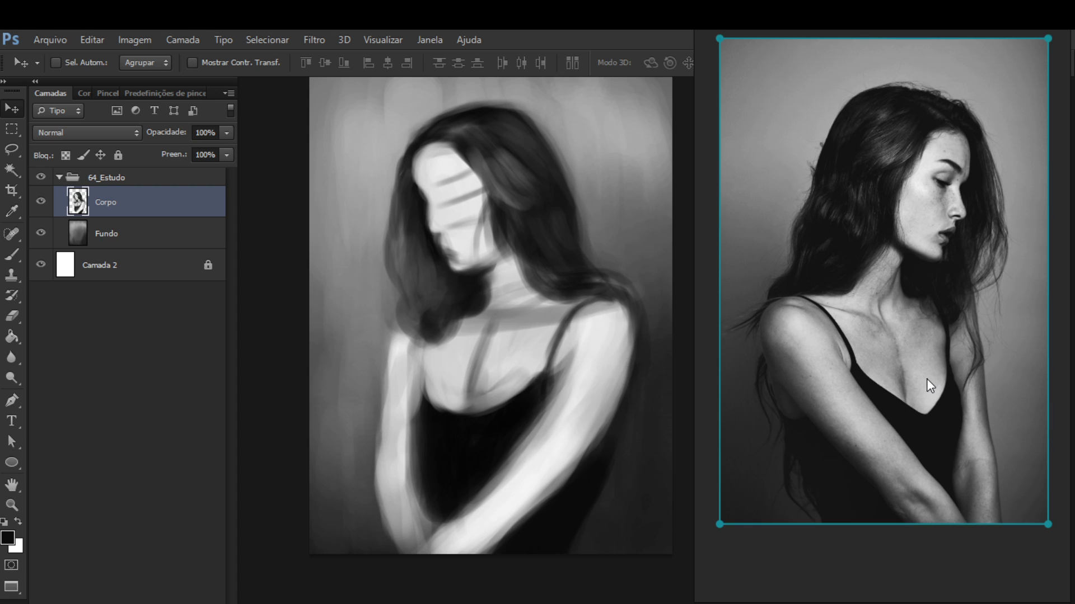
key(alt+shift+h)
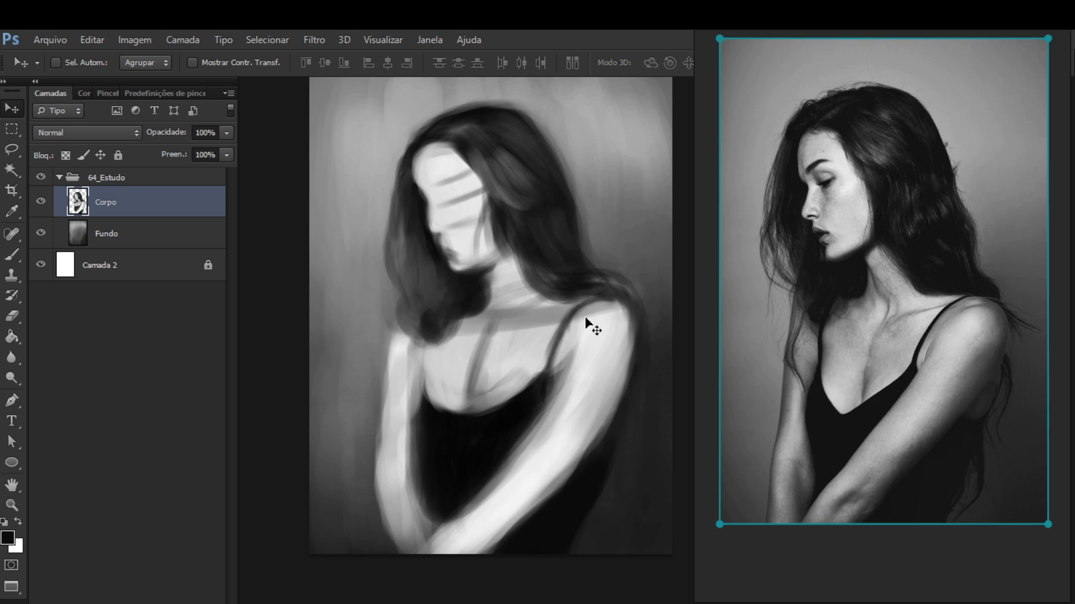
key(space)
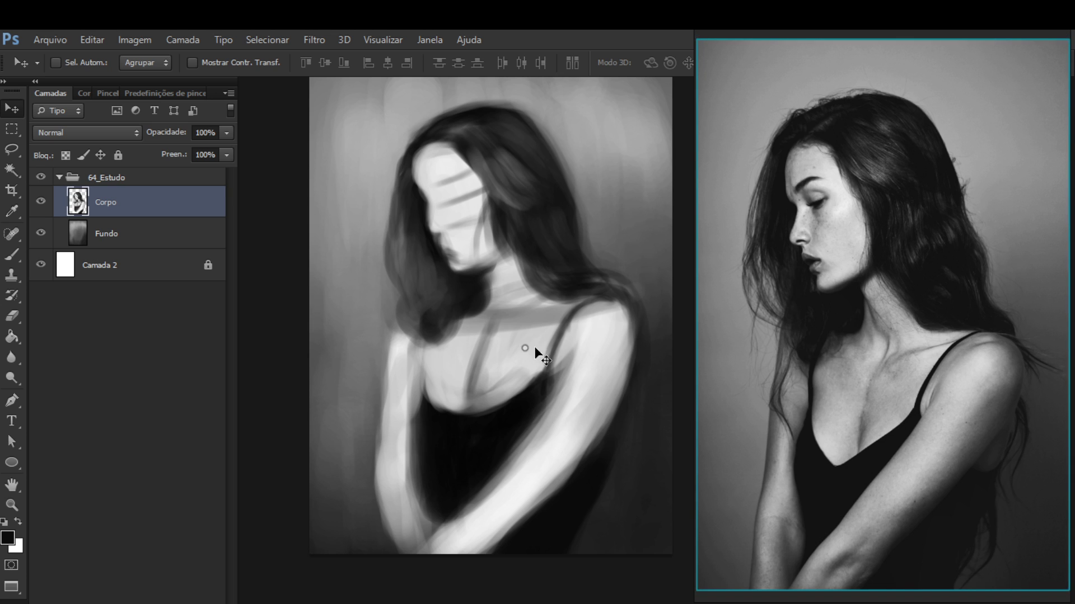
double_click(814, 361)
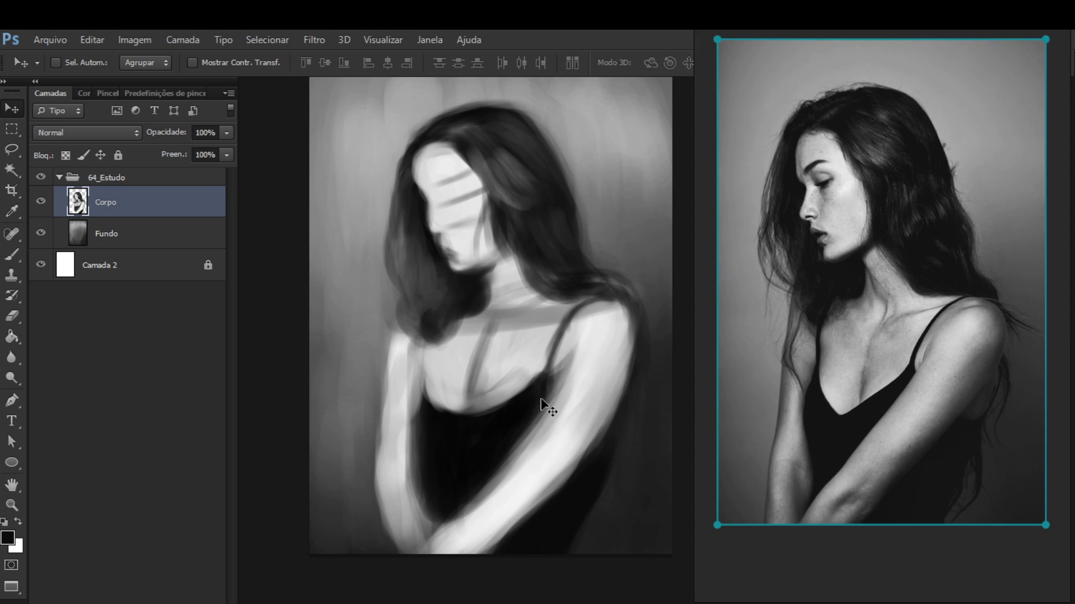
click(121, 178)
click(136, 209)
click(141, 236)
click(150, 213)
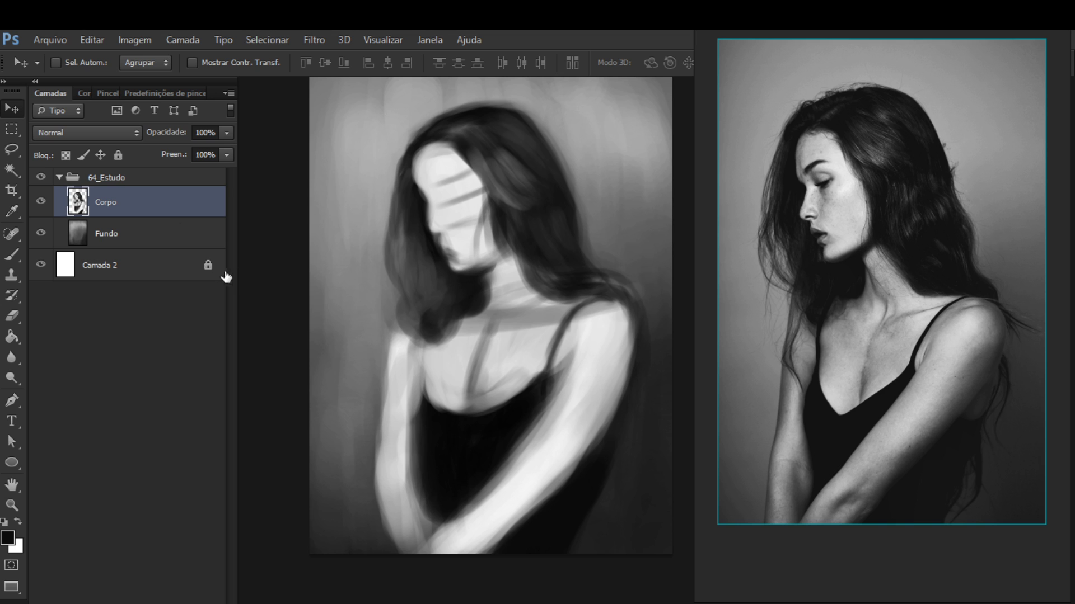
Tone down the chest on both sides of its centre guide line with sampled greys, using 200 px and 175 px brushes, the latter at 65% opacity
key(b)
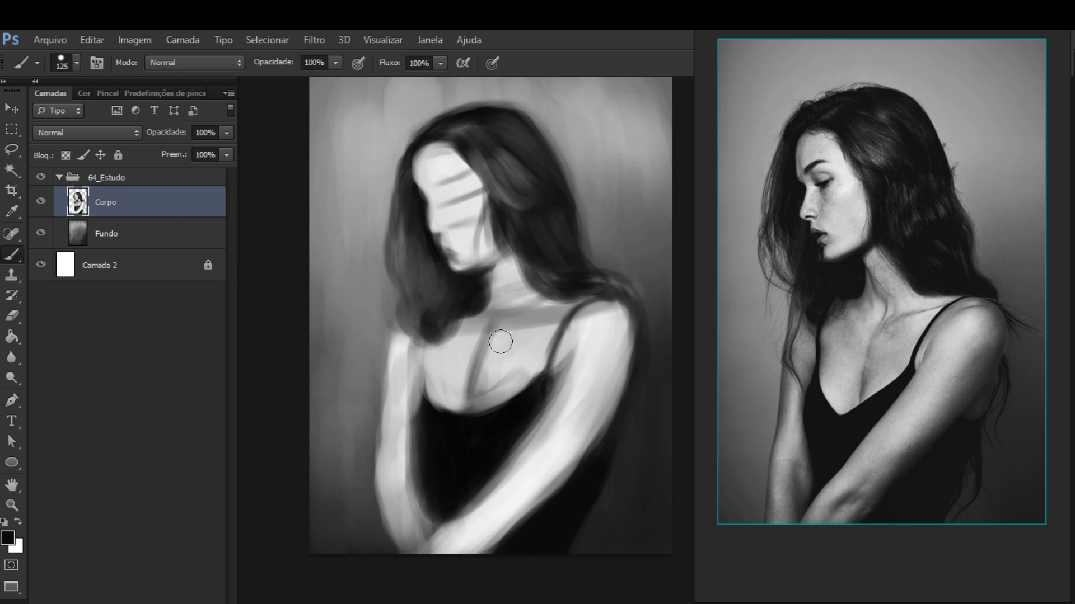
drag(542, 403, 556, 401)
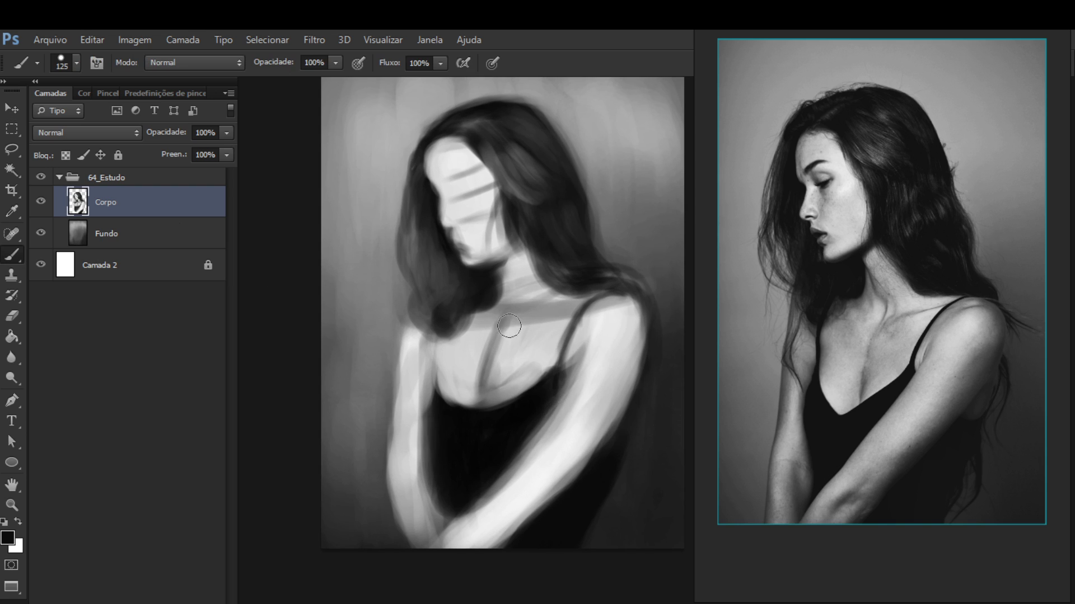
alt+click(538, 317)
key(bracketright)
key(bracketright)
key(bracketright)
mouse_move(516, 361)
mouse_down()
mouse_move(498, 378)
mouse_move(527, 355)
mouse_move(526, 309)
mouse_up()
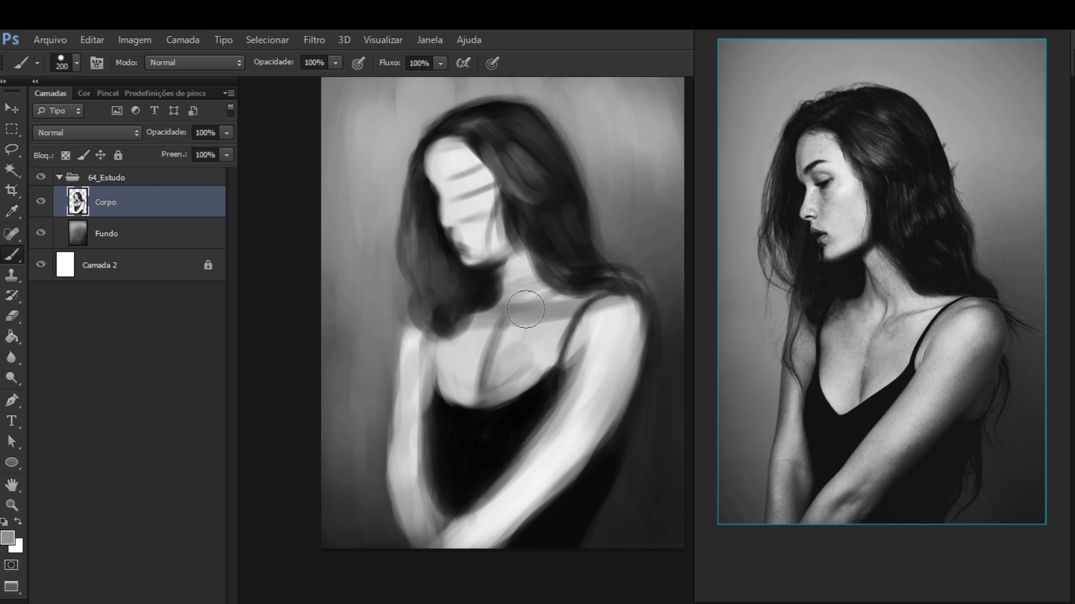
mouse_move(526, 309)
mouse_down()
mouse_move(552, 299)
mouse_move(501, 341)
mouse_move(515, 323)
mouse_move(473, 342)
mouse_move(461, 377)
mouse_move(451, 348)
mouse_move(474, 346)
mouse_move(462, 387)
mouse_move(463, 361)
mouse_move(452, 363)
mouse_move(459, 380)
mouse_move(538, 346)
mouse_move(513, 346)
mouse_move(514, 359)
mouse_move(513, 344)
mouse_move(502, 363)
mouse_move(523, 328)
mouse_move(497, 366)
mouse_move(538, 329)
mouse_move(522, 354)
mouse_up()
alt+click(459, 366)
key(bracketleft)
key(bracketleft)
key(bracketleft)
key(bracketleft)
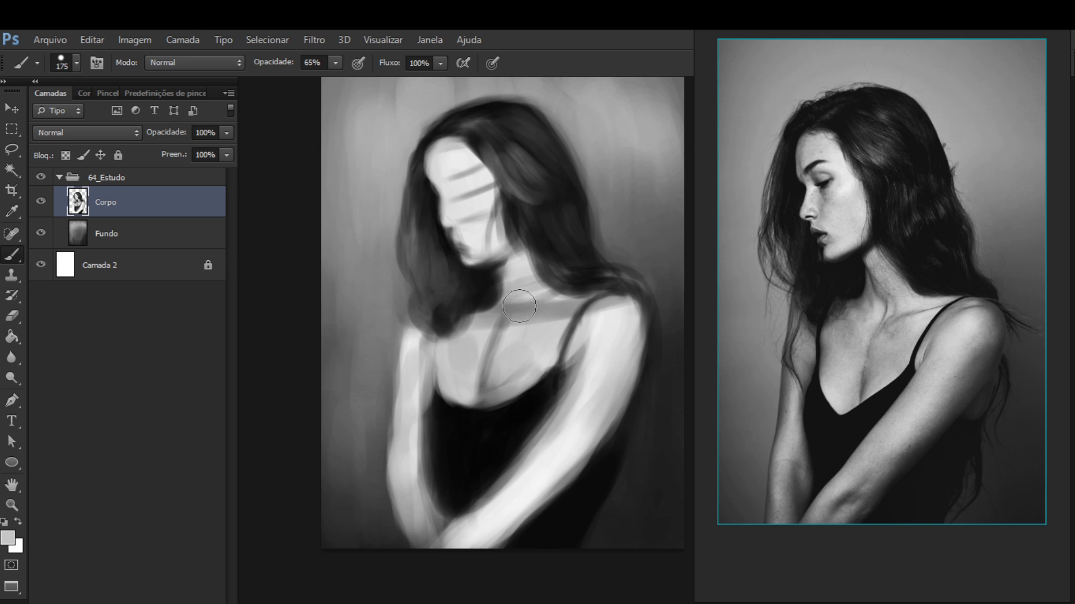
Smooth the neck and collarbone area with sampled skin greys, using a 90 px brush at 65% opacity
key(bracketleft)
key(bracketleft)
alt+click(524, 286)
alt+click(512, 283)
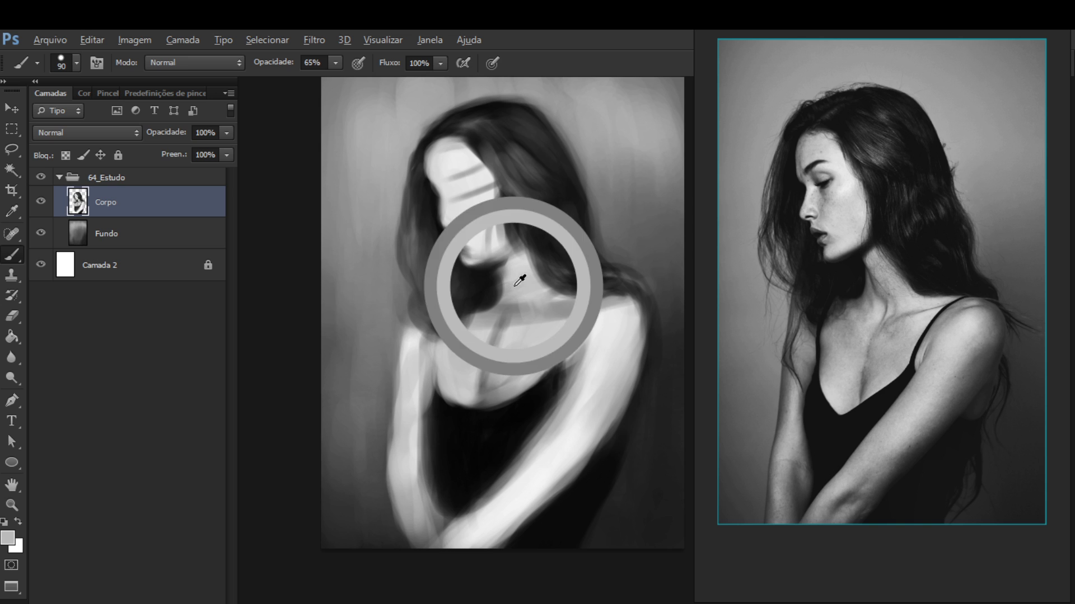
alt+click(532, 312)
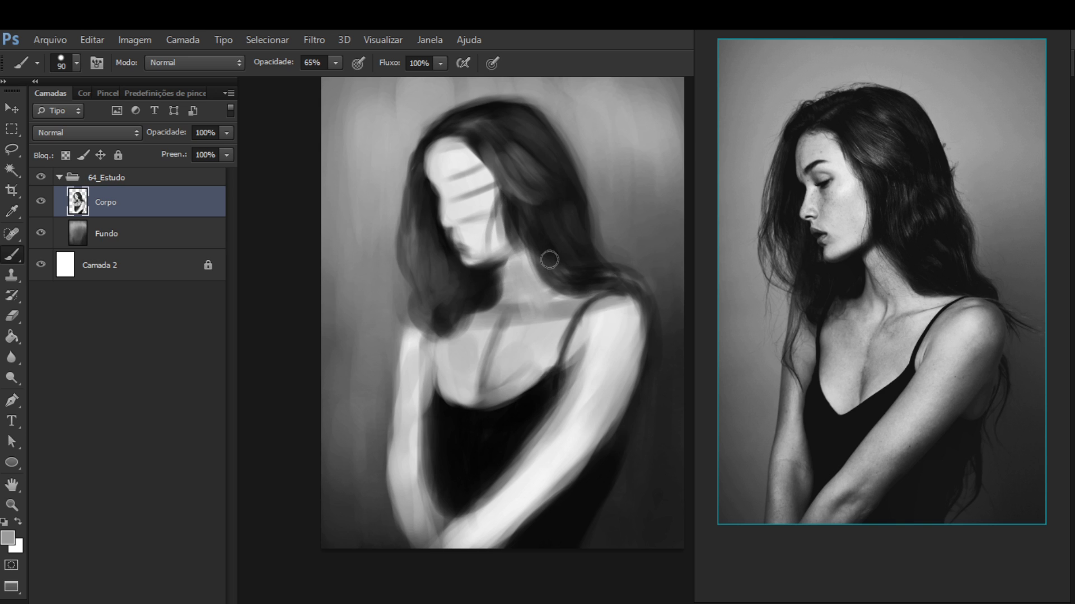
Shade the neck below the jaw with a sampled dark tone and blend it with sampled greys, using a 90 px brush
alt+click(527, 258)
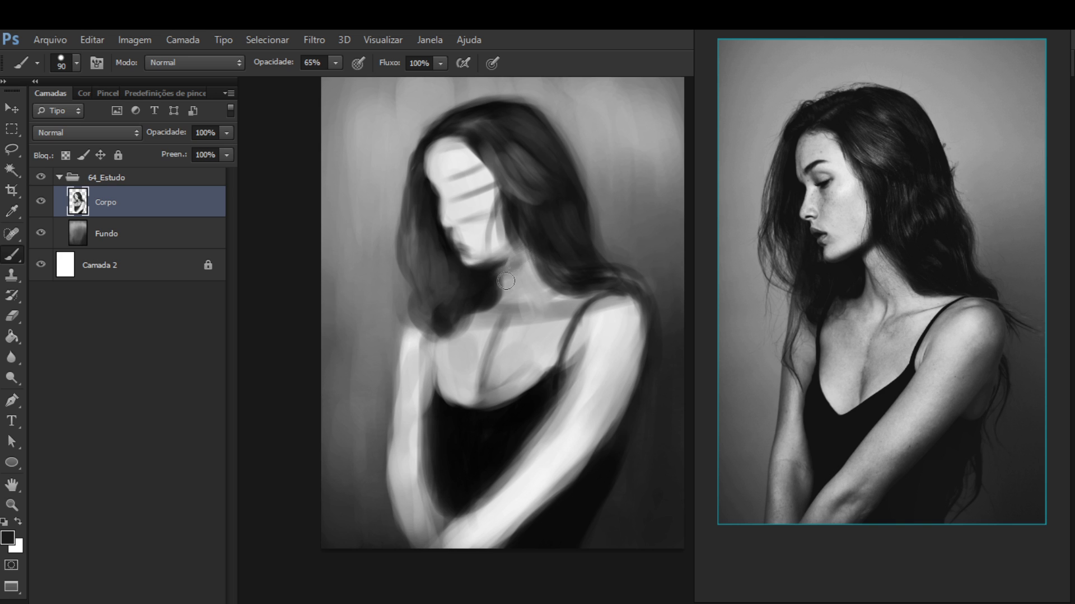
mouse_move(523, 257)
mouse_down()
mouse_move(533, 282)
mouse_move(513, 283)
mouse_move(520, 270)
mouse_move(537, 292)
mouse_move(530, 272)
mouse_move(537, 321)
mouse_up()
key(ctrl+z)
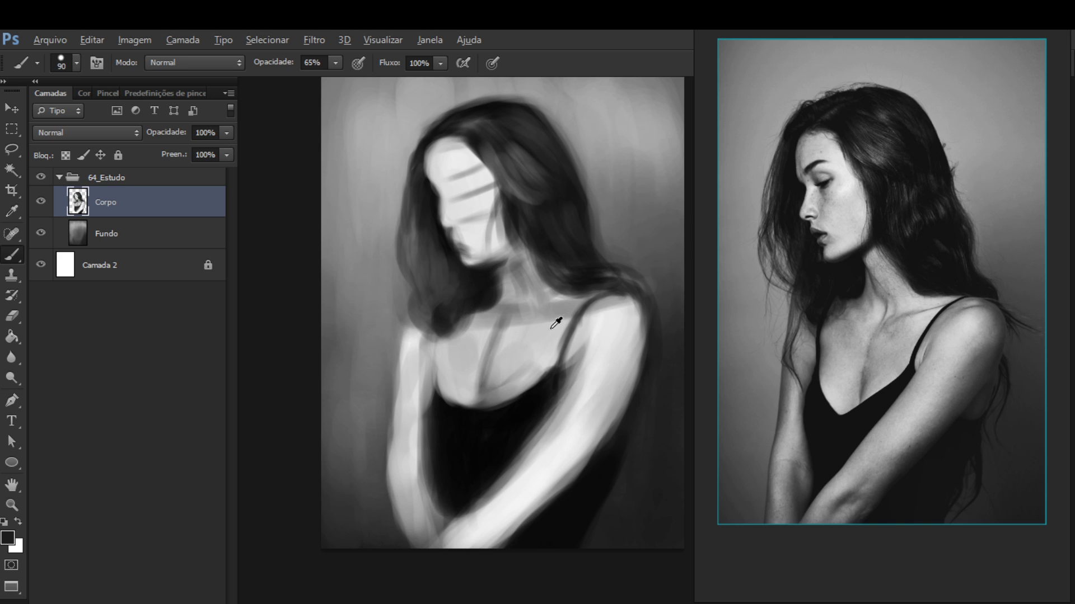
alt+click(548, 327)
drag(520, 269, 521, 285)
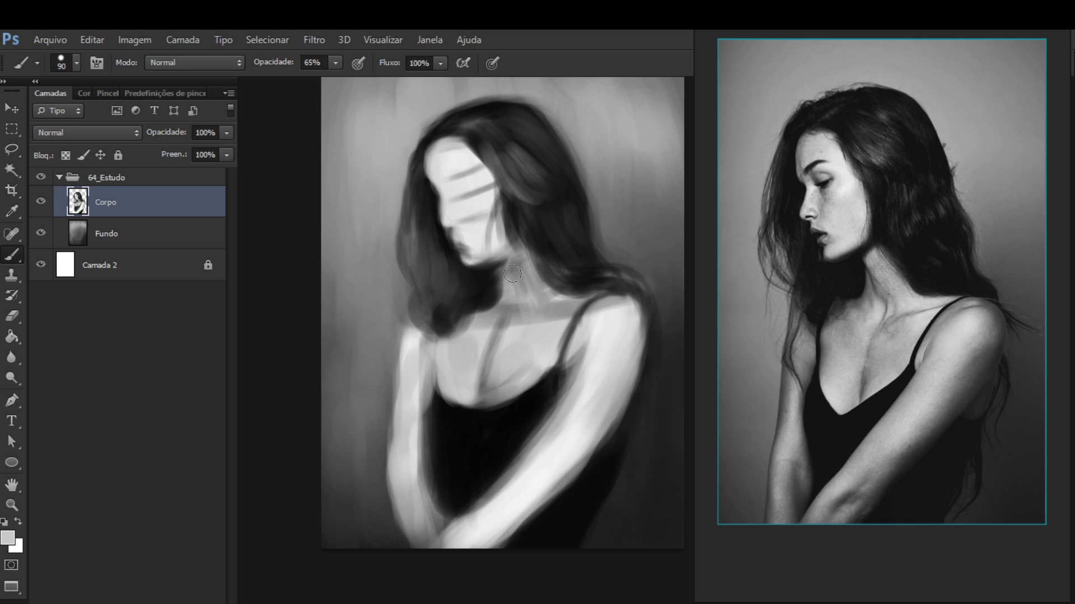
alt+click(519, 268)
drag(523, 283, 495, 276)
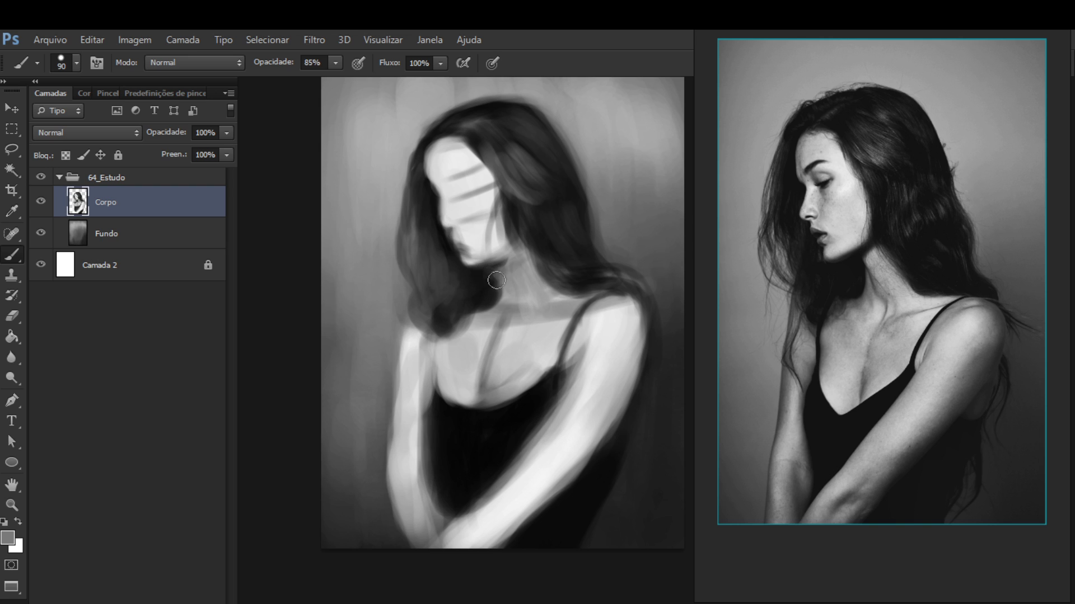
Darken the hair edge beside the neck and refine its lower end with sampled tones, using a 90 px brush at 85% opacity
key(alt)
alt+click(497, 284)
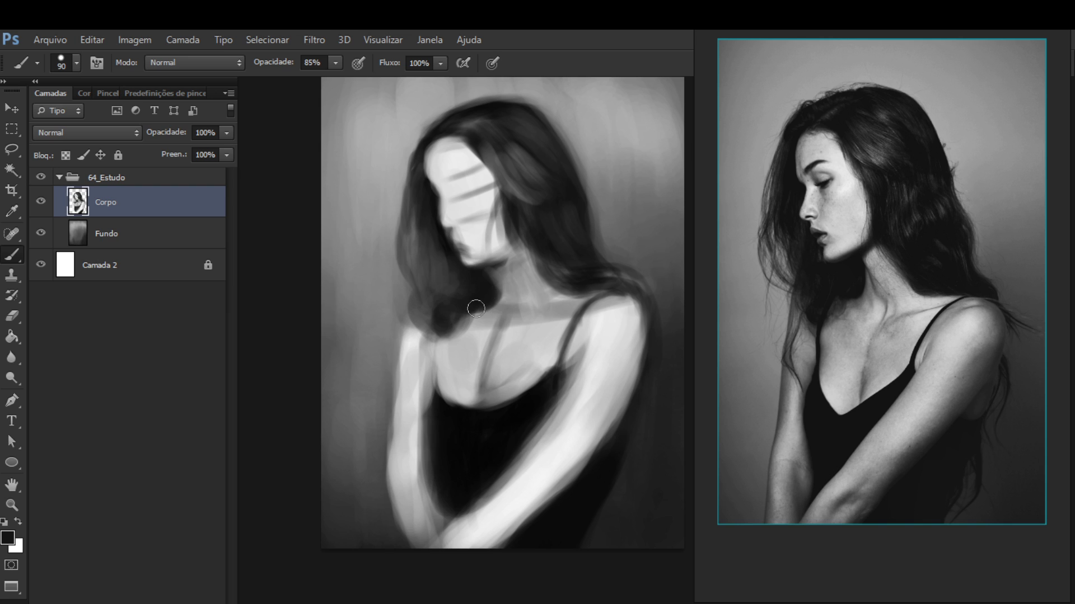
key(alt)
alt+click(432, 350)
Lasso the far arm with the adjacent dress and chest, and move it inward to X 538.50 px with Free Transform
key(l)
mouse_move(396, 307)
mouse_down()
mouse_move(369, 529)
mouse_move(435, 517)
mouse_move(475, 408)
mouse_move(456, 314)
mouse_move(350, 336)
mouse_up()
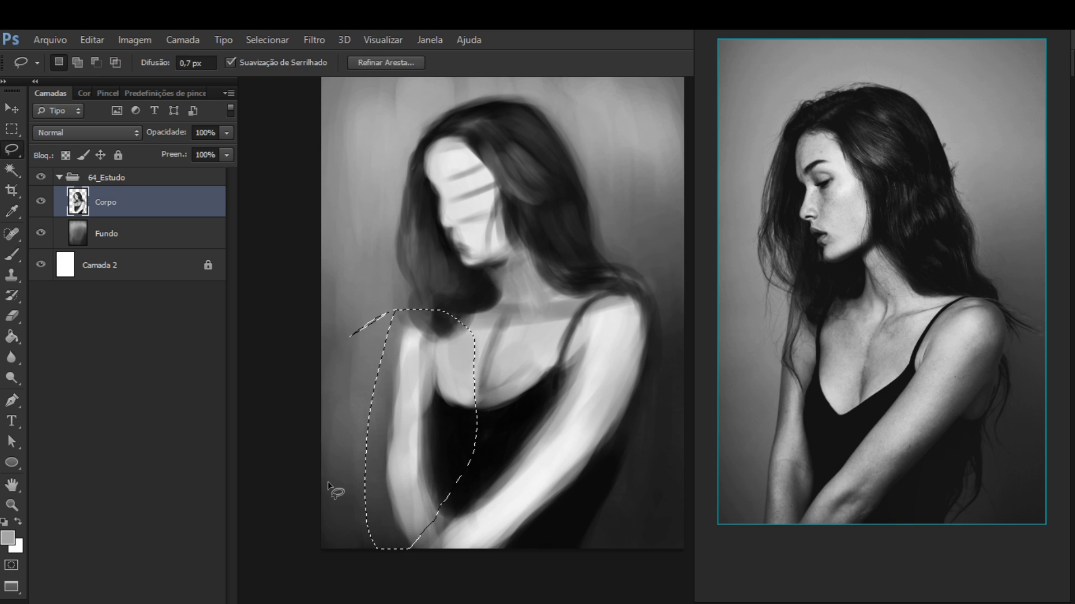
key(ctrl+t)
key(shift+Right)
key(shift+Right)
key(shift+Right)
key(shift+Right)
key(shift+Right)
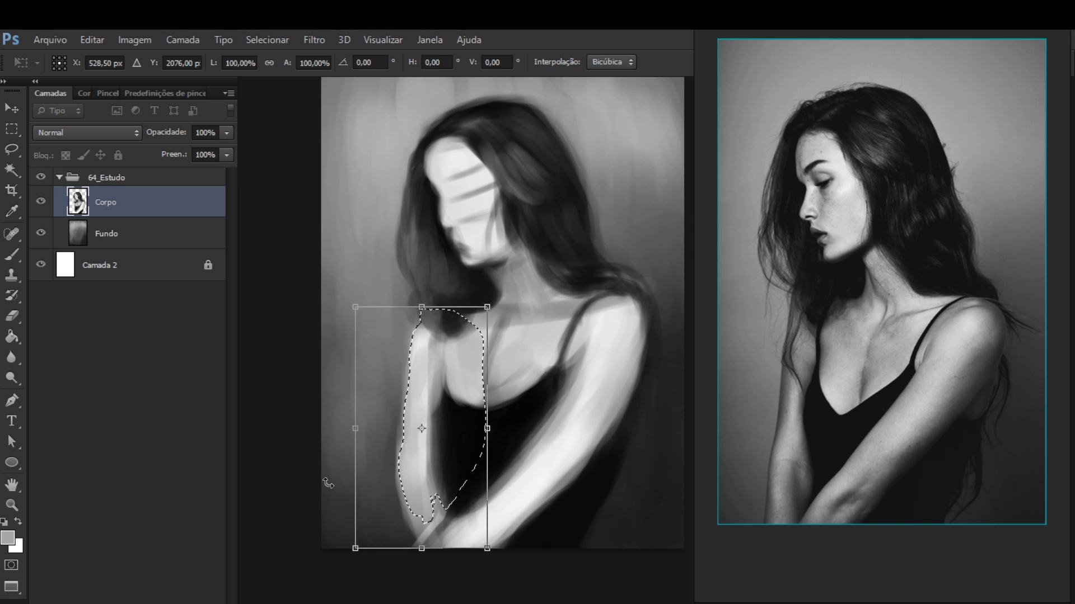
key(shift+Right)
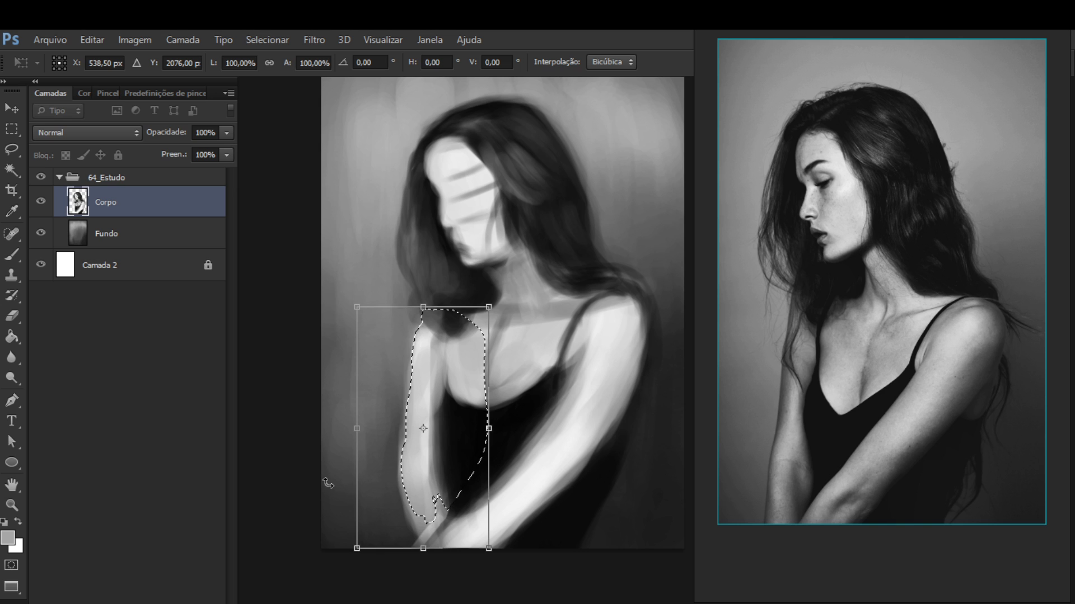
key(Return)
key(l)
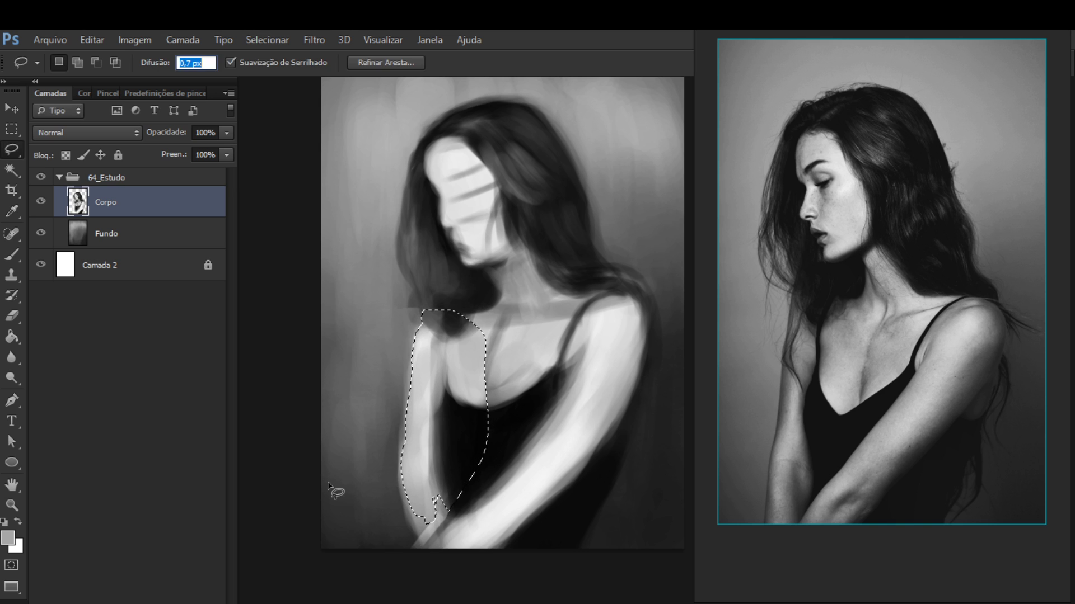
Deselect the moved area and extend the black dress edge toward the far arm, using a 60 px brush at 85% opacity
click(329, 485)
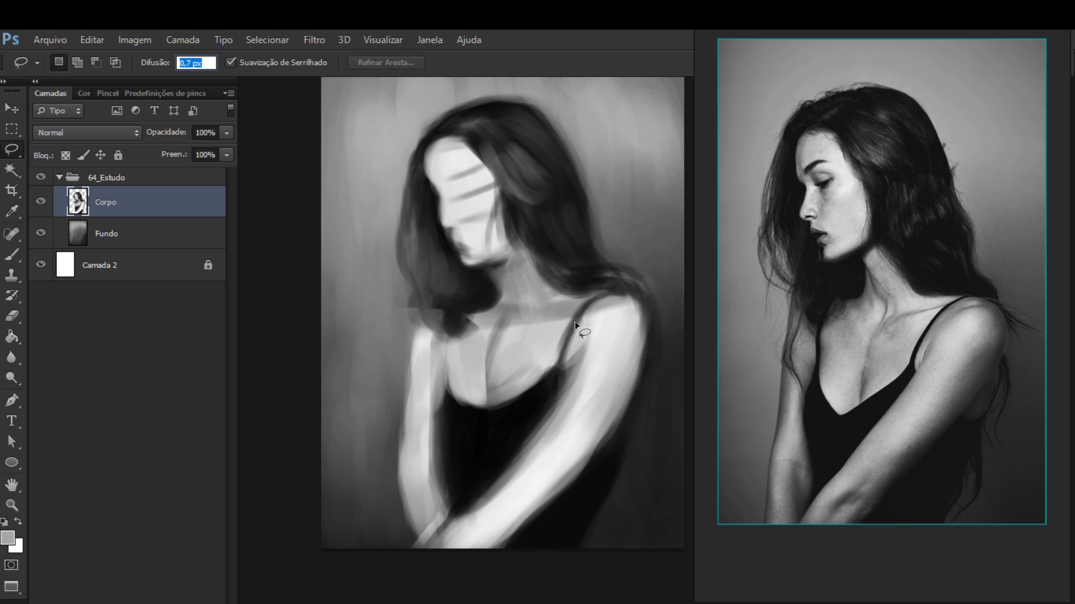
text(6)
key(Escape)
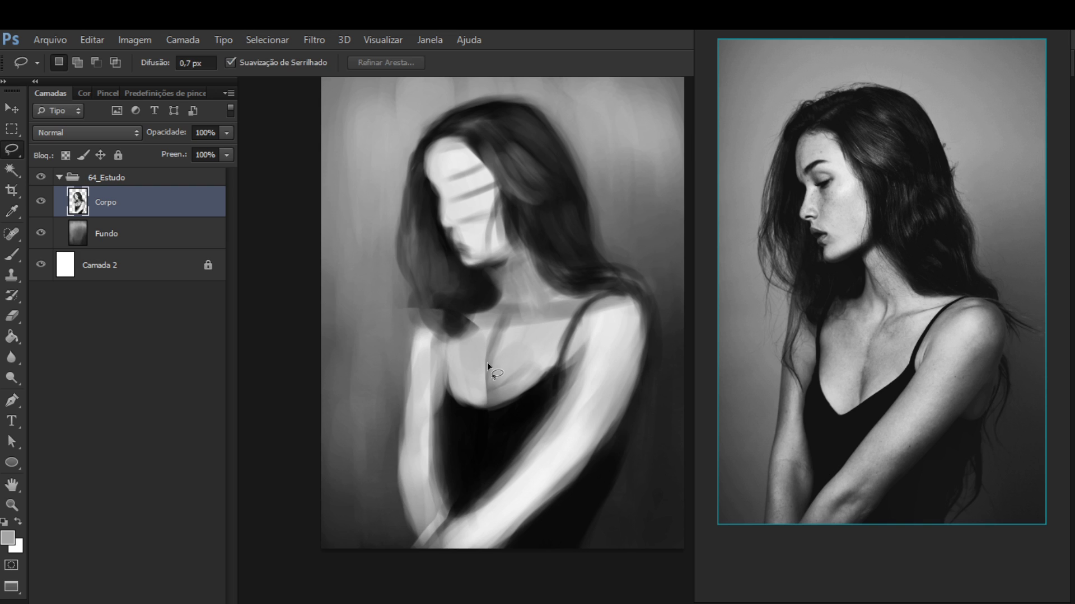
key(b)
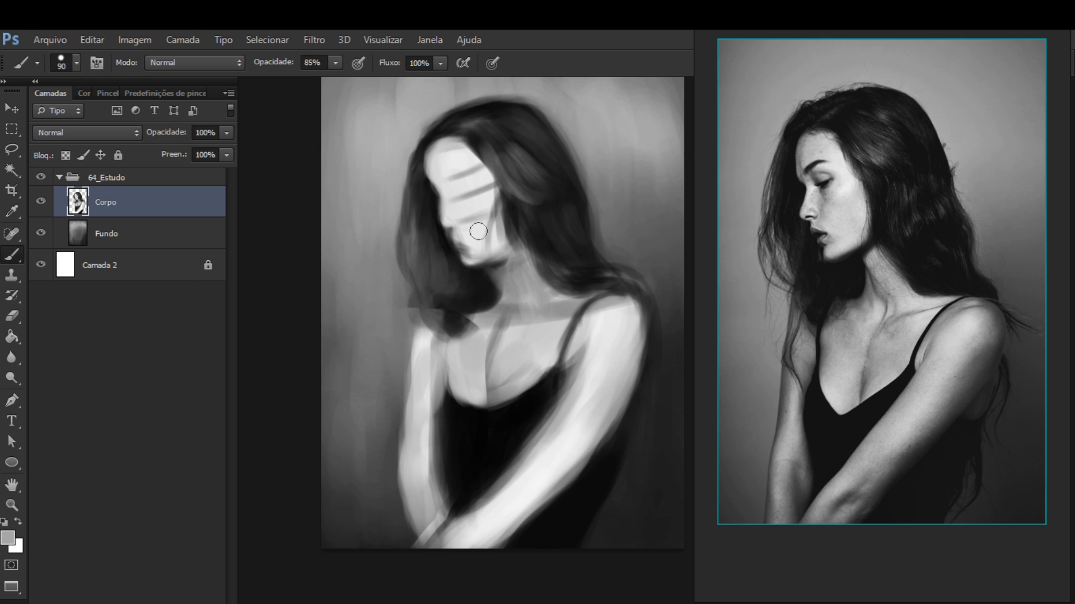
key(bracketleft)
key(bracketleft)
alt+click(476, 380)
alt+click(486, 417)
mouse_move(446, 448)
mouse_down()
mouse_move(450, 414)
mouse_move(445, 425)
mouse_move(441, 402)
mouse_move(437, 414)
mouse_move(441, 393)
mouse_move(440, 425)
mouse_move(432, 409)
mouse_move(437, 439)
mouse_move(436, 395)
mouse_move(443, 455)
mouse_move(446, 378)
mouse_move(438, 404)
mouse_move(449, 466)
mouse_move(436, 399)
mouse_move(443, 456)
mouse_up()
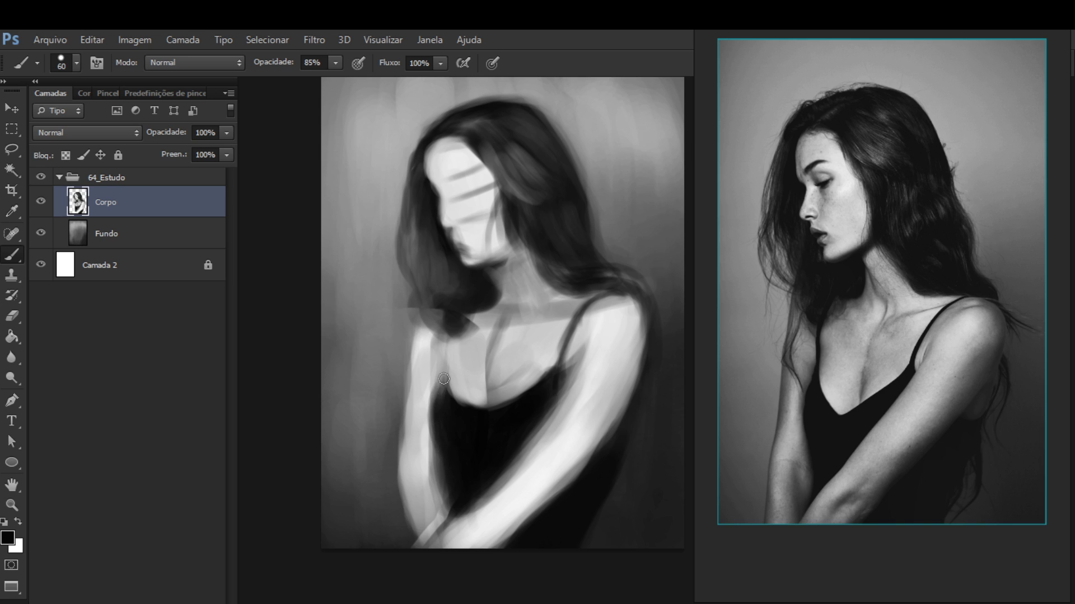
Paint the thin strap at the far shoulder with a 35 px brush and clean up the dress side with an 80 px brush
mouse_move(438, 404)
mouse_down()
mouse_move(441, 365)
mouse_move(431, 357)
mouse_up()
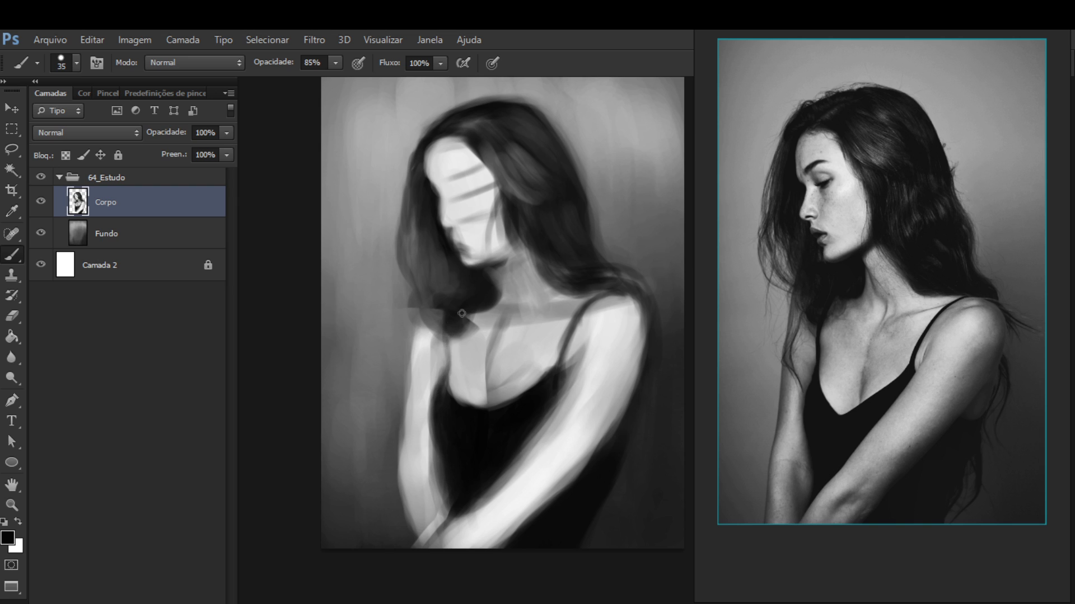
drag(446, 330, 441, 387)
drag(444, 458, 443, 507)
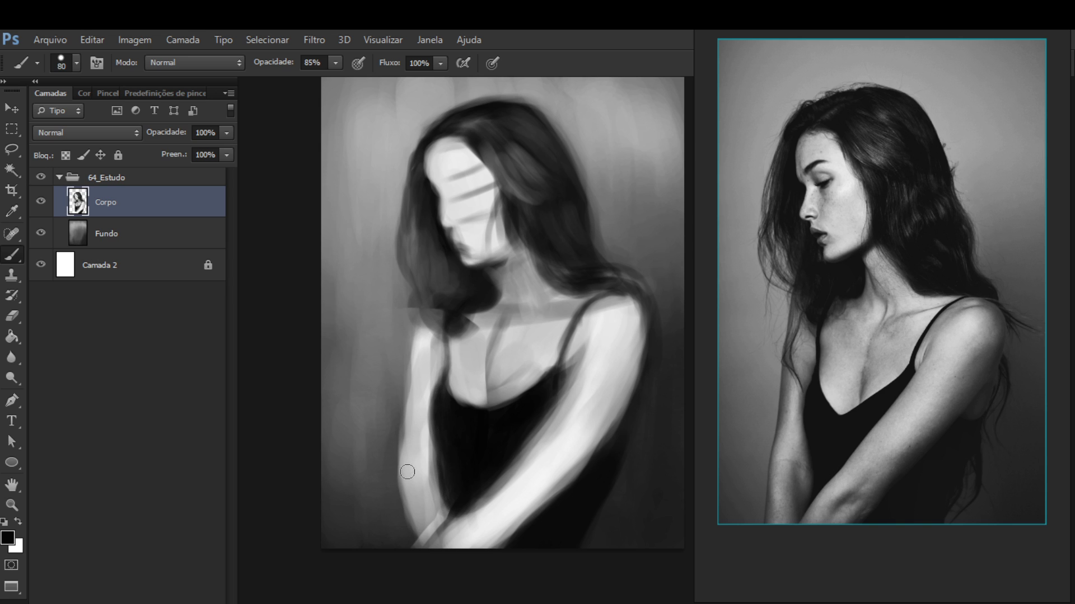
drag(446, 494, 435, 456)
Reshape the far forearm along the dress edge and down to the wrist with sampled greys, using an 80 px brush
alt+click(429, 476)
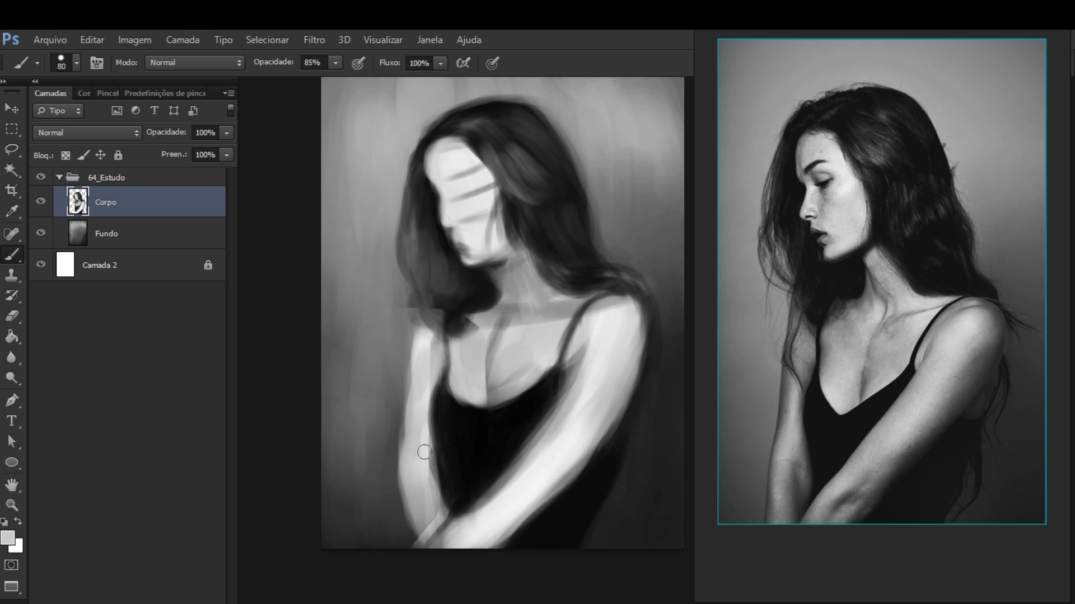
drag(430, 461, 431, 516)
alt+click(423, 499)
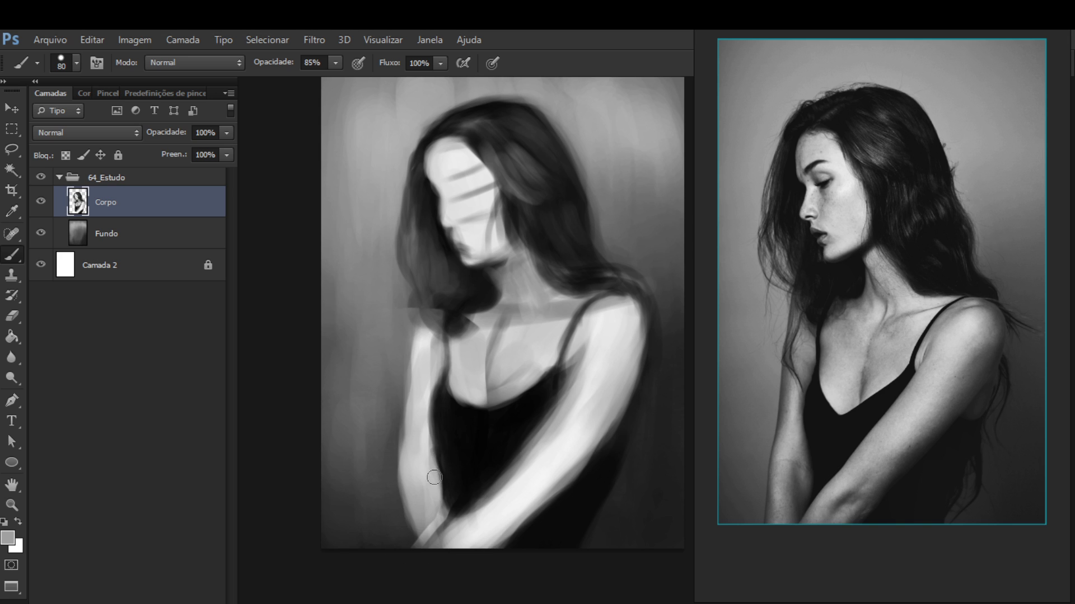
mouse_move(427, 462)
mouse_down()
mouse_move(437, 501)
mouse_move(436, 484)
mouse_move(426, 514)
mouse_move(410, 486)
mouse_move(442, 483)
mouse_move(416, 544)
mouse_move(430, 548)
mouse_move(434, 508)
mouse_move(415, 552)
mouse_move(377, 500)
mouse_up()
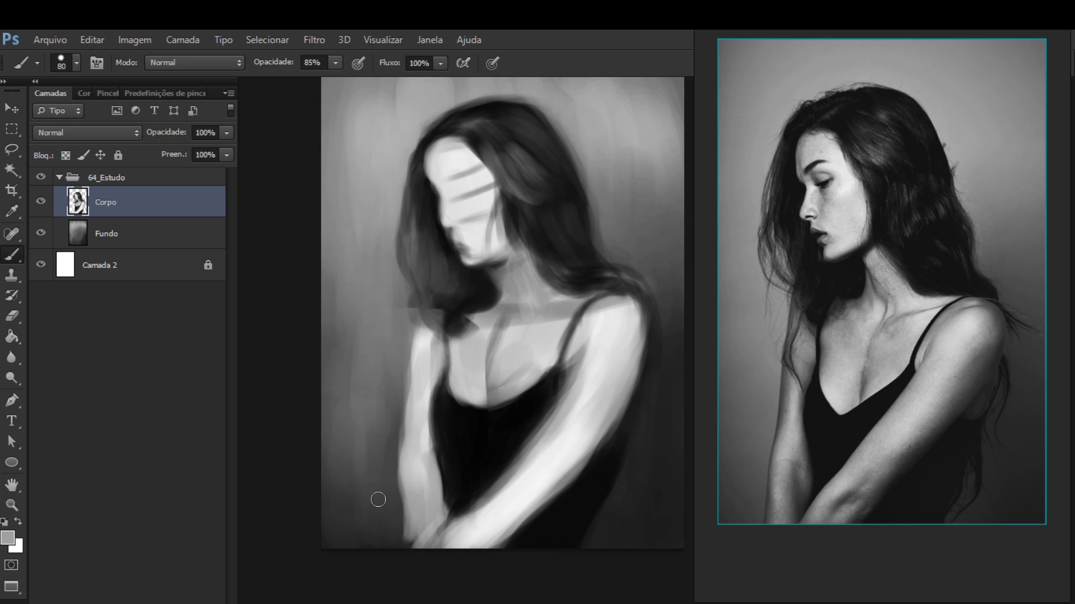
Tone down and smooth the far upper arm with greys sampled from the chest and arm, using a 125 px brush
key(bracketright)
key(bracketright)
key(bracketright)
alt+click(417, 480)
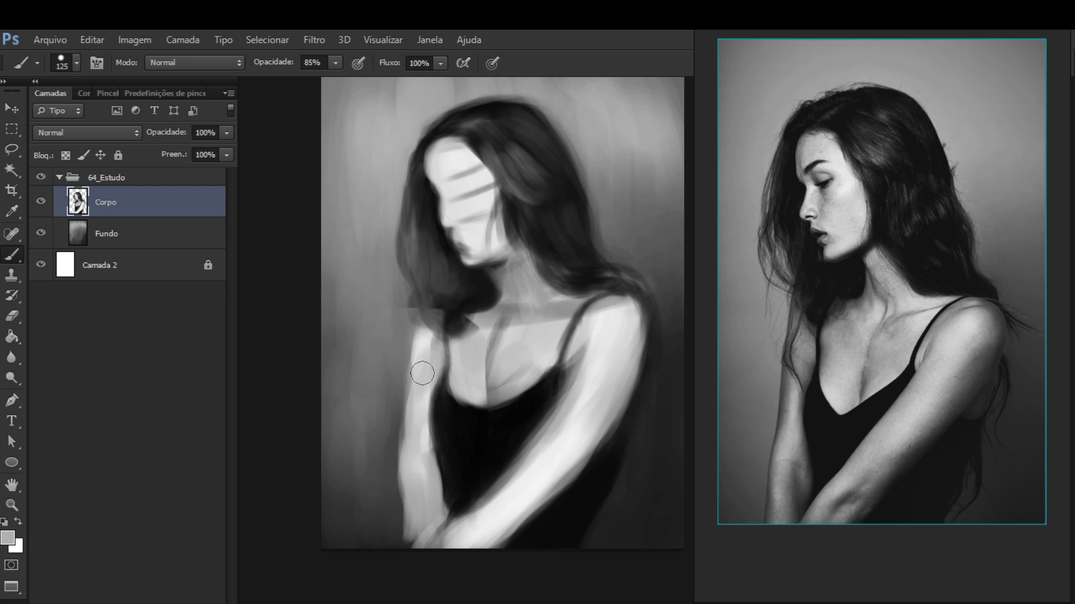
alt+click(534, 317)
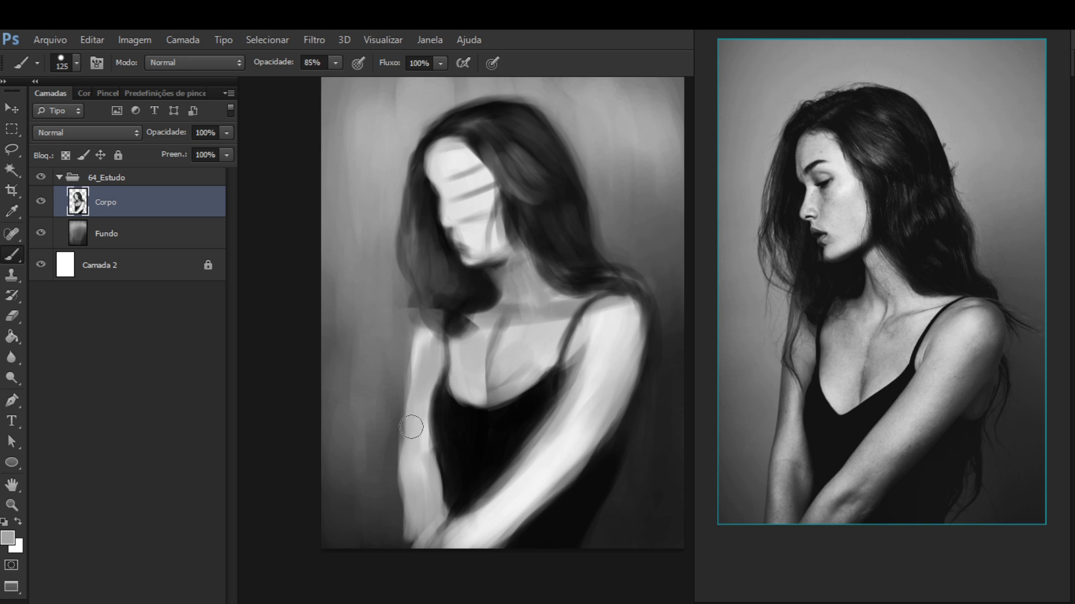
mouse_move(415, 383)
mouse_down()
mouse_move(418, 360)
mouse_move(409, 459)
mouse_move(415, 439)
mouse_move(420, 475)
mouse_up()
alt+click(423, 447)
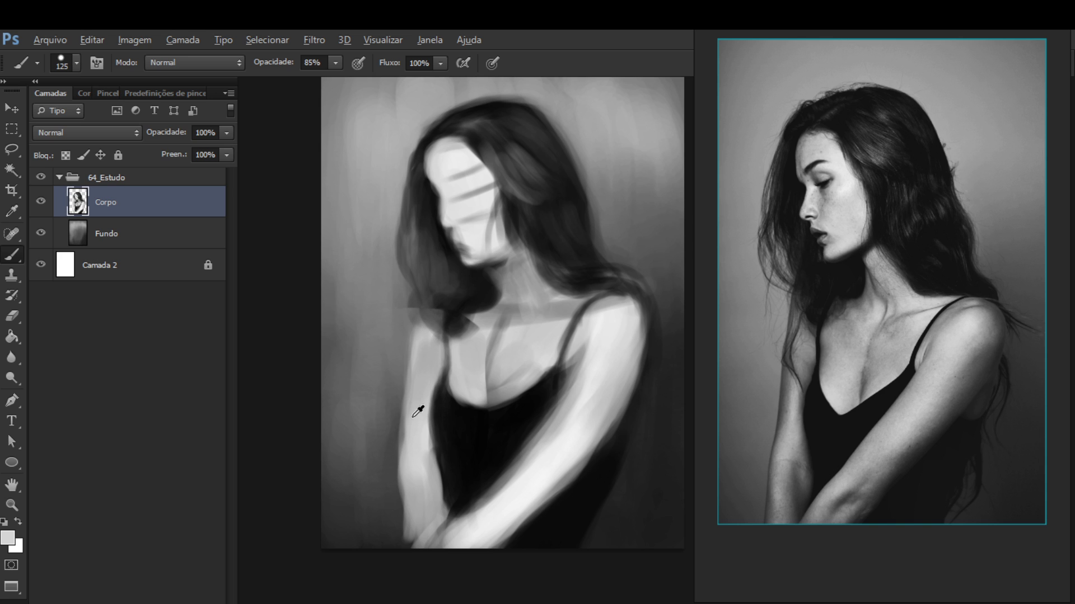
alt+click(420, 380)
Extend the hair over the far shoulder with a sampled dark tone and soften its outer edge with a 200 px eraser at 90% opacity
alt+click(431, 283)
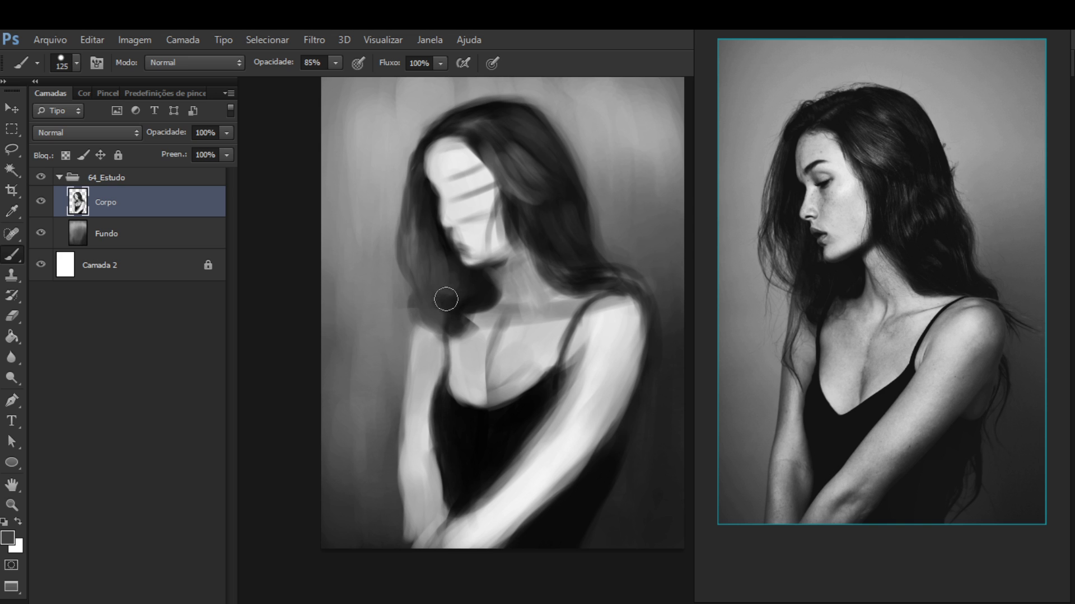
key(e)
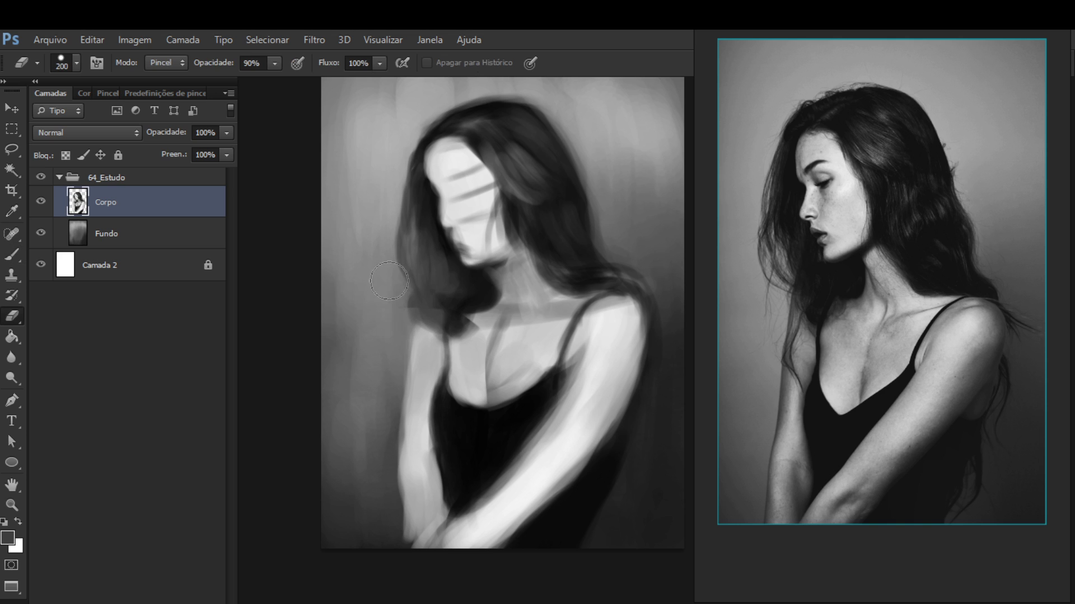
key(b)
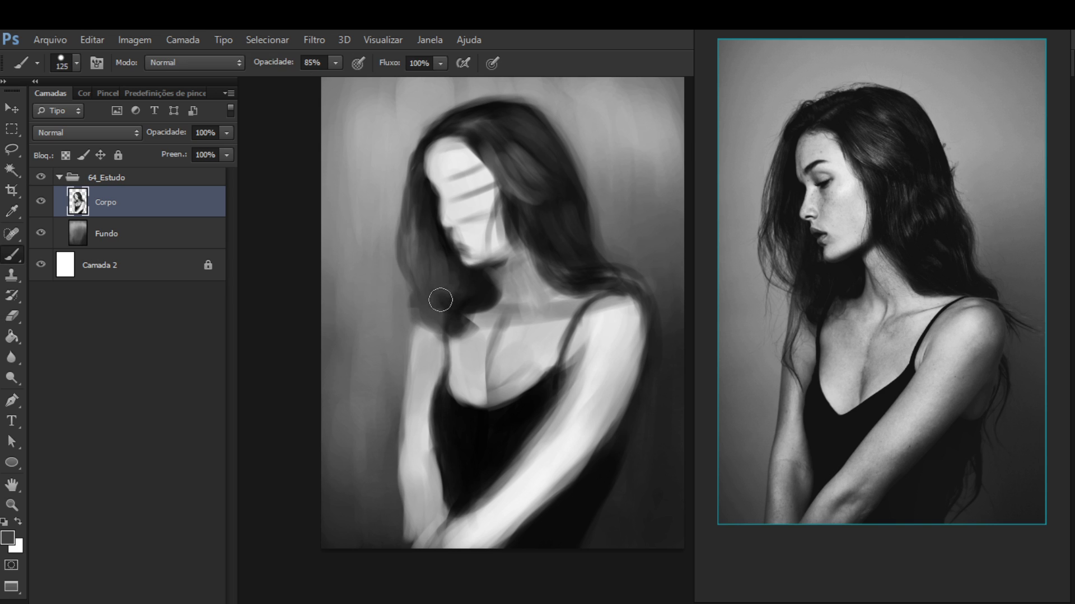
key(e)
drag(415, 277, 417, 327)
mouse_move(412, 246)
mouse_down()
mouse_move(409, 289)
mouse_move(400, 282)
mouse_move(452, 319)
mouse_up()
mouse_move(408, 277)
mouse_down()
mouse_move(453, 318)
mouse_move(426, 327)
mouse_move(411, 268)
mouse_move(422, 239)
mouse_move(436, 258)
mouse_move(415, 247)
mouse_move(436, 334)
mouse_up()
key(b)
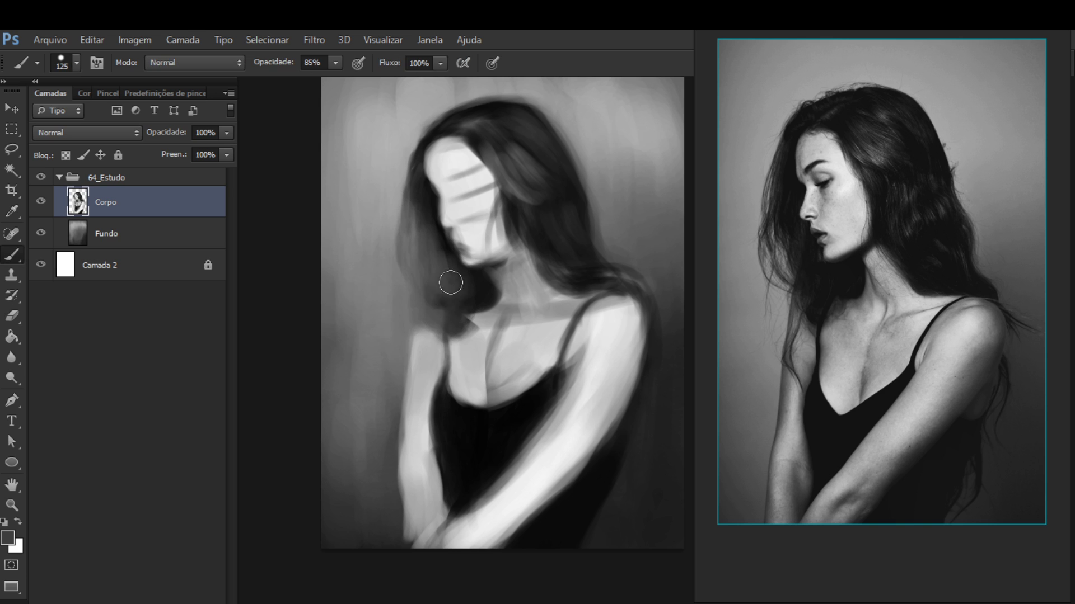
Round off the far shoulder below the hair with a sampled grey, using a 125 px brush, and mirror the canvas
alt+click(482, 284)
alt+click(439, 348)
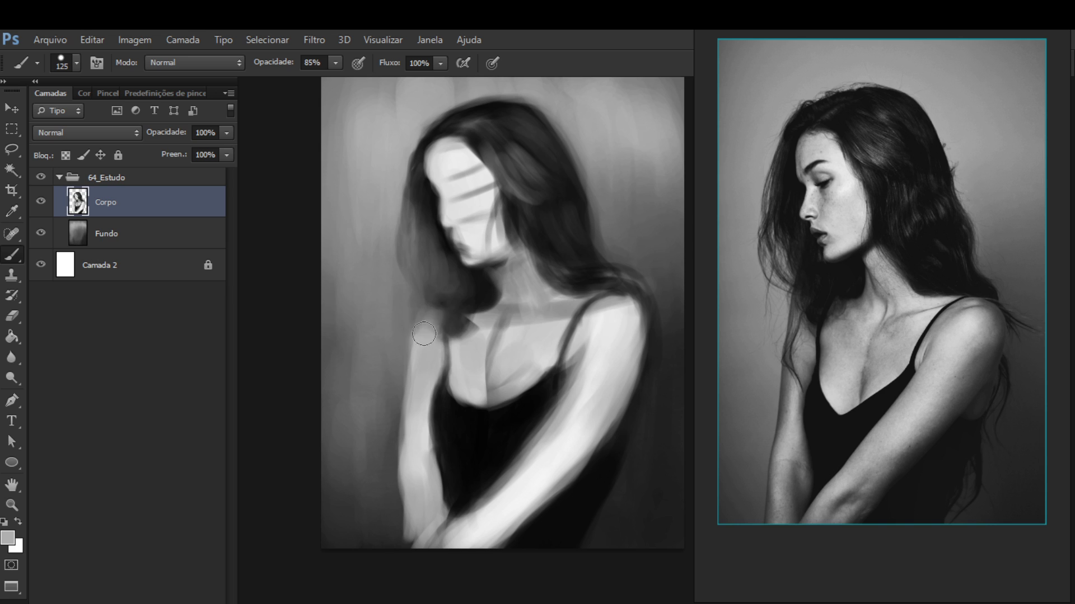
mouse_move(430, 331)
mouse_down()
mouse_move(445, 300)
mouse_move(436, 302)
mouse_move(455, 298)
mouse_up()
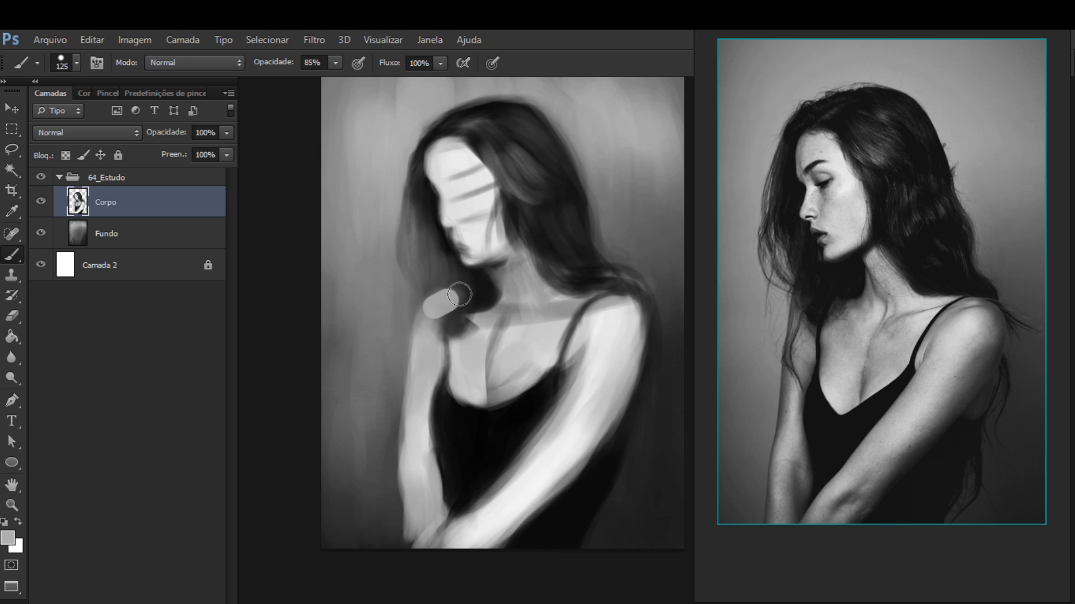
key(ctrl+alt+z)
drag(475, 345, 555, 350)
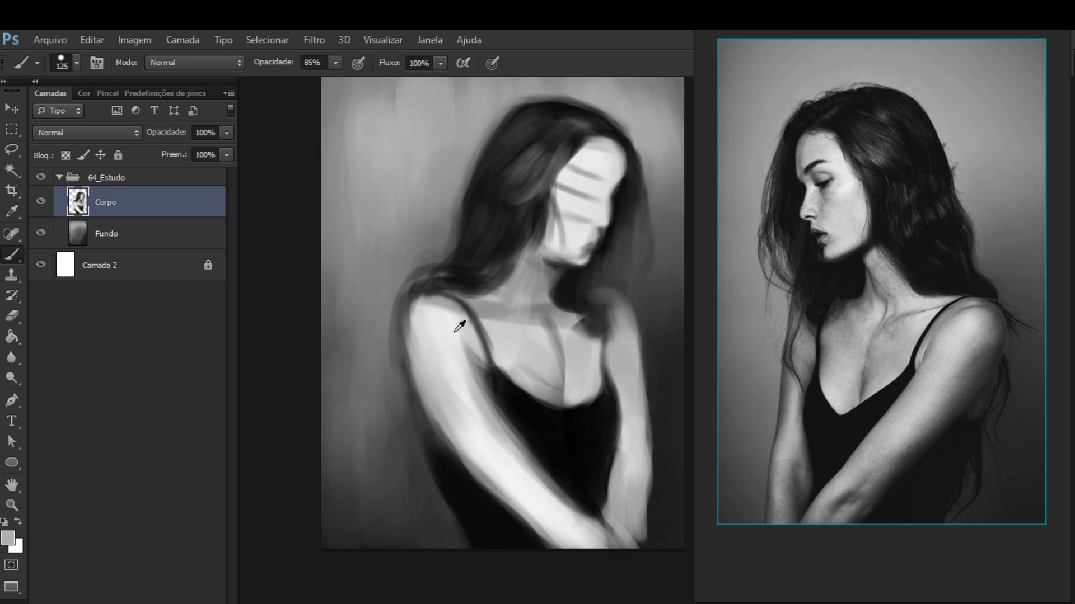
Tone down the near shoulder and upper arm with sampled greys, using a 150 px brush at 65% opacity, and flip the canvas back
alt+click(439, 326)
alt+click(436, 370)
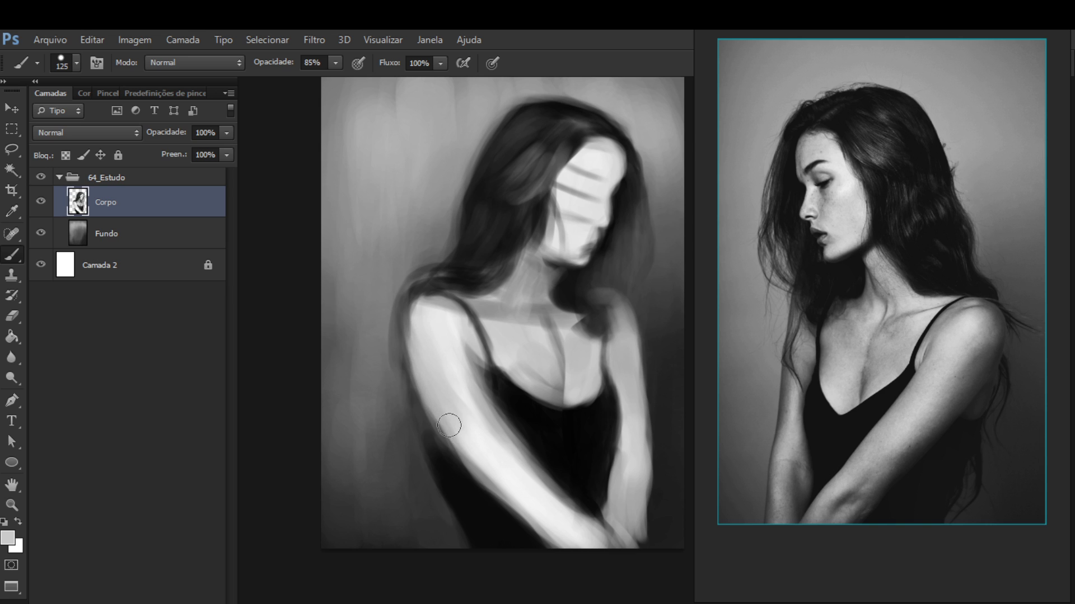
key(bracketright)
key(bracketright)
key(bracketright)
key(bracketleft)
key(bracketleft)
alt+click(436, 356)
mouse_move(462, 361)
mouse_down()
mouse_move(486, 408)
mouse_move(489, 392)
mouse_up()
alt+click(485, 396)
alt+click(508, 468)
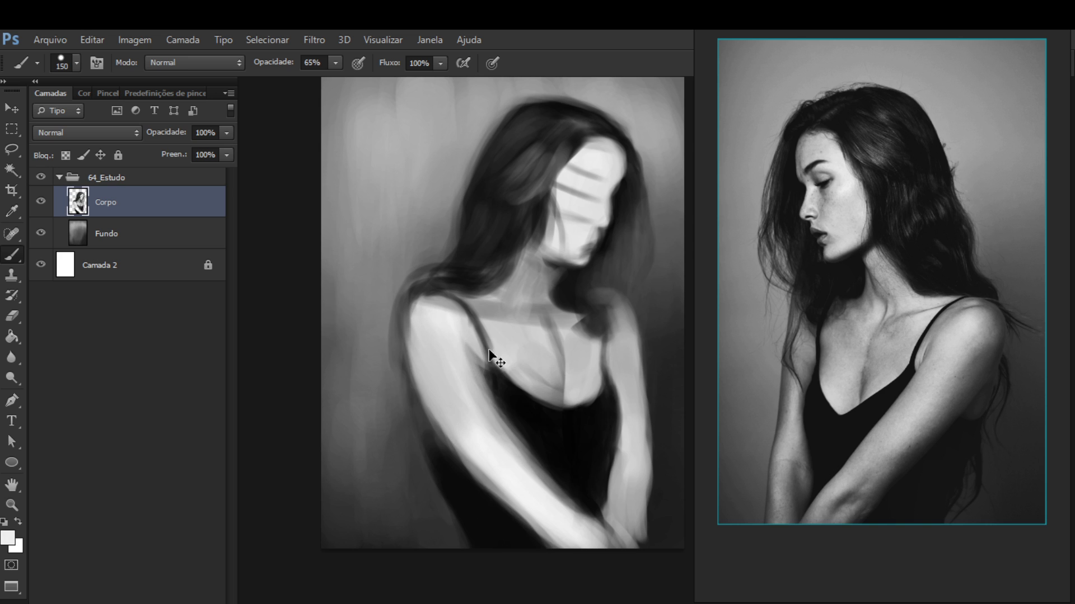
key(ctrl+h)
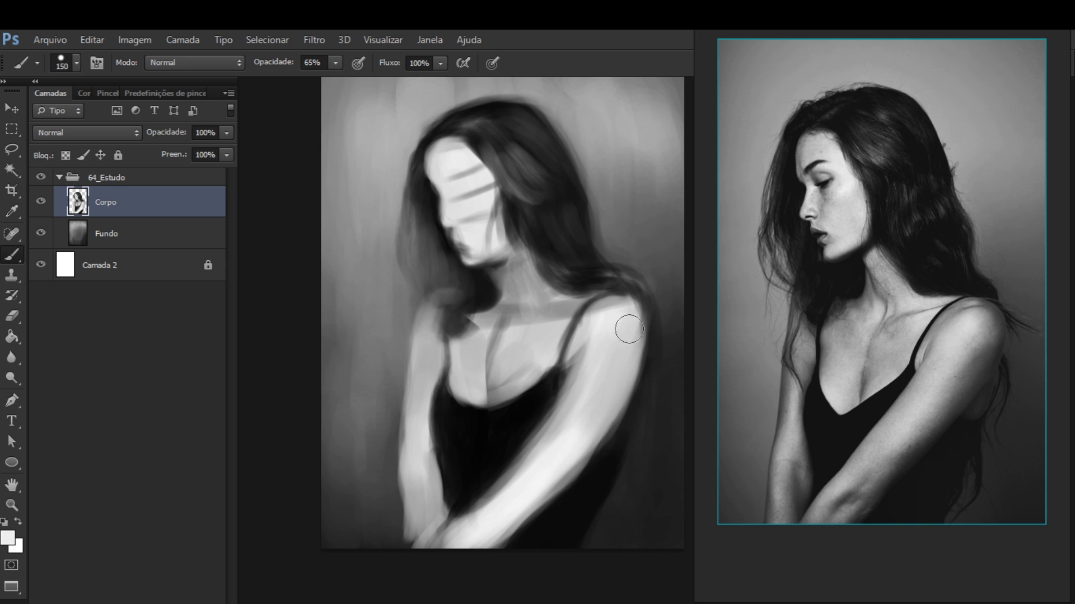
Blend the dark collarbone band into the upper chest with sampled greys, using 150 px and 90 px brushes at 85% opacity
alt+click(608, 326)
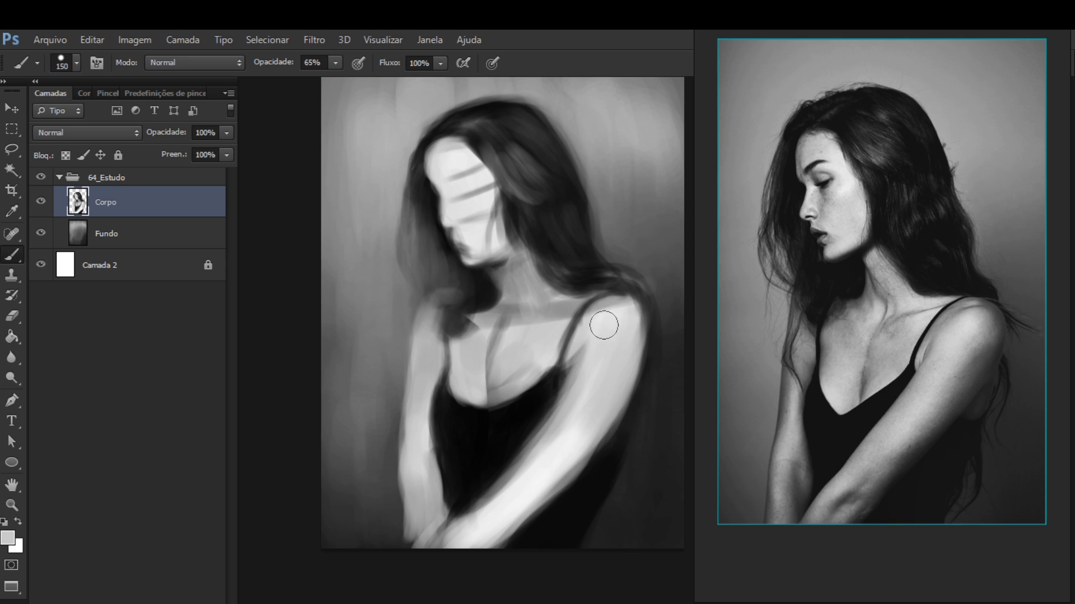
alt+click(584, 375)
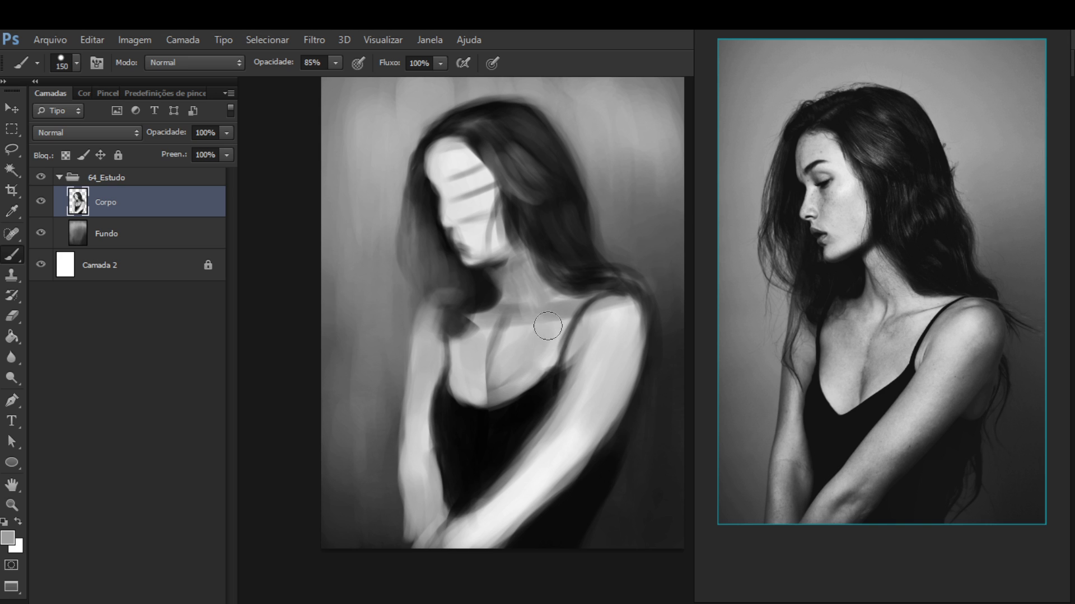
alt+click(513, 331)
key(bracketleft)
key(bracketleft)
key(bracketleft)
key(bracketleft)
key(bracketleft)
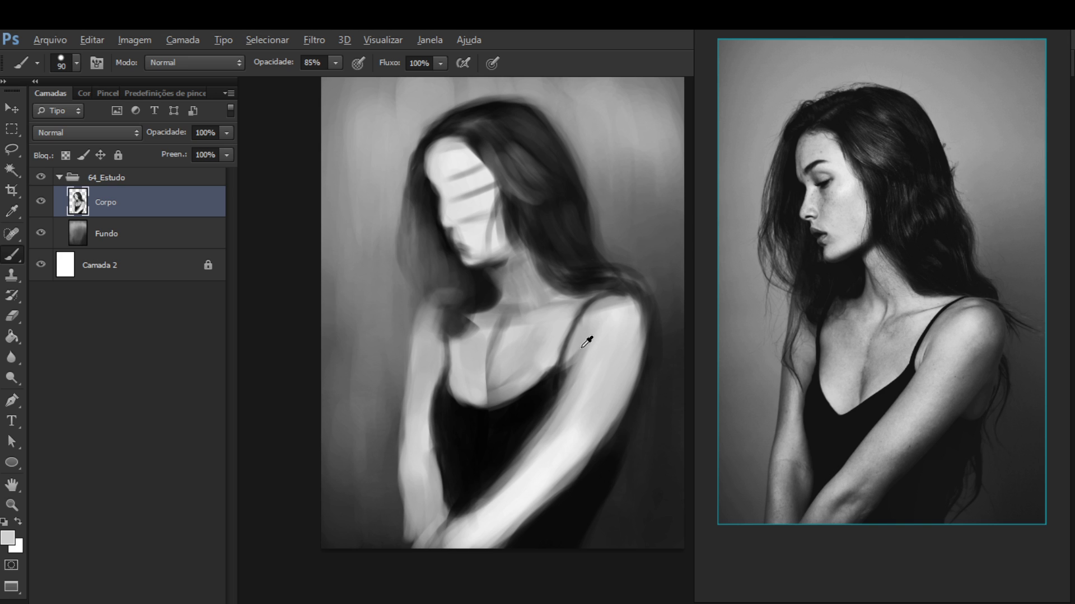
Refine the near shoulder around the dress strap with sampled greys, using a 90 px brush
alt+click(589, 337)
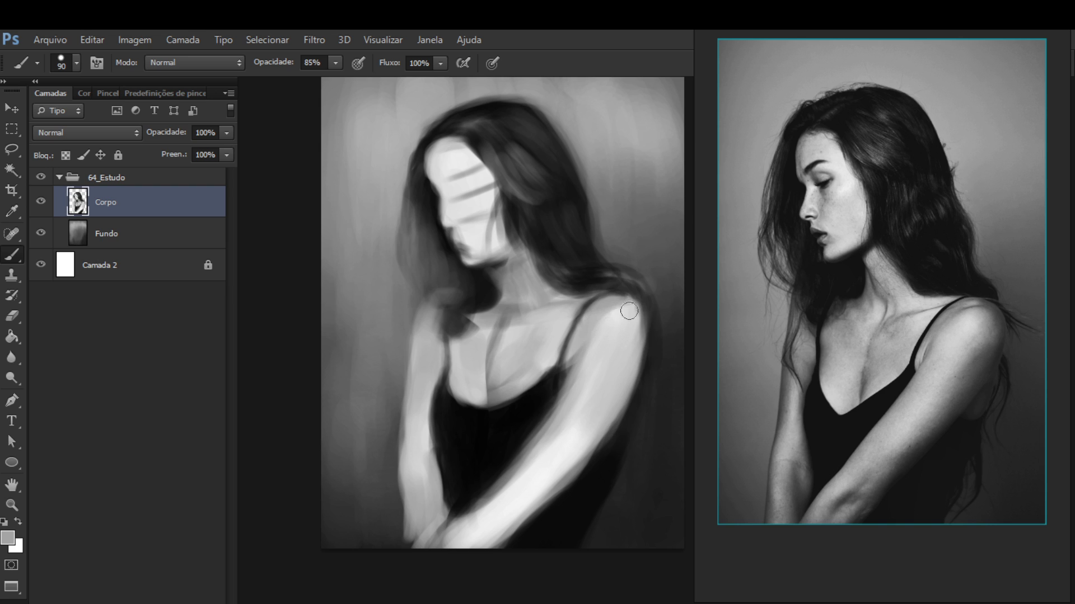
alt+click(576, 322)
alt+click(595, 315)
Smooth the near upper arm down to the elbow with a sampled light grey, using a 175 px brush
key(bracketright)
key(bracketright)
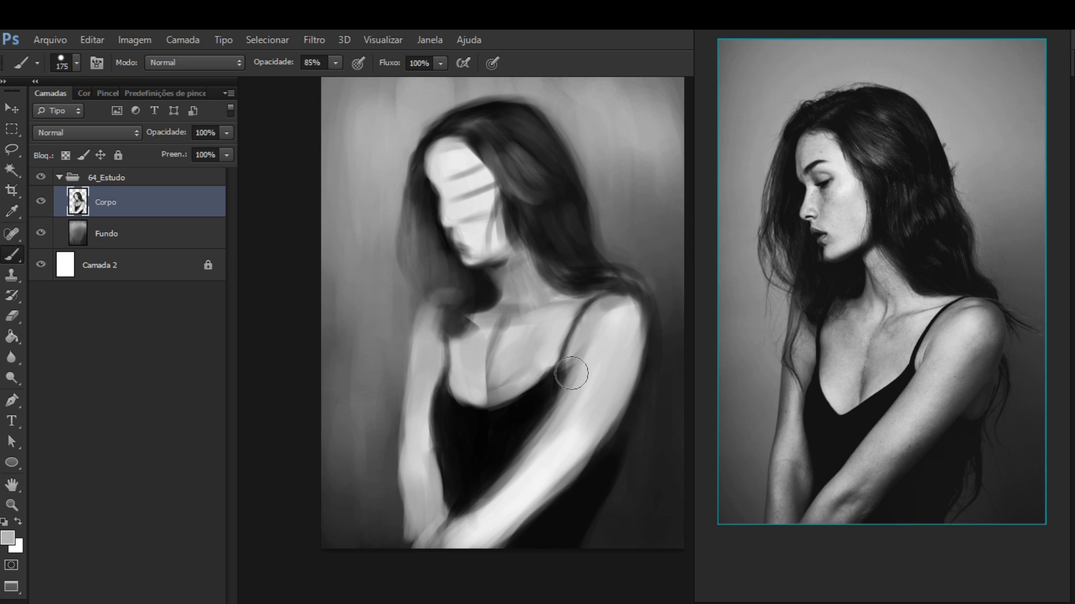
alt+click(553, 440)
mouse_move(619, 407)
mouse_down()
mouse_move(603, 370)
mouse_move(622, 376)
mouse_move(609, 391)
mouse_move(628, 364)
mouse_up()
mouse_move(573, 423)
mouse_down()
mouse_move(622, 357)
mouse_move(576, 430)
mouse_move(623, 393)
mouse_move(628, 331)
mouse_move(557, 456)
mouse_move(612, 396)
mouse_up()
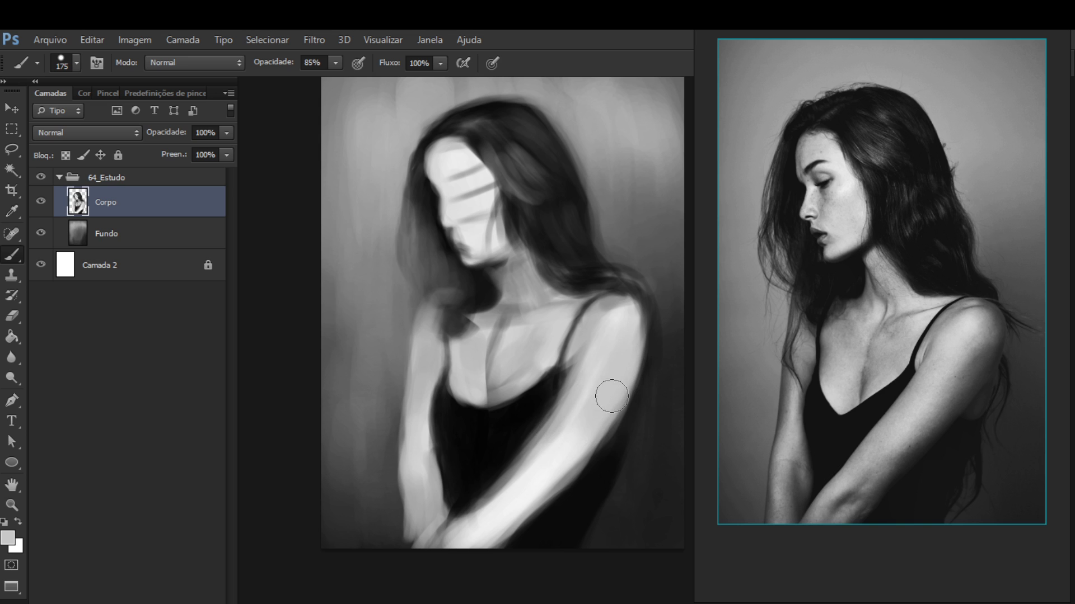
Darken and slim the near upper arm's outer edge with a sampled dark tone, using a 175 px brush at 85% opacity
alt+click(634, 414)
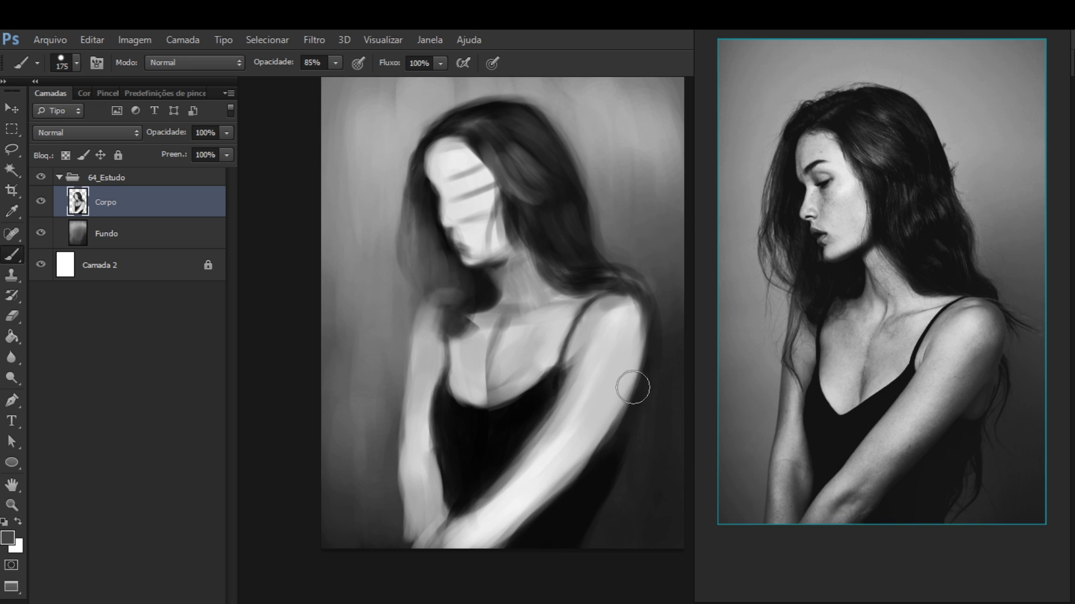
key(e)
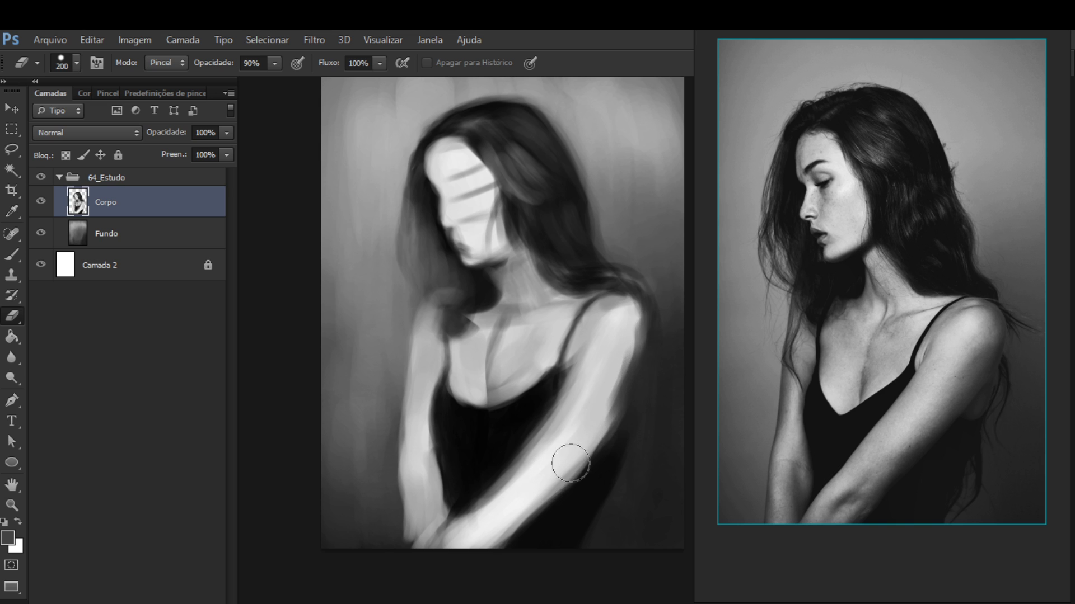
key(b)
alt+click(619, 408)
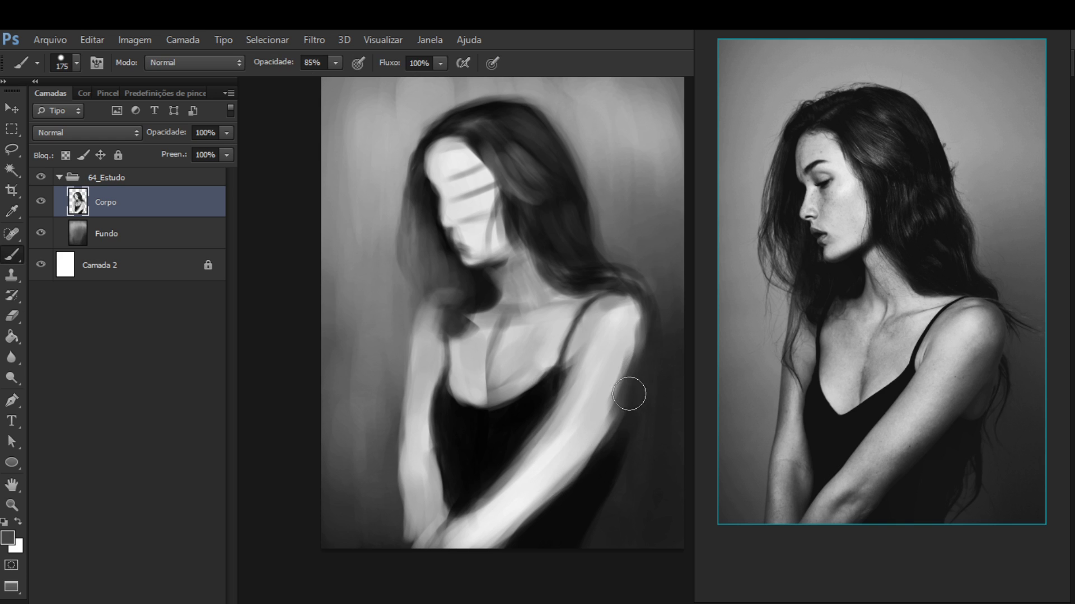
drag(631, 393, 618, 407)
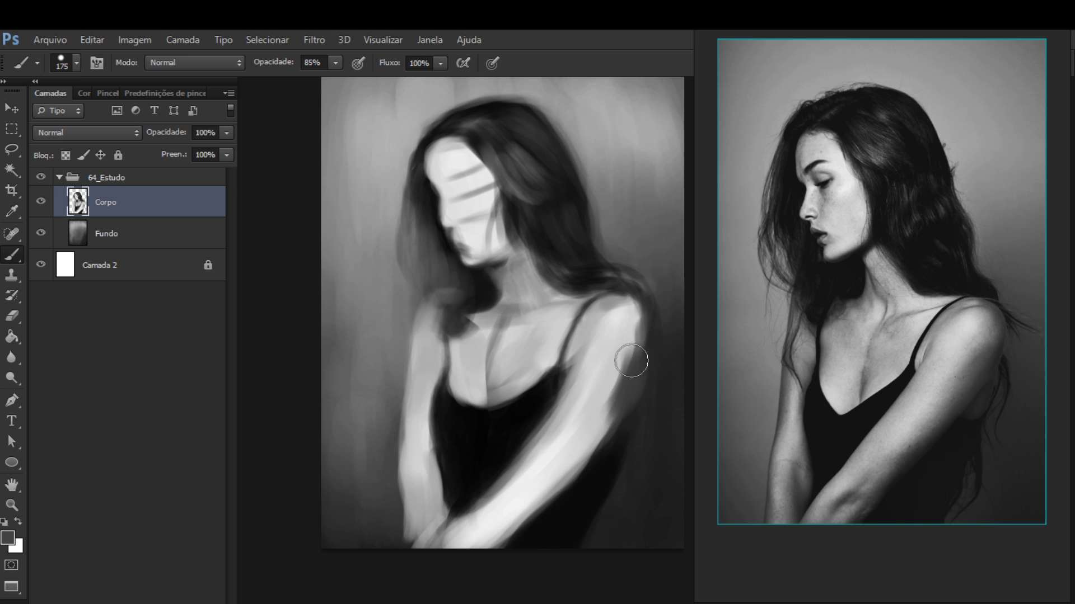
drag(627, 336, 586, 422)
Blend the near upper arm's outer shadow and redefine its contour with sampled greys, using 175 px and 100 px brushes
alt+click(617, 370)
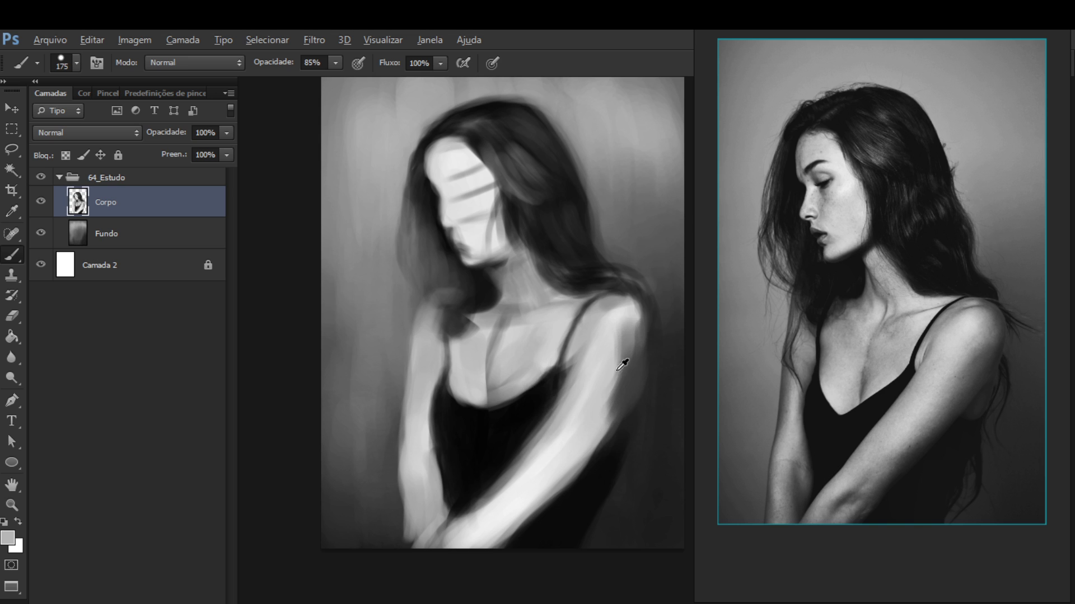
mouse_move(626, 334)
mouse_down()
mouse_move(579, 435)
mouse_move(612, 370)
mouse_move(605, 392)
mouse_move(585, 419)
mouse_move(620, 333)
mouse_move(593, 414)
mouse_up()
drag(619, 355, 583, 427)
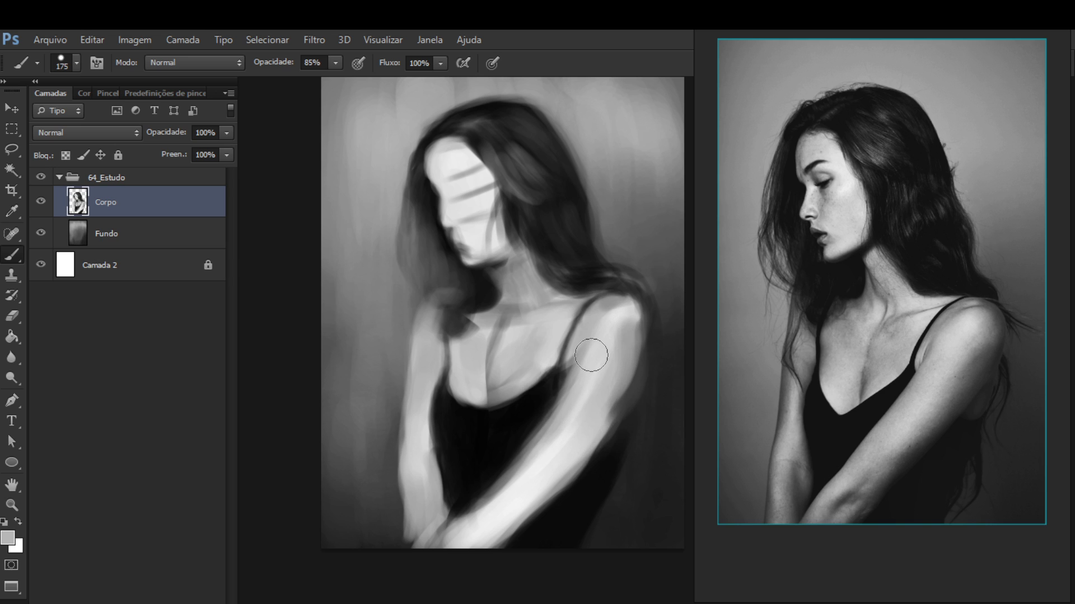
key(bracketleft)
key(bracketleft)
key(bracketleft)
mouse_move(636, 318)
mouse_down()
mouse_move(610, 411)
mouse_move(630, 341)
mouse_move(593, 426)
mouse_up()
alt+click(608, 417)
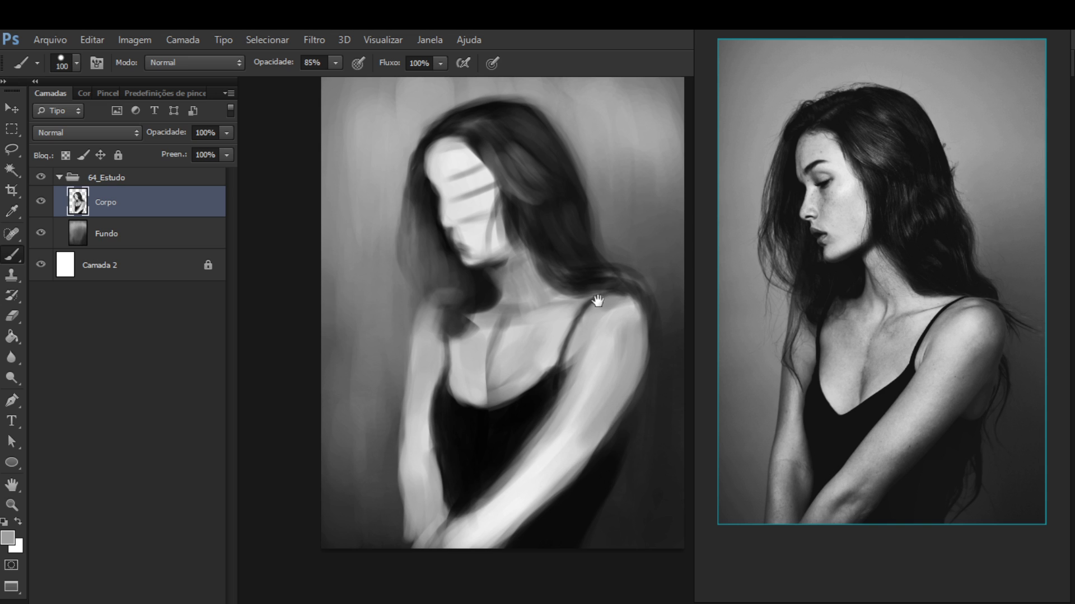
Shade the underside of the near arm from elbow to wrist with mid grey, using a 100 px brush, and mirror the canvas
scroll(595, 304, down, 3)
scroll(595, 304, right, 1)
mouse_move(605, 310)
mouse_down()
mouse_move(558, 371)
mouse_move(605, 320)
mouse_move(607, 301)
mouse_move(548, 385)
mouse_up()
drag(594, 330, 540, 394)
drag(578, 348, 535, 410)
drag(569, 366, 506, 430)
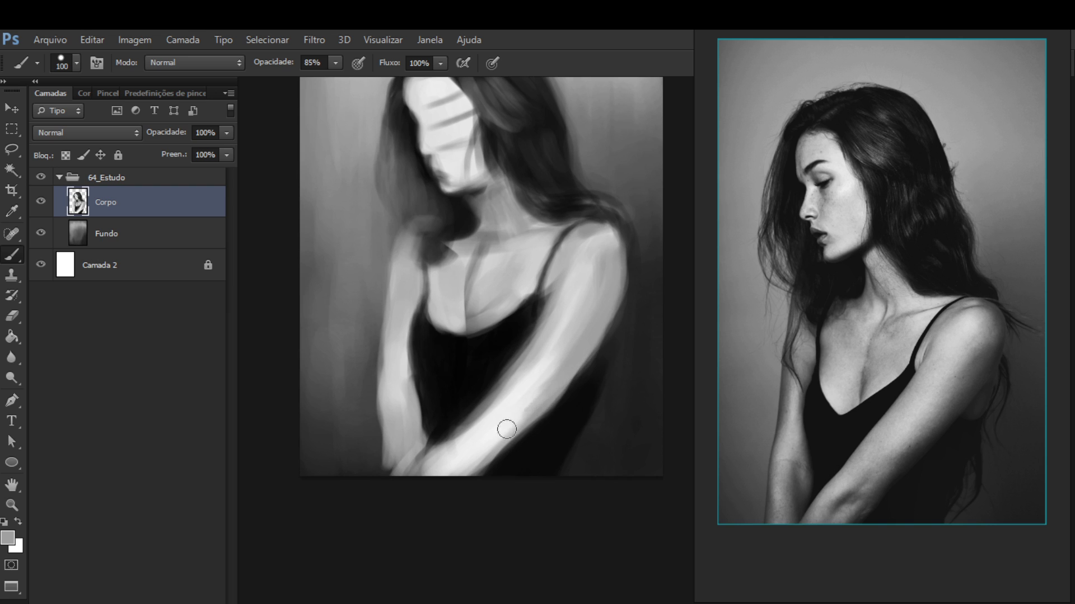
drag(562, 384, 478, 454)
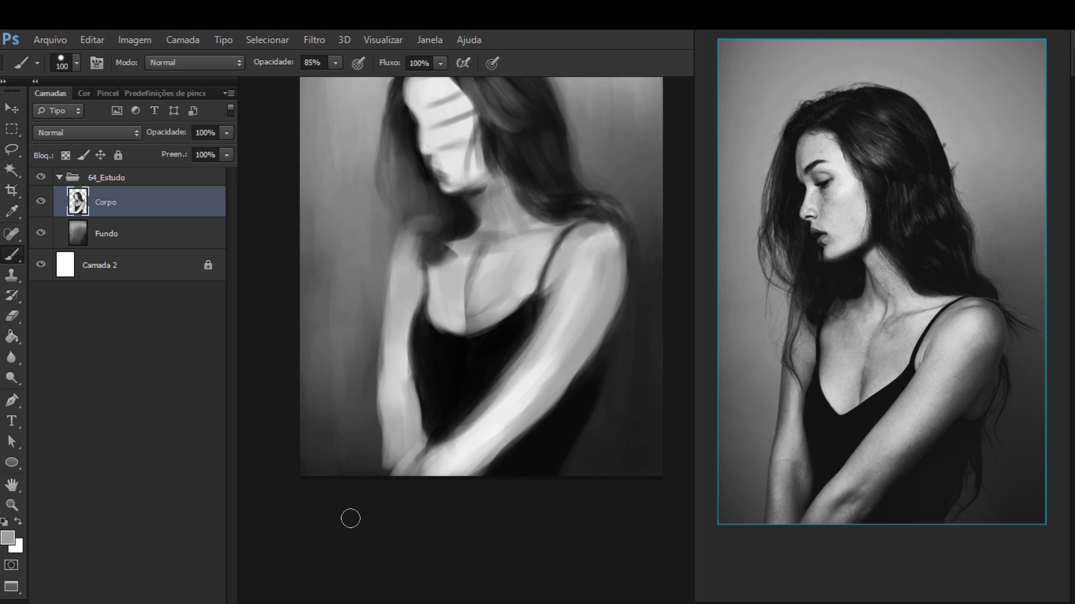
mouse_move(526, 383)
mouse_down()
mouse_move(521, 434)
mouse_move(559, 449)
mouse_move(500, 461)
mouse_up()
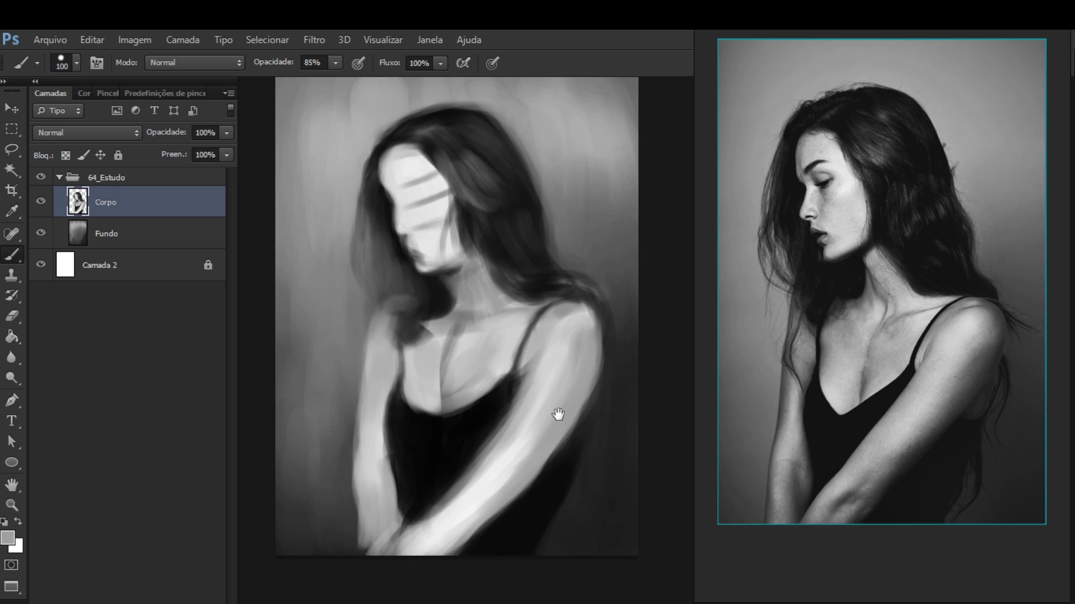
key(ctrl+shift+h)
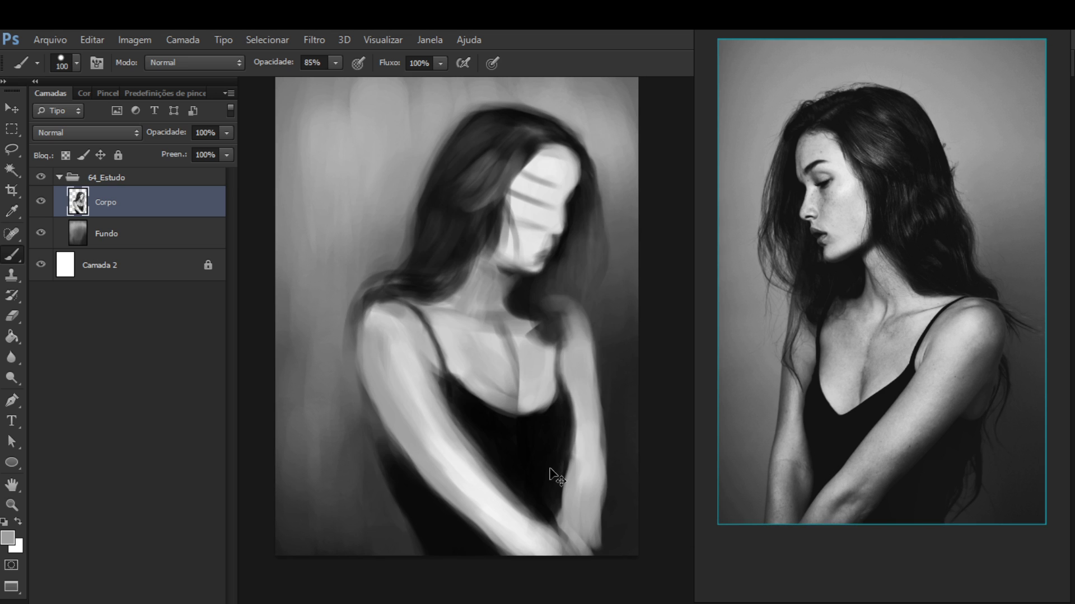
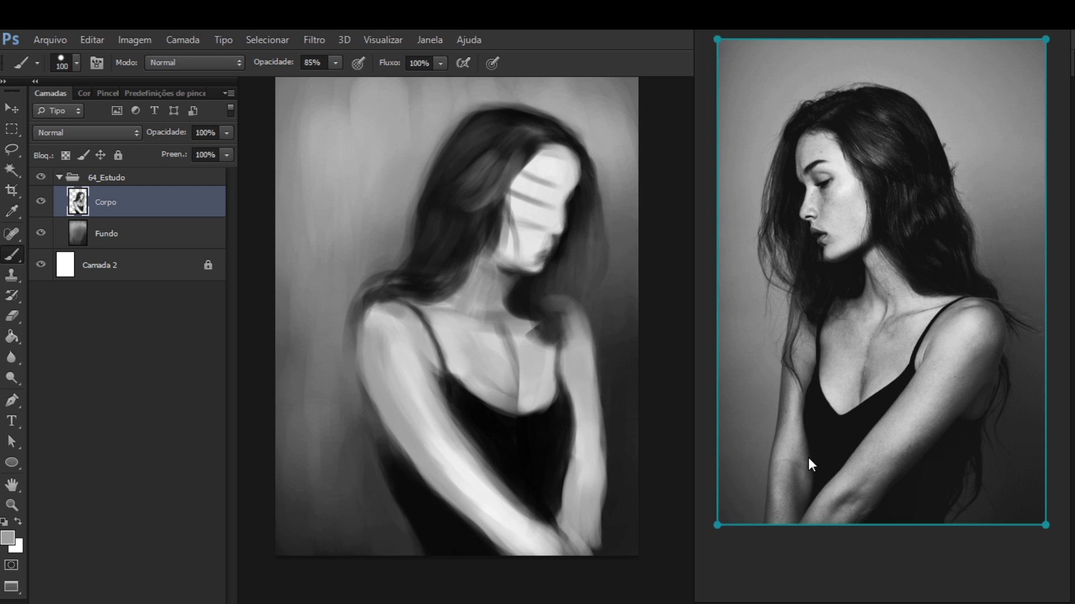
Mirror the reference photo to match the painting and blend the near arm with sampled greys, using a 100 px brush
alt+shift+drag(813, 459, 599, 398)
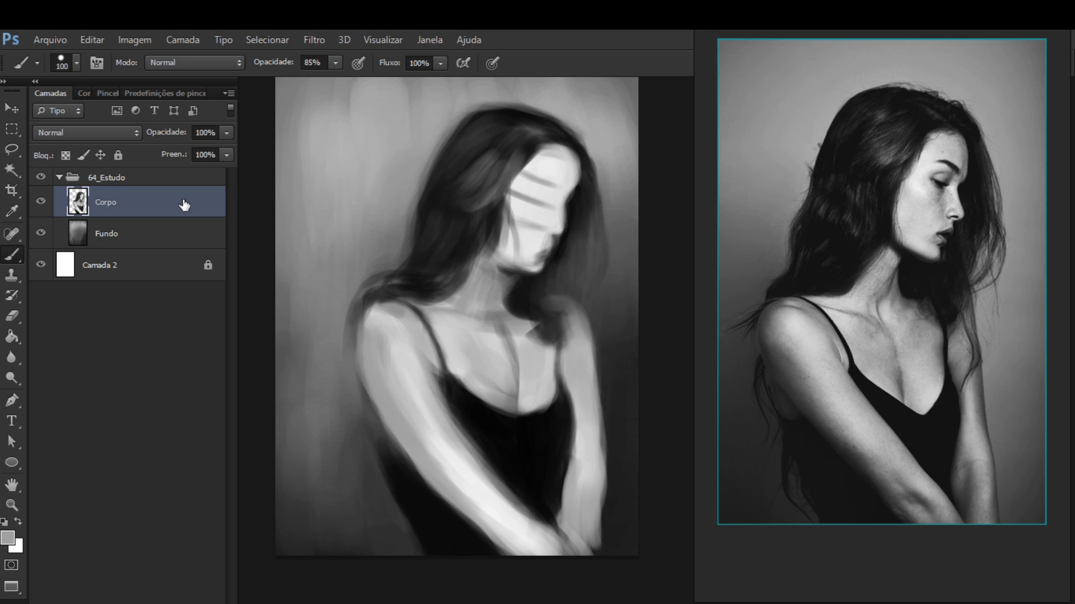
mouse_move(465, 323)
mouse_down()
mouse_move(503, 339)
mouse_move(505, 321)
mouse_move(492, 328)
mouse_up()
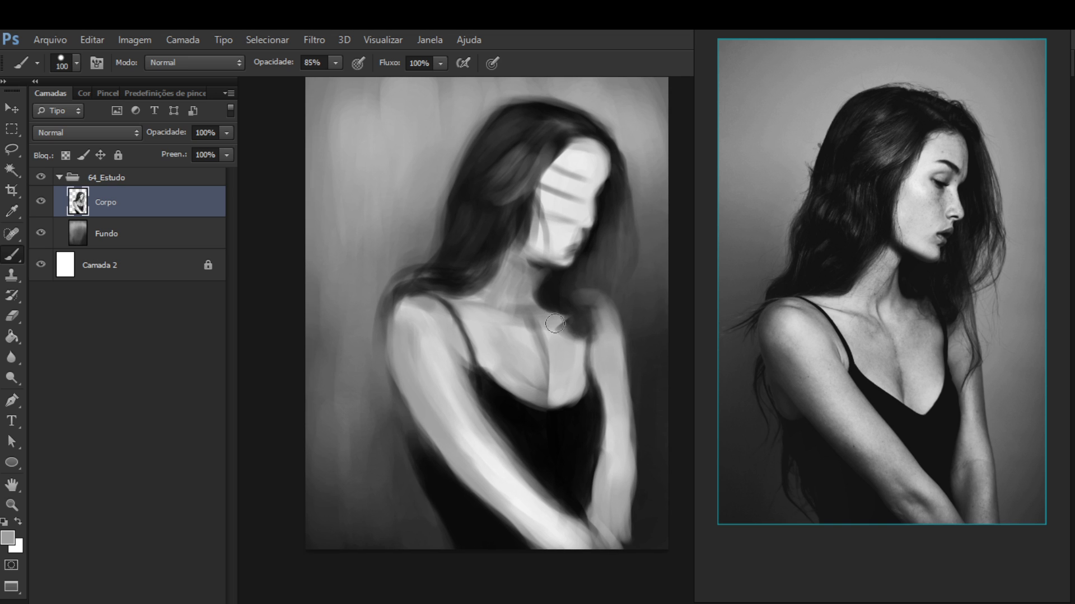
alt+click(555, 295)
drag(553, 294, 572, 267)
click(737, 218)
alt+click(486, 429)
drag(490, 427, 458, 372)
drag(539, 363, 547, 280)
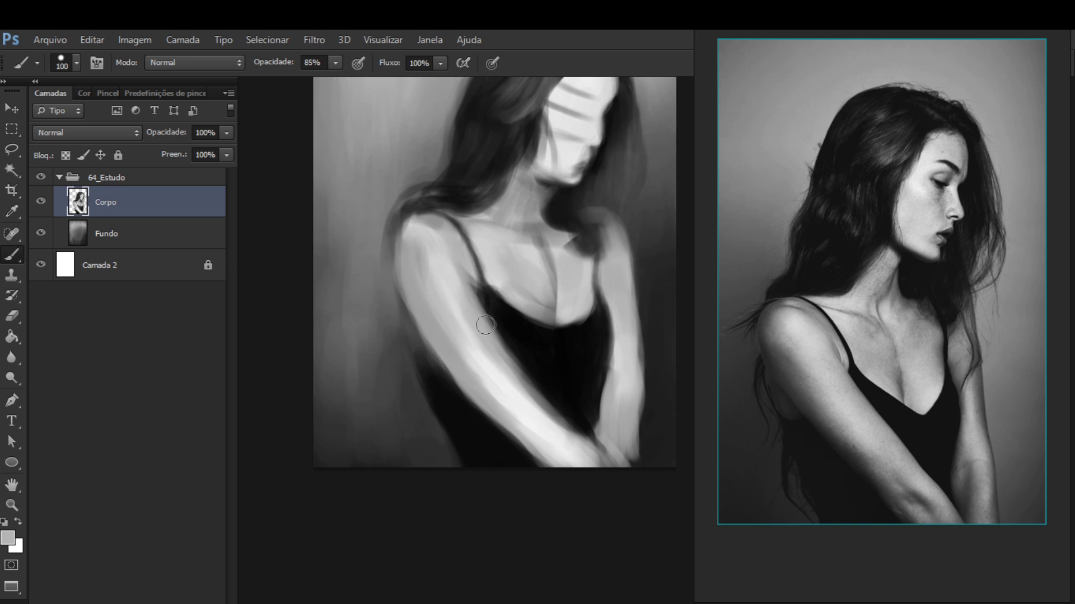
Brighten the near forearm's highlight down to the wrist with sampled light greys, using a 100 px brush at 85% opacity
alt+click(508, 372)
alt+click(506, 374)
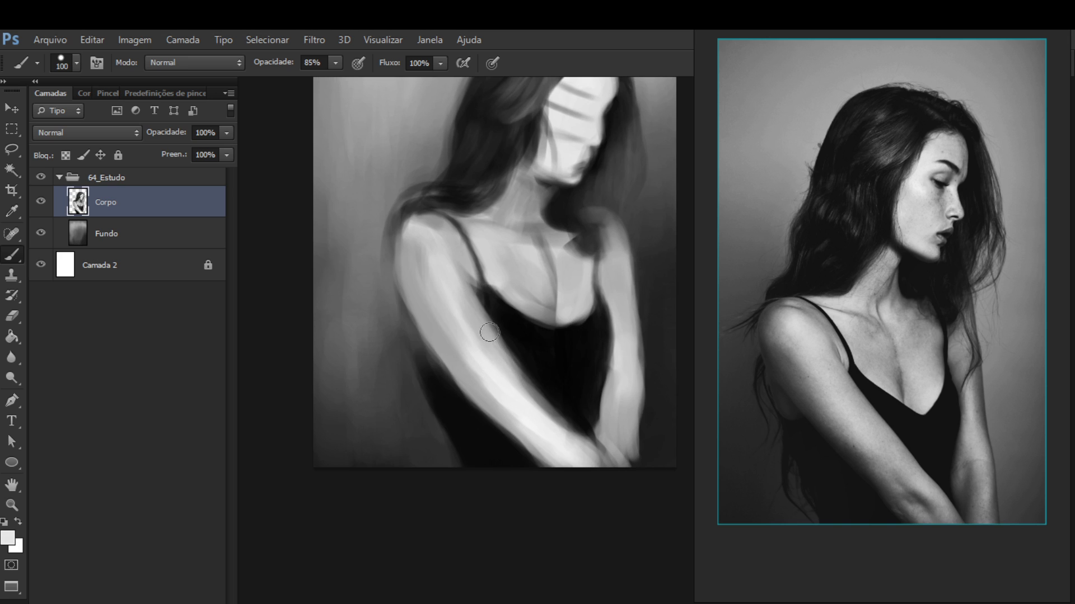
mouse_move(507, 374)
mouse_down()
mouse_move(582, 446)
mouse_move(544, 413)
mouse_up()
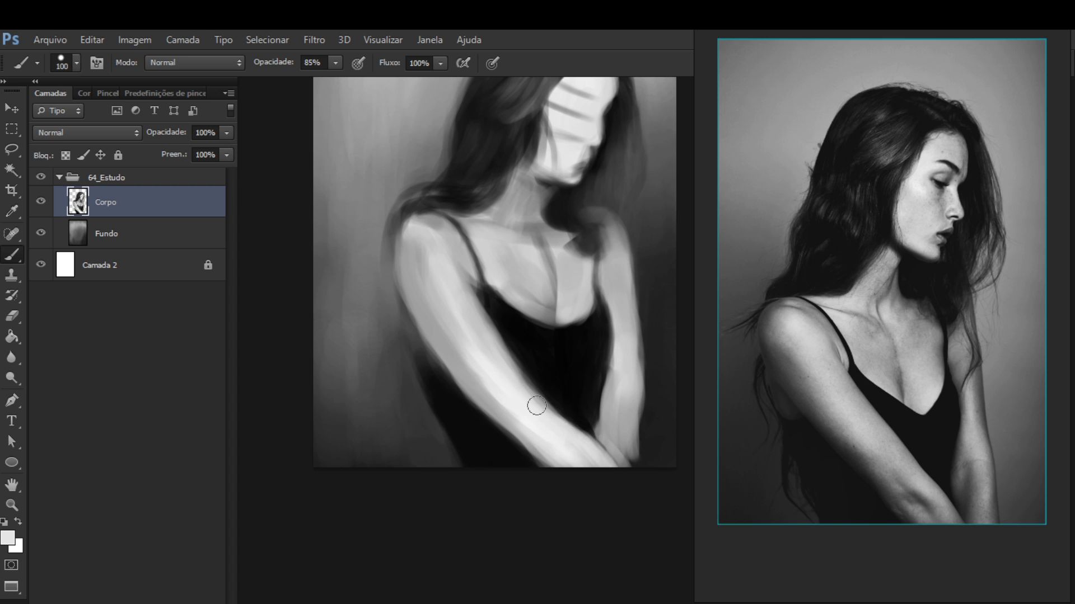
alt+click(544, 404)
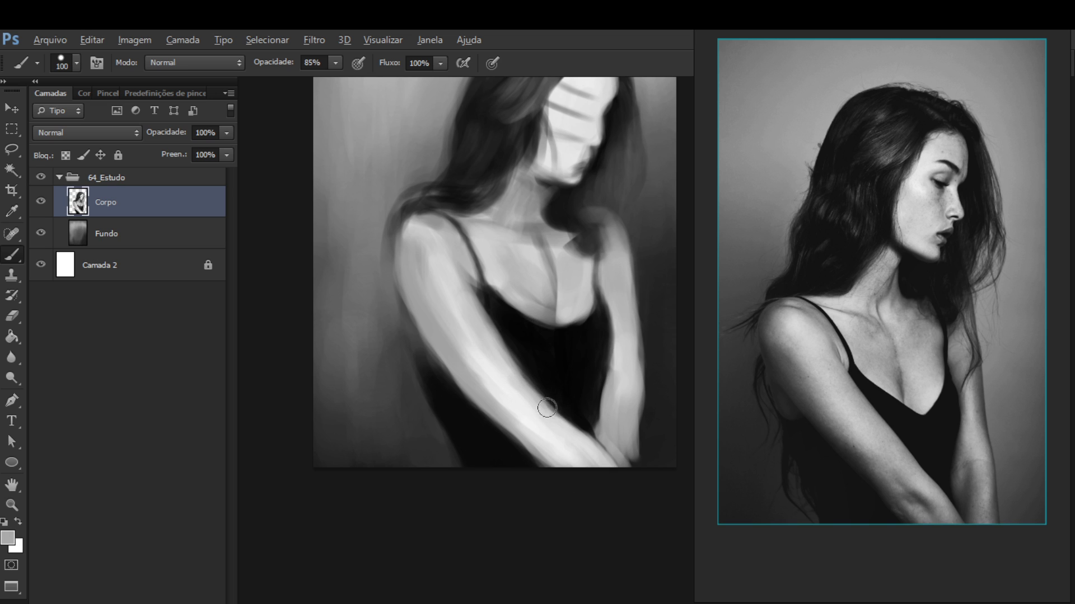
alt+click(538, 410)
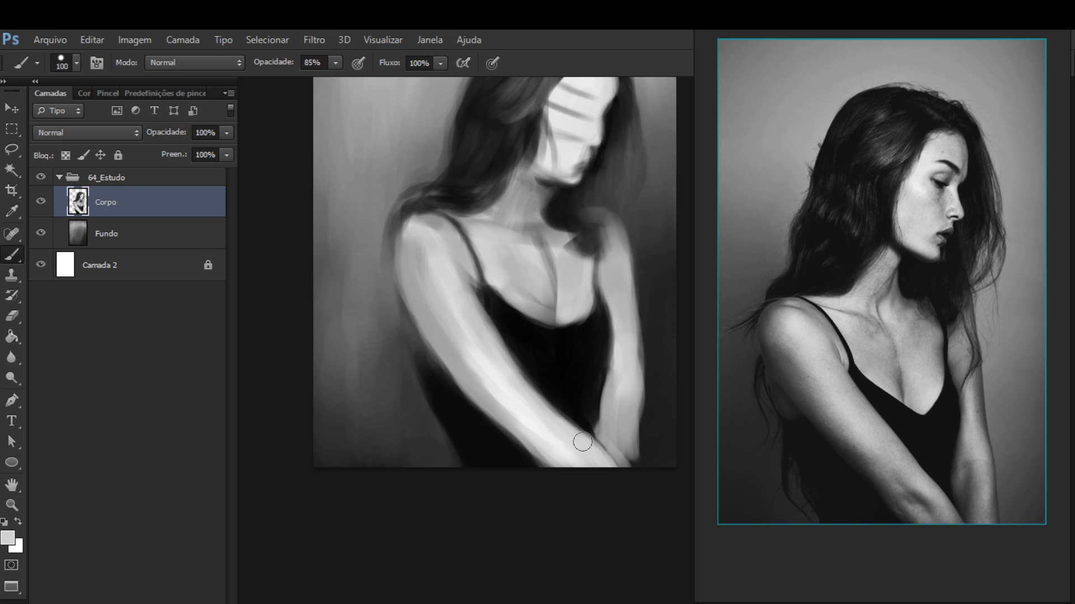
drag(583, 443, 619, 492)
Smooth the near forearm and paint a small grey shadow on the wrist with sampled tones, using a 100 px brush
key(space)
drag(577, 297, 575, 355)
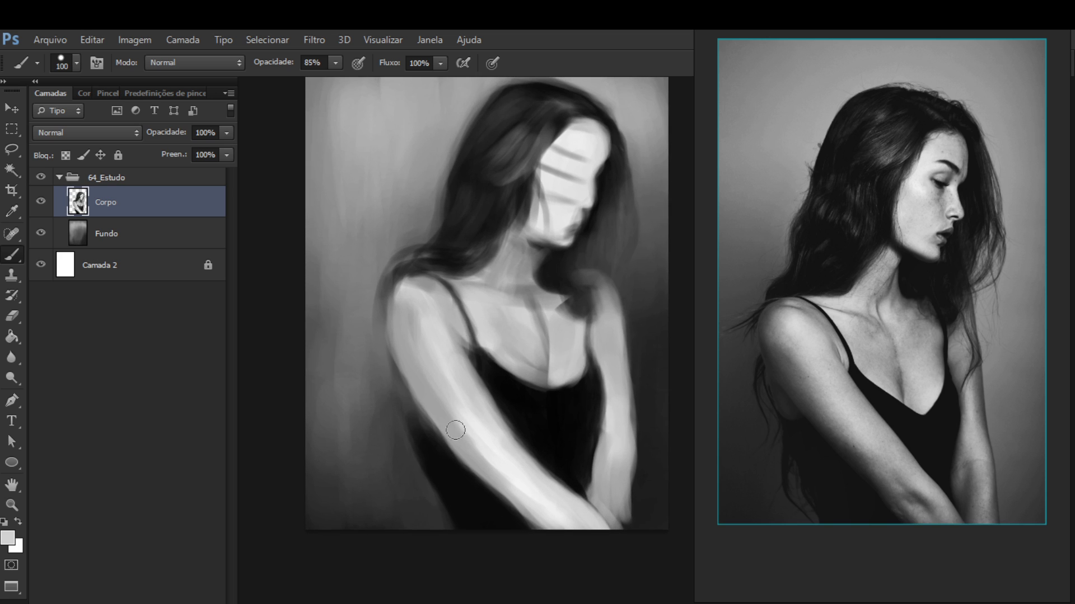
alt+click(480, 485)
alt+click(552, 513)
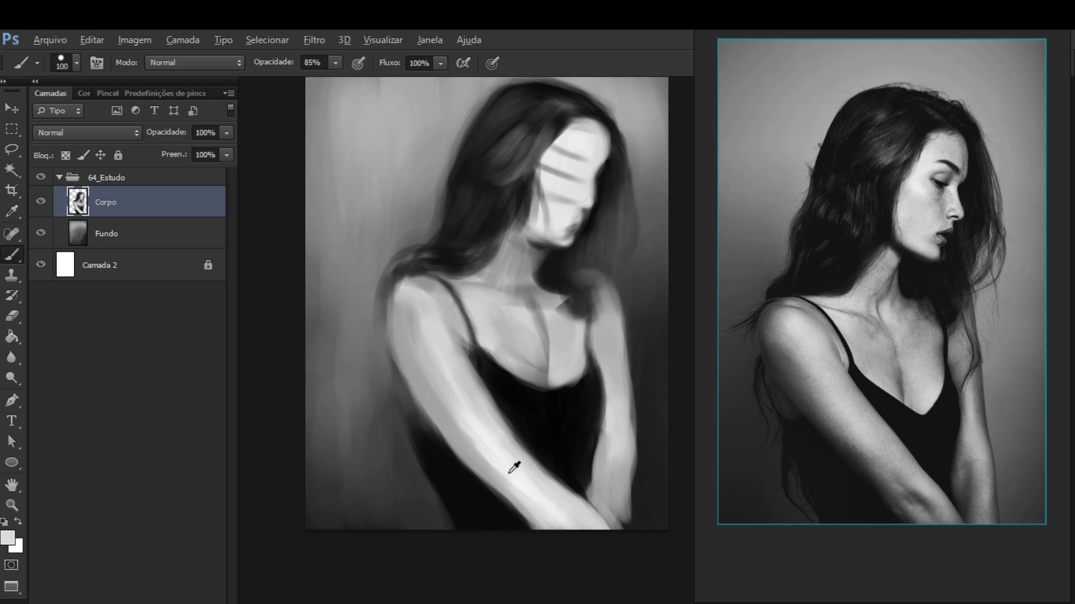
alt+click(532, 419)
alt+click(525, 276)
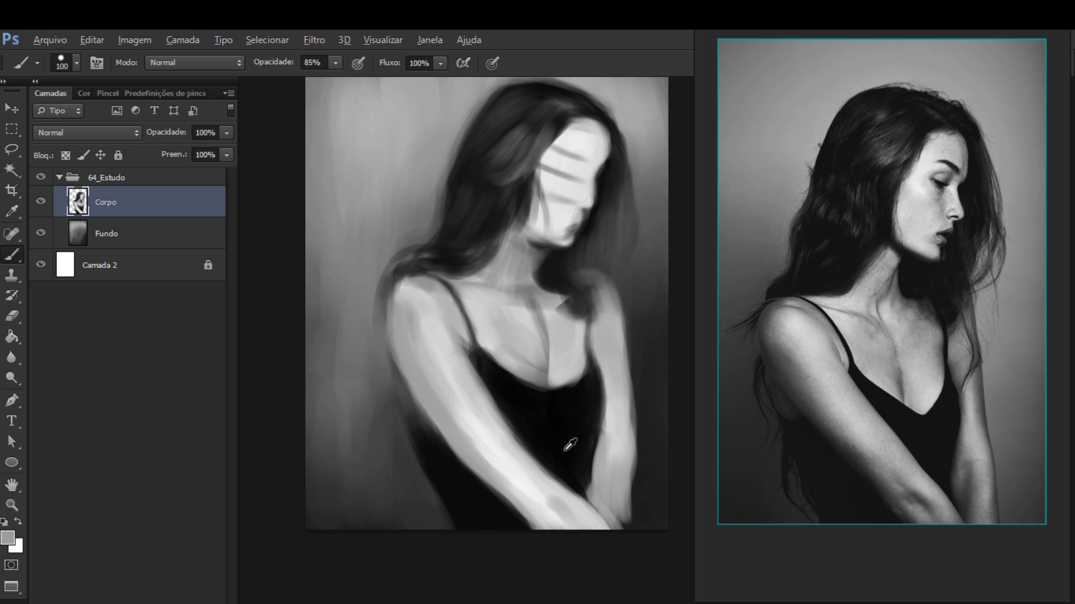
alt+click(568, 446)
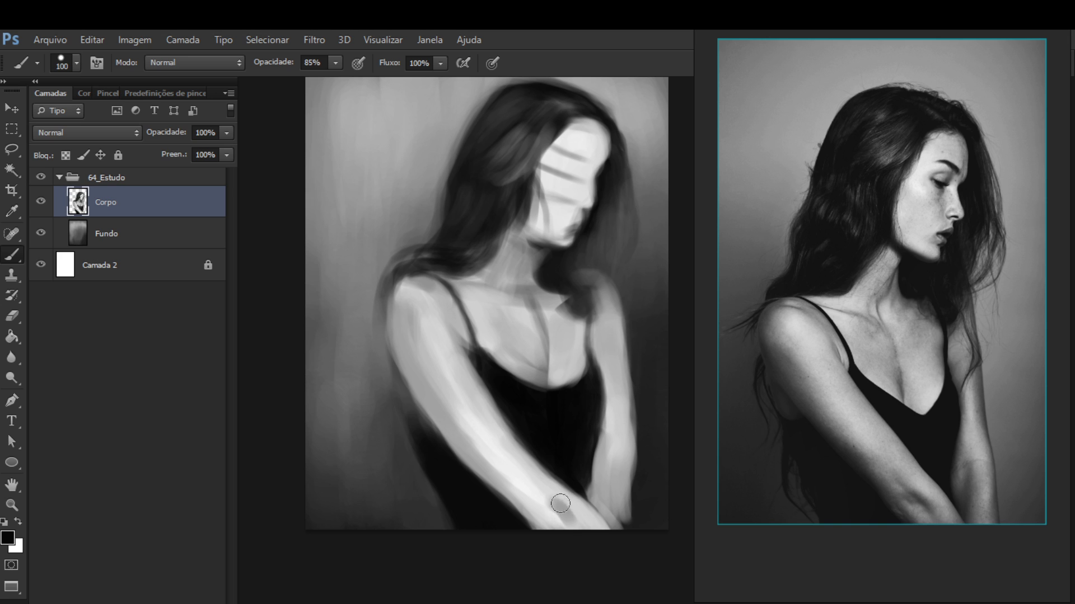
alt+click(565, 503)
alt+click(559, 506)
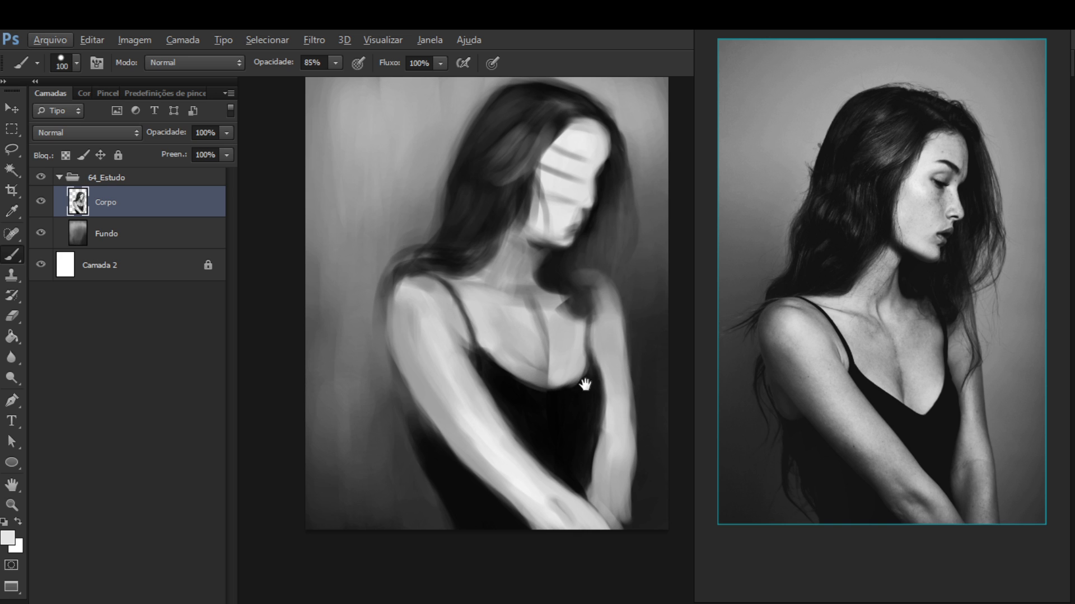
Lower the dress neckline by extending the chest with sampled light grey, and carry the cleavage shadow down to it
drag(584, 384, 580, 394)
alt+click(513, 373)
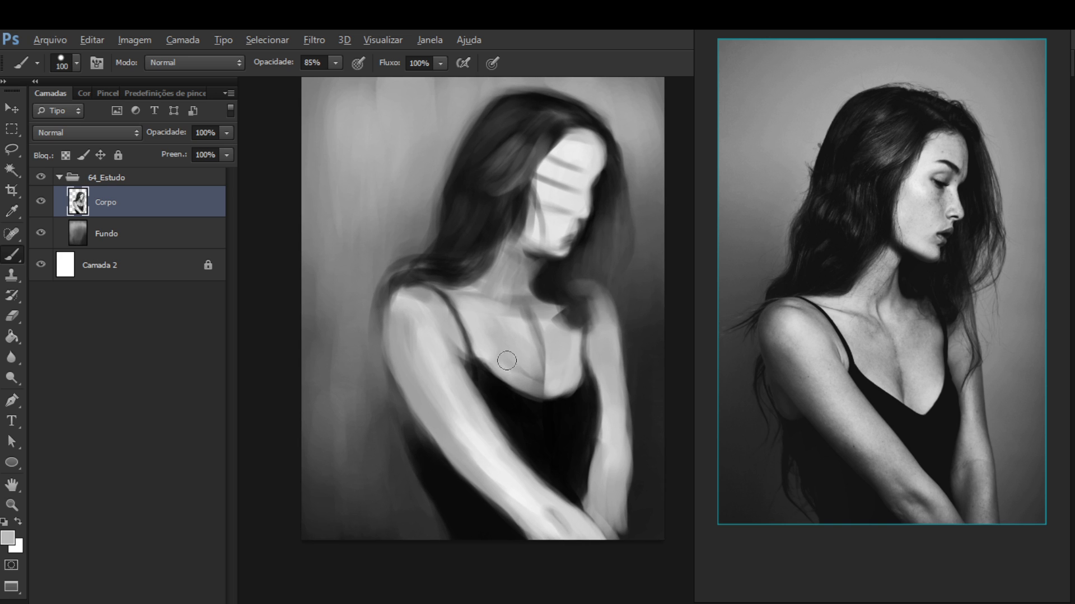
mouse_move(513, 373)
mouse_down()
mouse_move(483, 348)
mouse_move(513, 388)
mouse_move(492, 364)
mouse_move(532, 387)
mouse_move(502, 370)
mouse_move(561, 380)
mouse_move(497, 367)
mouse_move(544, 403)
mouse_move(519, 385)
mouse_move(573, 403)
mouse_move(537, 395)
mouse_move(573, 394)
mouse_move(558, 393)
mouse_move(578, 376)
mouse_move(555, 398)
mouse_move(580, 371)
mouse_move(551, 401)
mouse_up()
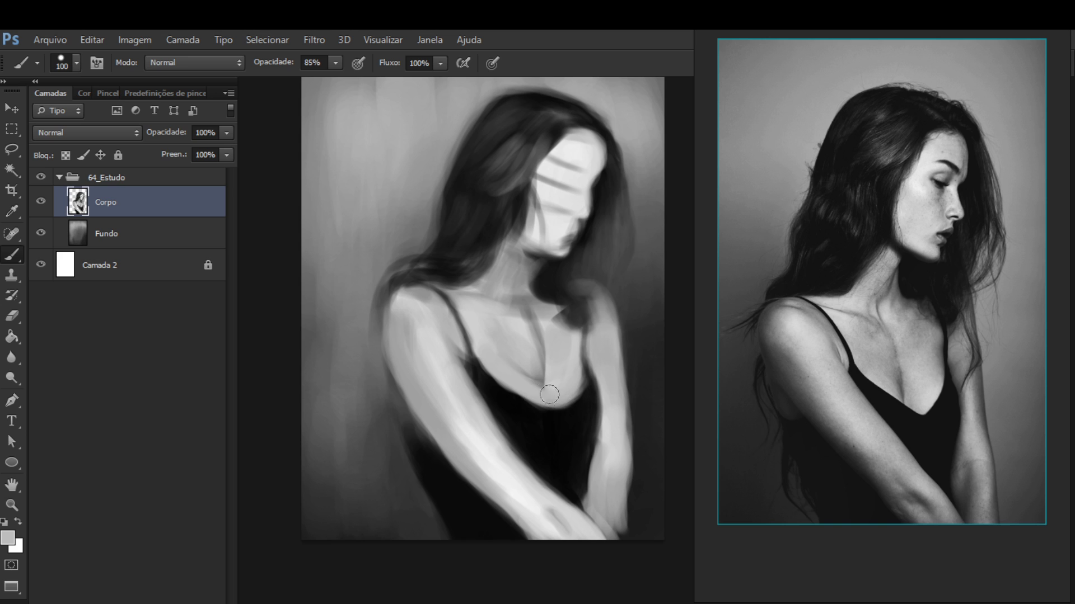
drag(558, 405, 578, 388)
alt+click(535, 369)
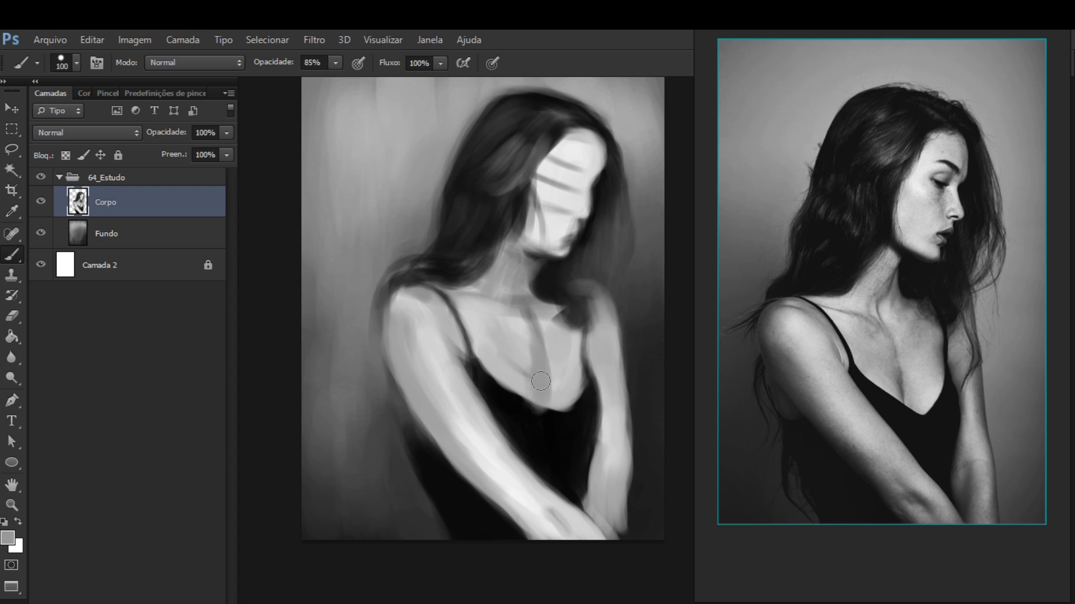
Soften the cleavage shadow and smooth the chest tones with sampled greys, using a 175 px brush at 50% opacity
key(d)
key(bracketright)
key(bracketright)
key(bracketright)
drag(528, 364, 517, 359)
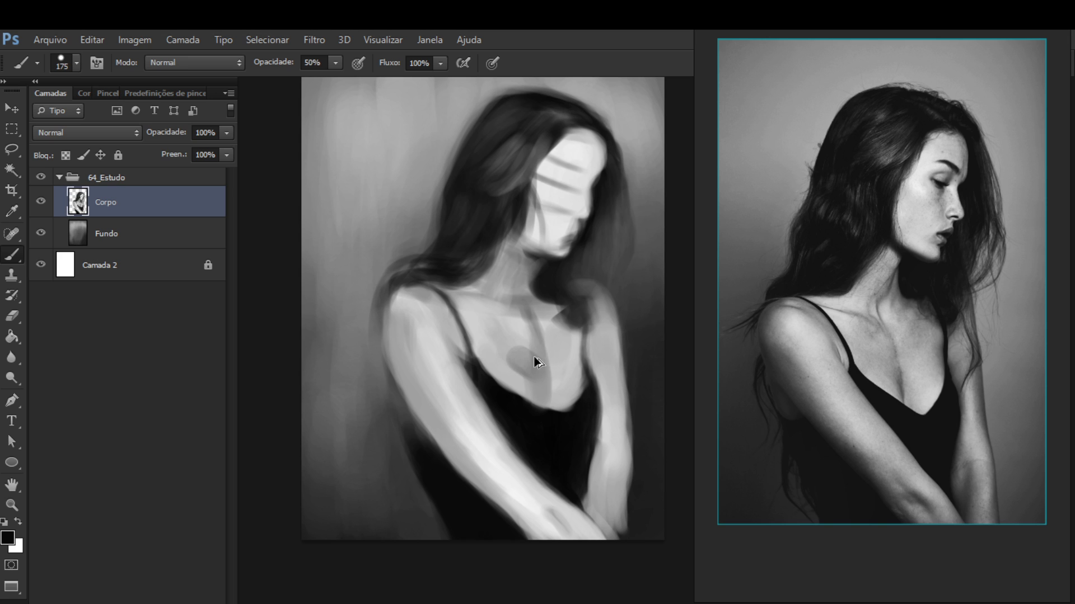
alt+click(528, 330)
alt+click(535, 337)
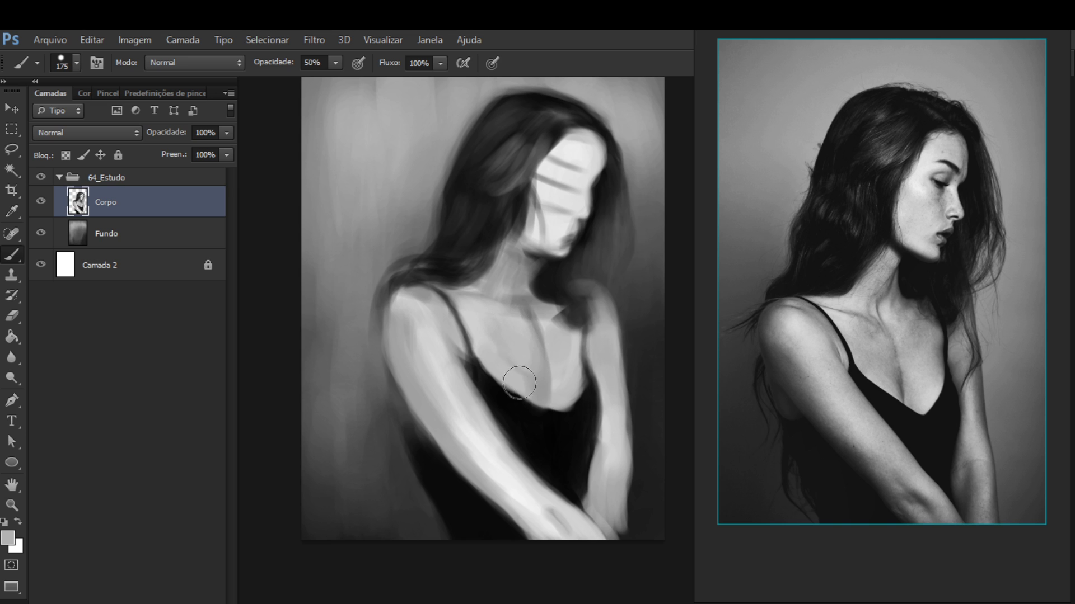
alt+click(522, 377)
drag(524, 374, 564, 356)
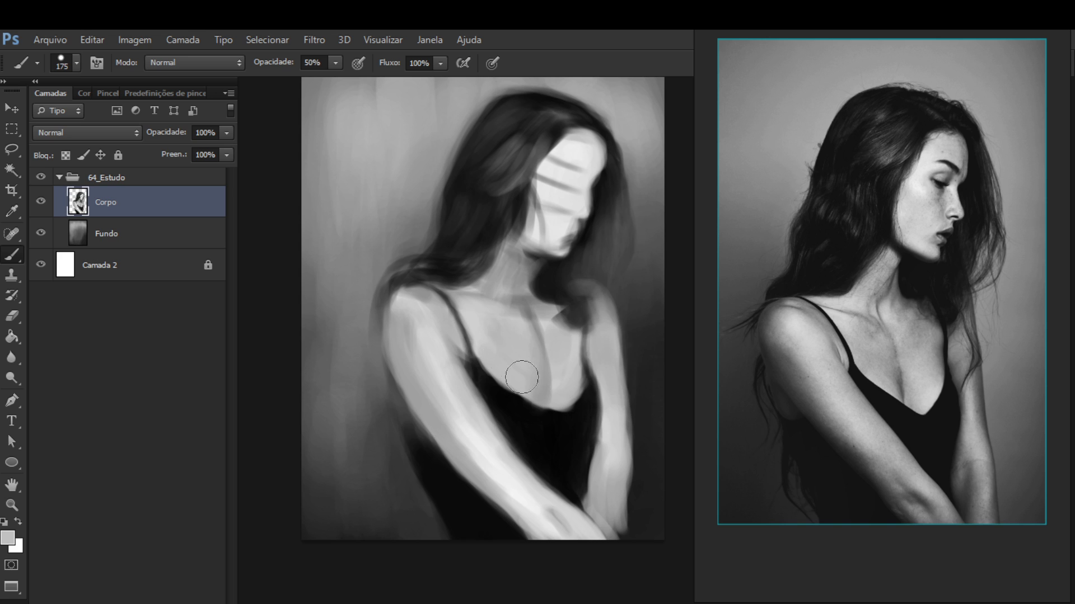
Refine the neckline and strap edge with sampled black using a 70 px brush, and blend the adjacent chest with light grey
key(alt)
alt+click(477, 441)
alt+click(520, 419)
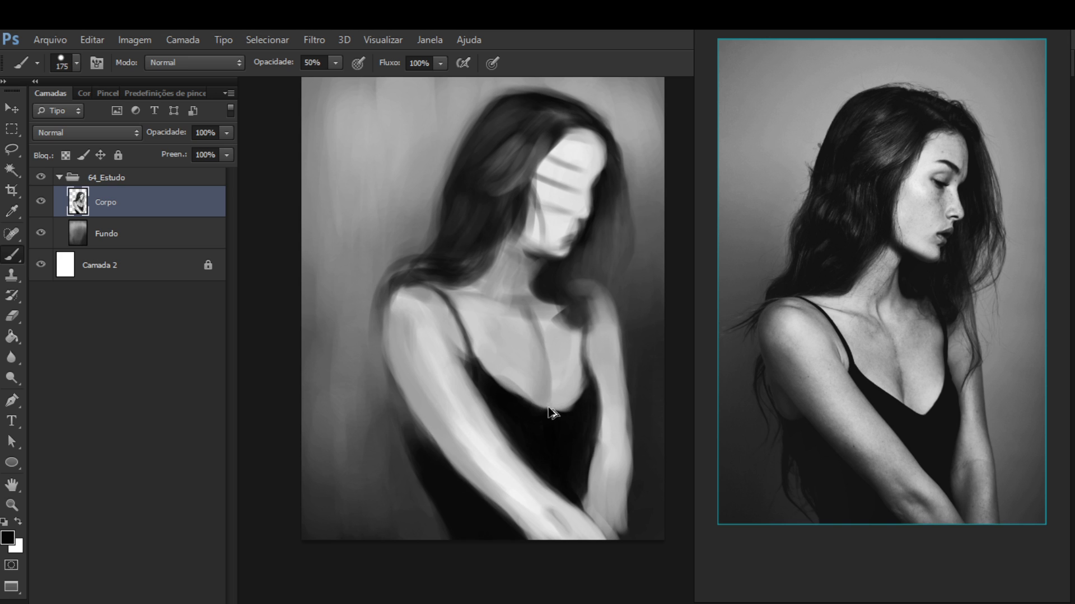
key(bracketleft)
key(bracketleft)
key(bracketleft)
key(bracketleft)
key(bracketleft)
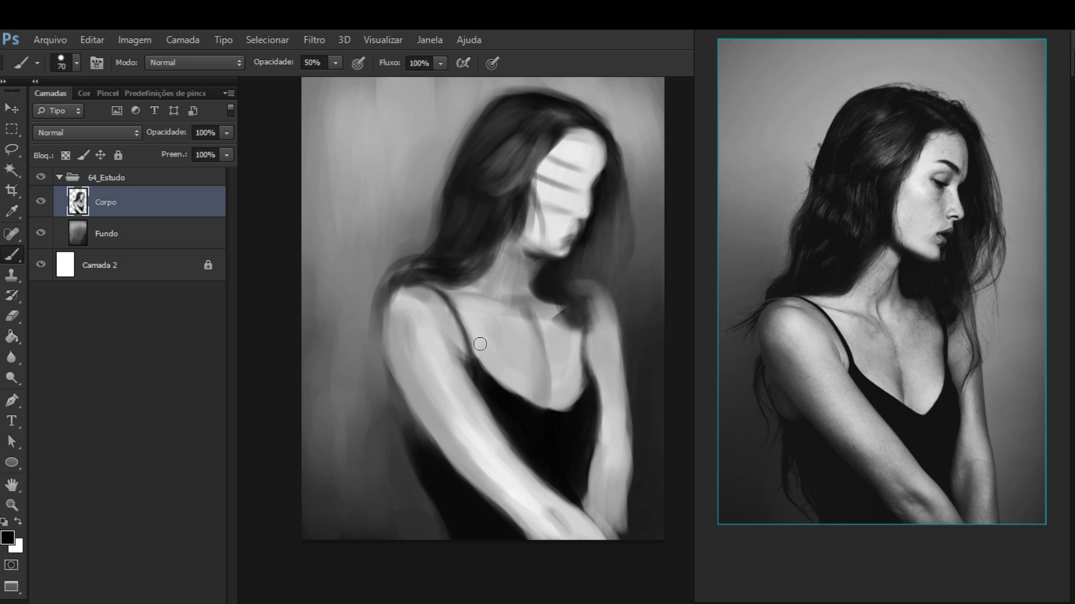
alt+click(566, 228)
alt+click(522, 368)
key(bracketright)
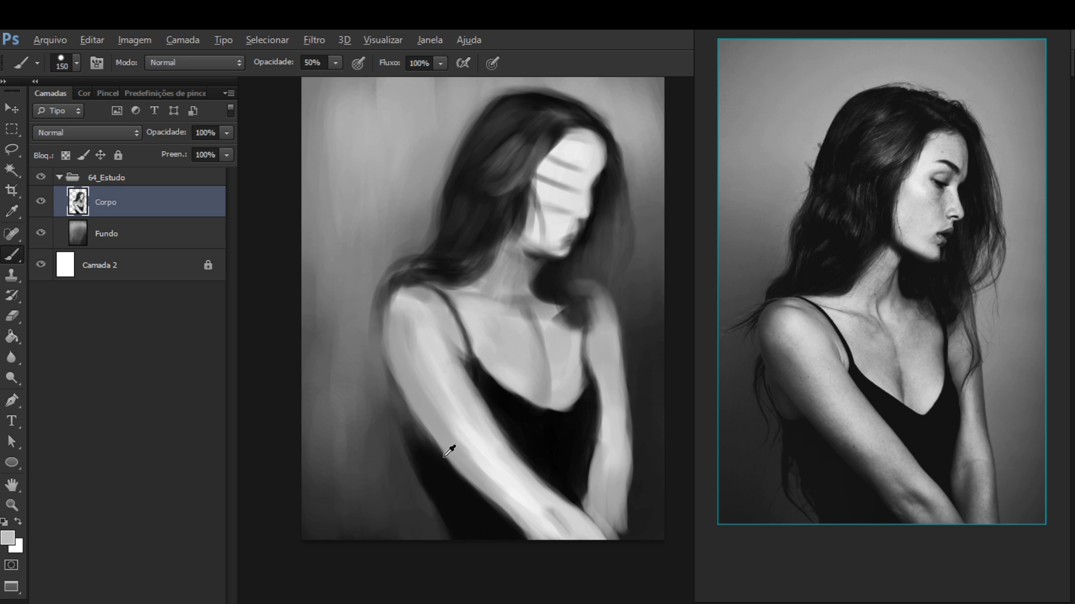
Redefine the dress's back edge below the near arm with sampled black, using a 150 px brush at 85% opacity and the Eraser
key(alt)
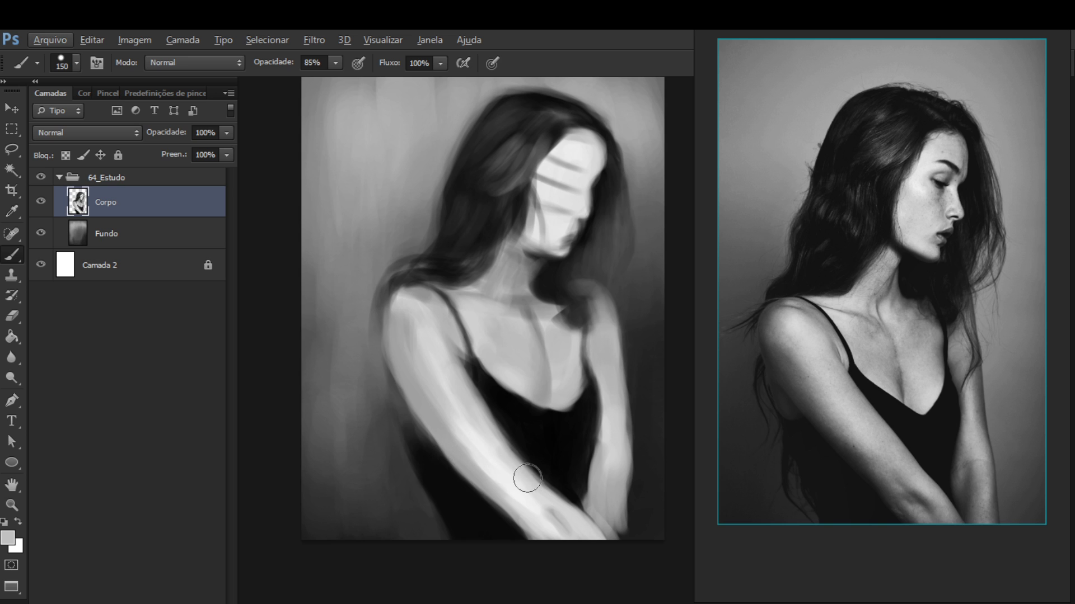
alt+click(458, 496)
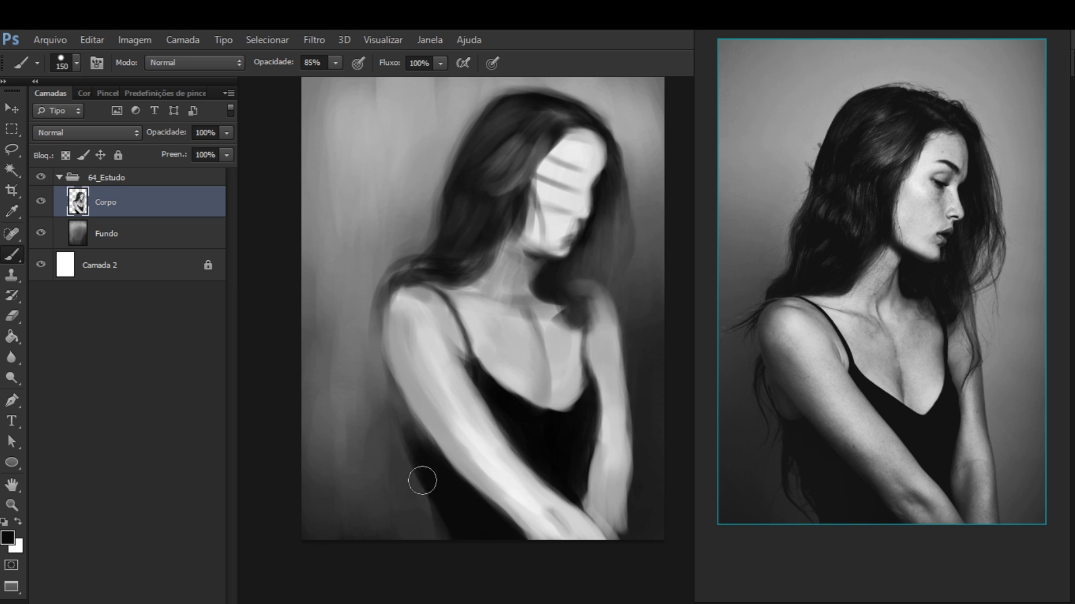
mouse_move(414, 451)
mouse_down()
mouse_move(432, 449)
mouse_move(452, 477)
mouse_up()
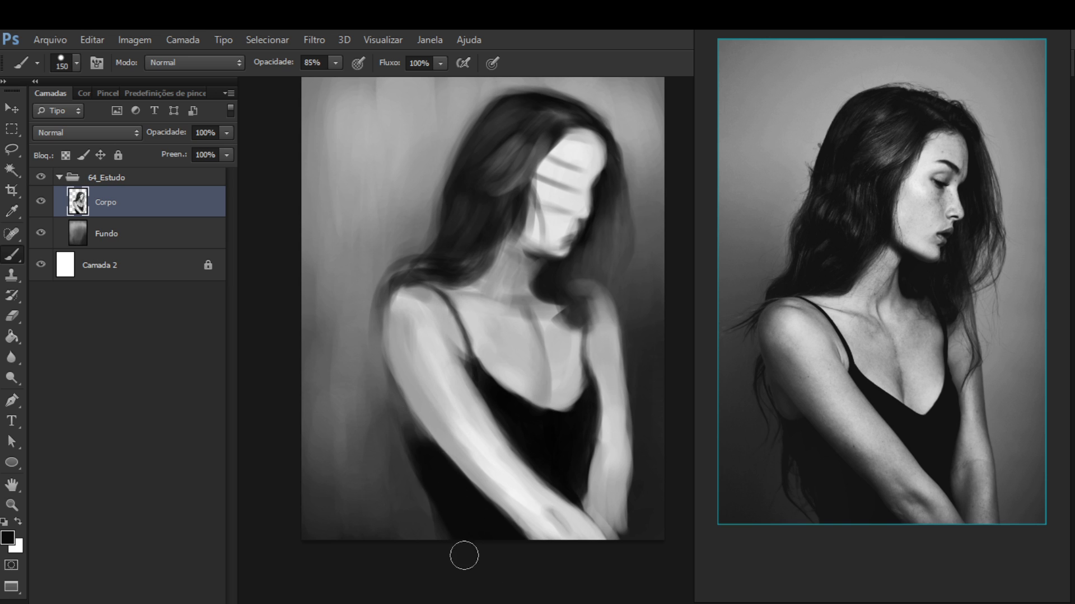
key(e)
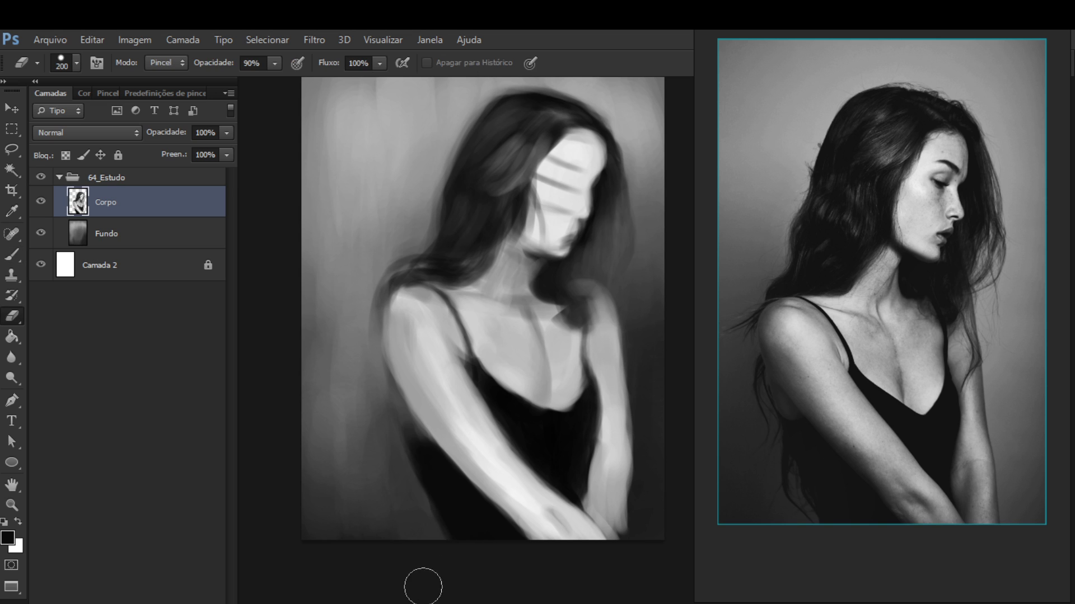
key(b)
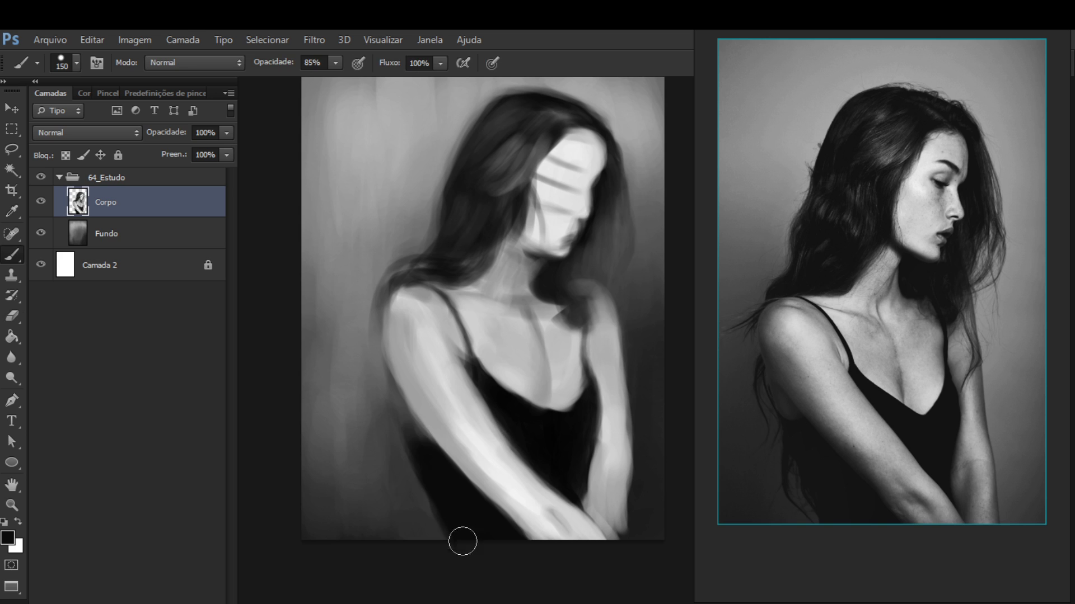
key(e)
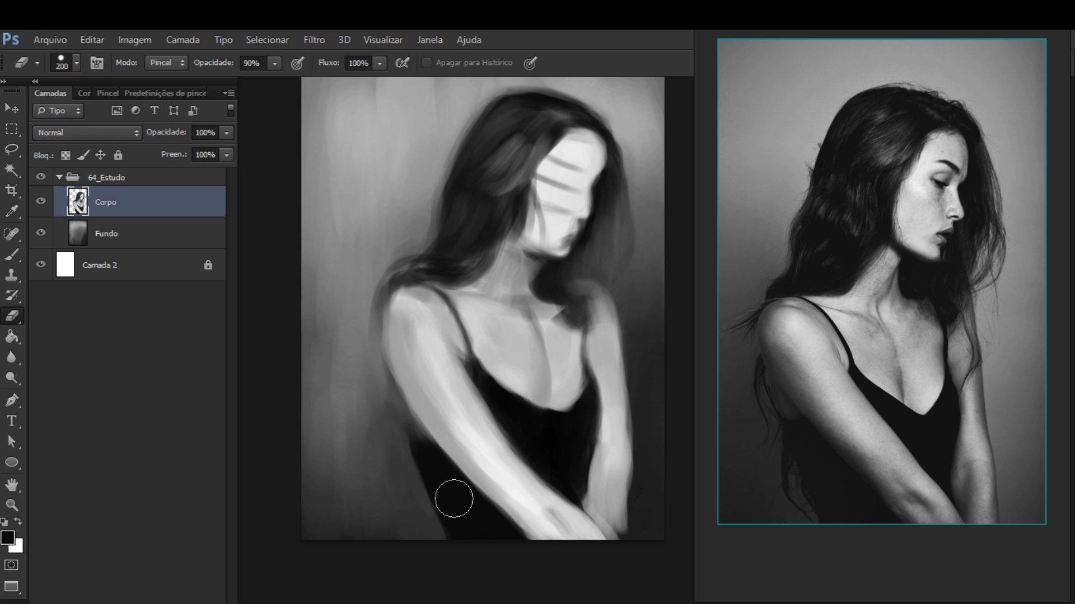
key(b)
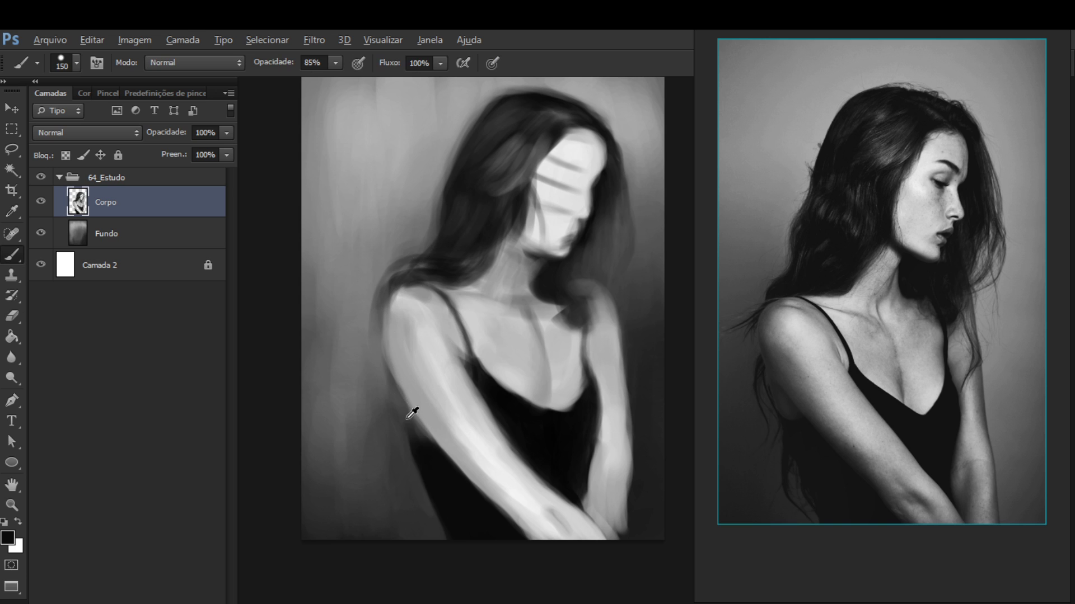
Shade the outer edge of the near upper arm with sampled dark greys, using a 150 px brush, and clean its contour with the Eraser
alt+click(405, 409)
alt+click(416, 360)
alt+click(403, 412)
drag(399, 370, 403, 386)
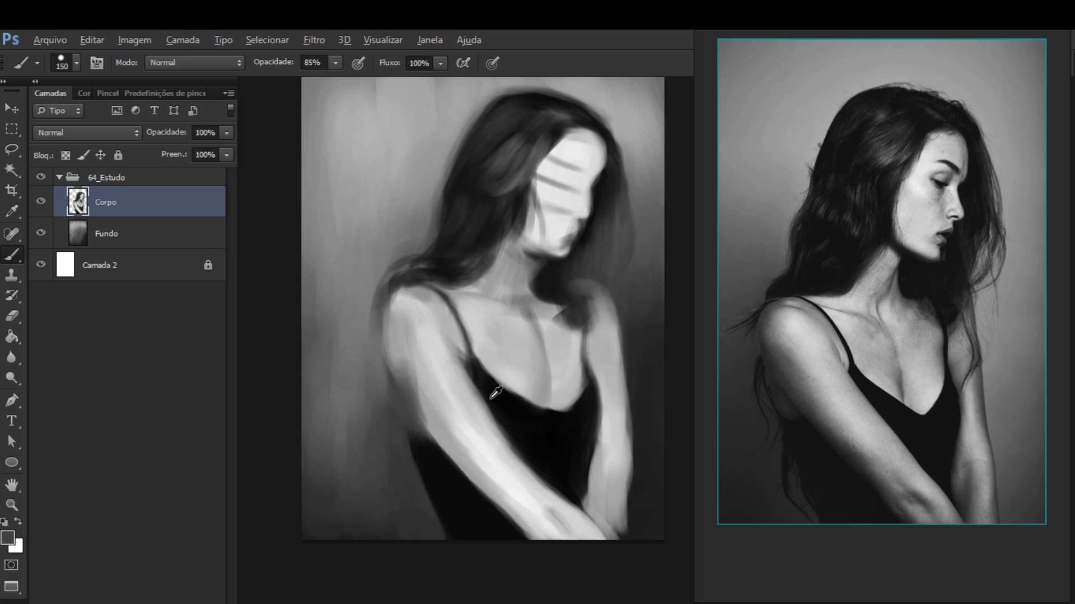
alt+click(480, 398)
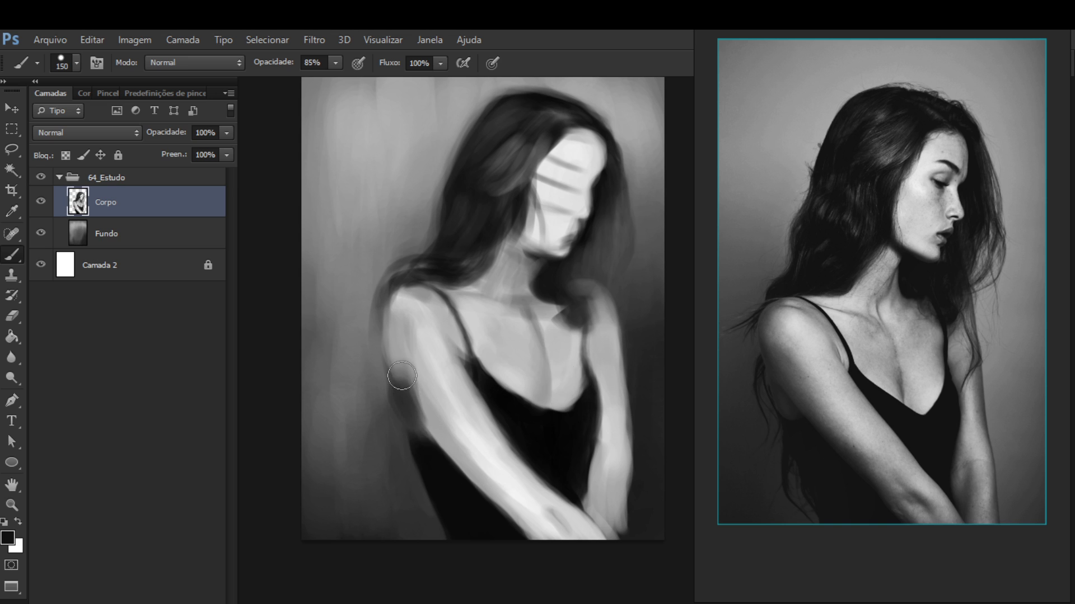
alt+click(411, 395)
mouse_move(395, 366)
mouse_down()
mouse_move(399, 399)
mouse_move(401, 382)
mouse_move(394, 391)
mouse_move(419, 427)
mouse_move(384, 330)
mouse_up()
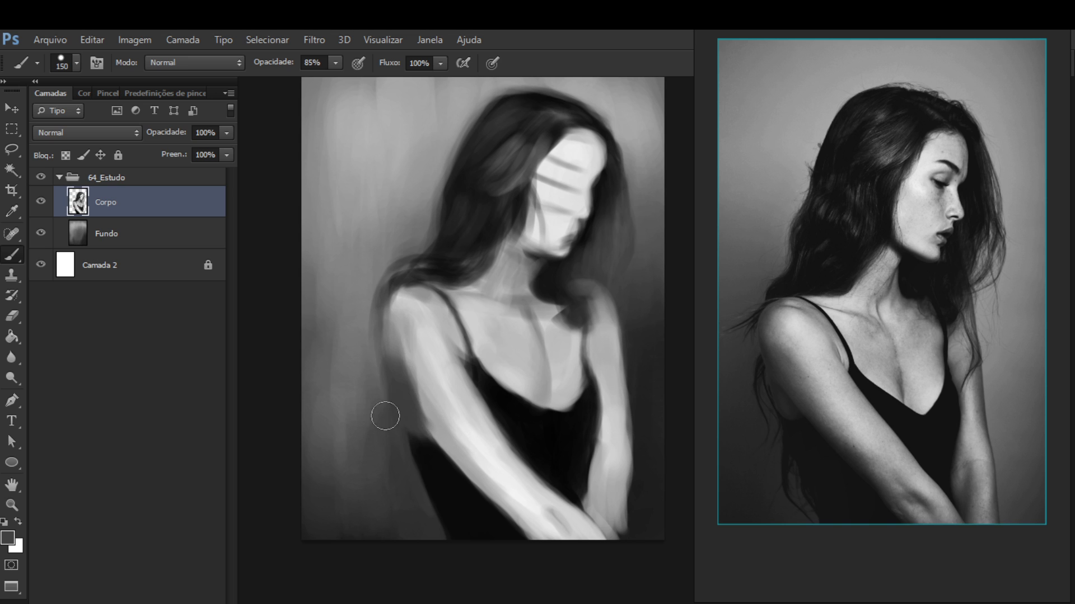
key(e)
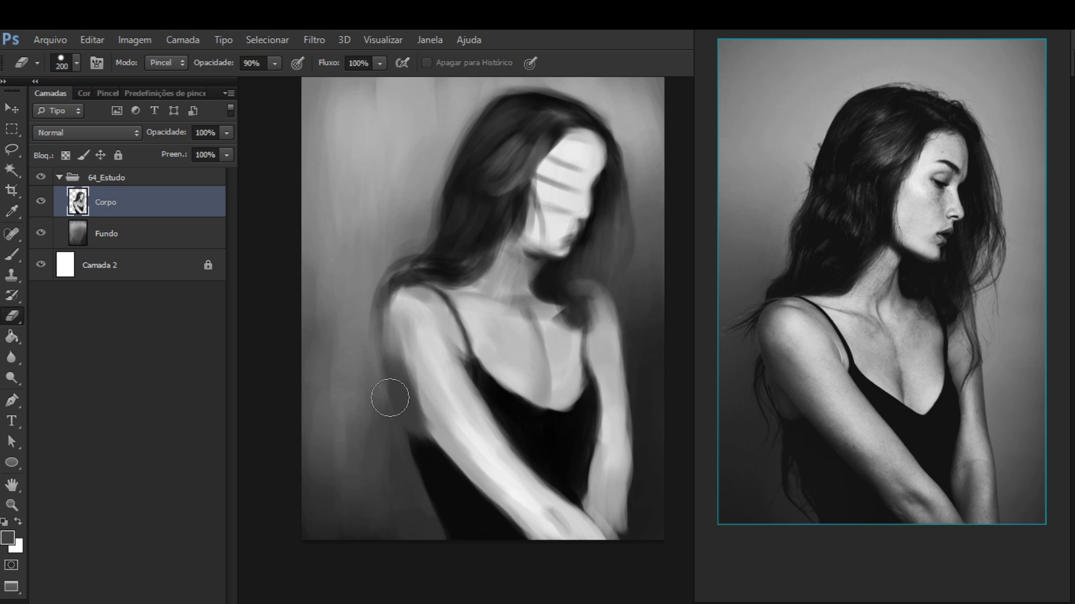
Mirror the Corpo layer, flip the whole 64_Estudo group horizontally, and reselect the Corpo layer
key(ctrl+shift+h)
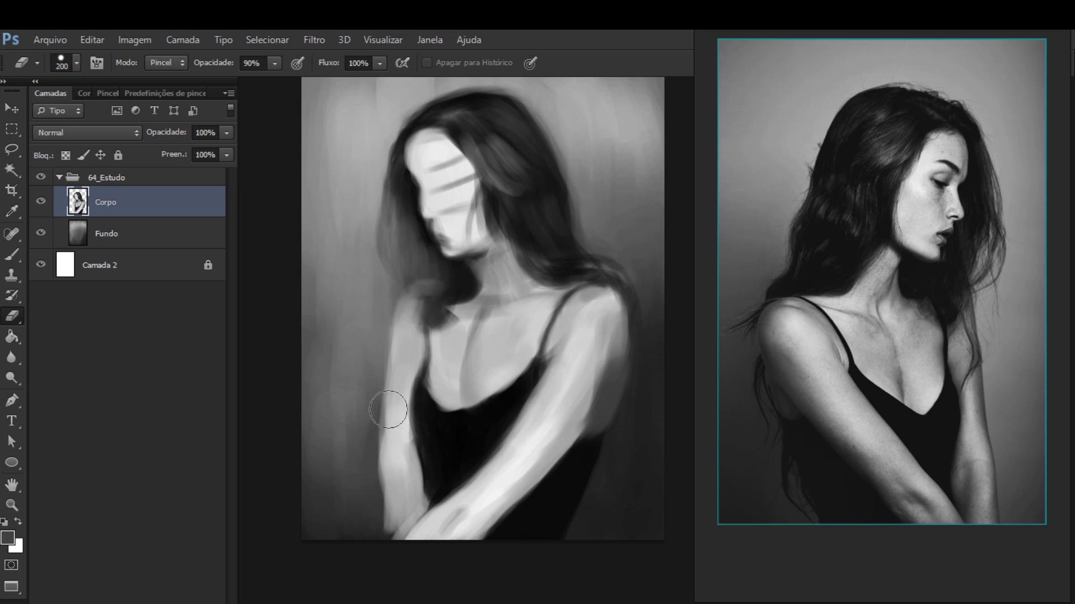
key(ctrl+shift+h)
key(ctrl+shift+h)
click(146, 177)
key(ctrl+shift+h)
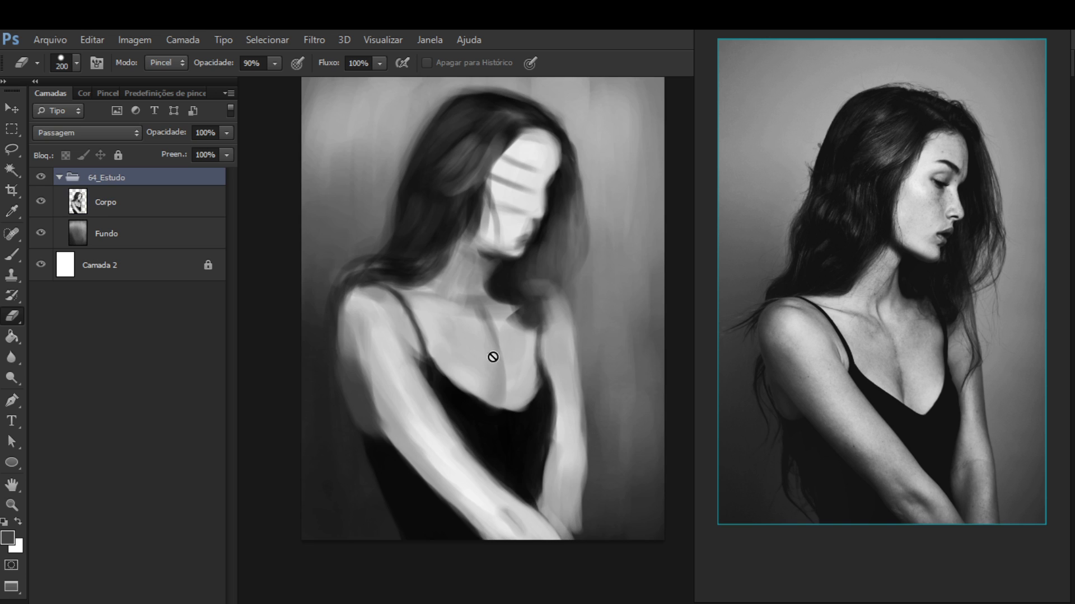
click(213, 204)
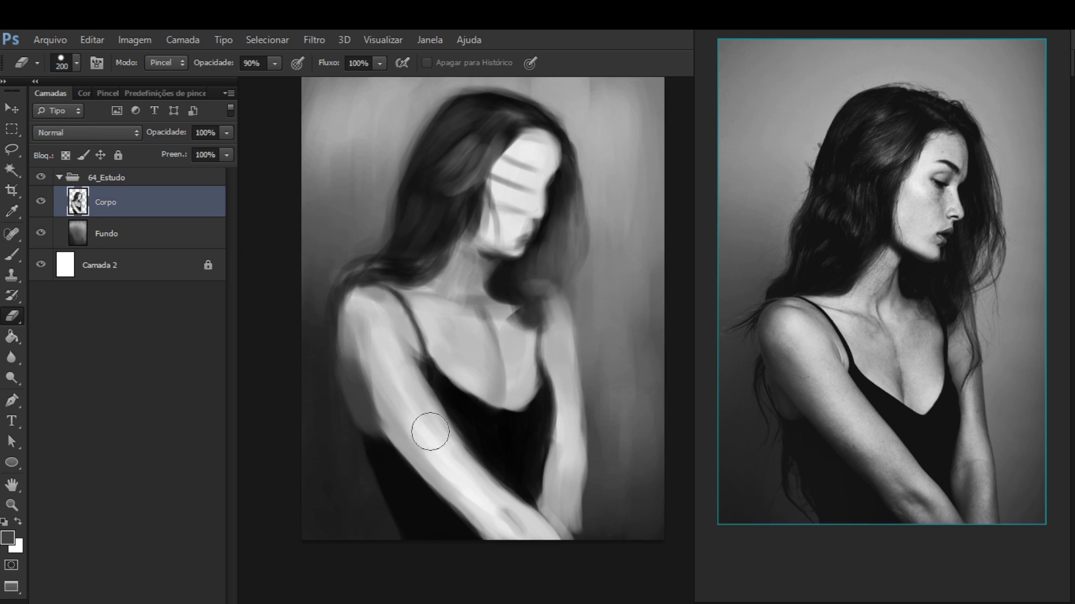
Move the figure on the Corpo layer slightly to the right over the background
key(alt)
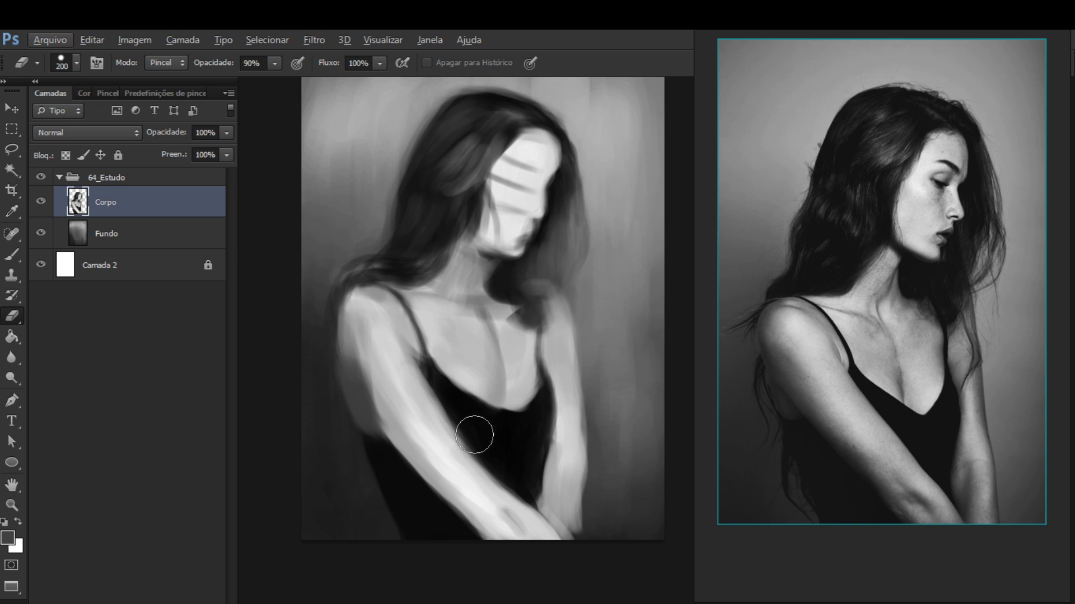
key(v)
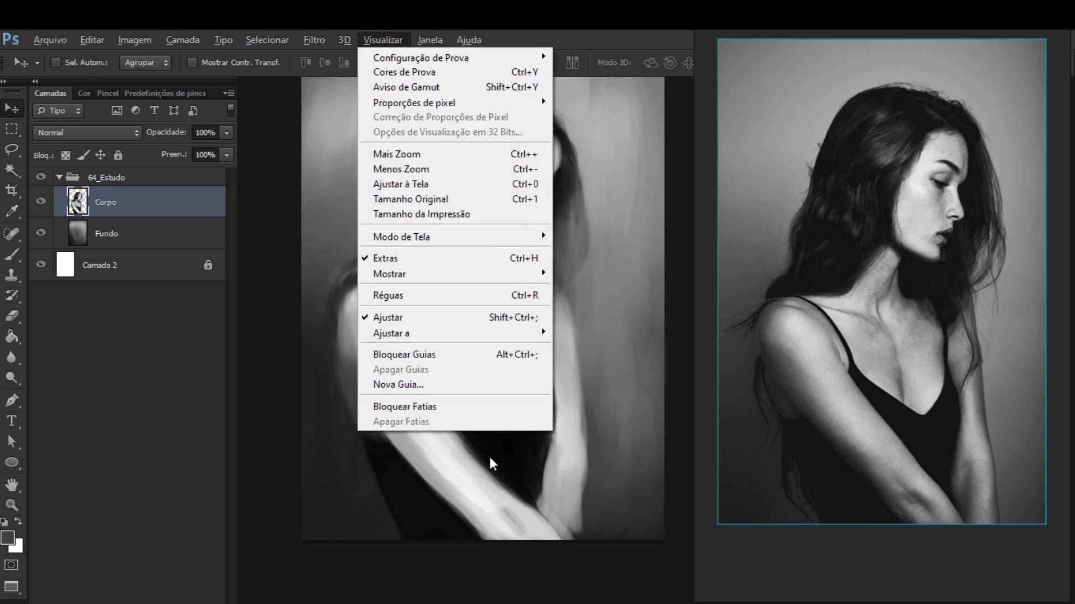
key(Escape)
key(space)
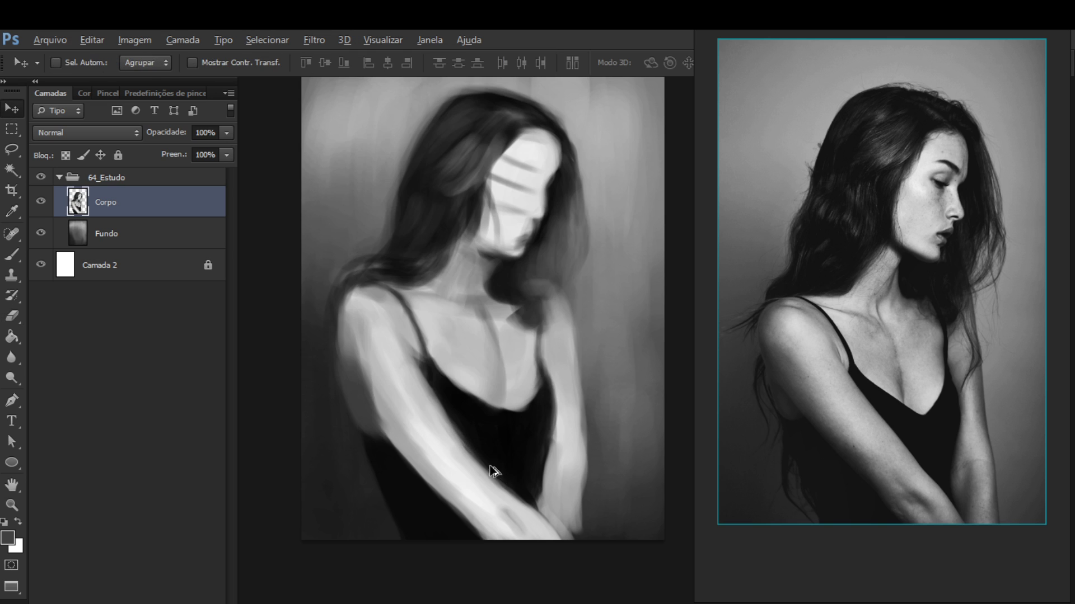
mouse_move(491, 468)
mouse_down()
mouse_move(545, 463)
mouse_move(511, 456)
mouse_move(523, 459)
mouse_move(516, 468)
mouse_up()
key(ctrl+z)
Clean the near arm's outer contour with the Eraser and blend its inner edge with sampled light greys, using a 150 px brush at 85% opacity
key(b)
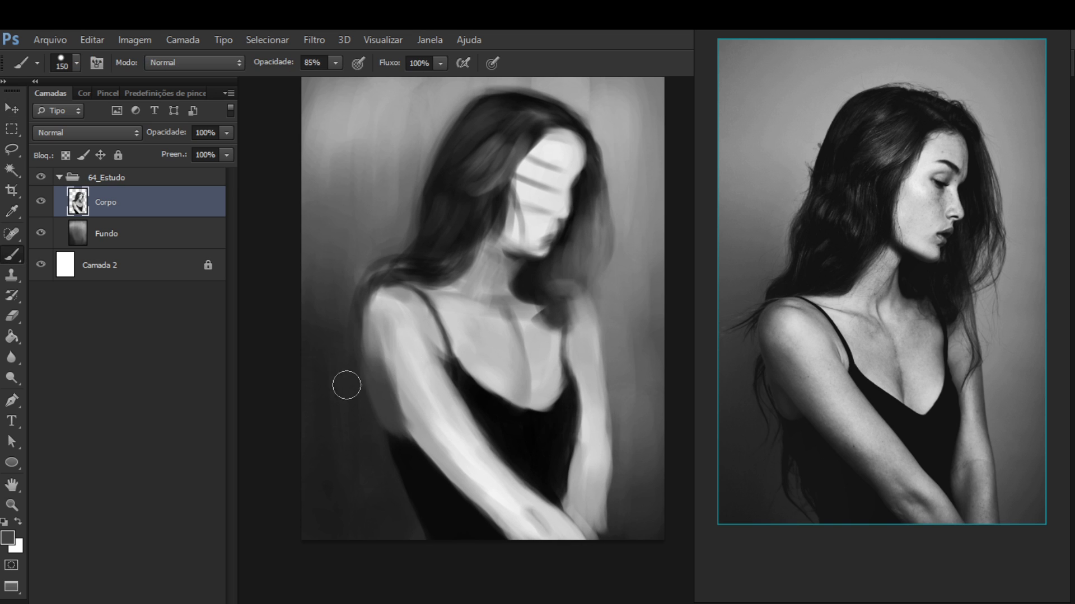
alt+click(391, 402)
key(e)
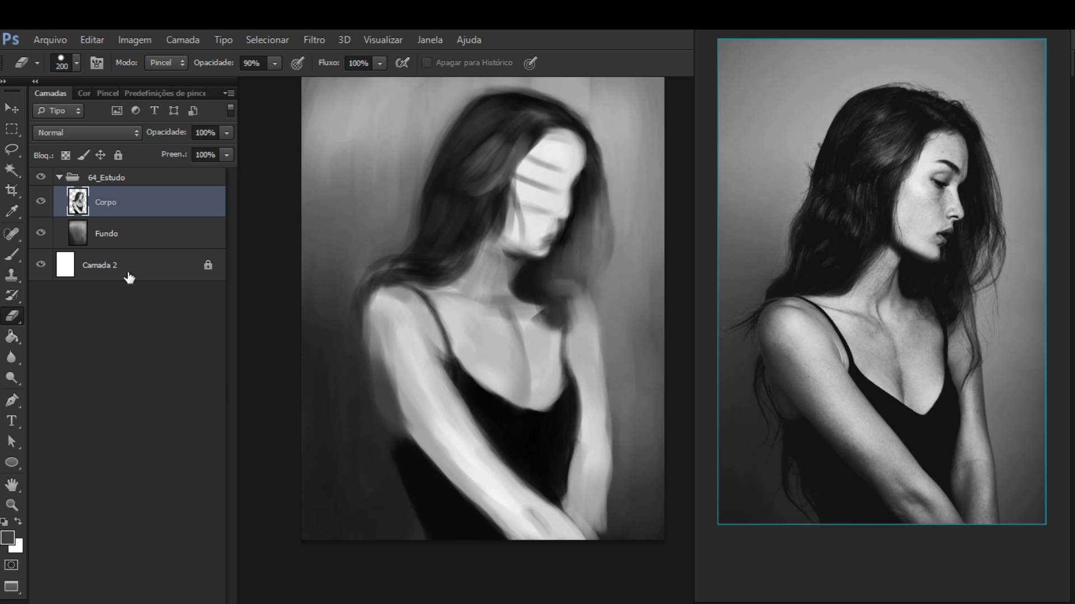
key(b)
alt+click(417, 360)
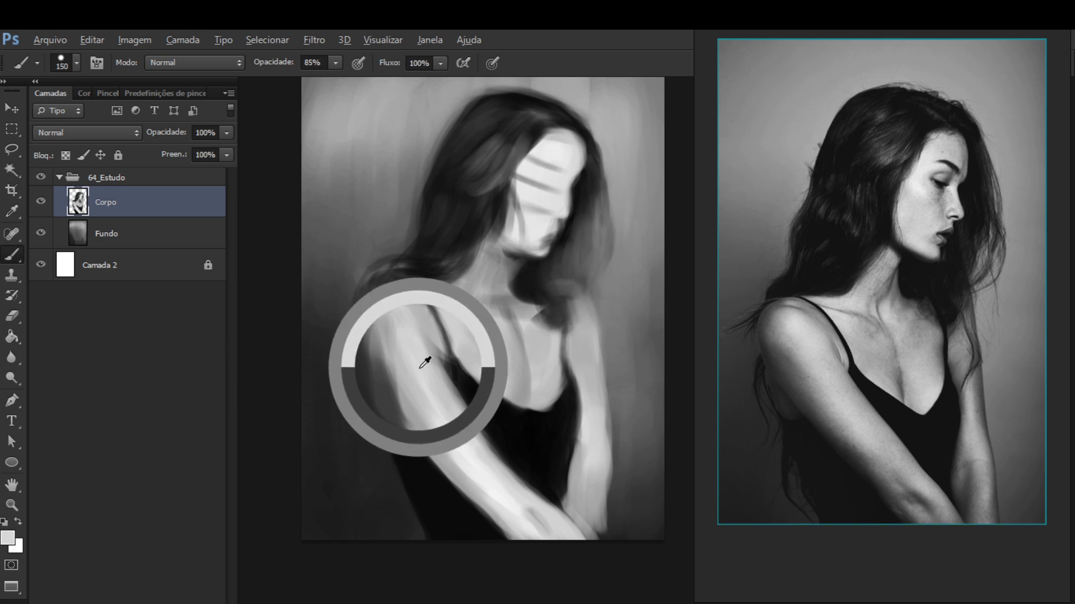
alt+click(445, 375)
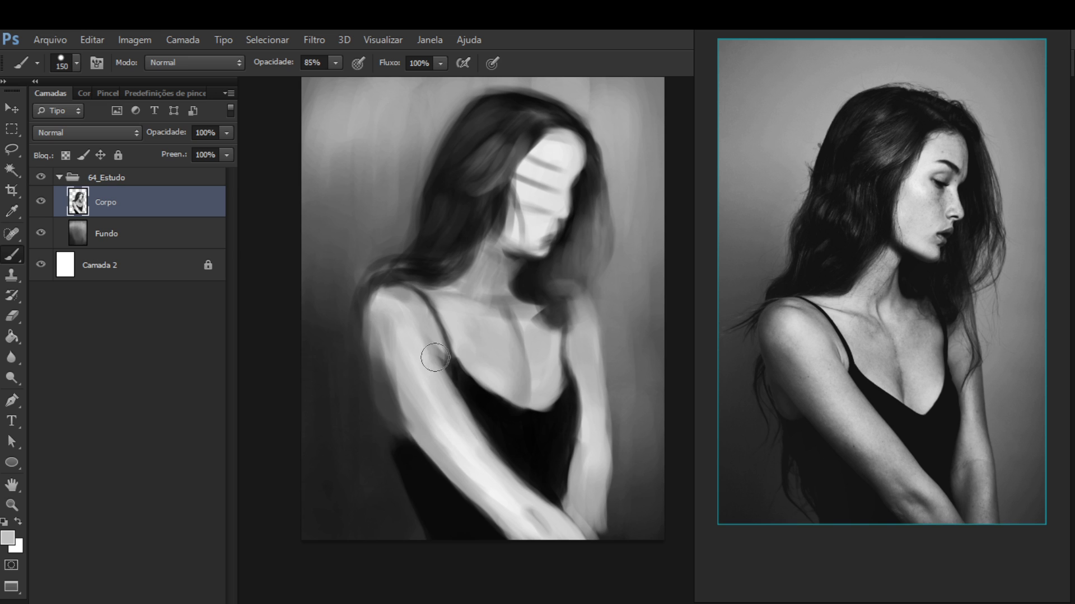
mouse_move(434, 357)
mouse_down()
mouse_move(455, 413)
mouse_move(473, 426)
mouse_up()
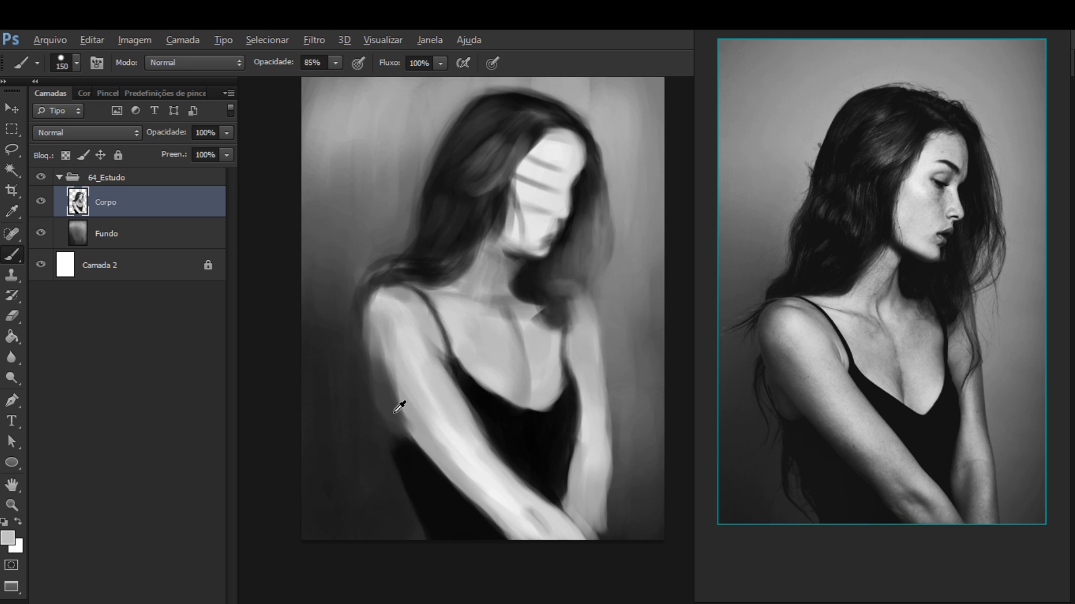
Shade the outer edge of the near upper arm with sampled dark grey and try to tidy the contour with the Eraser at 200 px
alt+click(394, 412)
mouse_move(388, 392)
mouse_down()
mouse_move(406, 429)
mouse_move(386, 398)
mouse_up()
mouse_move(378, 361)
mouse_down()
mouse_move(379, 316)
mouse_move(367, 344)
mouse_up()
key(e)
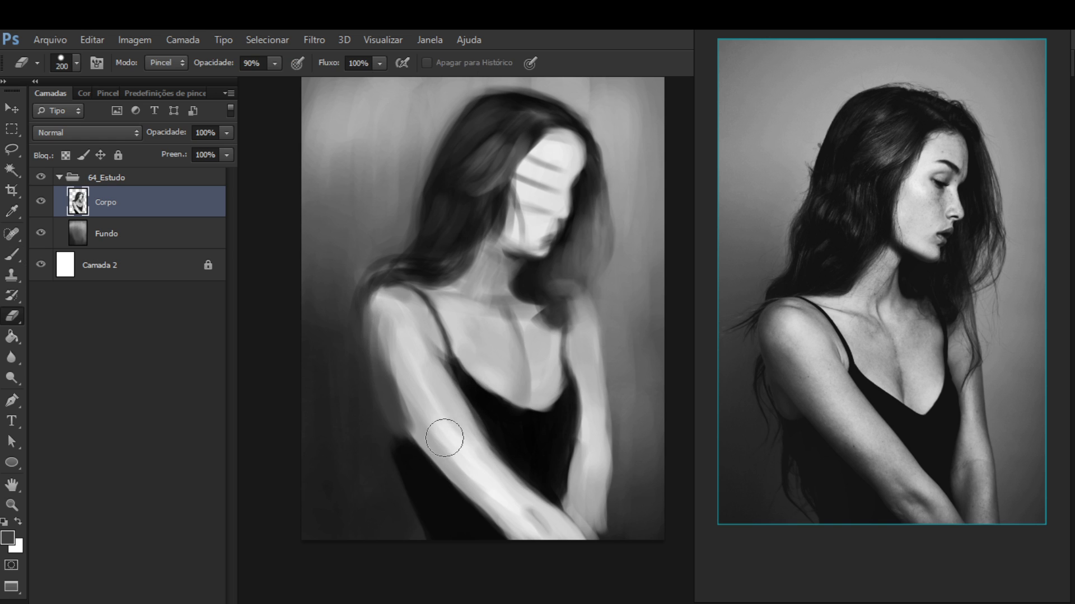
alt+click(449, 475)
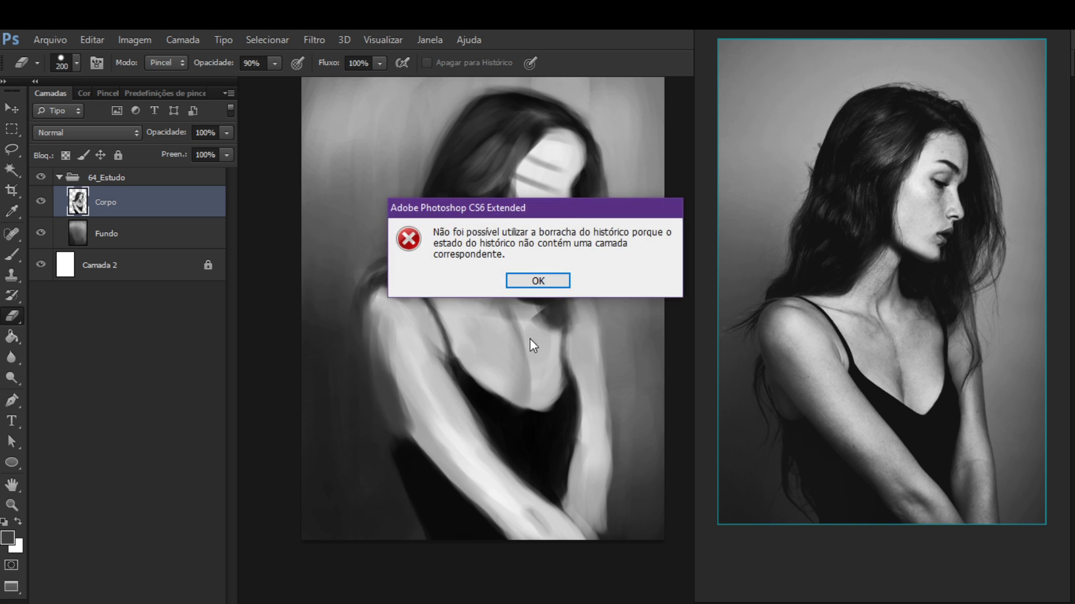
click(538, 281)
Extend the dress's back edge upward behind the near arm with sampled black, reducing the brush to 60 px
key(b)
key(bracketleft)
key(bracketleft)
key(bracketleft)
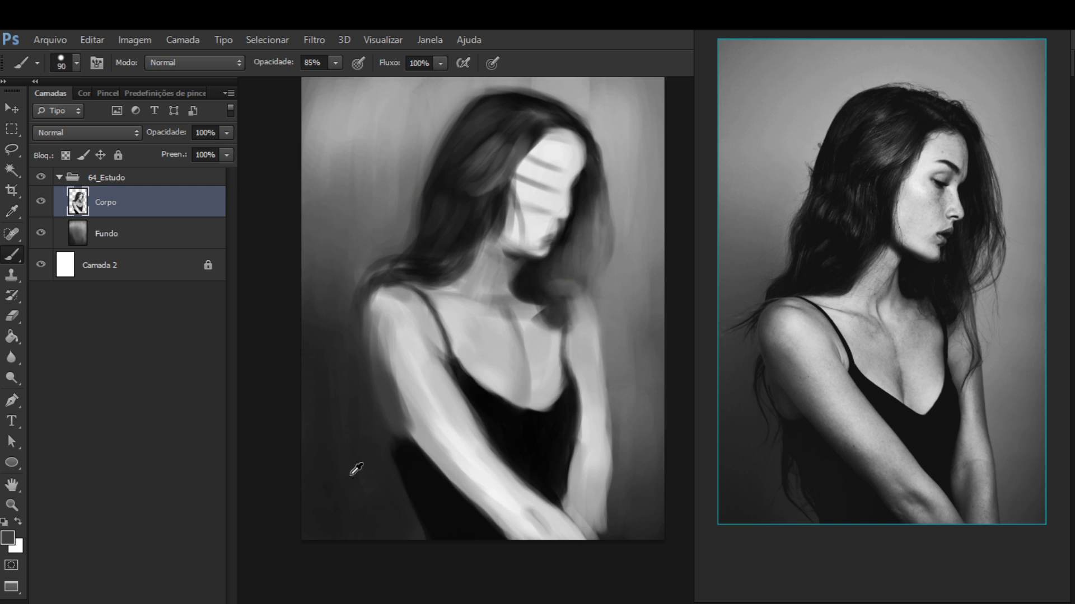
alt+click(410, 457)
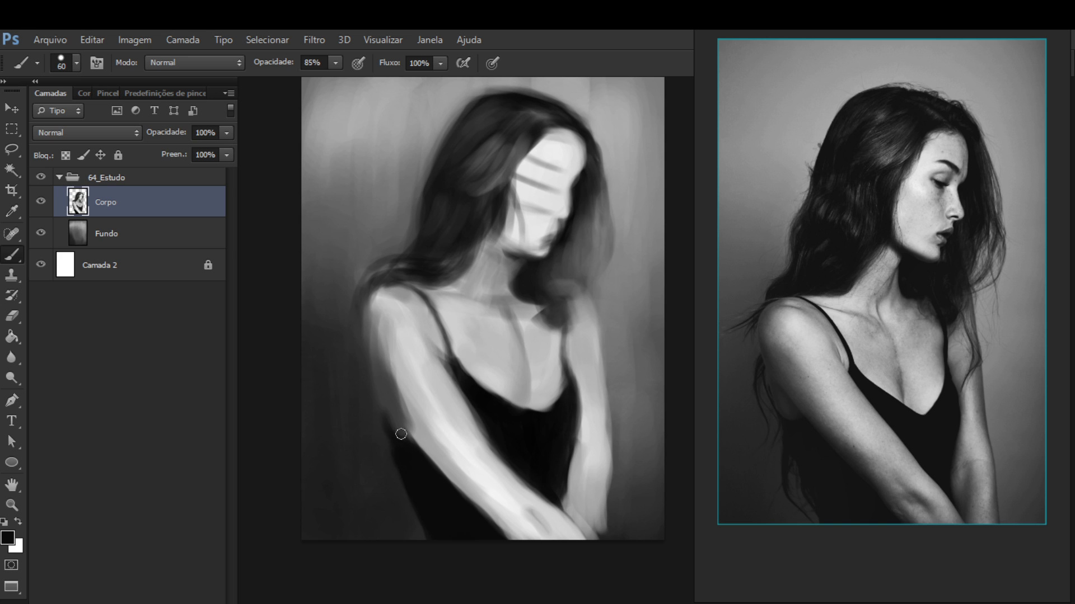
alt+click(391, 410)
key(d)
Blend the near arm from the elbow down to the forearm with sampled mid greys, using a 150 px brush
alt+click(413, 400)
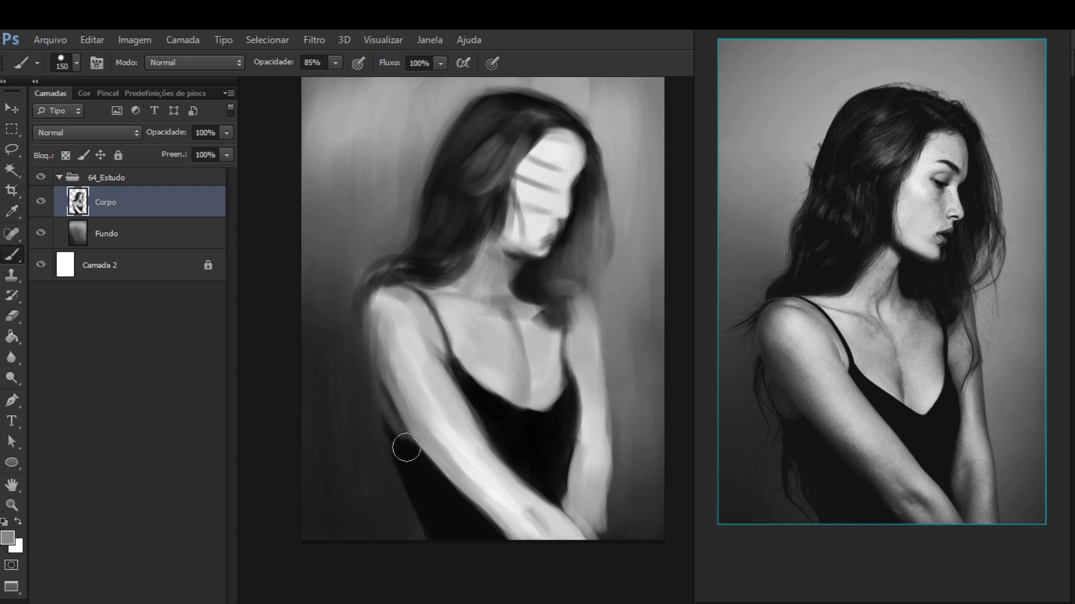
key(bracketright)
key(bracketright)
alt+click(436, 404)
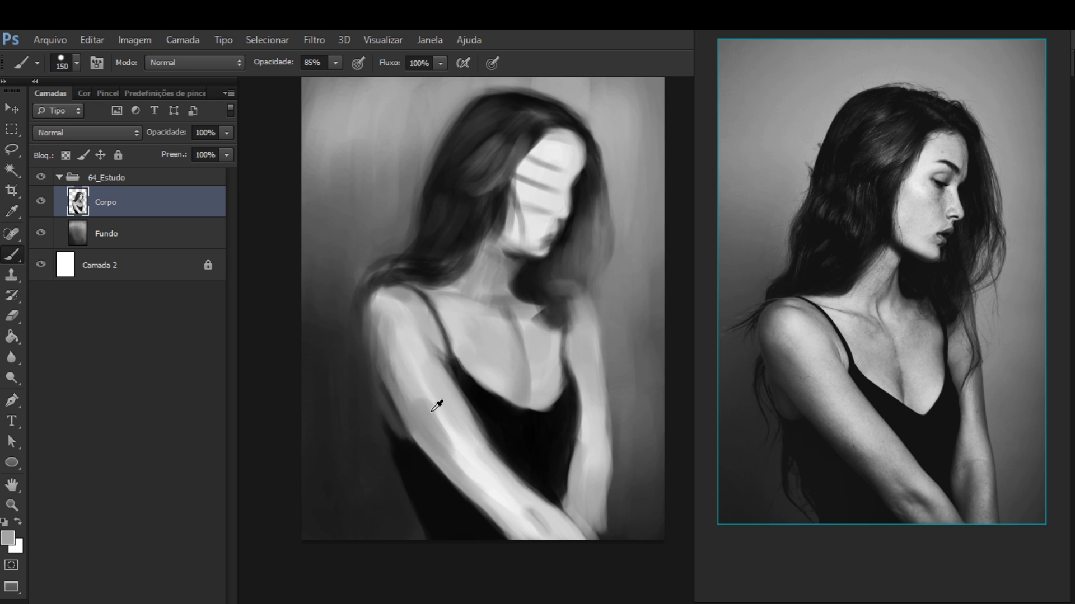
mouse_move(408, 363)
mouse_down()
mouse_move(417, 403)
mouse_move(403, 384)
mouse_move(434, 451)
mouse_move(424, 421)
mouse_move(483, 492)
mouse_move(445, 438)
mouse_move(487, 479)
mouse_up()
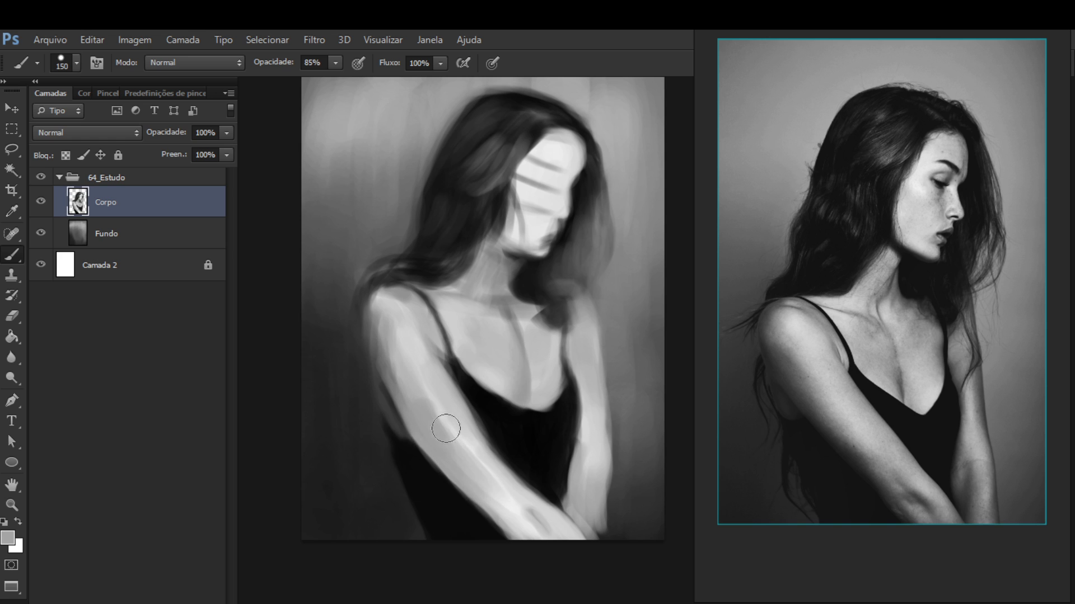
alt+click(435, 486)
click(435, 487)
Smooth the outer edge of the near upper arm with sampled light grey, using a 70 px brush
key(bracketleft)
key(bracketleft)
key(bracketleft)
key(bracketleft)
key(bracketleft)
alt+click(402, 363)
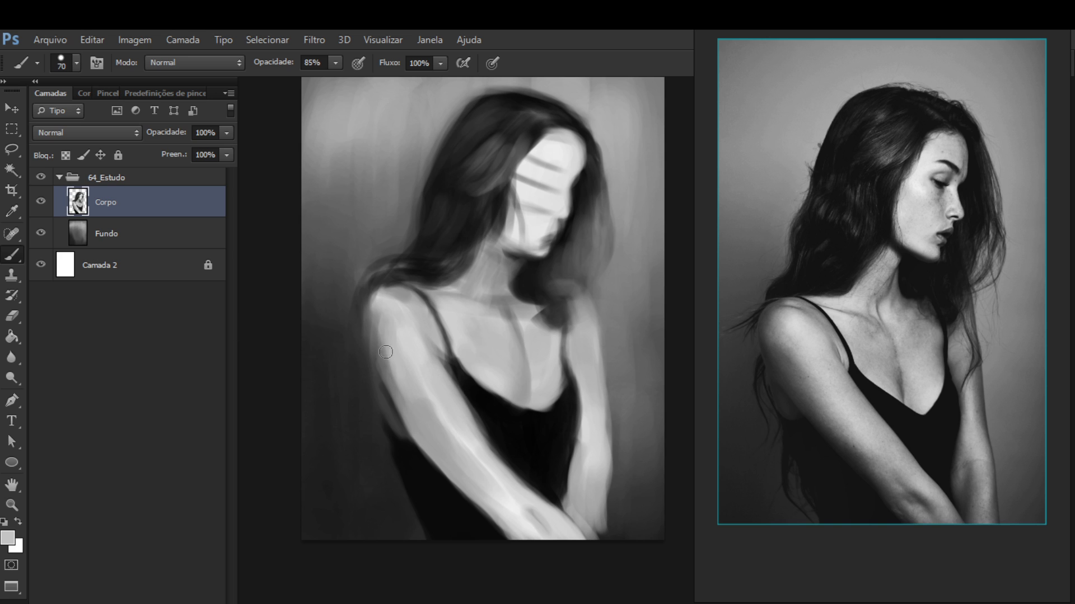
drag(380, 342, 389, 374)
mouse_move(379, 334)
mouse_down()
mouse_move(382, 371)
mouse_move(379, 343)
mouse_up()
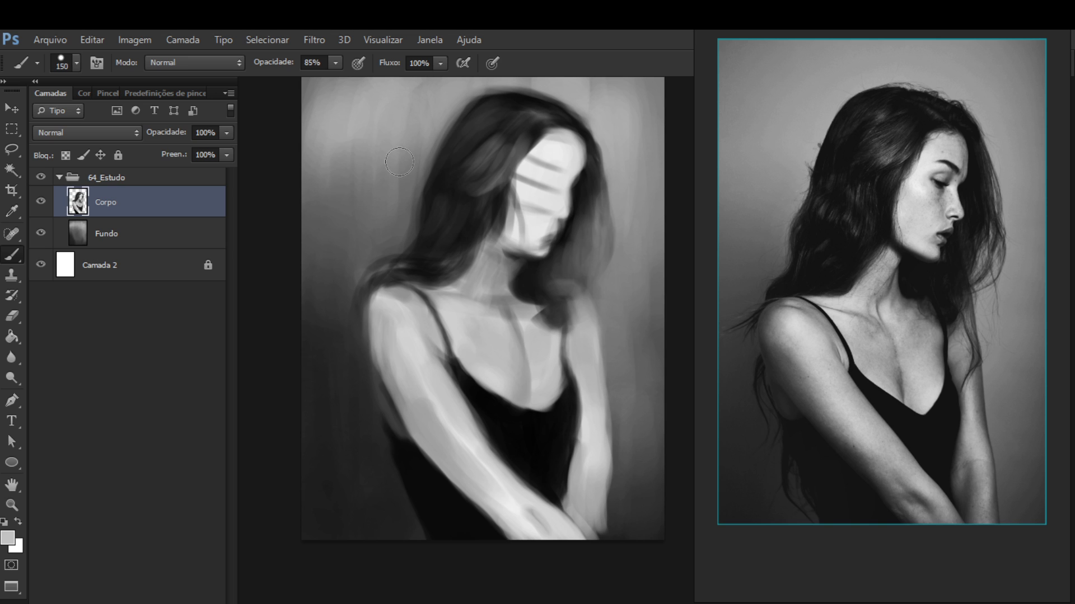
Clear the dark hair around the near shoulder's outline with sampled greys from a 150 px brush and the Eraser
alt+click(367, 330)
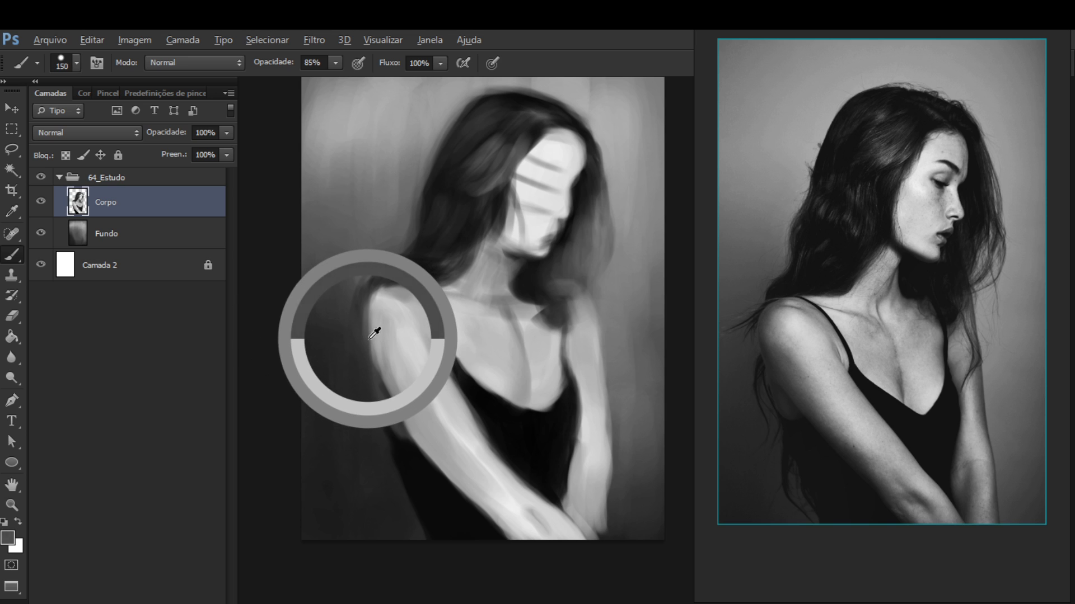
alt+click(376, 343)
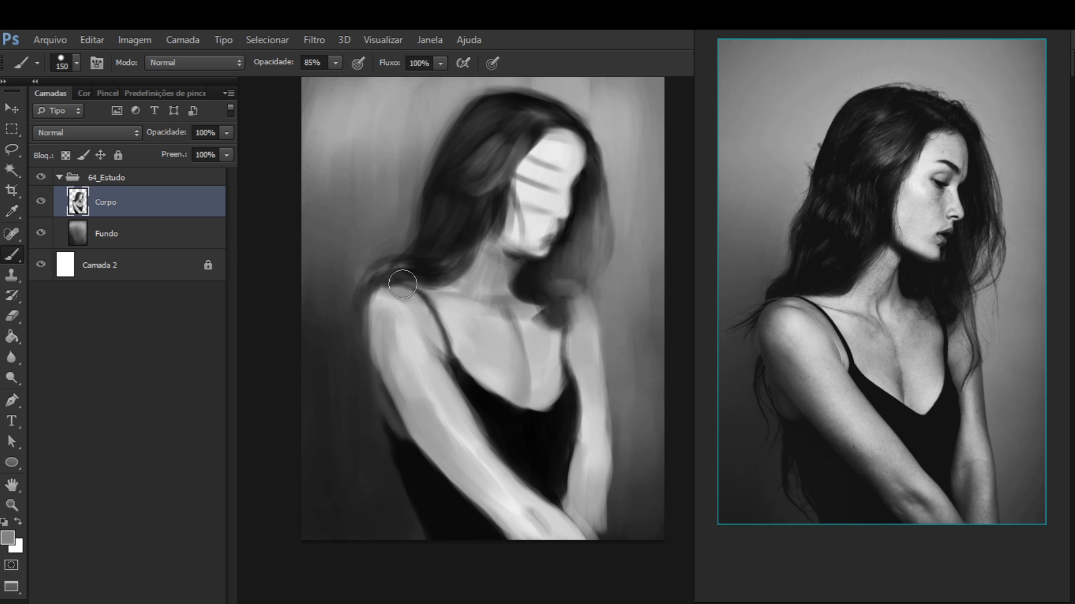
key(e)
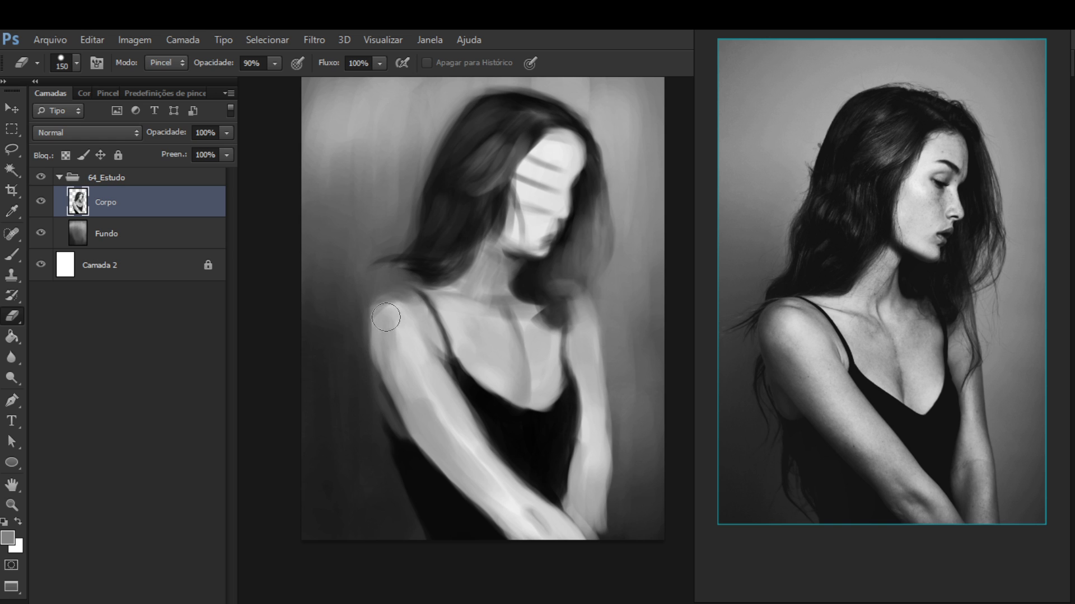
Round out the near shoulder and widen the arm's inner edge over the dress with sampled light greys, using a 150 px brush
key(b)
alt+click(406, 341)
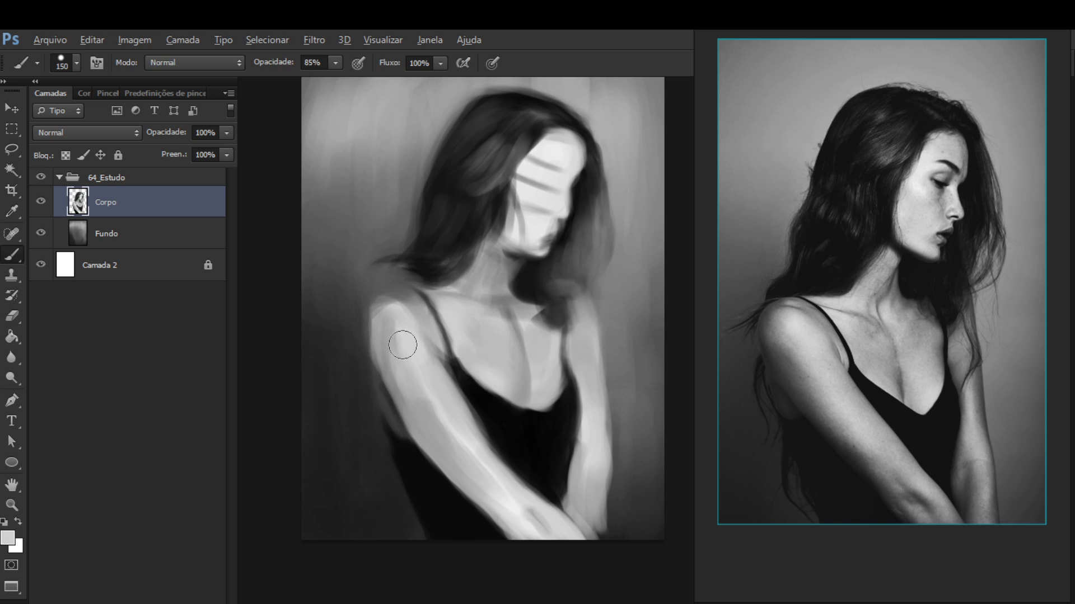
mouse_move(402, 345)
mouse_down()
mouse_move(391, 344)
mouse_move(412, 345)
mouse_up()
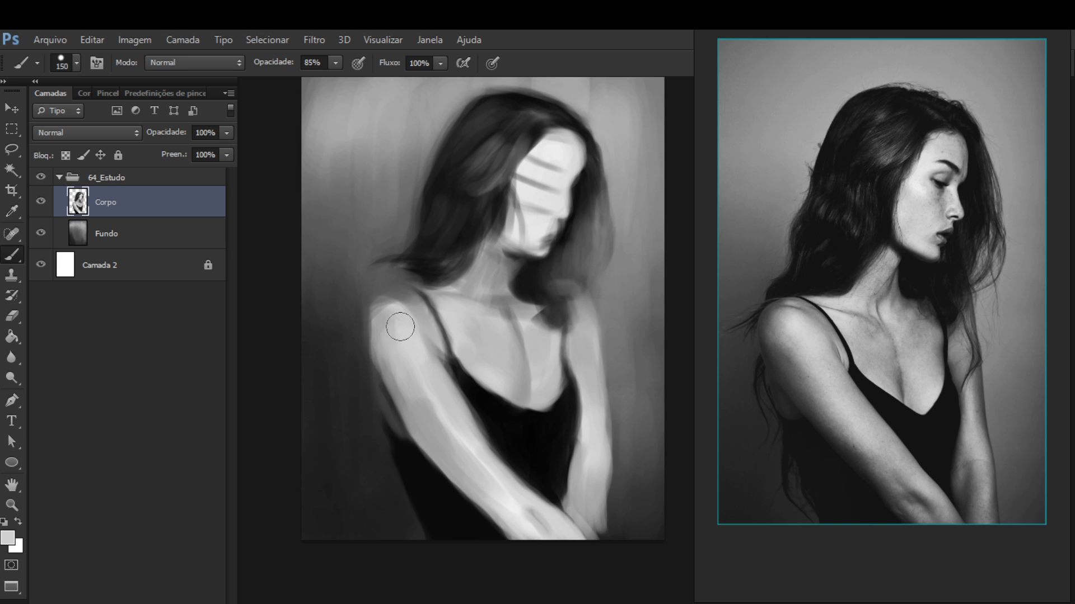
alt+click(398, 343)
mouse_move(379, 333)
mouse_down()
mouse_move(400, 353)
mouse_move(400, 323)
mouse_move(382, 349)
mouse_move(408, 338)
mouse_move(385, 316)
mouse_move(388, 344)
mouse_move(413, 309)
mouse_move(376, 334)
mouse_move(430, 347)
mouse_move(415, 324)
mouse_up()
mouse_move(457, 411)
mouse_down()
mouse_move(424, 344)
mouse_move(460, 407)
mouse_up()
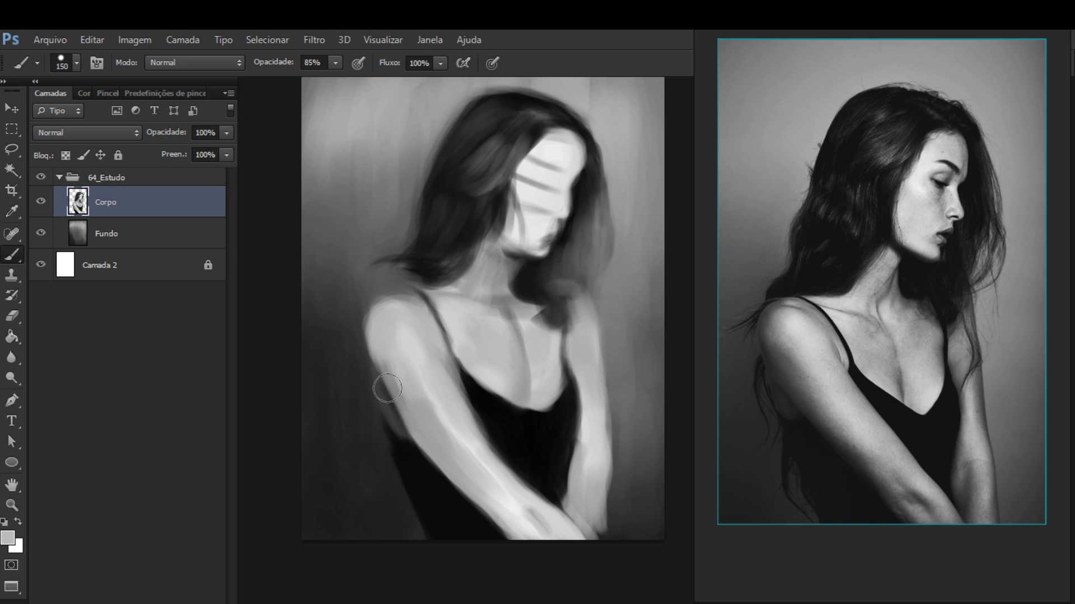
mouse_move(430, 351)
mouse_down()
mouse_move(444, 405)
mouse_move(432, 358)
mouse_up()
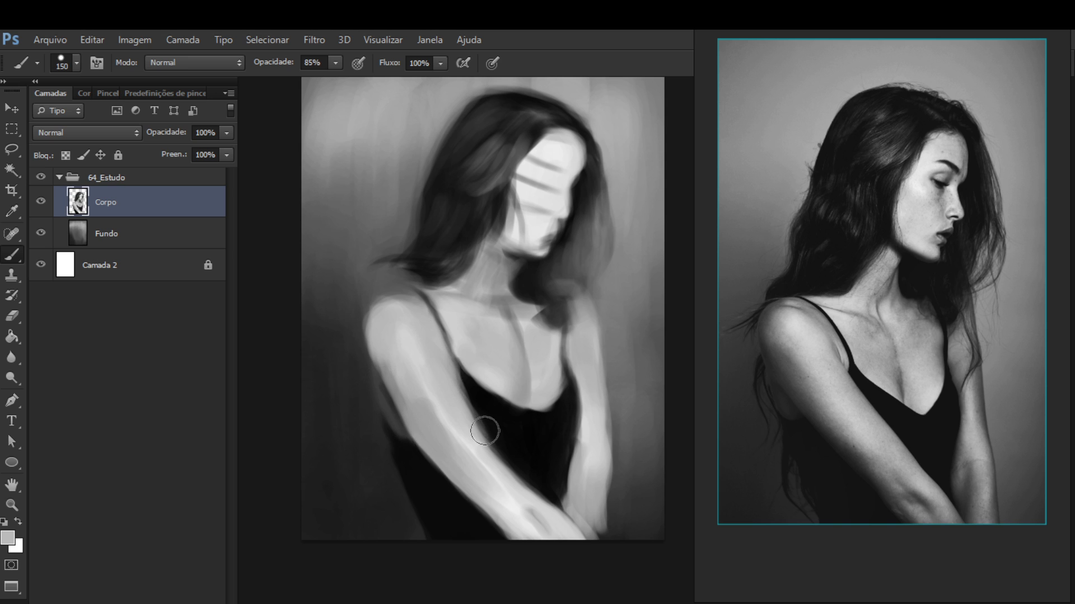
drag(486, 432, 501, 423)
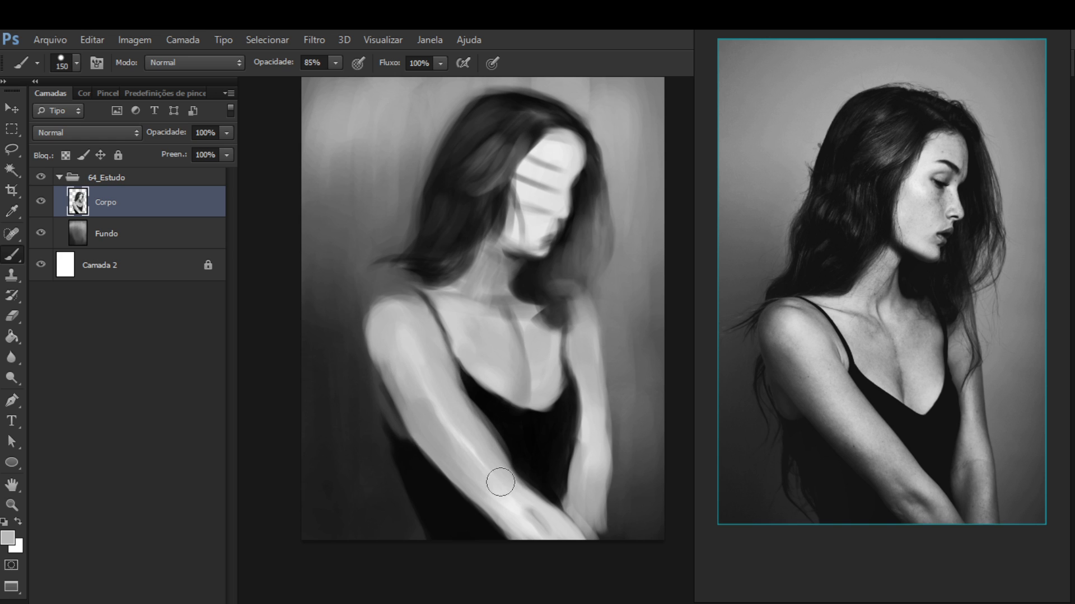
Sharpen the black dress edge along the underside of the near arm with a 70 px brush at 50% opacity
key(d)
drag(423, 468, 455, 493)
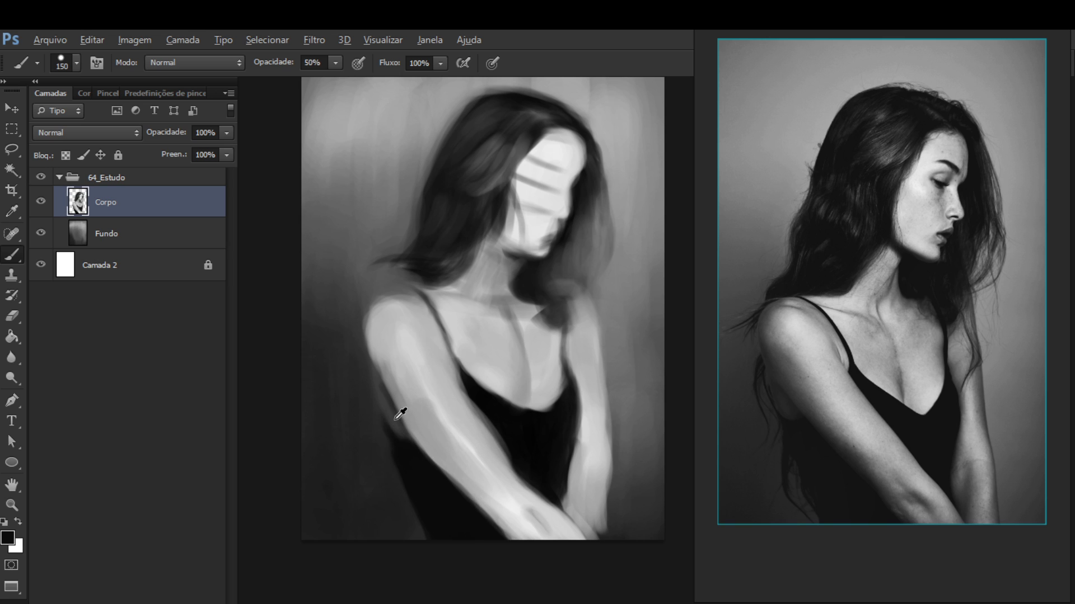
alt+click(395, 419)
key(bracketleft)
key(bracketleft)
key(bracketleft)
alt+click(387, 441)
mouse_move(419, 445)
mouse_down()
mouse_move(460, 500)
mouse_move(417, 444)
mouse_move(468, 510)
mouse_up()
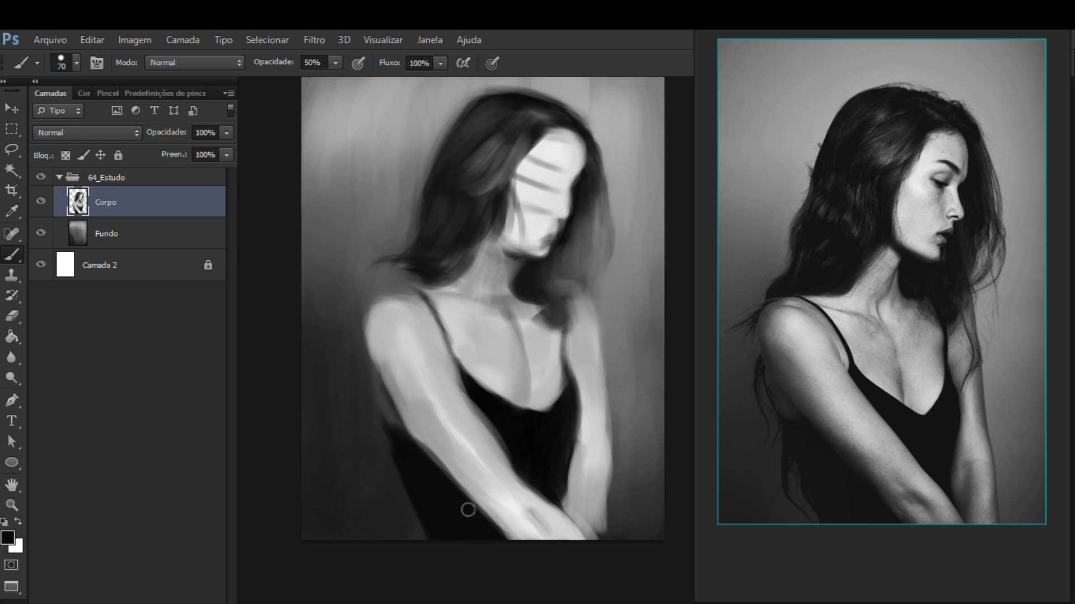
drag(435, 463, 510, 546)
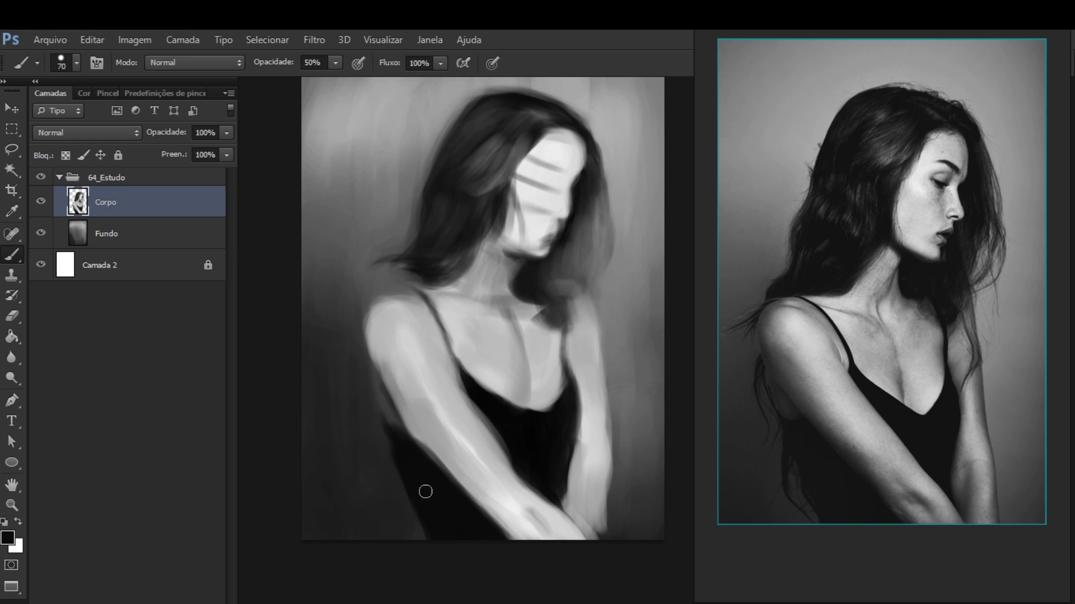
drag(429, 452, 454, 477)
mouse_move(411, 439)
mouse_down()
mouse_move(432, 465)
mouse_move(394, 407)
mouse_move(453, 478)
mouse_move(387, 396)
mouse_move(487, 520)
mouse_up()
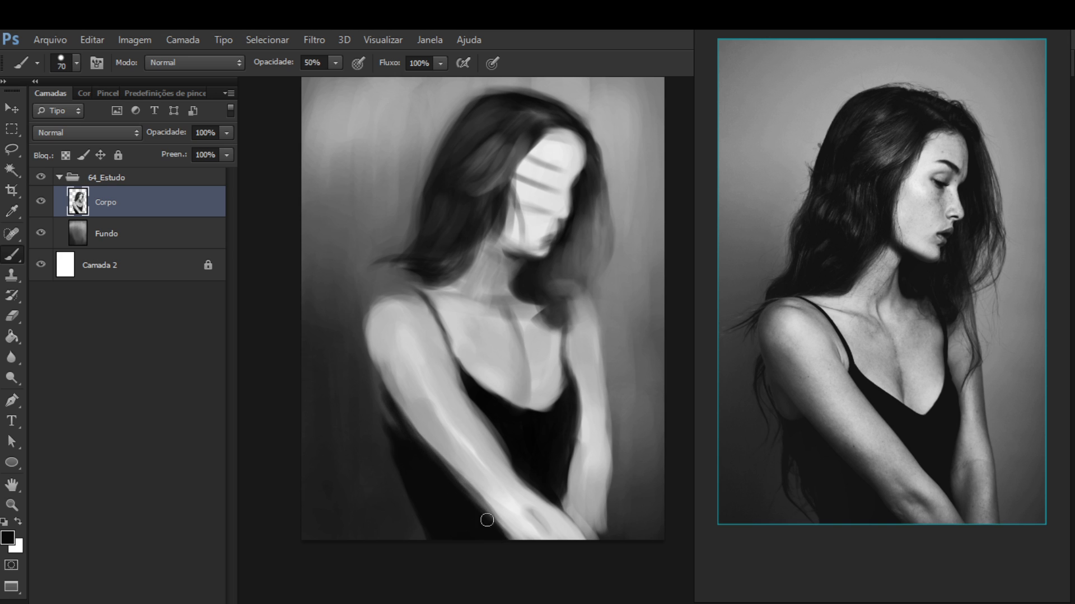
drag(443, 471, 508, 563)
Blend the near forearm and shoulder with sampled light greys at 80% opacity, using 125 px and 100 px brushes
alt+click(484, 450)
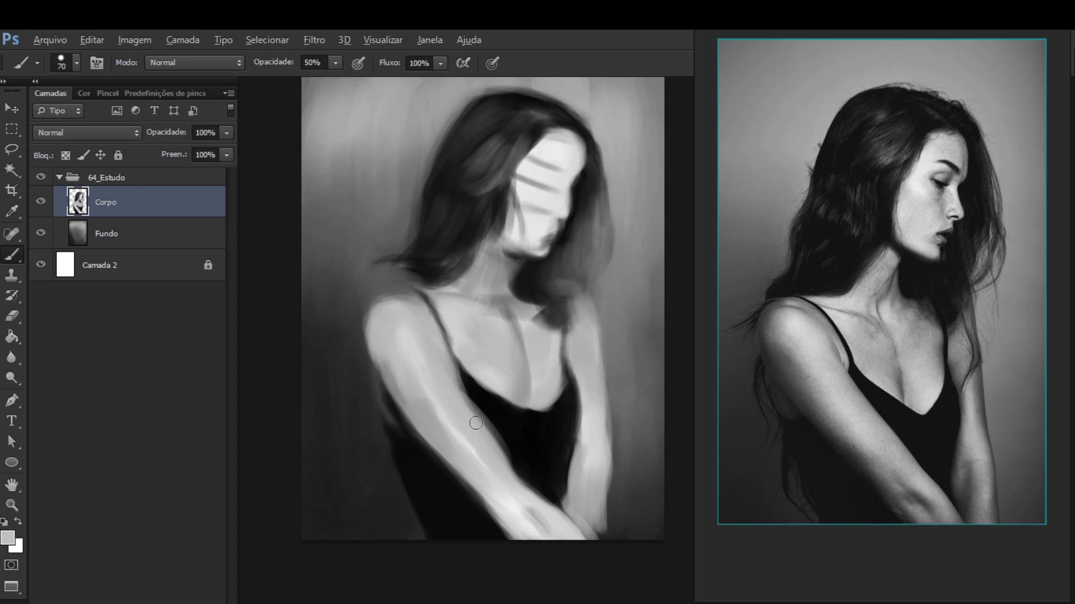
key(bracketright)
key(bracketright)
alt+click(445, 487)
alt+click(480, 452)
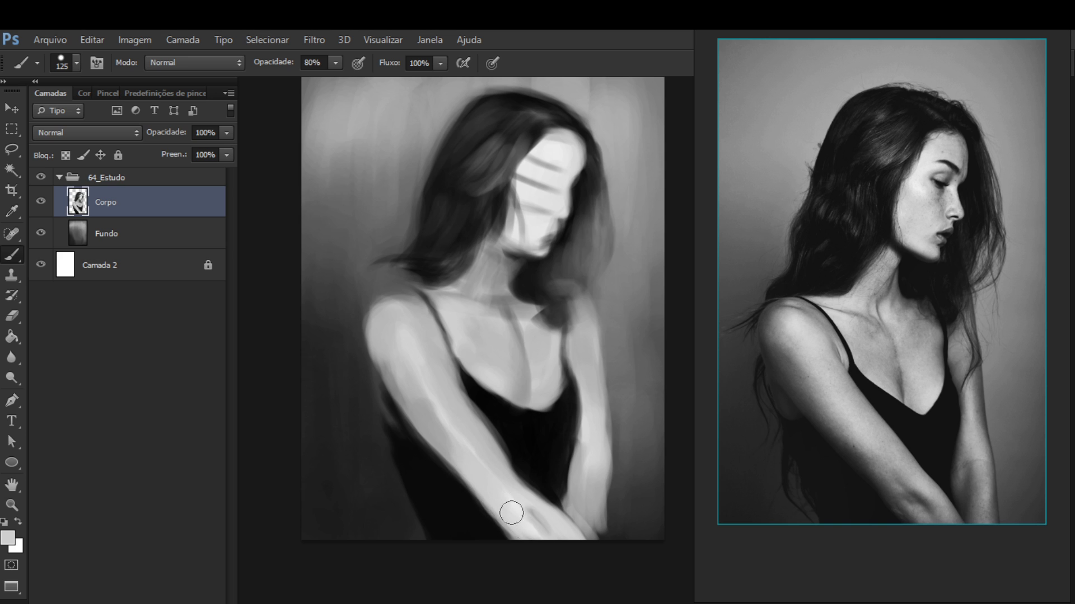
alt+click(532, 517)
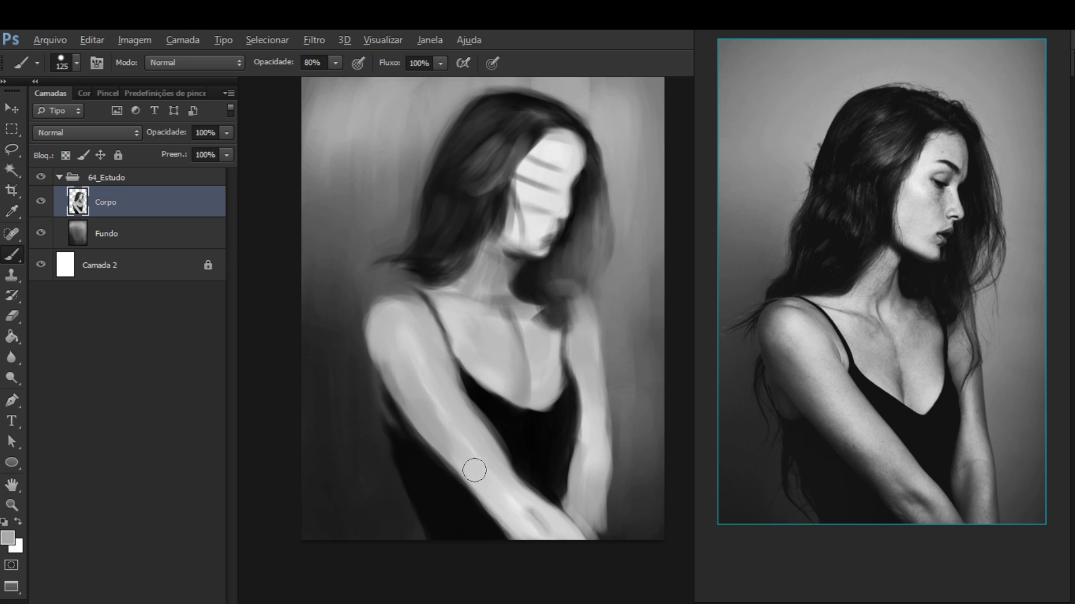
alt+click(428, 470)
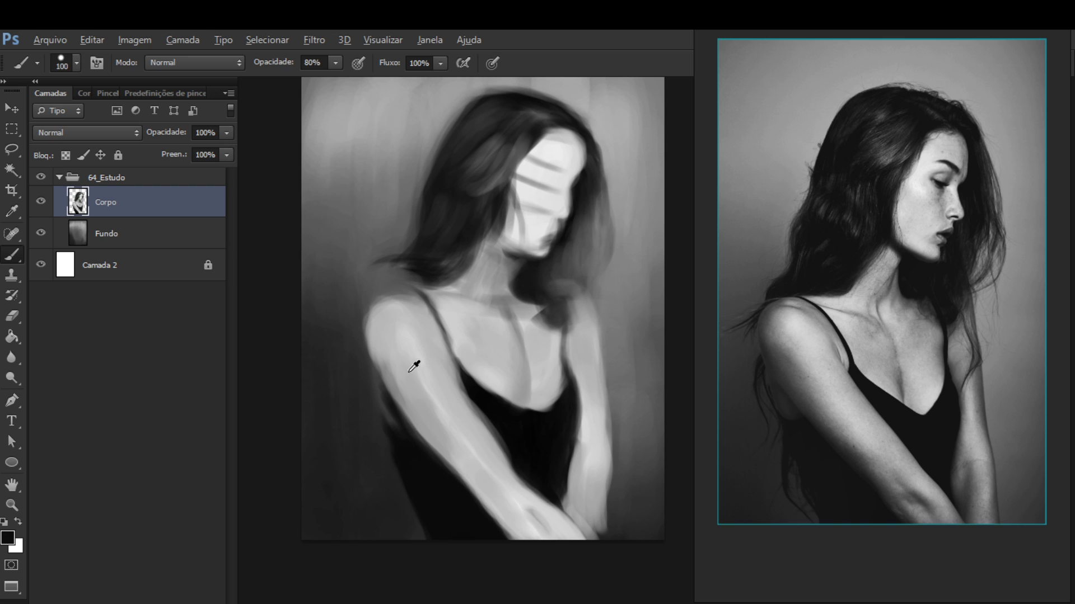
alt+click(409, 372)
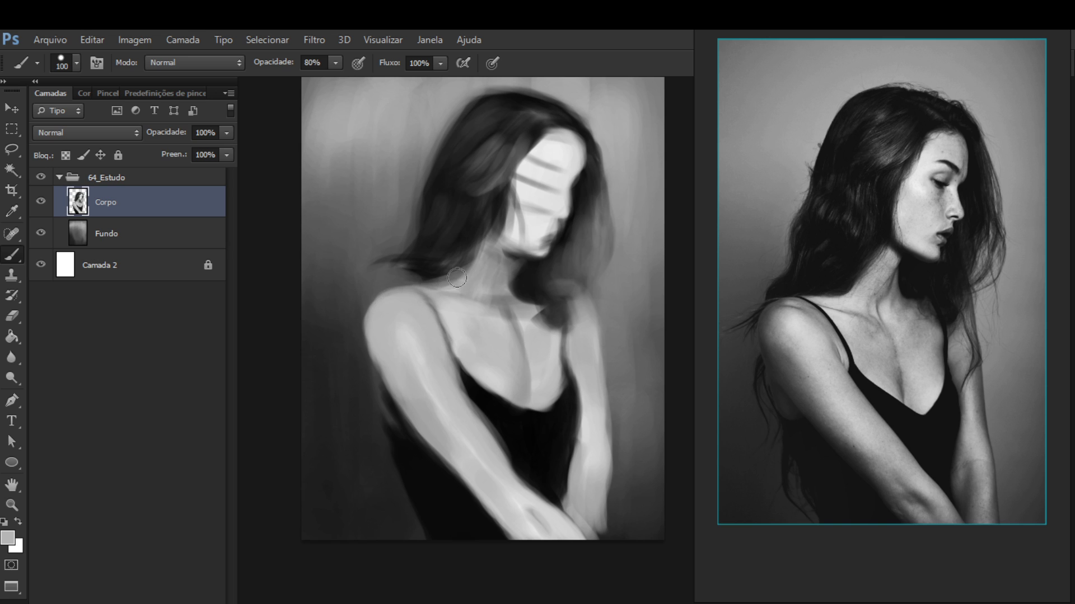
Darken and soften the hair's lower ends above the near shoulder and beside the neck with sampled dark tones, using 175 px and 80 px brushes
alt+click(460, 247)
key(bracketright)
key(bracketright)
key(bracketright)
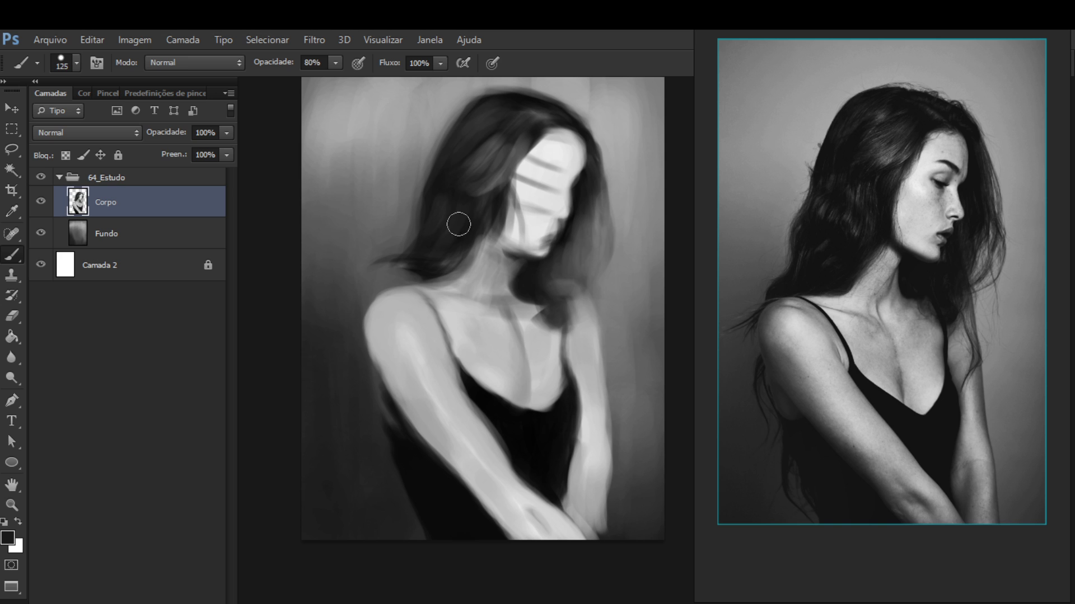
alt+click(455, 252)
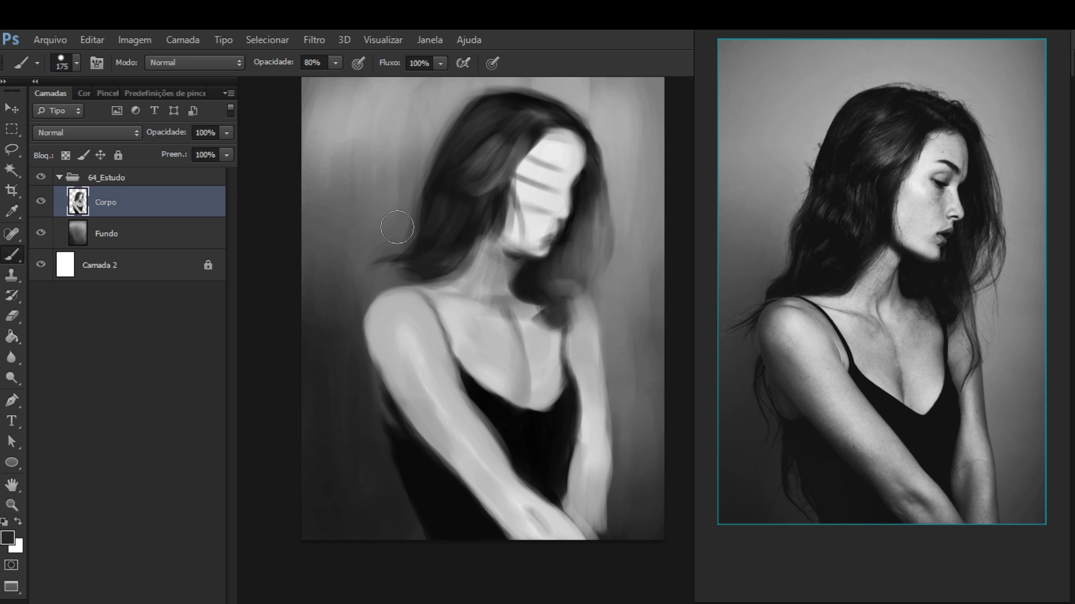
key(bracketleft)
key(bracketleft)
key(bracketleft)
key(bracketleft)
key(bracketleft)
key(bracketleft)
key(bracketleft)
alt+click(523, 105)
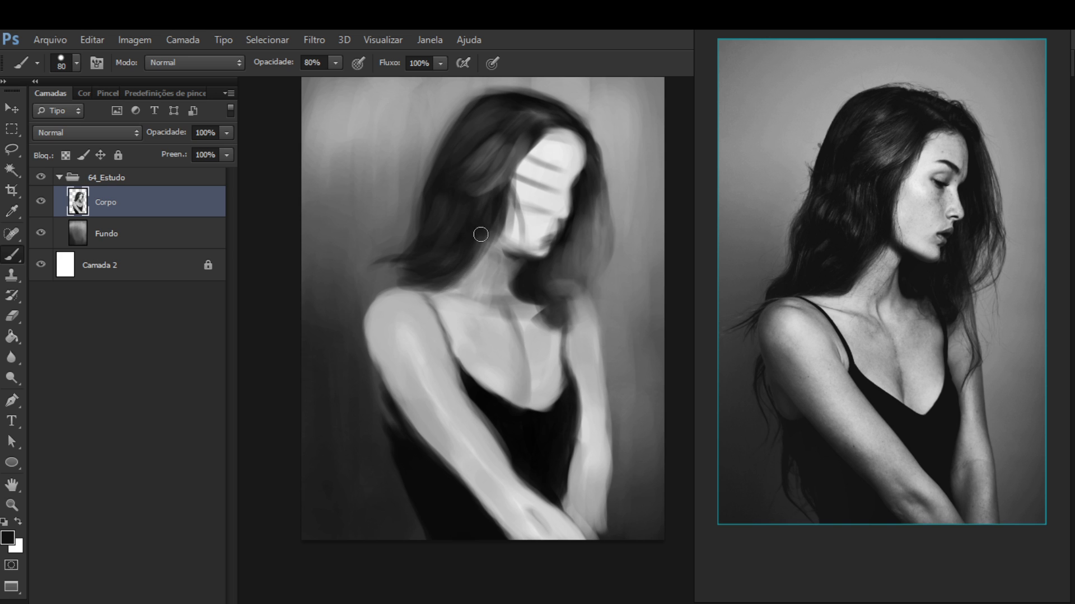
drag(491, 234, 543, 244)
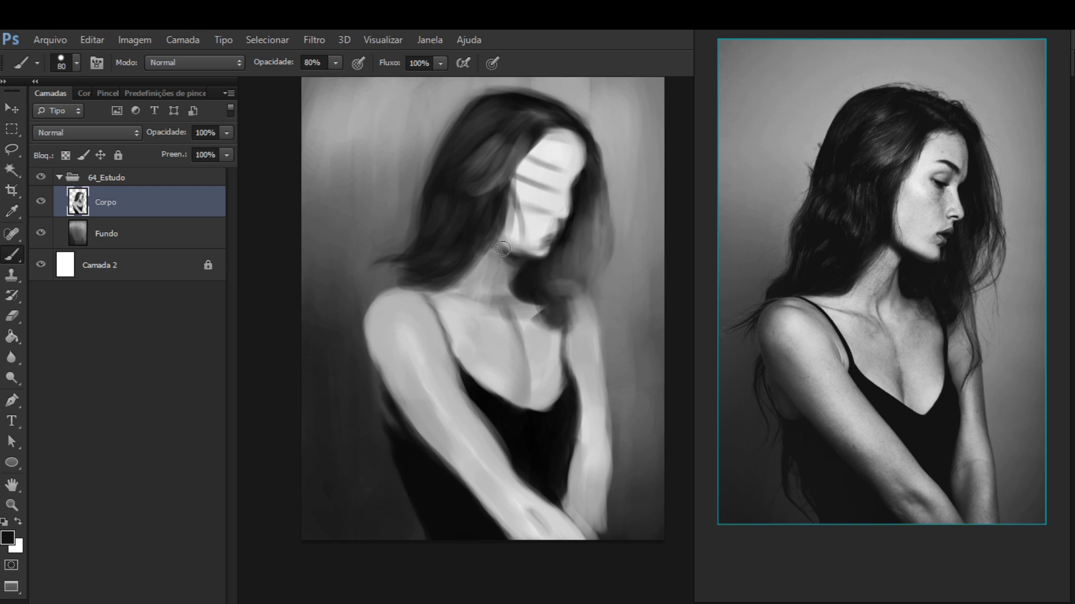
Blend the neck and the shadow under the jaw with sampled greys, using an 80 px brush at 50% and 80% opacity
alt+click(506, 261)
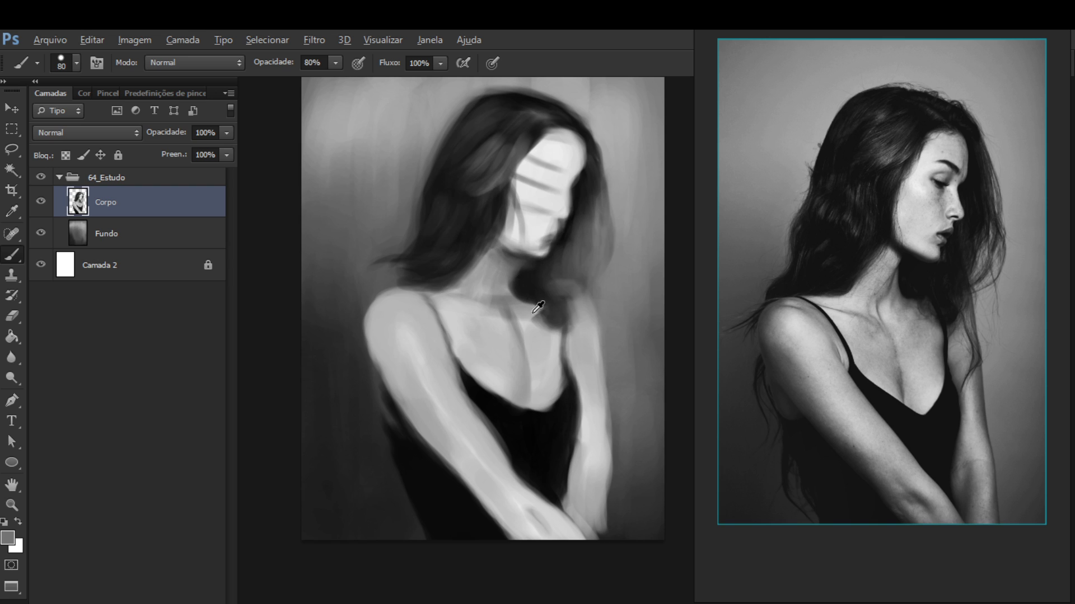
alt+click(525, 297)
mouse_move(515, 273)
mouse_down()
mouse_move(497, 288)
mouse_move(518, 259)
mouse_move(487, 316)
mouse_move(519, 258)
mouse_up()
alt+click(491, 352)
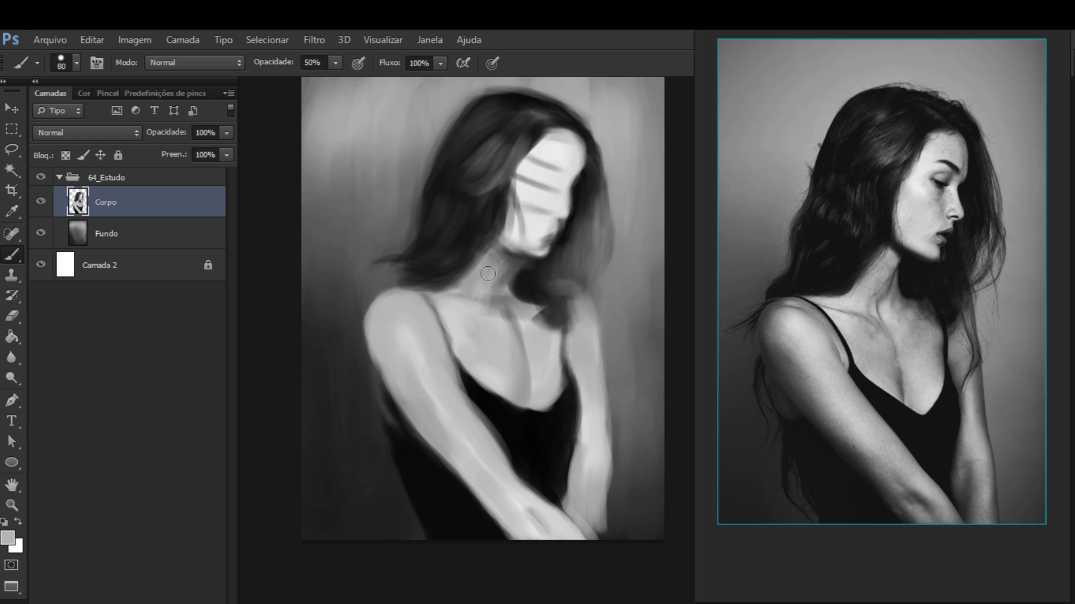
mouse_move(487, 274)
mouse_down()
mouse_move(497, 262)
mouse_move(483, 278)
mouse_up()
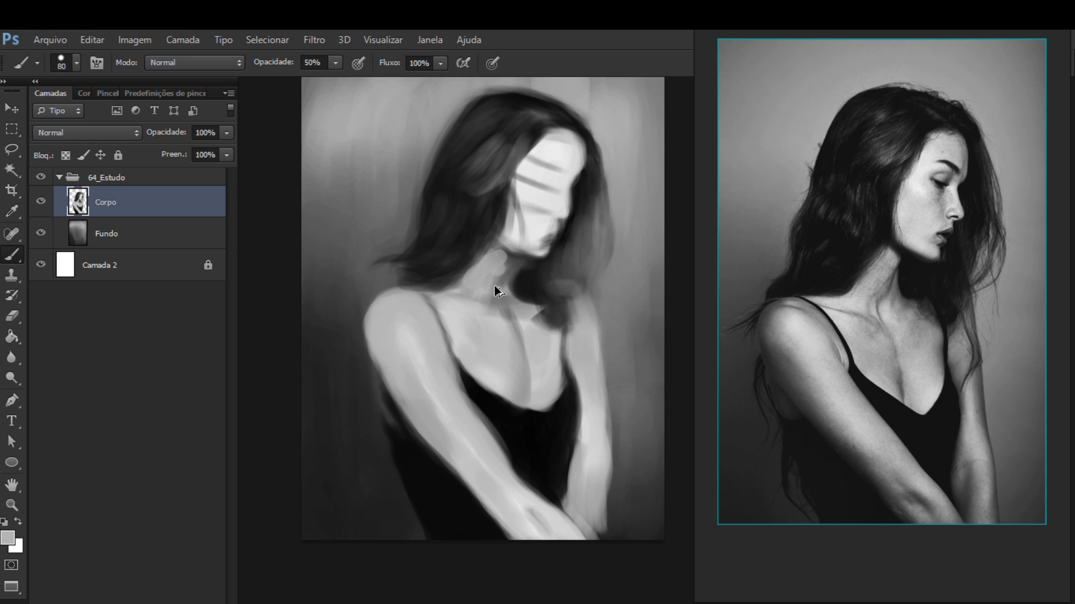
key(ctrl+z)
alt+click(470, 353)
alt+click(523, 237)
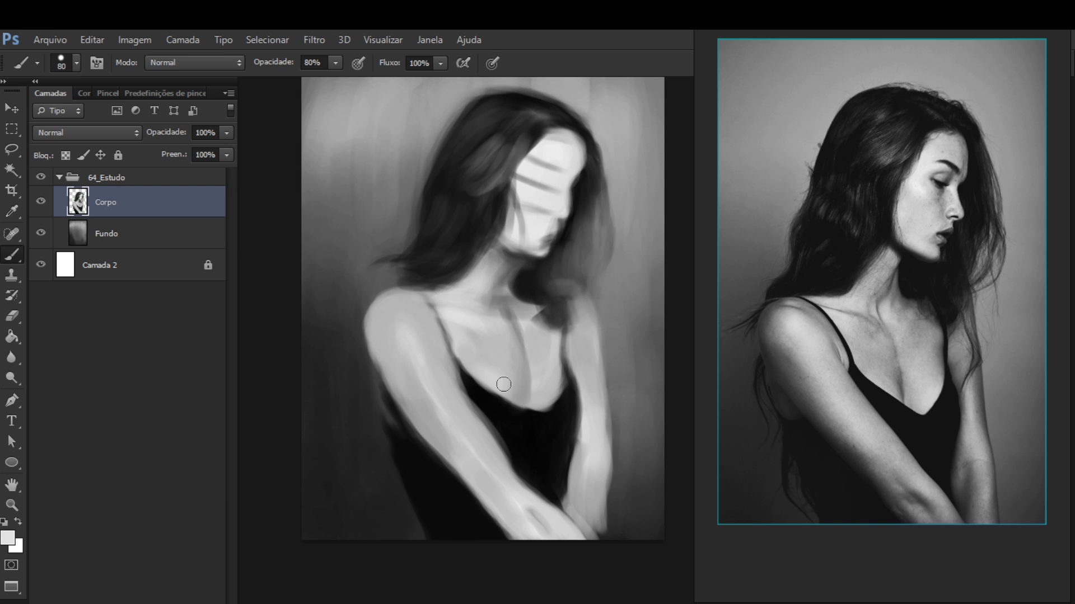
Widen the far arm's inner edge over the black dress with sampled light greys, using a 100 px brush at 80% opacity
key(bracketright)
mouse_move(557, 396)
mouse_down()
mouse_move(514, 414)
mouse_move(558, 390)
mouse_move(553, 383)
mouse_move(536, 402)
mouse_move(549, 410)
mouse_move(535, 407)
mouse_move(558, 385)
mouse_move(531, 421)
mouse_move(535, 363)
mouse_move(572, 366)
mouse_move(575, 413)
mouse_move(578, 377)
mouse_move(585, 401)
mouse_move(579, 368)
mouse_move(586, 404)
mouse_move(566, 471)
mouse_up()
alt+click(584, 396)
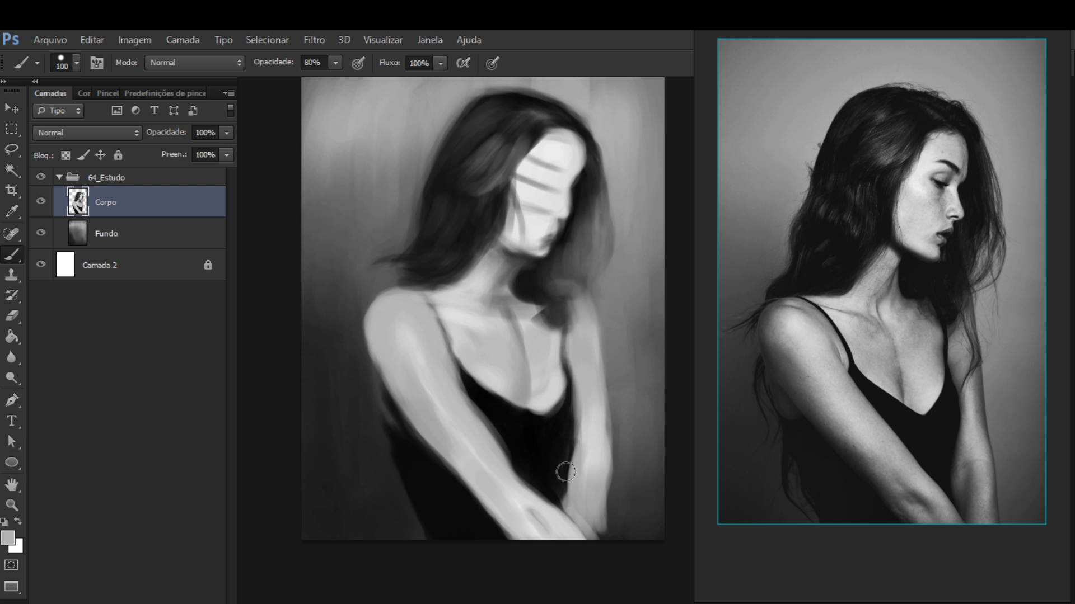
drag(583, 434, 581, 472)
alt+click(584, 458)
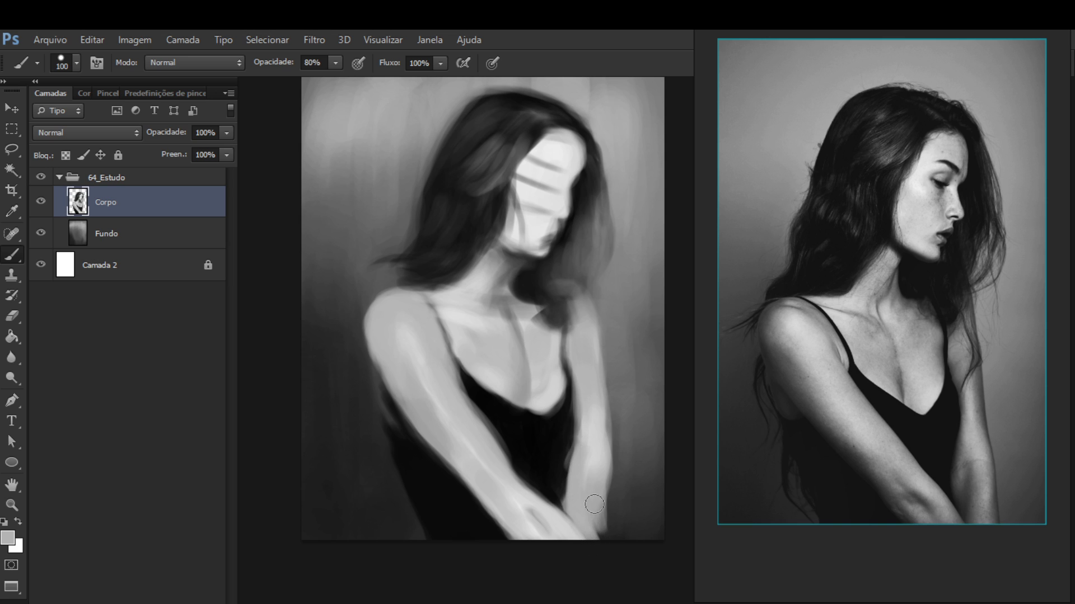
Shade the far forearm near the wrist with sampled mid greys, using the 100 px brush at 80% opacity
alt+click(602, 502)
alt+click(605, 507)
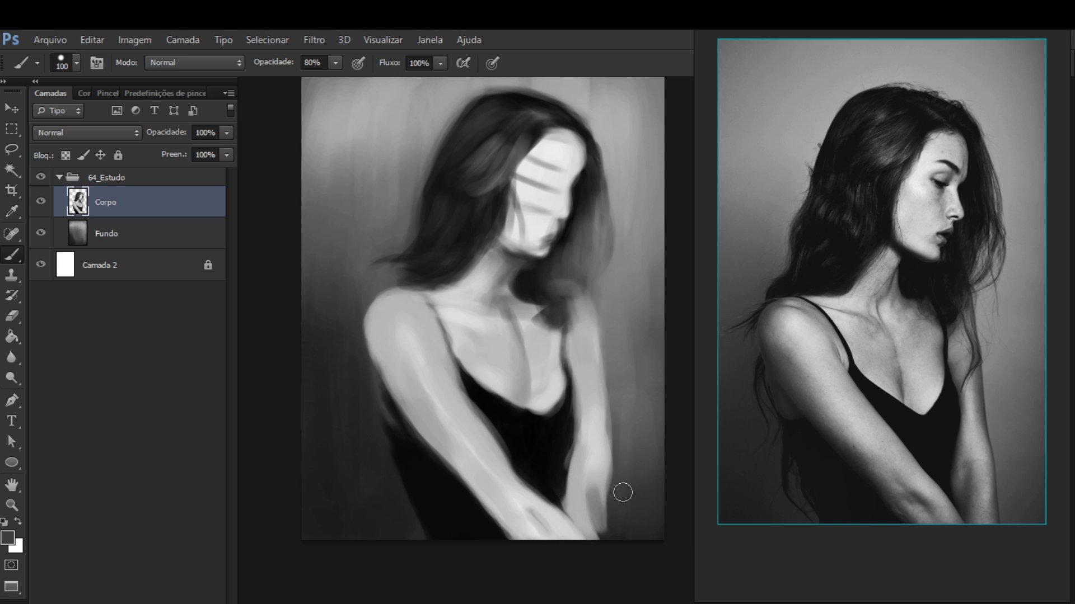
key(alt)
alt+click(595, 505)
mouse_move(593, 506)
mouse_down()
mouse_move(583, 489)
mouse_move(596, 533)
mouse_up()
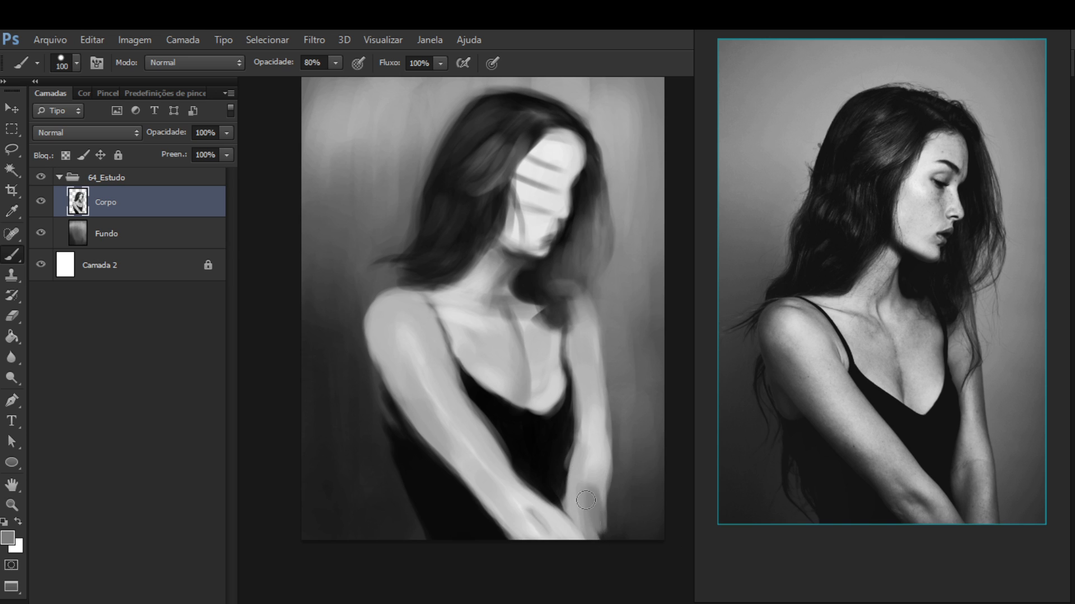
alt+click(602, 478)
drag(600, 493, 597, 530)
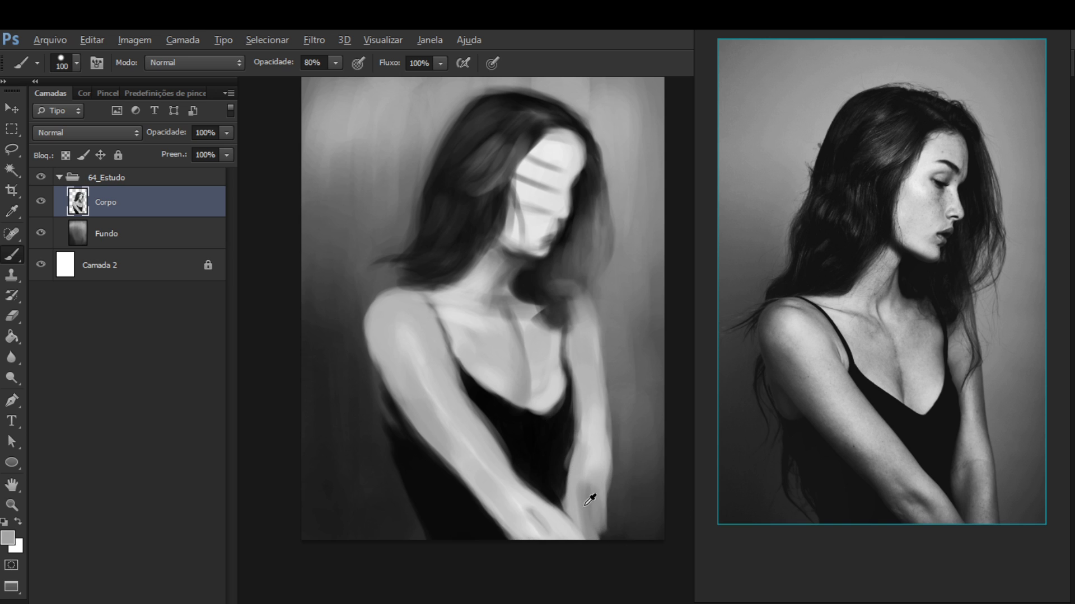
alt+click(585, 495)
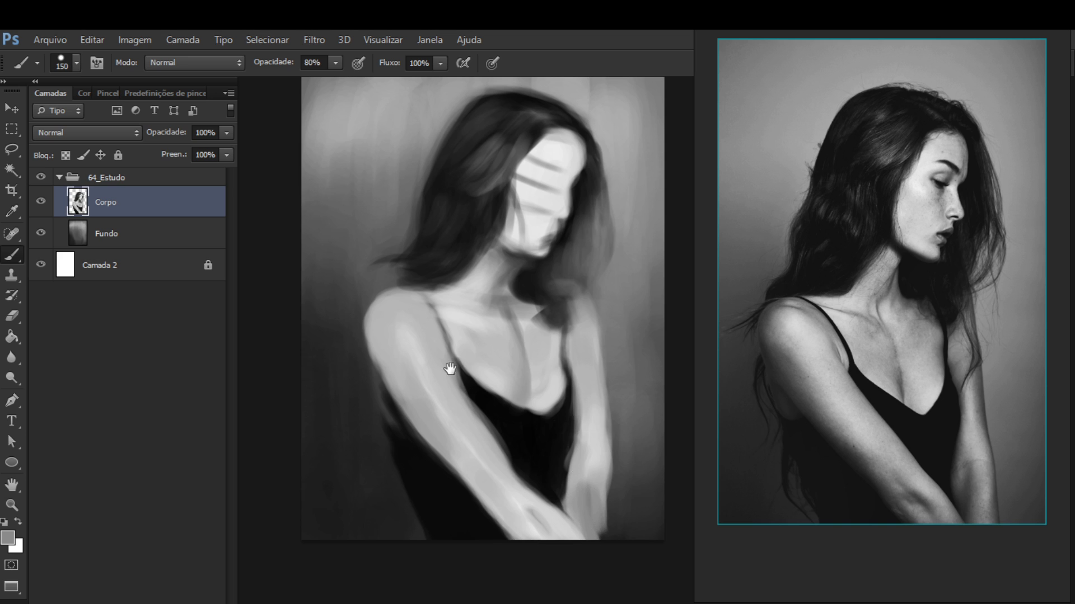
Sharpen the black dress edge beside the far arm with a 70 px brush at 85% opacity
drag(449, 369, 442, 346)
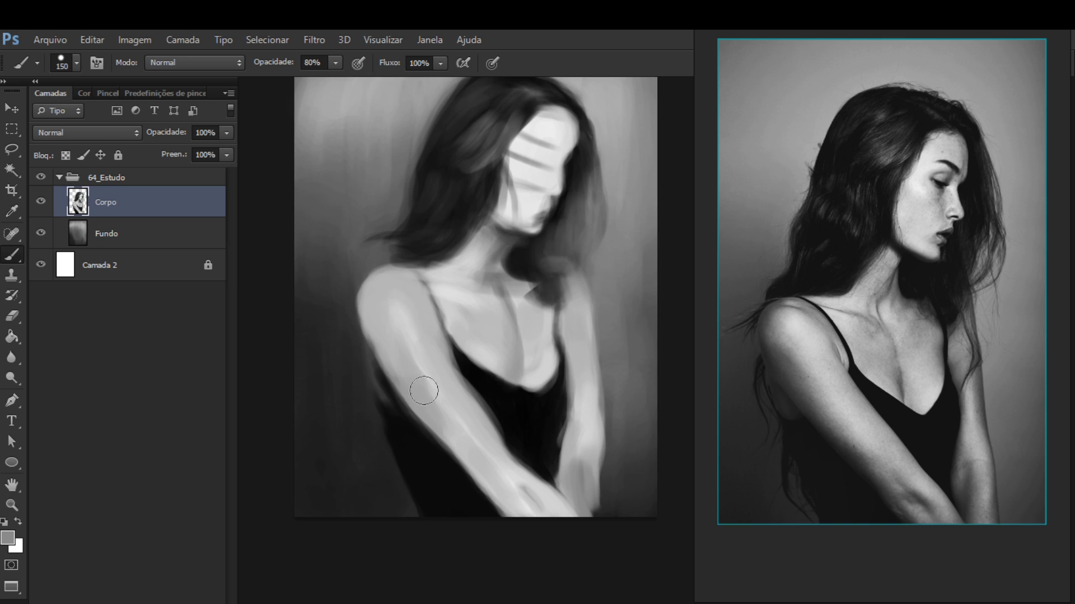
alt+click(543, 456)
key(bracketleft)
key(bracketleft)
key(bracketleft)
key(bracketleft)
key(bracketleft)
mouse_move(554, 429)
mouse_down()
mouse_move(563, 411)
mouse_move(592, 427)
mouse_move(583, 420)
mouse_up()
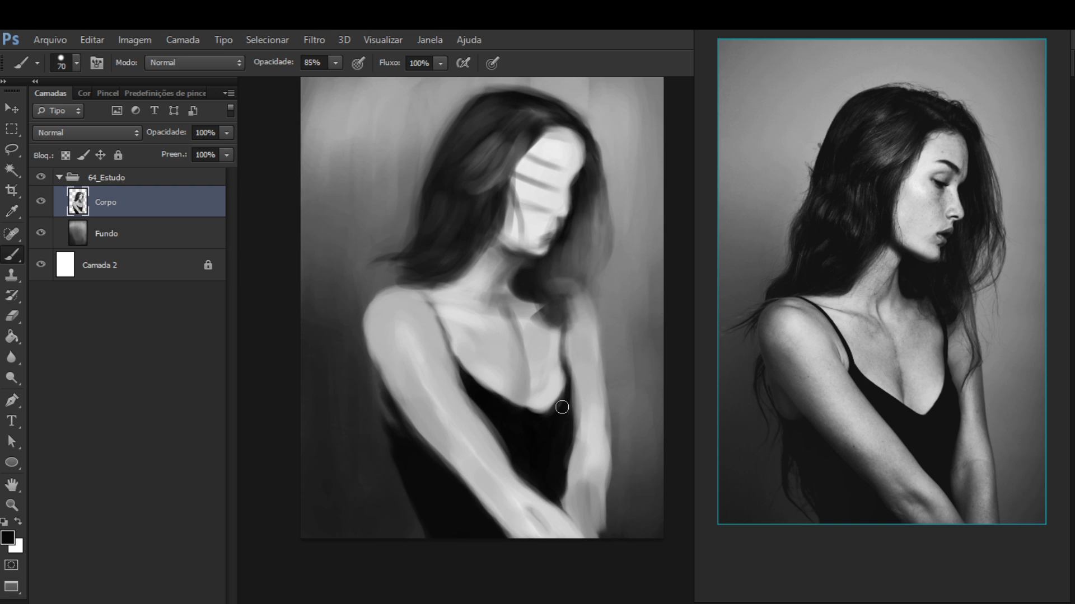
alt+click(524, 398)
drag(491, 401, 507, 439)
alt+click(508, 420)
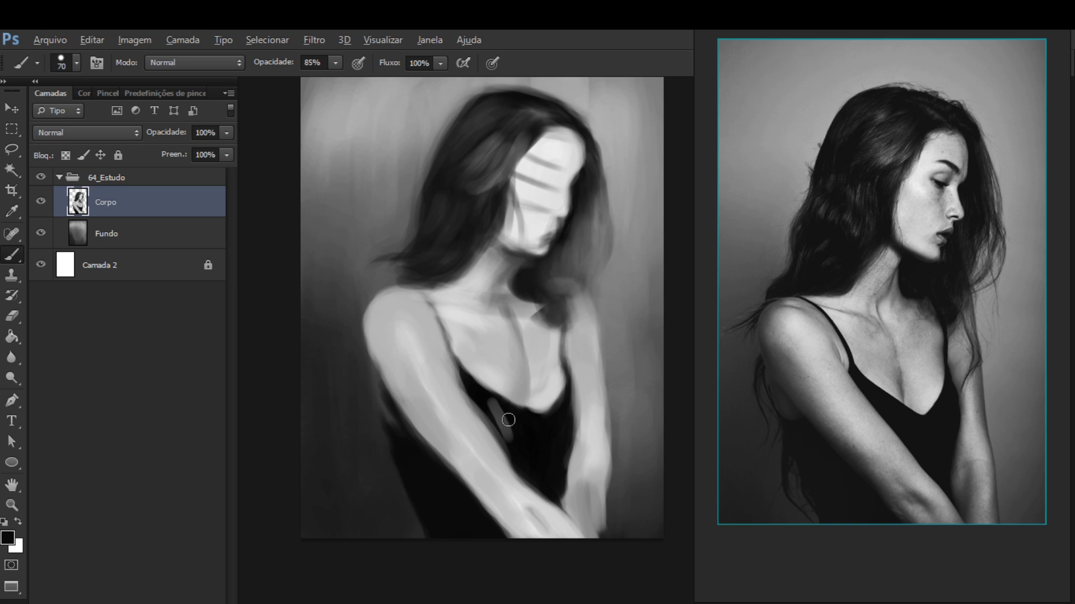
key(ctrl+alt+z)
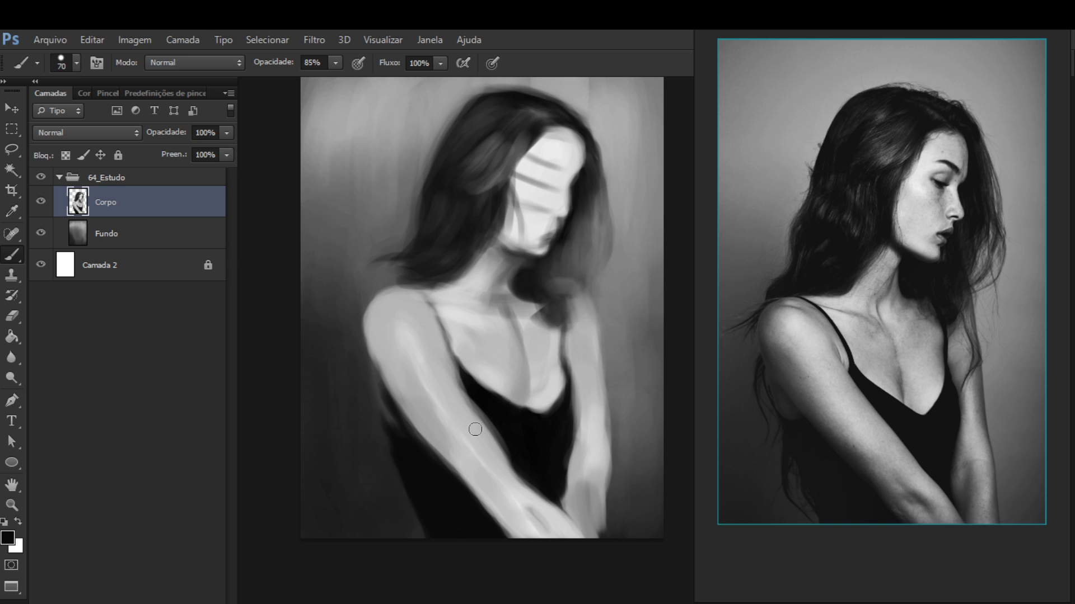
Refine the near forearm's edge against the dress with a sampled light grey, using the 70 px brush at 85% opacity
drag(477, 428, 497, 461)
key(ctrl+z)
alt+click(486, 434)
drag(508, 467, 489, 425)
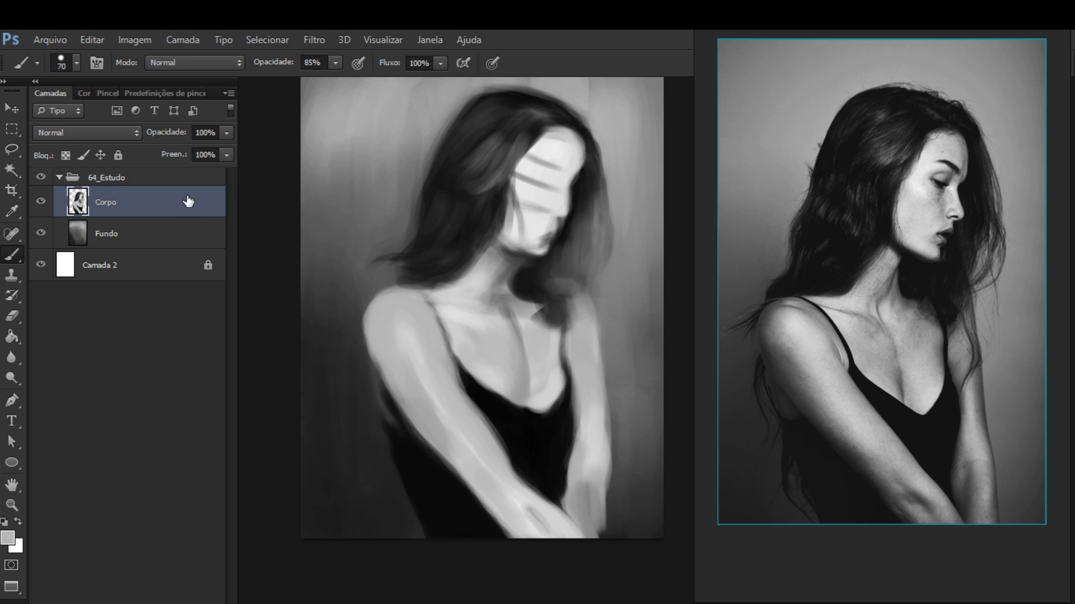
Flip the 64_Estudo group and the reference photo horizontally, and reselect the Corpo layer
click(183, 177)
key(ctrl+shift+h)
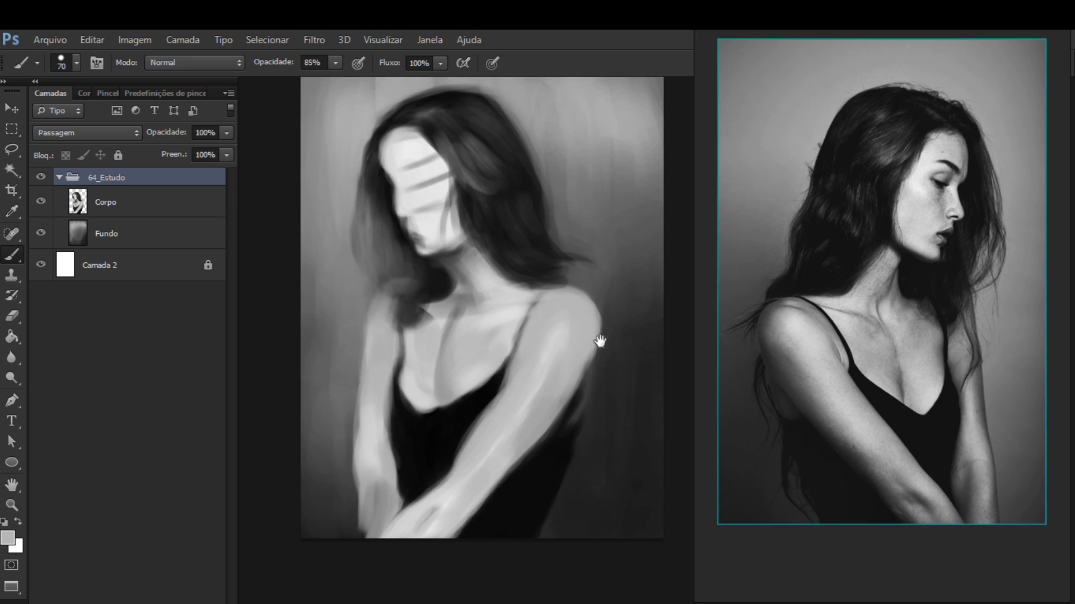
click(883, 351)
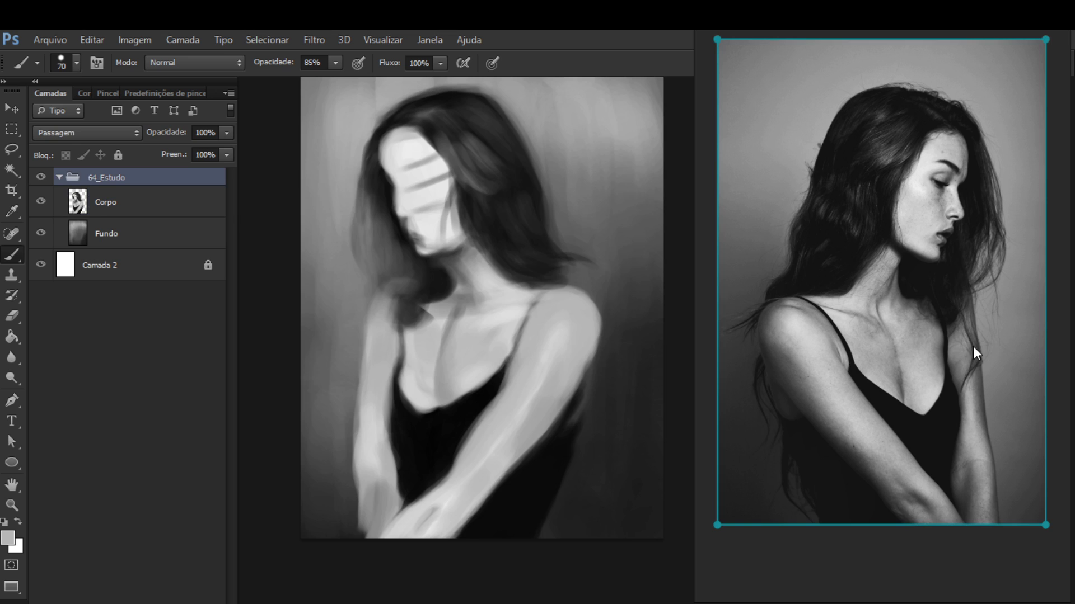
key(alt+shift+h)
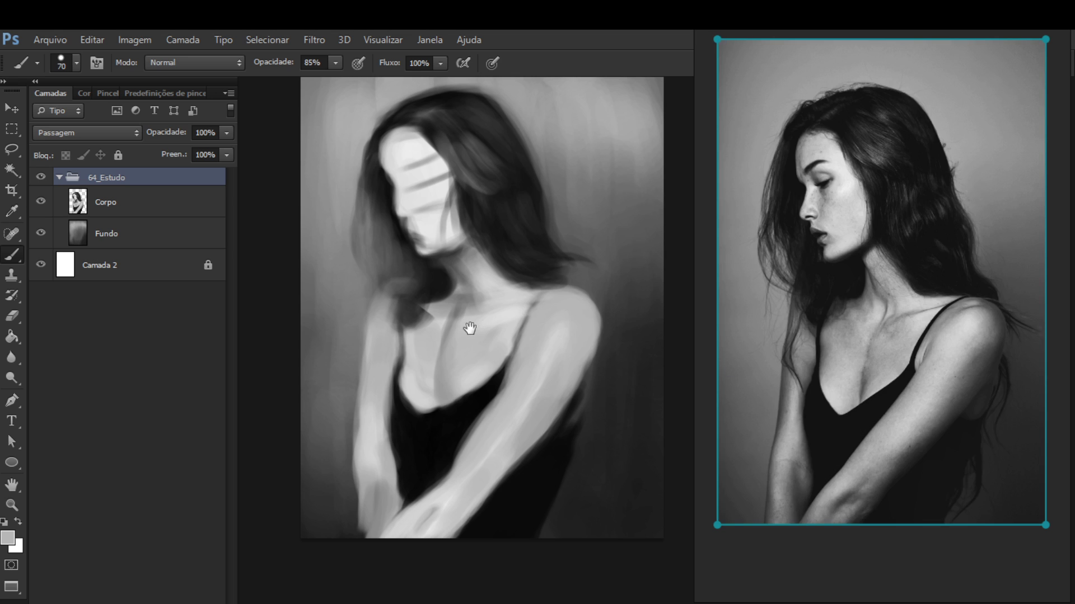
click(167, 207)
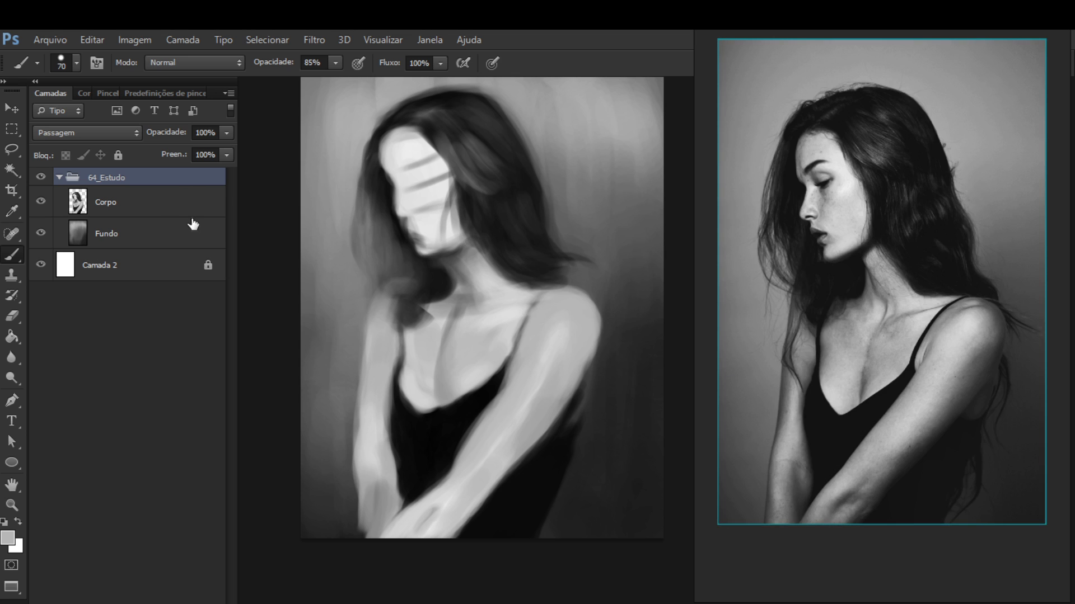
click(173, 211)
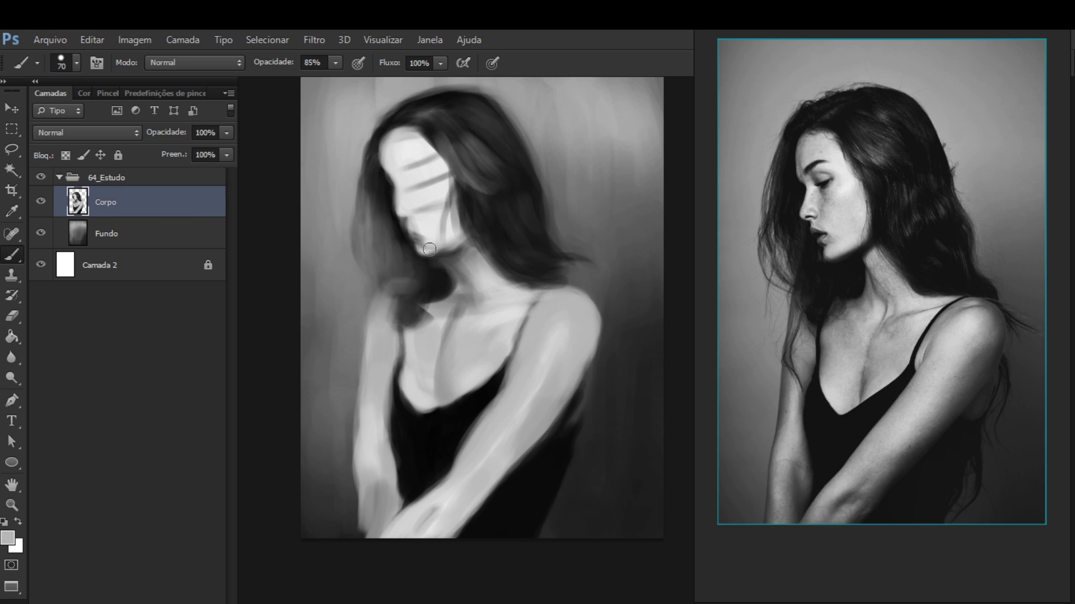
Shift the flipped reference photo slightly downward beside the painting and return to the Corpo layer
drag(382, 369, 389, 398)
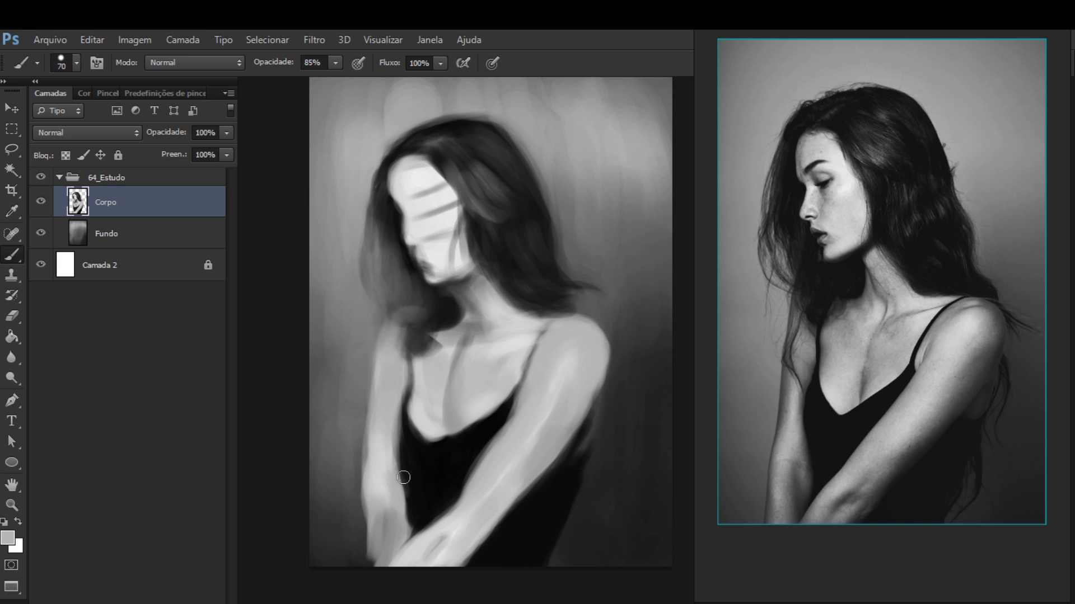
drag(500, 431, 546, 443)
key(e)
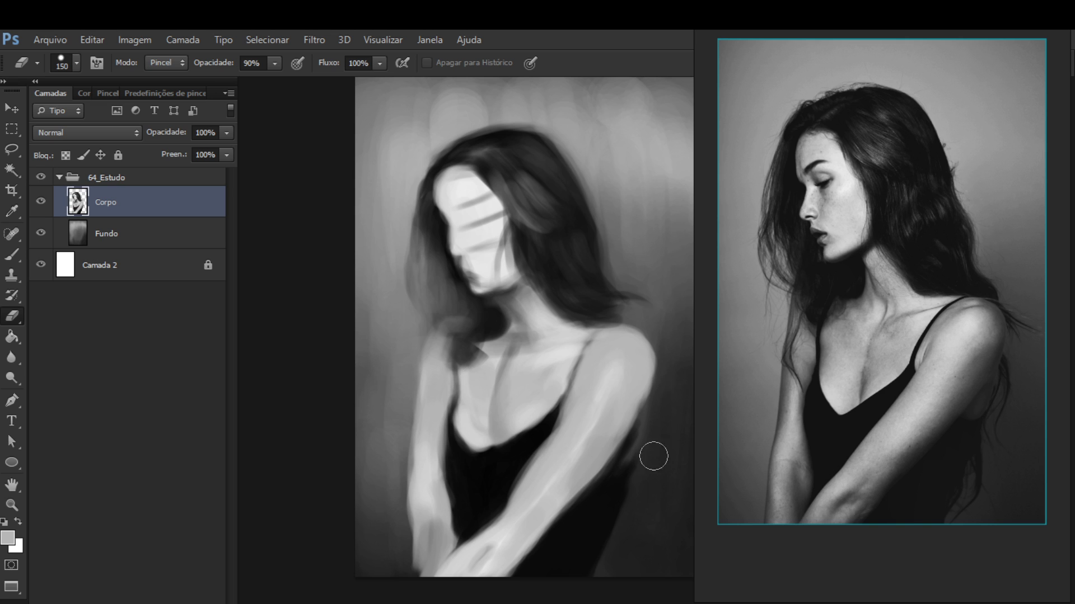
drag(560, 445, 519, 413)
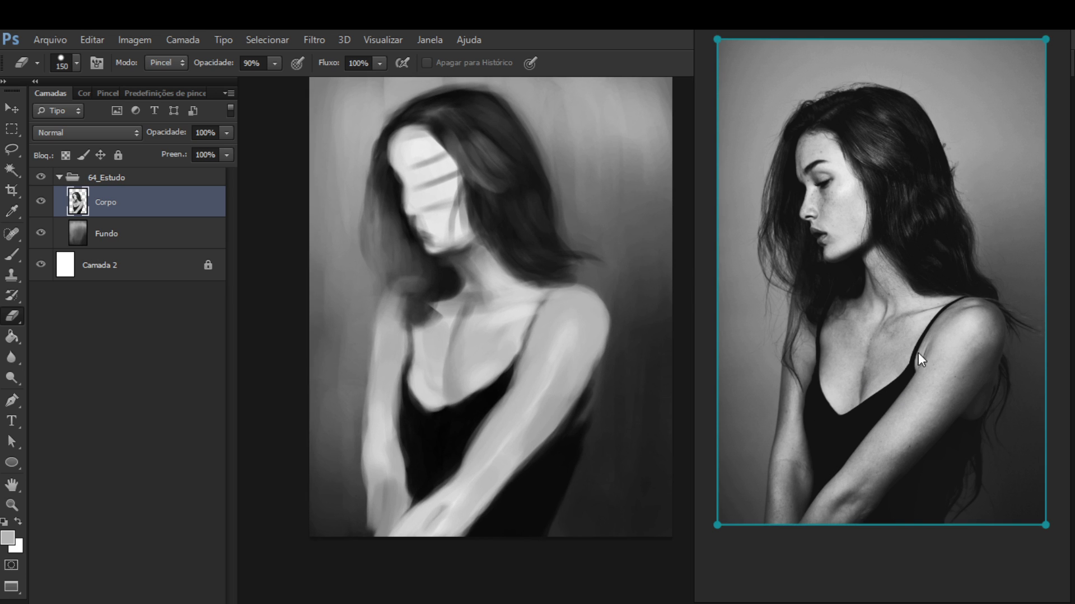
drag(918, 354, 921, 359)
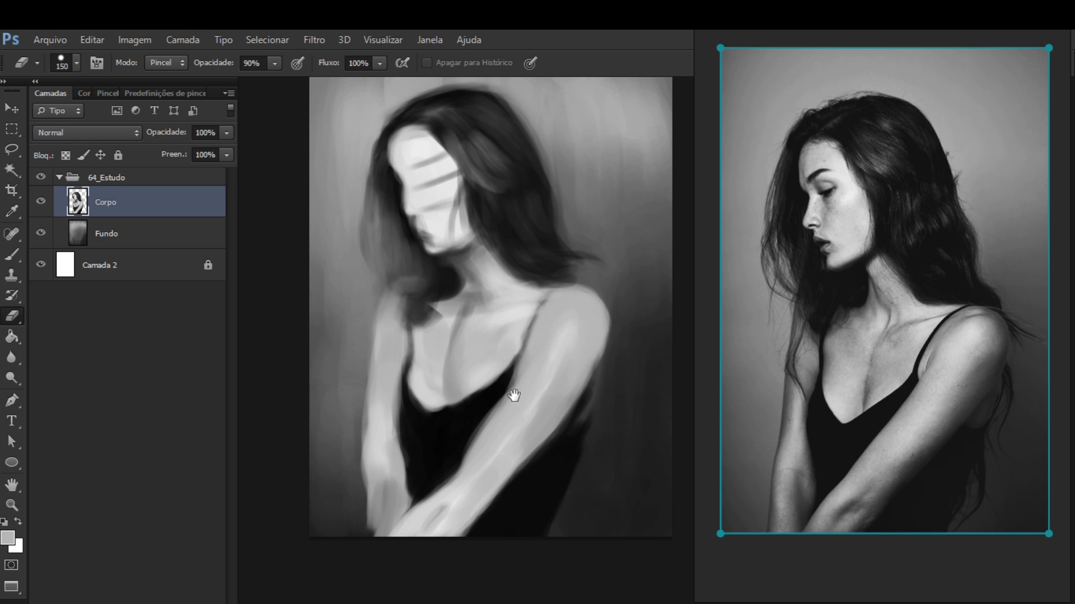
click(180, 210)
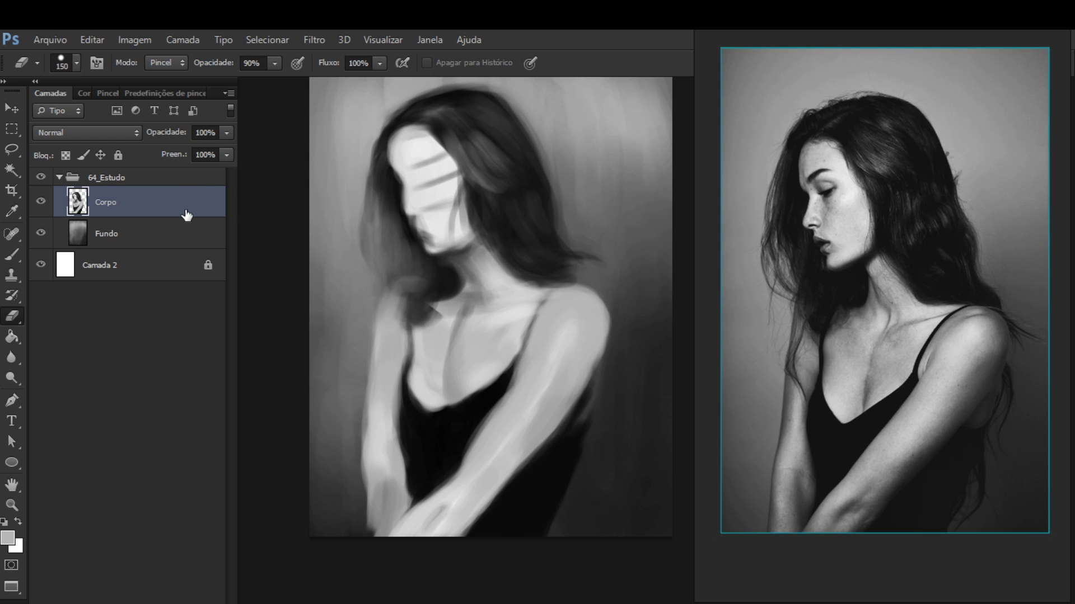
mouse_move(511, 355)
mouse_down()
mouse_move(520, 389)
mouse_move(514, 379)
mouse_up()
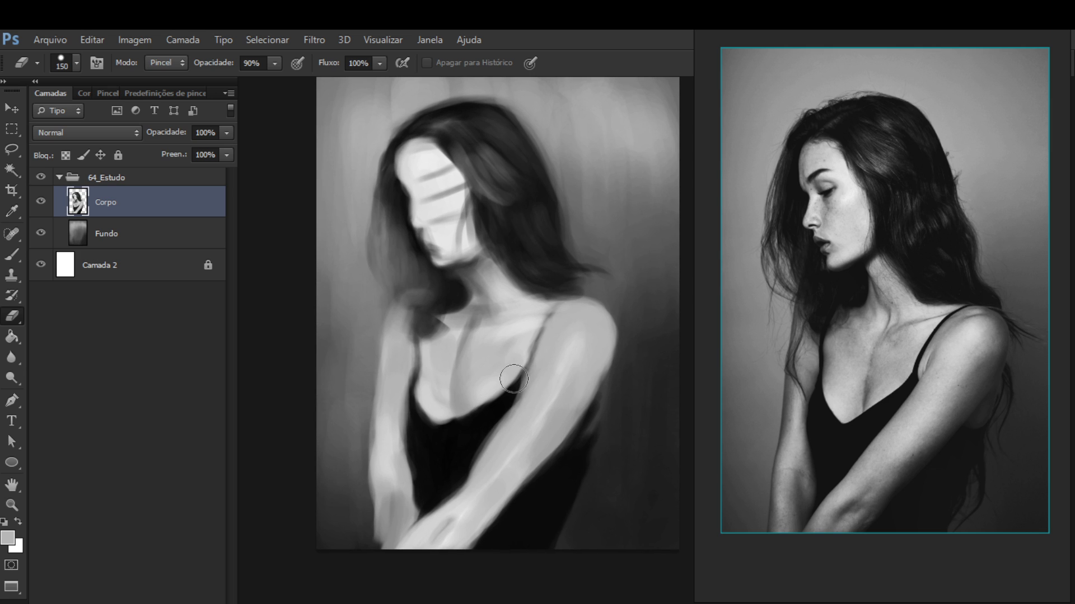
Touch up the far forearm's outer edge and lighten the near forearm with sampled light grey, using a 125 px brush at 85% opacity
key(b)
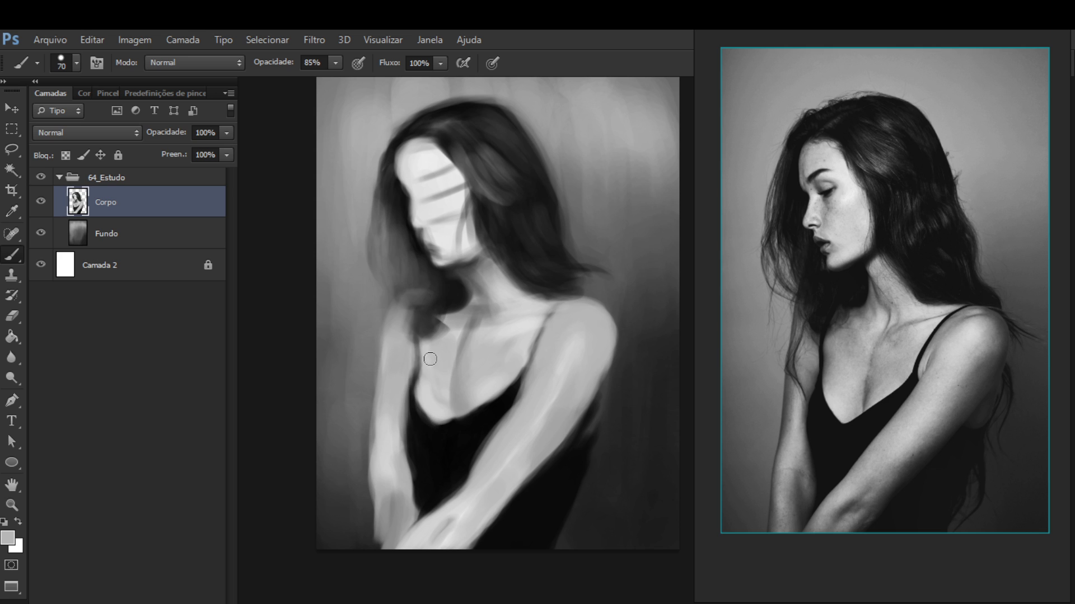
mouse_move(372, 448)
mouse_down()
mouse_move(379, 413)
mouse_move(370, 455)
mouse_up()
key(bracketright)
key(bracketright)
key(bracketright)
key(alt)
alt+click(516, 458)
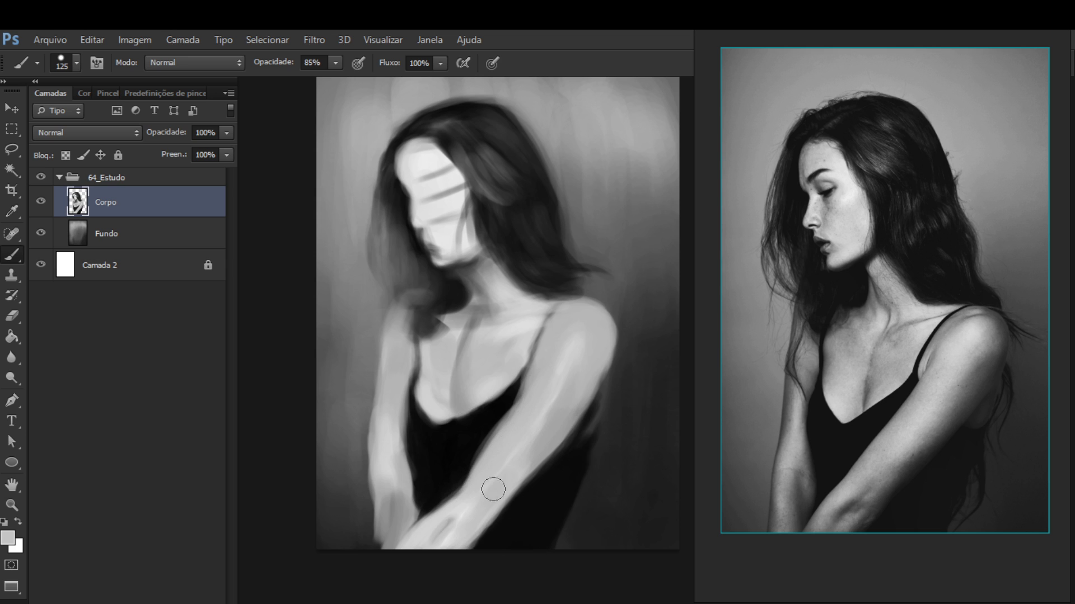
mouse_move(449, 503)
mouse_down()
mouse_move(481, 474)
mouse_move(438, 504)
mouse_up()
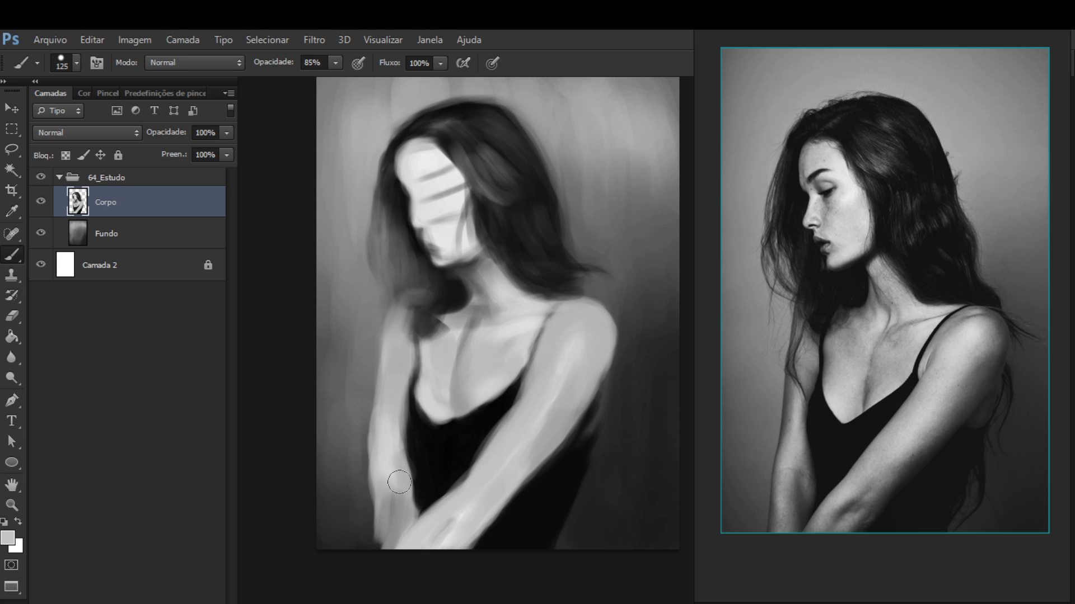
Shade the far forearm near the wrist with greys sampled from the figure, using the 125 px brush at 85% opacity
alt+click(480, 291)
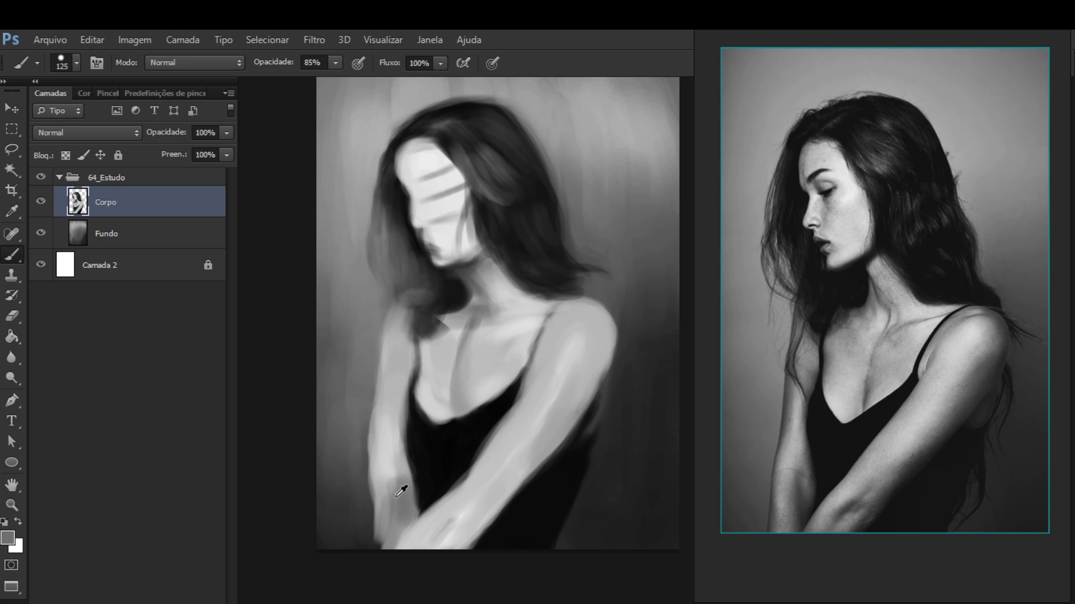
alt+click(401, 491)
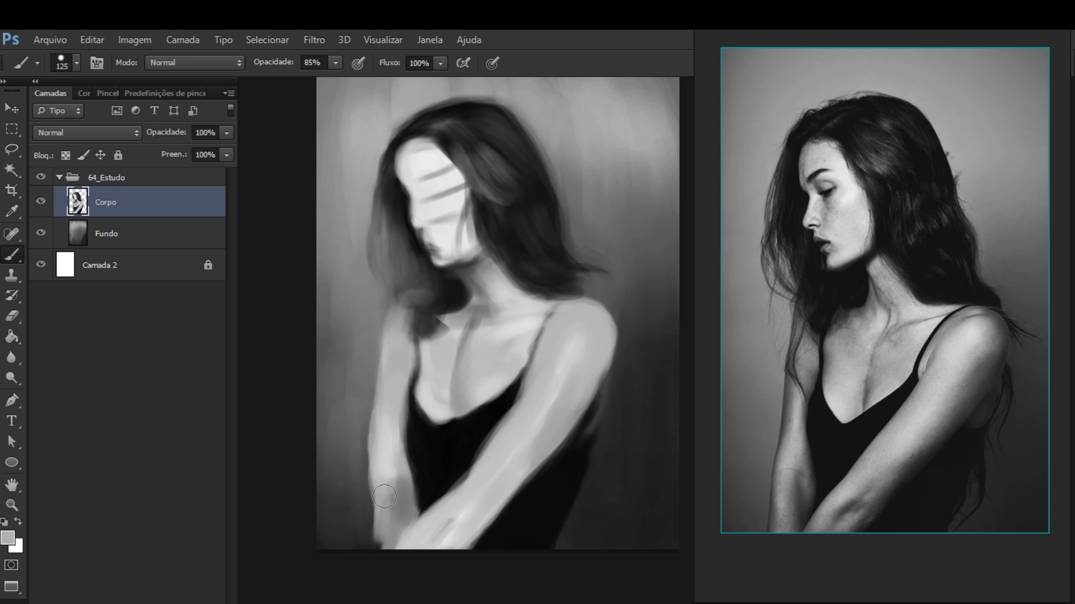
mouse_move(385, 496)
mouse_down()
mouse_move(390, 534)
mouse_move(390, 510)
mouse_up()
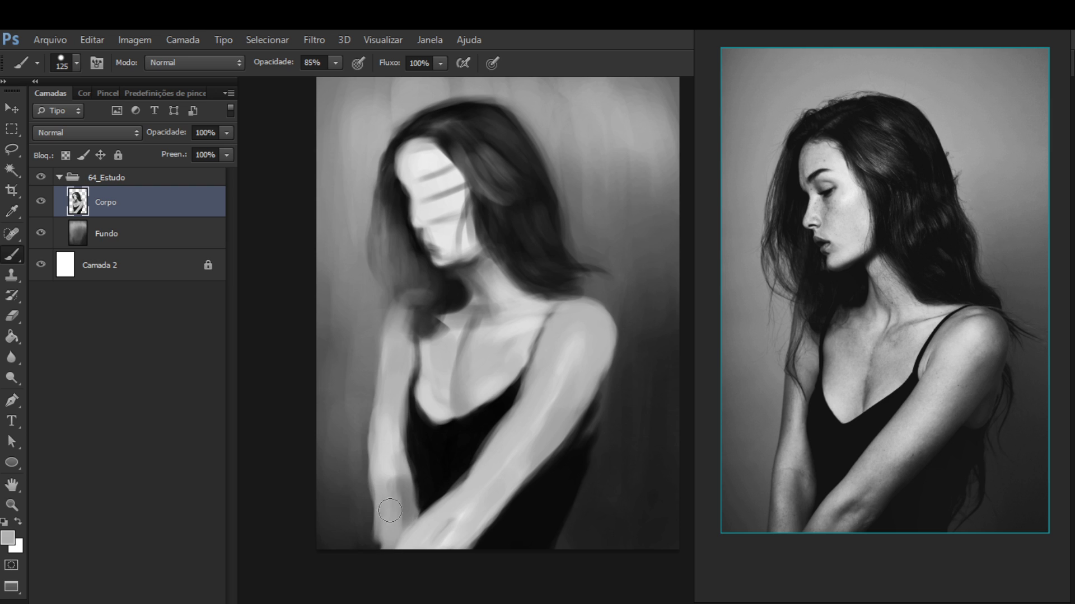
alt+click(384, 520)
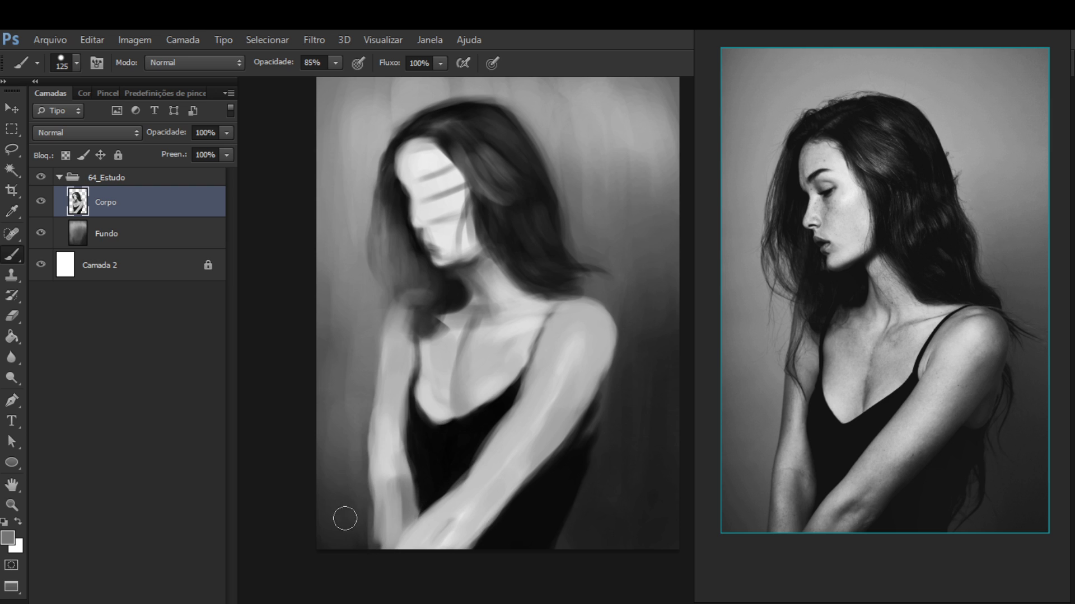
Trim the far arm's outer edge against the background on the Corpo layer with a 150 px eraser at 85% opacity
key(e)
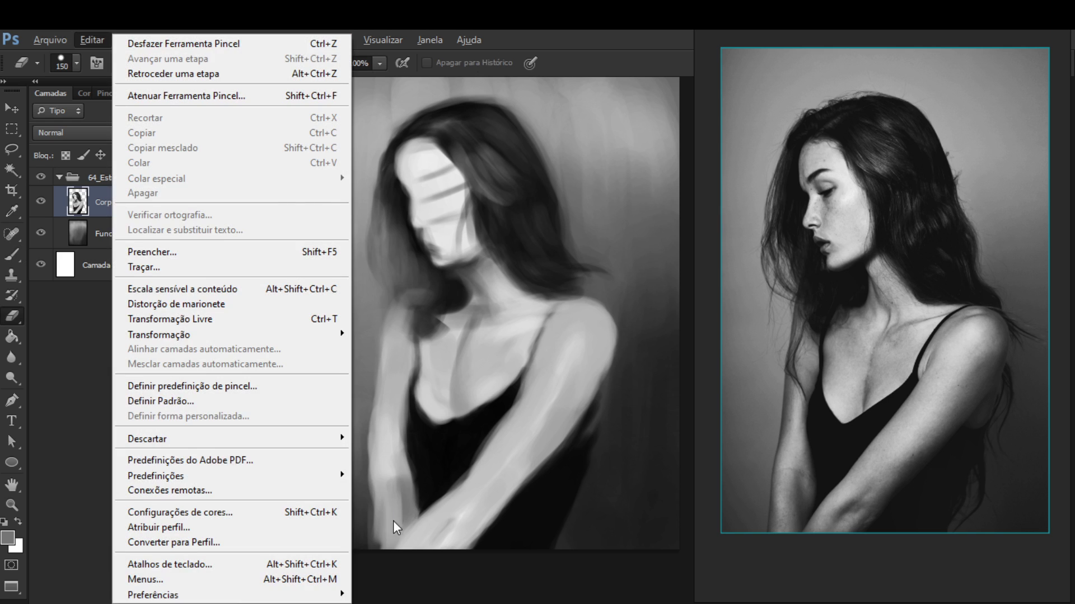
click(393, 521)
key(space)
drag(364, 499, 354, 378)
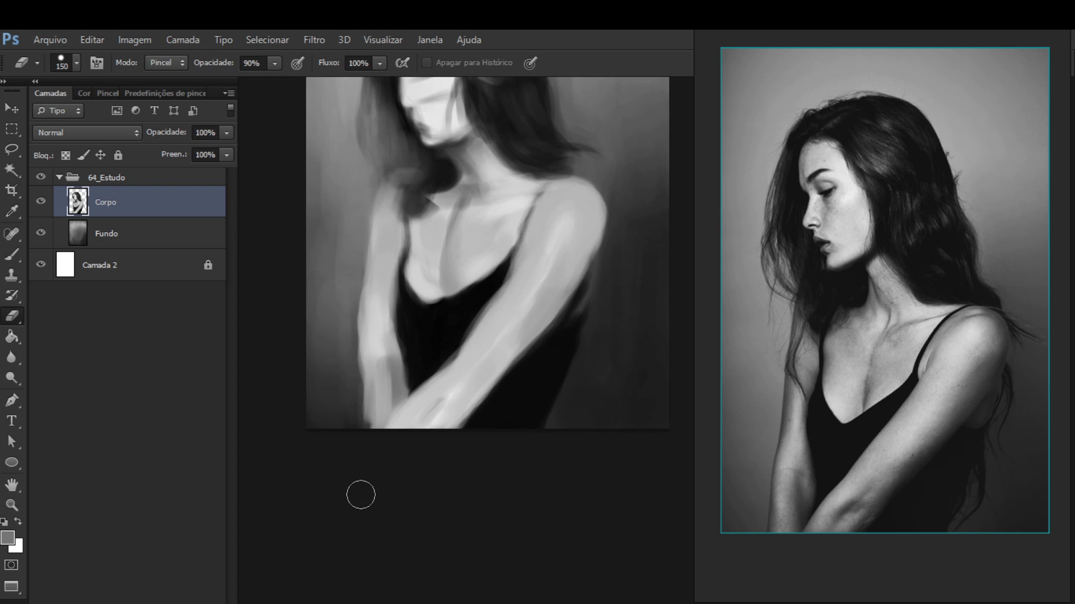
key(bracketleft)
key(bracketleft)
key(bracketleft)
key(bracketleft)
key(bracketleft)
mouse_move(247, 345)
mouse_down()
mouse_move(314, 463)
mouse_move(295, 480)
mouse_up()
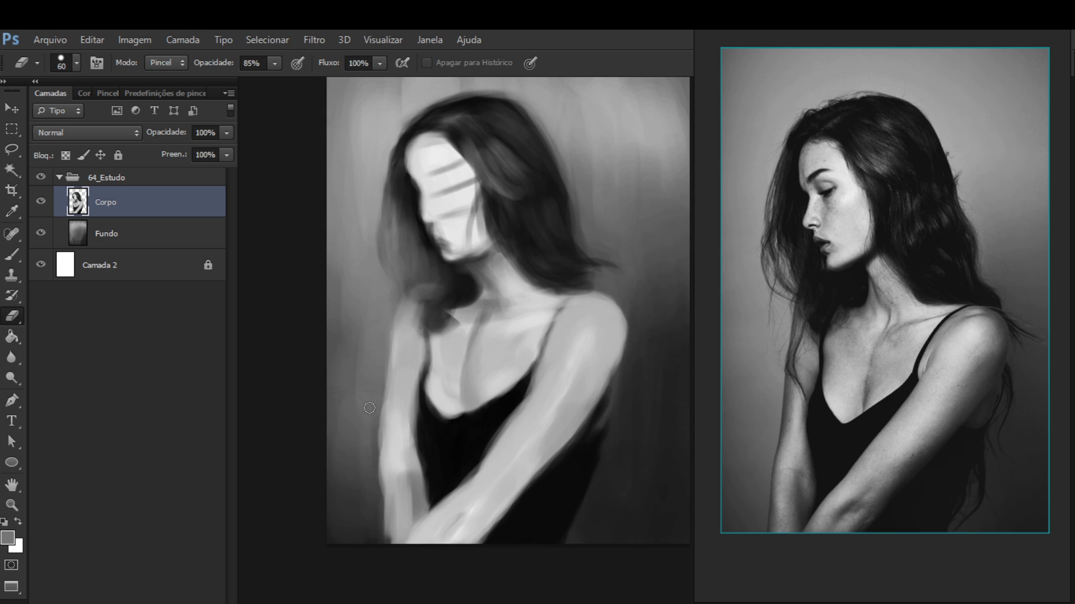
key(bracketright)
mouse_move(412, 293)
mouse_down()
mouse_move(370, 407)
mouse_move(390, 327)
mouse_move(370, 451)
mouse_up()
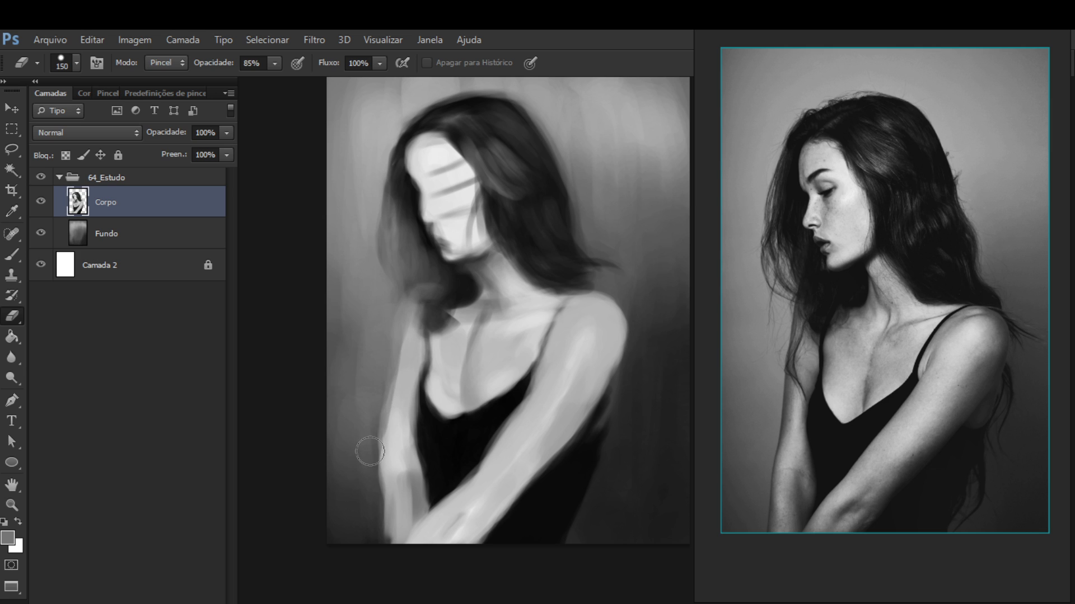
drag(374, 396, 374, 462)
drag(369, 420, 373, 477)
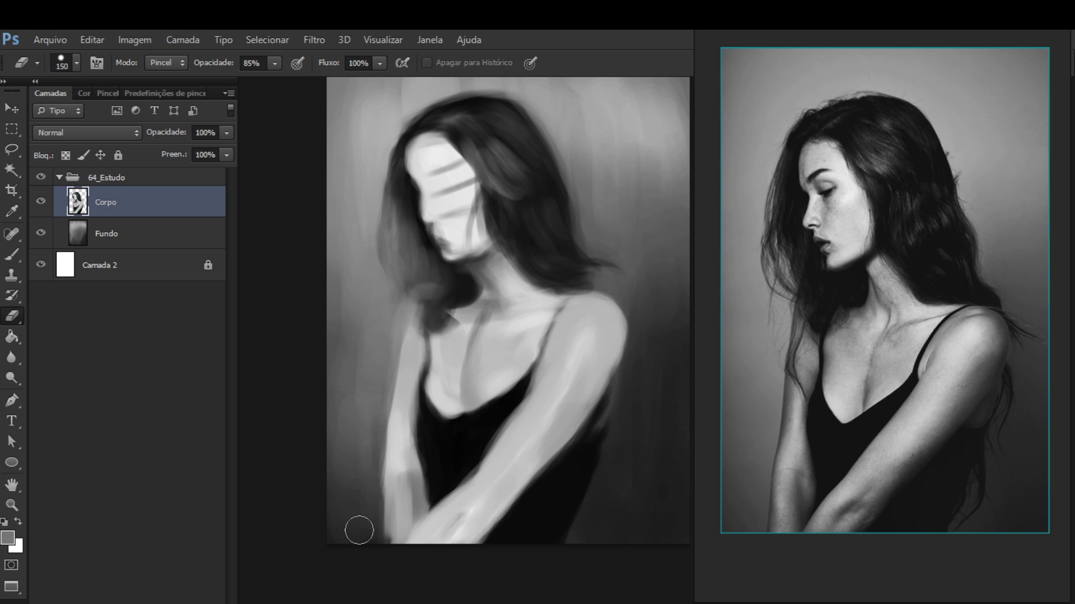
Shift the figure on the Corpo layer slightly to the right over the background
key(v)
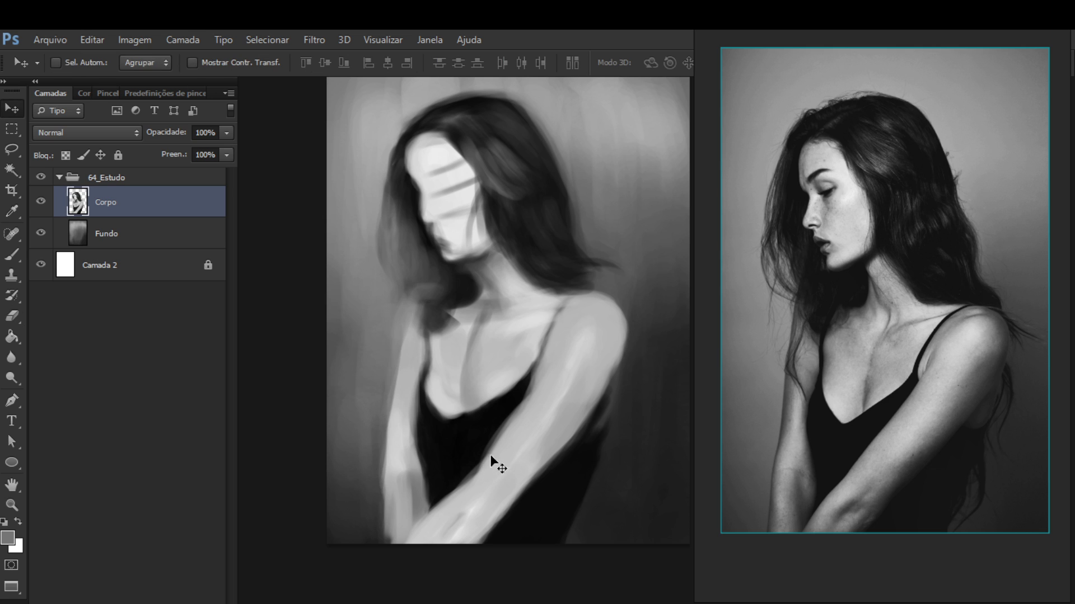
drag(491, 457, 513, 459)
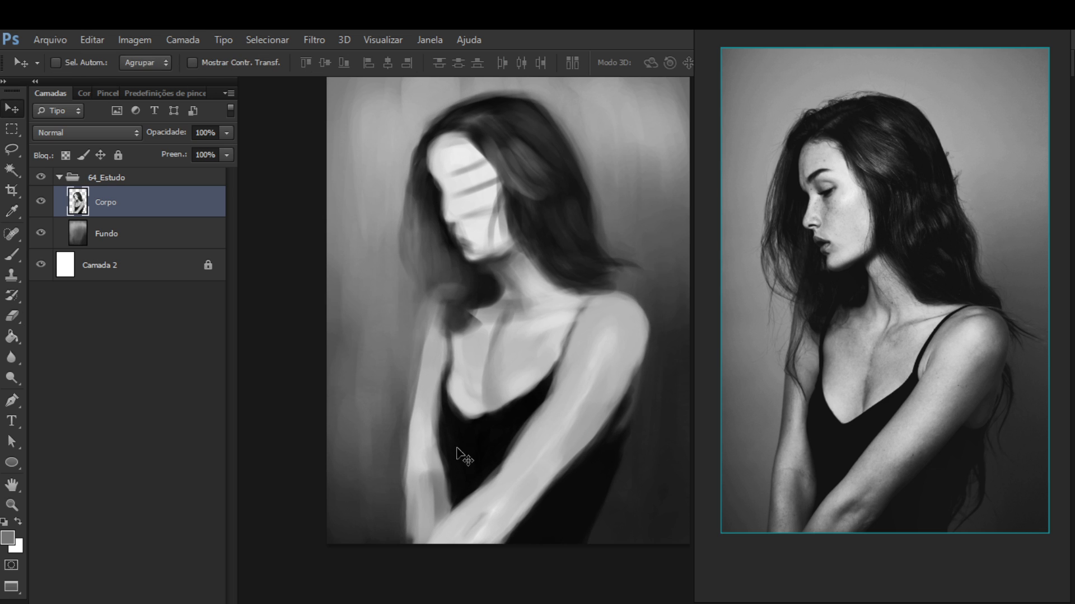
key(b)
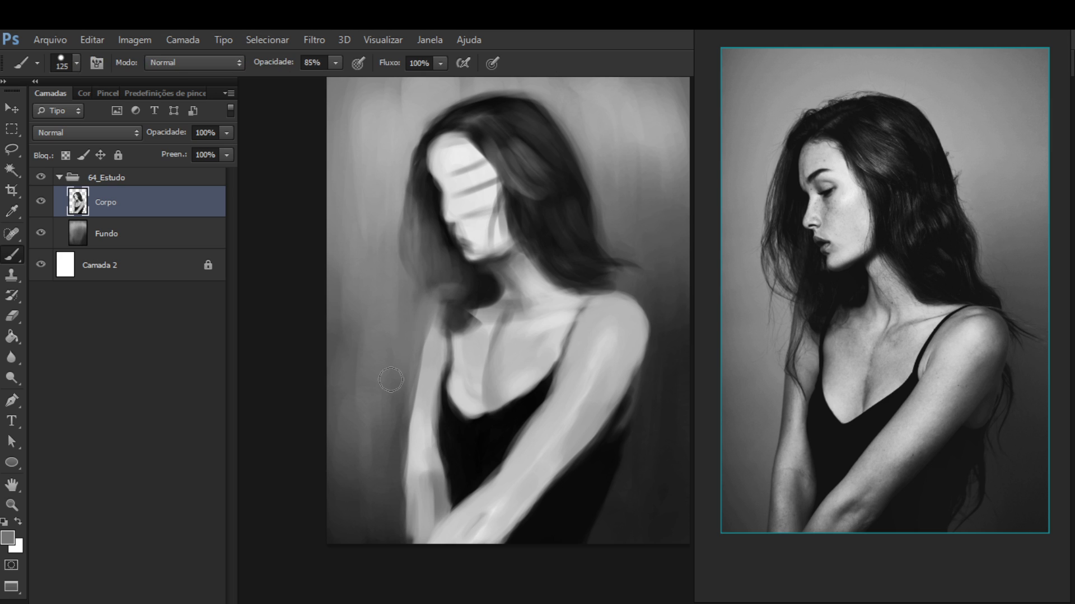
drag(397, 395, 380, 476)
Hide the Fundo layer, lasso and delete the stray strokes beside the far upper arm, and show Fundo again
click(41, 233)
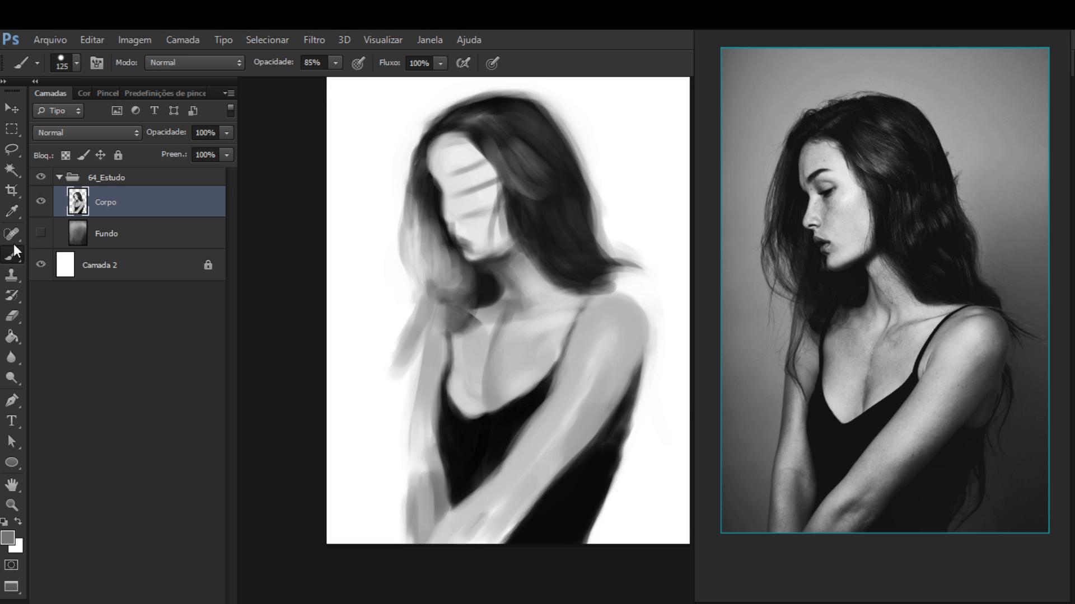
key(l)
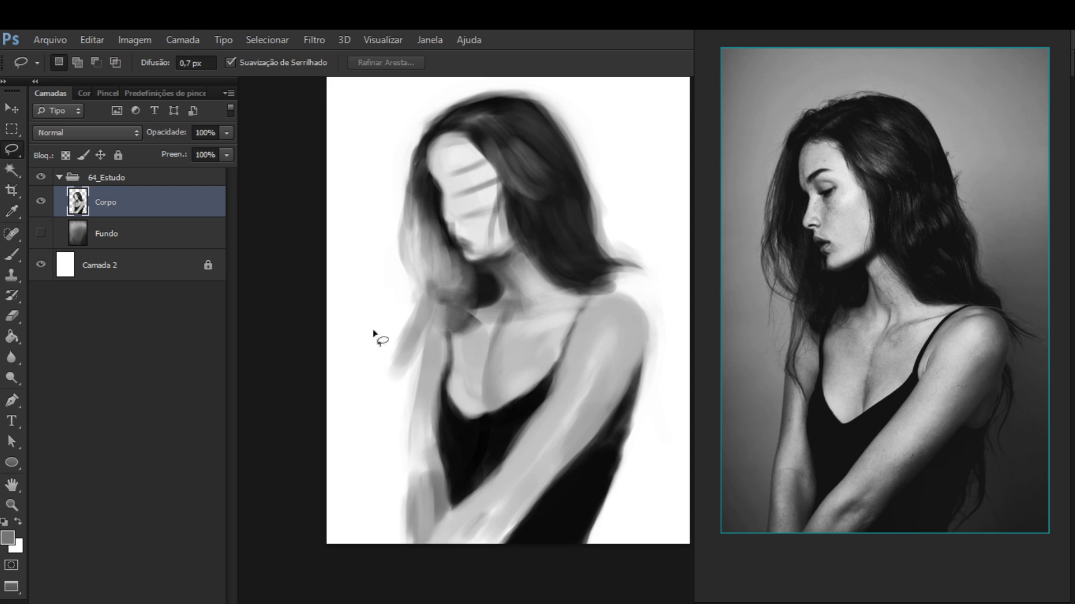
mouse_move(404, 298)
mouse_down()
mouse_move(383, 455)
mouse_move(428, 367)
mouse_up()
drag(432, 303, 434, 306)
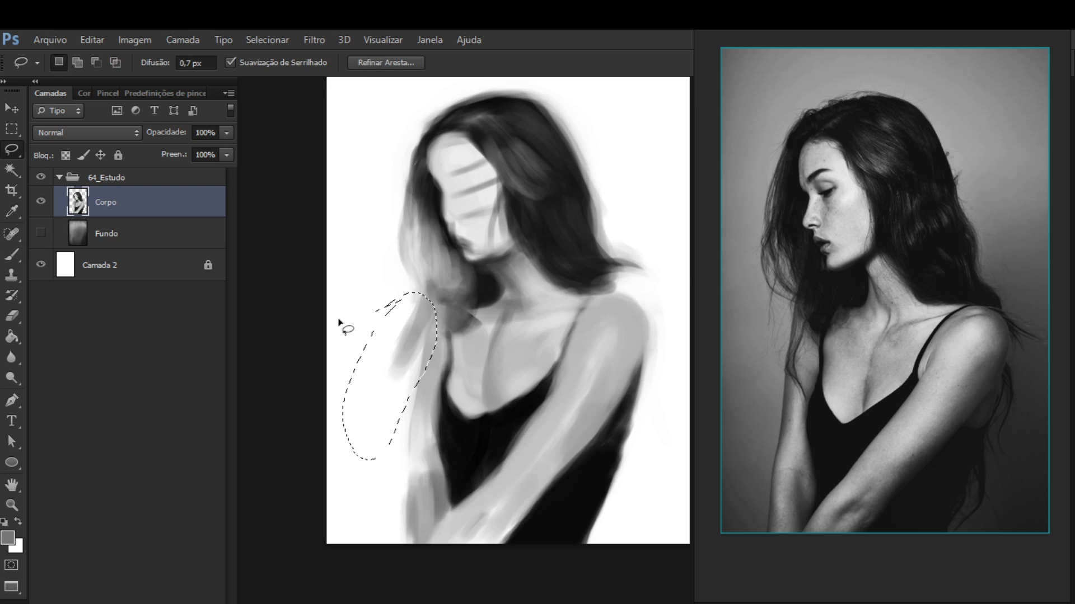
click(341, 323)
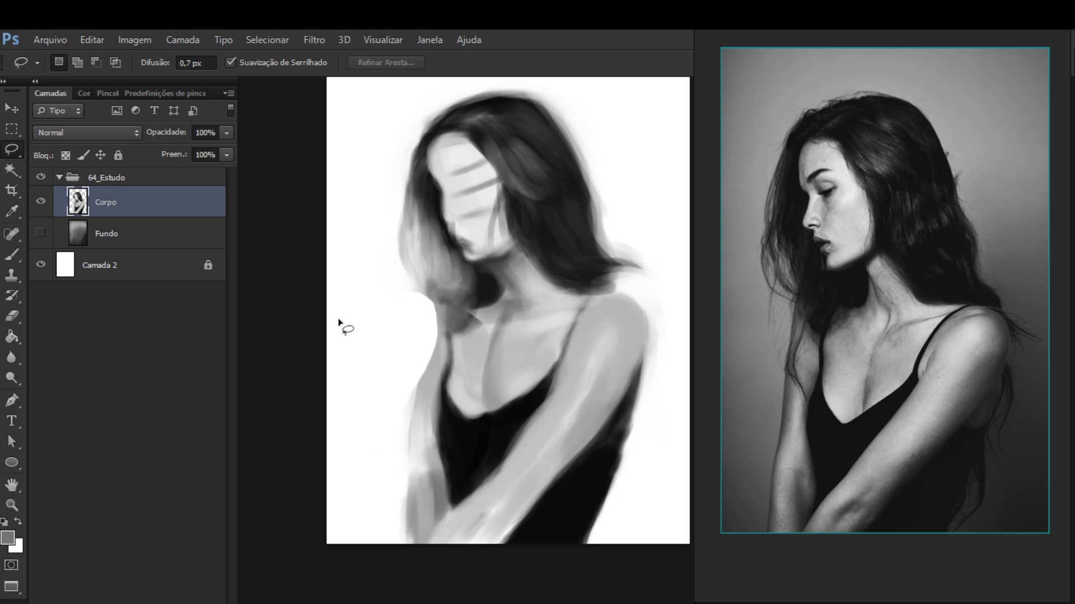
click(41, 232)
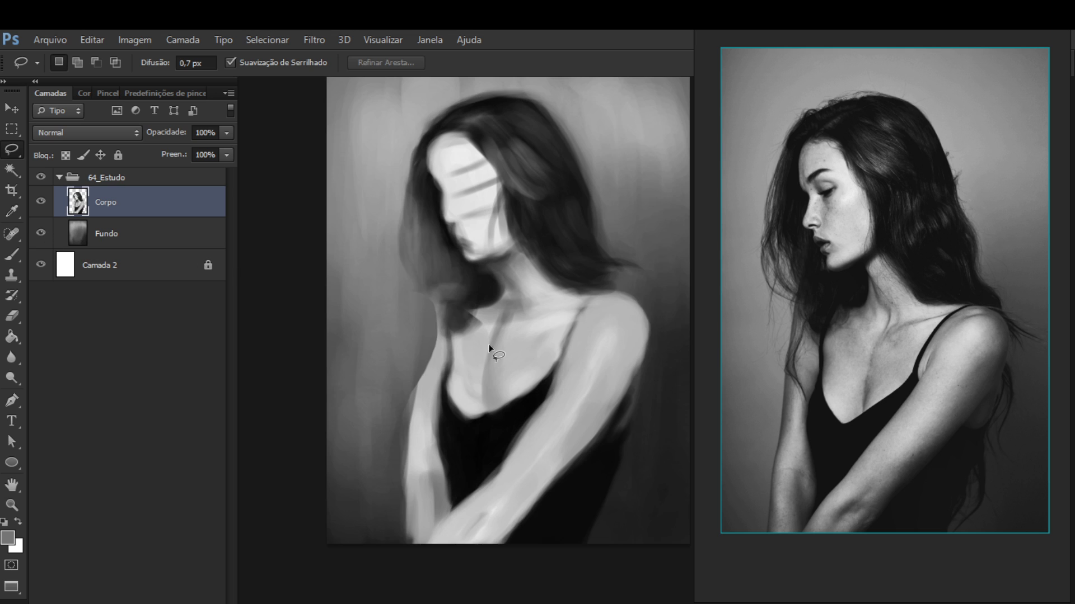
Repaint the far shoulder and the arm's outer edge with sampled light greys, using the 125 px brush at 85% opacity
key(b)
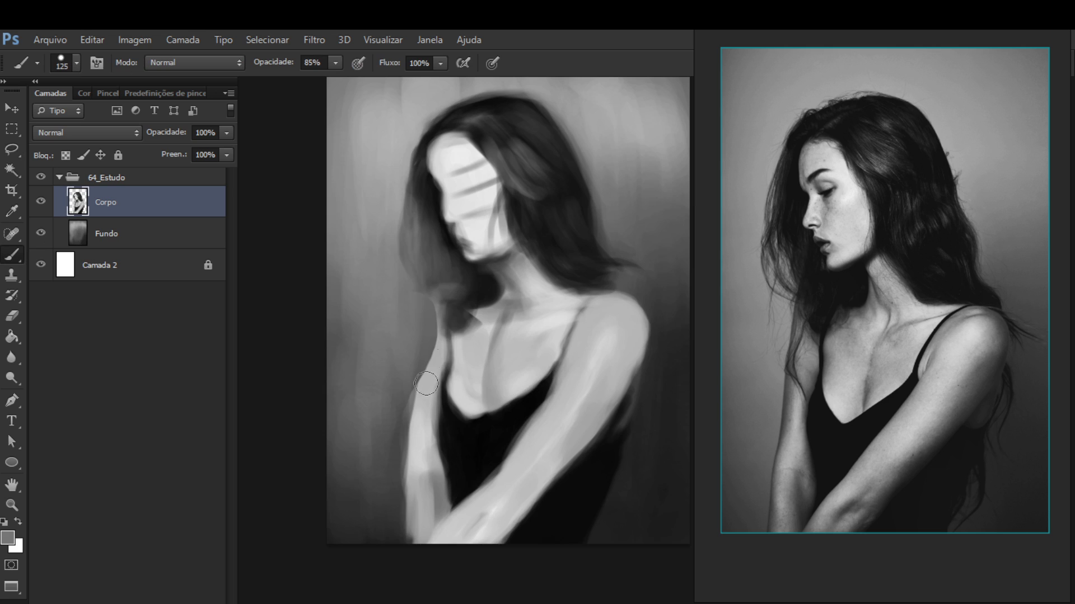
alt+click(426, 370)
mouse_move(426, 370)
mouse_down()
mouse_move(437, 326)
mouse_move(421, 357)
mouse_move(393, 342)
mouse_move(422, 337)
mouse_move(435, 316)
mouse_move(457, 320)
mouse_move(447, 314)
mouse_move(439, 340)
mouse_move(438, 321)
mouse_move(426, 362)
mouse_move(442, 302)
mouse_move(475, 301)
mouse_up()
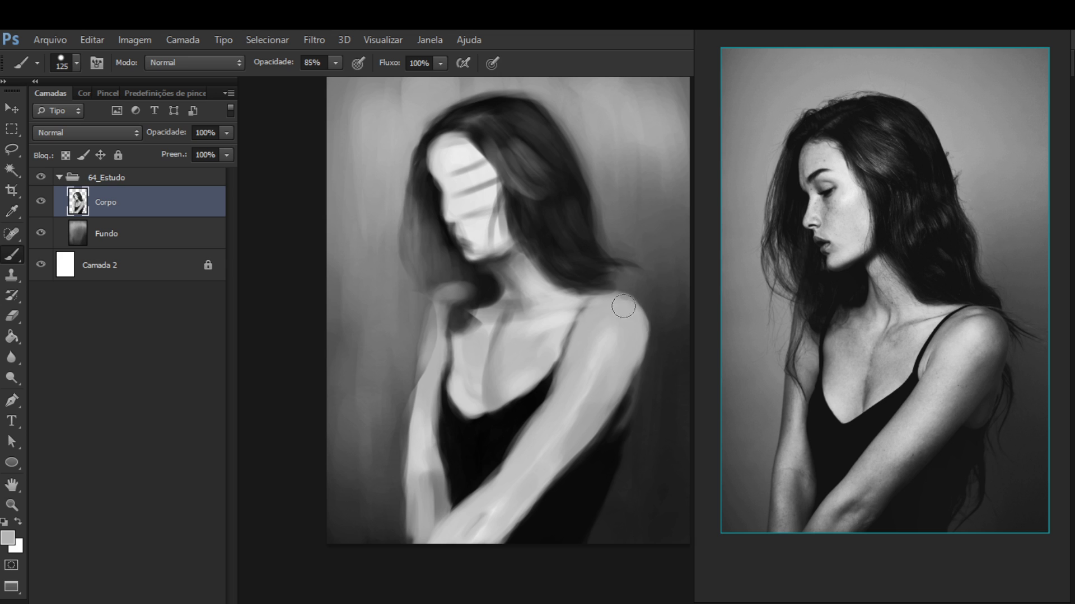
mouse_move(466, 294)
mouse_down()
mouse_move(426, 313)
mouse_move(430, 333)
mouse_move(439, 307)
mouse_move(416, 360)
mouse_move(434, 312)
mouse_move(428, 365)
mouse_move(398, 365)
mouse_move(417, 350)
mouse_move(420, 373)
mouse_move(422, 346)
mouse_move(396, 459)
mouse_move(422, 398)
mouse_move(398, 486)
mouse_move(418, 434)
mouse_move(417, 461)
mouse_move(420, 378)
mouse_move(434, 357)
mouse_move(425, 388)
mouse_move(440, 324)
mouse_move(395, 517)
mouse_move(429, 406)
mouse_move(400, 541)
mouse_move(413, 478)
mouse_move(408, 558)
mouse_up()
alt+click(432, 343)
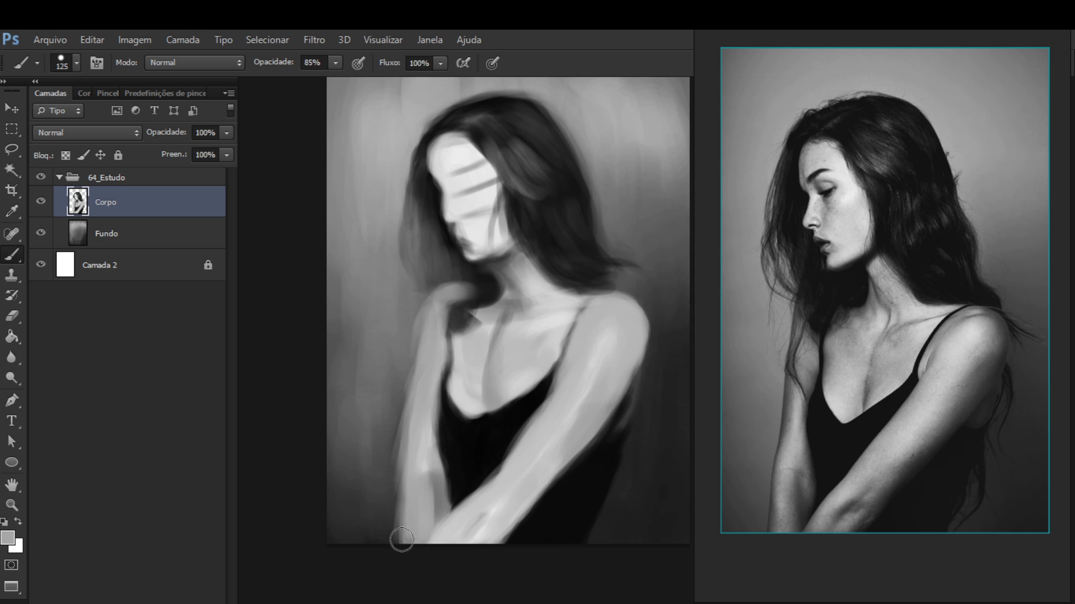
Flip the whole 64_Estudo group horizontally, then trim the far arm's outer edge on Corpo with the 150 px eraser at 85% opacity
key(e)
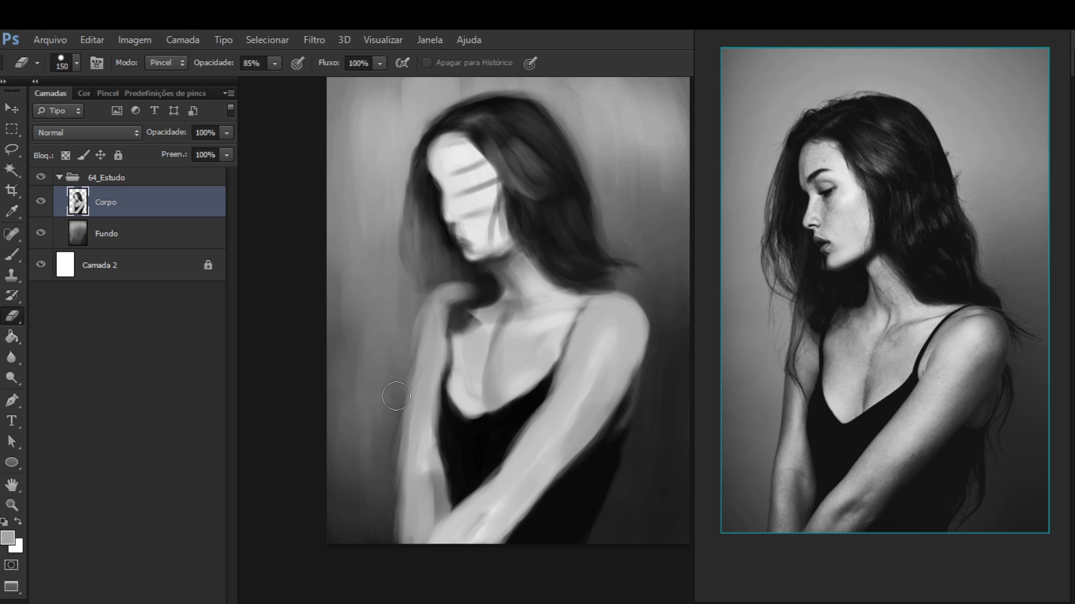
key(ctrl+shift+h)
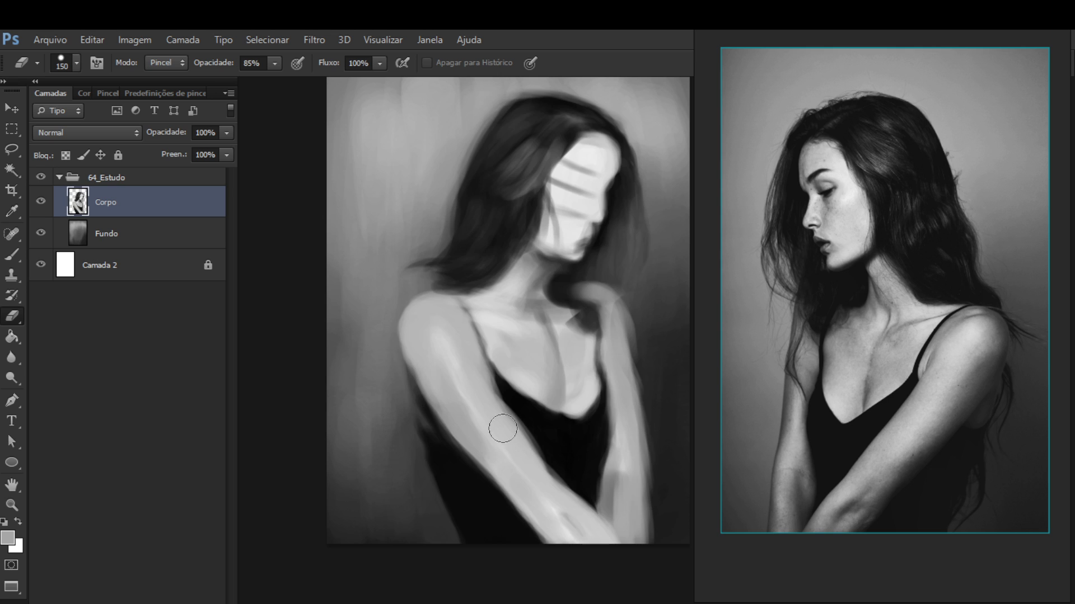
key(ctrl+z)
click(180, 181)
key(ctrl+shift+h)
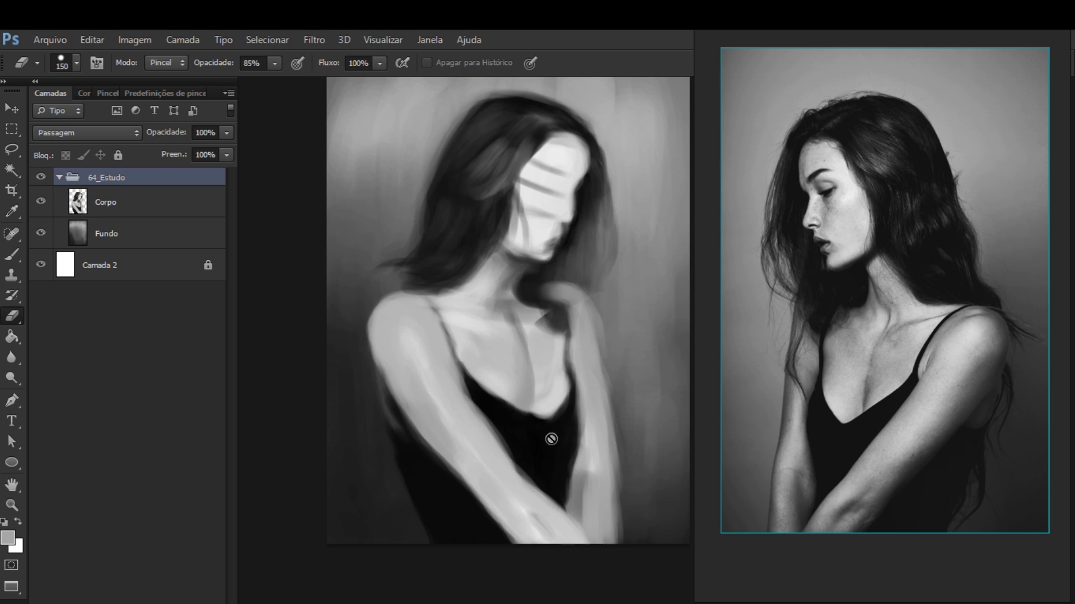
drag(588, 413, 502, 402)
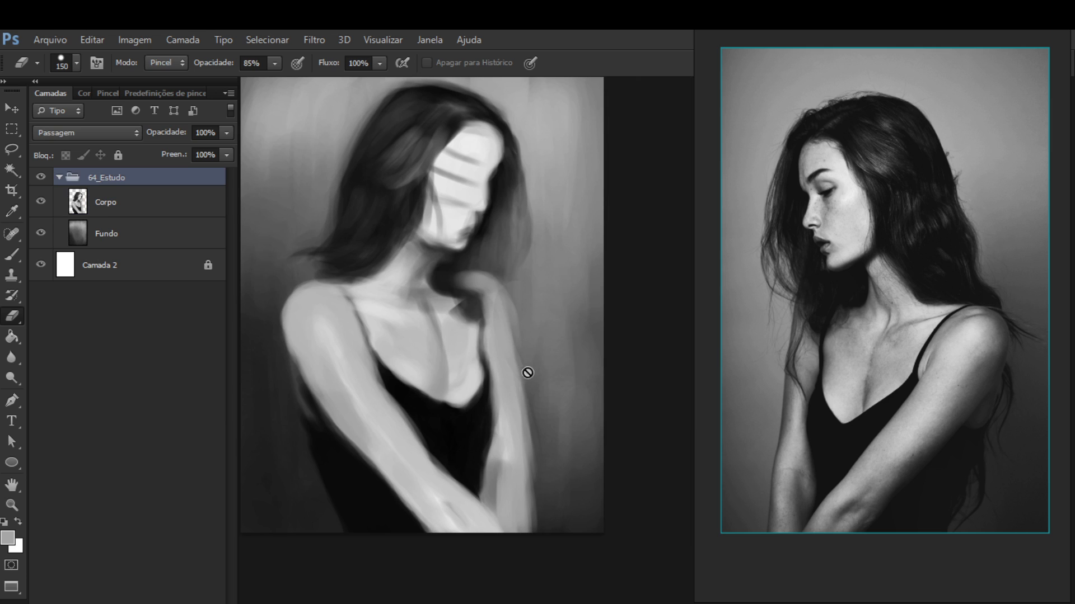
click(193, 208)
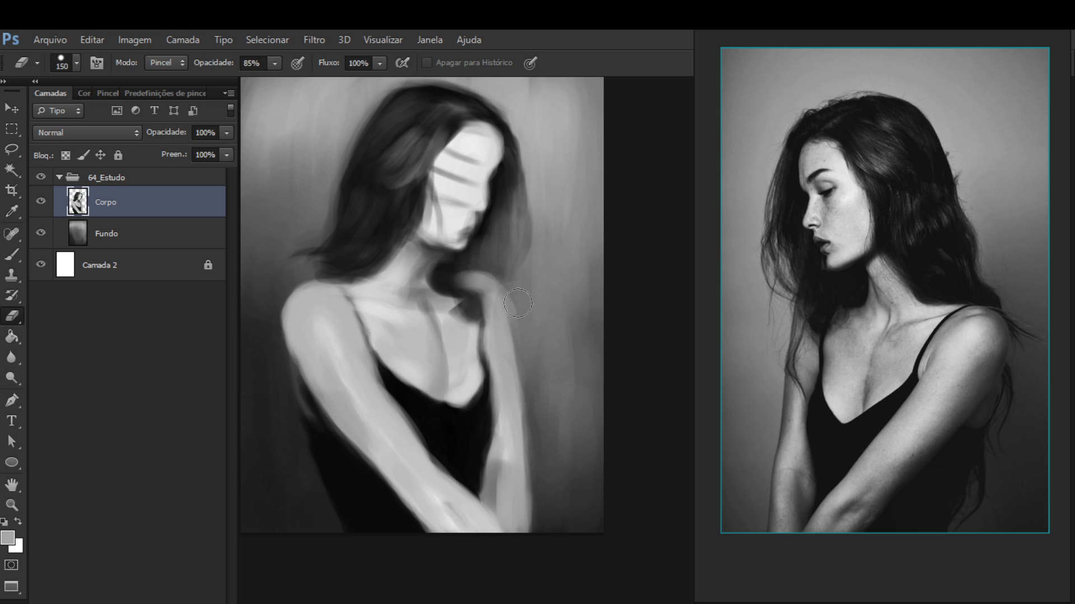
Flip the 64_Estudo group horizontally again so the figure faces the same way as the reference, and reselect the Corpo layer
key(b)
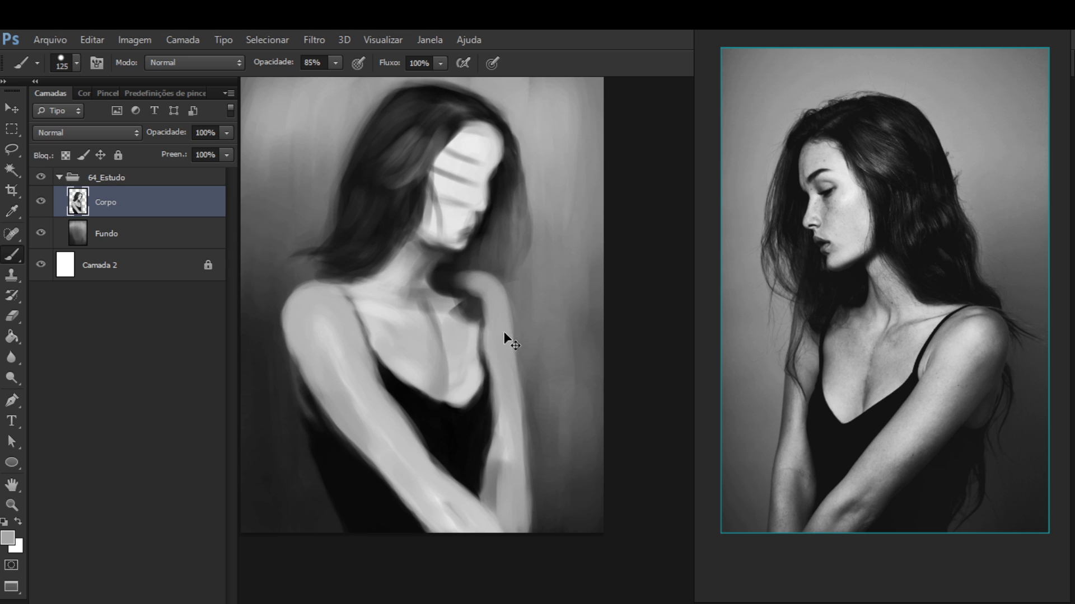
key(ctrl+shift+h)
drag(439, 386, 577, 385)
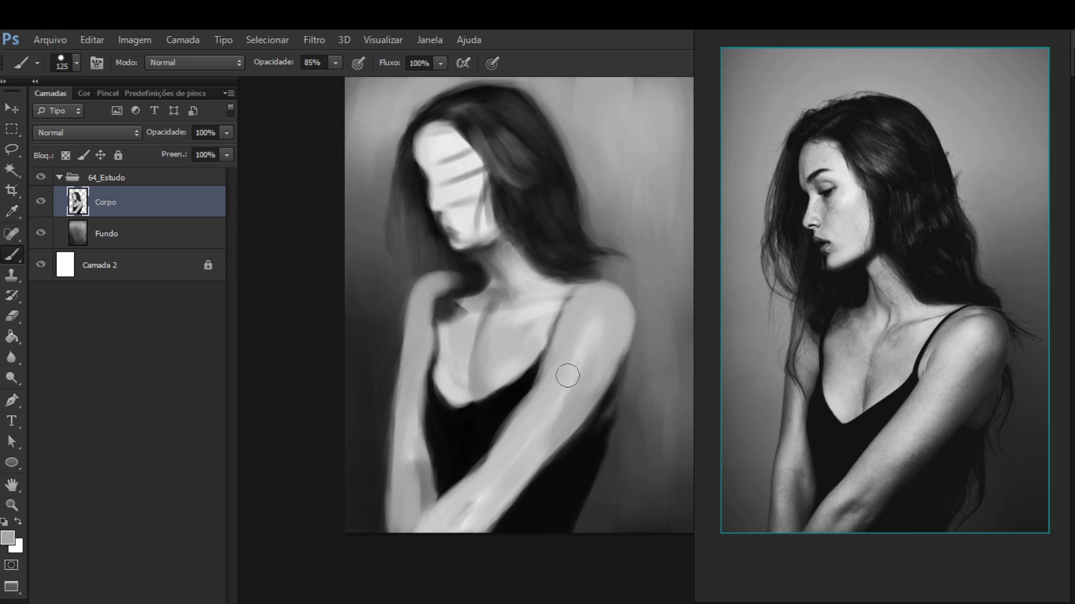
key(ctrl+shift+h)
click(168, 178)
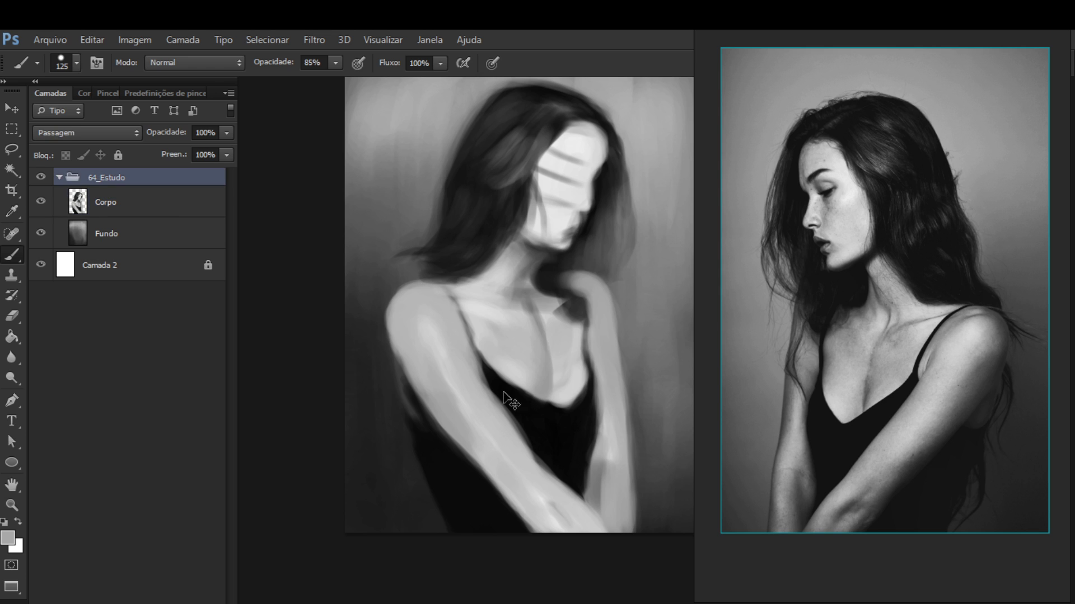
key(ctrl+shift+h)
drag(378, 301, 290, 287)
click(166, 217)
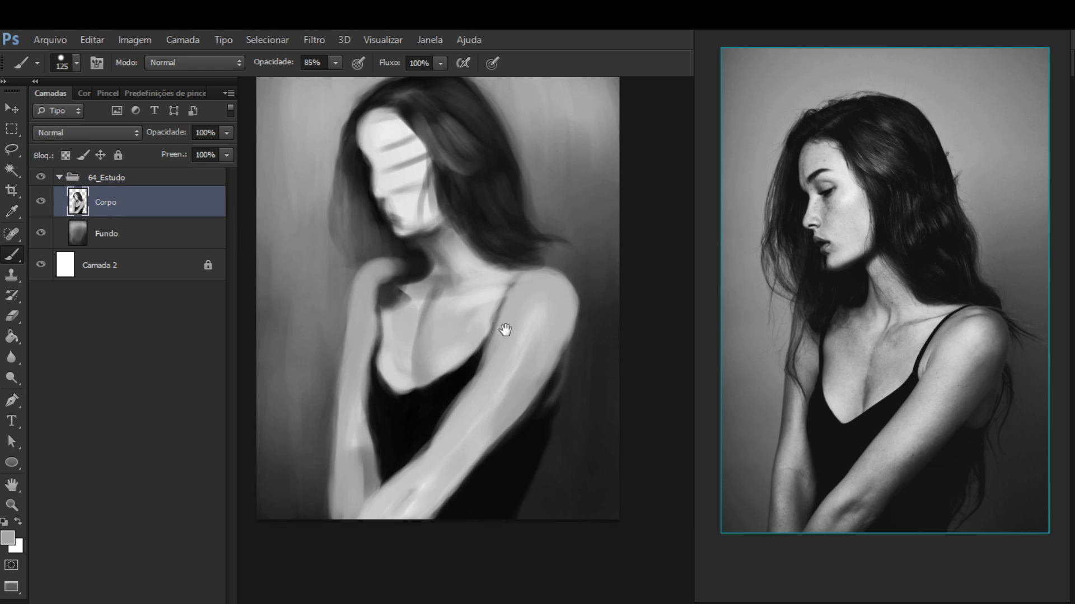
drag(505, 329, 559, 348)
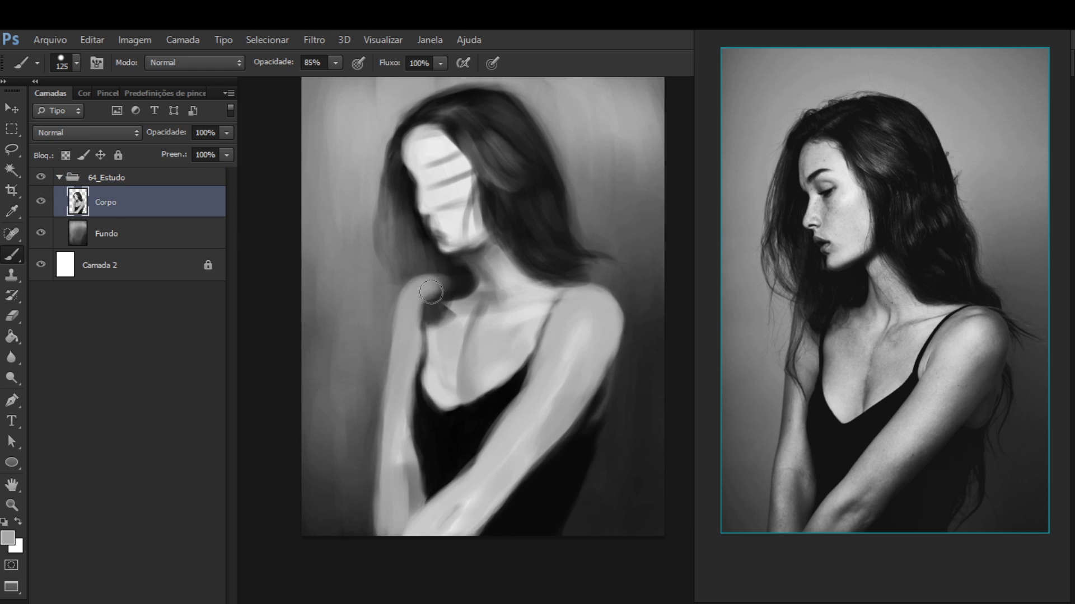
mouse_move(431, 291)
mouse_down()
mouse_move(467, 281)
mouse_move(438, 286)
mouse_up()
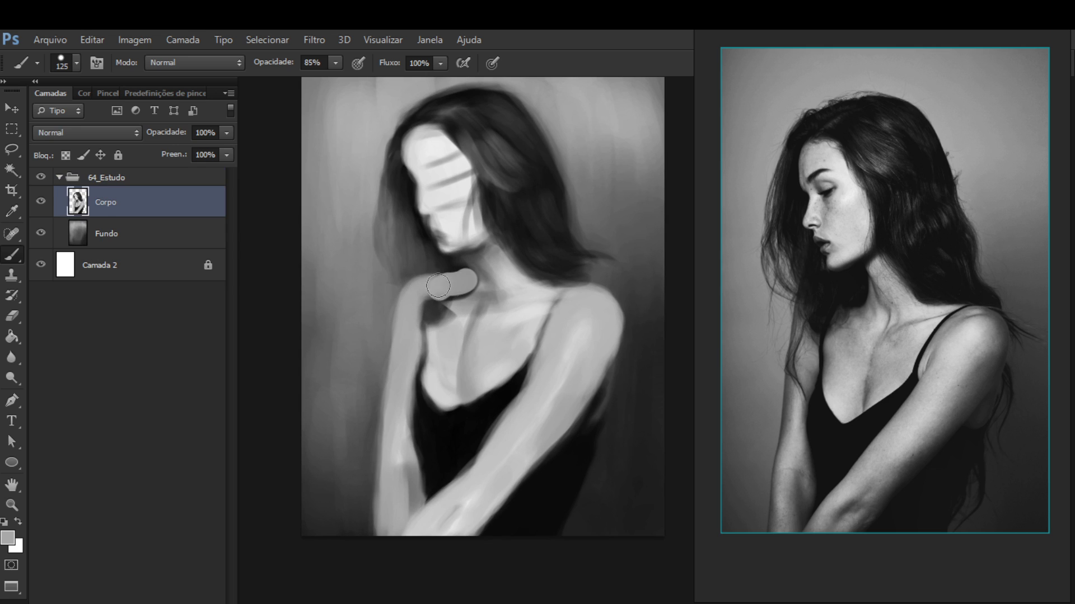
key(ctrl+alt+z)
key(ctrl+alt+z)
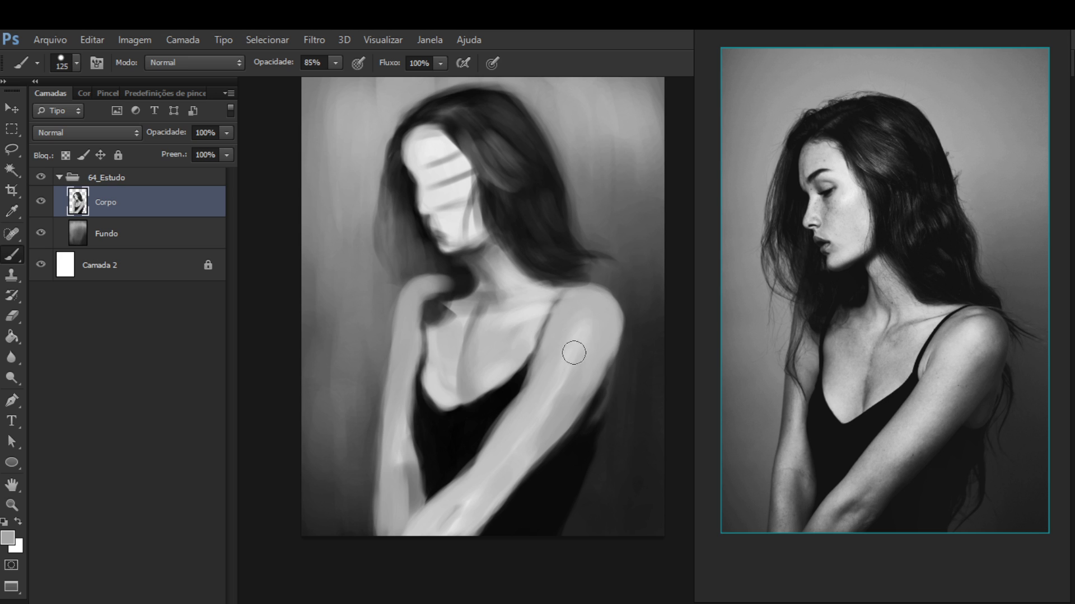
Smooth the near arm from shoulder to forearm with sampled light greys at 85% opacity, reducing the brush from 125 to 90 px
alt+click(569, 344)
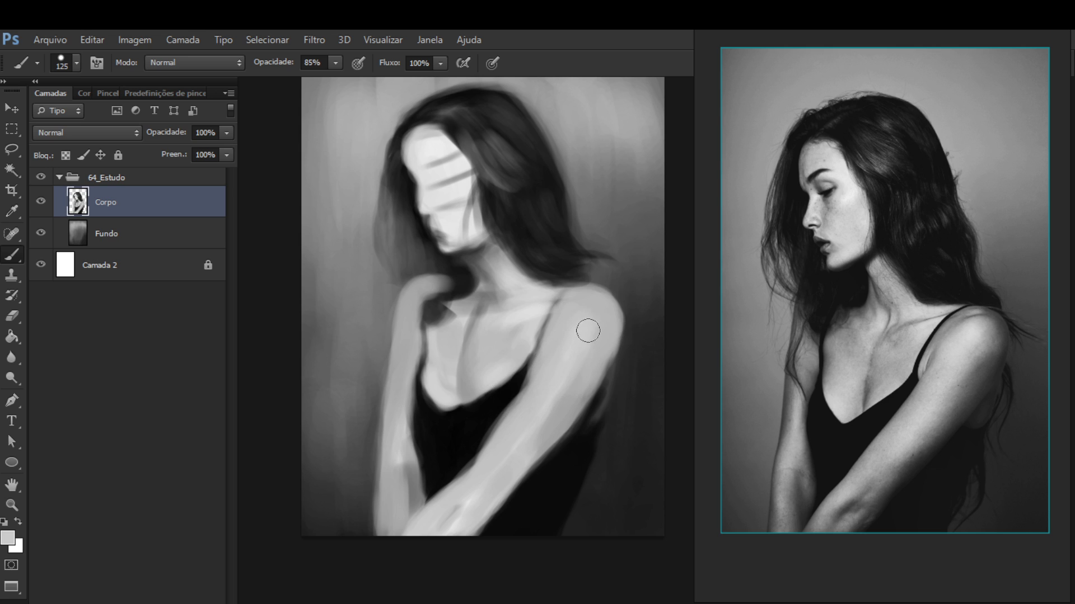
alt+click(543, 422)
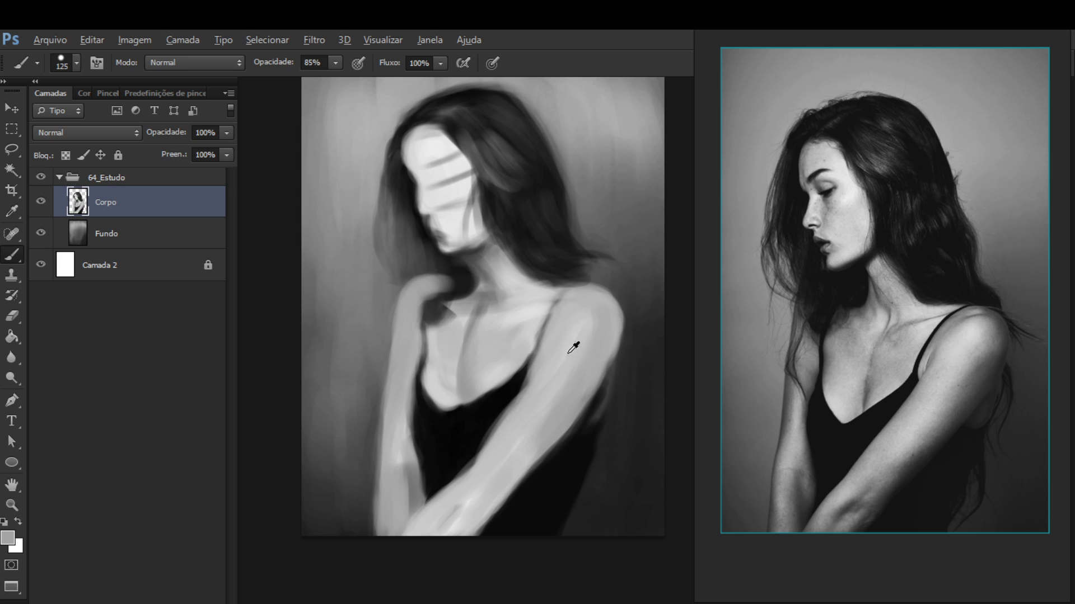
alt+click(564, 365)
key(bracketright)
key(bracketright)
key(bracketright)
key(bracketleft)
key(bracketleft)
key(bracketleft)
key(bracketleft)
alt+click(506, 439)
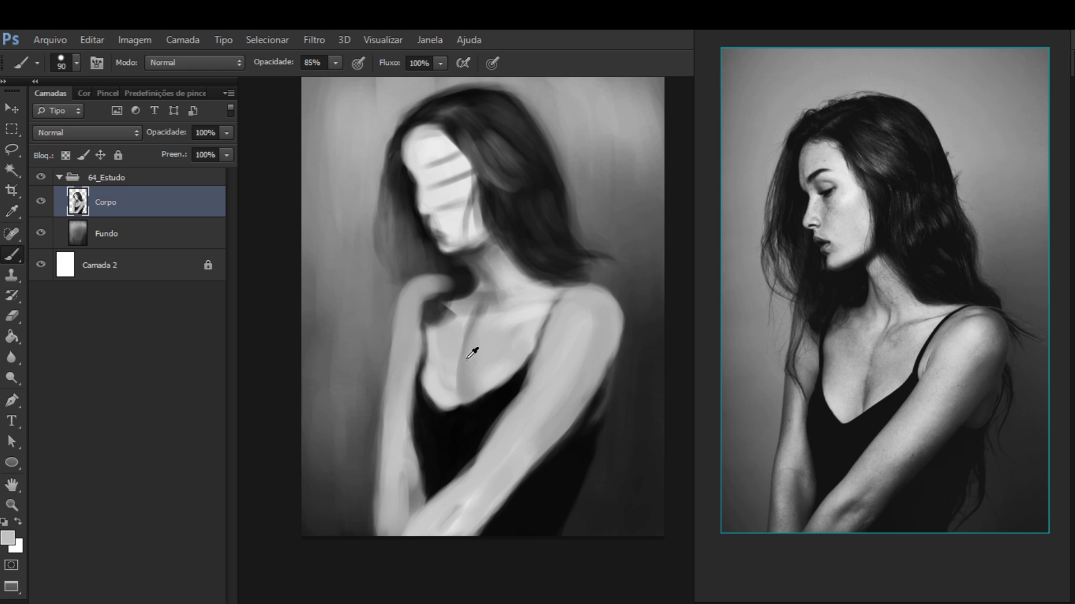
Refine the far forearm and the dress edge beside it with sampled greys and black, ending with a 100 px brush at 50% opacity
alt+click(451, 376)
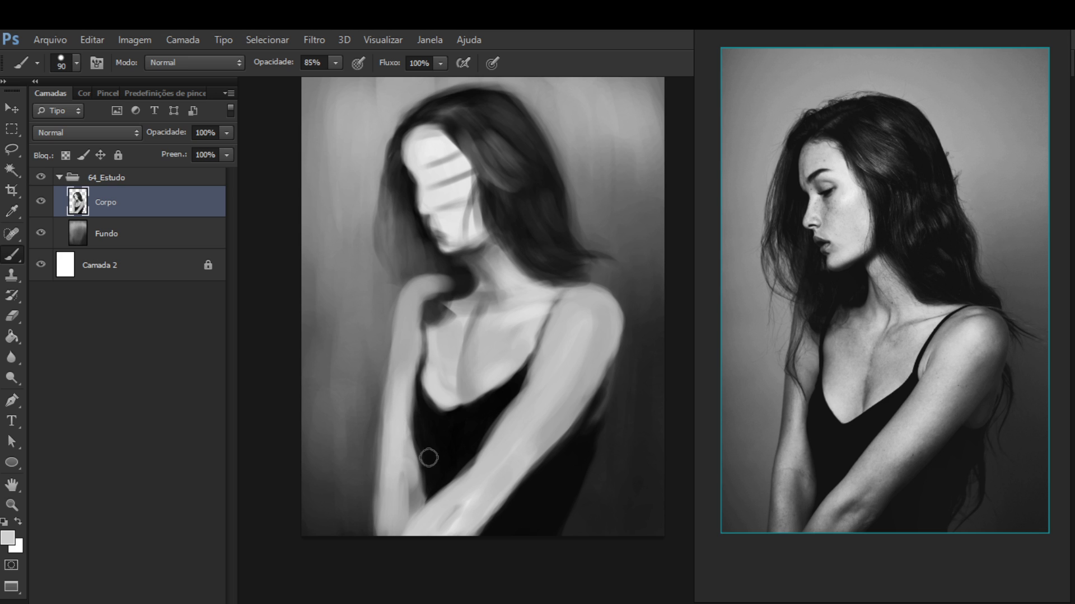
alt+click(429, 460)
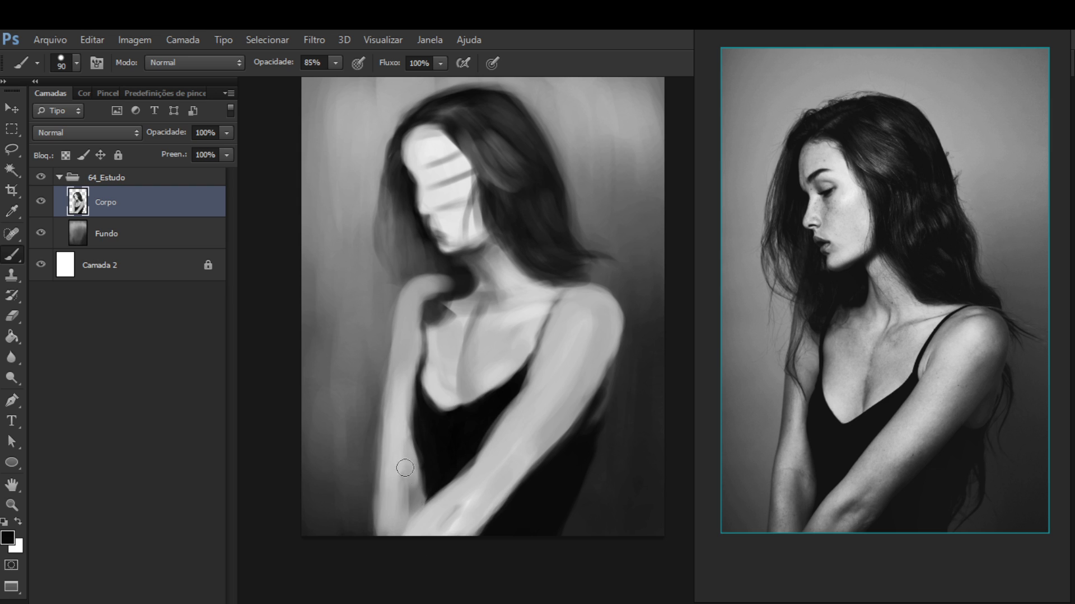
mouse_move(453, 355)
mouse_down()
mouse_move(487, 250)
mouse_move(479, 242)
mouse_up()
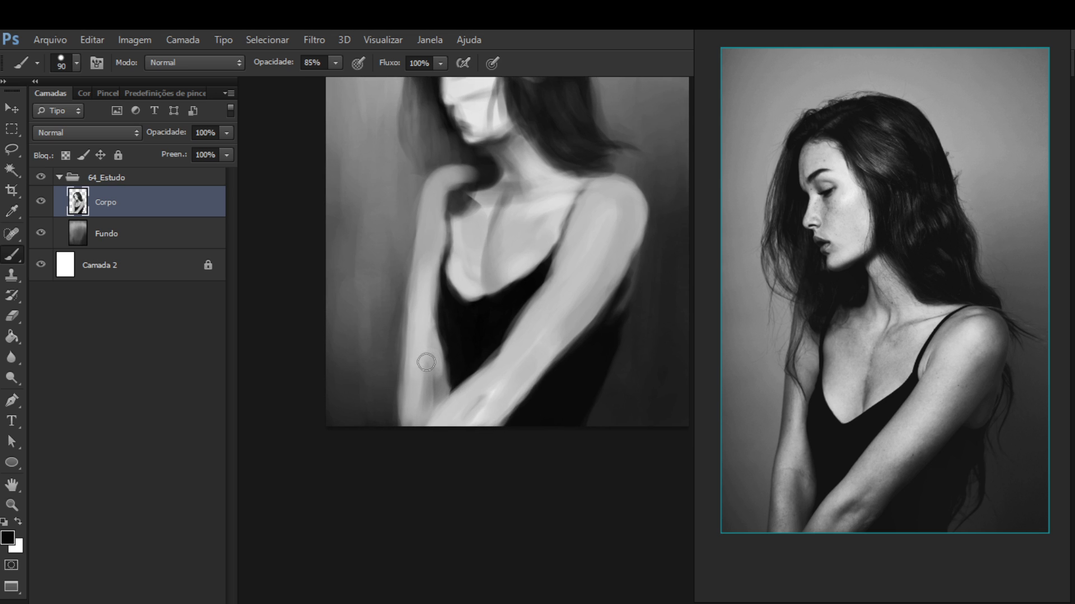
drag(426, 362, 428, 389)
alt+click(427, 374)
alt+click(412, 415)
alt+click(403, 407)
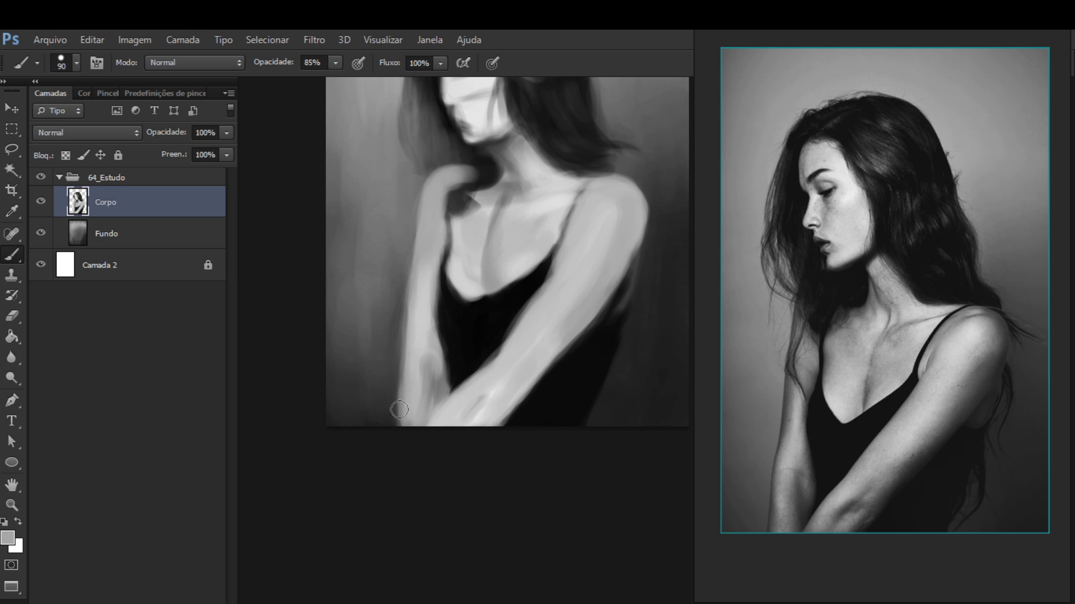
drag(400, 392, 407, 425)
drag(413, 370, 405, 465)
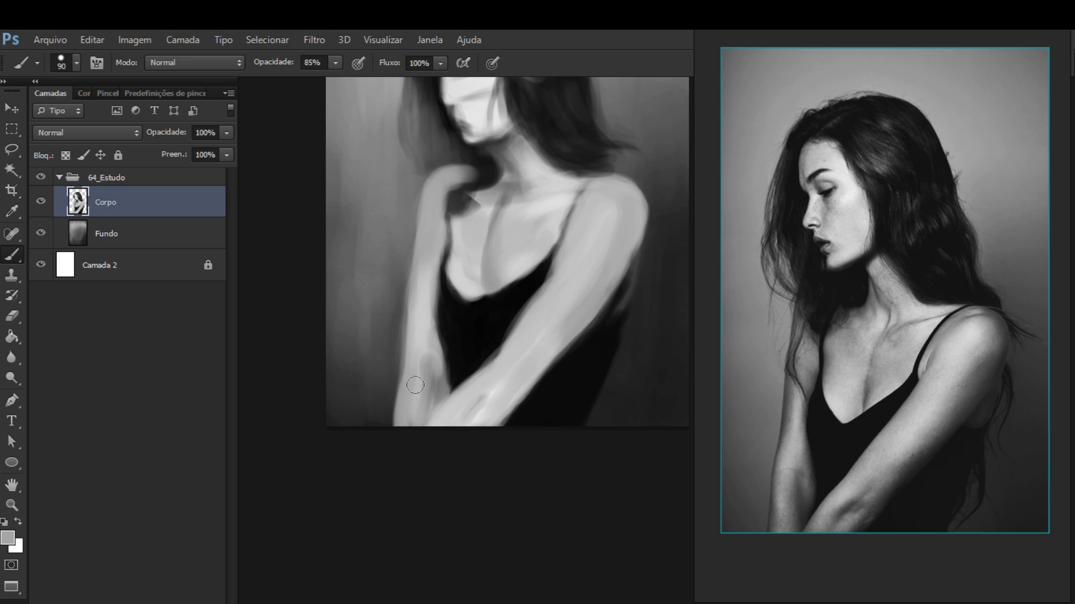
drag(459, 360, 448, 420)
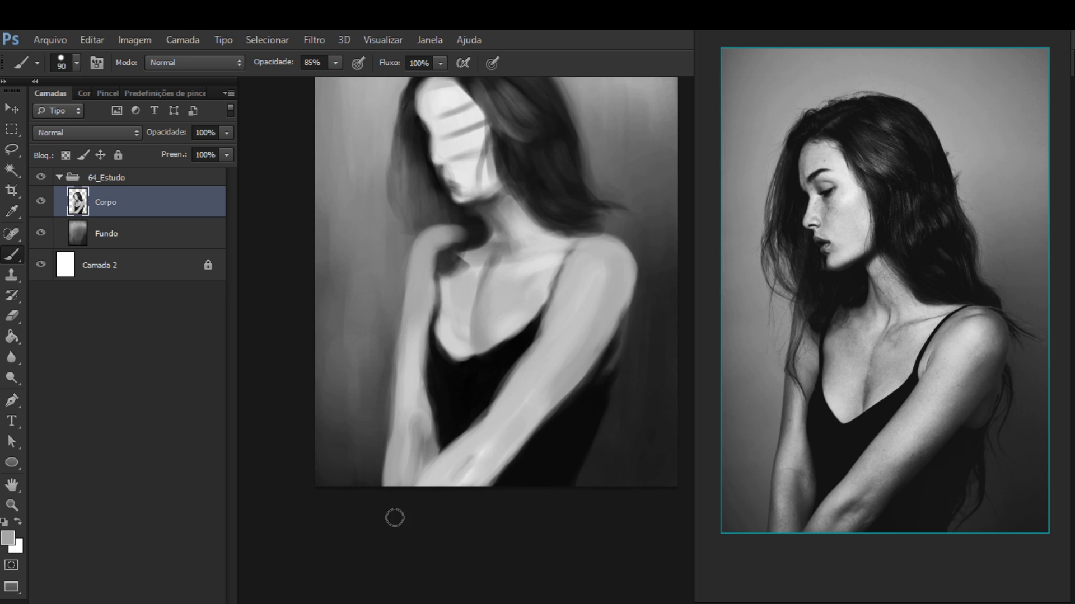
alt+click(455, 426)
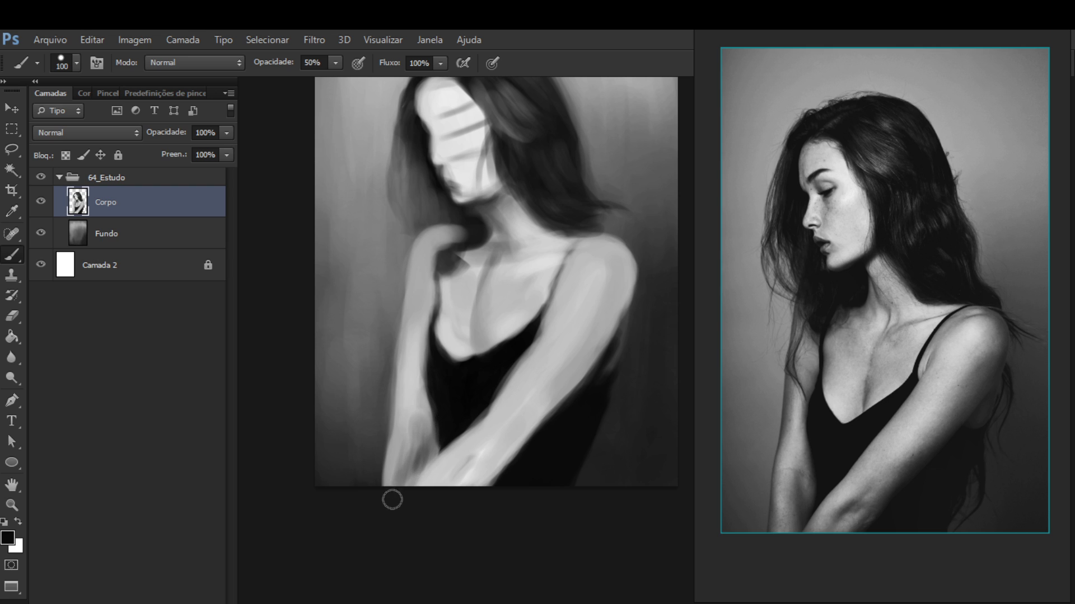
ctrl+click(73, 209)
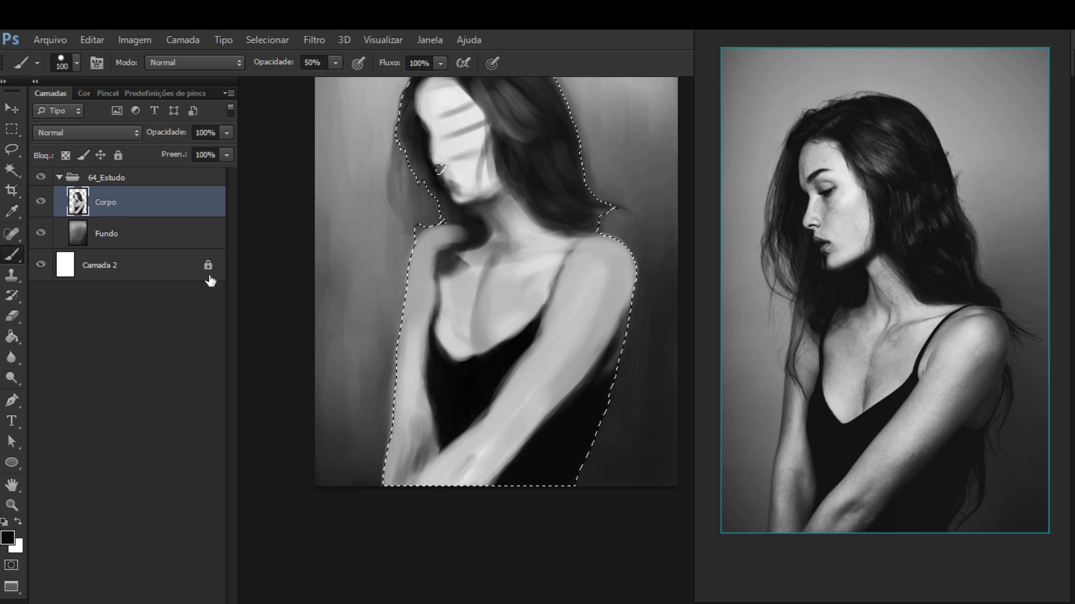
key(bracketright)
key(bracketright)
key(bracketright)
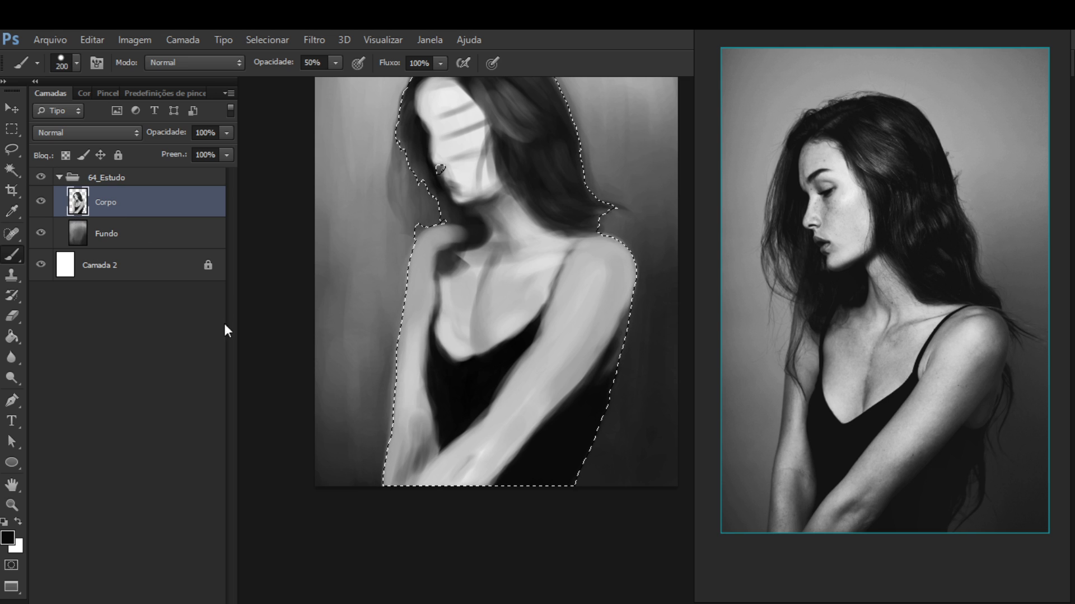
key(bracketright)
mouse_move(392, 350)
mouse_down()
mouse_move(371, 493)
mouse_move(383, 450)
mouse_move(376, 481)
mouse_up()
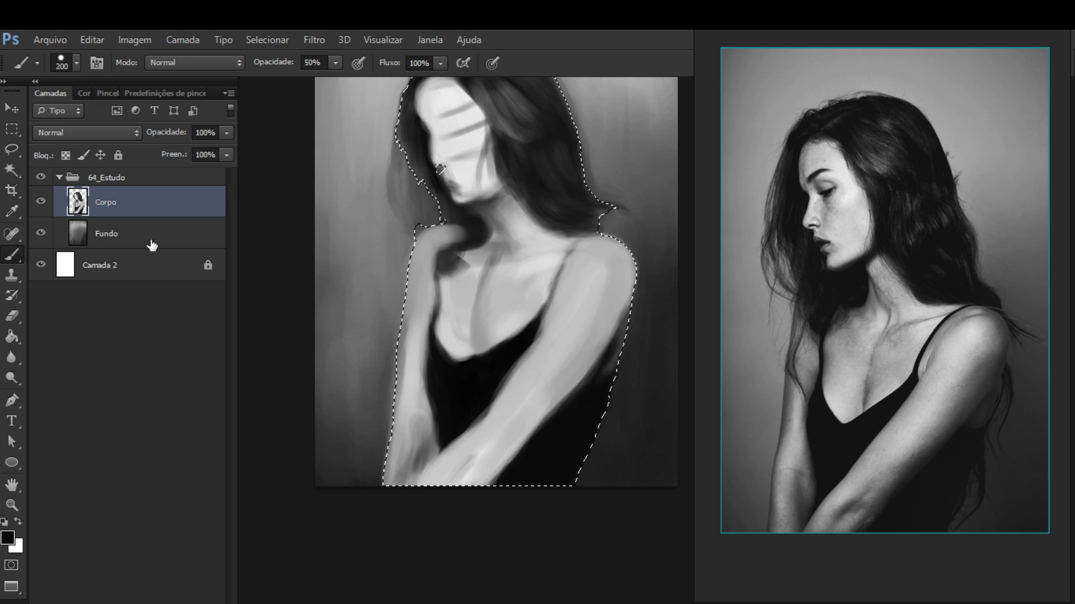
Switch to the Fundo layer, clear the selection, and lighten the background beside the far arm and hair using a 500 px brush at 50% opacity
click(123, 231)
key(ctrl+d)
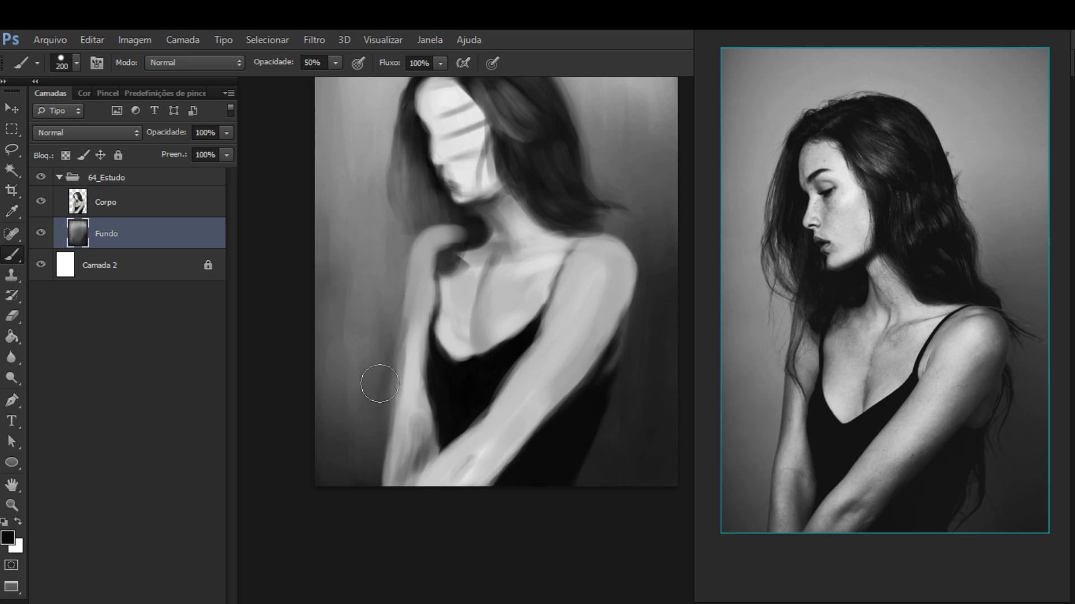
alt+click(368, 298)
key(bracketright)
key(bracketright)
key(bracketright)
key(bracketright)
alt+click(378, 123)
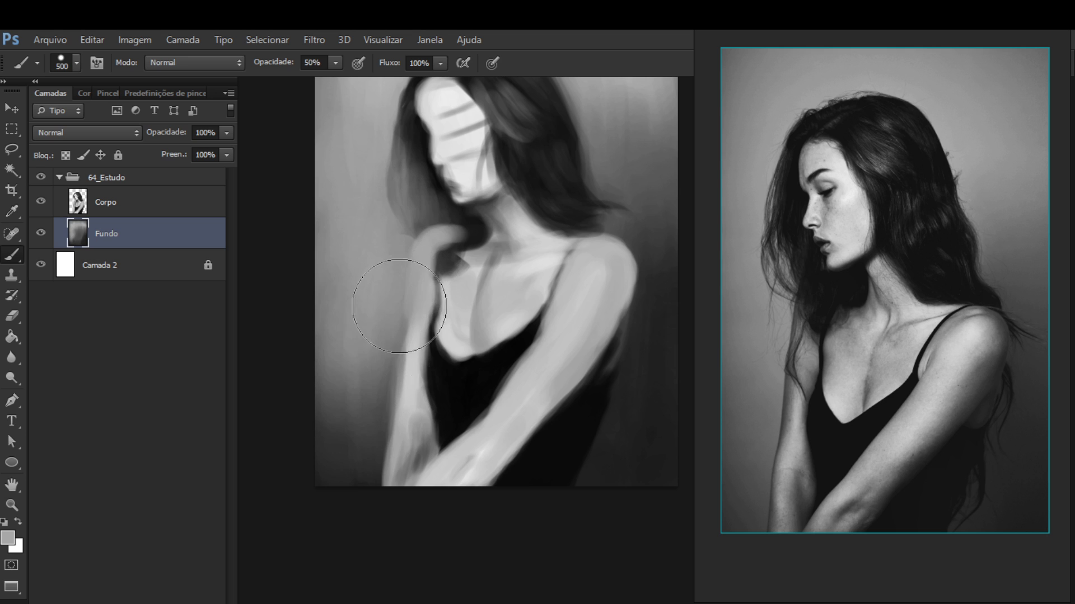
Blend the lower background beside the far forearm from mid to dark grey with sampled tones, using the 500 px brush at 50% opacity
alt+click(359, 437)
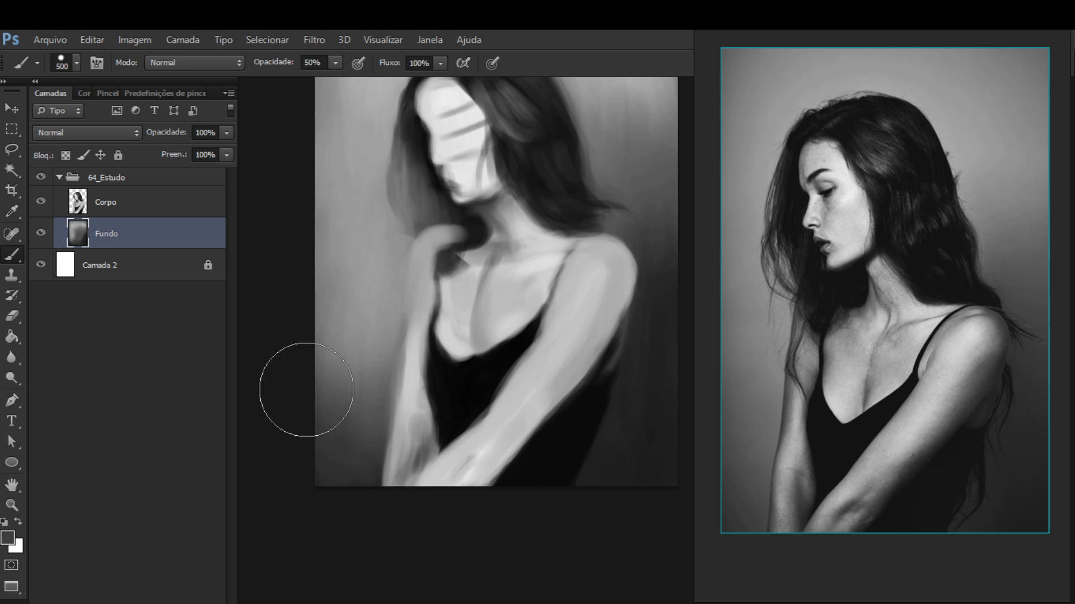
alt+click(368, 329)
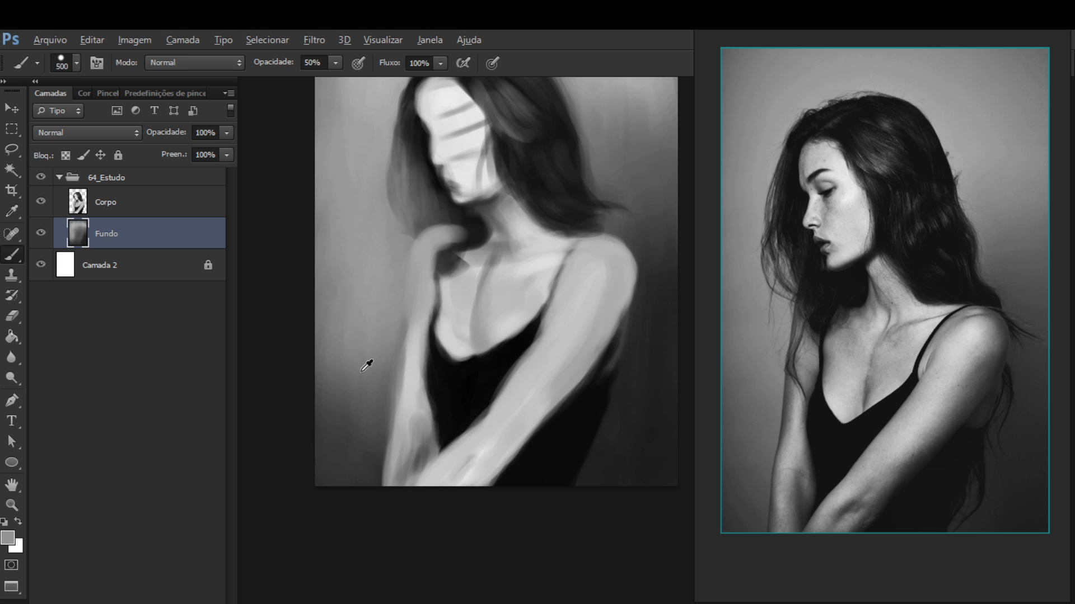
alt+click(356, 406)
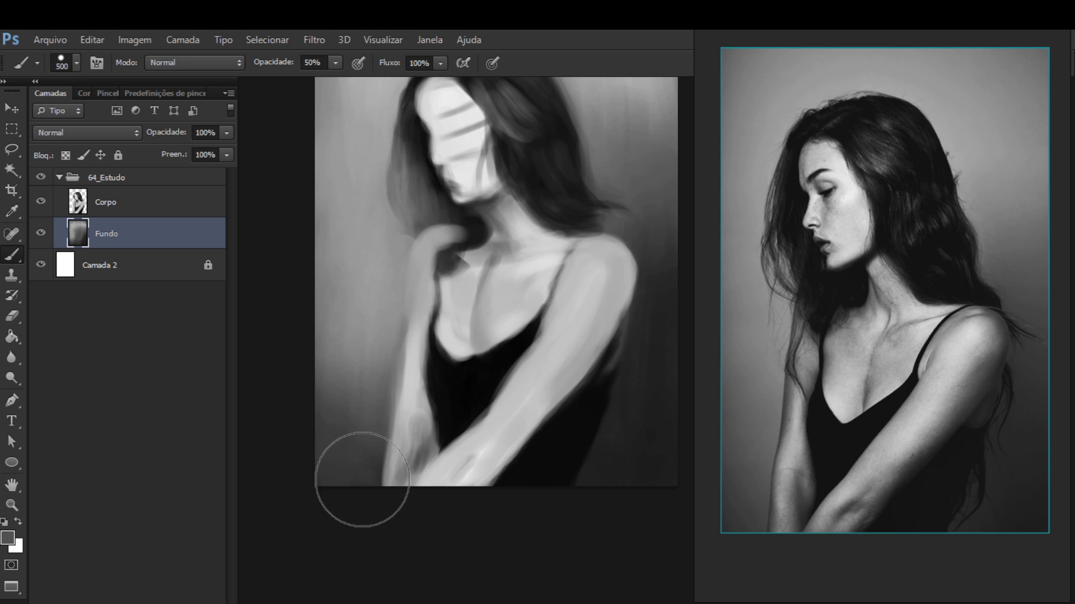
alt+click(343, 439)
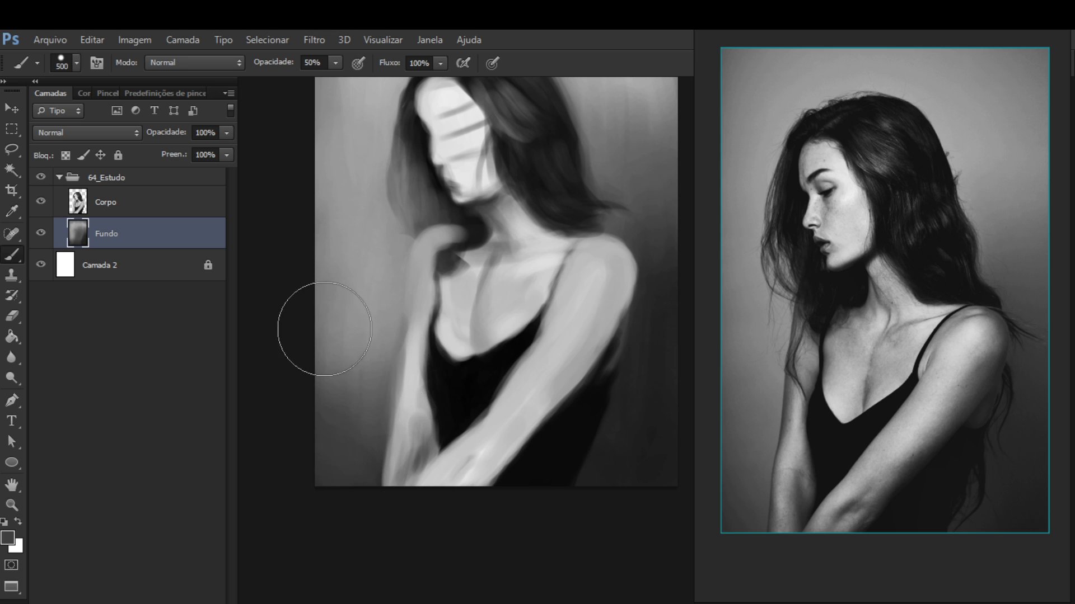
Darken and blend the background behind the near arm and shoulder with sampled dark greys, using the 500 px brush at 50% opacity
drag(568, 446, 511, 483)
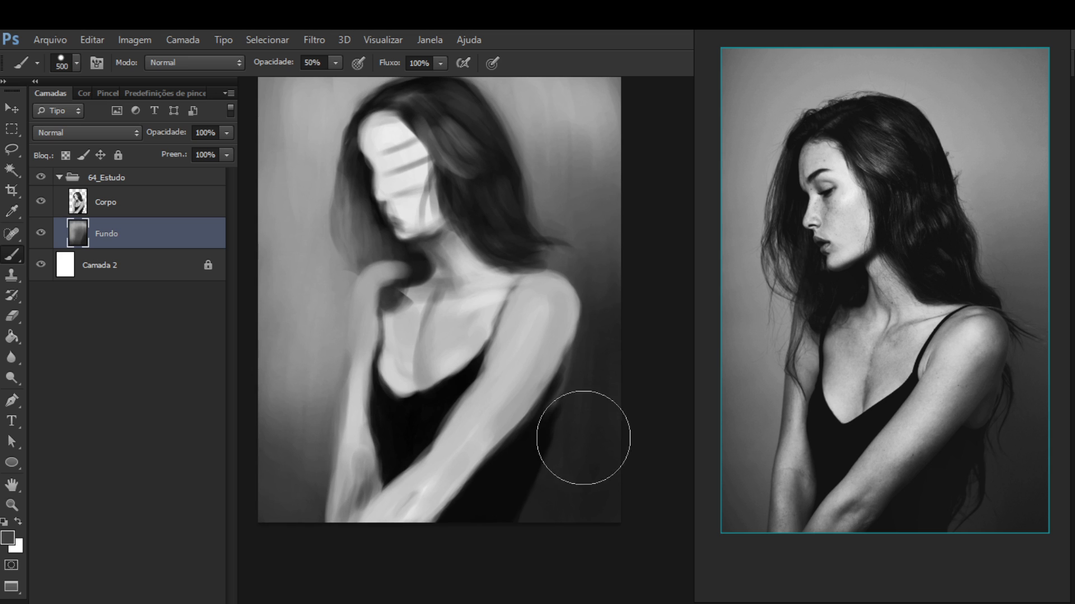
alt+click(601, 479)
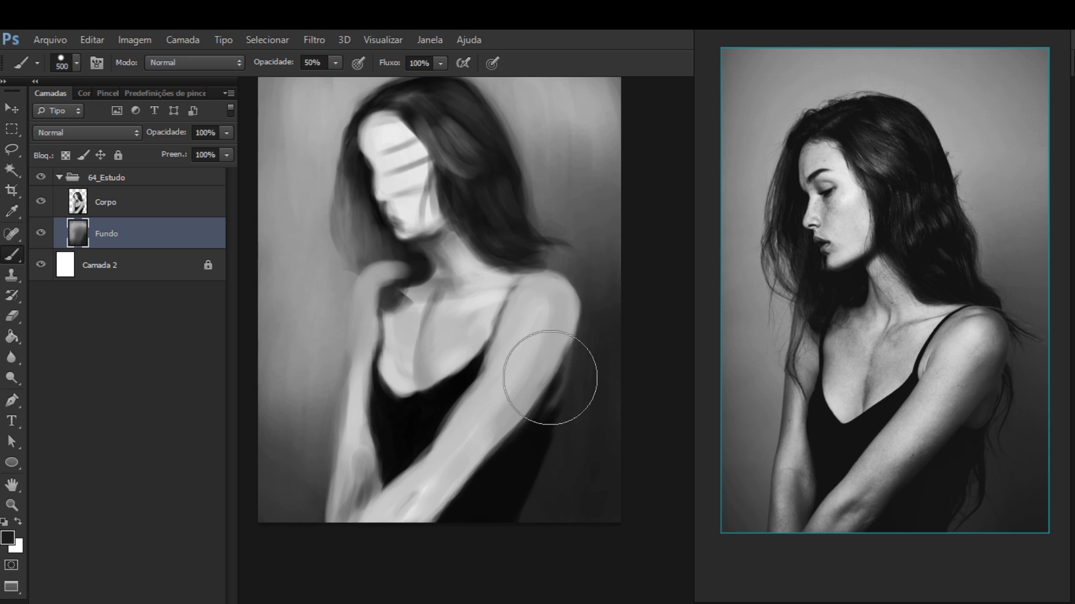
mouse_move(584, 429)
mouse_down()
mouse_move(597, 511)
mouse_move(578, 352)
mouse_move(595, 482)
mouse_move(569, 540)
mouse_up()
scroll(619, 336, up, 2)
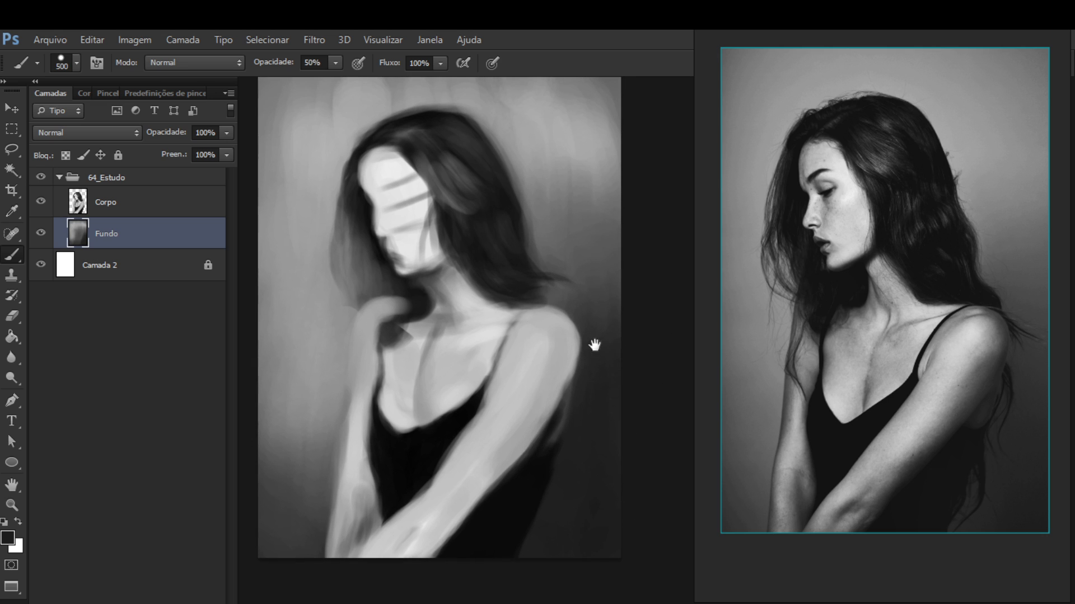
drag(596, 386, 592, 384)
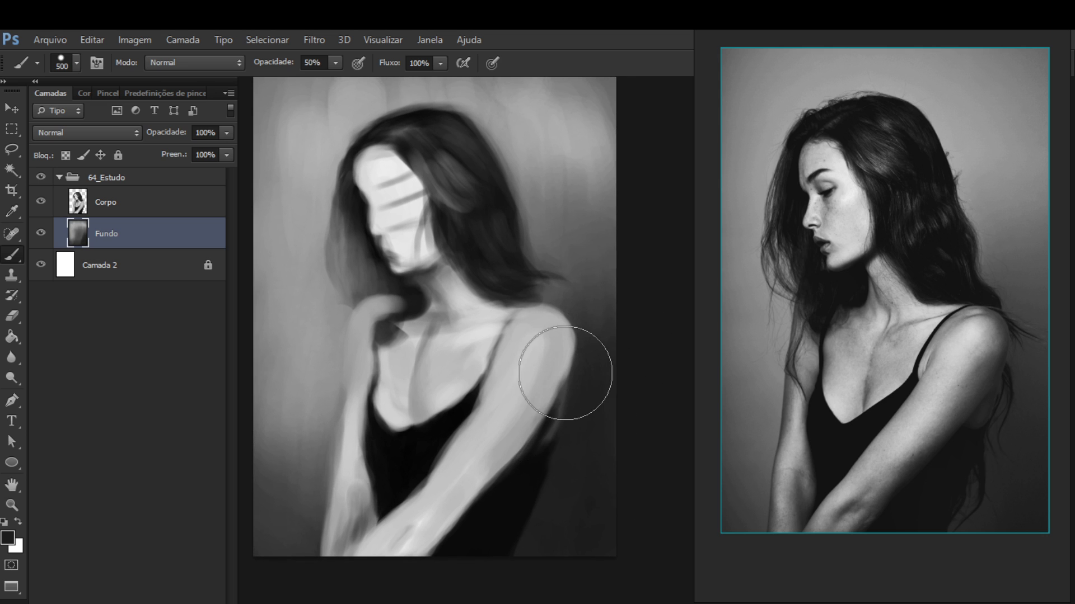
drag(593, 325, 581, 357)
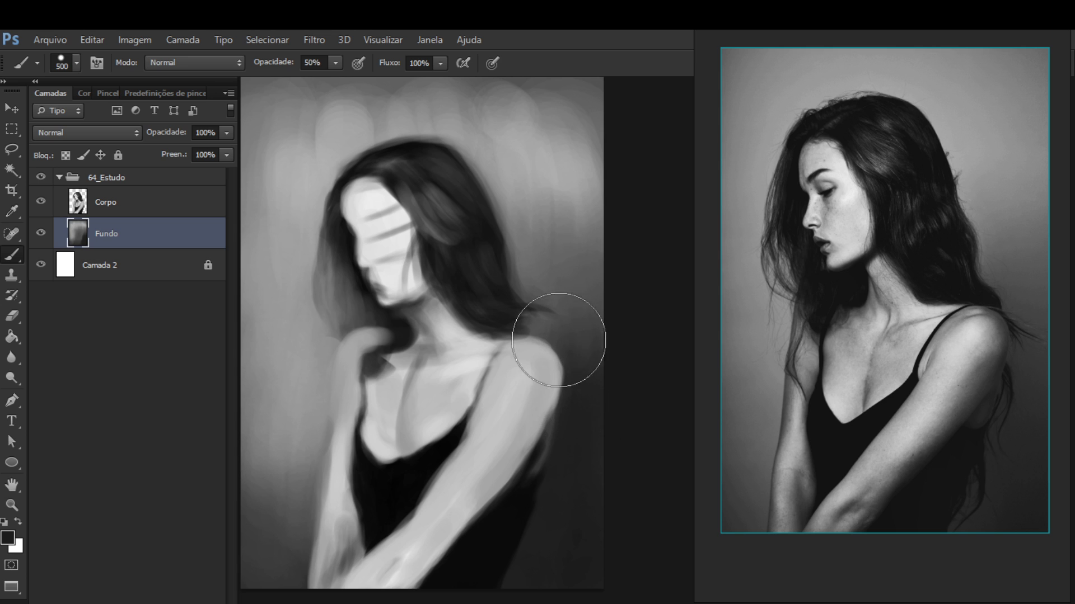
alt+click(577, 332)
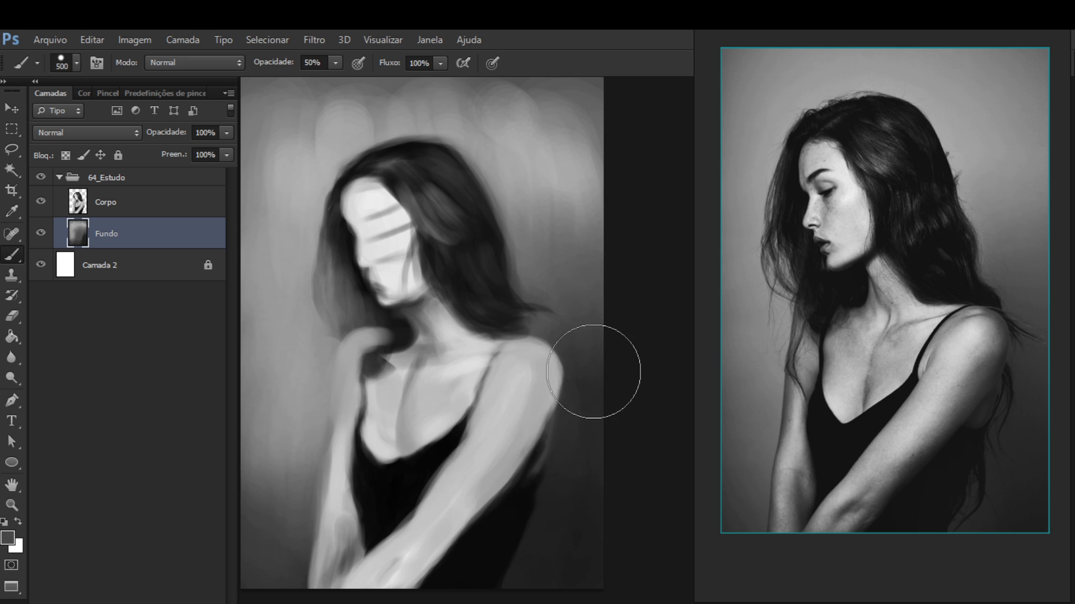
drag(619, 326, 564, 329)
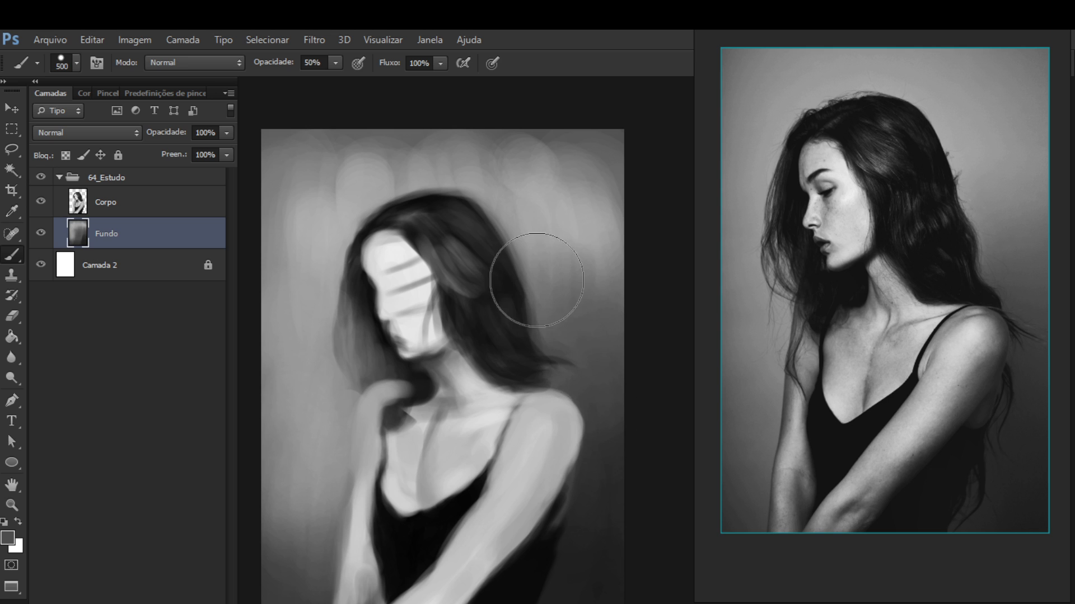
Even out the background on the face side, from the far shoulder up to the canvas top, with sampled light and dark greys
mouse_move(532, 276)
mouse_down()
mouse_move(563, 295)
mouse_move(564, 246)
mouse_up()
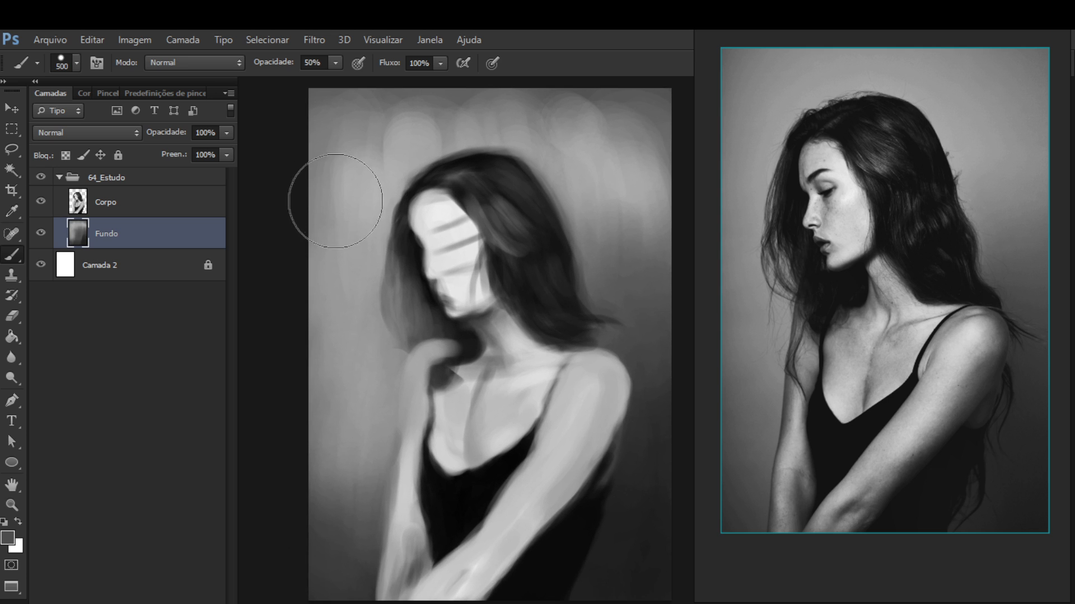
alt+click(353, 309)
alt+click(331, 402)
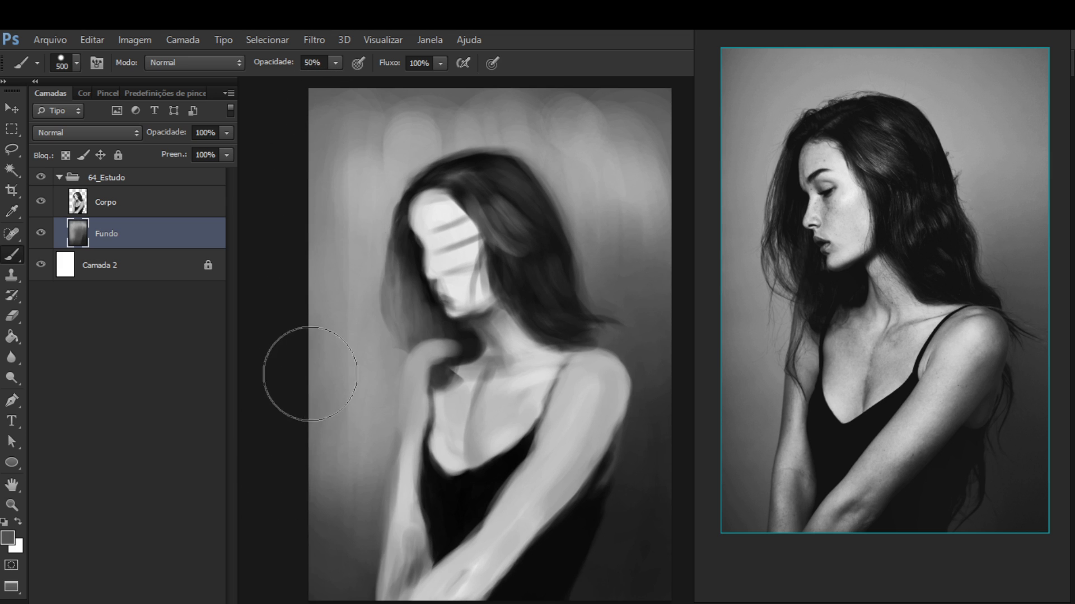
alt+click(370, 356)
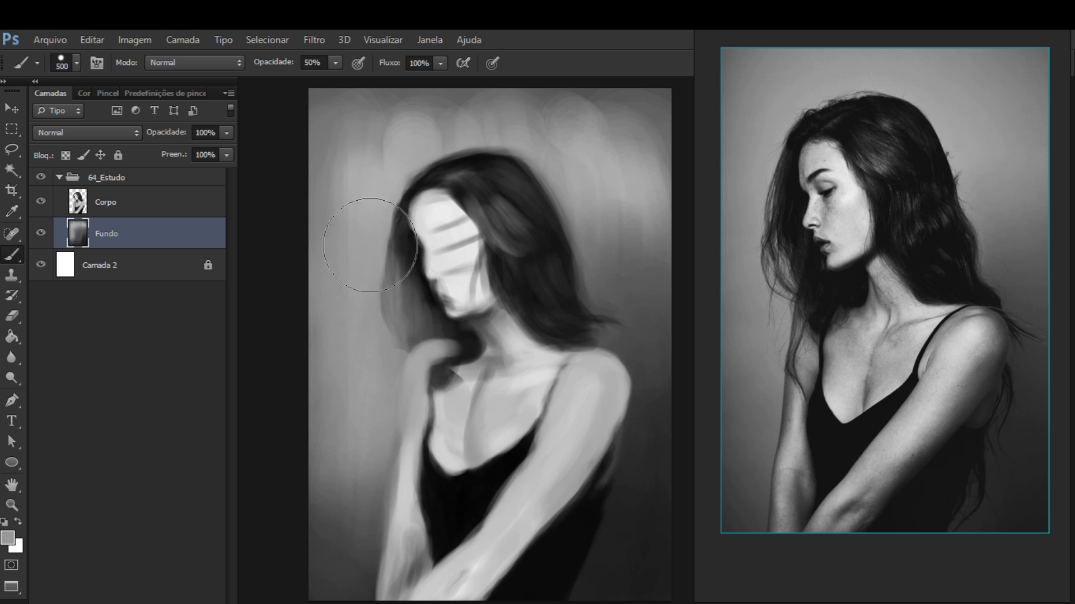
alt+click(359, 129)
Soften the streaks in the upper background in front of the face with sampled greys, using a 400 px brush at 50% opacity
key(bracketleft)
key(bracketleft)
key(bracketleft)
key(bracketleft)
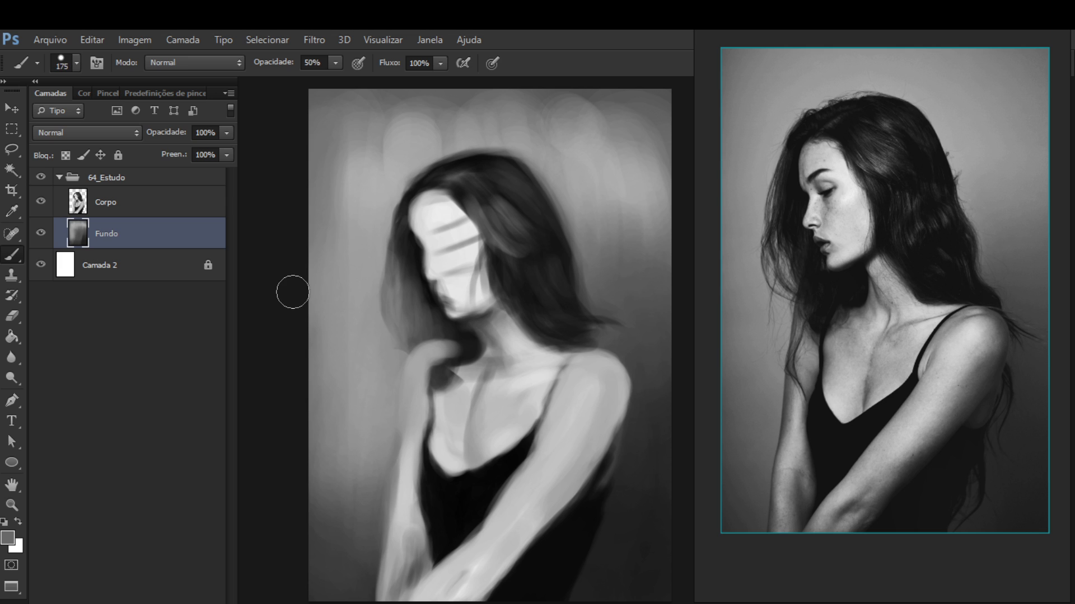
drag(320, 317, 389, 304)
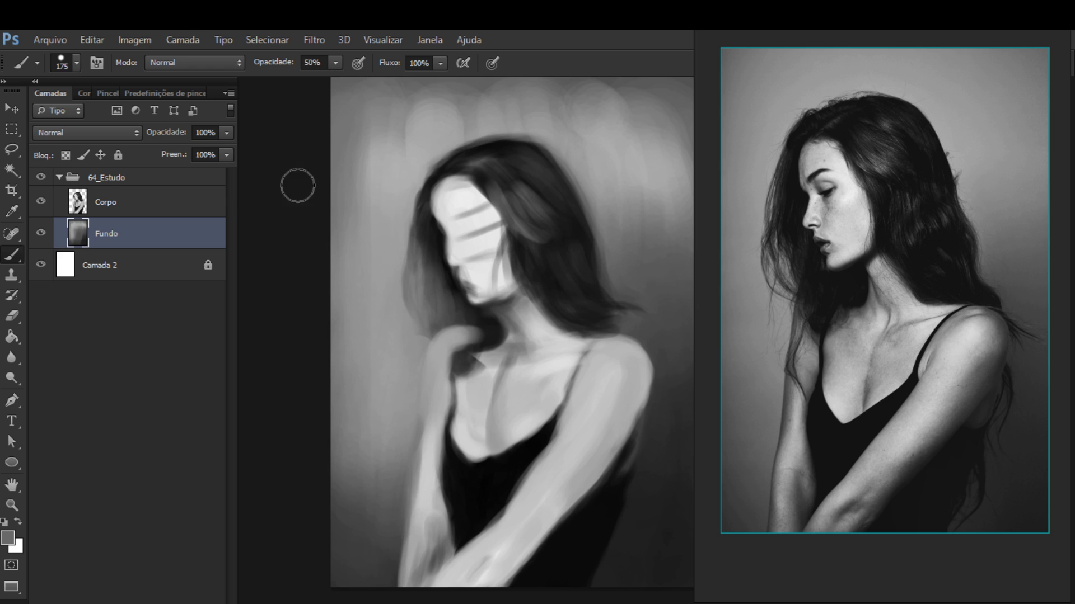
key(bracketright)
key(bracketright)
key(bracketright)
key(bracketright)
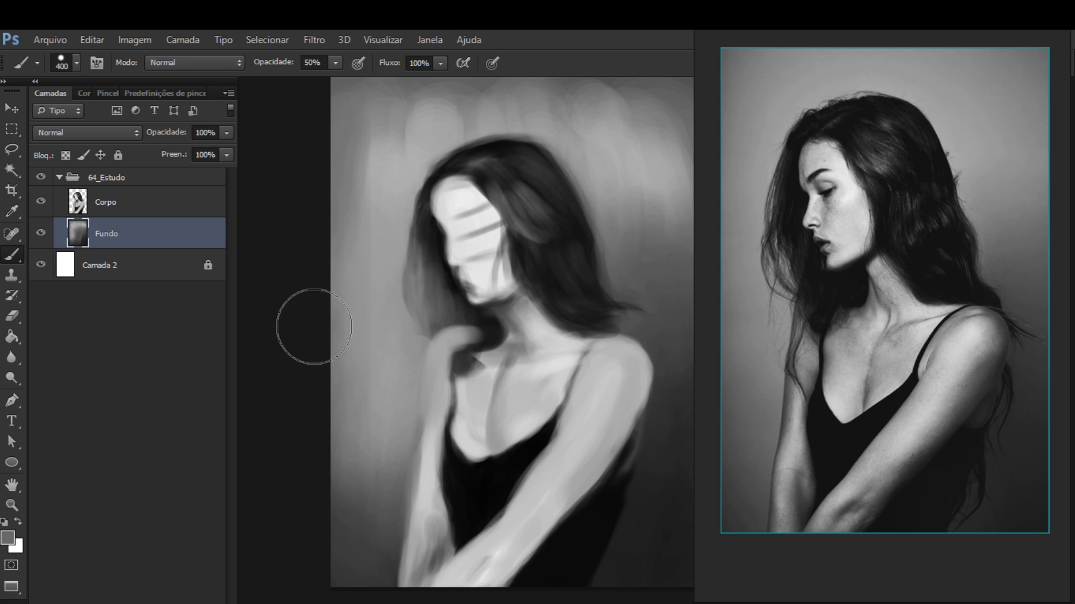
mouse_move(518, 278)
mouse_down()
mouse_move(455, 318)
mouse_move(494, 301)
mouse_up()
alt+click(354, 162)
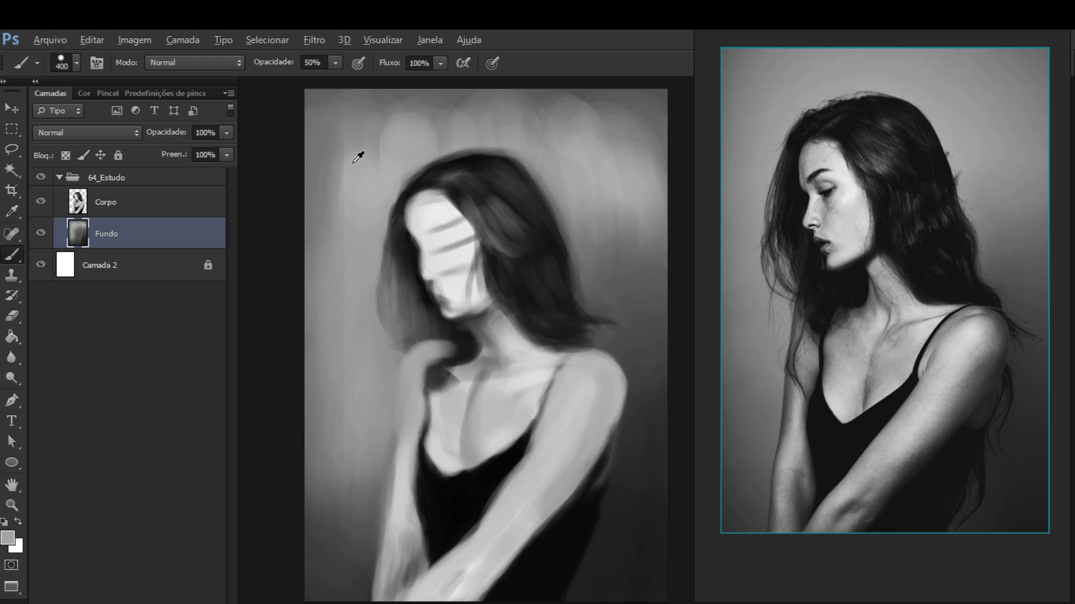
alt+click(350, 184)
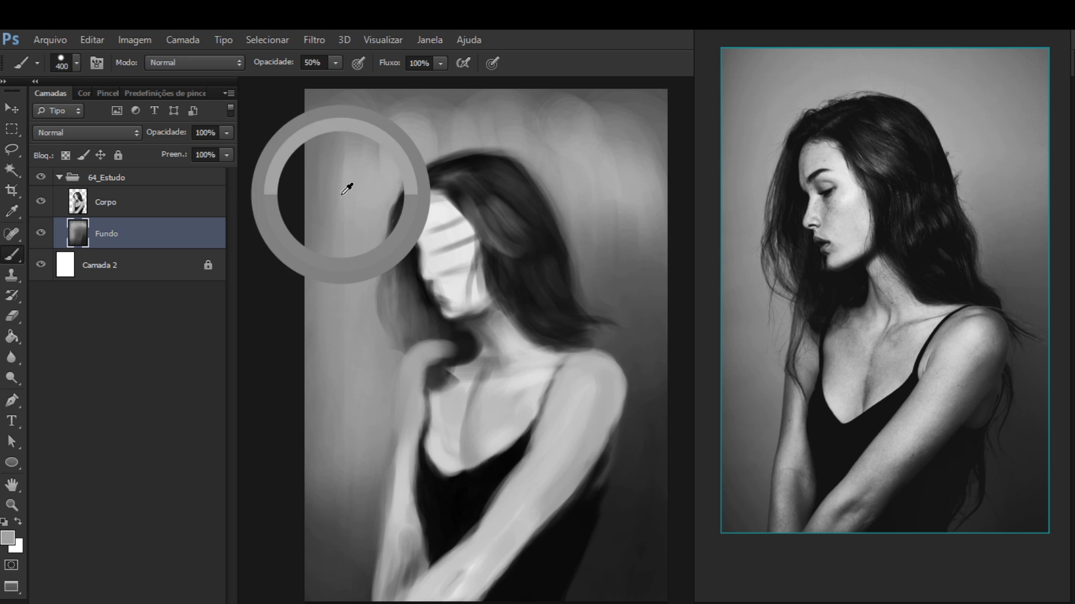
alt+click(324, 180)
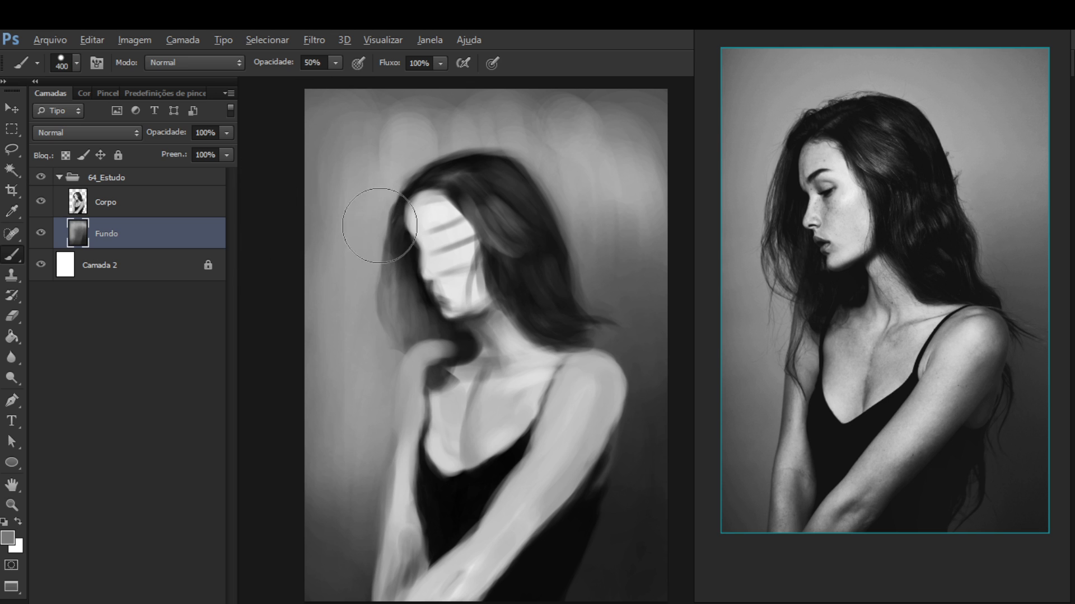
Blend the streaky background between the head and the canvas top with sampled light and dark greys, using the 400 px brush at 50% opacity
drag(476, 191, 487, 218)
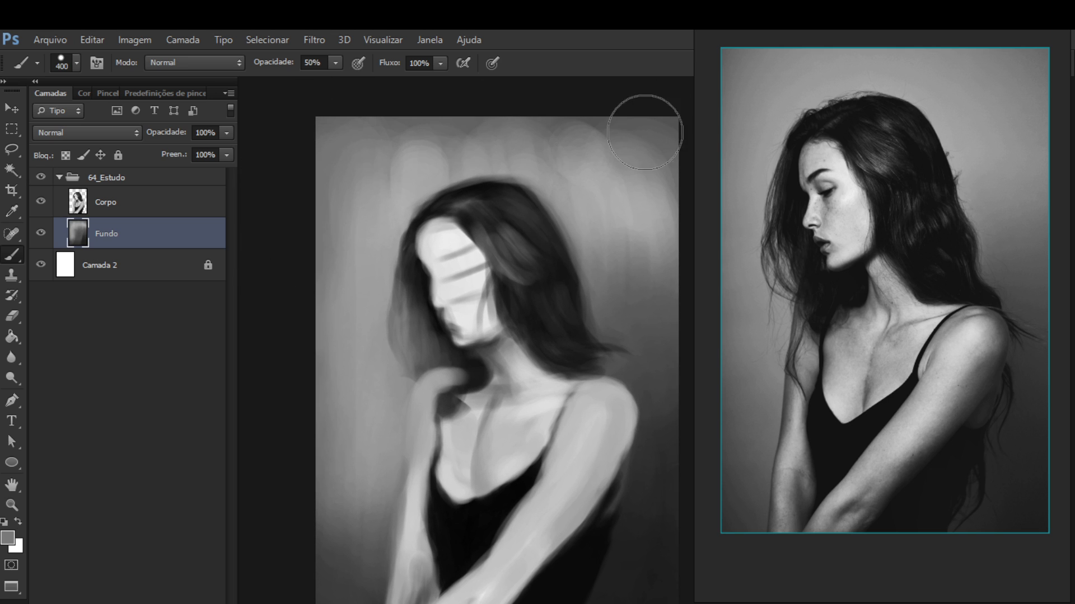
drag(549, 168, 528, 168)
alt+click(383, 187)
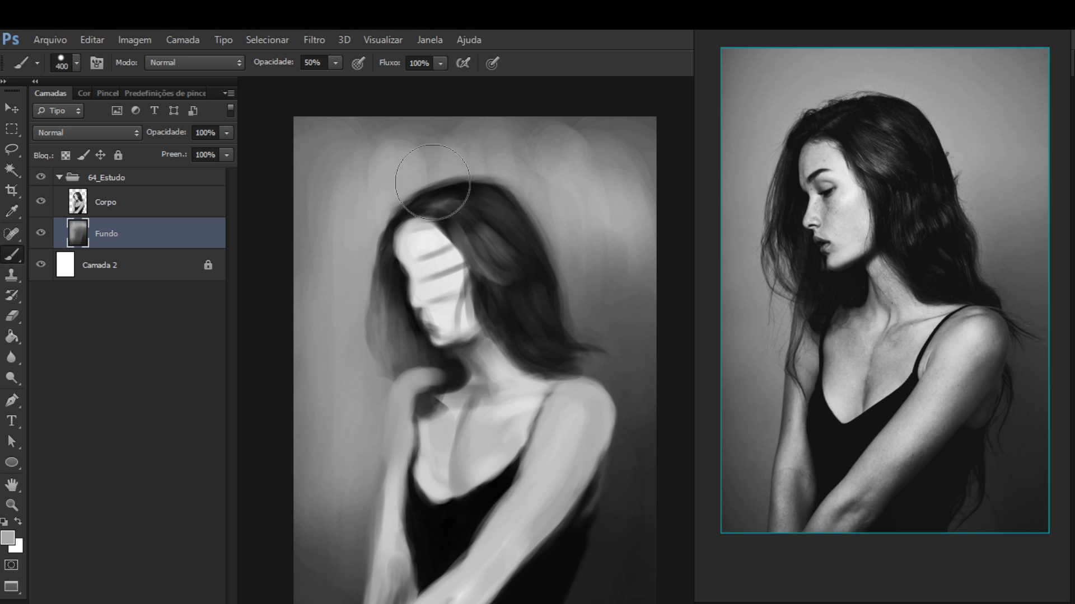
alt+click(446, 115)
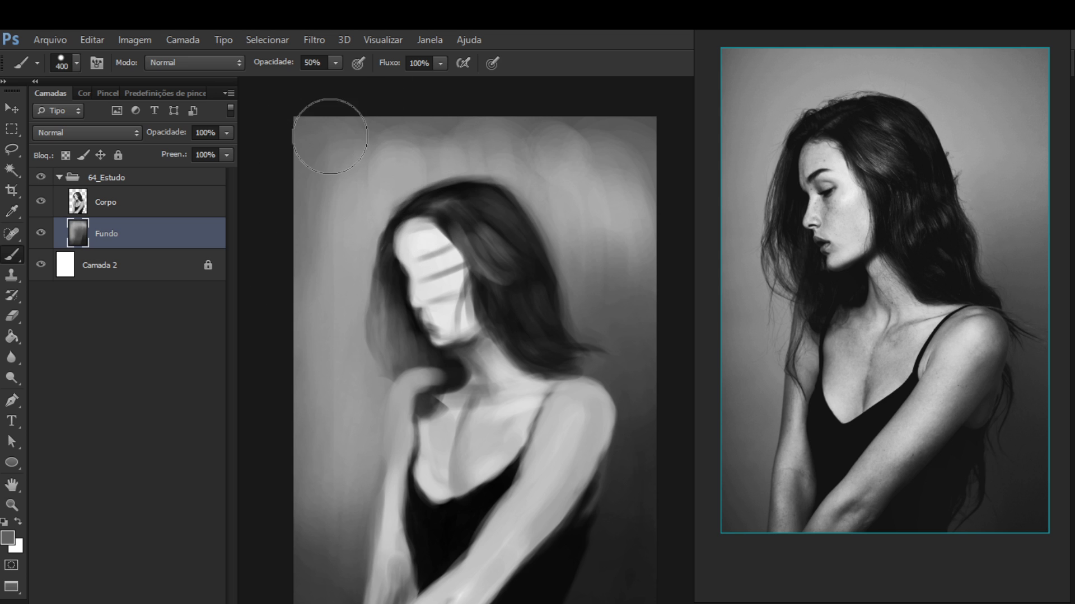
Smooth the background behind the back of the hair, from light grey near the crown to dark grey above the near shoulder
drag(502, 157, 465, 167)
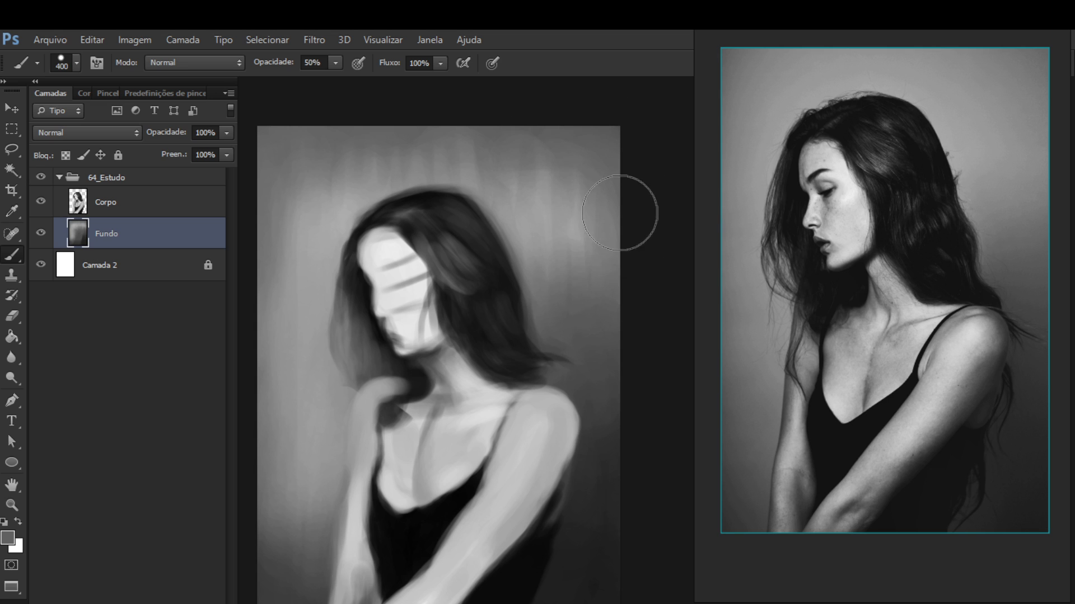
alt+click(531, 219)
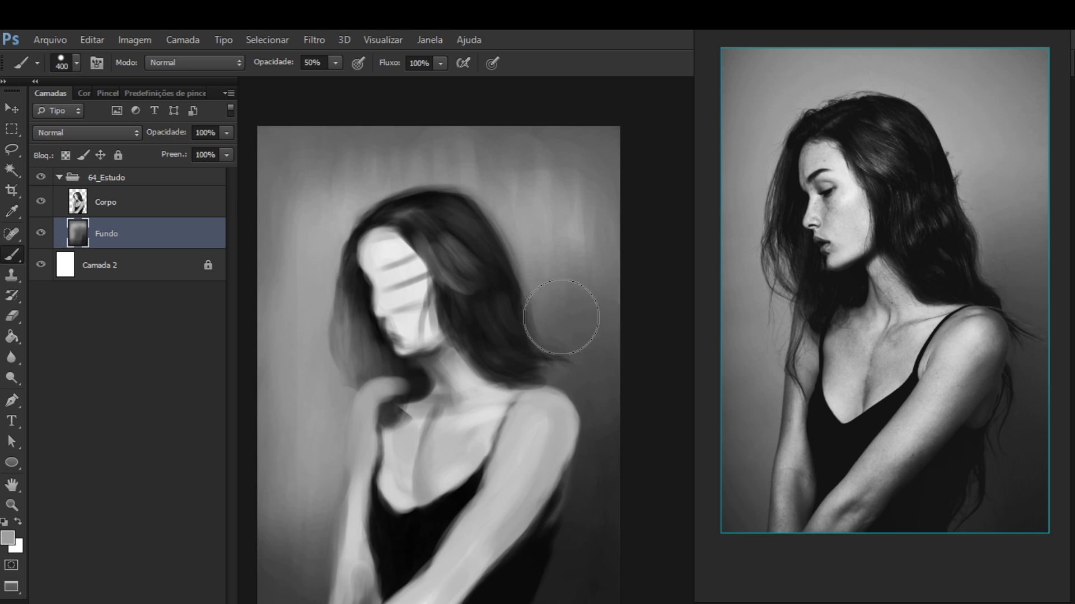
alt+click(618, 204)
alt+click(566, 314)
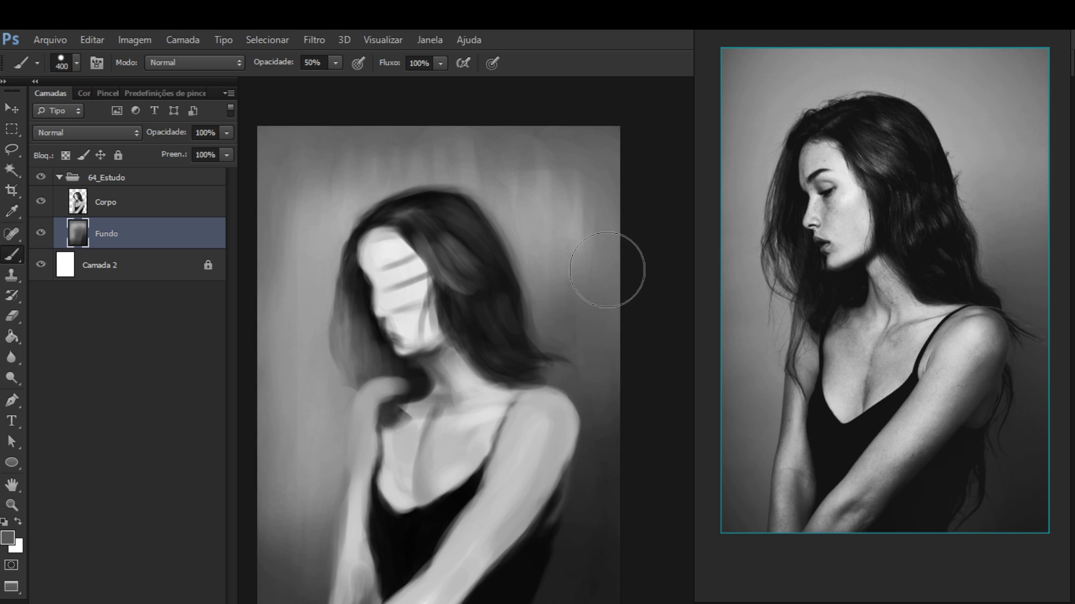
alt+click(588, 373)
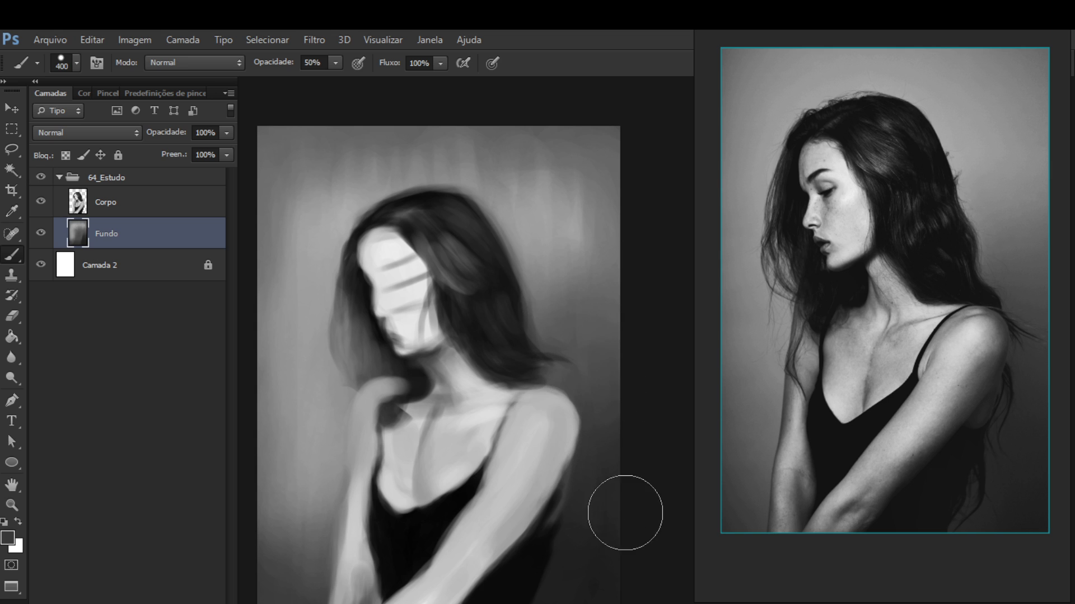
Blend the mid-to-dark grey transition in the background beside the far arm with sampled tones at 50% opacity
drag(600, 345, 646, 269)
alt+click(347, 431)
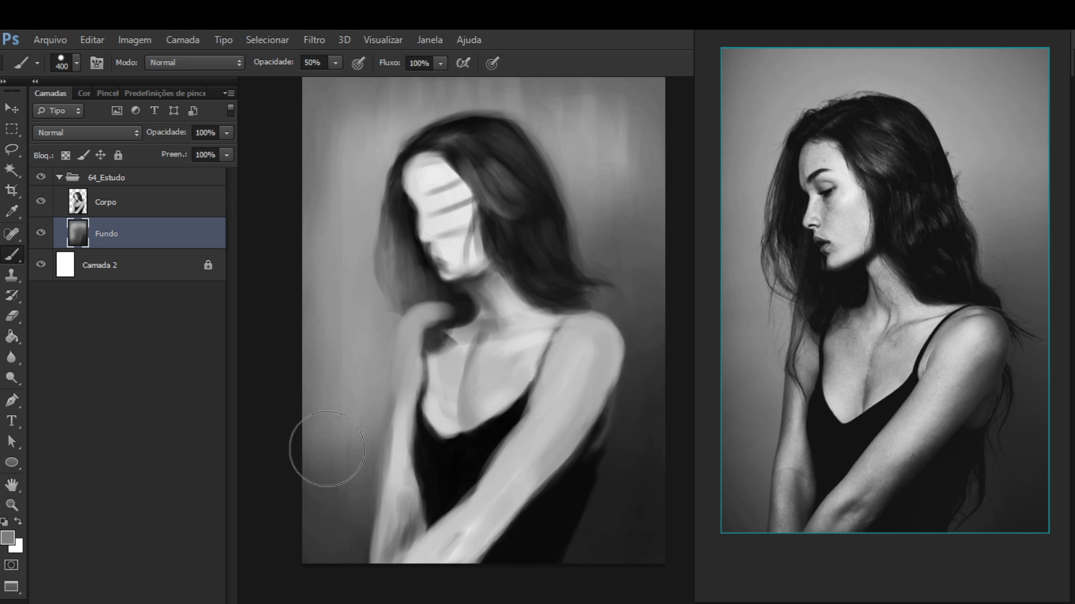
drag(516, 317, 526, 353)
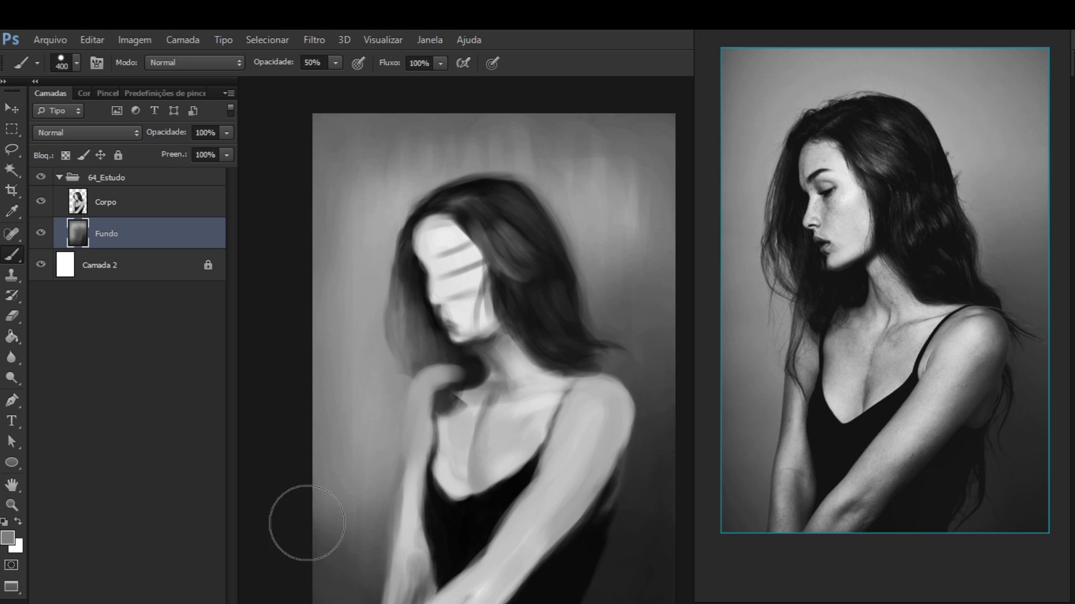
alt+click(316, 564)
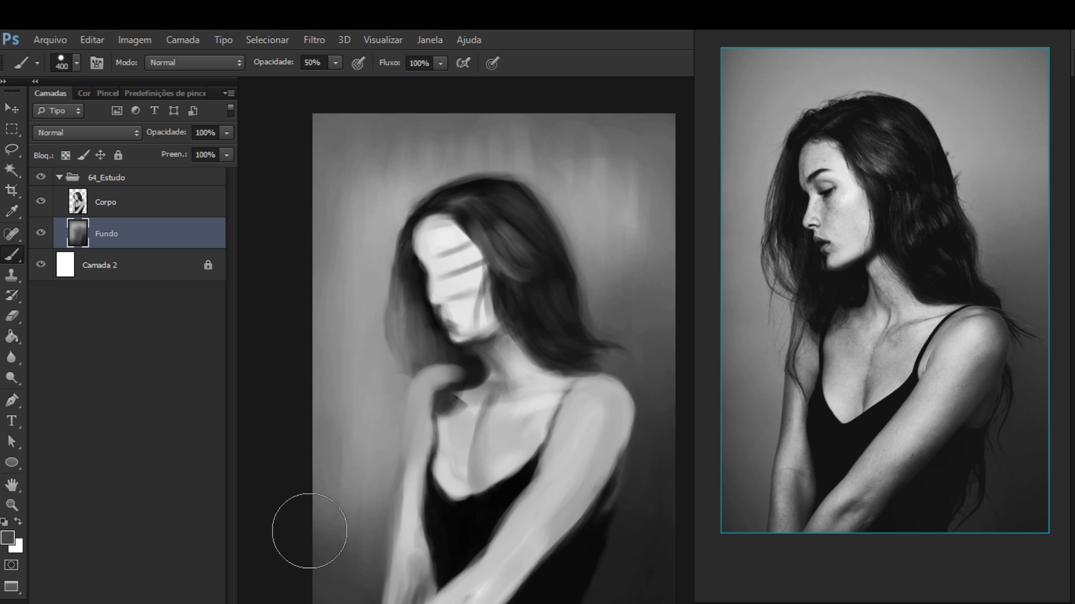
alt+click(353, 431)
alt+click(350, 554)
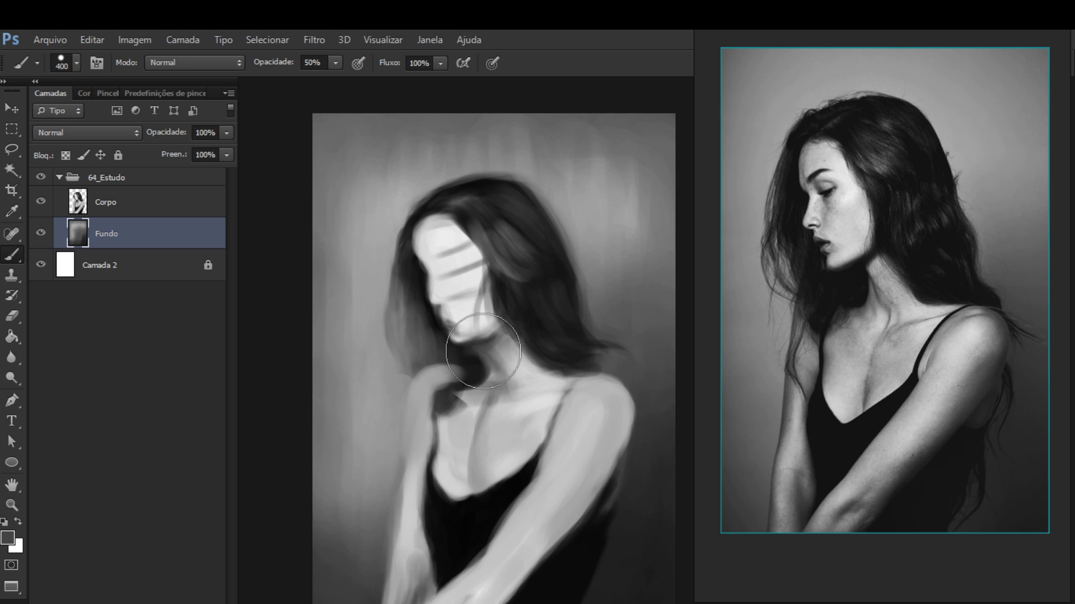
alt+click(374, 404)
Soften the face-side background down to the far forearm with sampled light and dark greys at 35% brush opacity
drag(439, 360, 568, 349)
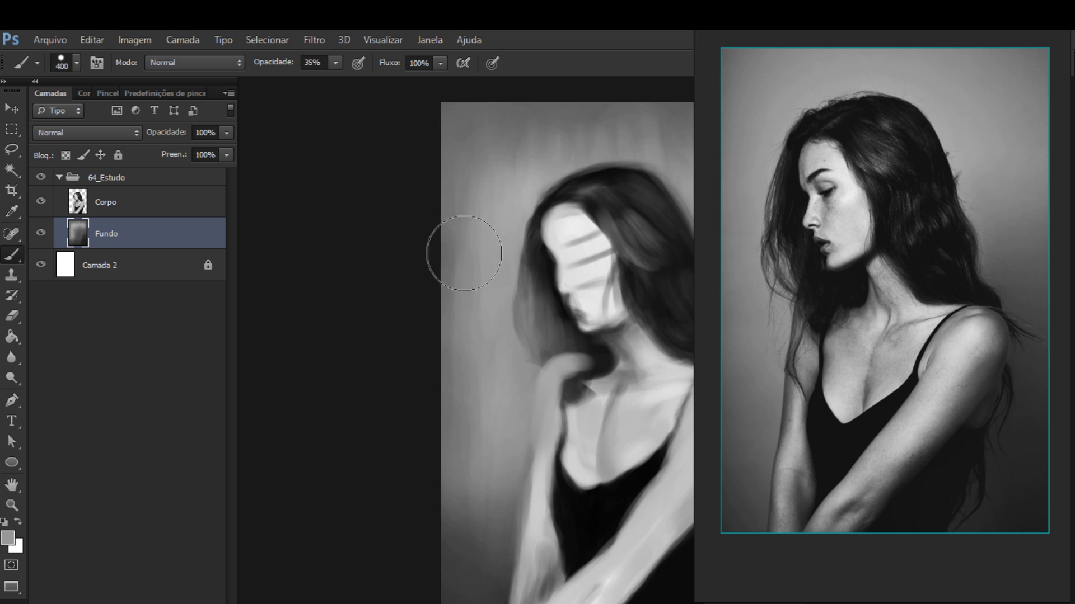
alt+click(455, 352)
alt+click(472, 586)
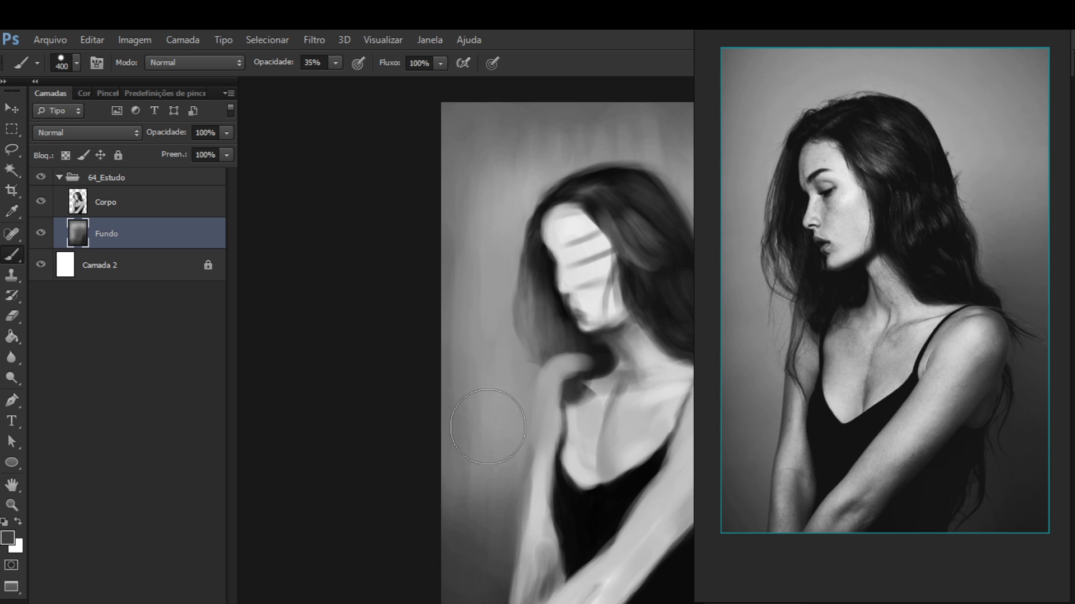
Restore the brush opacity to 50% and blend the upper corner on the face side with sampled dark and light greys
key(5)
drag(421, 345, 341, 353)
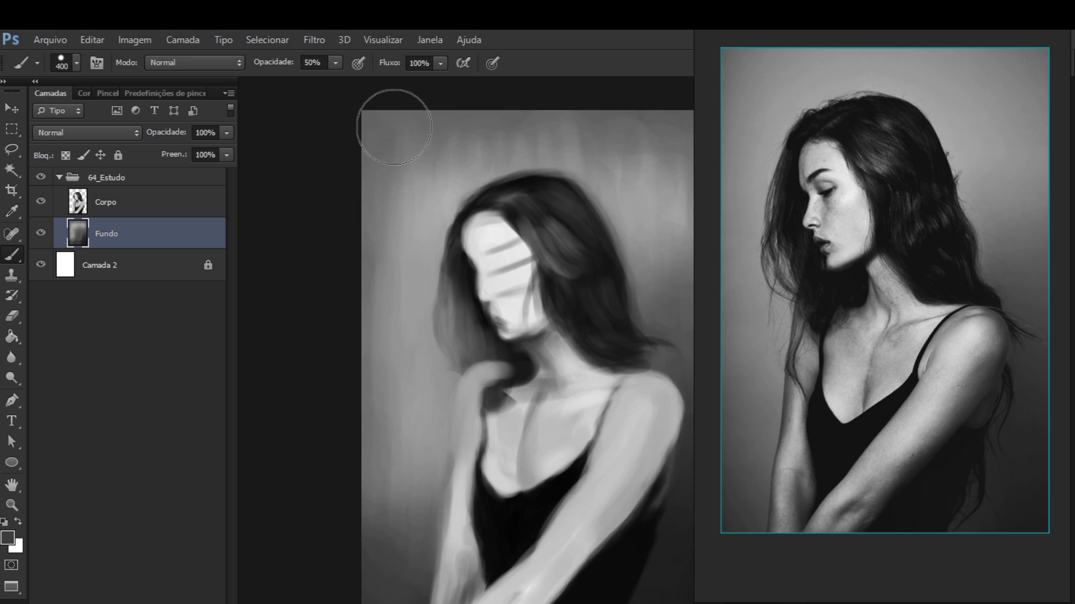
drag(465, 162, 456, 190)
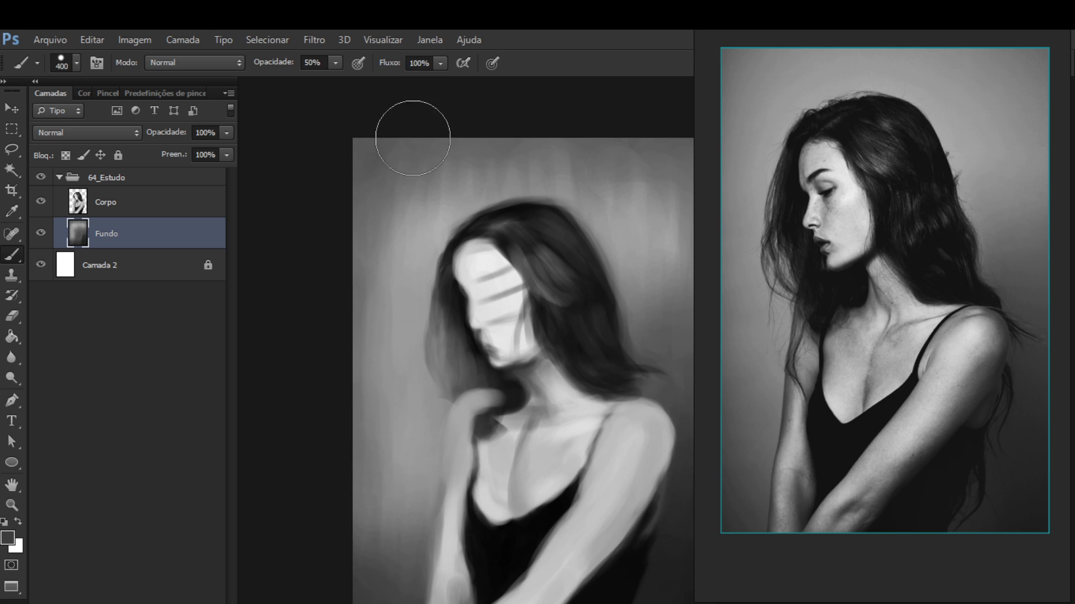
alt+click(453, 182)
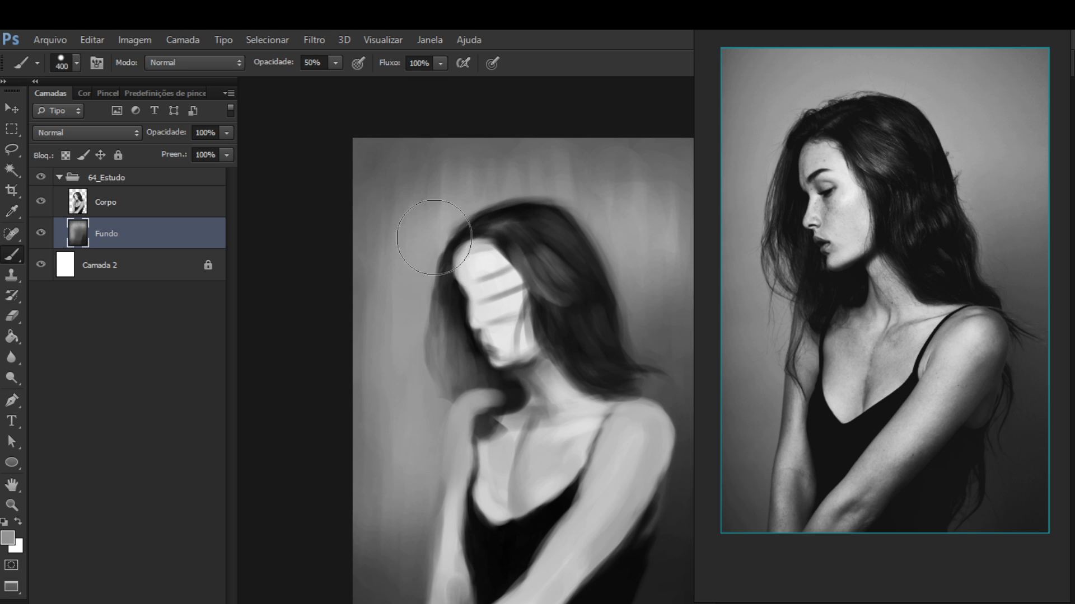
alt+click(377, 155)
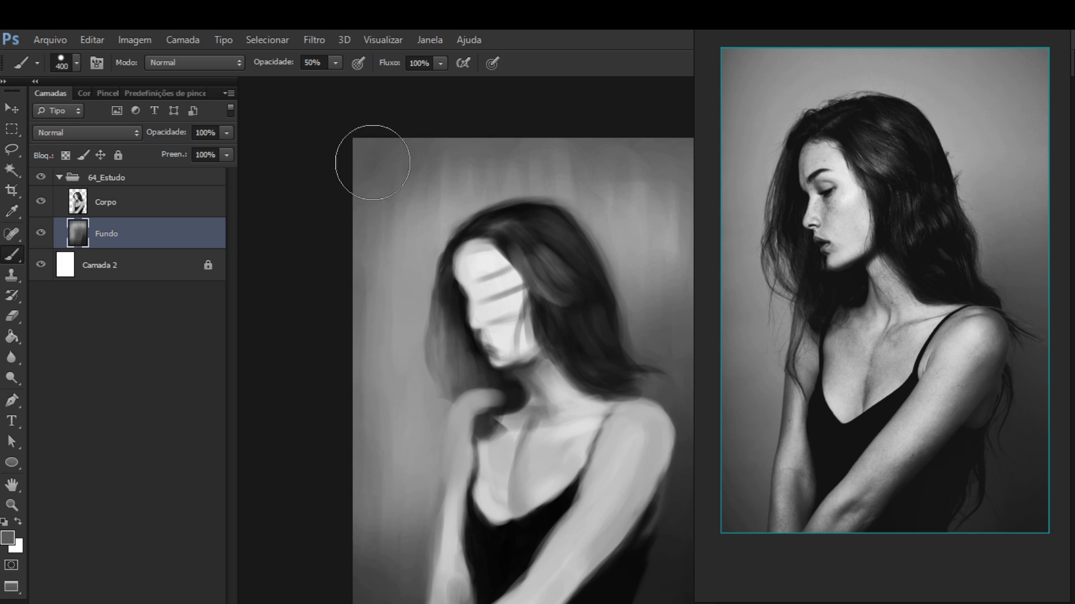
alt+click(394, 278)
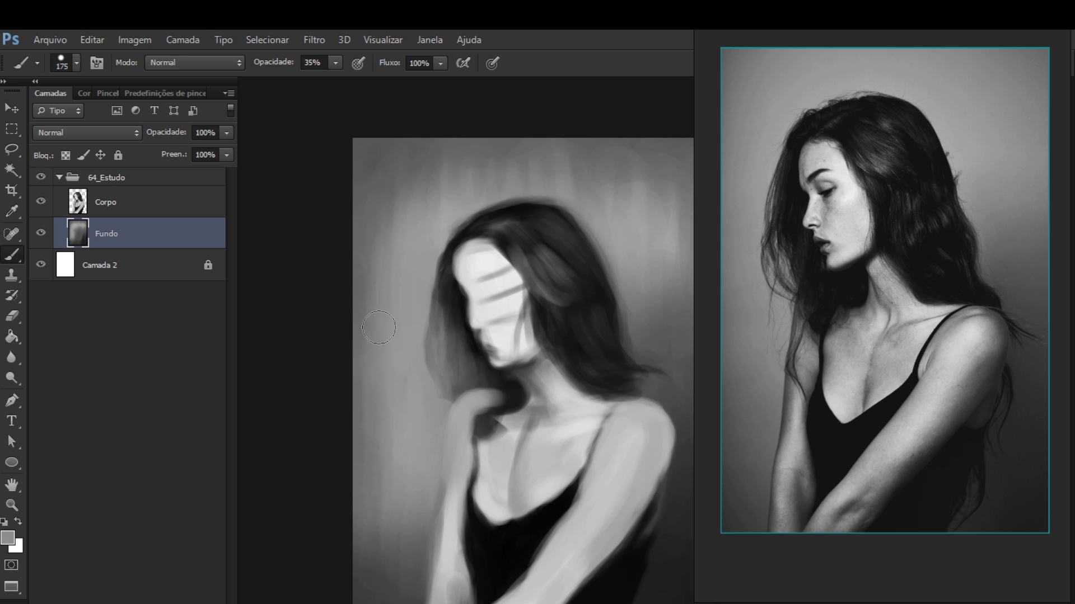
Even out the narrow streaks along the canvas edge in front of the face, using a 175 px brush at 35% opacity
alt+click(376, 294)
mouse_move(442, 326)
mouse_down()
mouse_move(411, 207)
mouse_move(372, 255)
mouse_up()
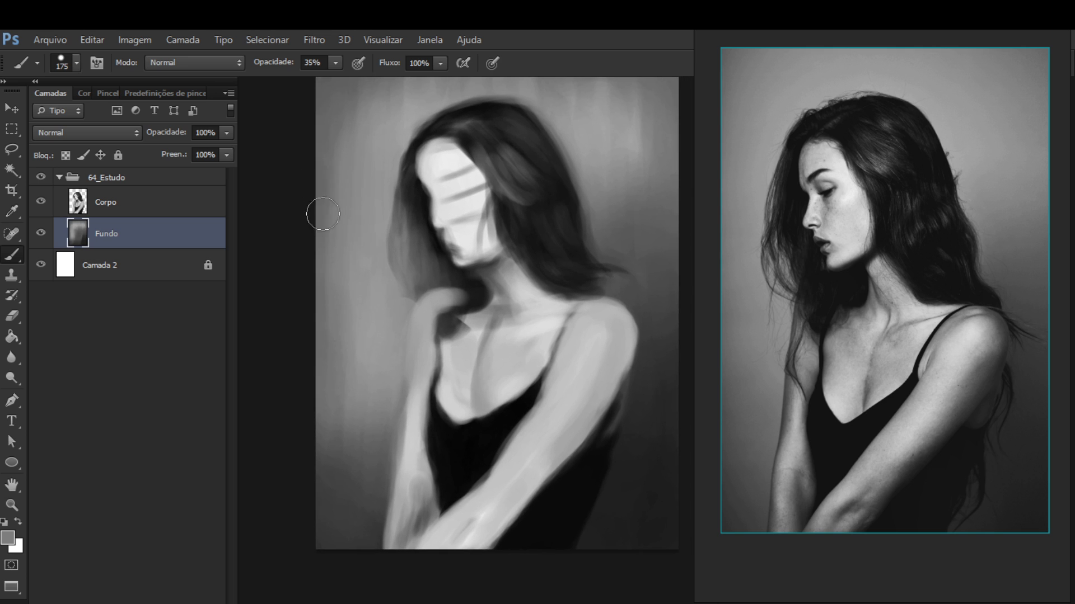
alt+click(322, 212)
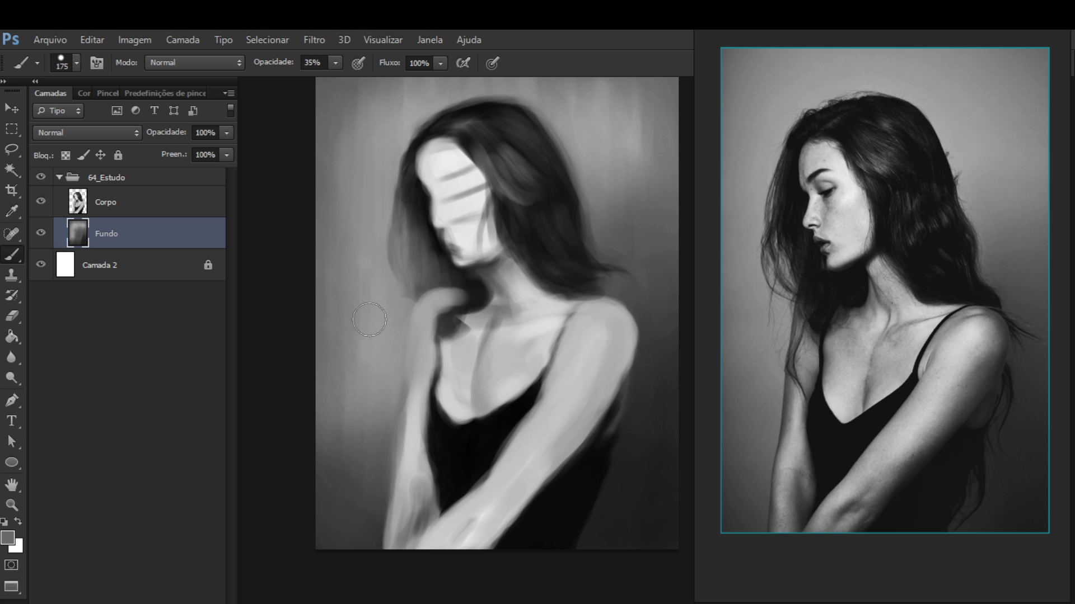
Smooth the lower background beside the far forearm with sampled mid and dark greys, using a 400 px brush at 50% opacity
drag(460, 300, 445, 343)
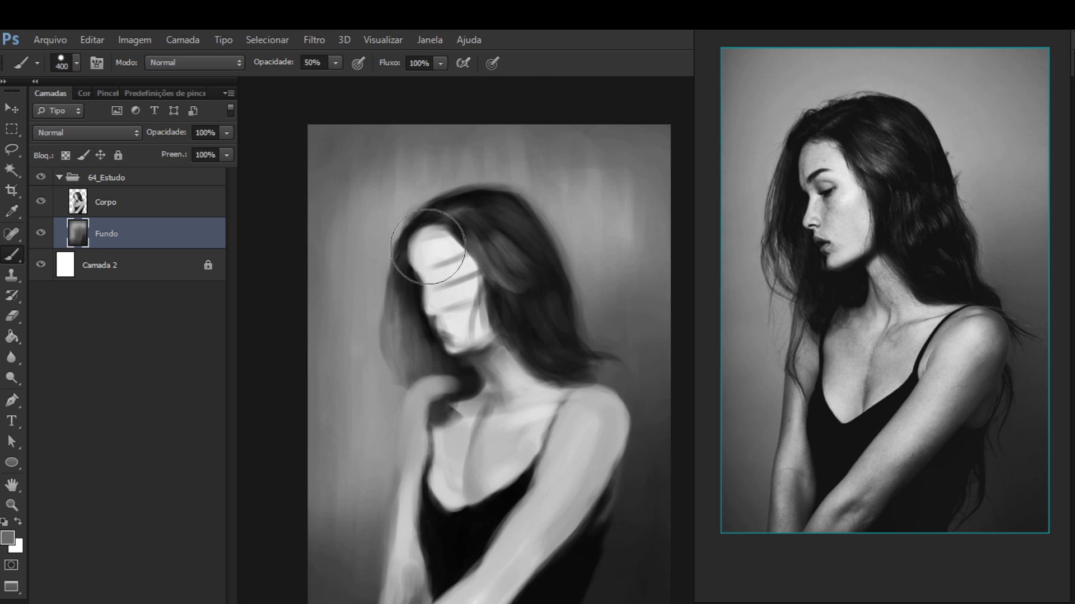
alt+click(352, 507)
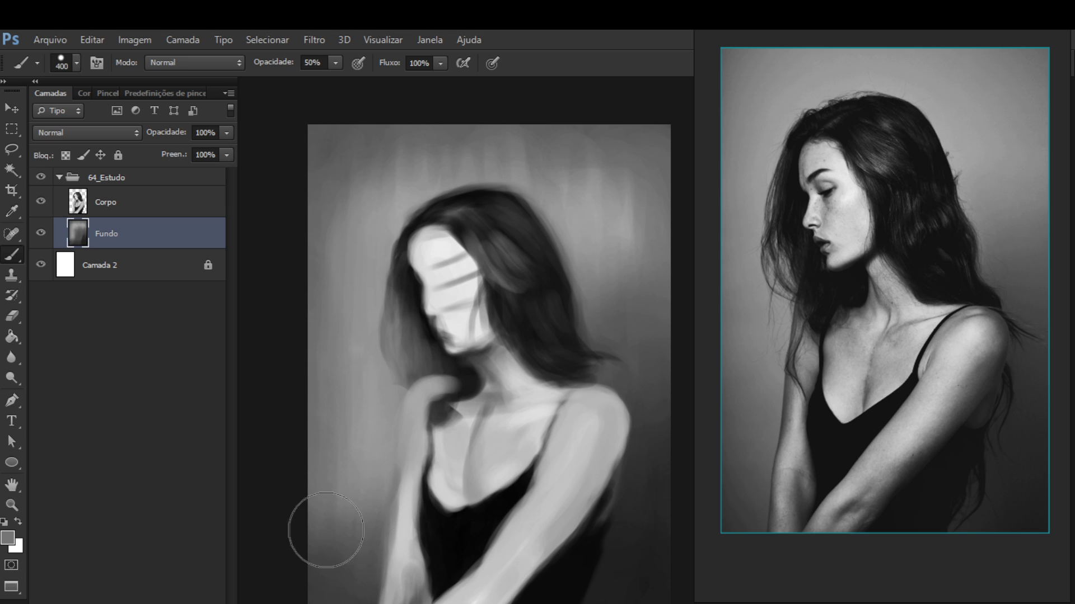
alt+click(345, 538)
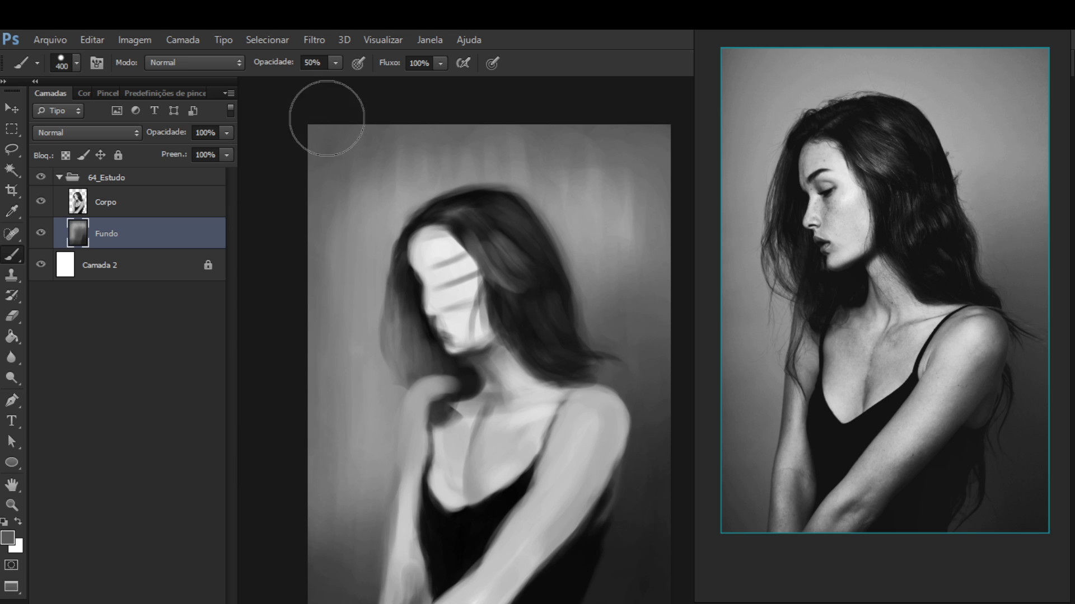
Blend a light grey sampled beside the forehead into the upper background around the head at 50% brush opacity
drag(585, 204, 565, 220)
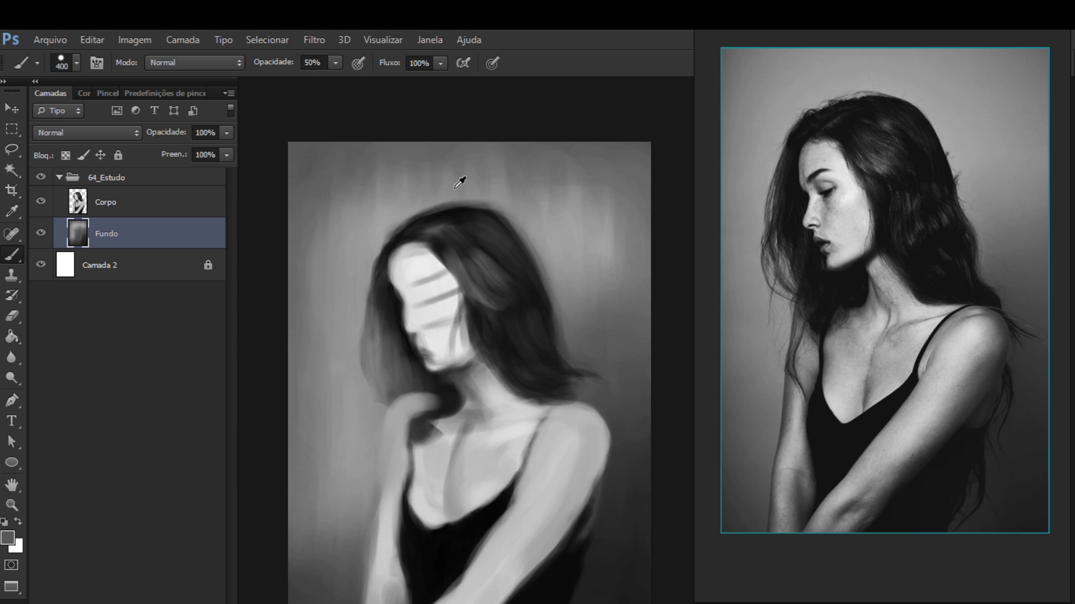
alt+click(371, 240)
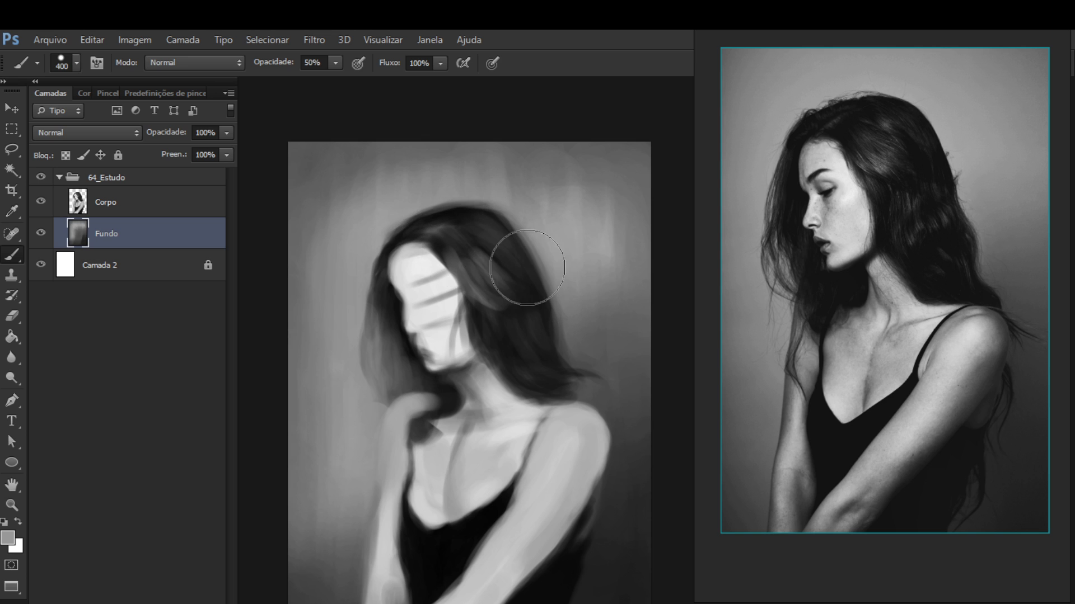
drag(527, 267, 494, 234)
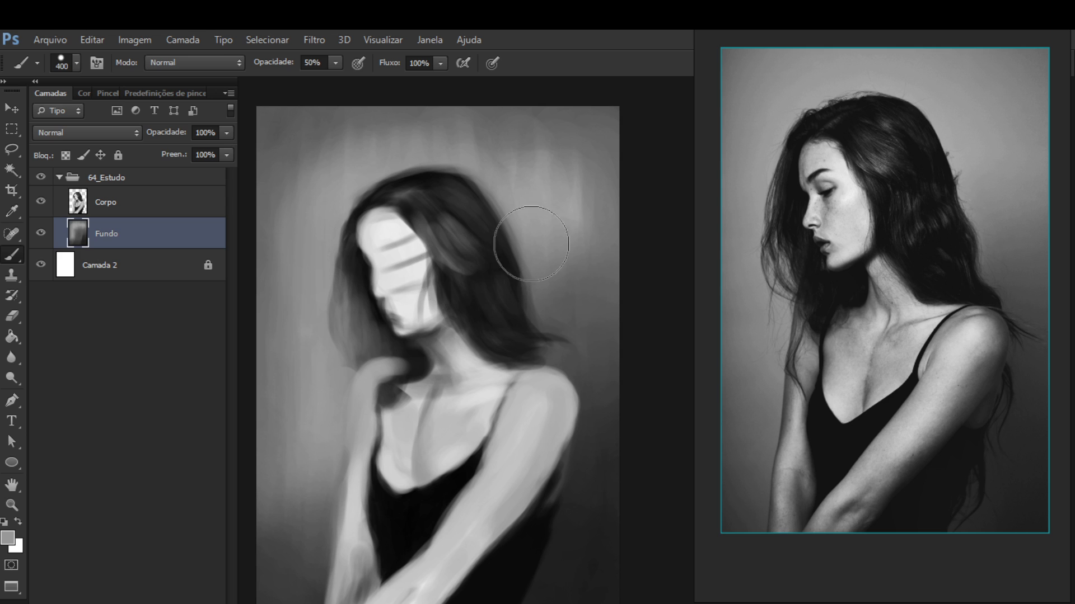
drag(457, 268, 464, 269)
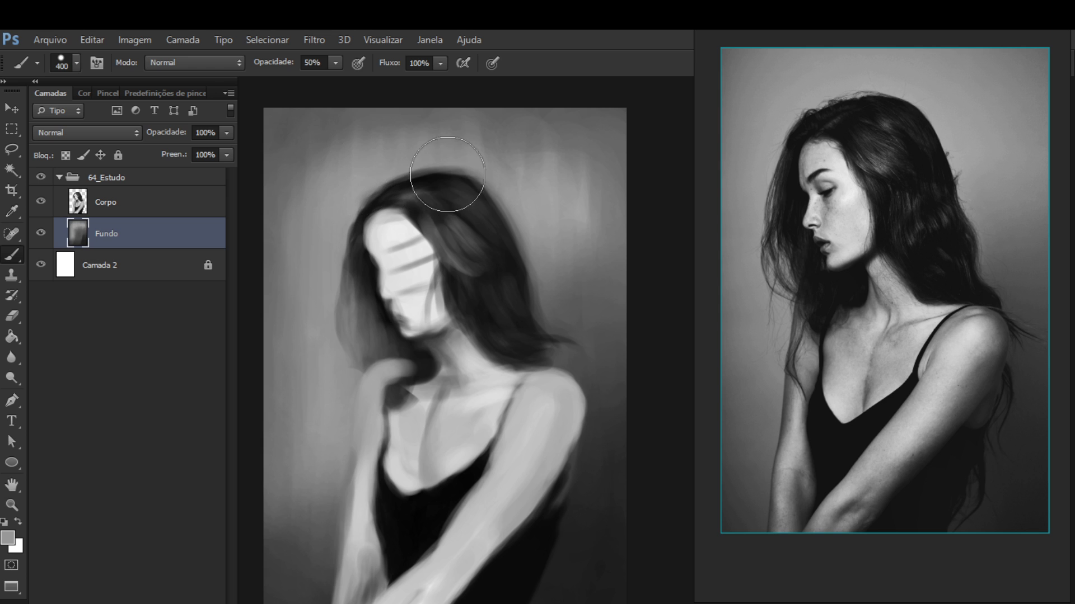
drag(476, 203, 497, 176)
drag(442, 147, 479, 146)
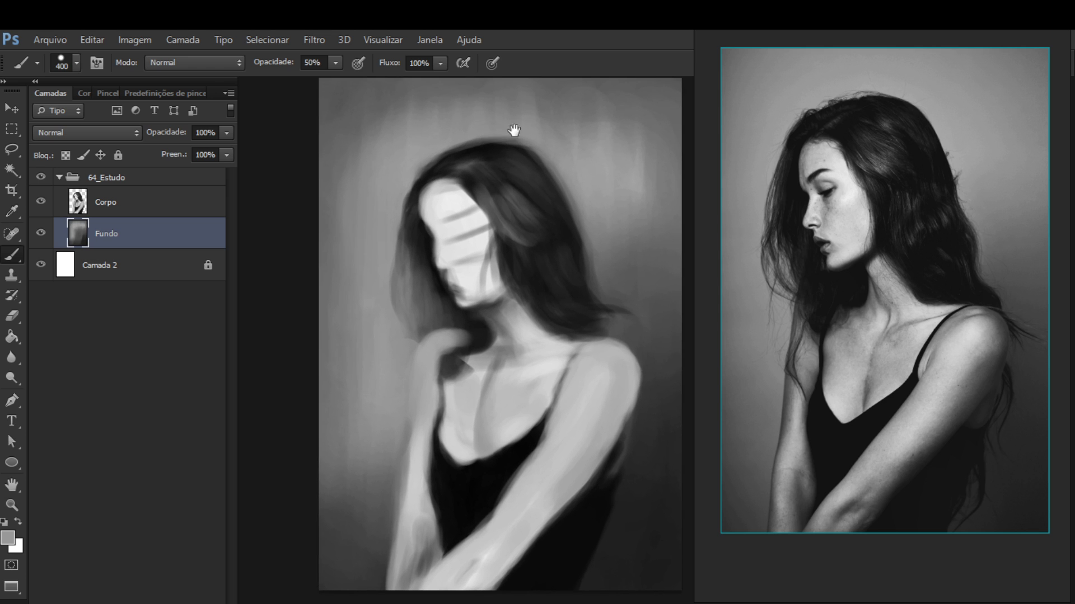
drag(550, 203, 532, 187)
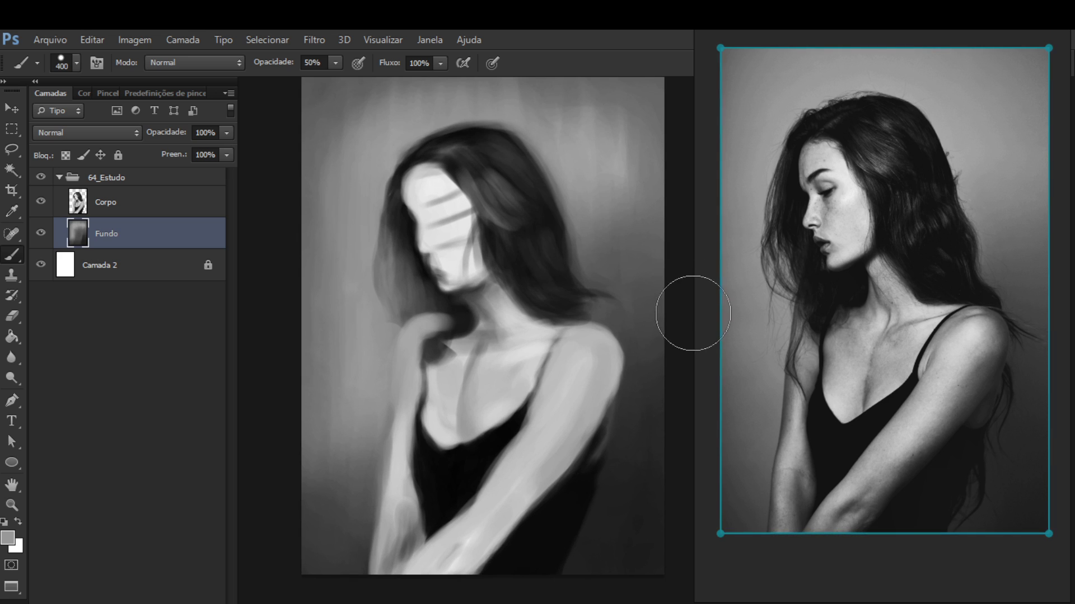
Narrow the reference viewer window to give the painting more room, and reposition the reference photo fully inside it
key(space)
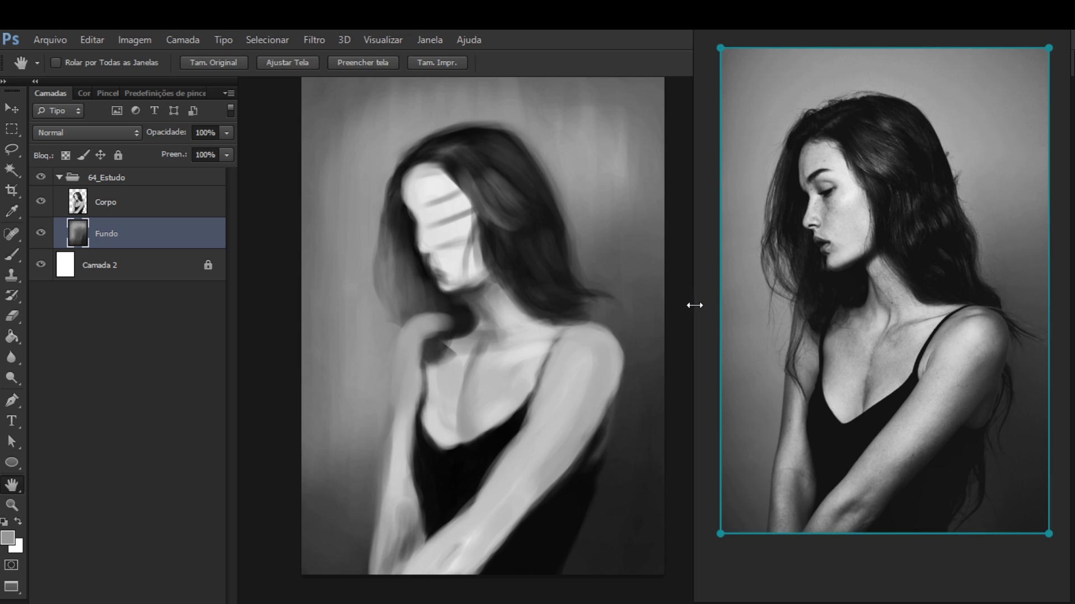
drag(691, 304, 714, 304)
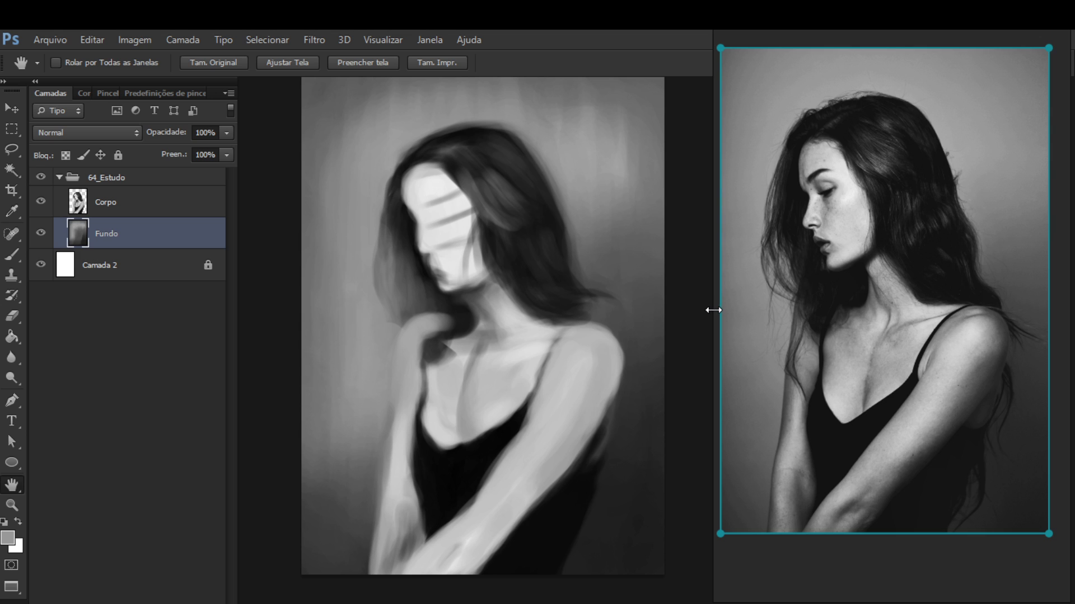
right_click(713, 310)
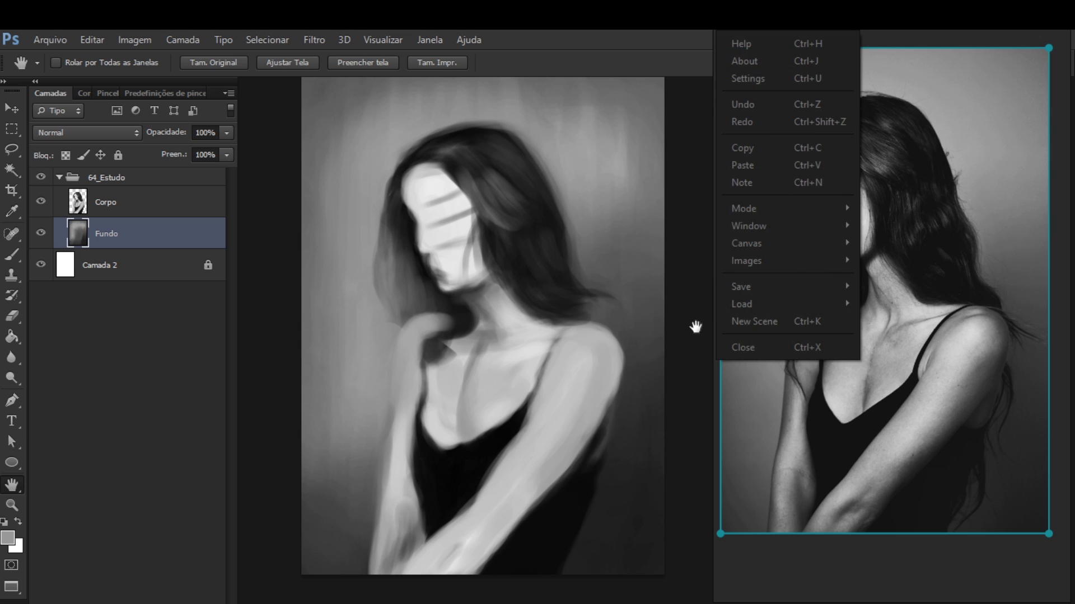
click(707, 322)
drag(714, 316, 734, 311)
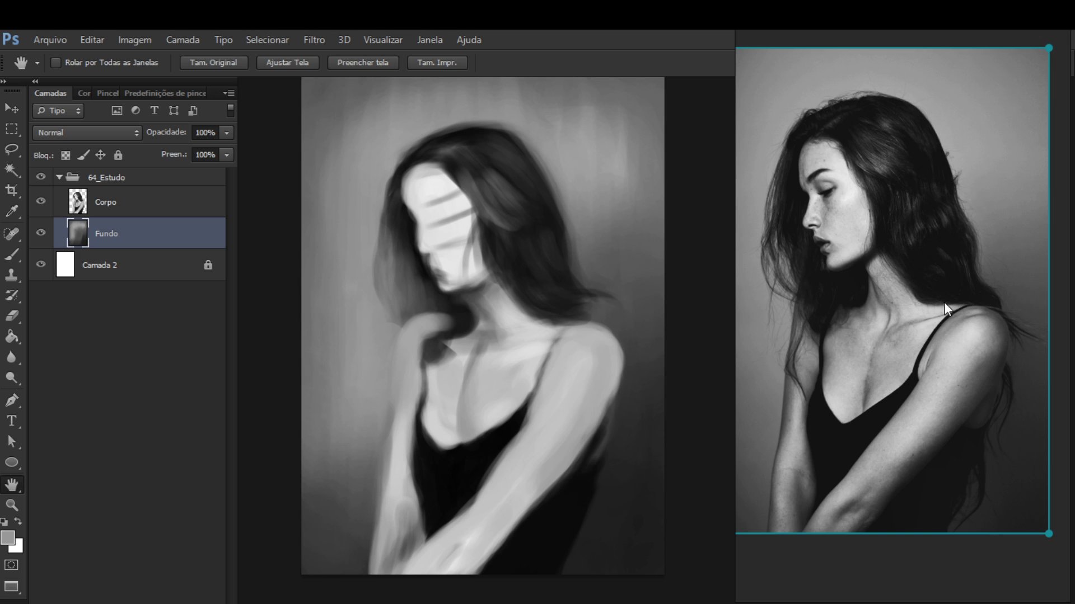
drag(944, 302, 965, 305)
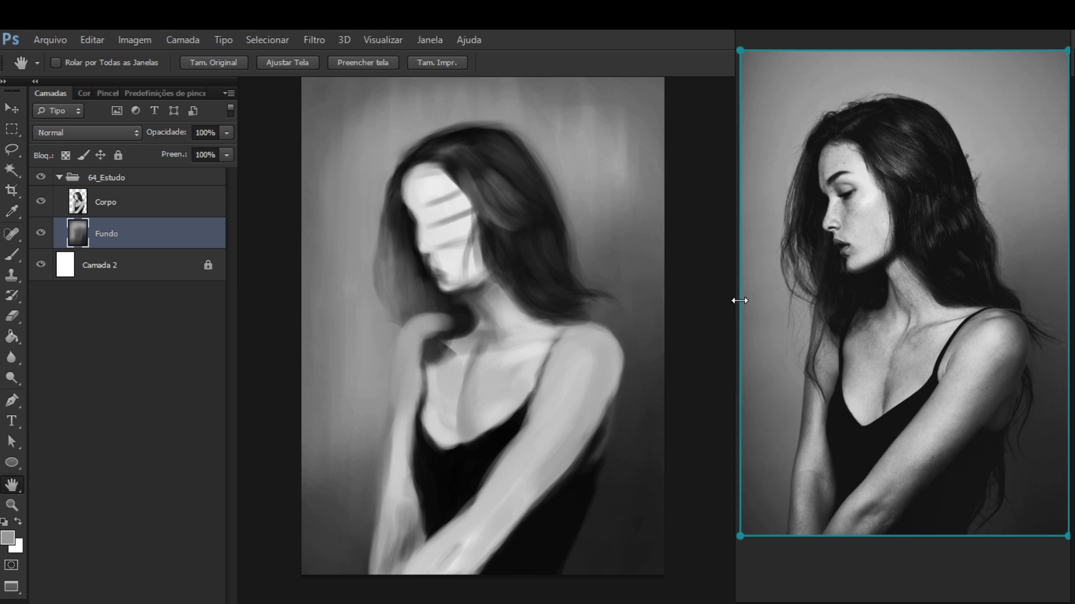
drag(739, 301, 730, 298)
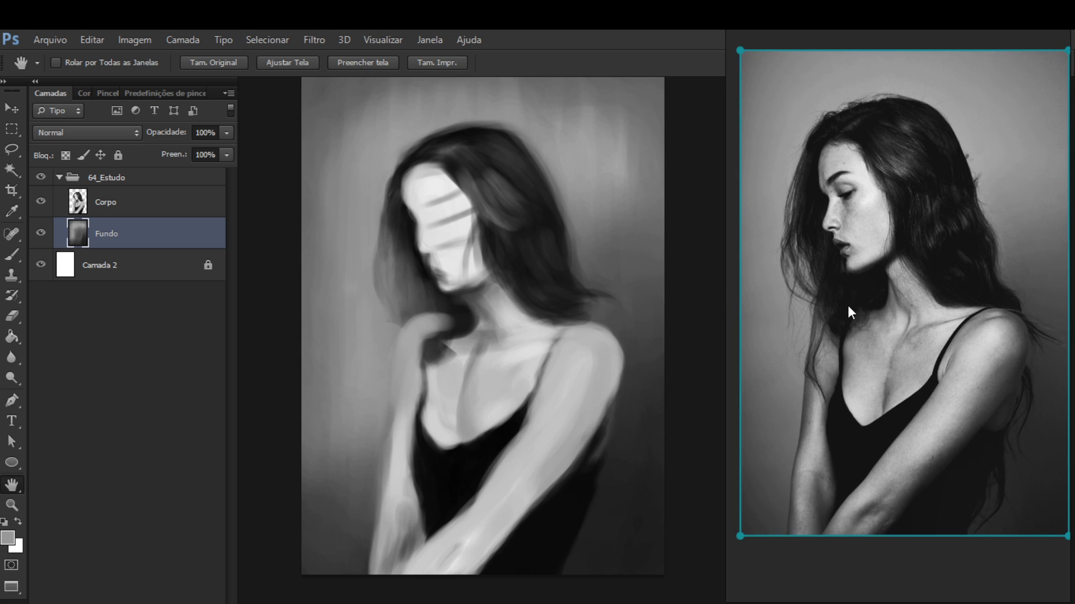
drag(922, 297, 912, 294)
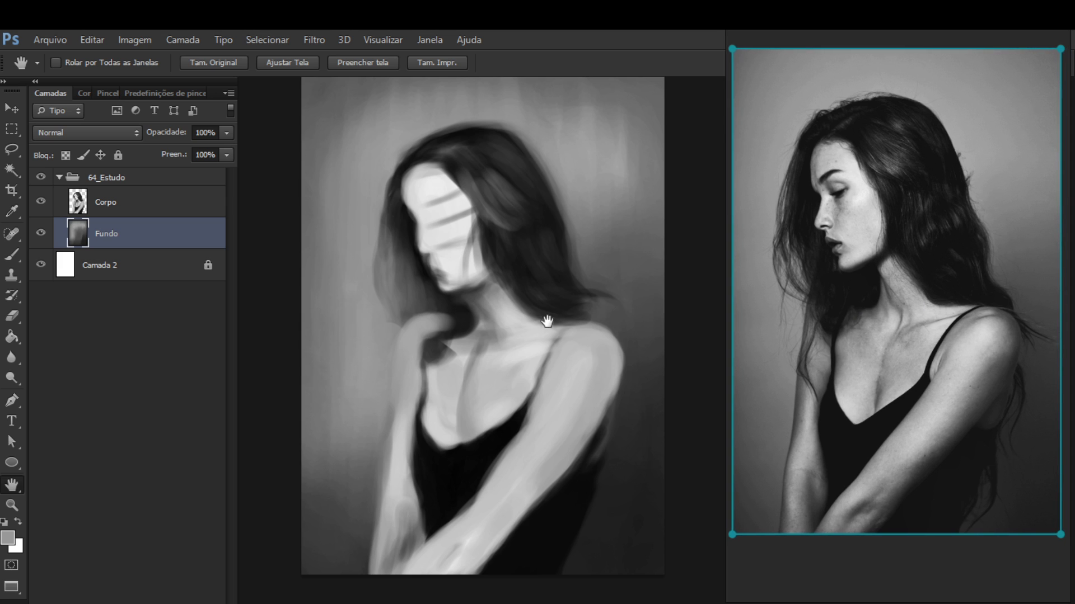
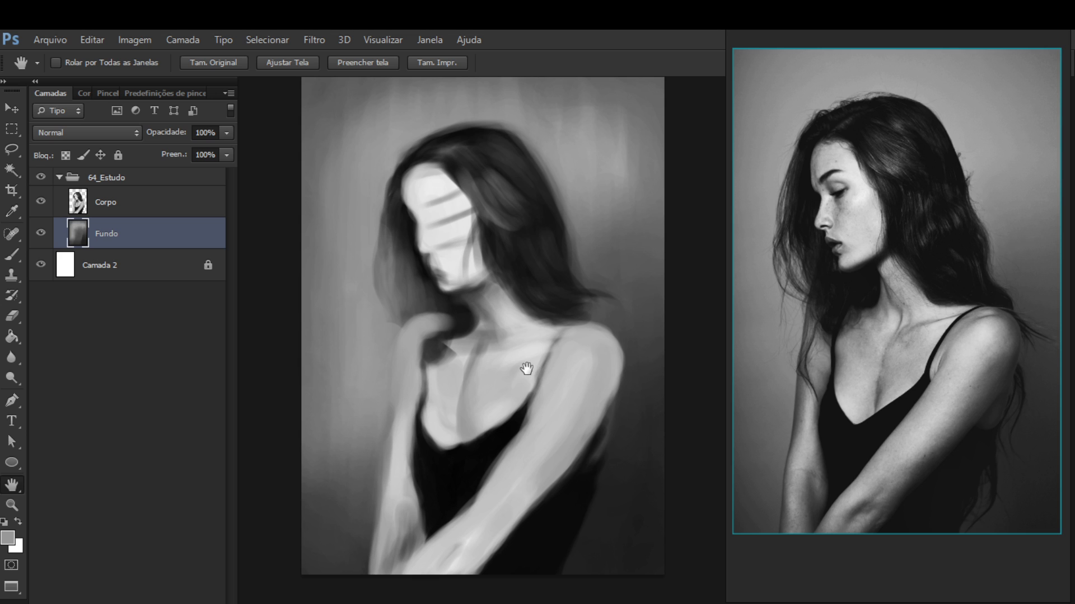
Toggle the visibility of the Fundo and Corpo layers to compare the figure with and without the painted background
mouse_move(455, 307)
mouse_down()
mouse_move(549, 278)
mouse_move(545, 286)
mouse_up()
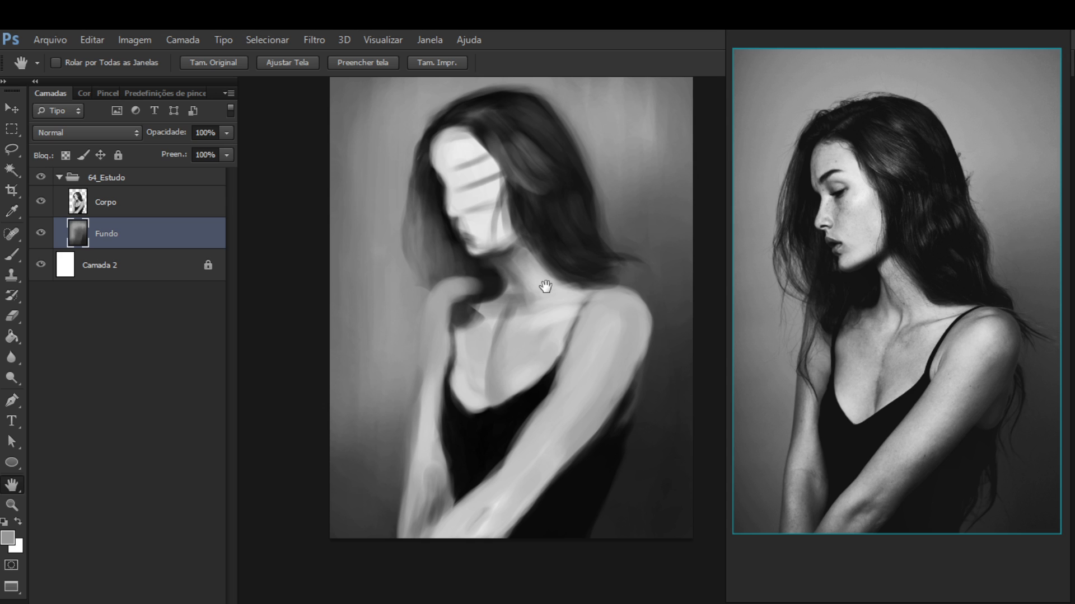
click(41, 233)
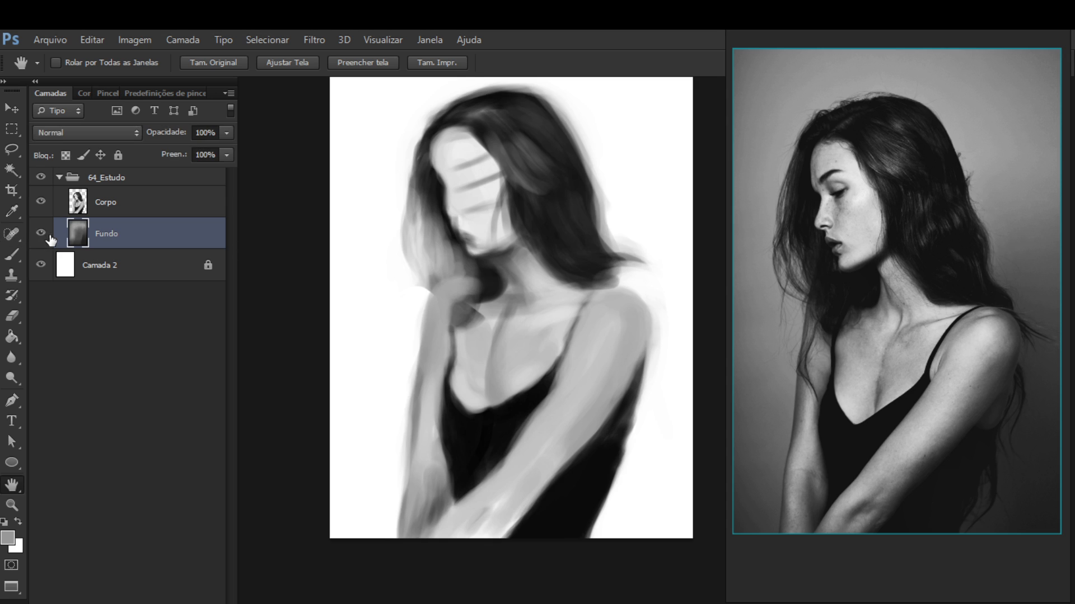
click(49, 238)
click(49, 238)
click(49, 238)
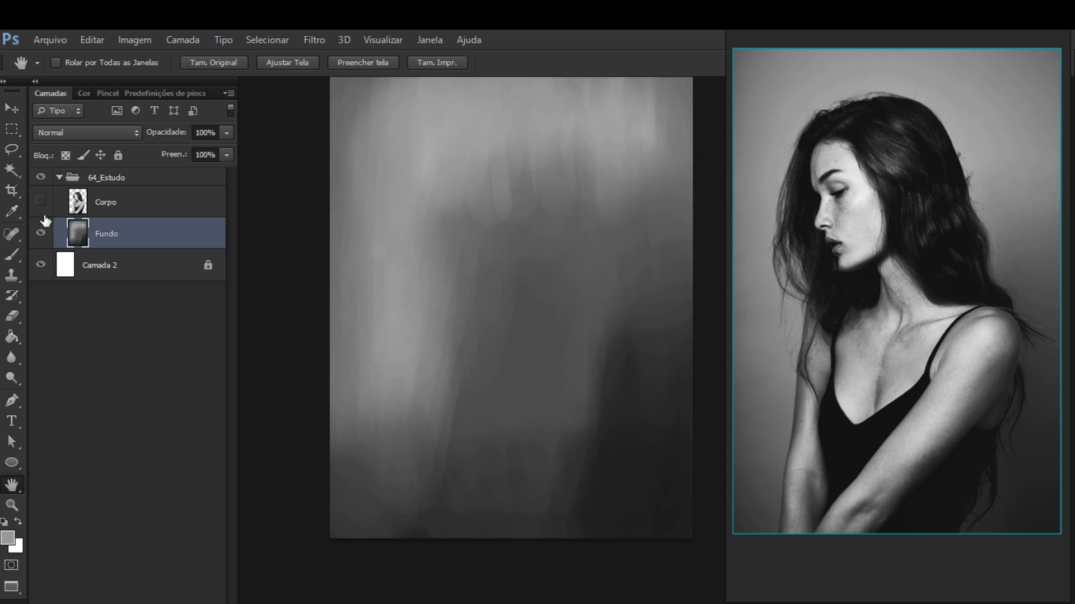
click(41, 233)
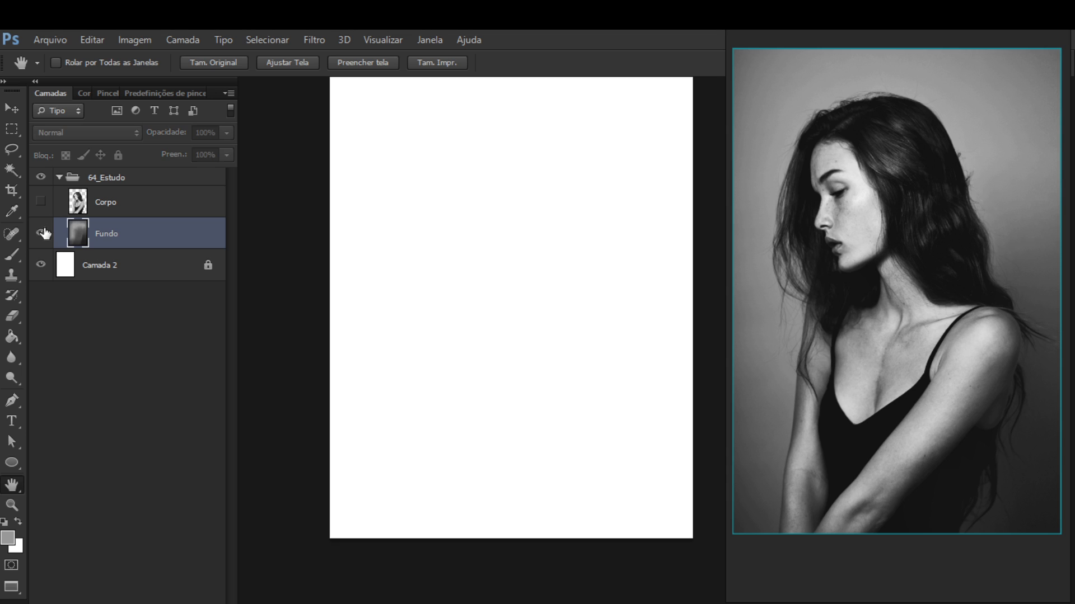
click(41, 233)
click(40, 202)
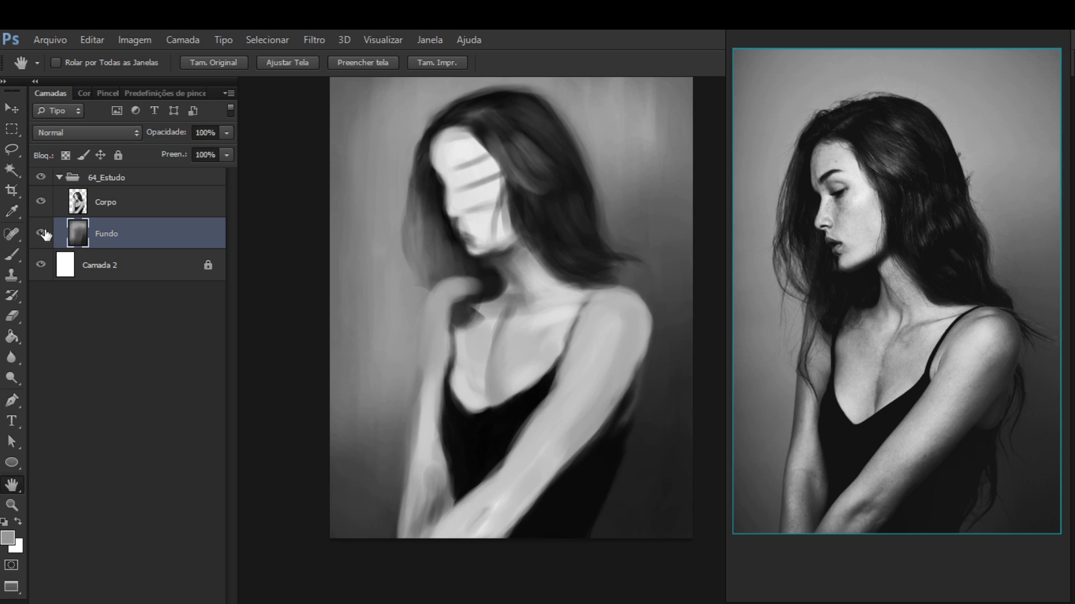
click(41, 233)
click(44, 236)
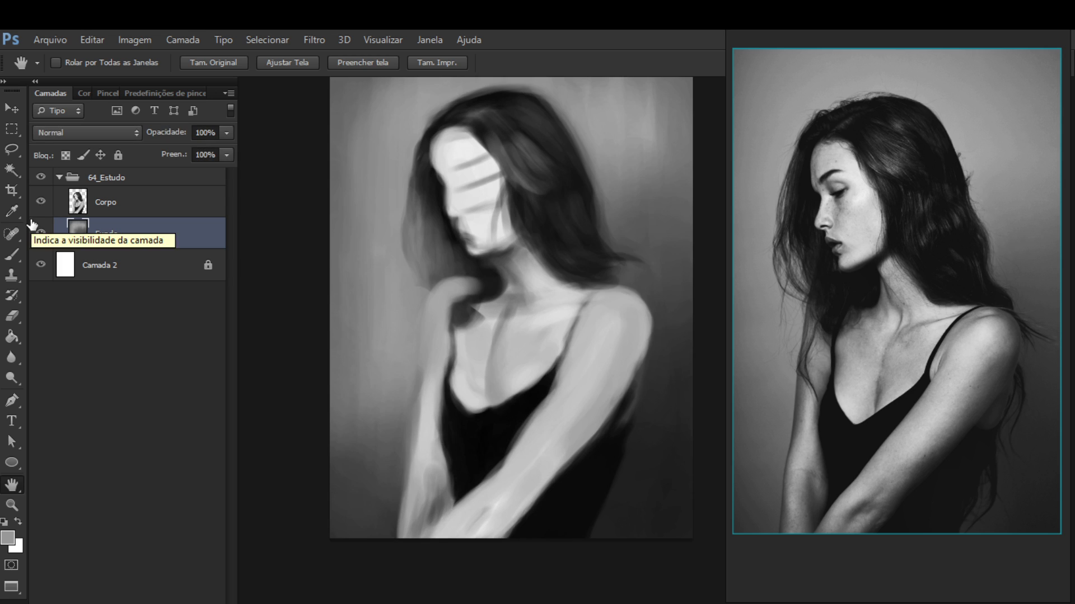
Darken the lower background corner beside the dress with sampled near-black tones, using a 400 px brush at 50% opacity
key(b)
key(bracketleft)
key(bracketleft)
key(bracketleft)
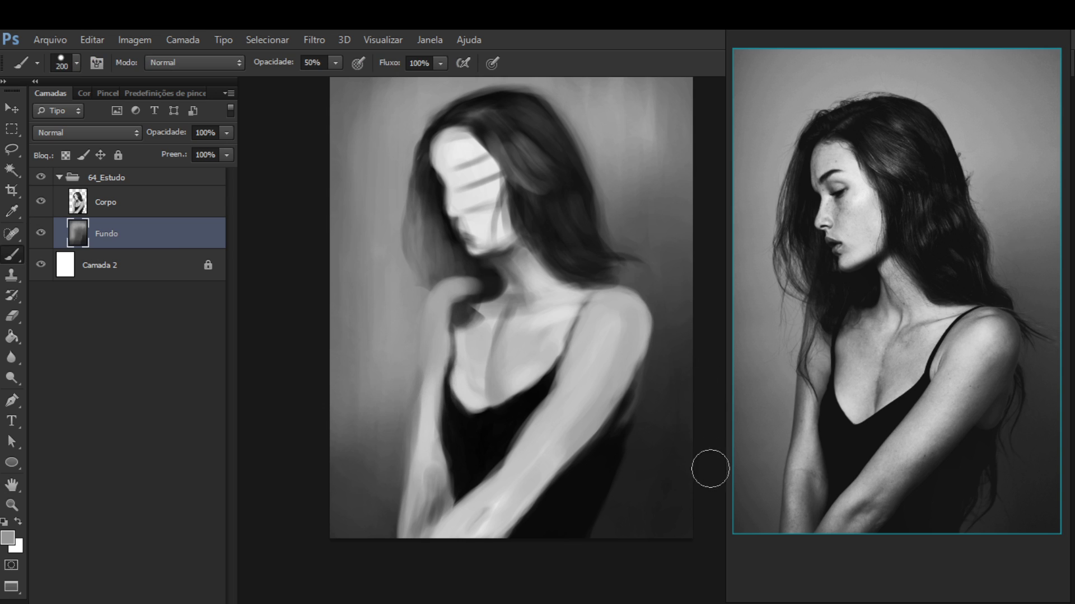
alt+click(674, 458)
key(bracketright)
key(bracketright)
key(bracketright)
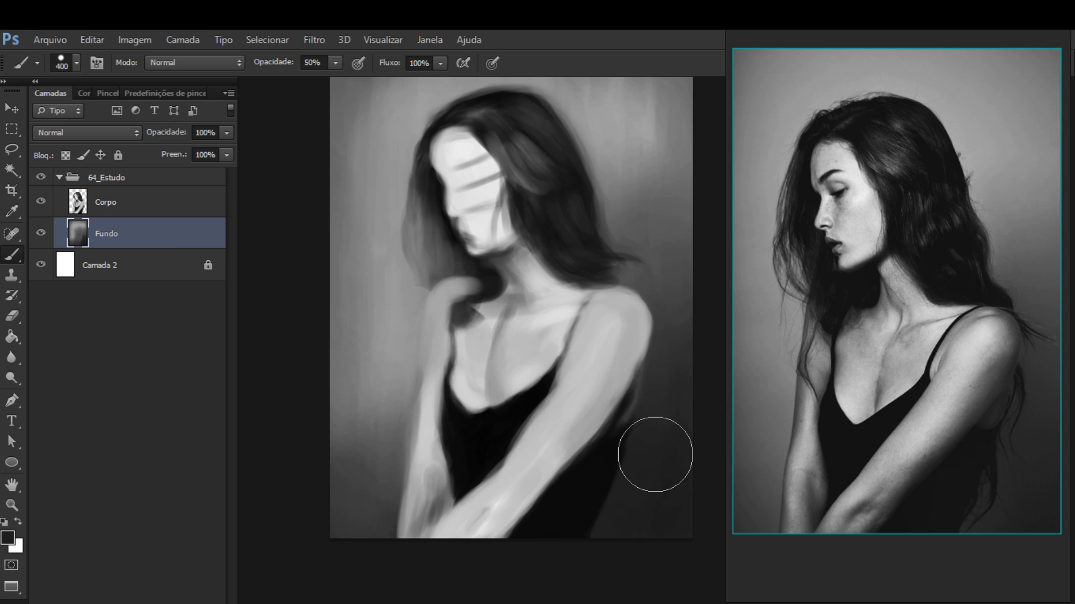
alt+click(601, 476)
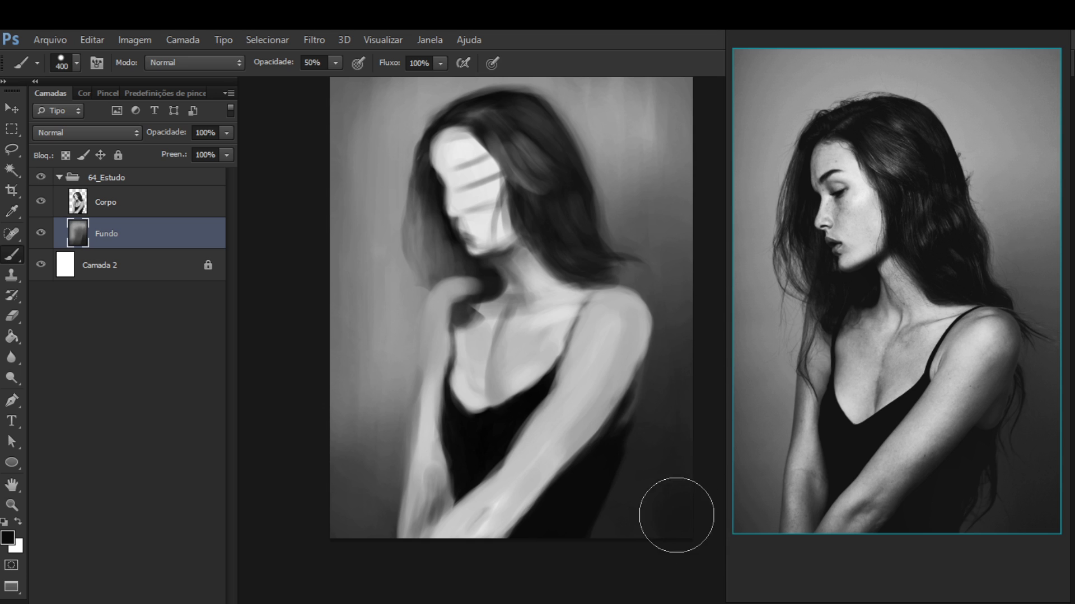
alt+click(662, 459)
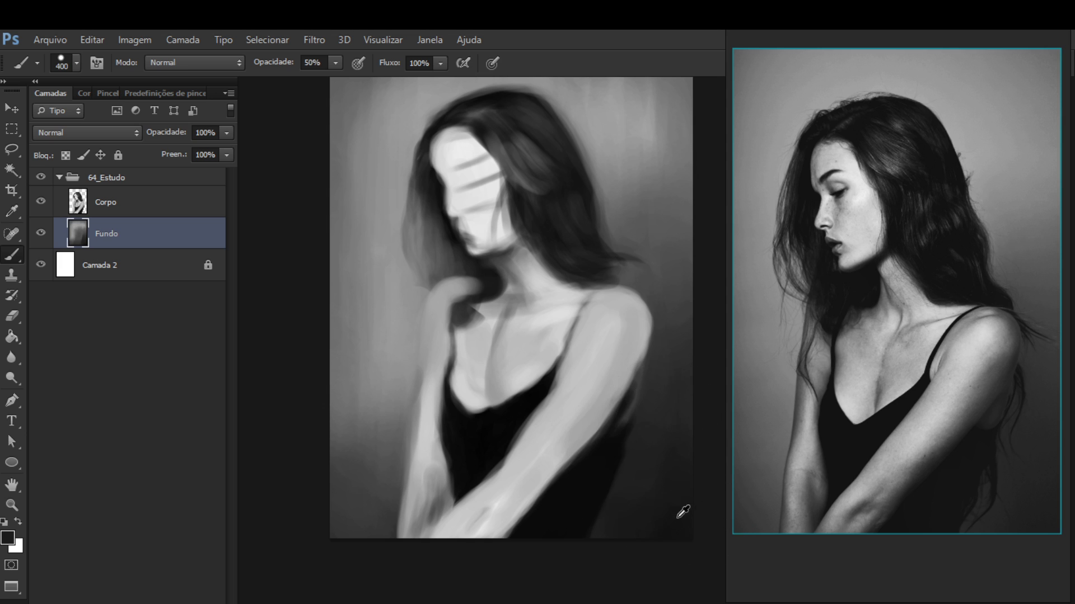
Blend sampled dark greys into the background beside the near arm and shoulder at 50% brush opacity
drag(681, 479, 659, 489)
alt+click(645, 441)
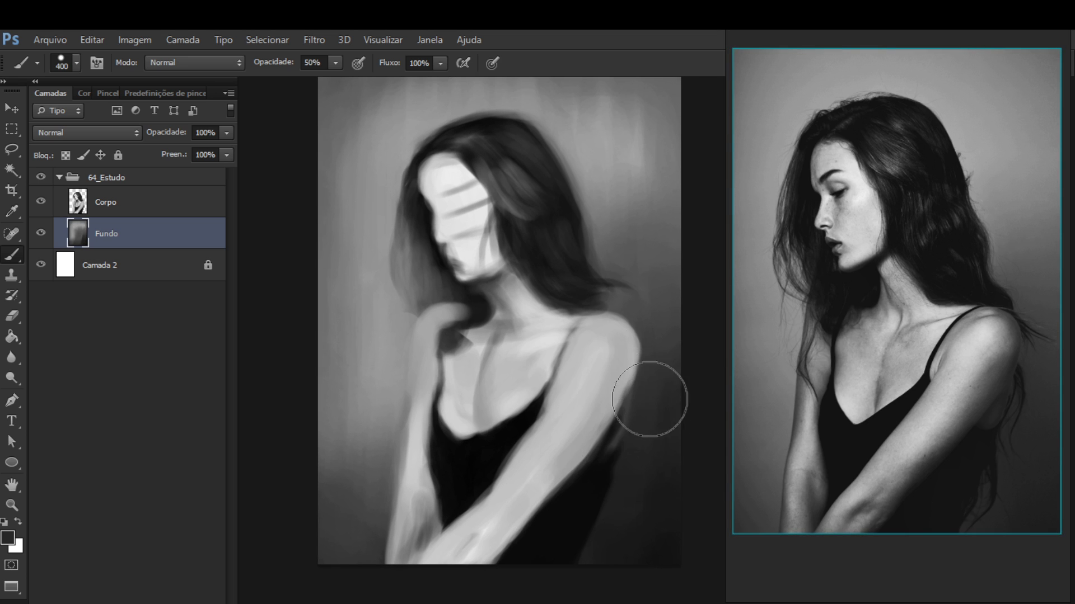
alt+click(680, 507)
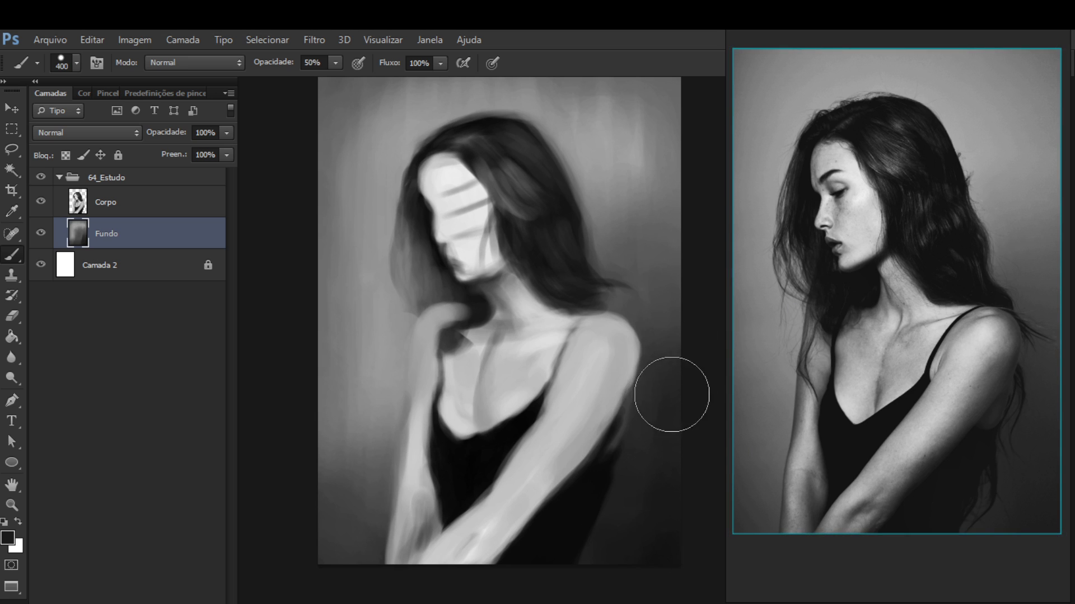
alt+click(646, 413)
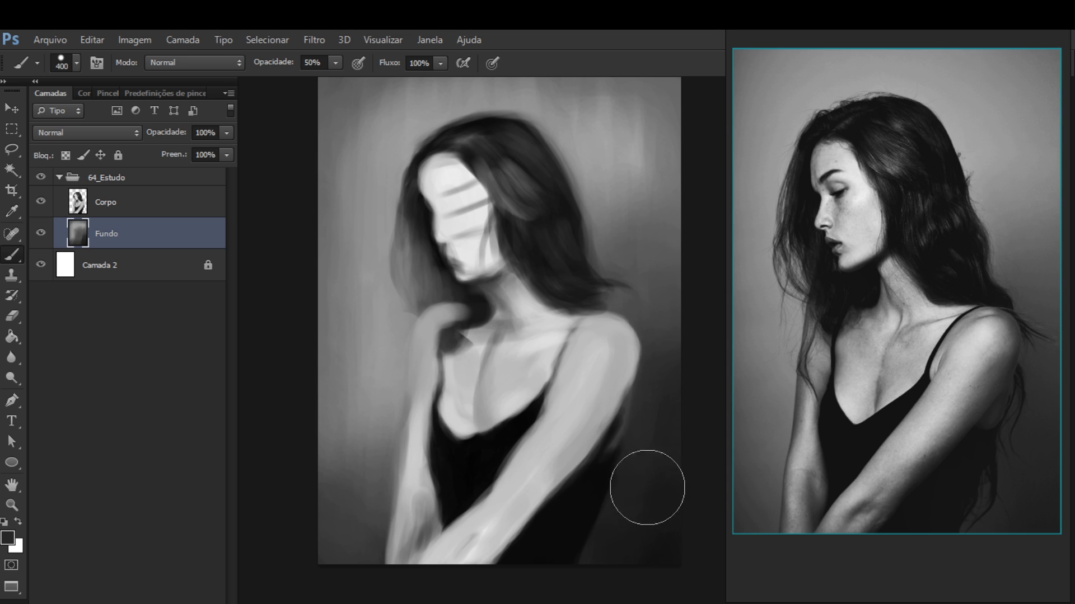
Soften the background transition behind the hair with sampled mid greys, using a 400 px brush at 35% opacity
drag(695, 321, 714, 405)
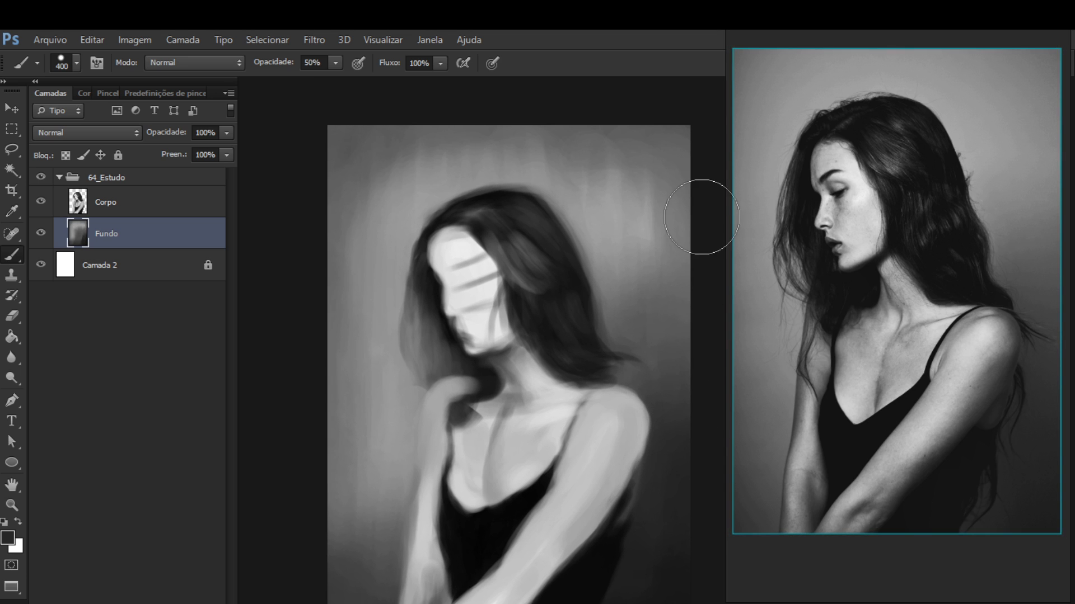
alt+click(641, 302)
key(3)
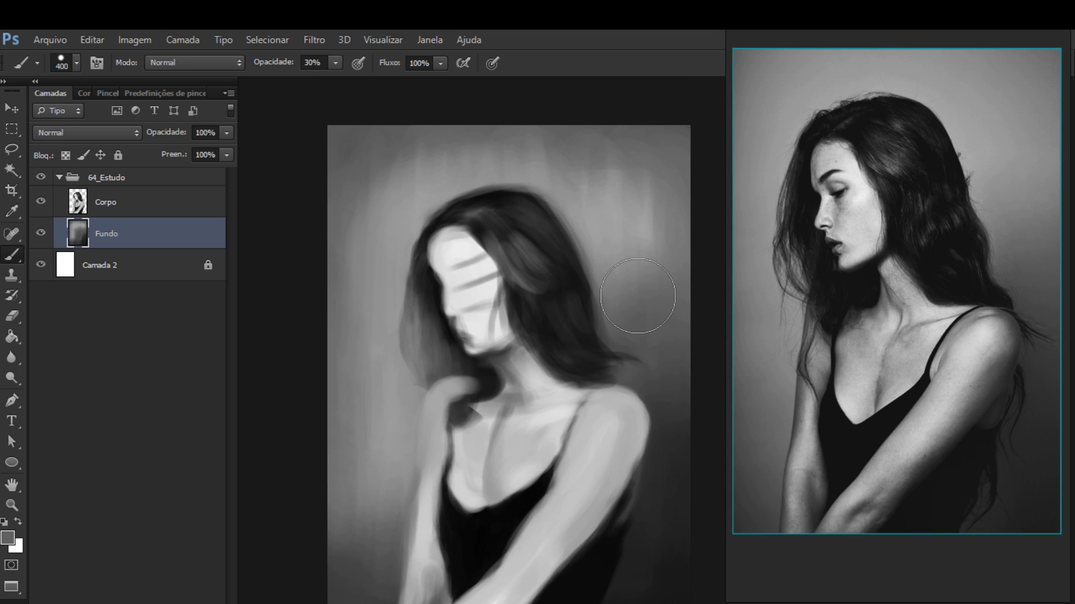
key(alt)
alt+click(637, 239)
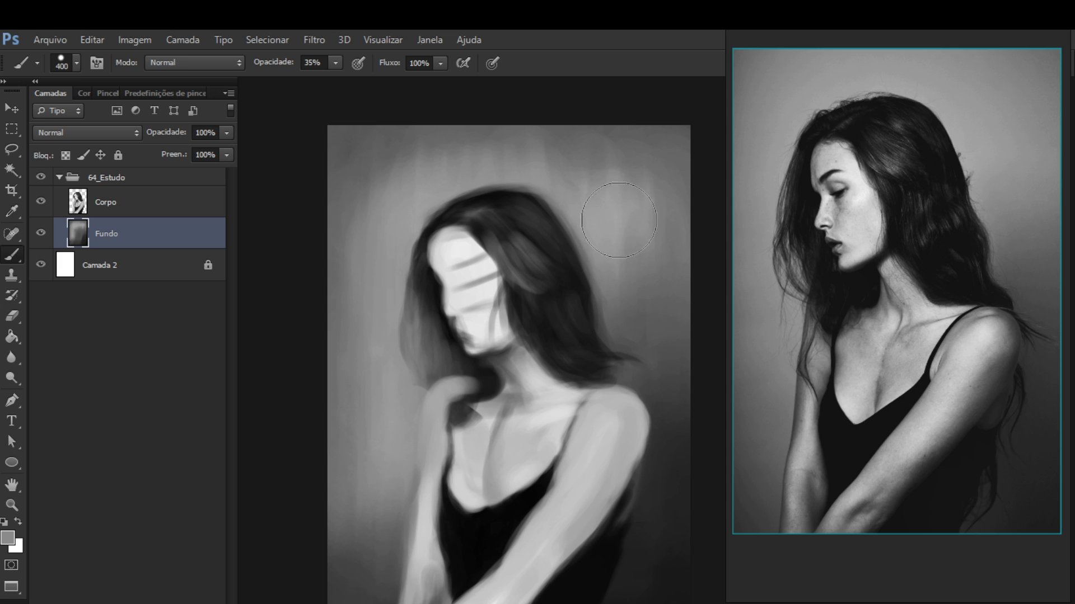
Smooth the streaks in the upper background behind the head with sampled light greys, using a 250 px brush at 35% opacity
key(bracketleft)
key(bracketleft)
key(bracketleft)
alt+click(664, 154)
alt+click(643, 217)
drag(659, 180, 695, 157)
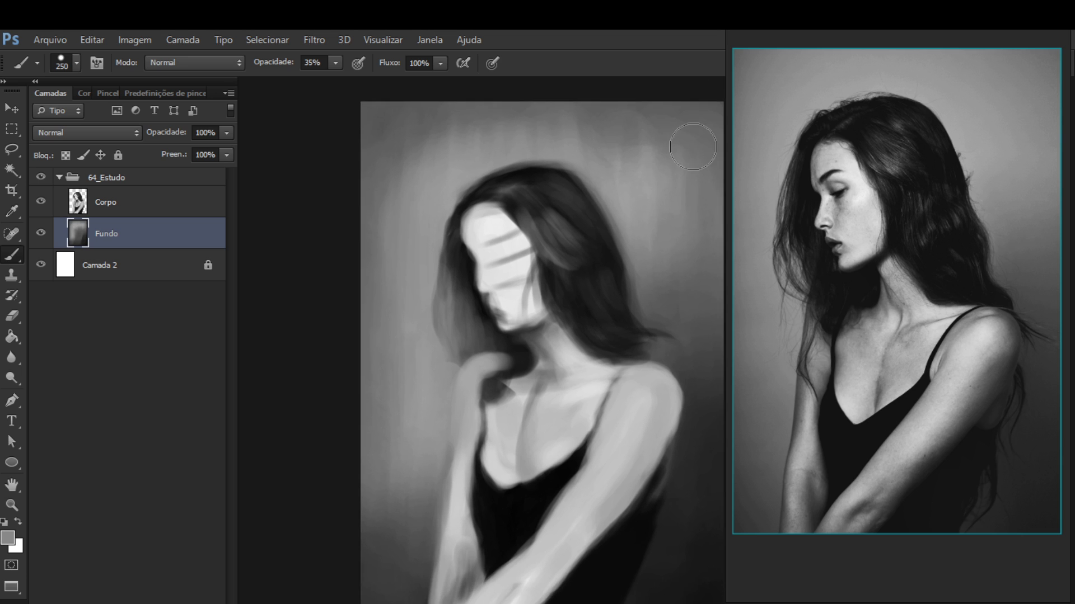
alt+click(650, 165)
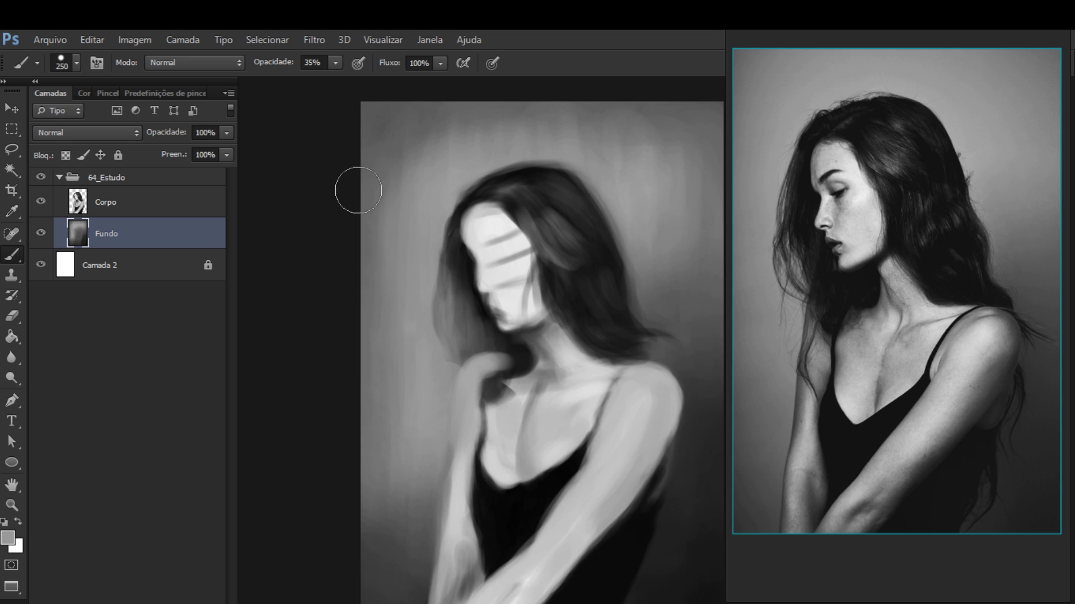
Darken the background in front of the face with greys sampled there, enlarging the brush to 400 px at 50% opacity
alt+click(402, 142)
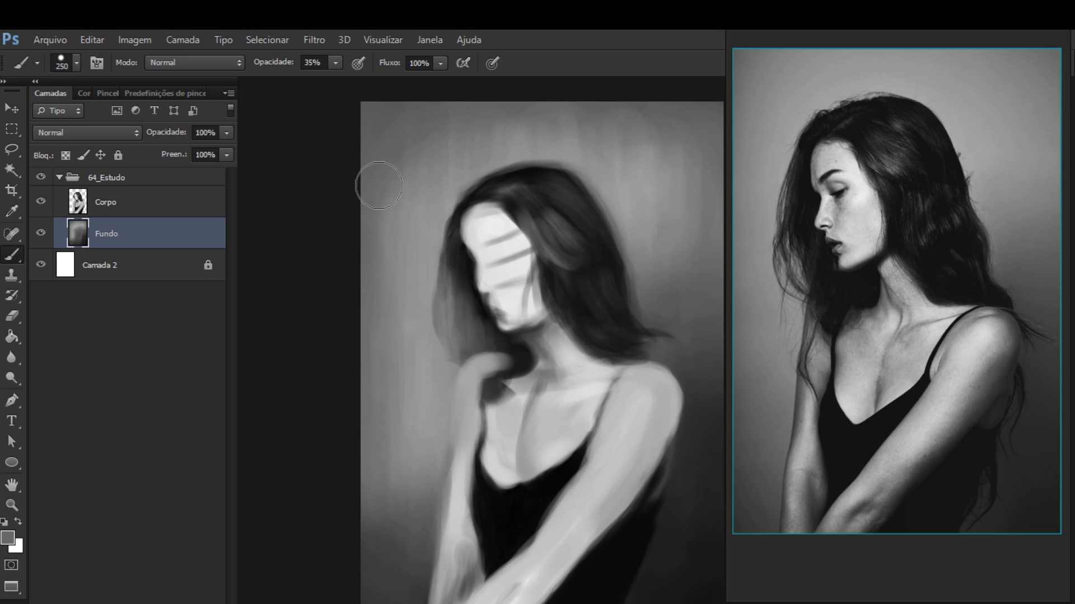
key(5)
key(bracketright)
key(bracketright)
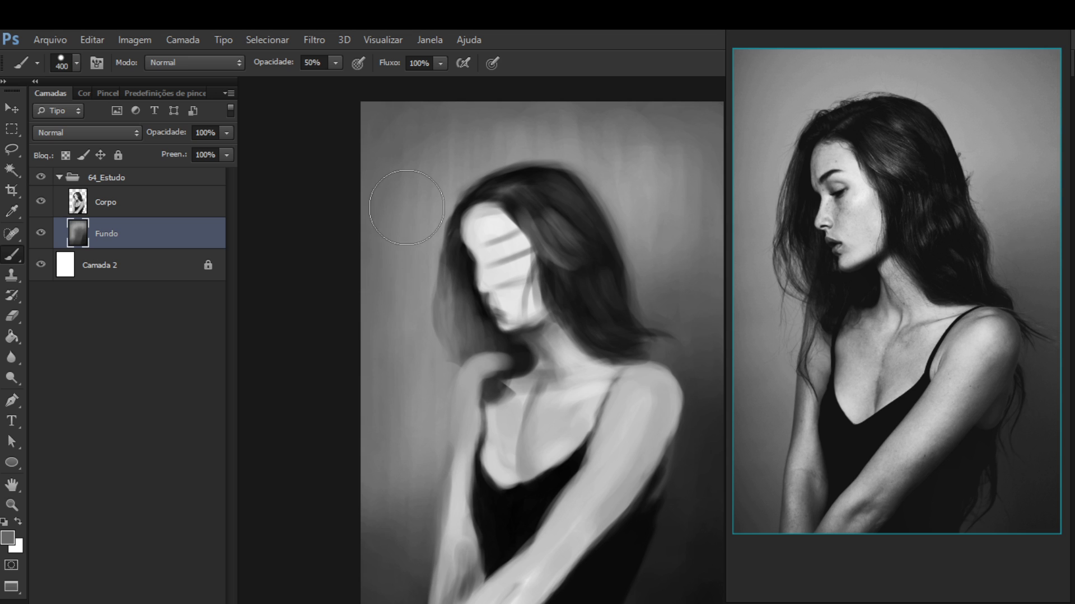
alt+click(429, 225)
Blend sampled mid greys into the upper corners of the background with the 400 px brush at 50% opacity
drag(518, 228, 510, 267)
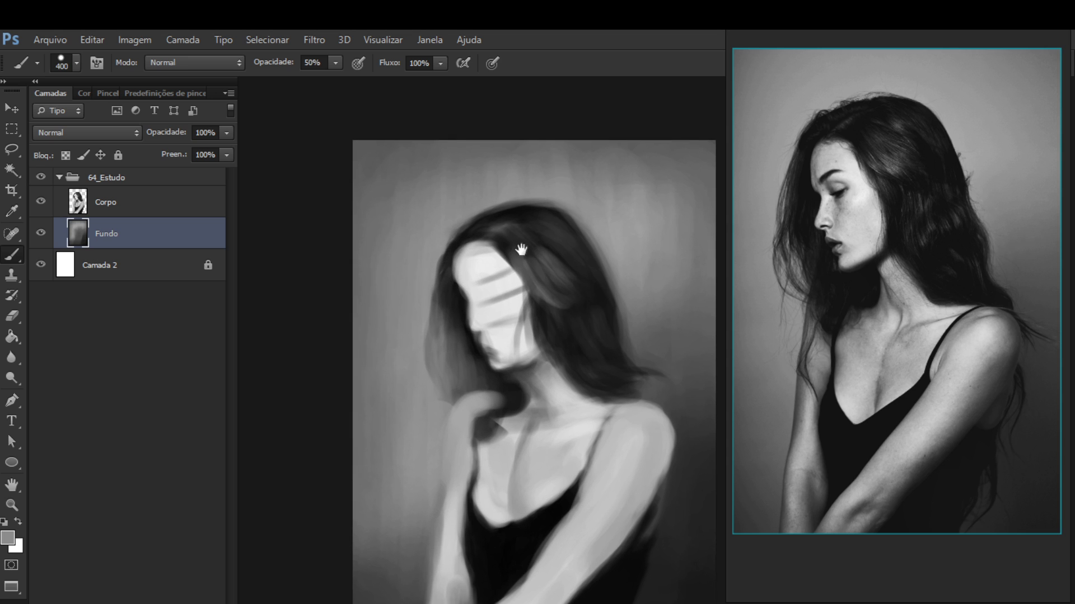
alt+click(395, 148)
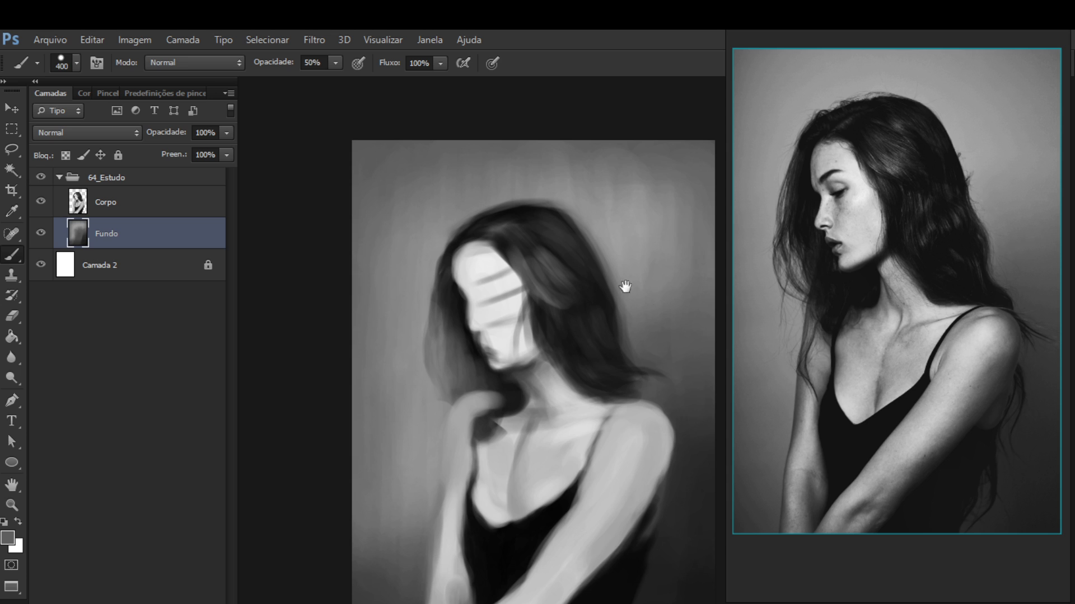
drag(624, 288, 550, 282)
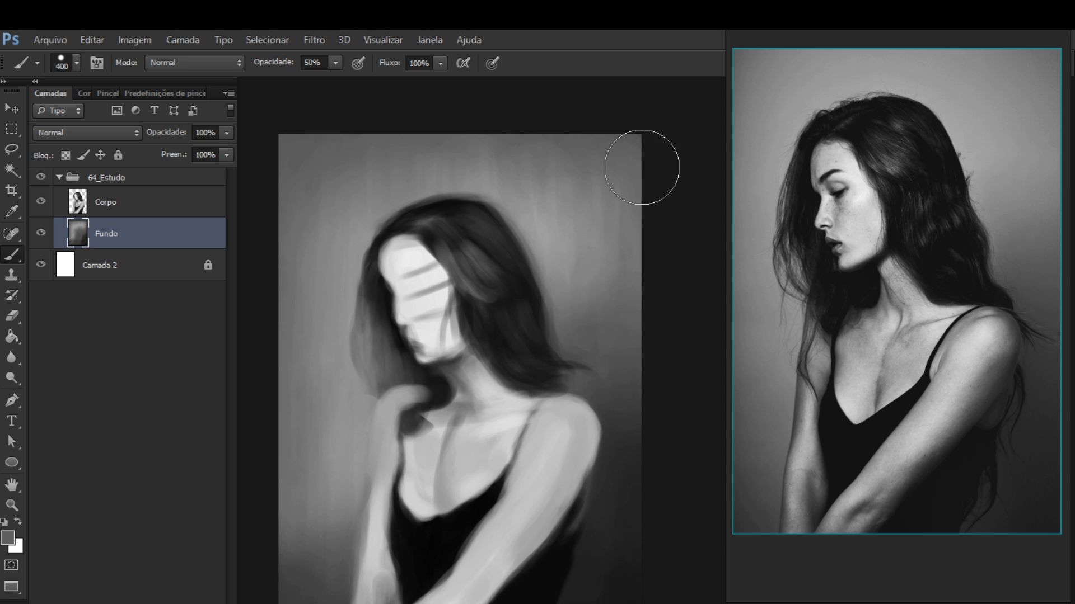
alt+click(567, 196)
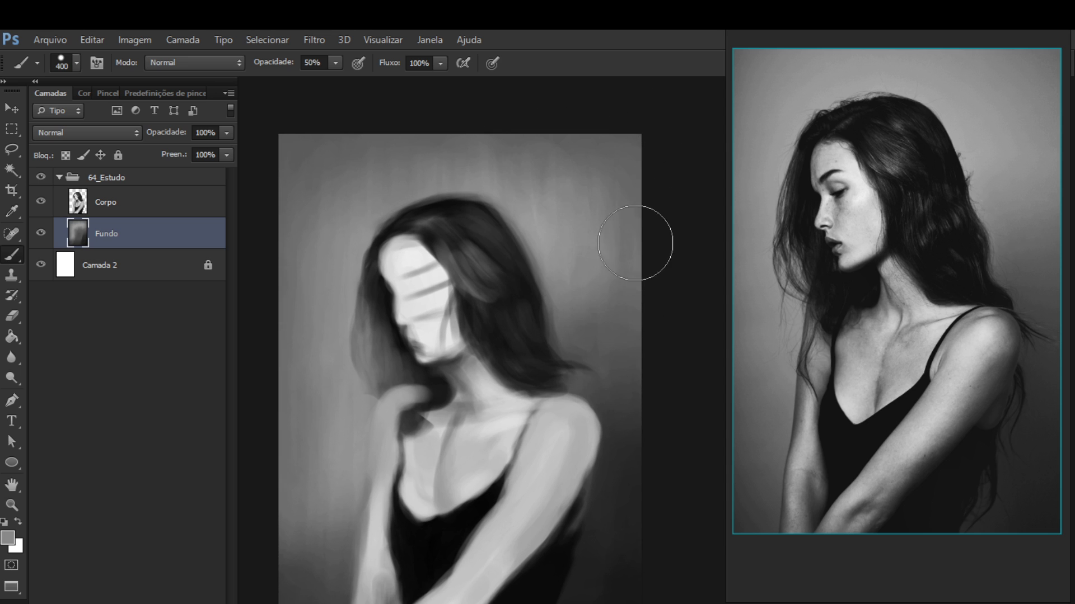
Smooth the dark-to-mid grey gradient between the near shoulder and the hair ends along the canvas edge with sampled tones
drag(649, 345, 633, 288)
alt+click(611, 401)
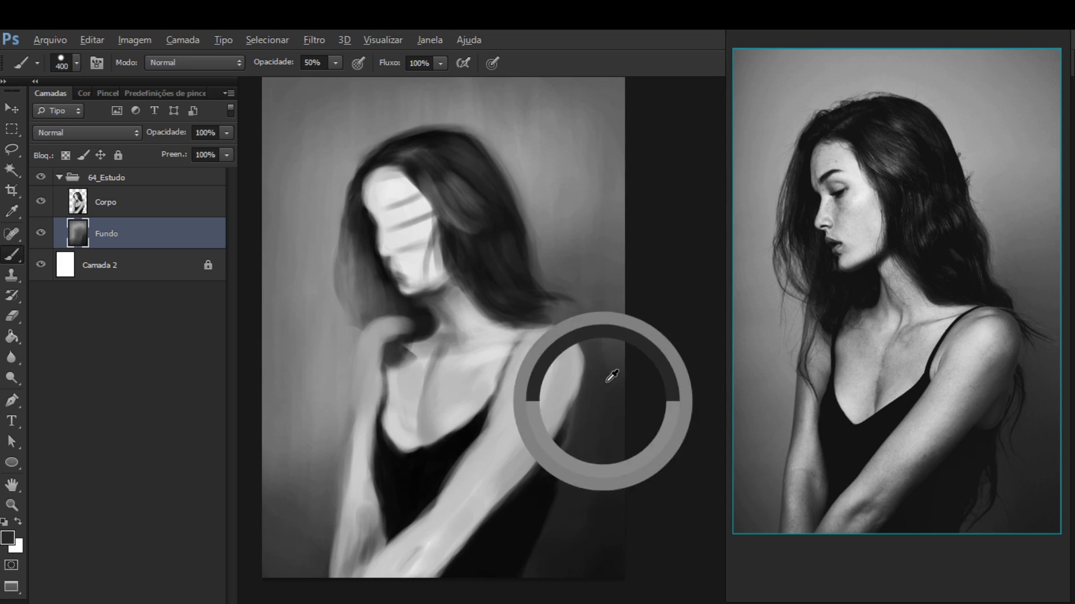
mouse_move(617, 366)
mouse_down()
mouse_move(612, 241)
mouse_move(605, 352)
mouse_move(610, 252)
mouse_move(578, 358)
mouse_move(590, 301)
mouse_move(573, 326)
mouse_move(579, 340)
mouse_move(615, 273)
mouse_move(625, 386)
mouse_move(628, 270)
mouse_up()
alt+click(590, 234)
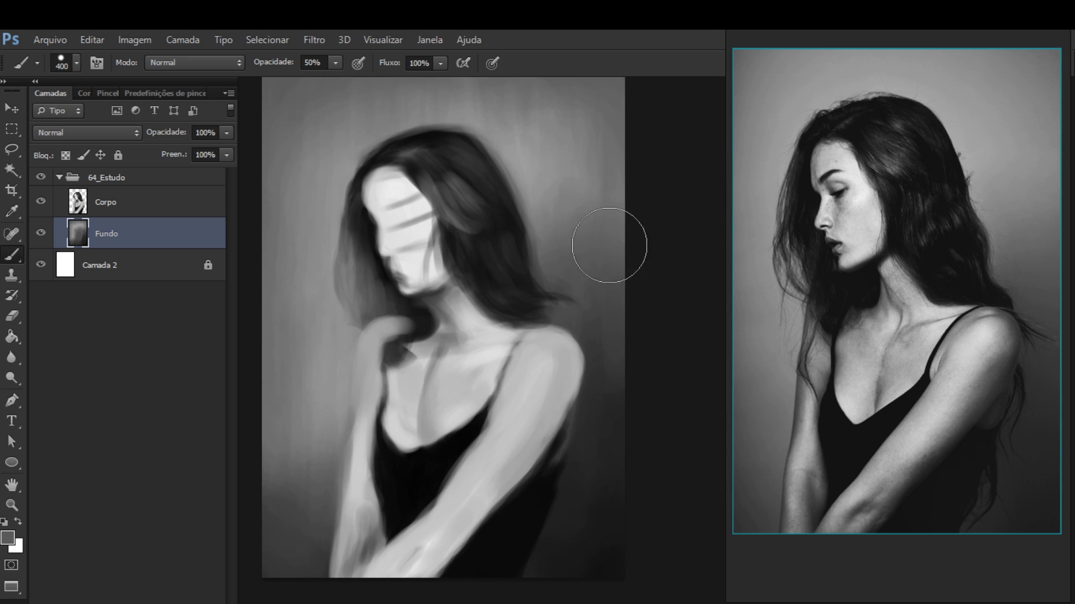
Reduce the brush to 150 px, and hide and restore the Fundo layer to check the figure's edges
drag(502, 329, 578, 329)
key(bracketleft)
key(bracketleft)
key(bracketleft)
key(bracketleft)
key(bracketleft)
key(bracketleft)
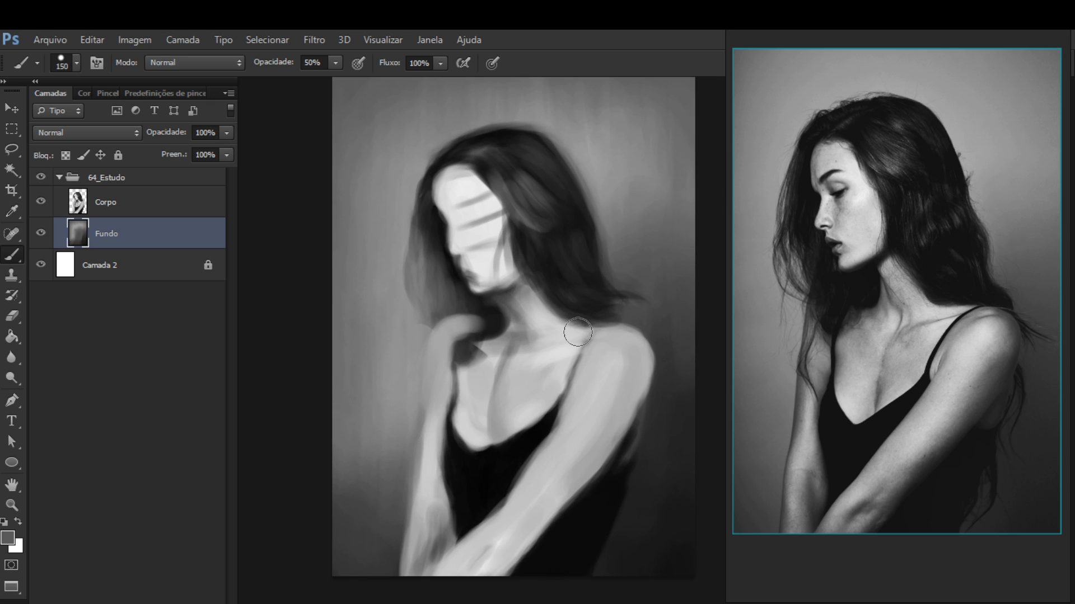
key(bracketright)
click(41, 234)
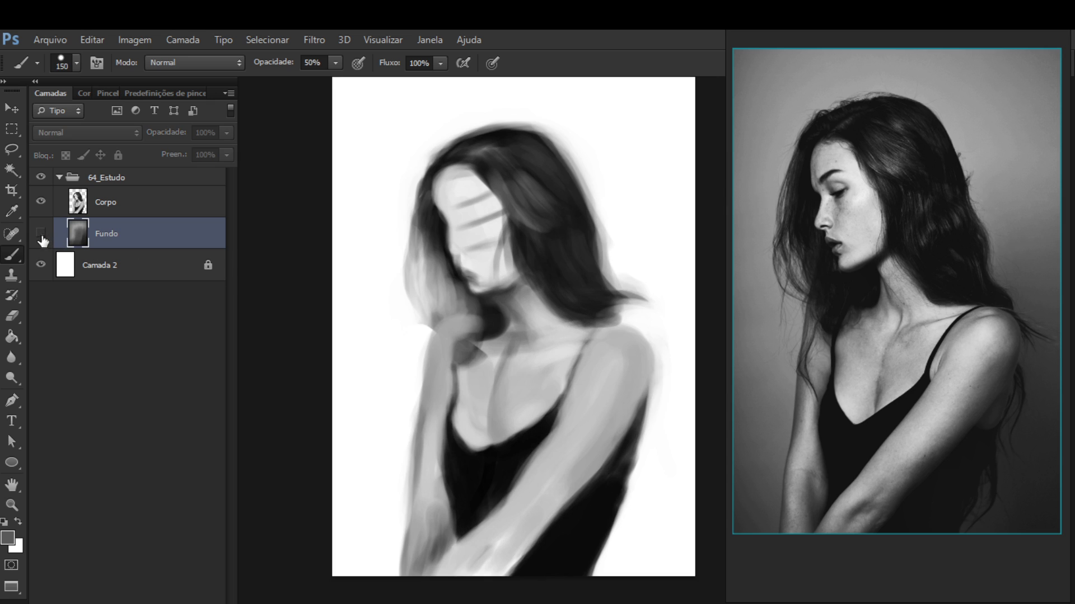
click(42, 234)
On the Corpo layer, darken the hair ends above the near shoulder with near-black, using a 90 px brush at 85% opacity
click(151, 202)
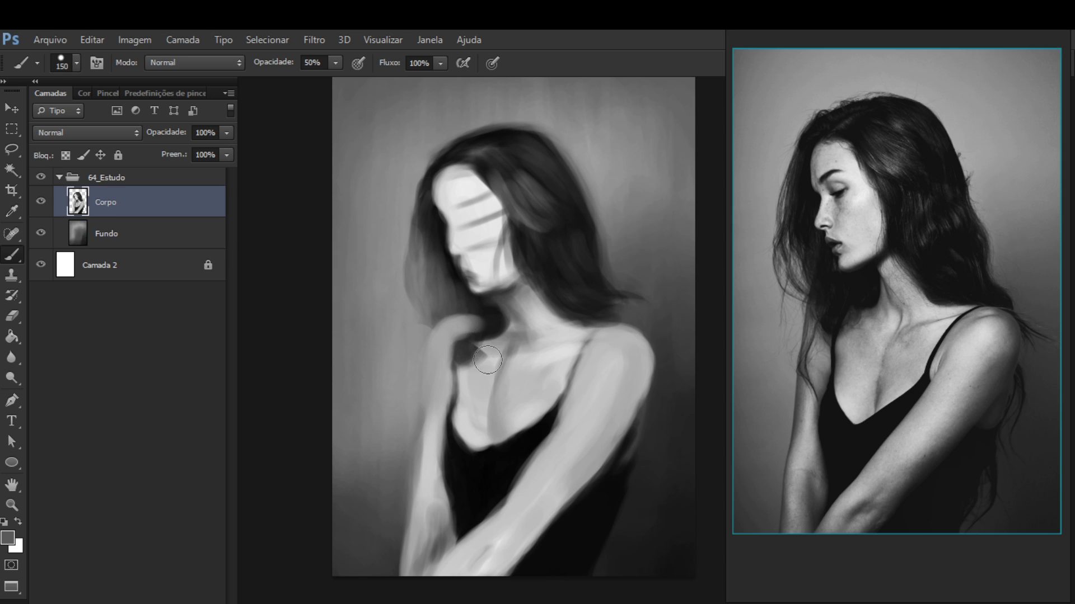
alt+click(481, 355)
key(bracketleft)
key(bracketleft)
alt+click(559, 267)
drag(576, 238, 577, 209)
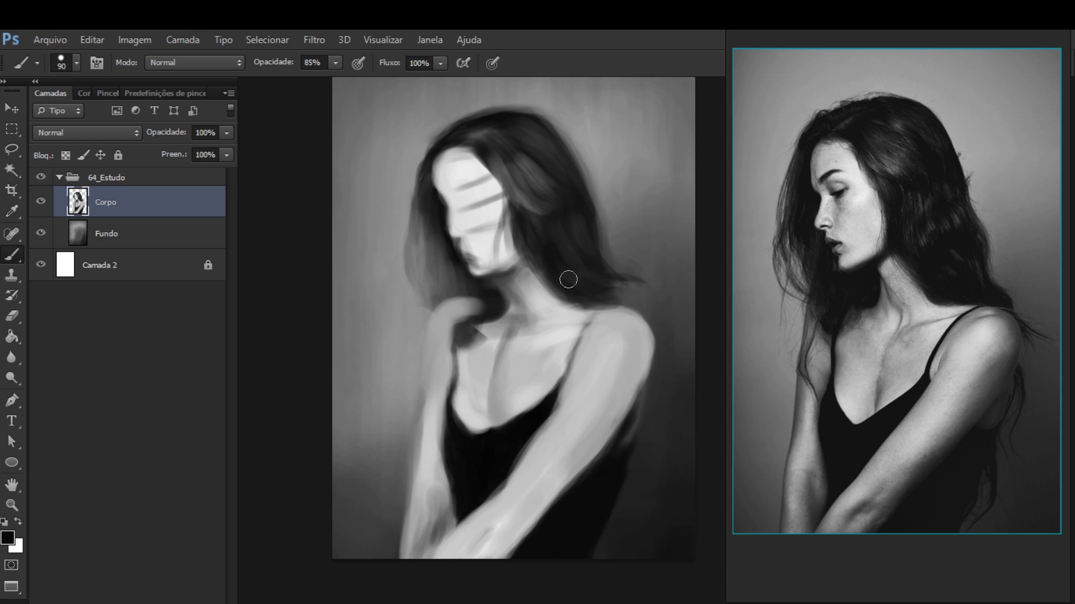
drag(569, 282, 575, 301)
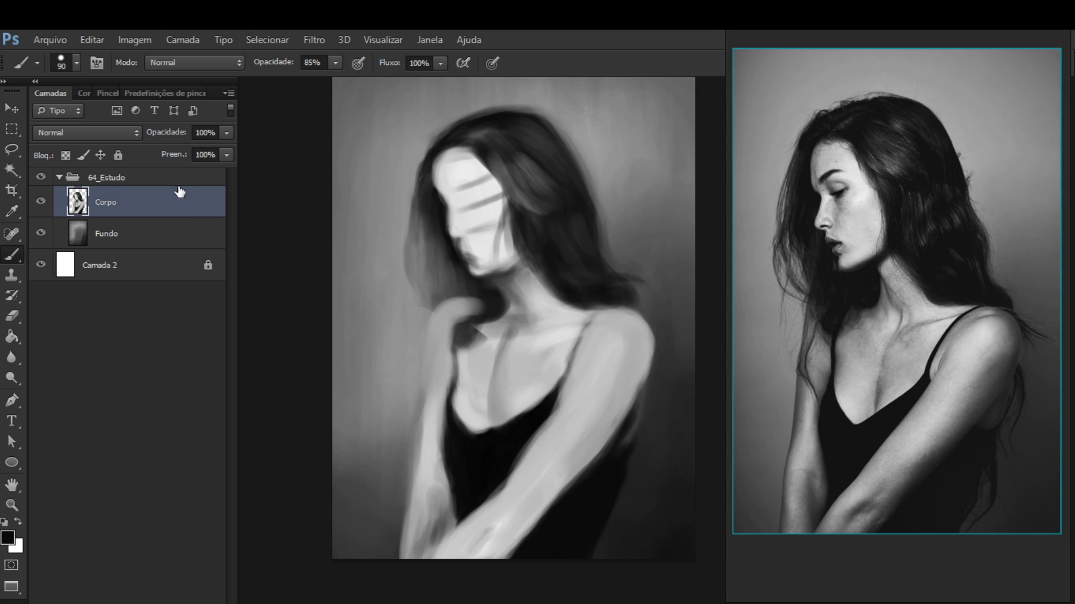
Flip the 64_Estudo group horizontally and mirror the reference photo to match
ctrl+click(403, 297)
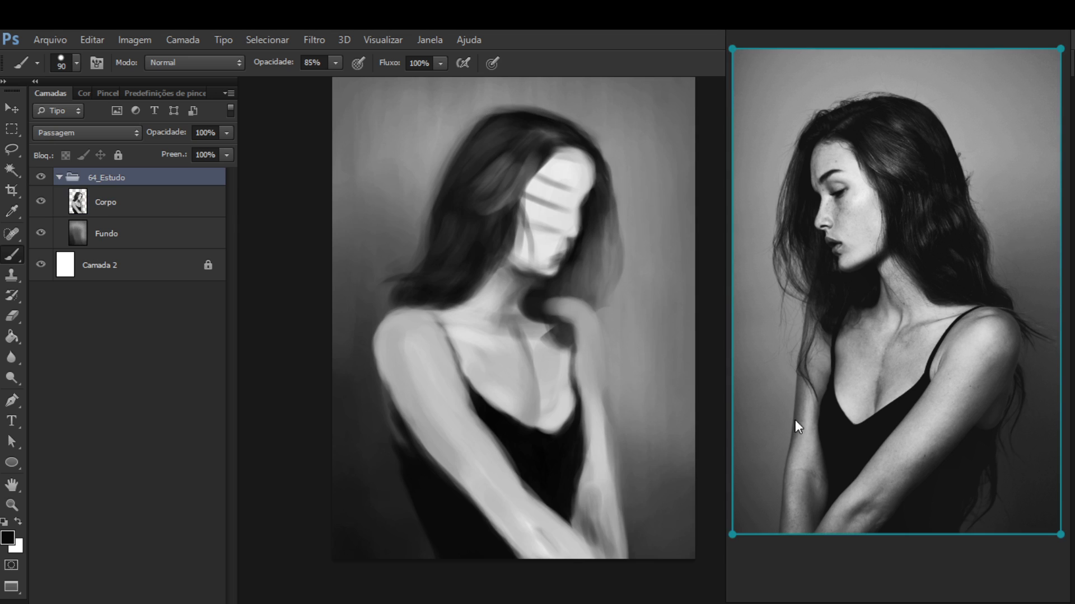
mouse_move(542, 343)
mouse_down()
mouse_move(573, 357)
mouse_move(543, 355)
mouse_up()
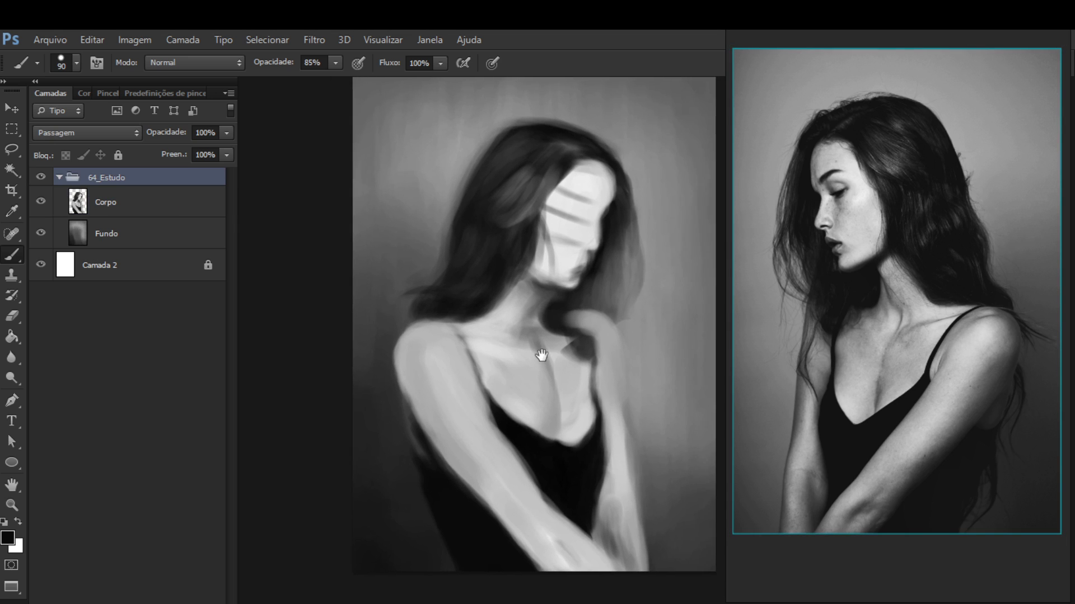
click(852, 338)
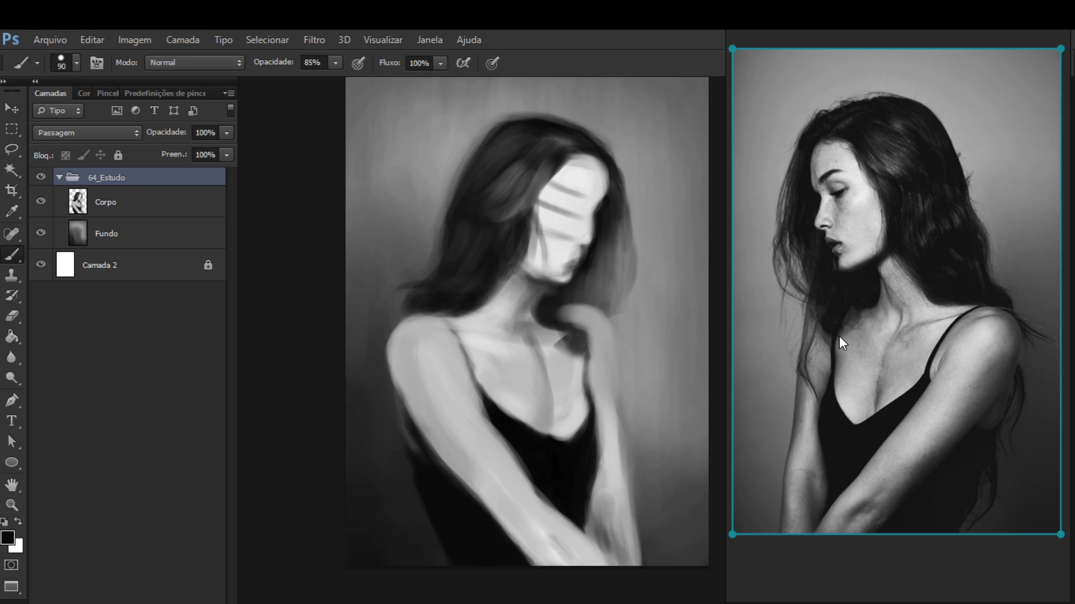
alt+shift+drag(838, 337, 965, 344)
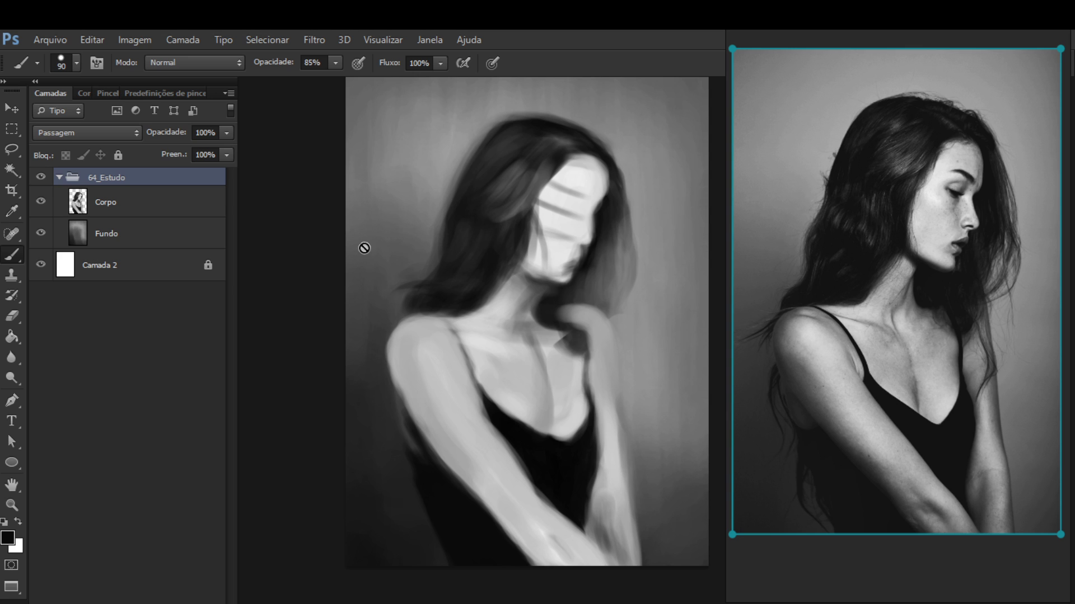
On the Corpo layer, shift the figure slightly to the right against the background
click(187, 210)
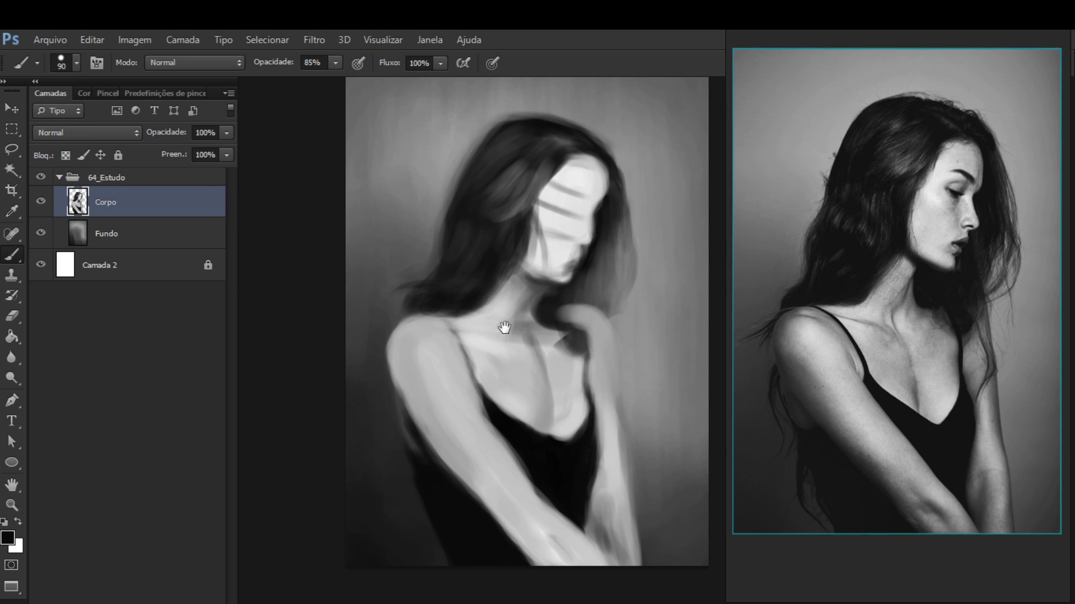
drag(543, 333, 558, 338)
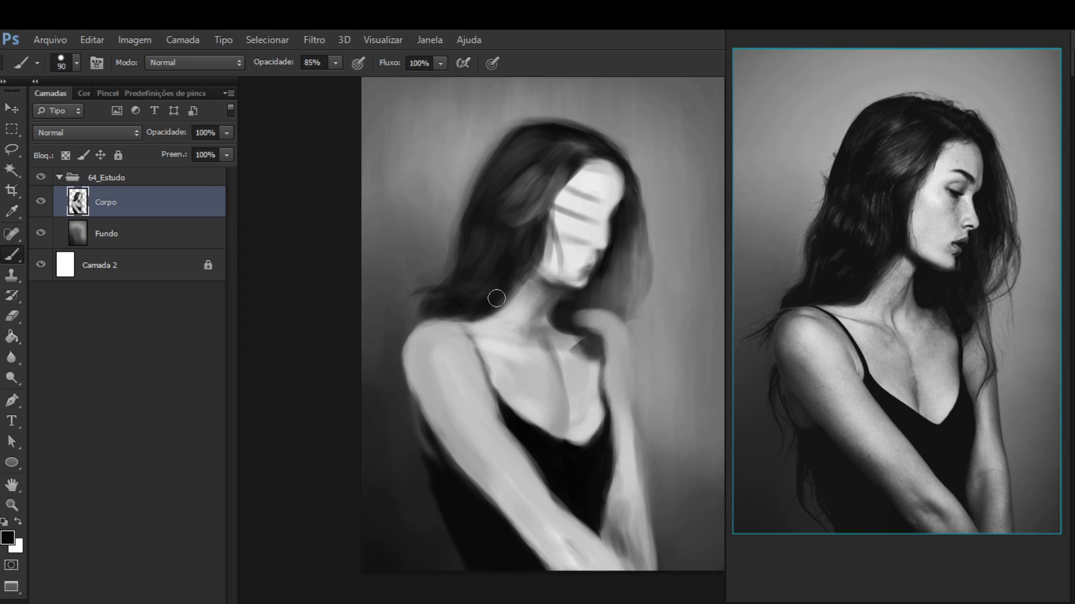
key(v)
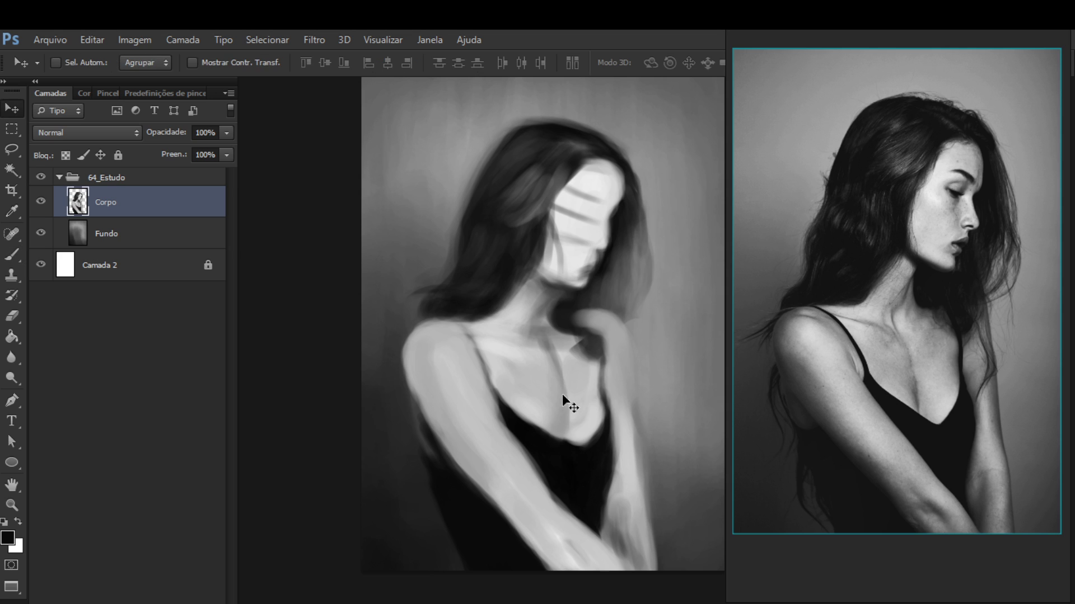
mouse_move(561, 401)
mouse_down()
mouse_move(573, 401)
mouse_move(568, 369)
mouse_move(555, 372)
mouse_up()
key(Right)
key(Right)
key(Right)
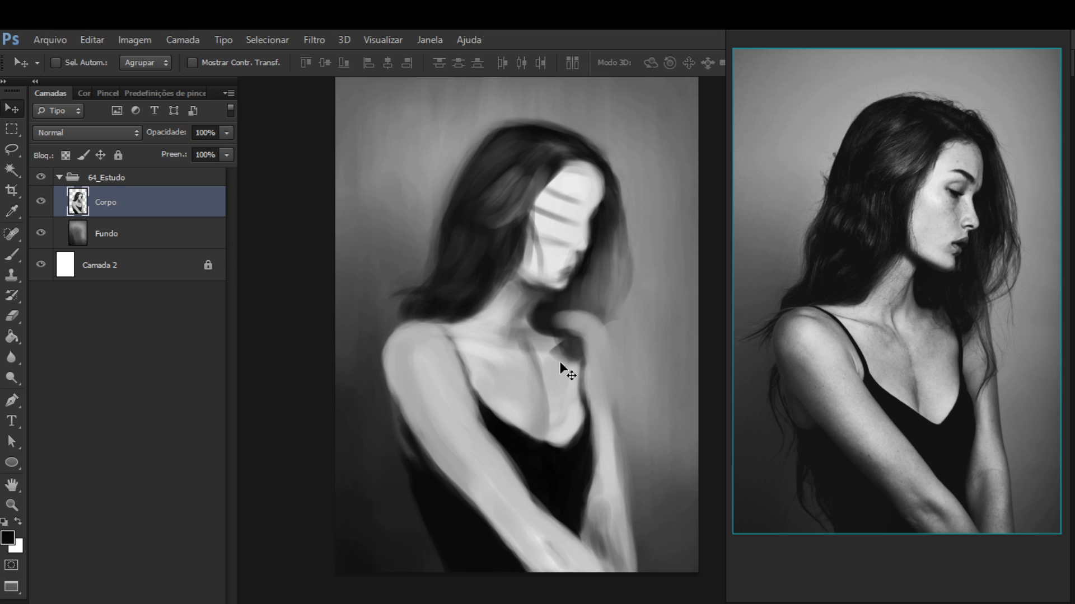
key(Right)
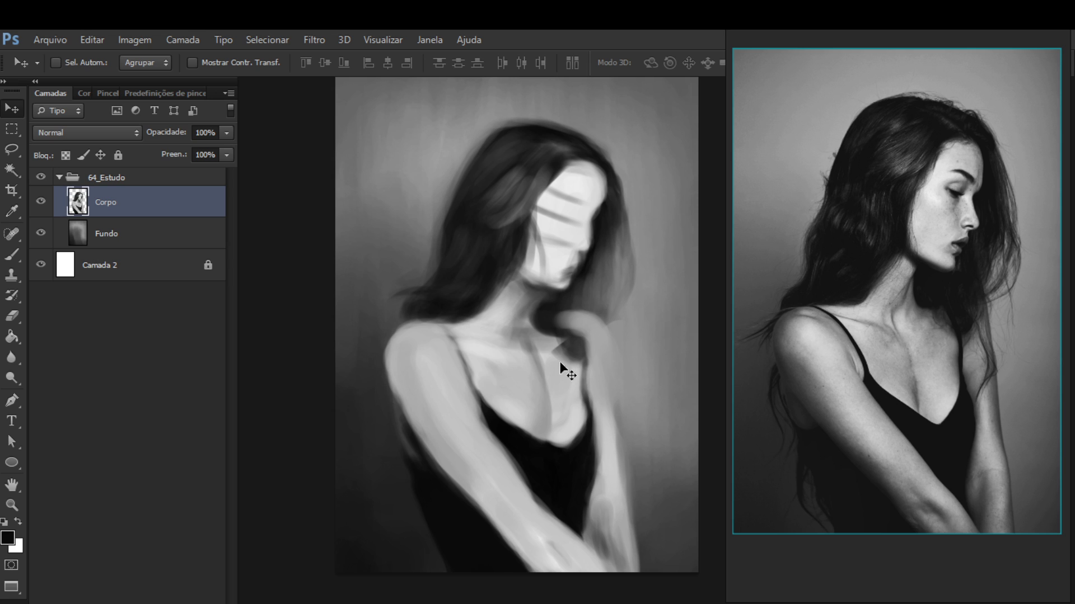
Blend the near shoulder and upper arm with sampled greys, using a 175 px brush at 50% opacity
key(b)
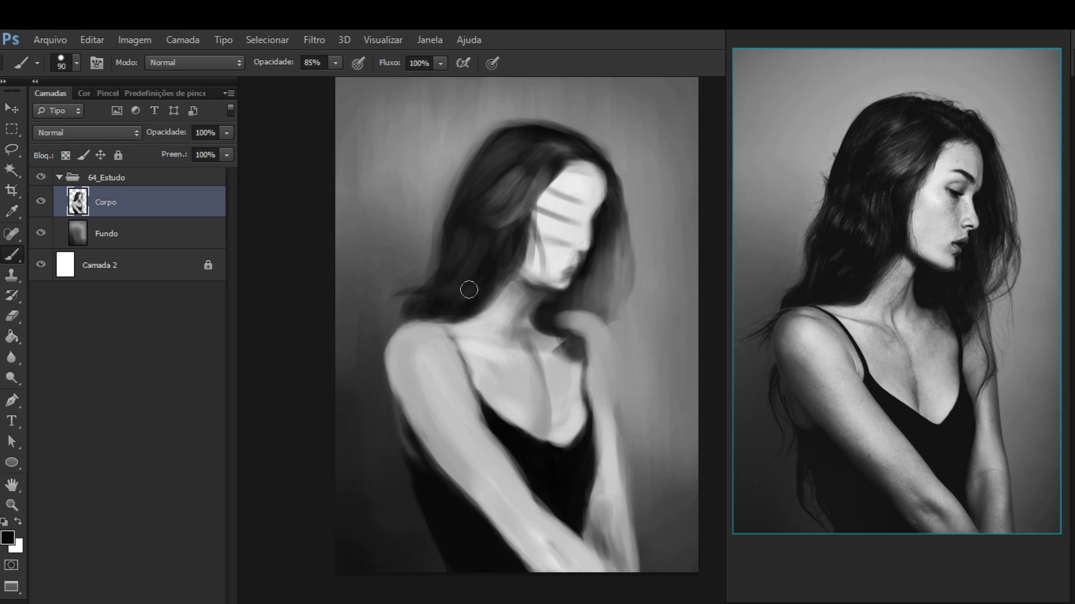
drag(462, 294, 529, 266)
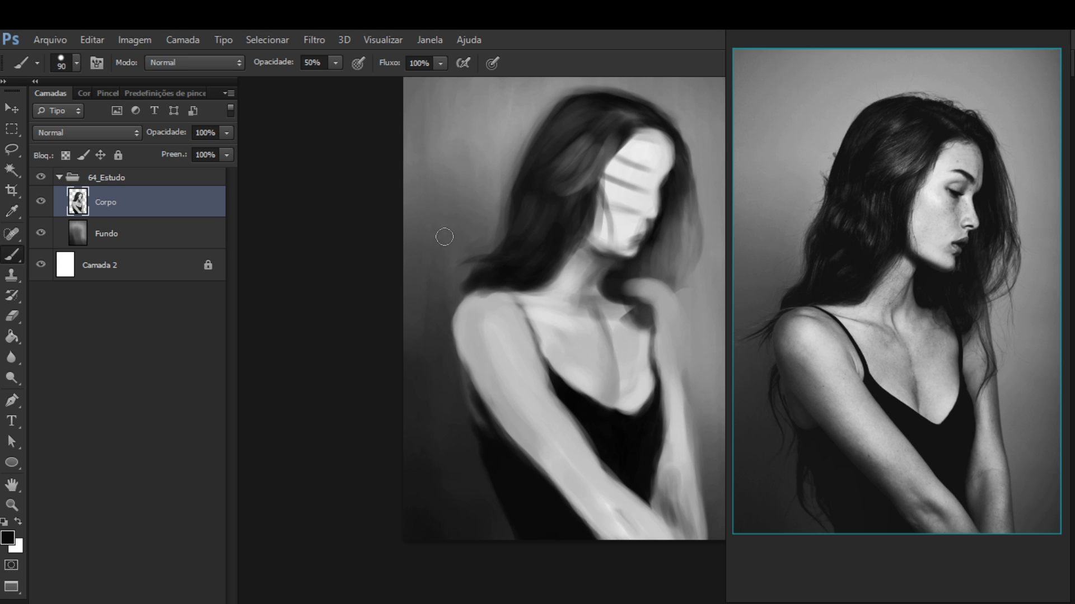
alt+click(497, 314)
alt+click(507, 336)
key(bracketright)
key(bracketright)
key(bracketright)
key(bracketright)
alt+click(590, 296)
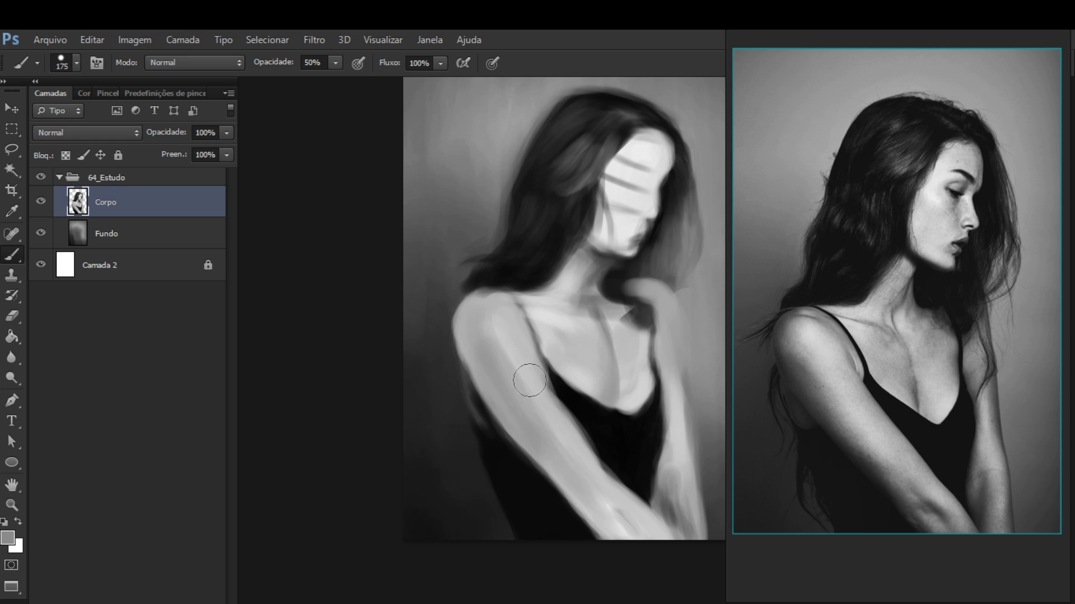
alt+click(509, 348)
alt+click(497, 356)
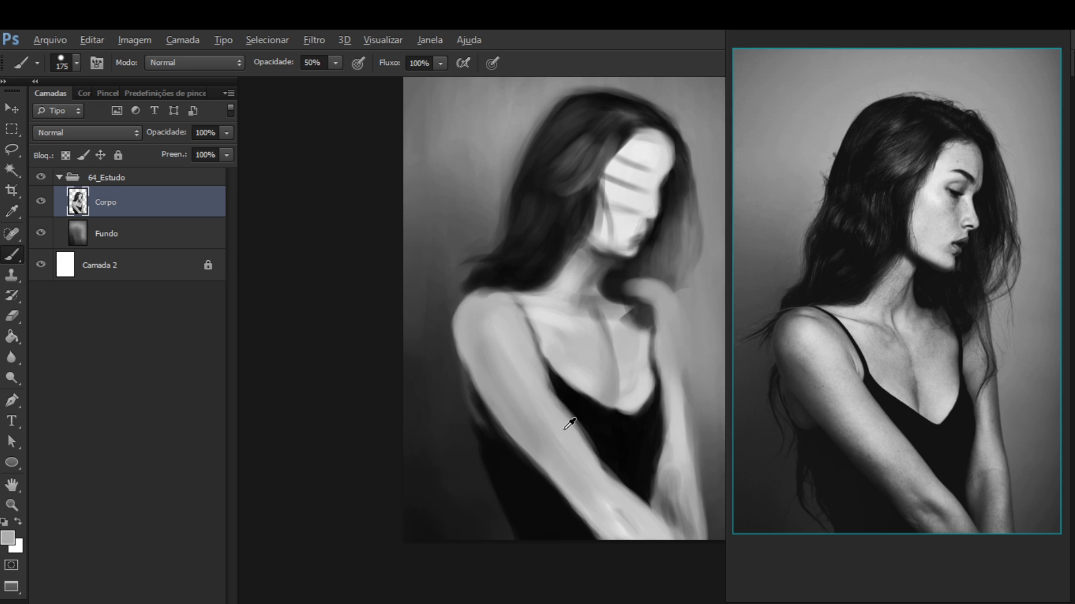
alt+click(566, 426)
alt+click(519, 363)
alt+click(504, 384)
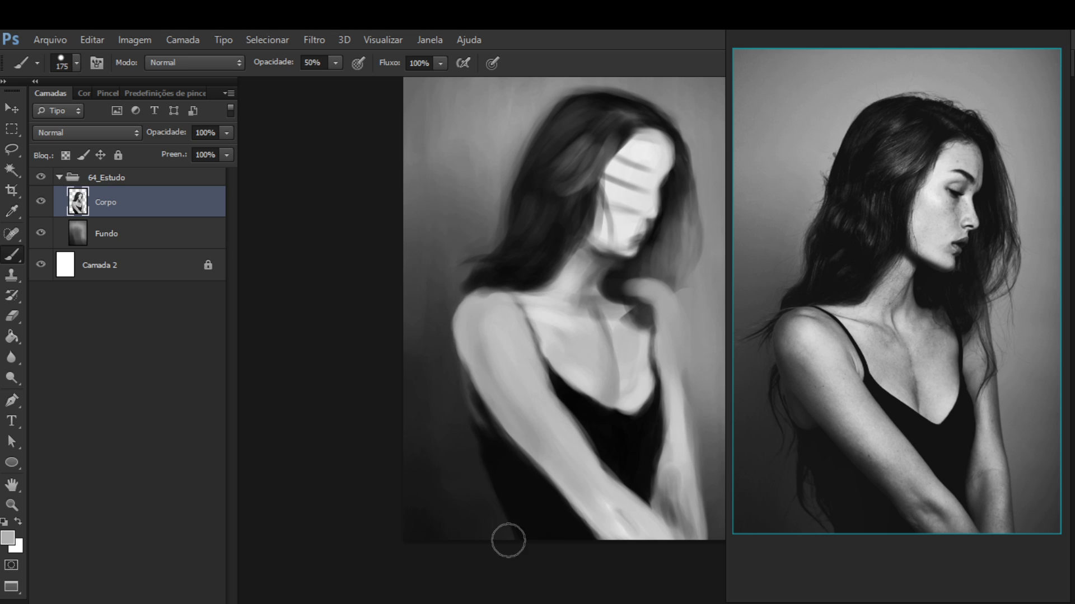
Darken the hair beside the face and neck with sampled dark tones, using an 80 to 90 px brush at 80% opacity
key(bracketleft)
key(bracketleft)
alt+click(624, 433)
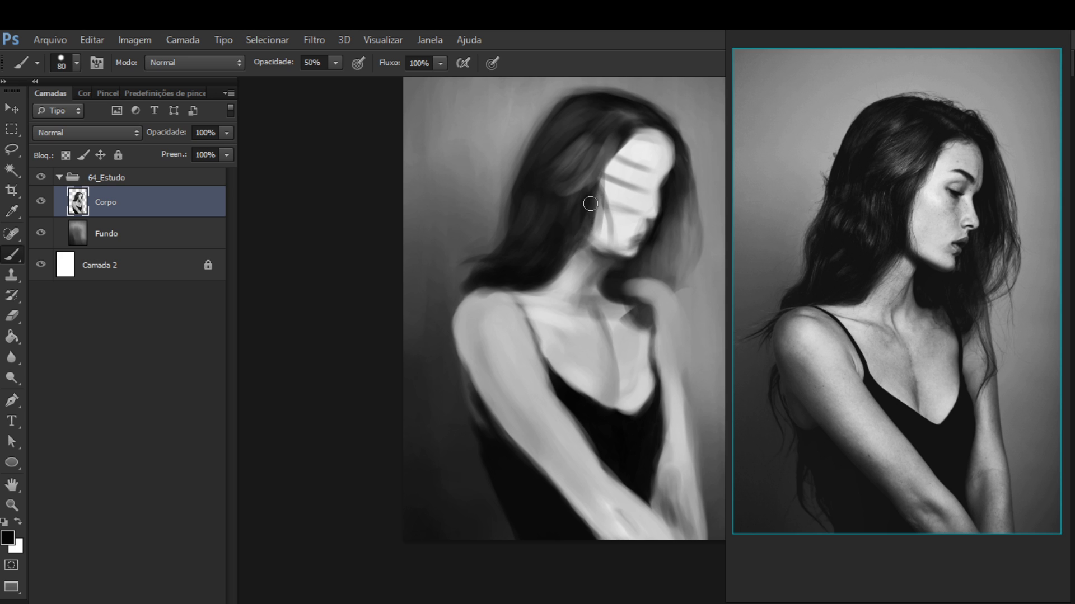
key(alt)
alt+click(548, 259)
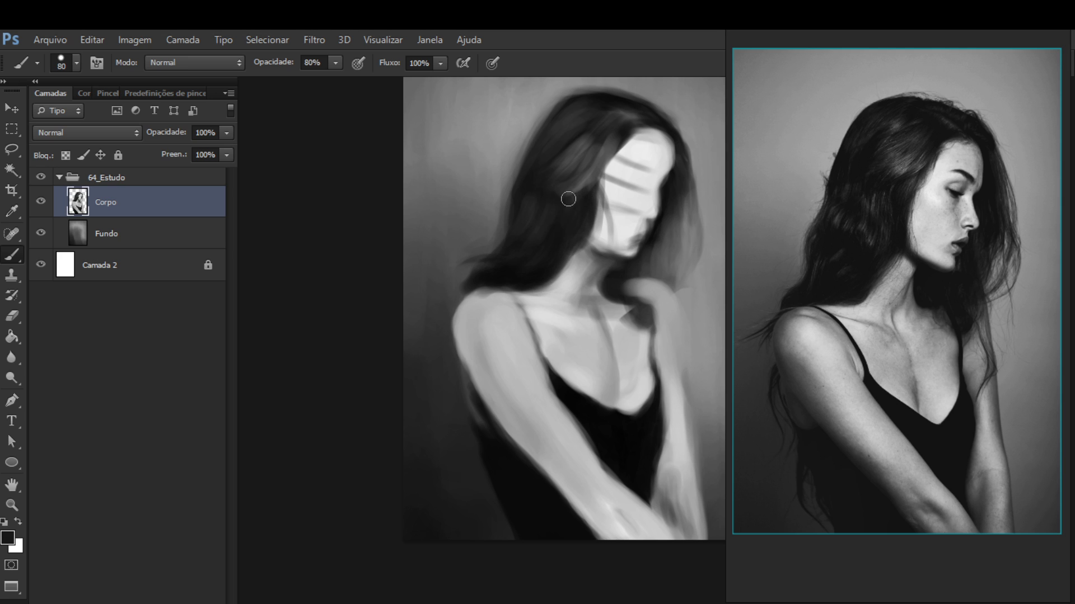
alt+click(542, 229)
alt+click(582, 171)
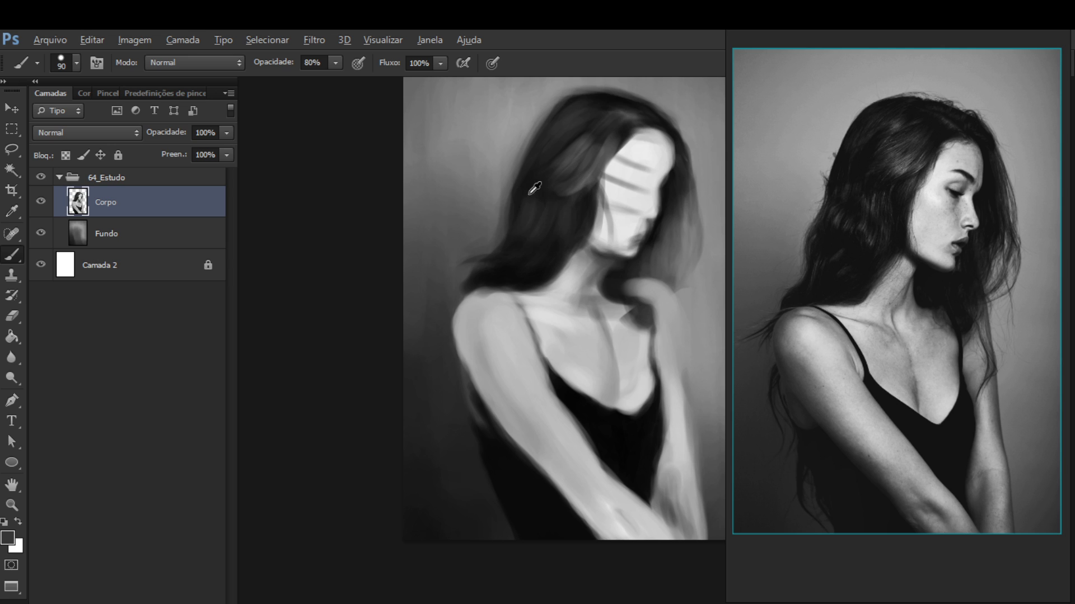
alt+click(530, 279)
Shape the hair's outer edge above the near shoulder with near-black and sampled grey strokes, using a 90 px brush at 80% opacity
mouse_move(514, 198)
mouse_down()
mouse_move(502, 243)
mouse_move(494, 235)
mouse_up()
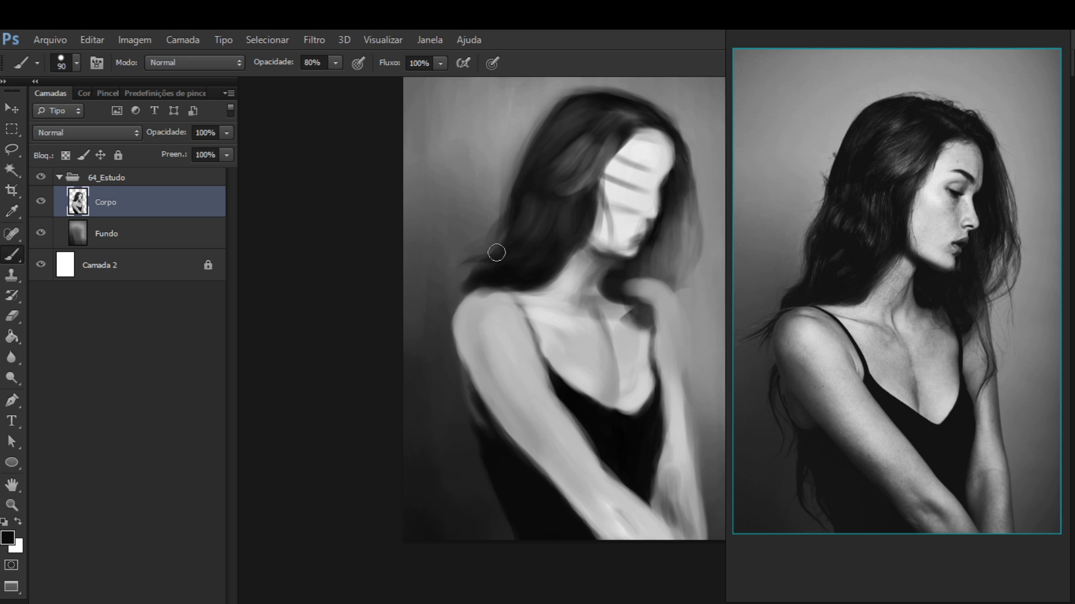
alt+click(520, 220)
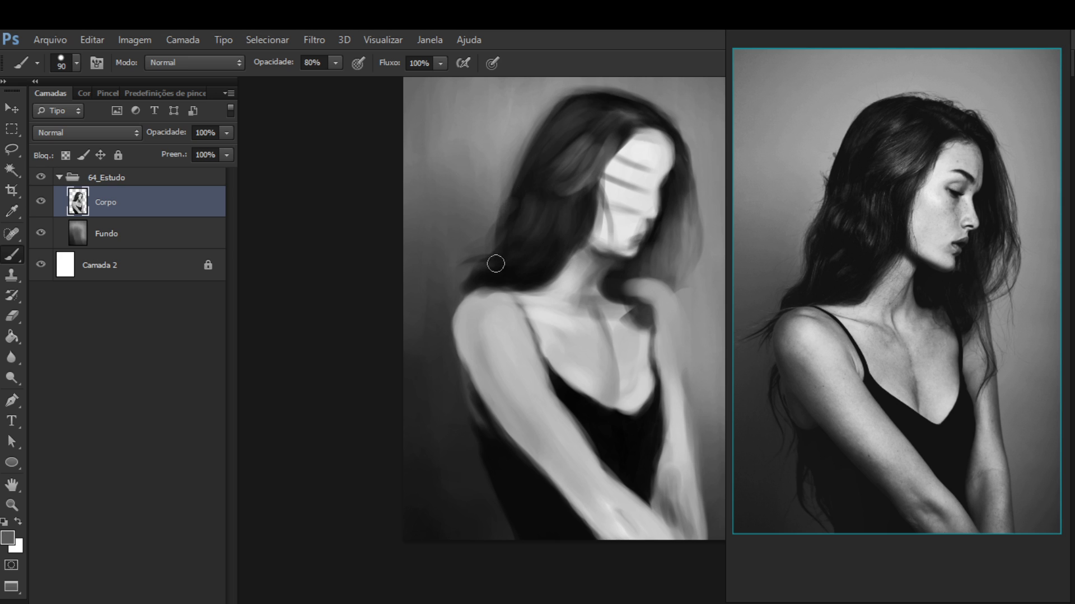
drag(503, 228, 502, 259)
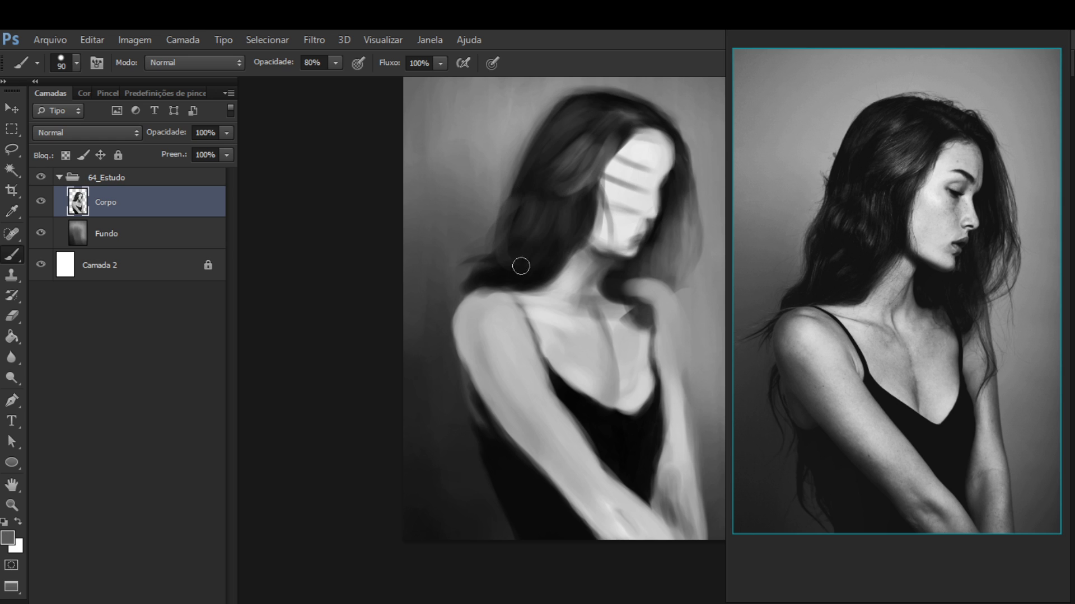
alt+click(519, 282)
alt+click(533, 272)
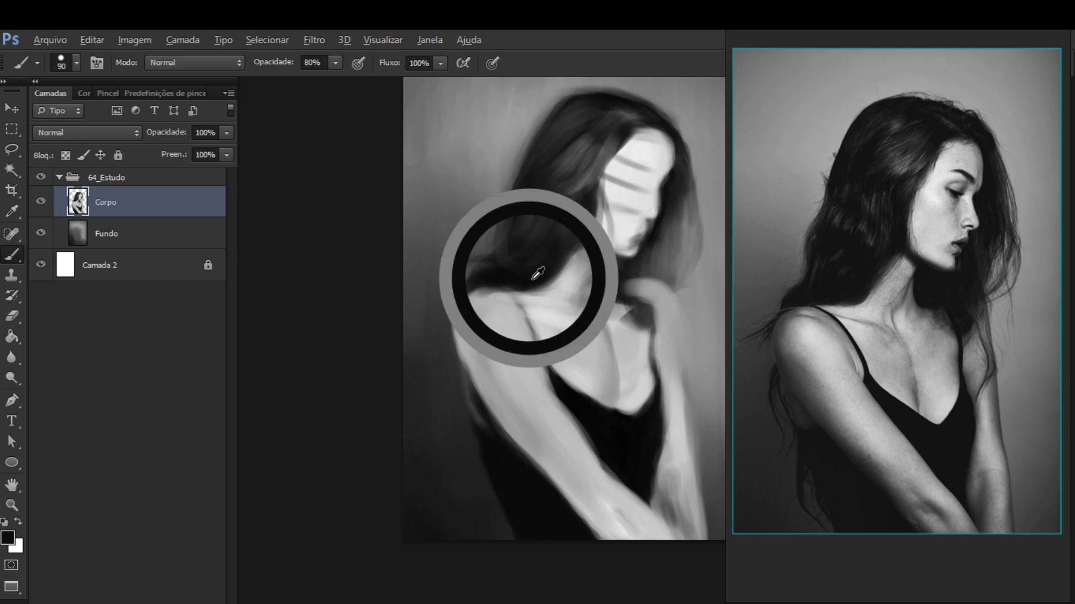
mouse_move(546, 284)
mouse_down()
mouse_move(508, 290)
mouse_move(531, 291)
mouse_up()
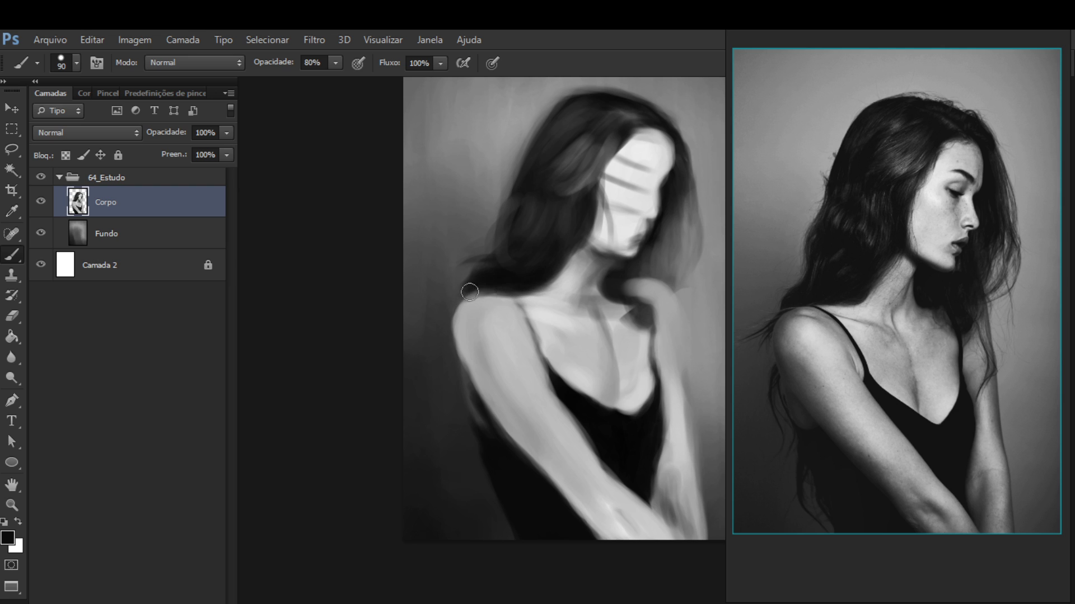
Extend the near-black hair ends over the near shoulder and redefine the shoulder's upper edge with sampled light grey
alt+click(492, 314)
alt+click(512, 280)
drag(476, 288, 460, 333)
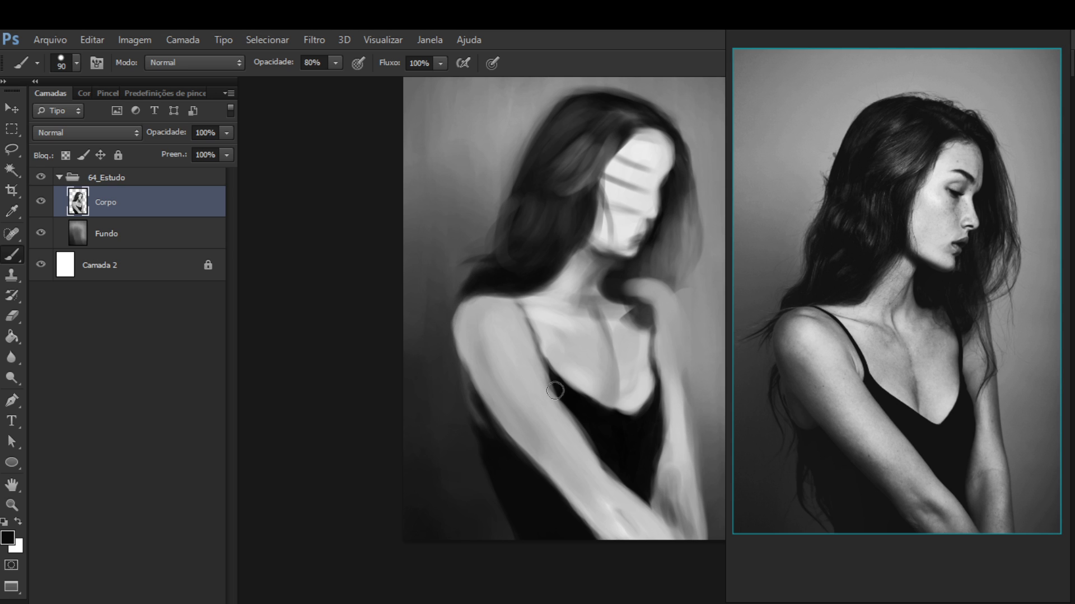
alt+click(471, 328)
Add soft dark-grey strands to the lower hair mass with a 90 px brush at 65% opacity
drag(578, 305, 533, 324)
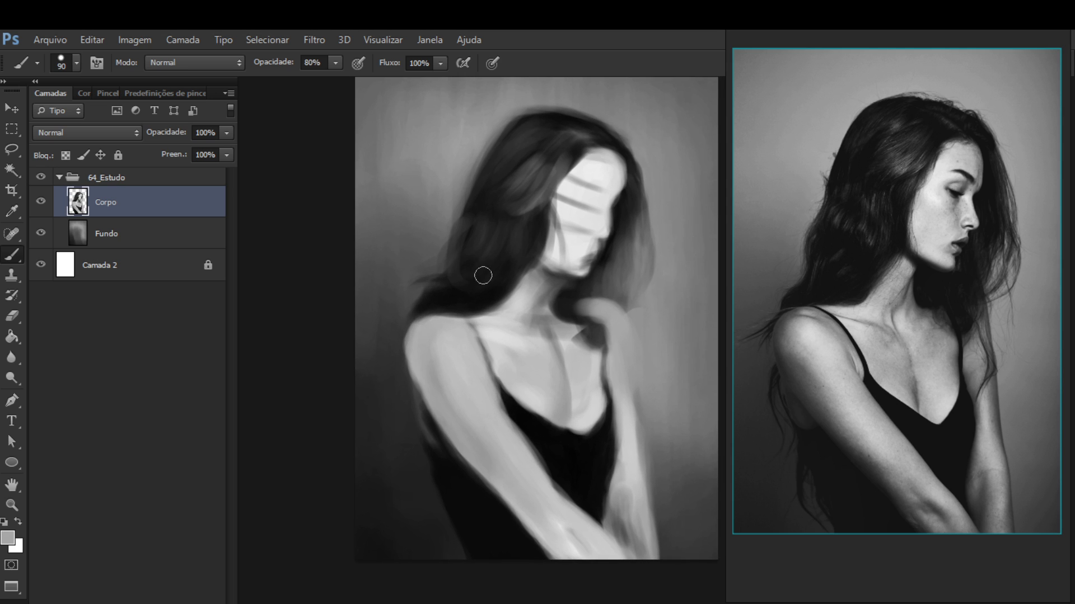
alt+click(467, 295)
alt+click(542, 186)
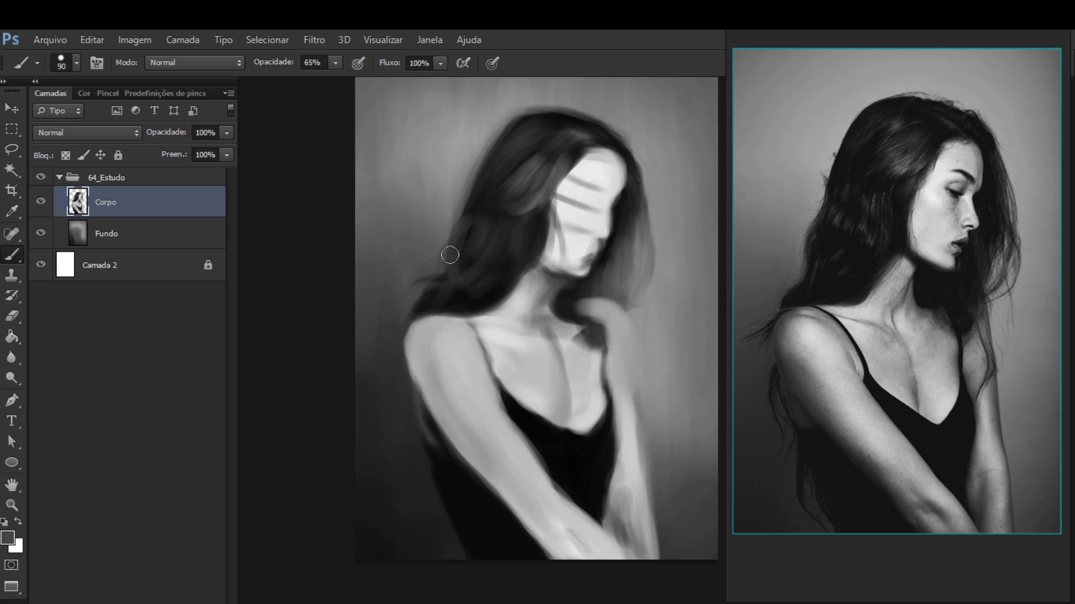
Flip the 64_Estudo group horizontally back to its original direction and mirror the reference photo to match
click(155, 178)
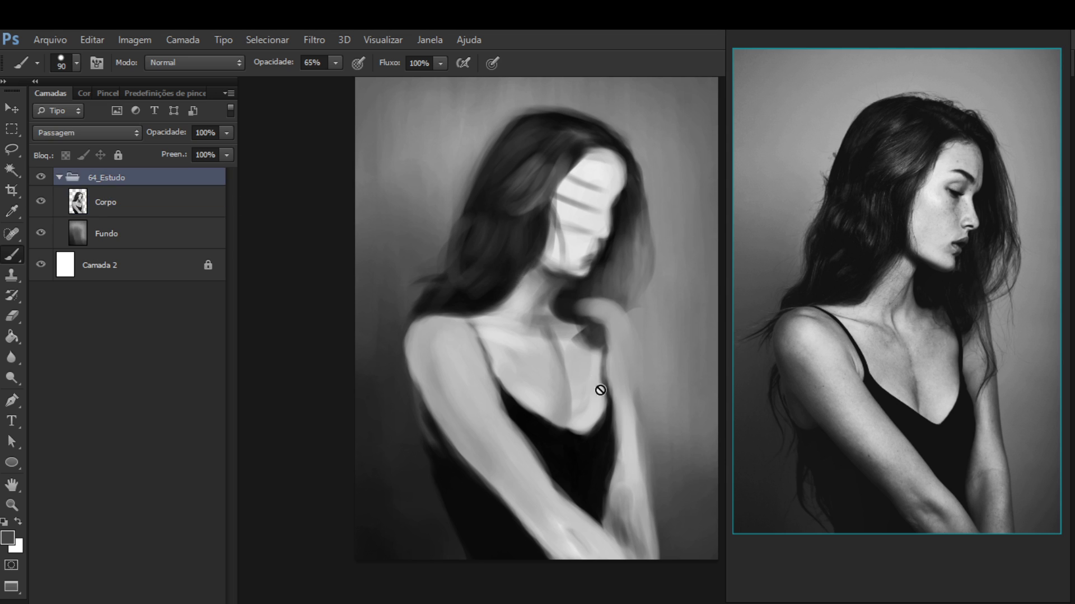
key(ctrl+shift+h)
drag(626, 328, 552, 338)
click(902, 284)
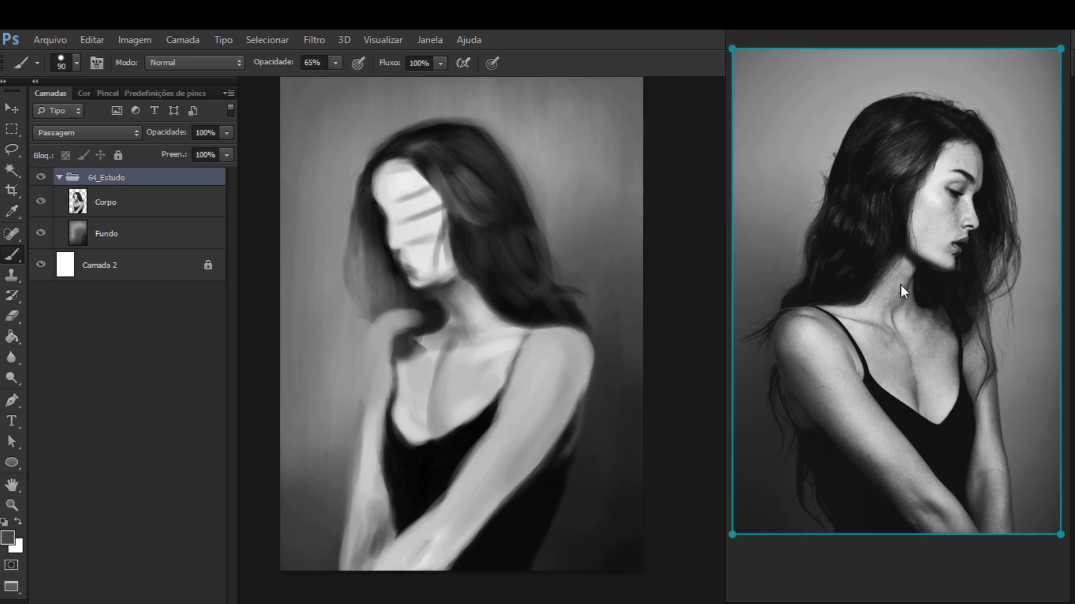
alt+shift+drag(911, 322, 763, 316)
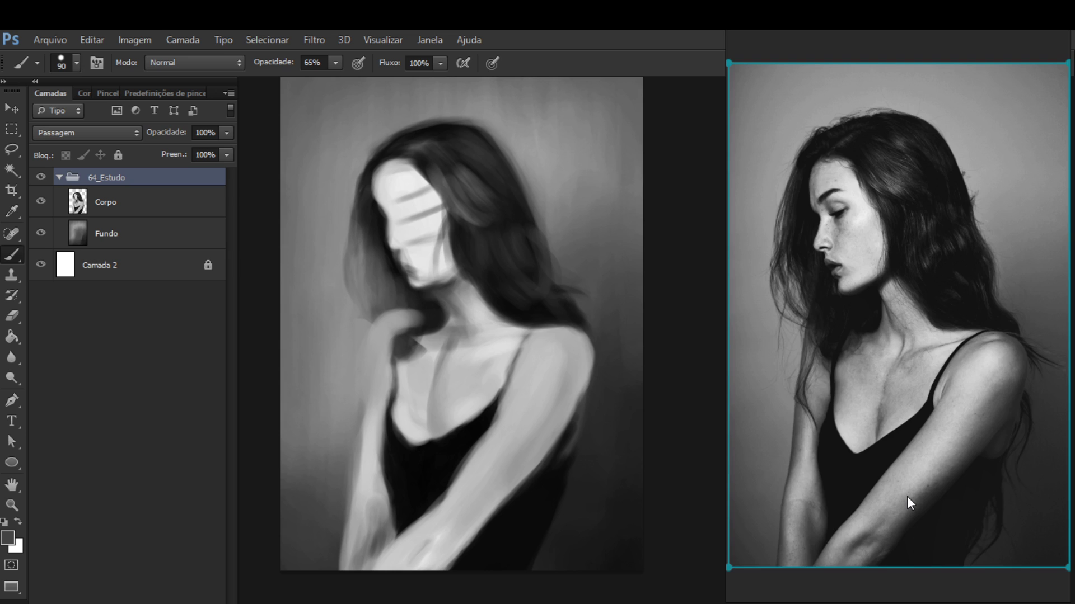
mouse_move(485, 321)
mouse_down()
mouse_move(511, 324)
mouse_move(458, 334)
mouse_up()
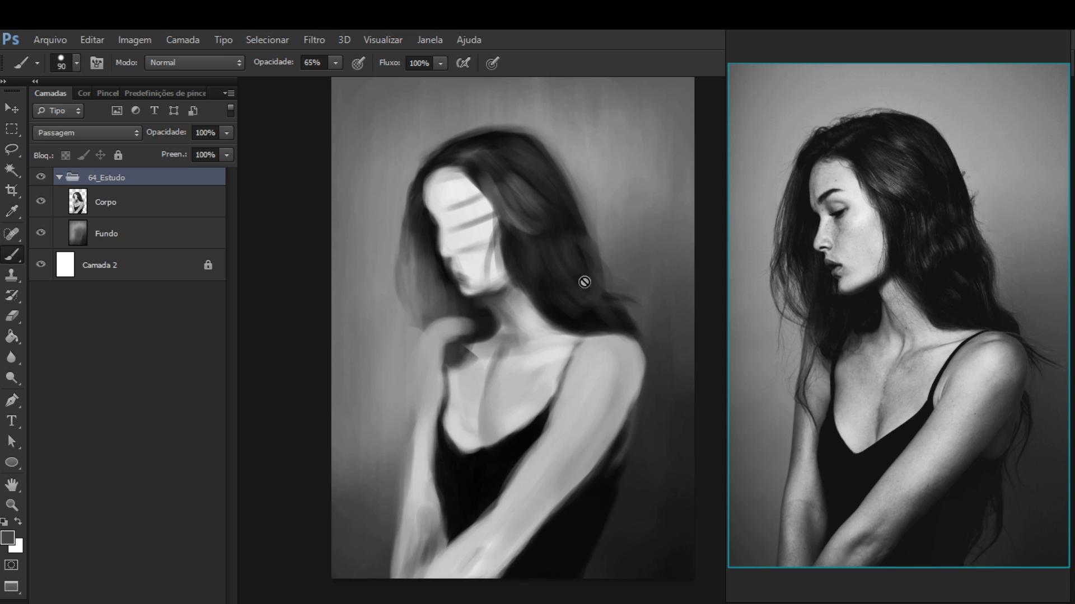
On the Corpo layer, rotate the canvas view to -40° and smooth the near arm's outer side with sampled greys at 75% opacity
click(178, 218)
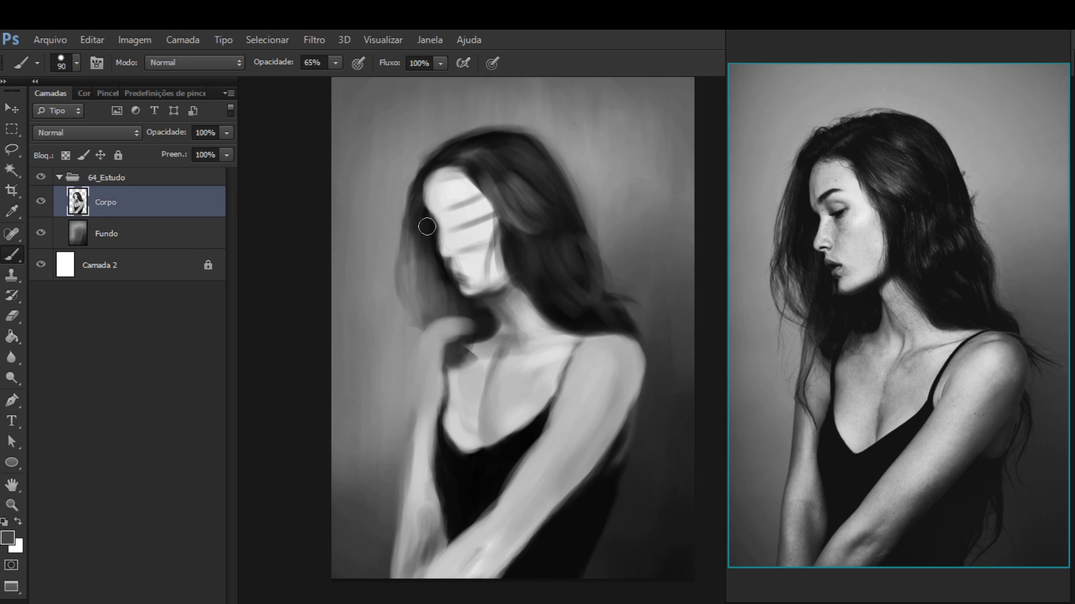
drag(470, 264, 498, 263)
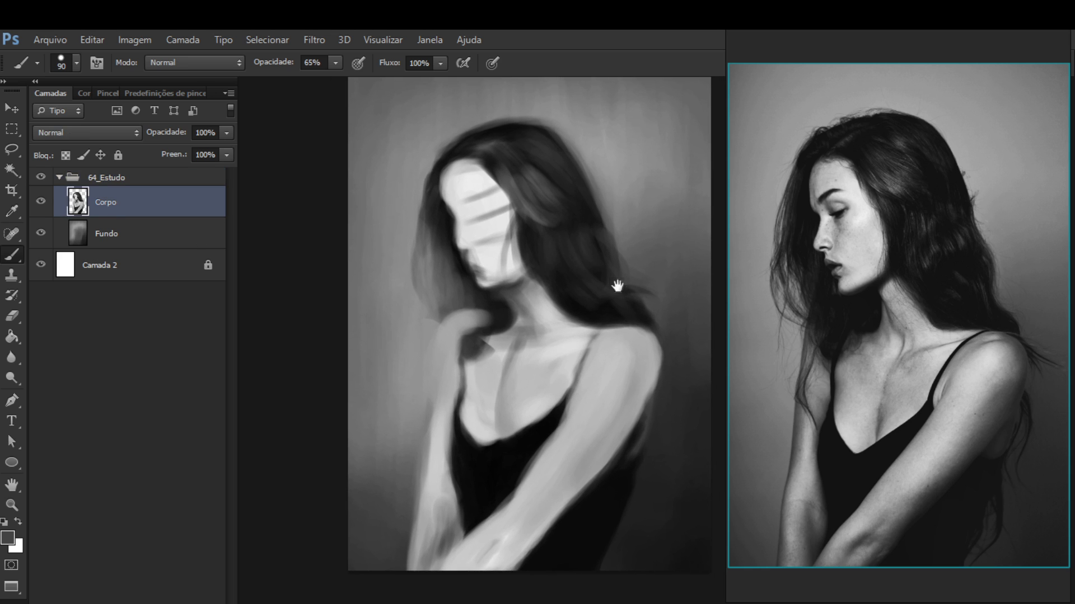
drag(619, 288, 643, 216)
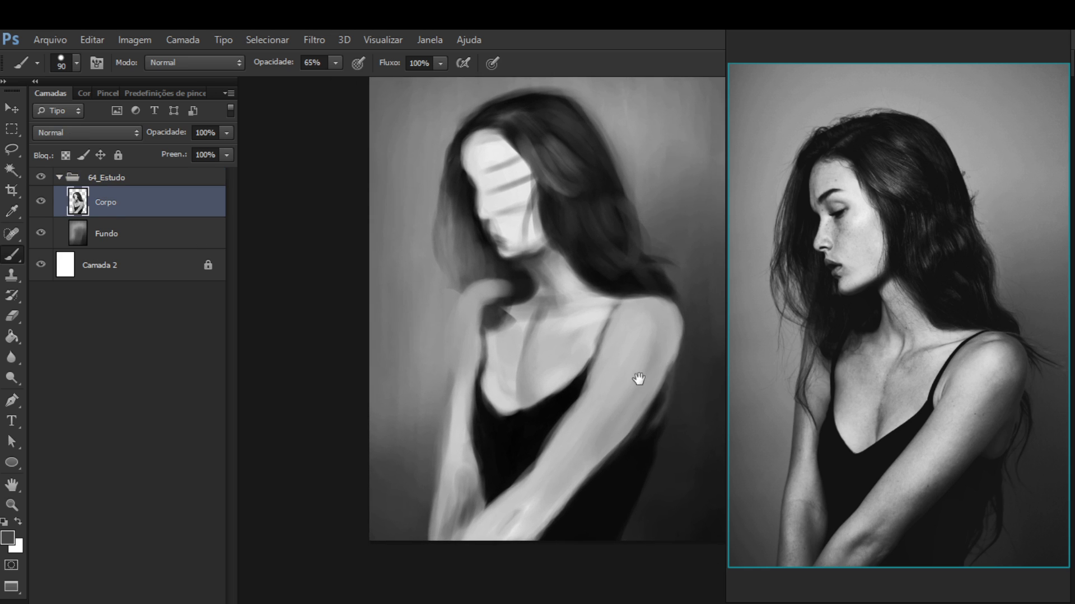
drag(638, 376, 619, 401)
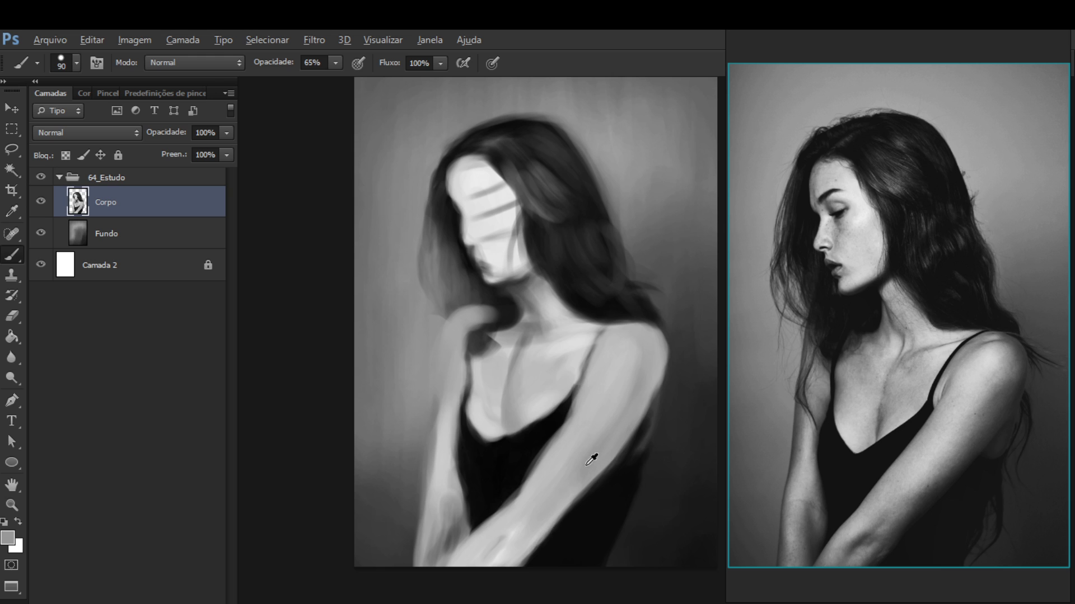
alt+click(566, 467)
key(r)
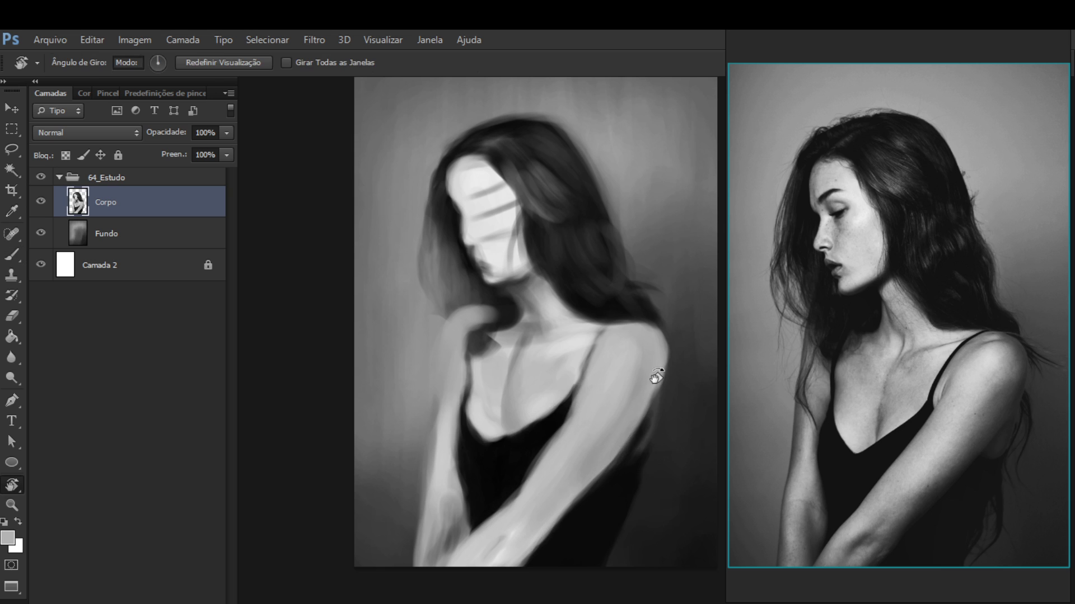
mouse_move(654, 377)
mouse_down()
mouse_move(600, 259)
mouse_move(626, 284)
mouse_up()
drag(542, 356, 415, 321)
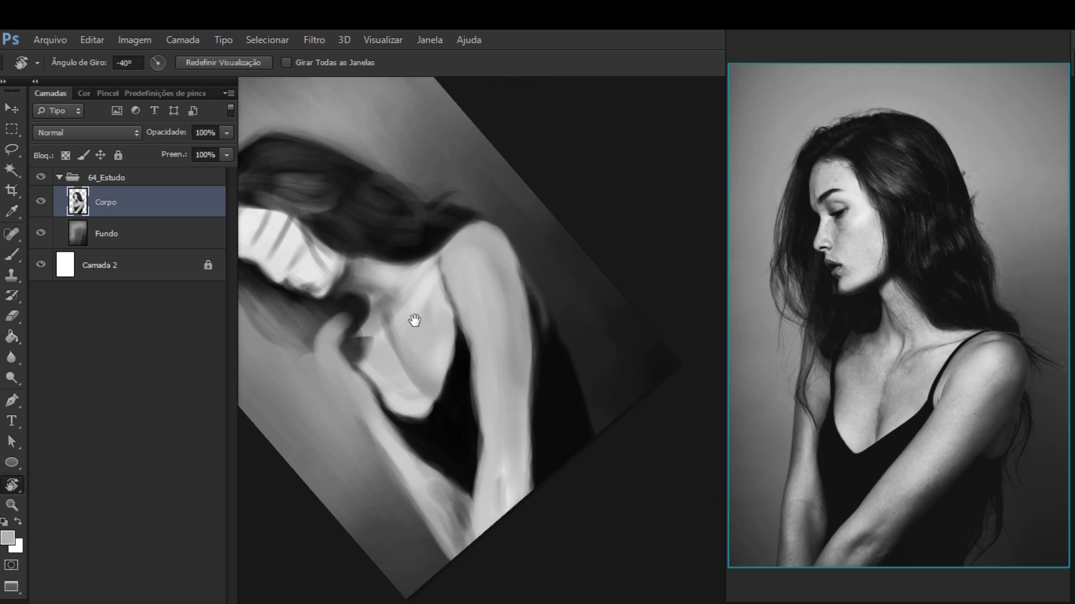
key(b)
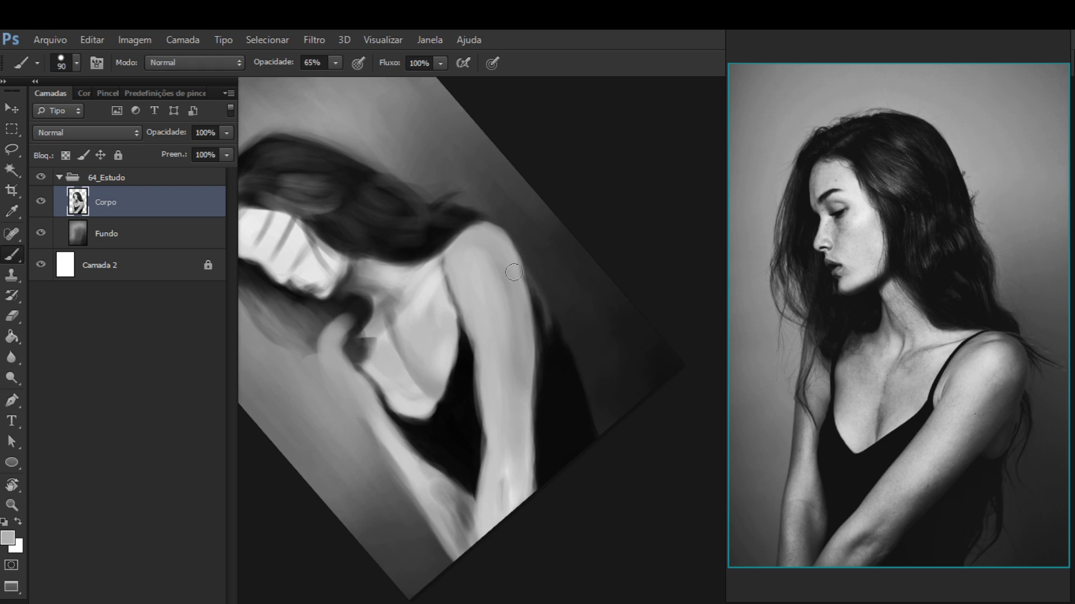
alt+click(511, 273)
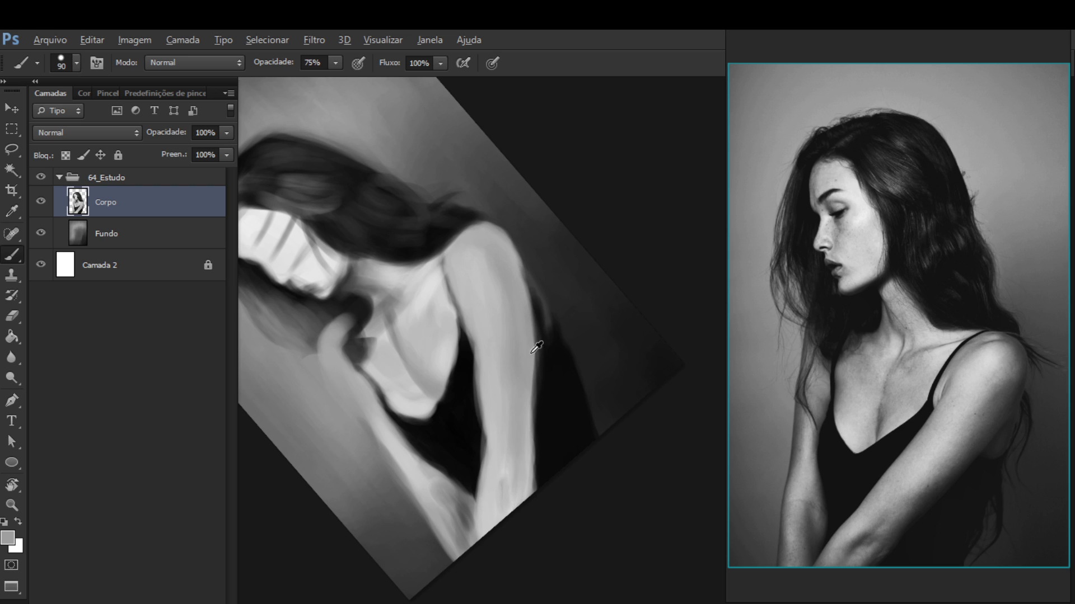
alt+click(520, 351)
drag(516, 467, 512, 523)
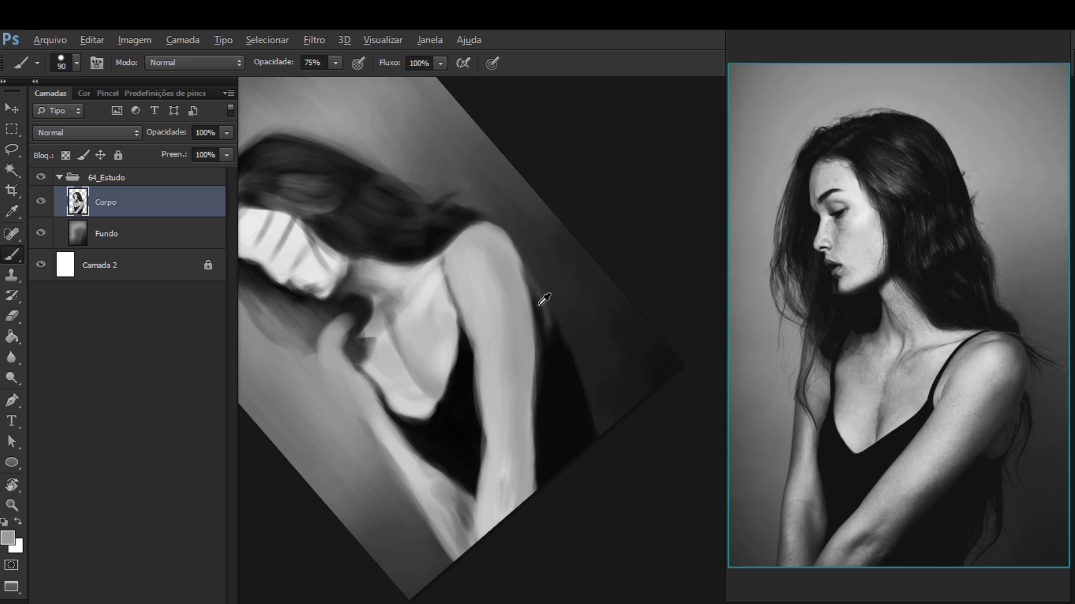
Refine the dark area beside the near upper arm with a sampled dark tone and reset the canvas rotation
alt+click(538, 305)
alt+click(553, 292)
key(Escape)
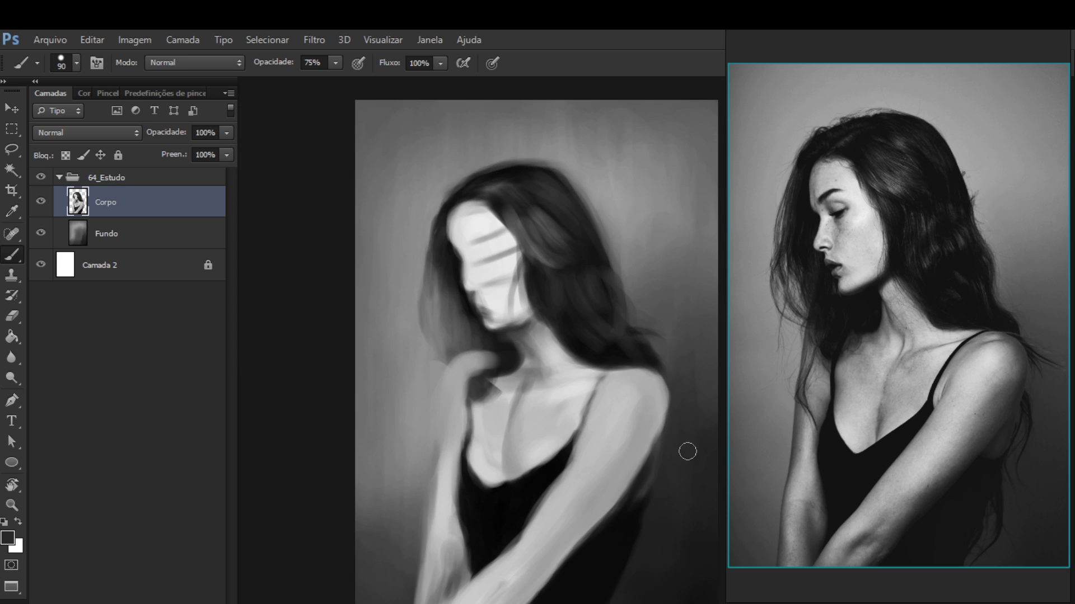
Define the dark edge between the near arm and the dress with sampled black, using a 90 px brush at 85% opacity
drag(668, 381, 669, 363)
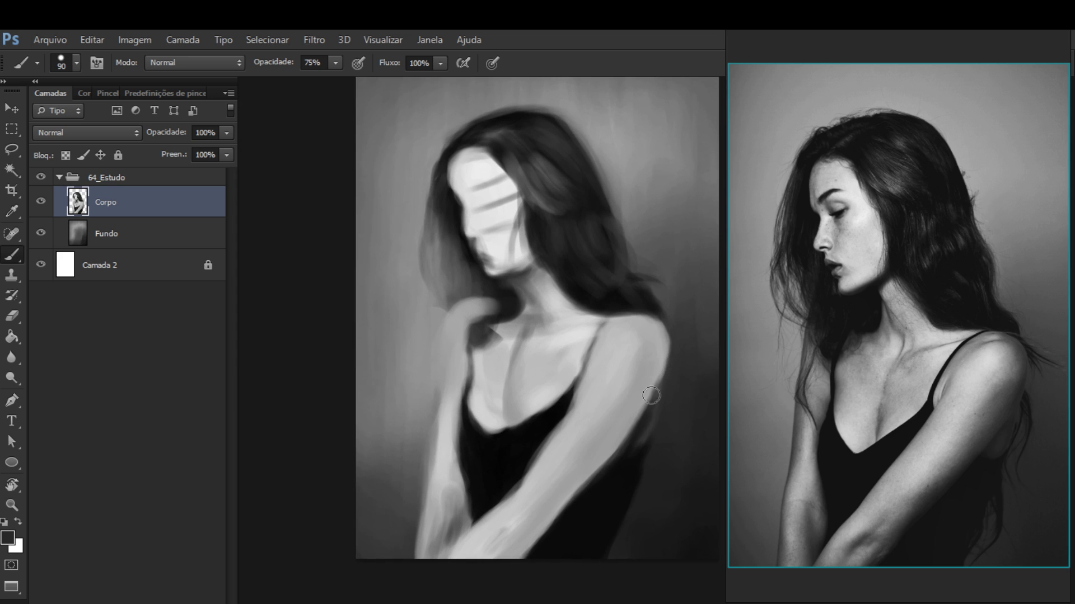
alt+click(598, 493)
mouse_move(658, 363)
mouse_down()
mouse_move(643, 231)
mouse_move(632, 218)
mouse_up()
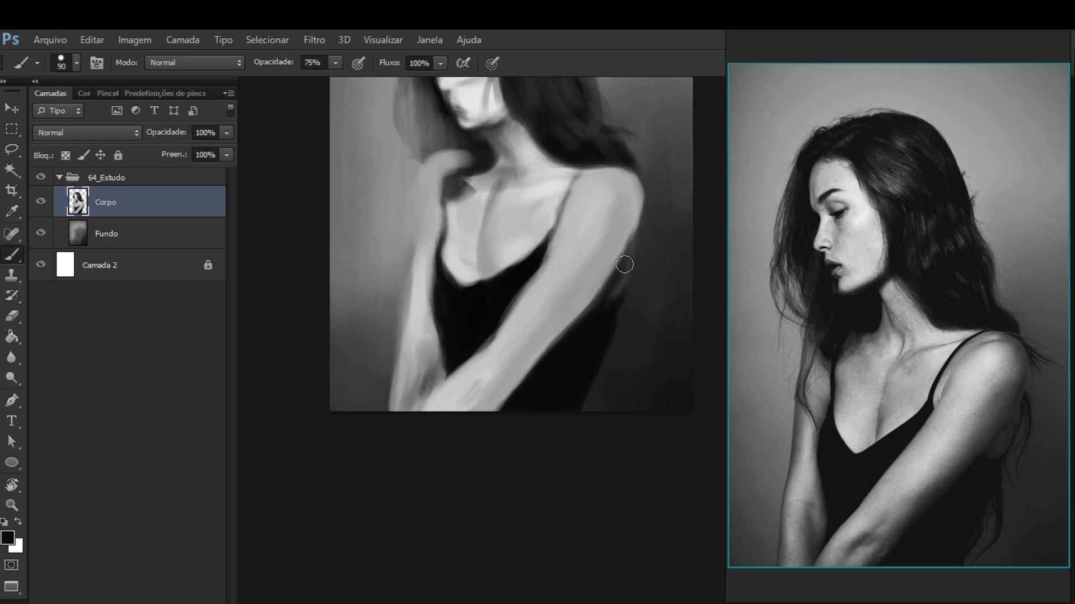
drag(523, 247, 487, 270)
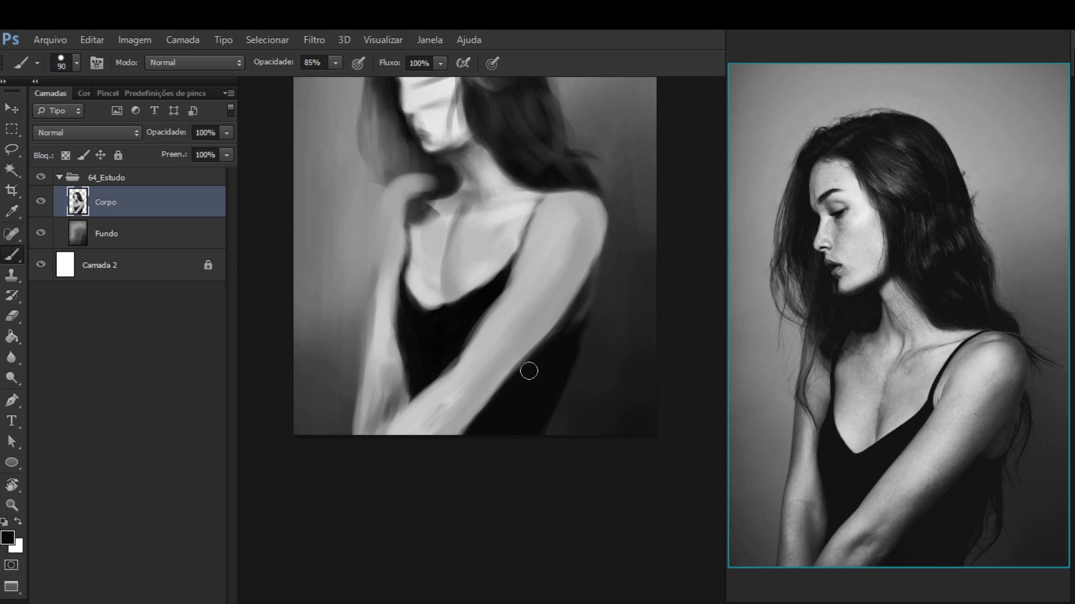
mouse_move(480, 422)
mouse_down()
mouse_move(621, 120)
mouse_move(604, 206)
mouse_up()
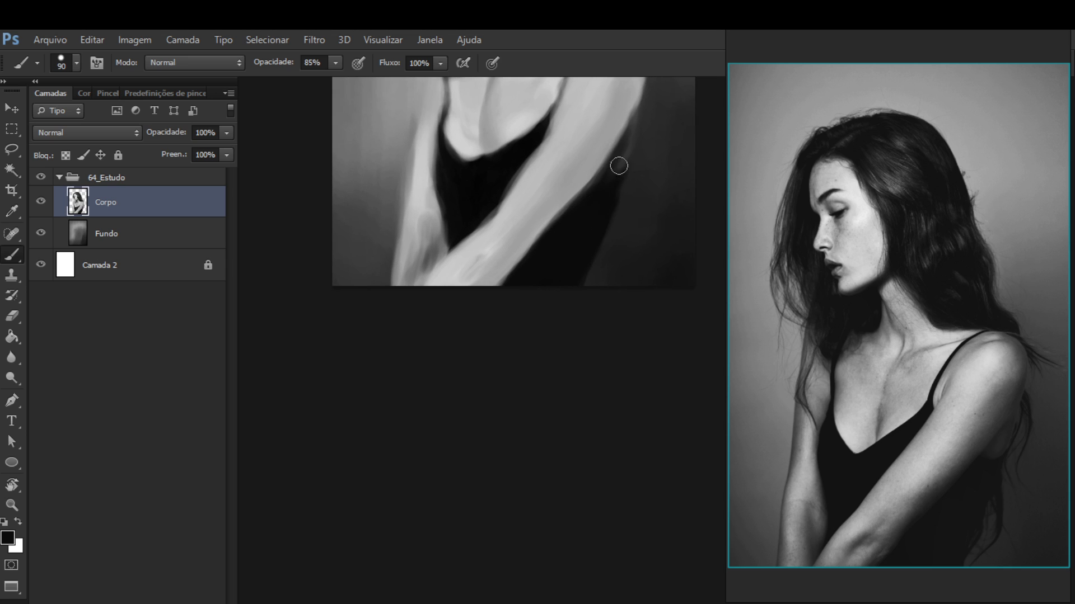
drag(595, 254, 606, 457)
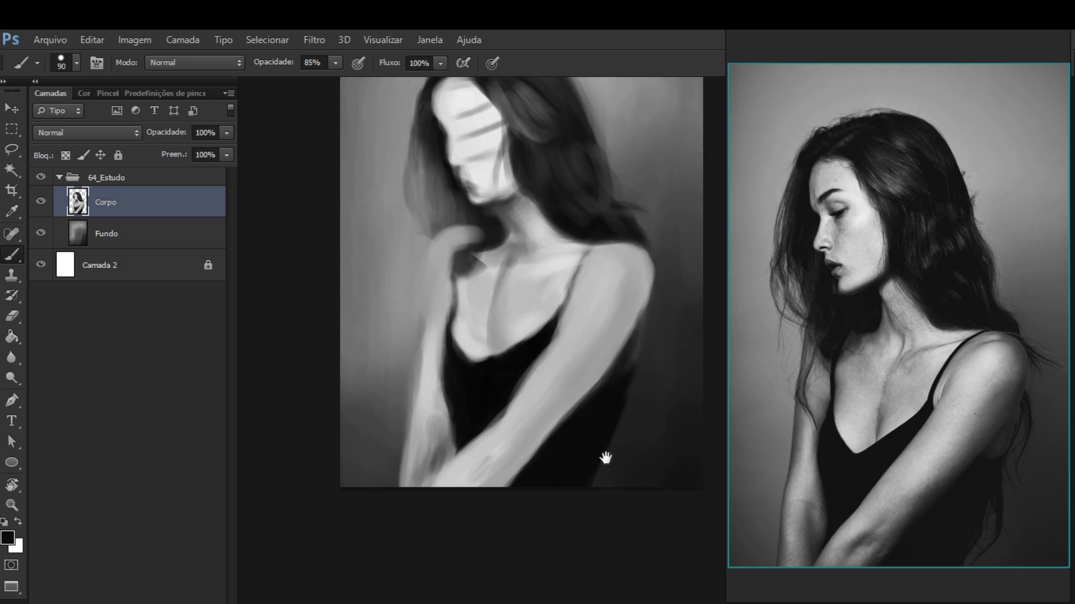
drag(642, 401, 641, 415)
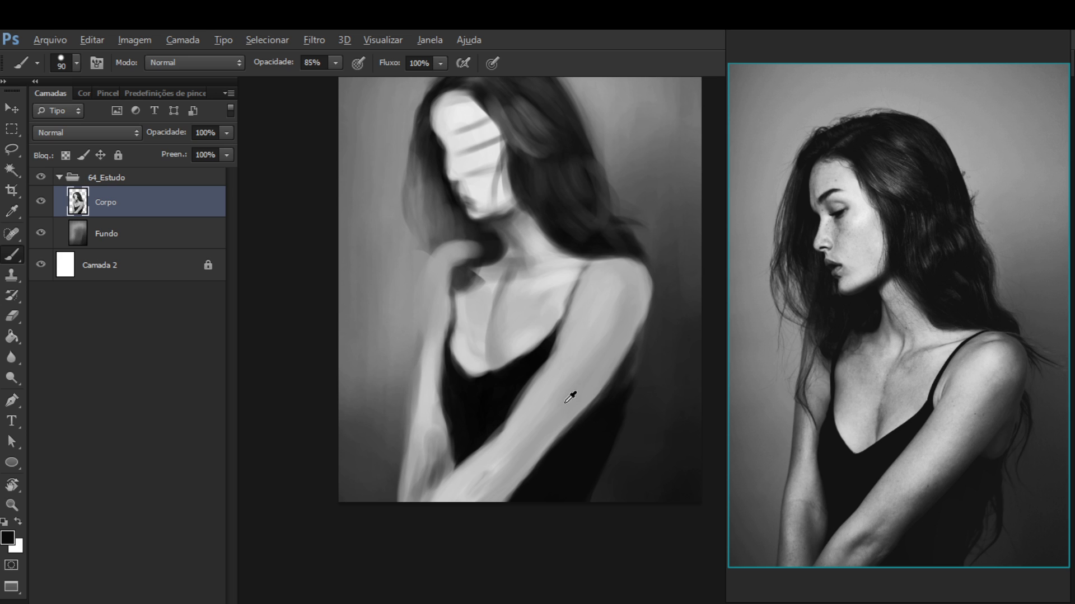
Rework the far shoulder with a light grey sampled from the near arm and sample a dark tone from the hair above it
alt+click(565, 403)
key(space)
mouse_move(603, 379)
mouse_down()
mouse_move(578, 391)
mouse_move(562, 378)
mouse_move(600, 393)
mouse_up()
alt+click(460, 391)
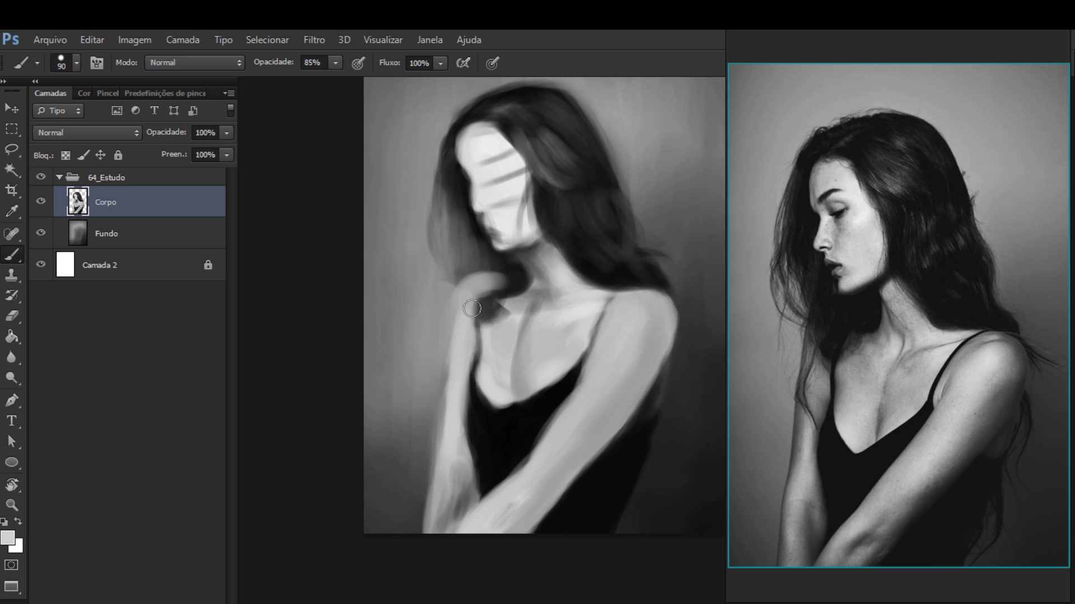
mouse_move(457, 304)
mouse_down()
mouse_move(461, 328)
mouse_move(470, 290)
mouse_move(462, 313)
mouse_move(496, 288)
mouse_up()
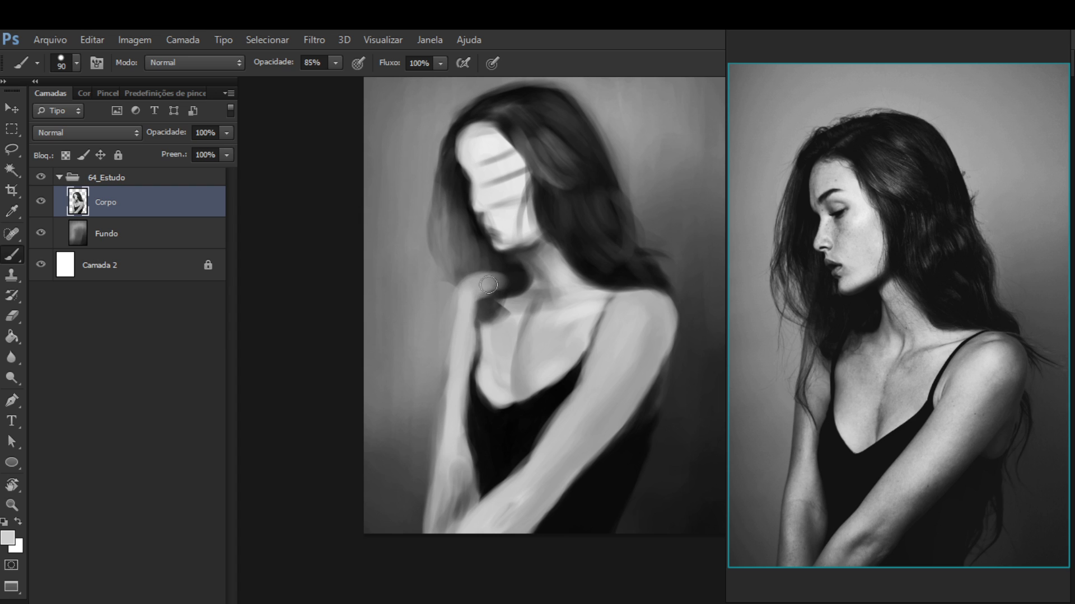
alt+click(493, 259)
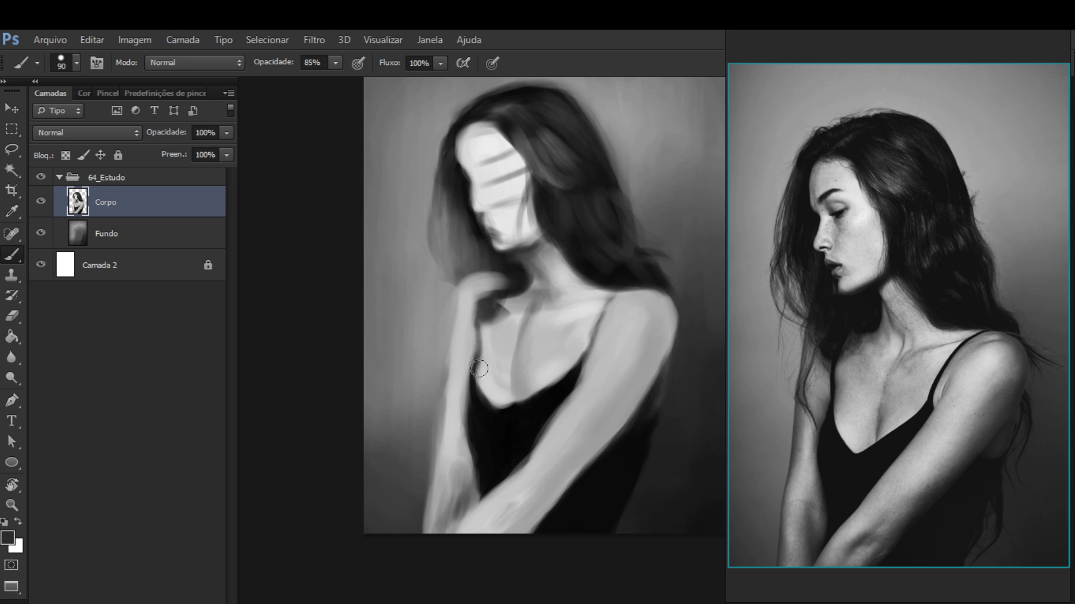
Shade the inner side of the far arm down to the wrist with sampled mid greys at 85% opacity
alt+click(465, 411)
alt+click(462, 423)
alt+click(457, 437)
alt+click(456, 479)
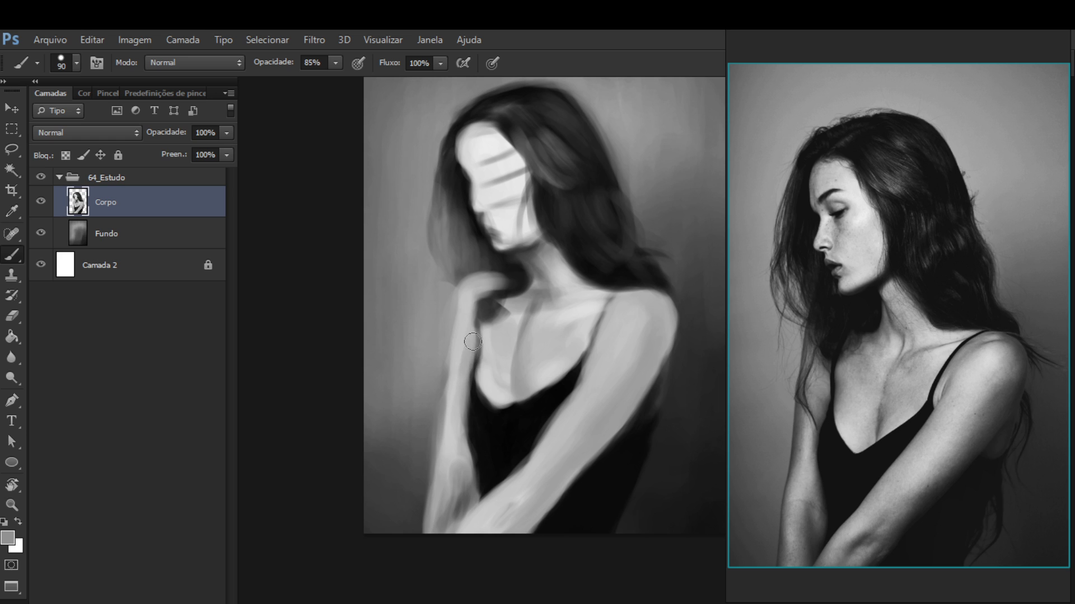
mouse_move(473, 342)
mouse_down()
mouse_move(460, 488)
mouse_move(465, 461)
mouse_move(472, 480)
mouse_move(471, 451)
mouse_move(476, 494)
mouse_move(484, 478)
mouse_move(478, 494)
mouse_move(475, 460)
mouse_move(465, 494)
mouse_up()
alt+click(483, 466)
alt+click(473, 468)
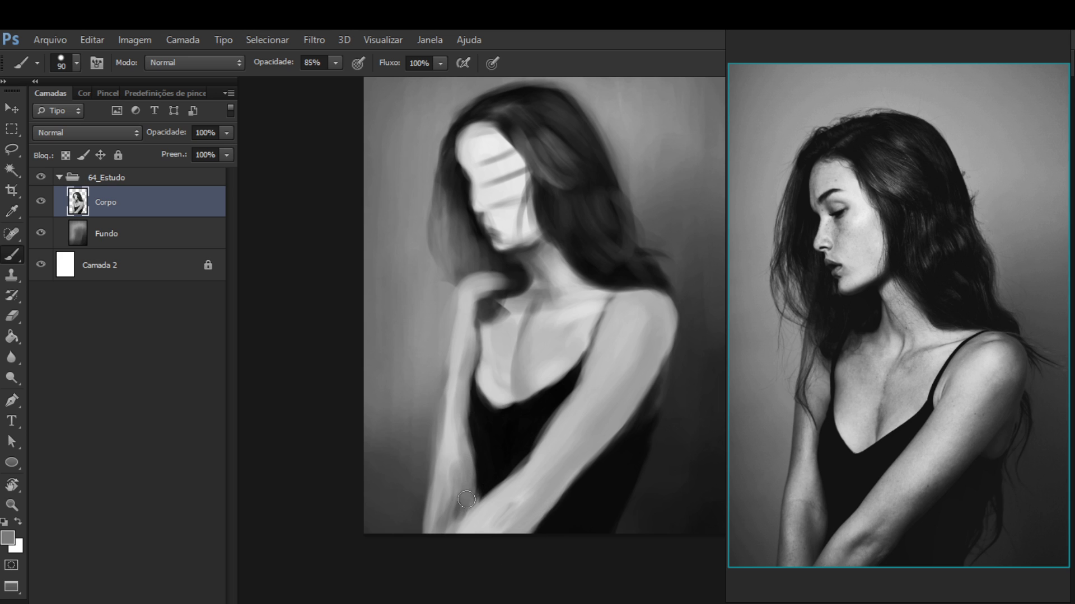
Smooth the outer side of the far forearm and carry the sampled grey up toward the upper arm
alt+click(455, 505)
drag(453, 468, 438, 515)
alt+click(443, 489)
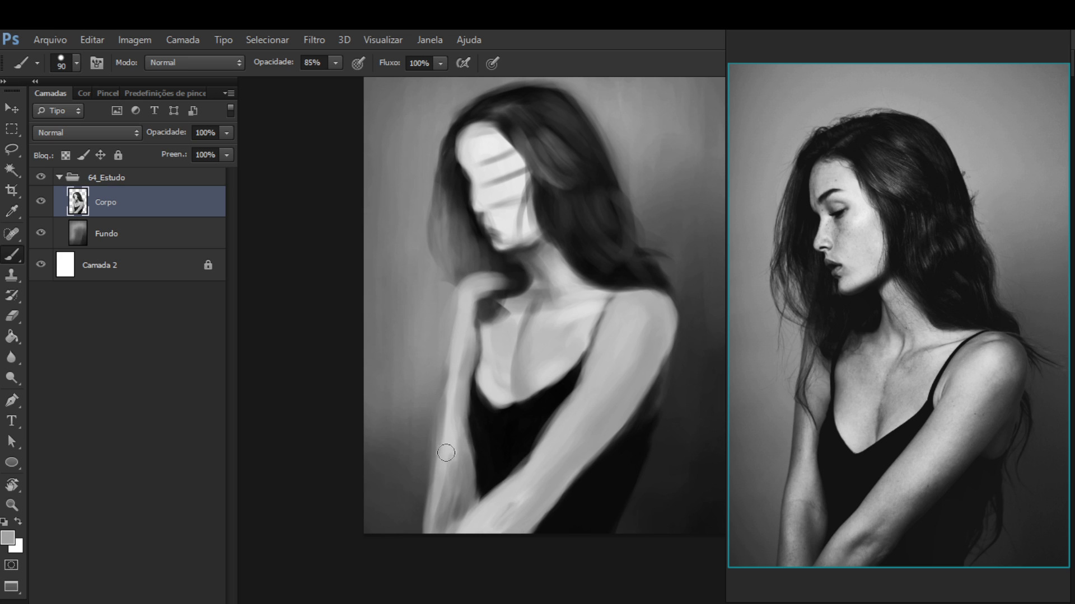
drag(454, 435, 469, 332)
Blend the far forearm softly with a light grey sampled from the chest, using a 150 px brush at 50% opacity
key(bracketright)
key(bracketright)
key(bracketright)
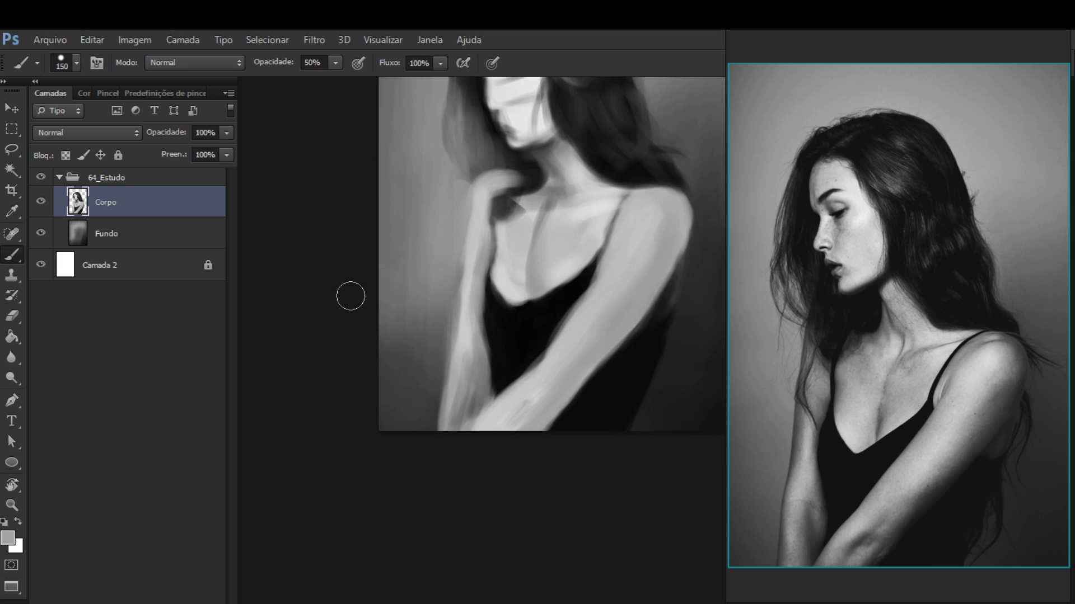
alt+click(515, 264)
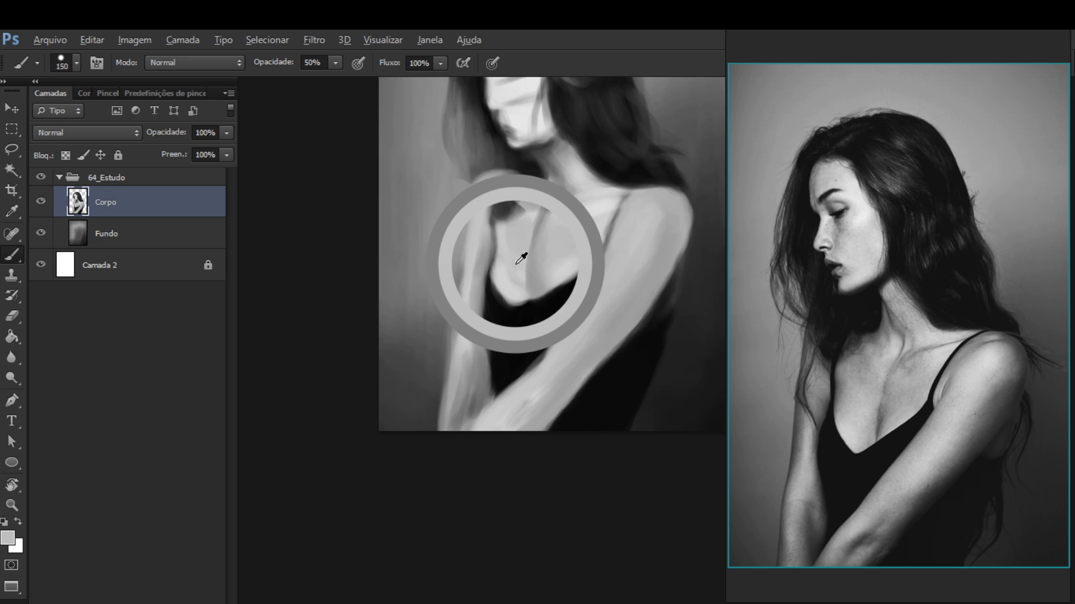
mouse_move(516, 264)
mouse_down()
mouse_move(549, 220)
mouse_move(568, 224)
mouse_move(538, 257)
mouse_up()
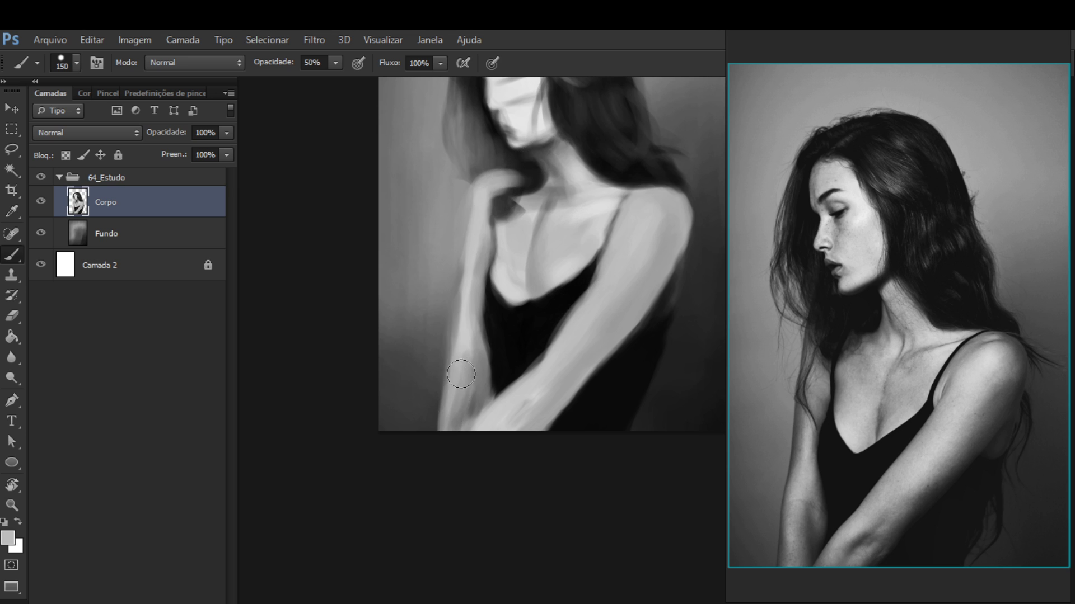
mouse_move(457, 375)
mouse_down()
mouse_move(454, 422)
mouse_move(464, 363)
mouse_move(455, 421)
mouse_up()
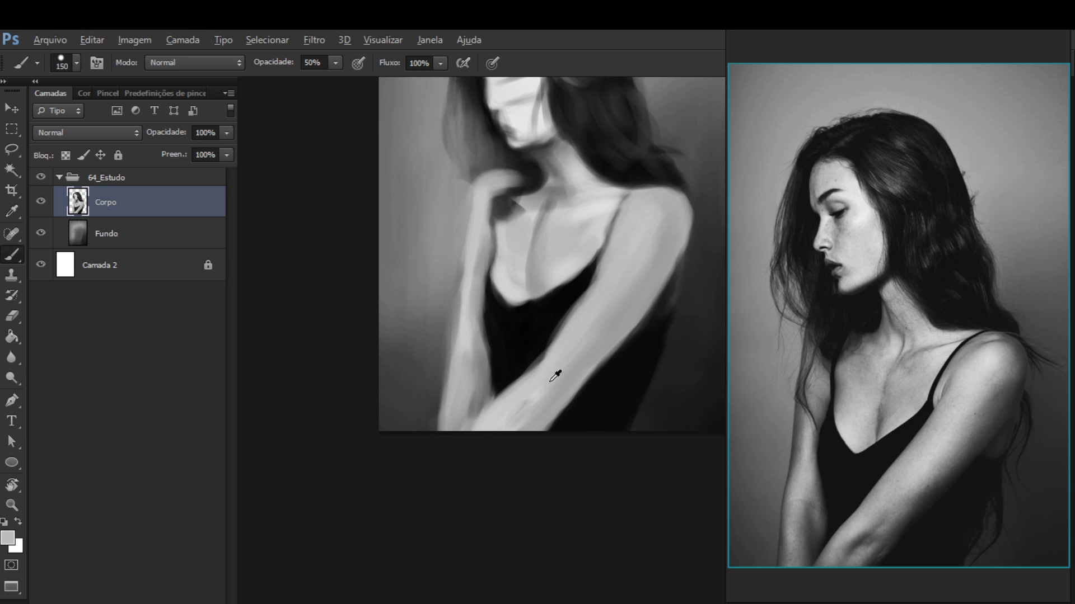
Refine the far forearm near the wrist with sampled light greys, using an 80 px brush at 50% opacity
key(d)
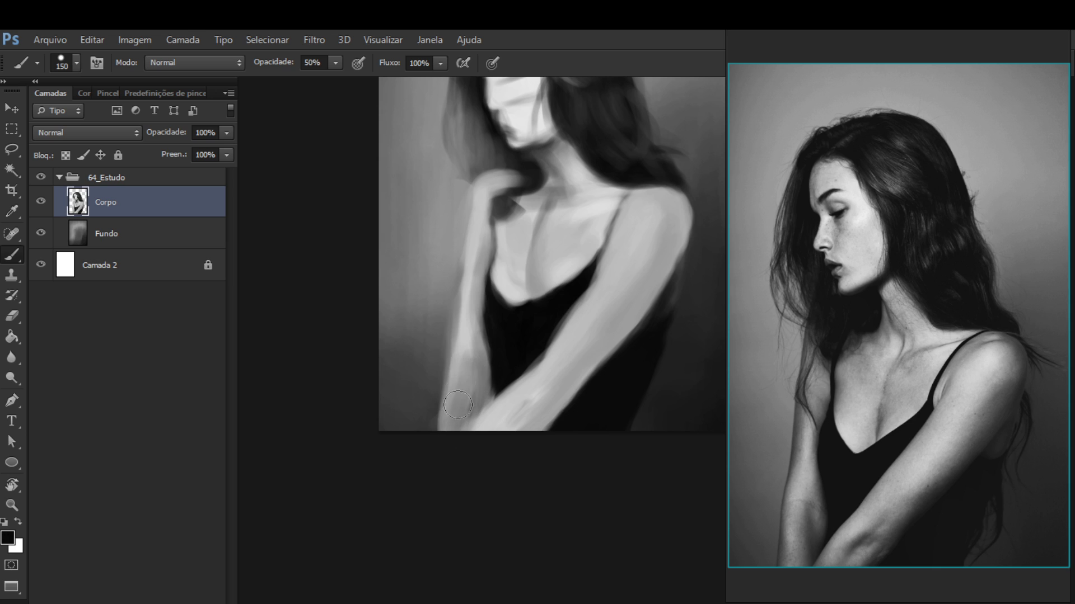
alt+click(476, 335)
key(bracketleft)
key(bracketleft)
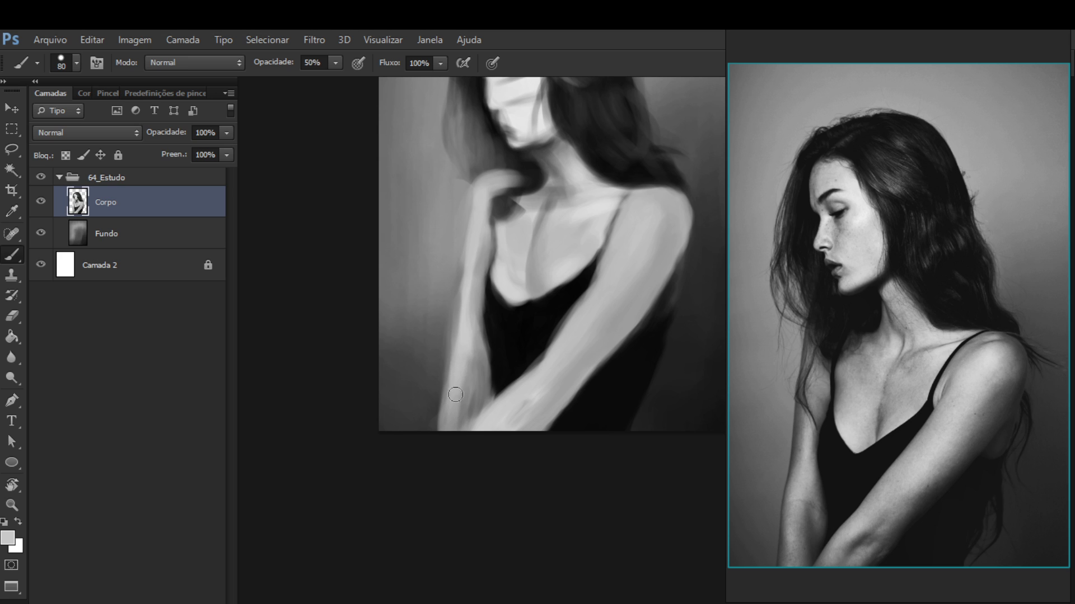
alt+click(468, 388)
alt+click(469, 349)
Even out the far forearm's tones with sampled greys, using a 125 px brush at 50% opacity
drag(542, 389, 514, 465)
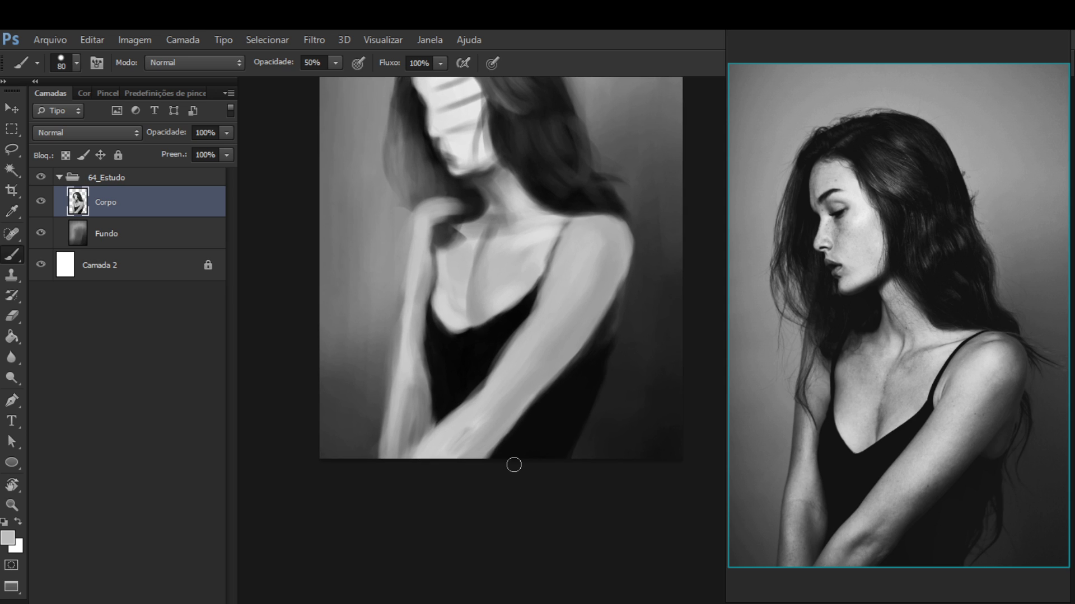
drag(578, 327, 564, 348)
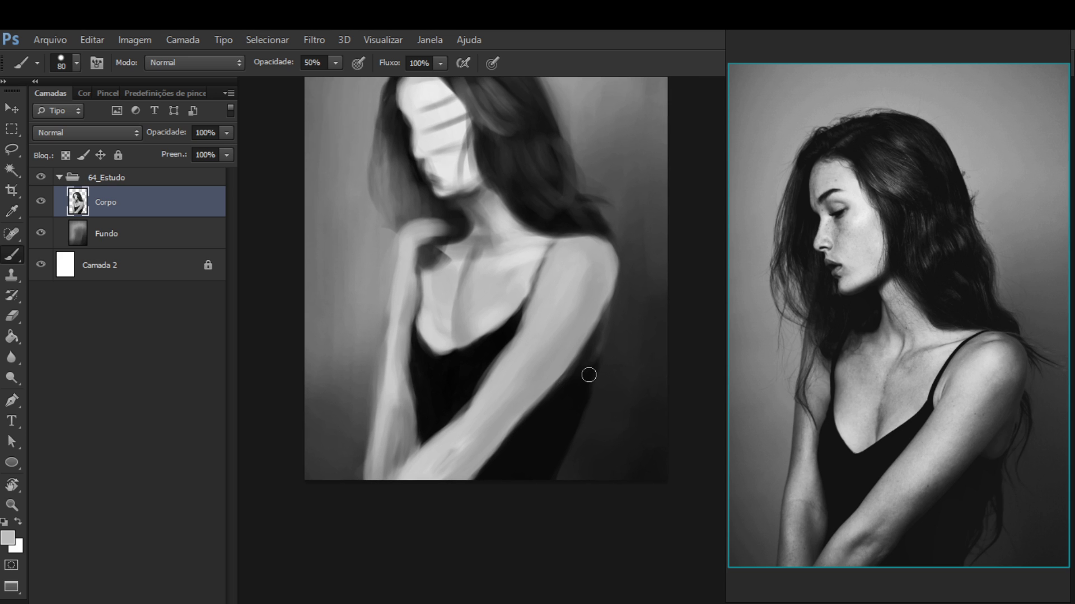
key(bracketright)
key(bracketright)
key(bracketright)
key(d)
drag(589, 436, 671, 458)
alt+click(467, 467)
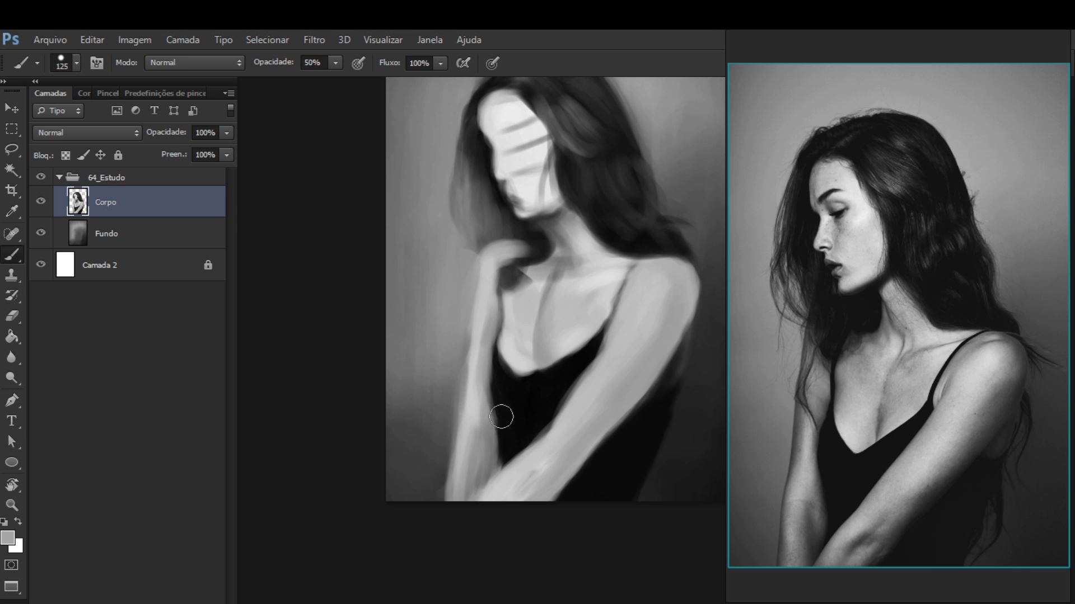
alt+click(473, 411)
alt+click(479, 400)
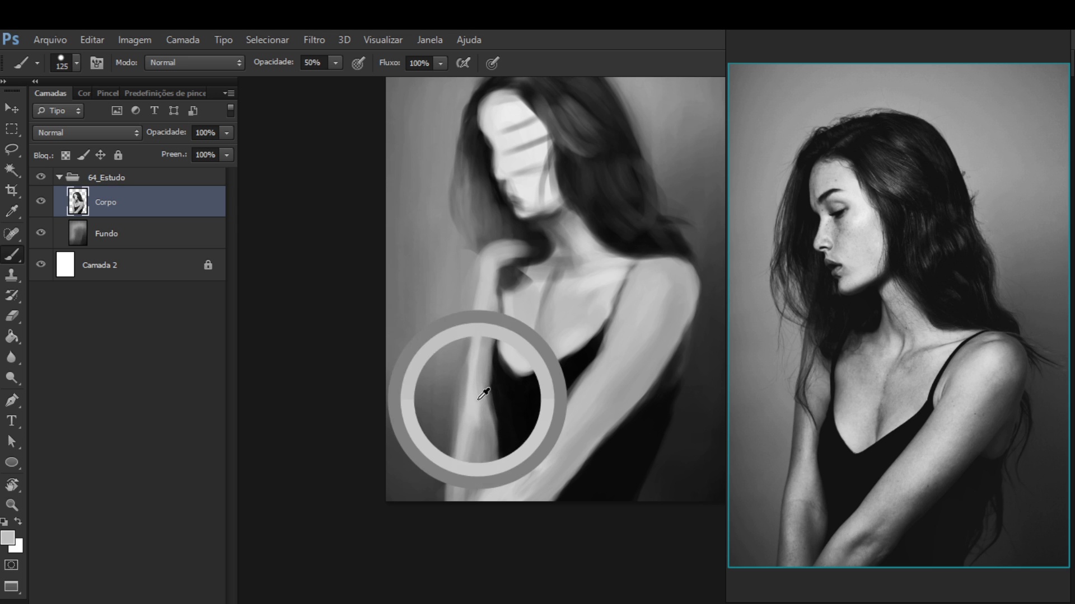
Touch up the dress edge beside the far arm with sampled black and set the brush size to 100 px
alt+click(506, 385)
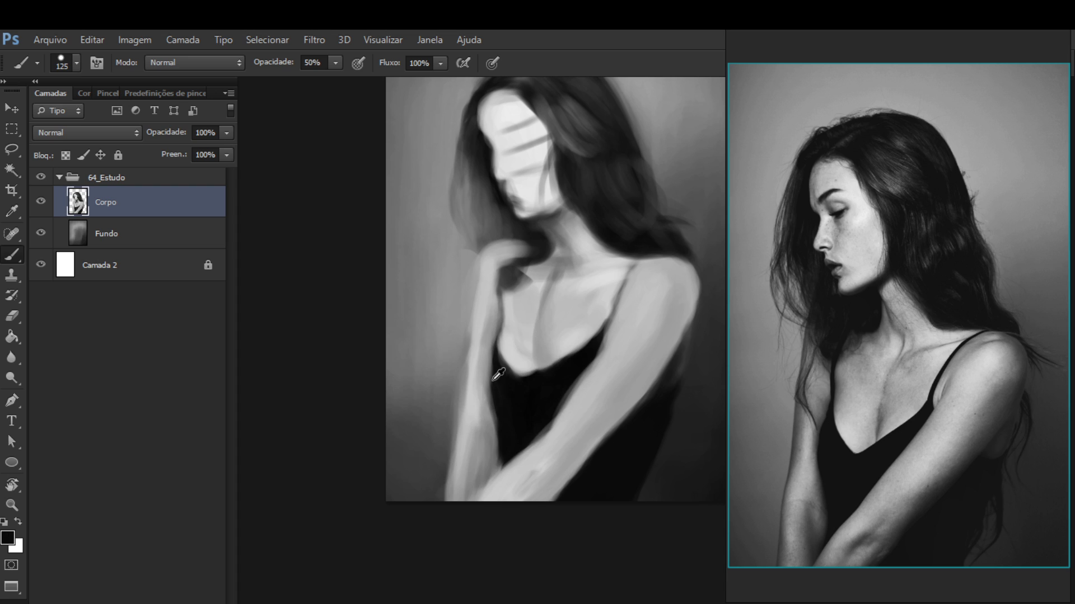
key(bracketleft)
key(bracketleft)
key(bracketleft)
key(bracketright)
key(bracketright)
drag(560, 370, 547, 381)
Widen the far upper arm's outer side with sampled light greys at 80% opacity, undoing the last stroke on the shoulder
alt+click(480, 395)
alt+click(476, 373)
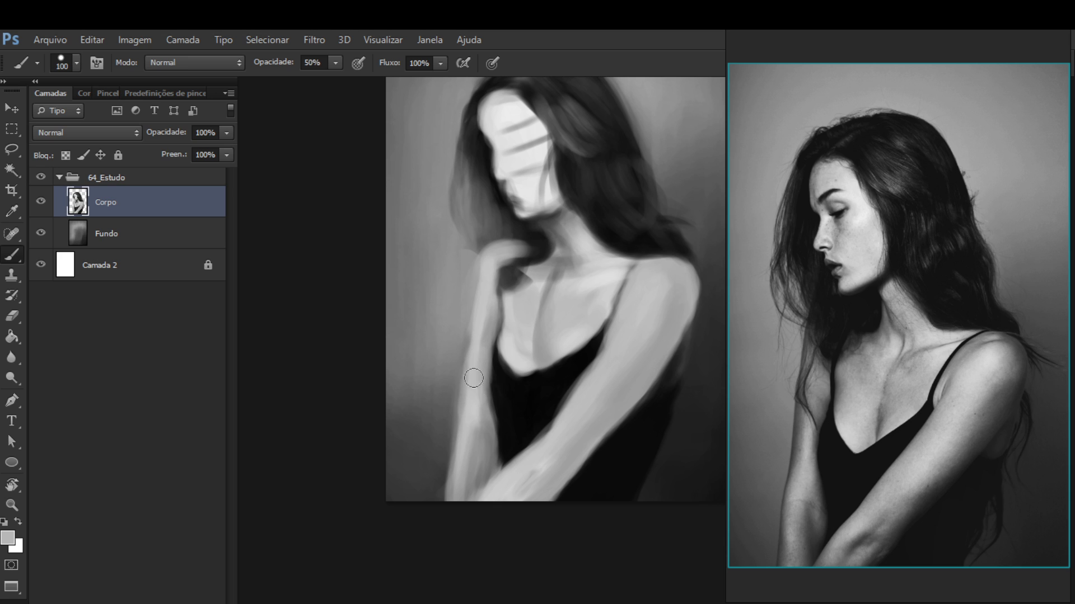
alt+click(486, 338)
alt+click(481, 399)
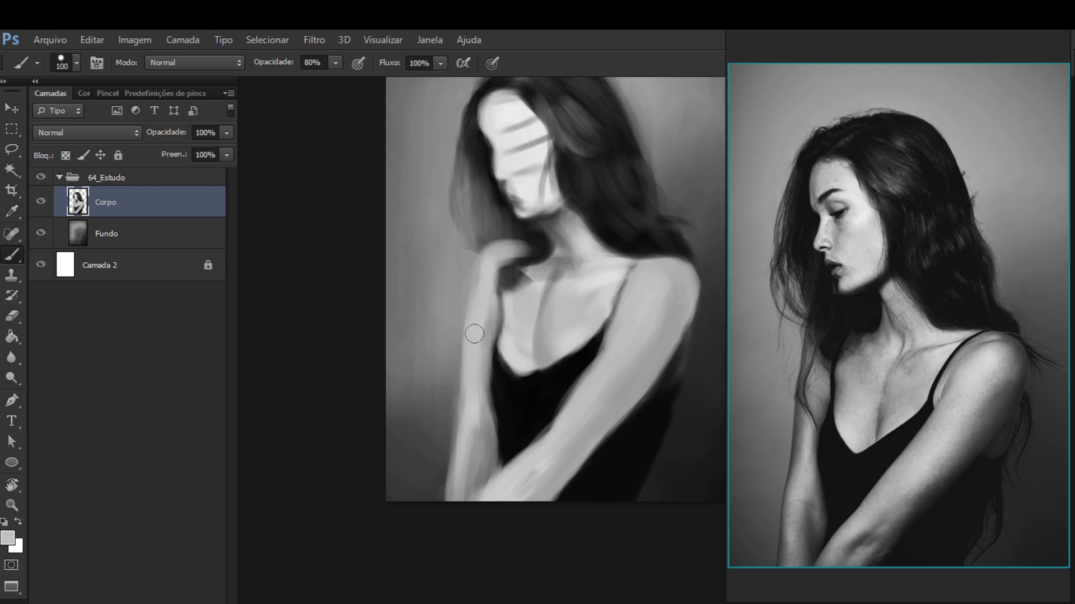
drag(487, 272, 483, 301)
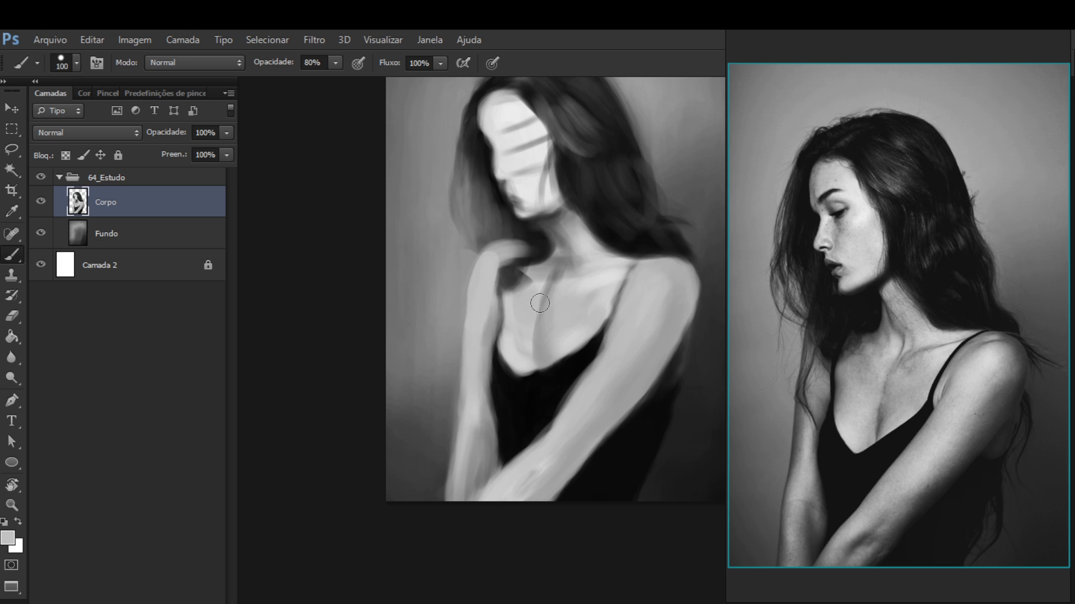
key(ctrl+z)
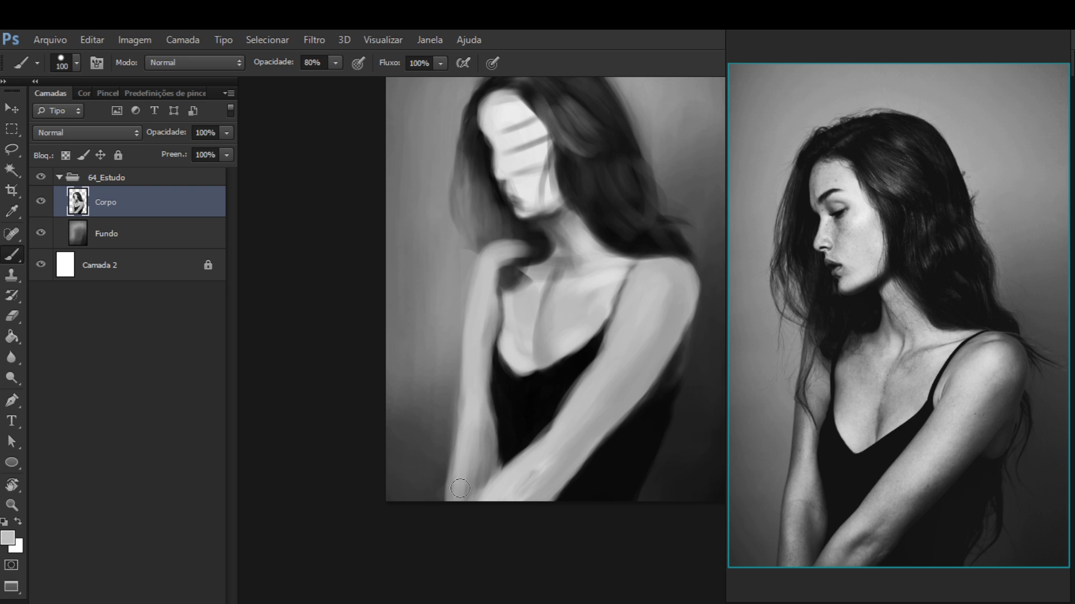
Clean up the far forearm's outer edge and shade the arm's length with sampled greys, using a 100 px brush at 80% opacity
key(e)
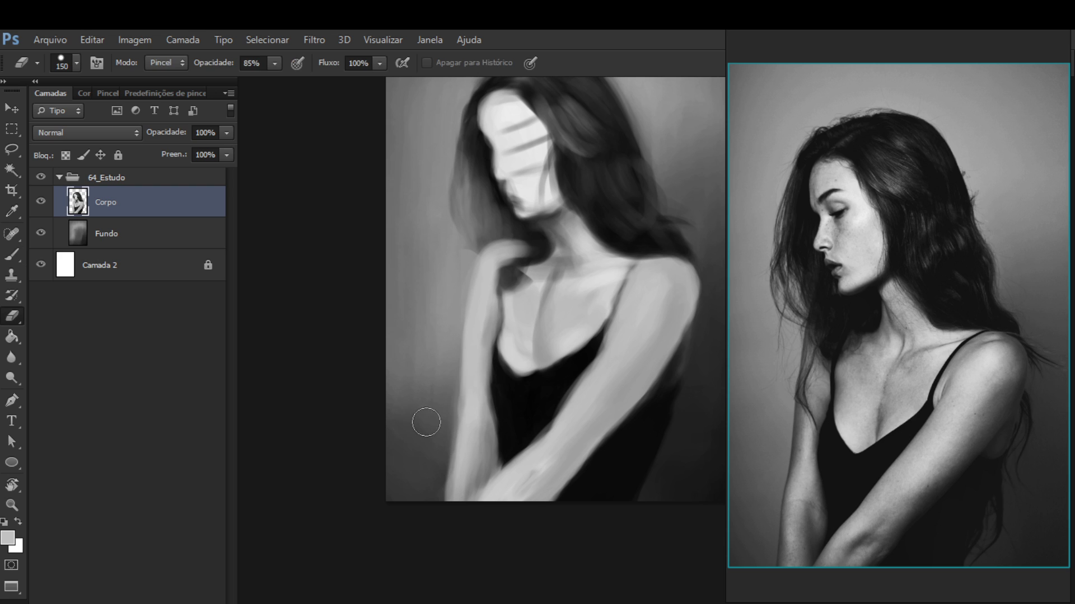
key(b)
alt+click(470, 467)
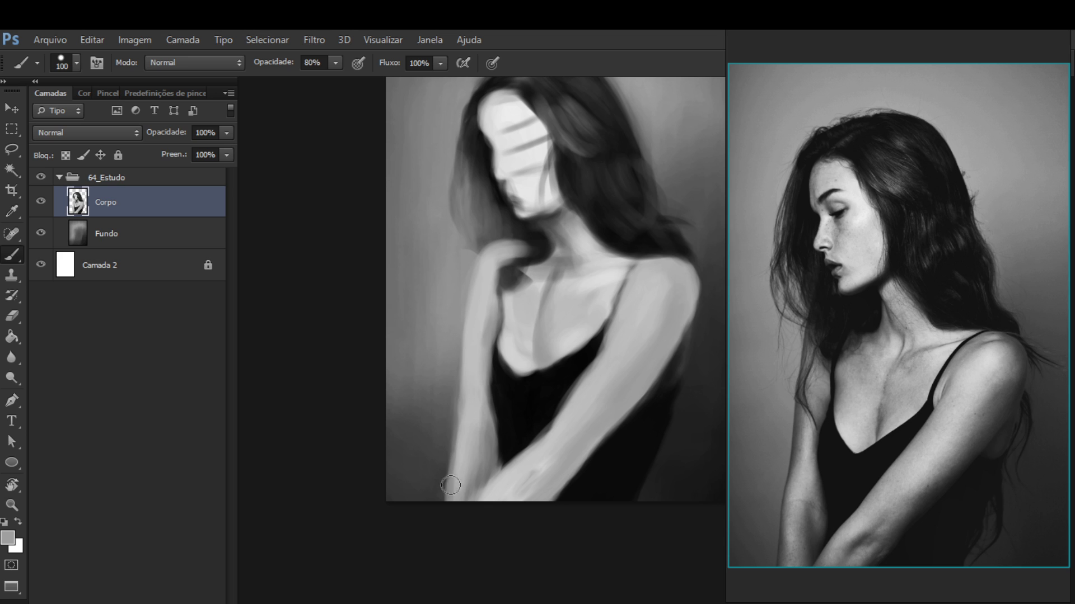
alt+click(464, 479)
alt+click(485, 423)
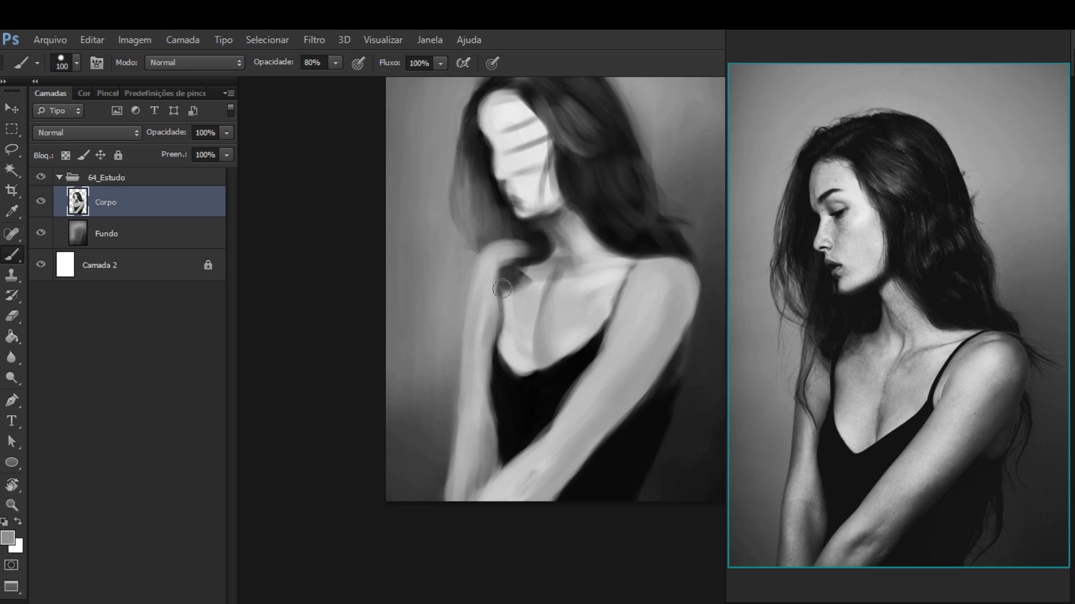
alt+click(481, 392)
alt+click(576, 281)
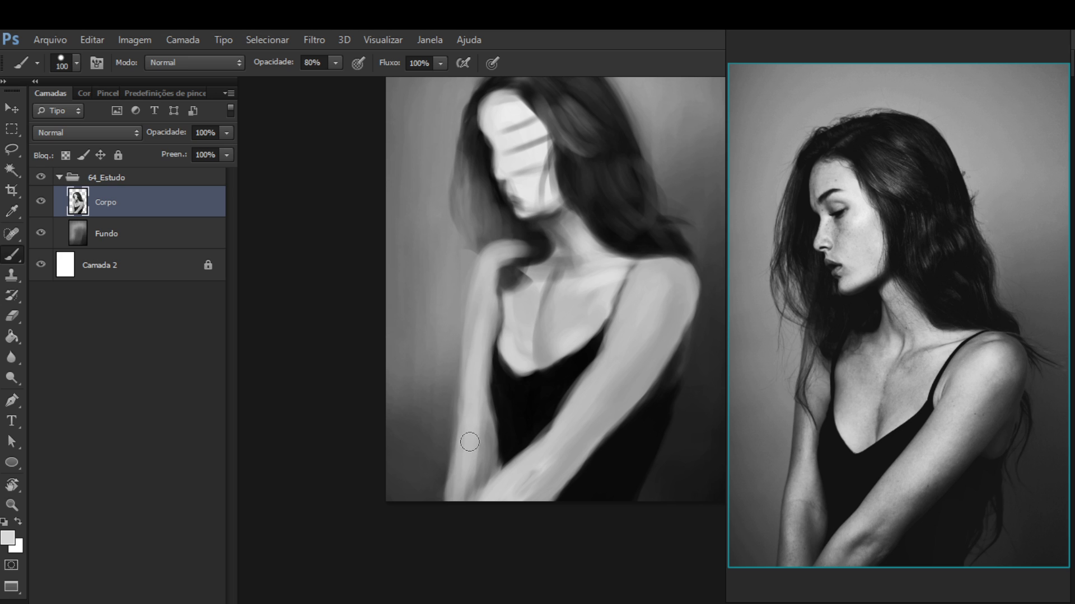
alt+click(487, 407)
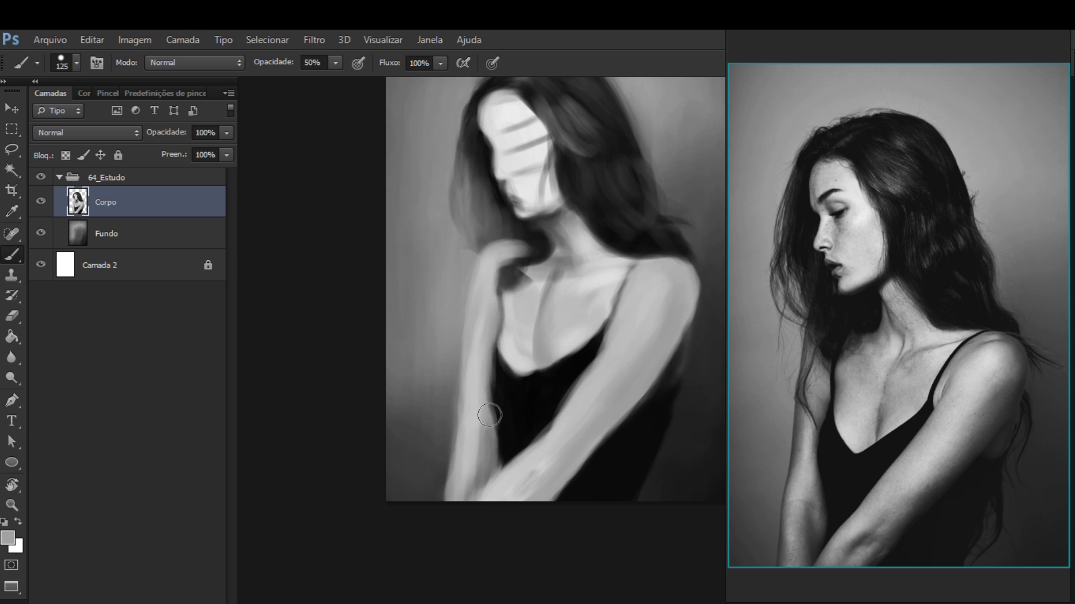
Paint the dress edge along the far arm in black at 65% opacity, refining it with a 60 px brush at 80%
key(d)
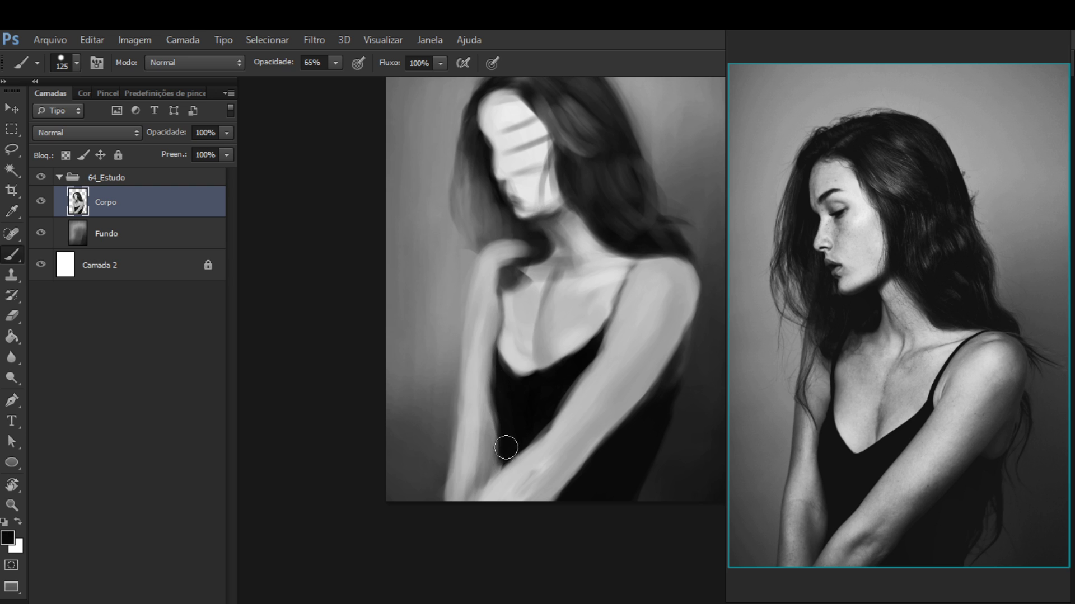
drag(507, 447, 504, 460)
drag(560, 394, 544, 446)
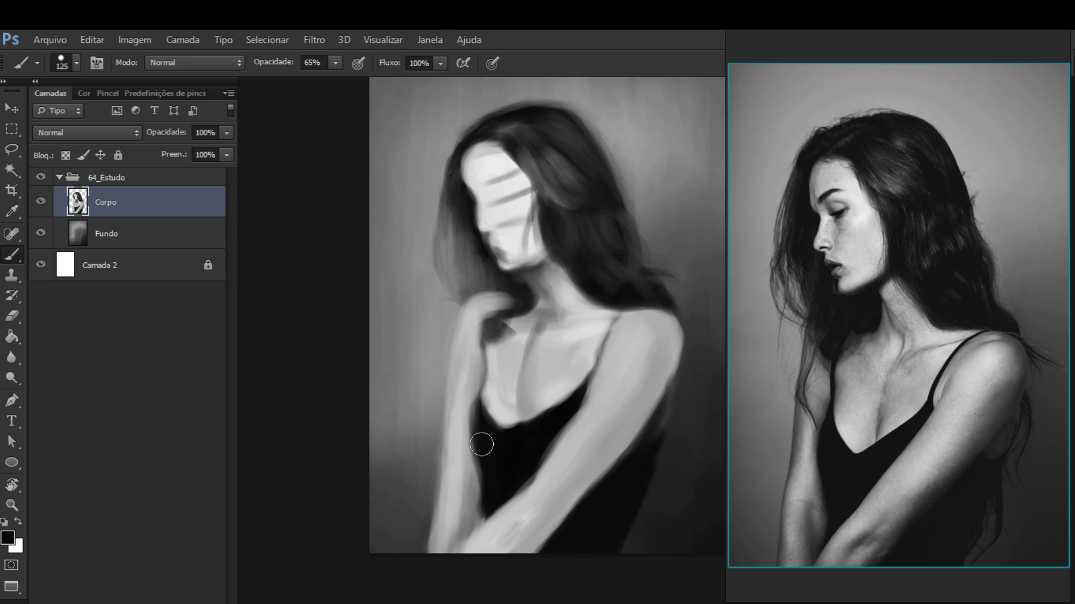
key(bracketleft)
key(bracketleft)
key(bracketleft)
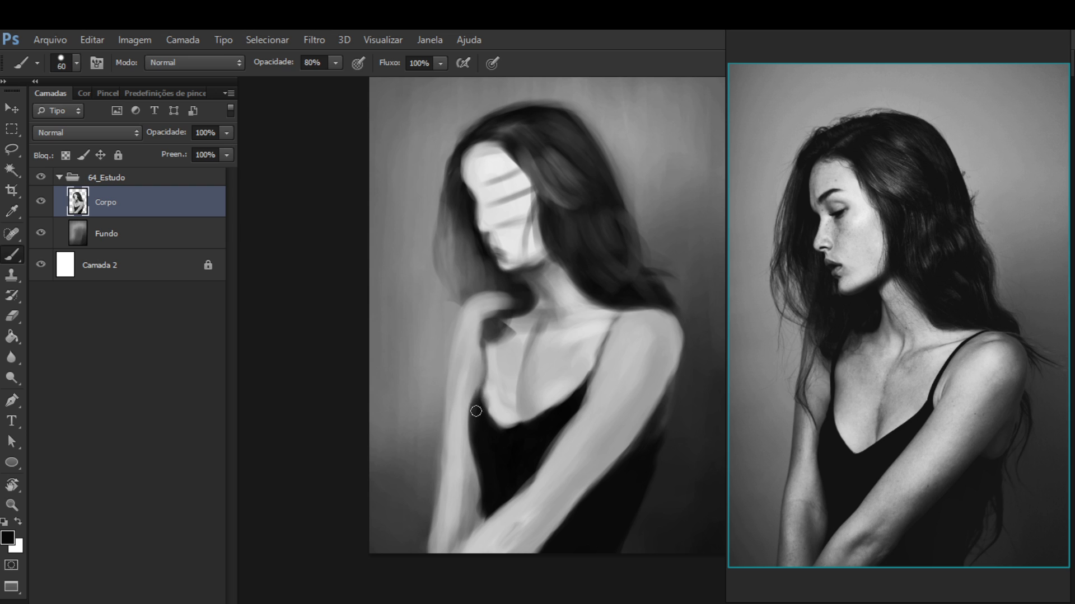
Refine the dress neckline with sampled light grey and black, using a 60 px brush at 80% opacity
alt+click(469, 415)
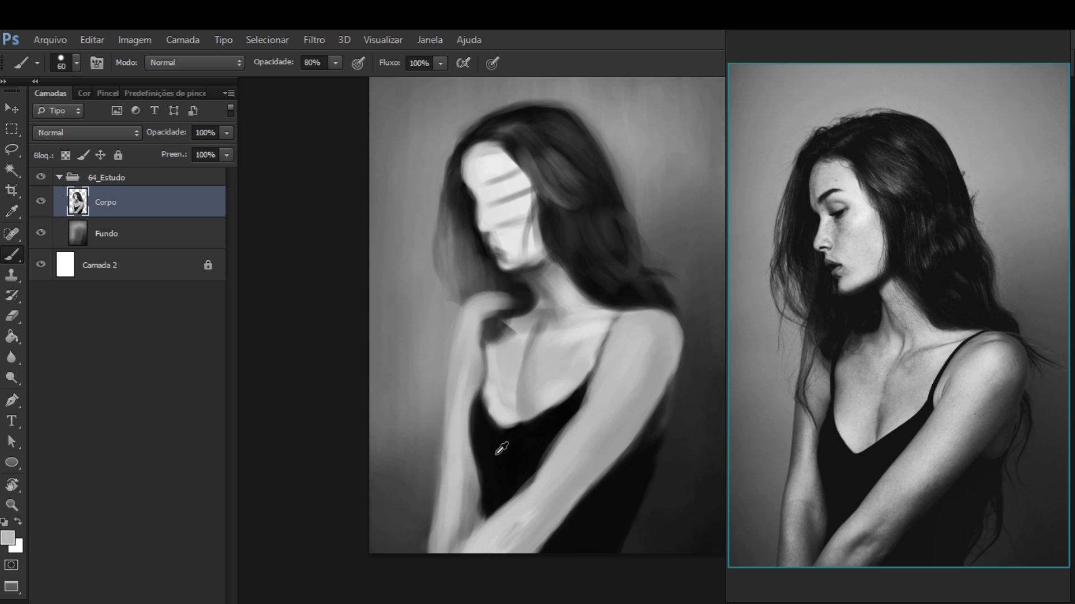
alt+click(489, 448)
drag(538, 419, 533, 419)
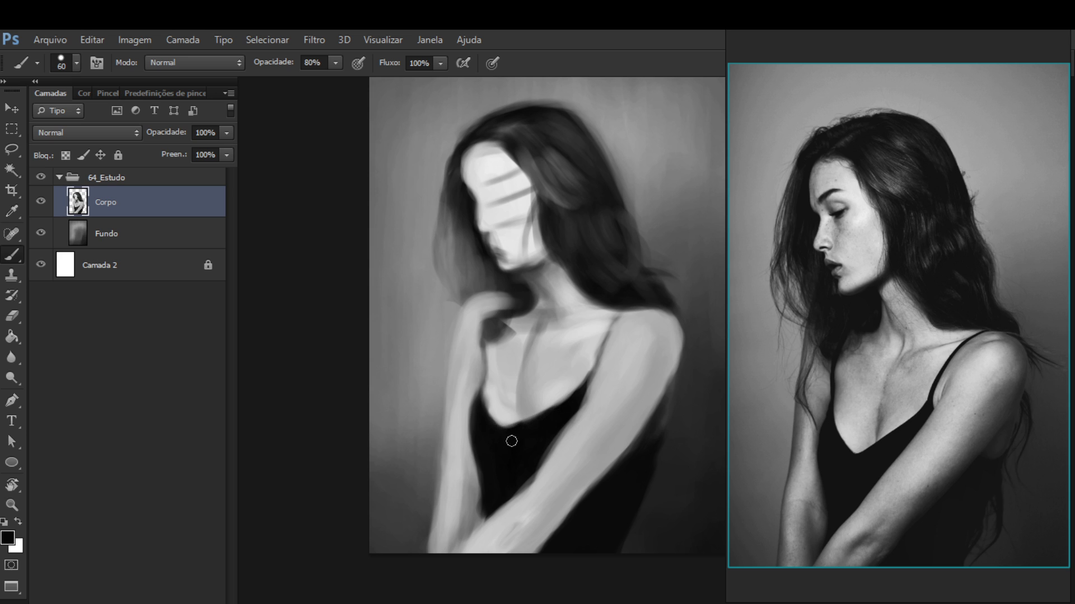
alt+click(508, 417)
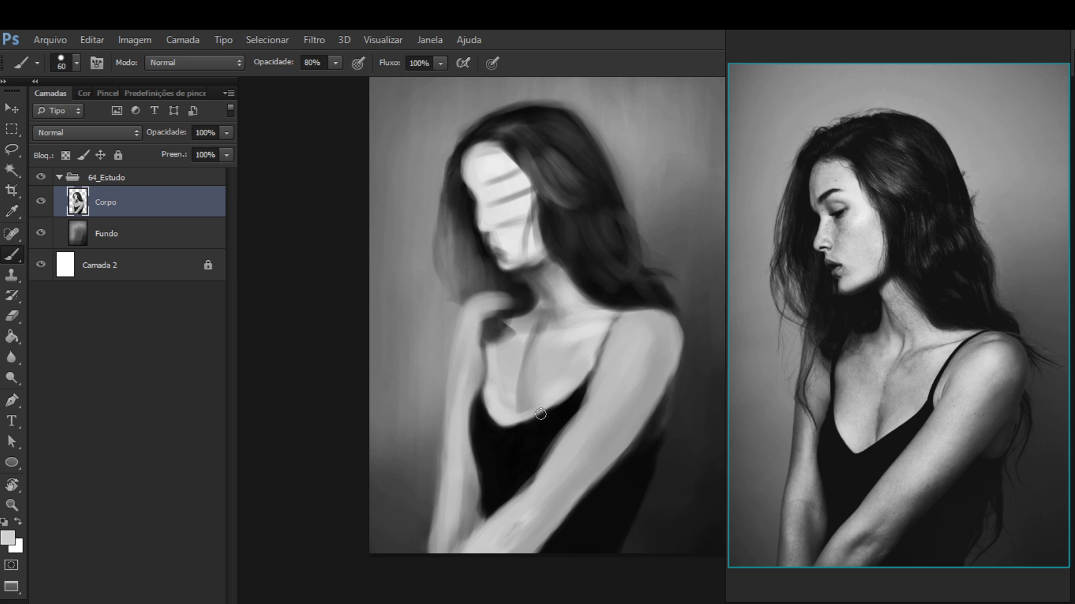
alt+click(530, 403)
alt+click(512, 419)
alt+click(521, 428)
alt+click(503, 436)
Clean up the neckline's edge and the chest skin beside the far arm with sampled tones at 80% opacity
drag(491, 406, 493, 433)
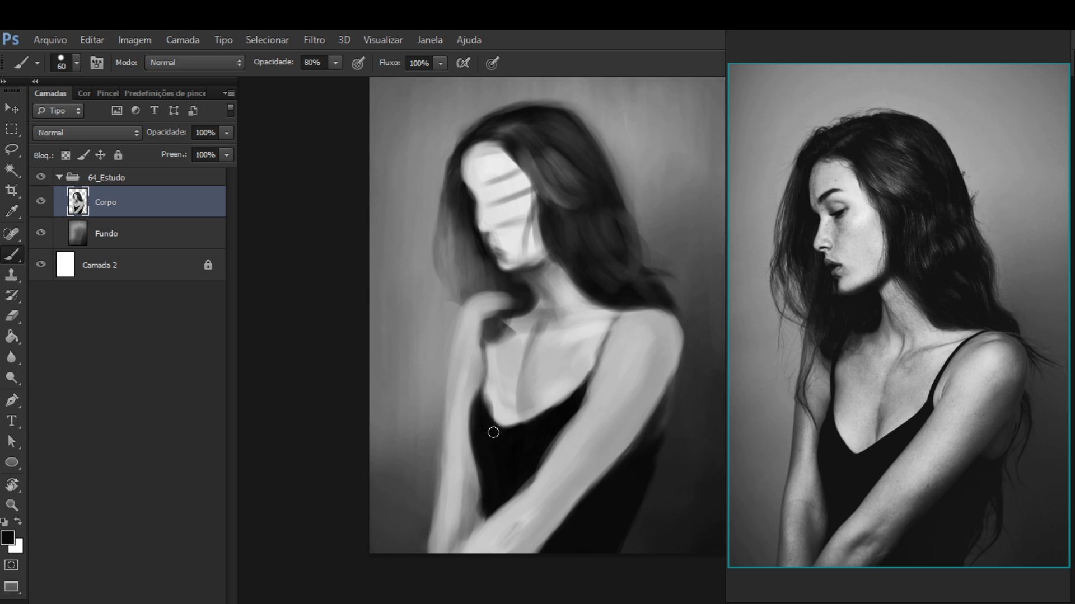
alt+click(500, 406)
drag(499, 417, 501, 393)
click(503, 412)
alt+click(487, 429)
drag(483, 397, 492, 420)
alt+click(505, 409)
alt+click(503, 409)
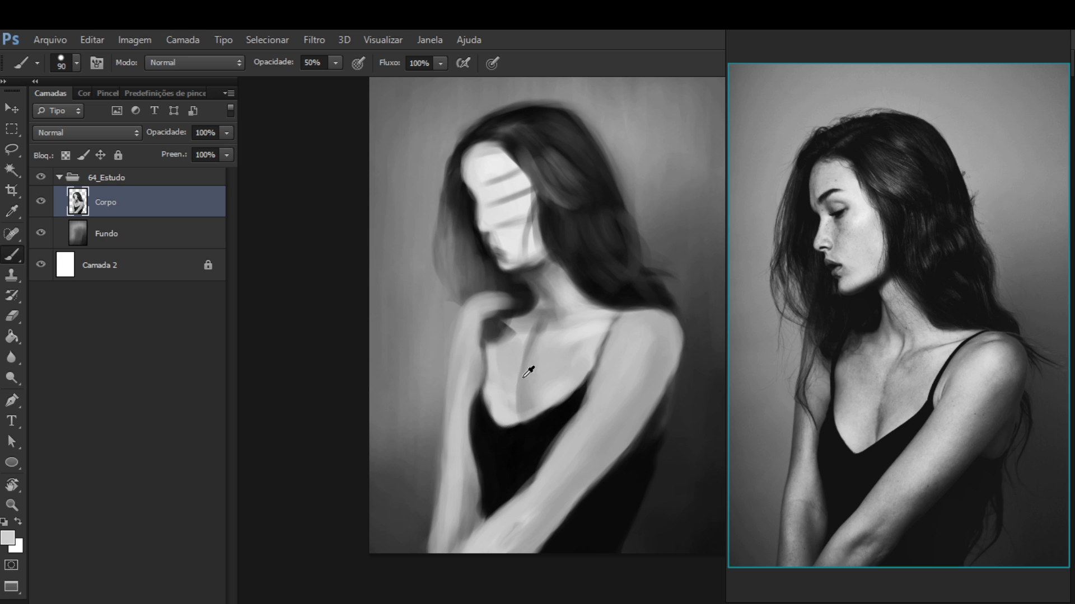
Soften the shading on the chest with sampled greys, using a 150 px brush at 50% opacity
alt+click(515, 356)
key(bracketright)
key(bracketright)
key(bracketright)
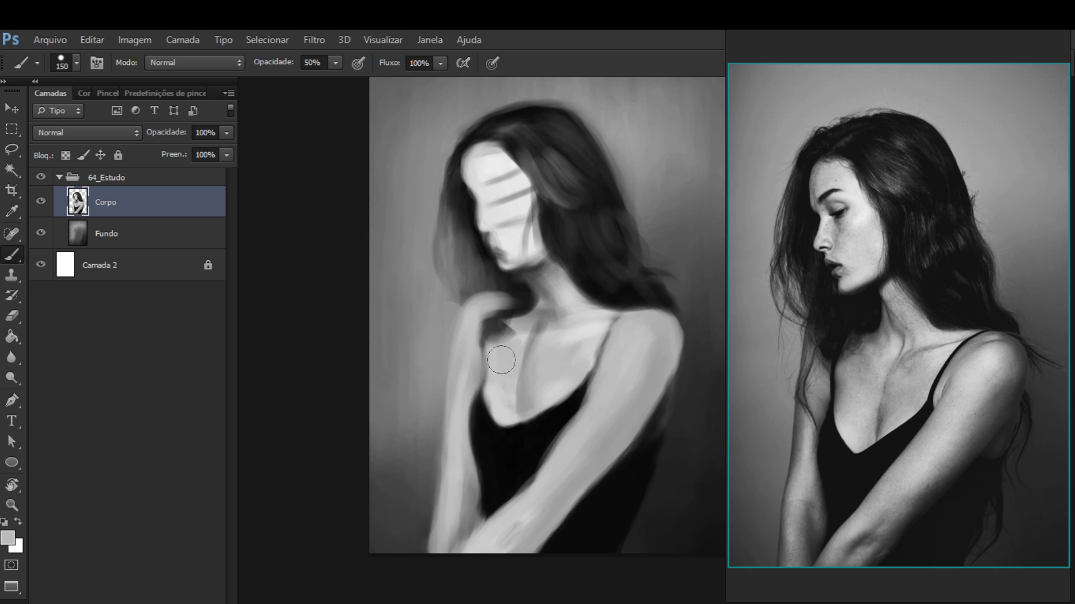
alt+click(432, 333)
alt+click(551, 297)
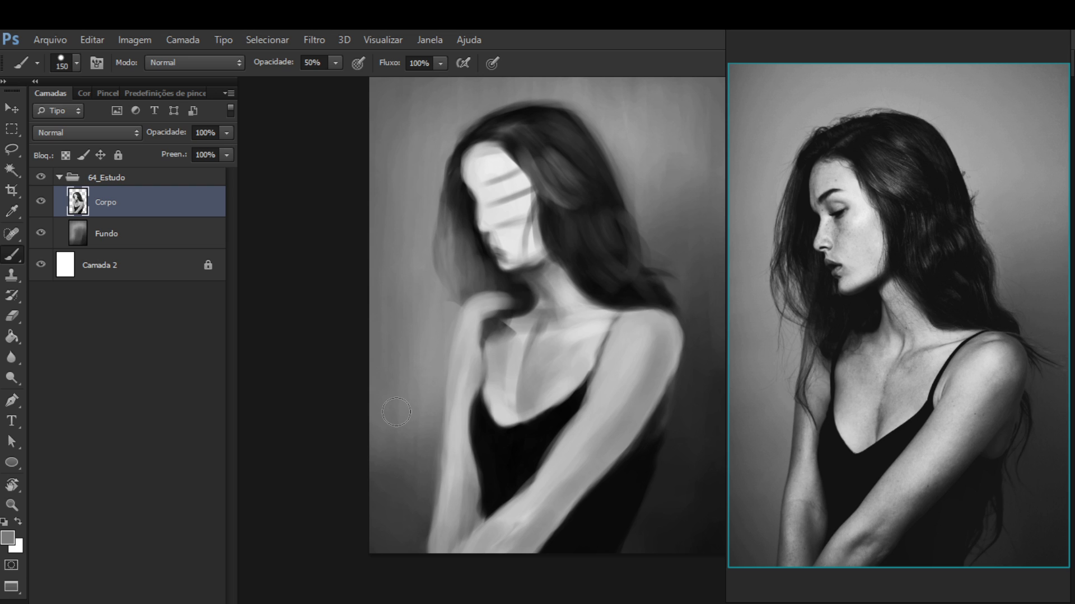
Darken the dress beneath the near forearm with sampled black, using a 175 px brush at 85% opacity
key(bracketleft)
key(bracketleft)
key(bracketleft)
key(bracketleft)
key(8)
key(bracketright)
key(bracketright)
key(bracketright)
key(bracketright)
alt+click(595, 527)
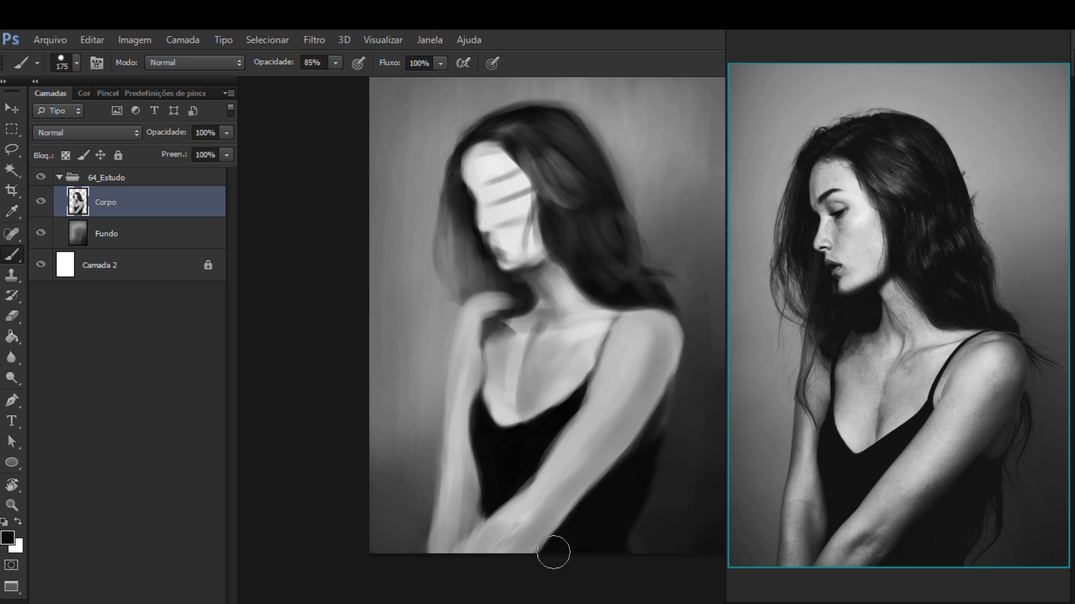
Paint the patch of skin behind the near upper arm with sampled grey, using a 90 px brush at 85% opacity
key(bracketleft)
key(bracketleft)
key(bracketleft)
key(bracketleft)
alt+click(652, 395)
alt+click(693, 409)
alt+click(676, 398)
alt+click(649, 399)
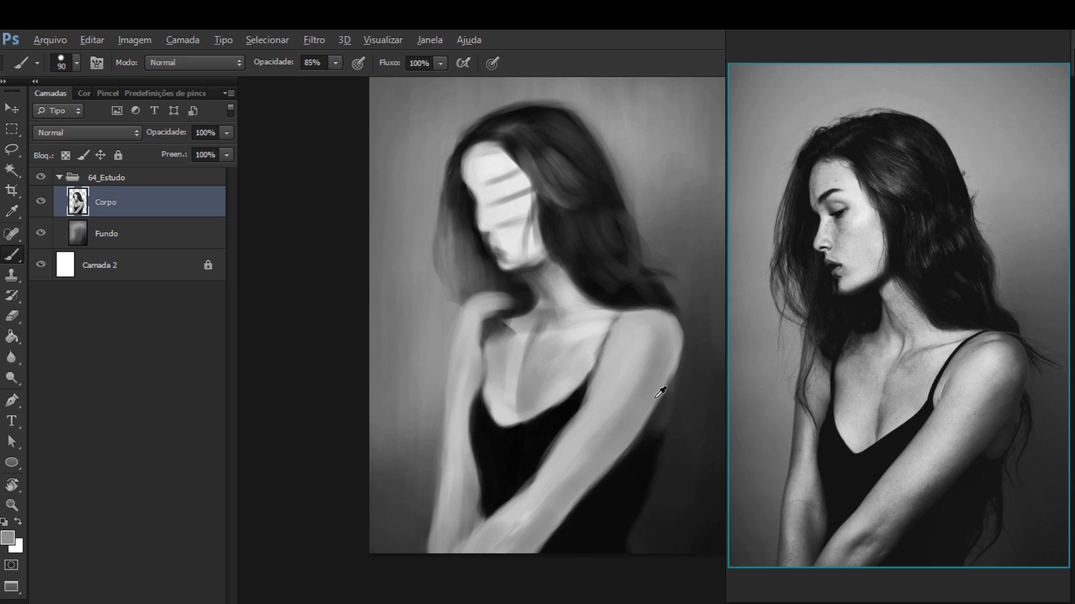
alt+click(644, 398)
drag(672, 393, 666, 413)
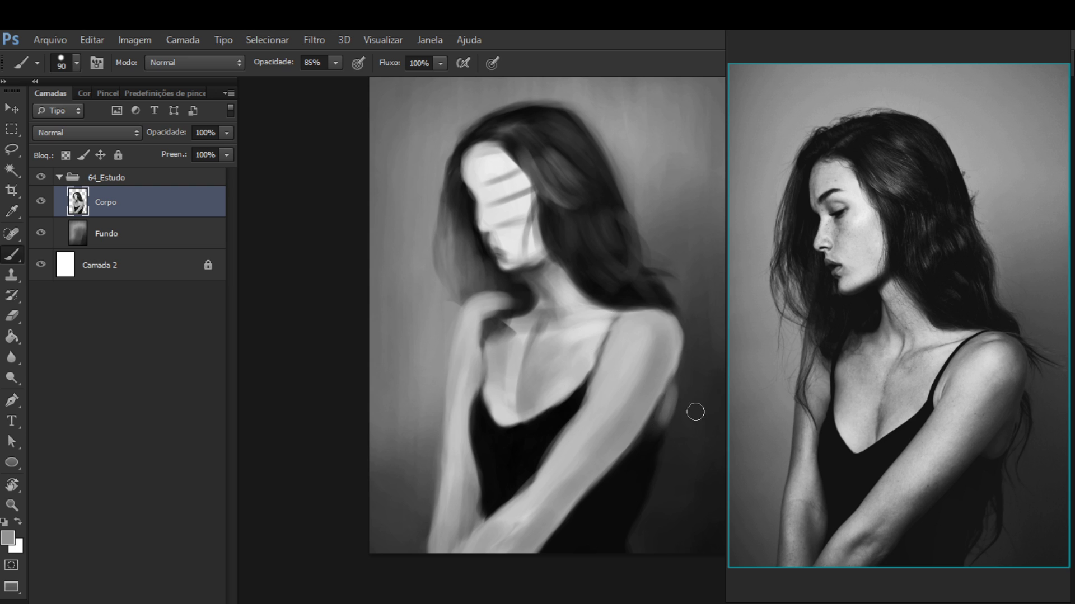
Refine the outer edge of the near shoulder and upper arm with sampled greys at 85% opacity
alt+click(657, 392)
alt+click(657, 385)
alt+click(657, 386)
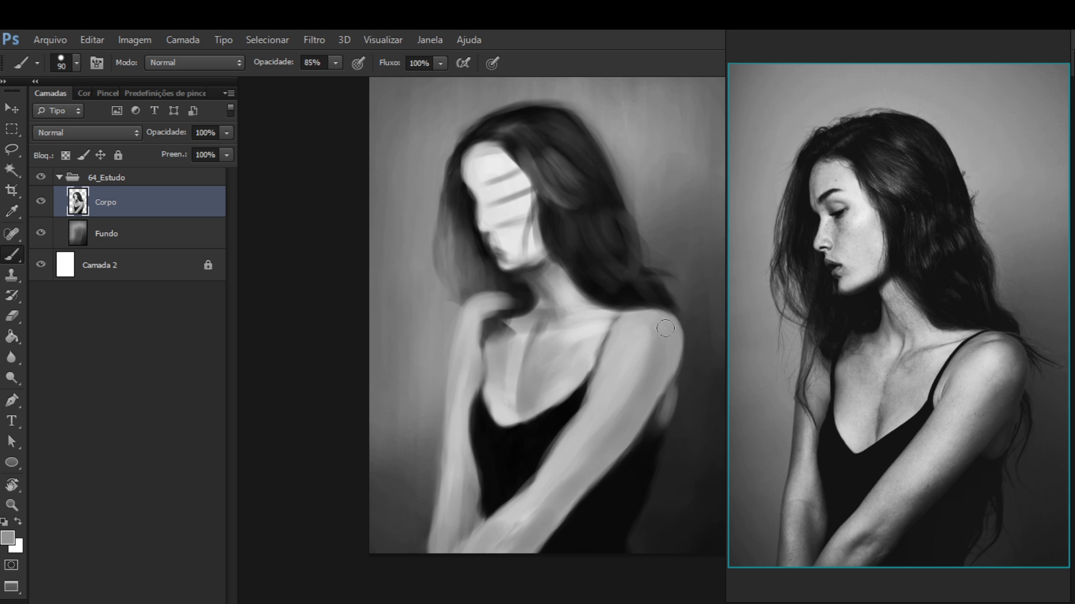
alt+click(674, 340)
drag(673, 339, 662, 359)
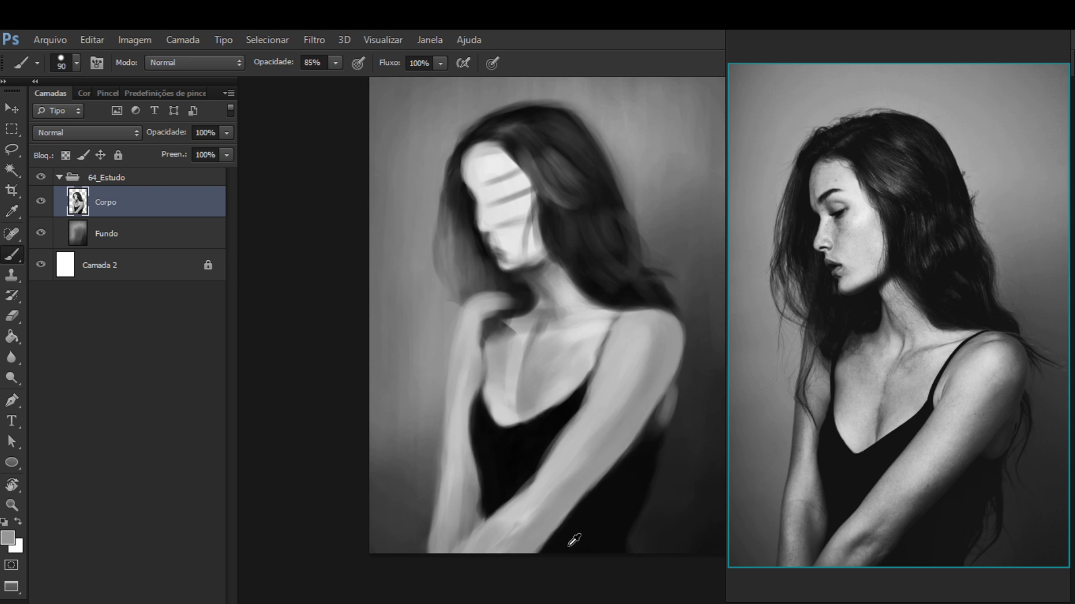
Rework the dress edge along the far arm with sampled grey and black using a 60 px brush at 85% opacity, undoing one stroke
alt+click(568, 545)
alt+click(477, 508)
alt+click(468, 438)
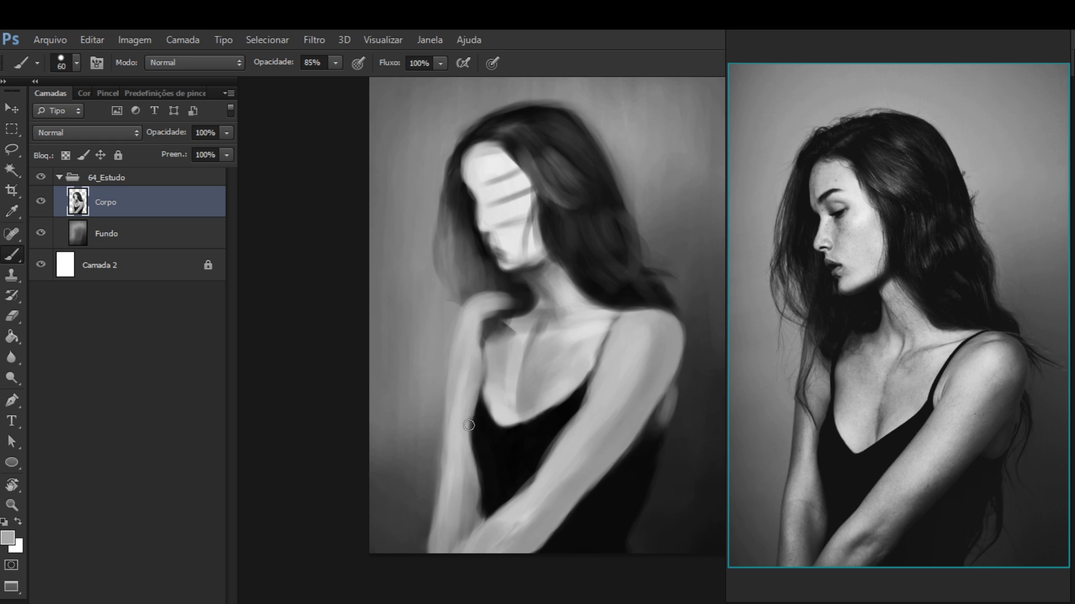
alt+click(486, 445)
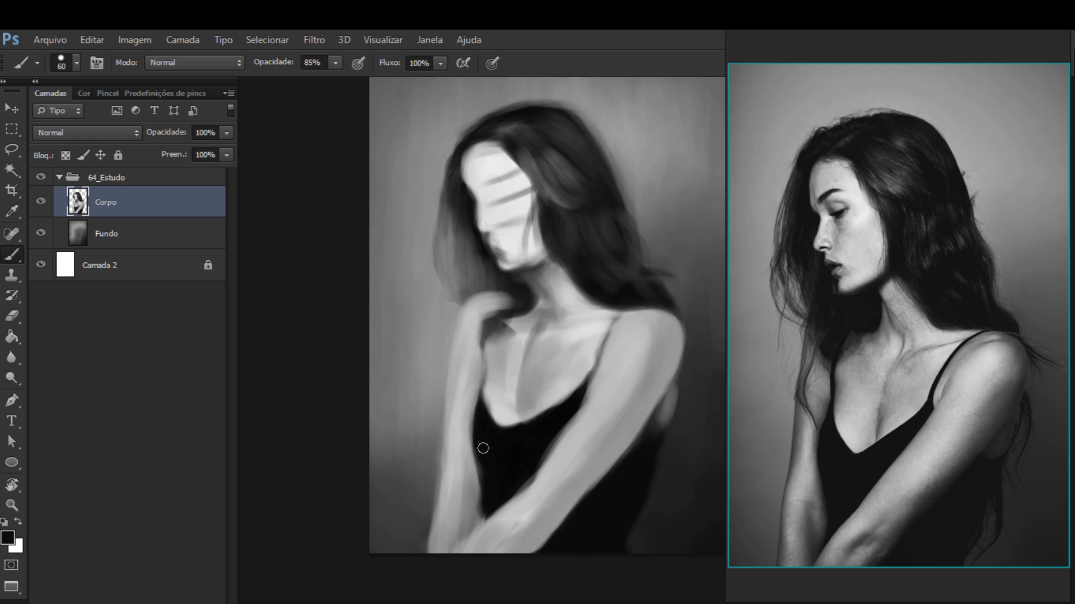
drag(477, 434, 482, 416)
key(ctrl+z)
drag(477, 470, 485, 503)
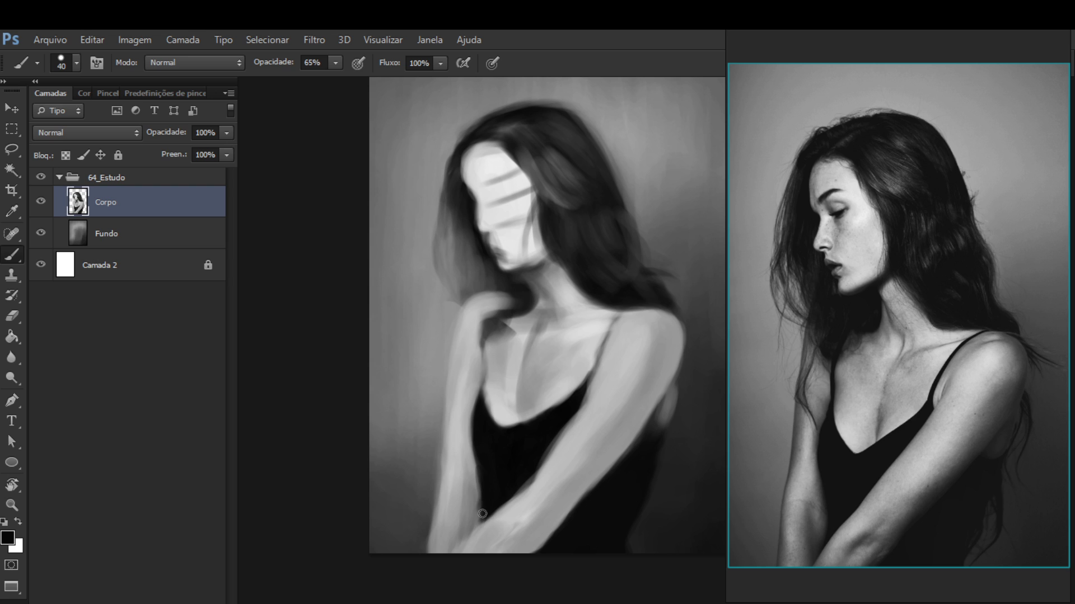
Touch up the dress edge near the far wrist with a 40 px black brush at 65%, and shade the forearm at 70 px and 50%
alt+click(479, 498)
mouse_move(444, 434)
mouse_down()
mouse_move(408, 226)
mouse_move(427, 225)
mouse_up()
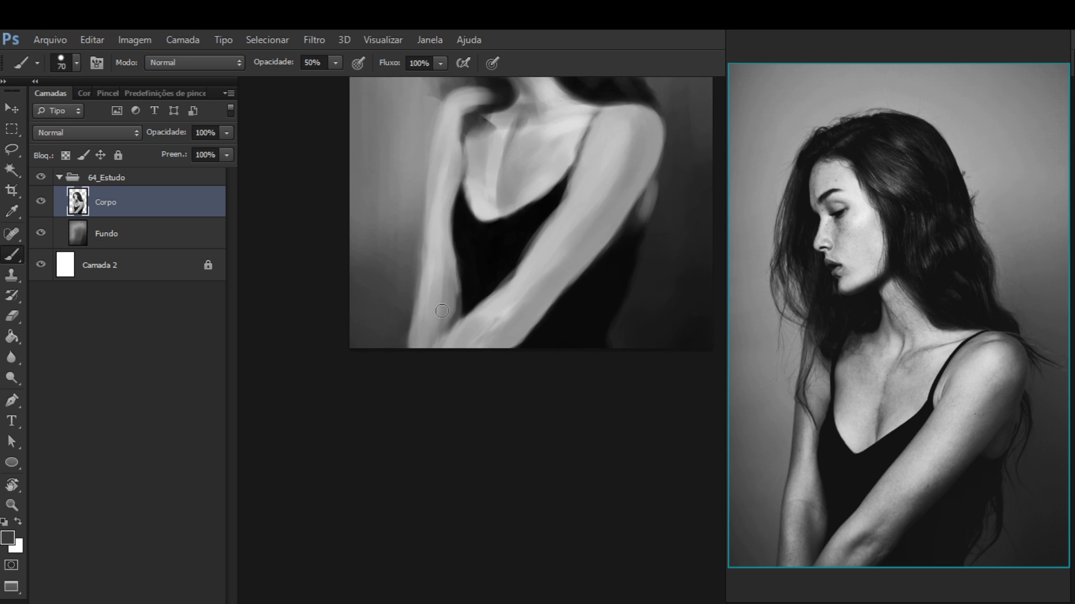
mouse_move(444, 333)
mouse_down()
mouse_move(453, 322)
mouse_move(443, 305)
mouse_up()
Flip the 64_Estudo group horizontally and mirror the reference photo to match
click(136, 181)
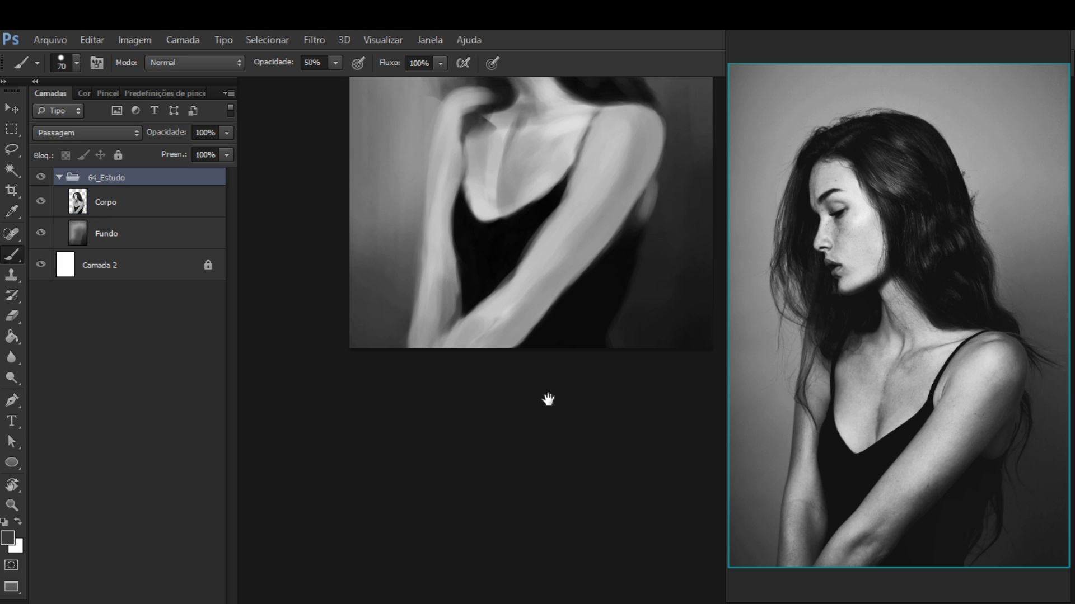
drag(546, 398, 496, 528)
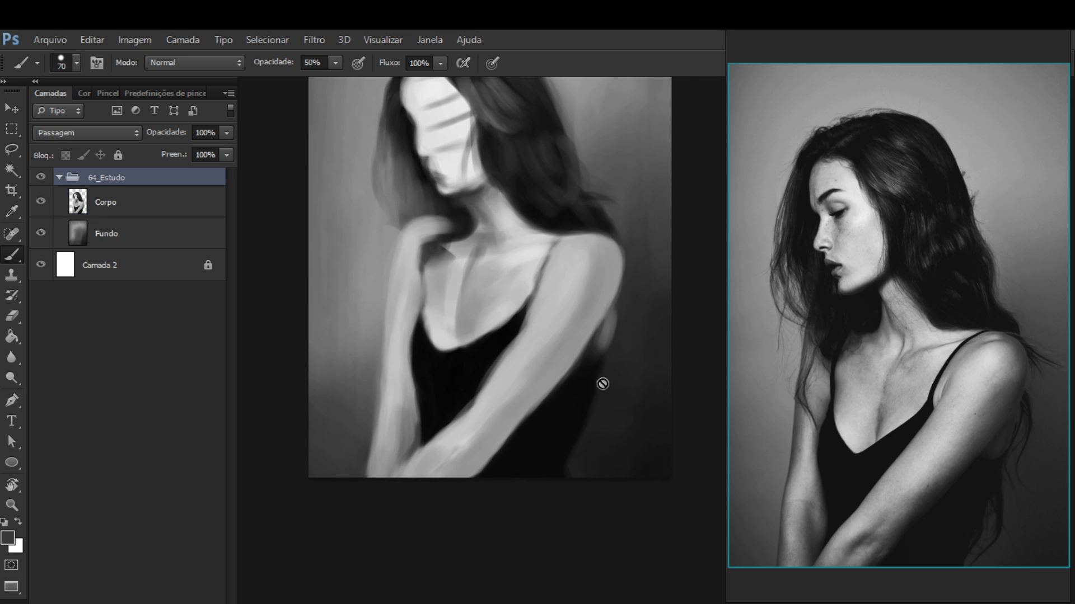
key(ctrl+h)
mouse_move(588, 350)
mouse_down()
mouse_move(604, 390)
mouse_move(581, 442)
mouse_move(577, 417)
mouse_up()
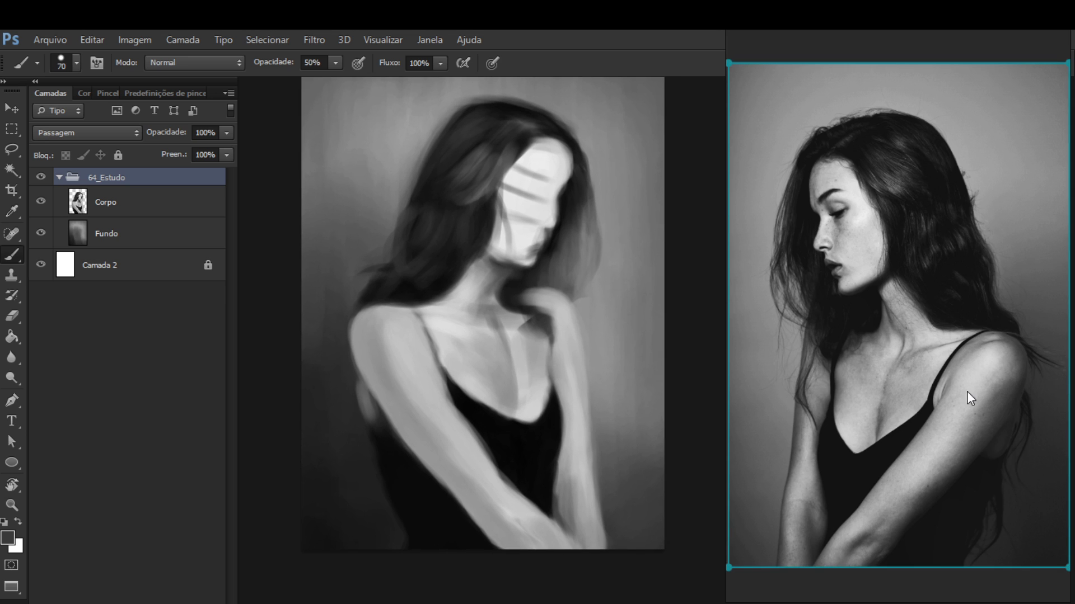
alt+shift+drag(923, 399, 981, 404)
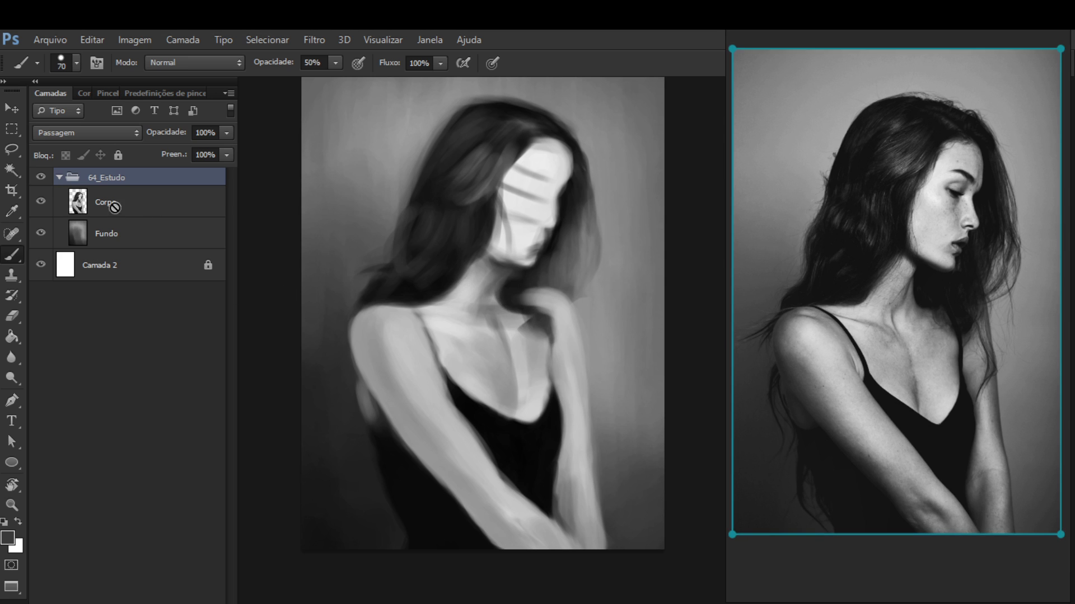
On the Corpo layer, blend the skin behind the near upper arm into the dress with sampled tones, using a 70 px brush at 50% opacity
click(223, 202)
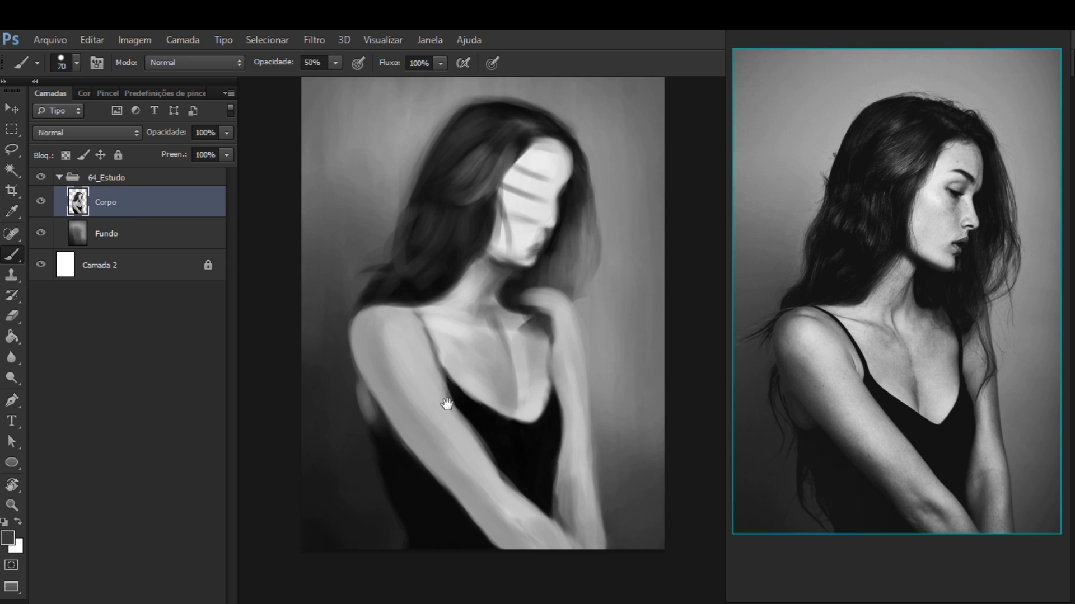
drag(446, 403, 508, 391)
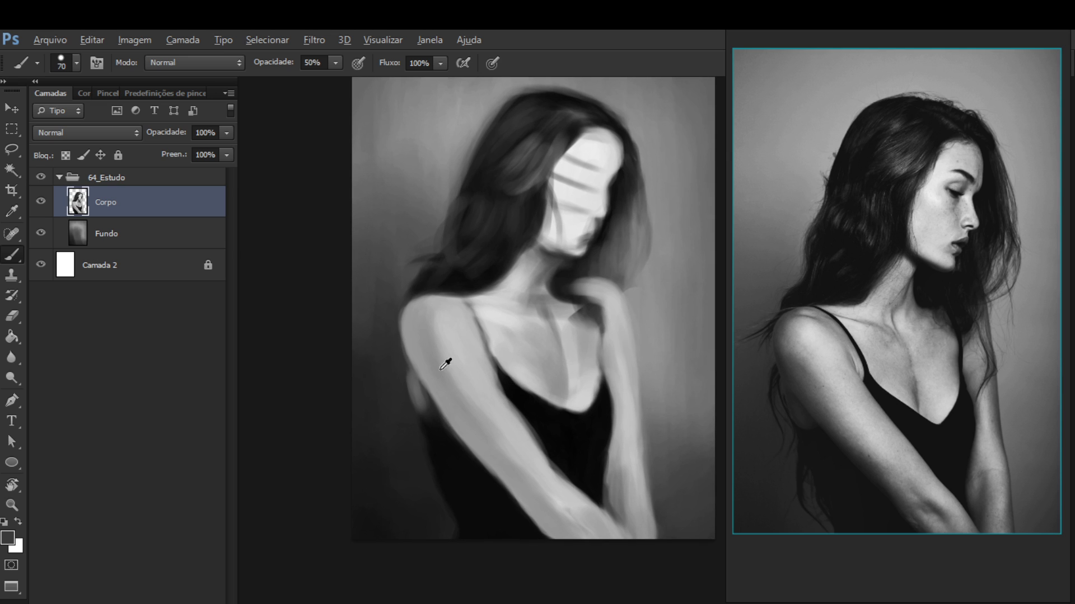
alt+click(423, 390)
drag(554, 354, 586, 374)
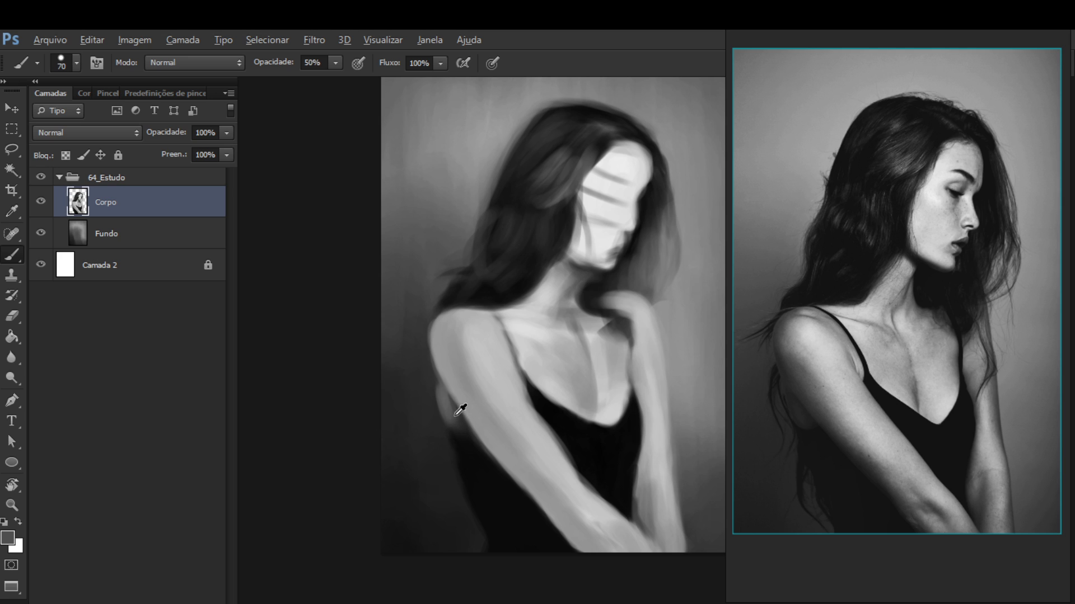
alt+click(459, 419)
alt+click(477, 464)
On the Fundo layer, repaint the background beside the near shoulder with sampled greys, using a 300 px brush at 50% opacity
click(168, 246)
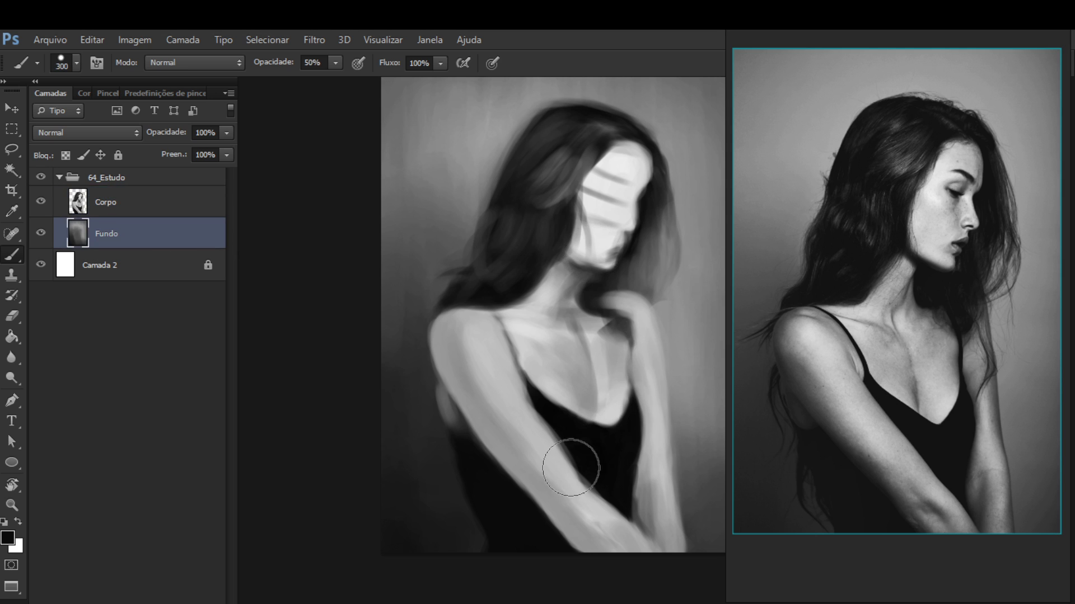
key(alt)
alt+click(693, 459)
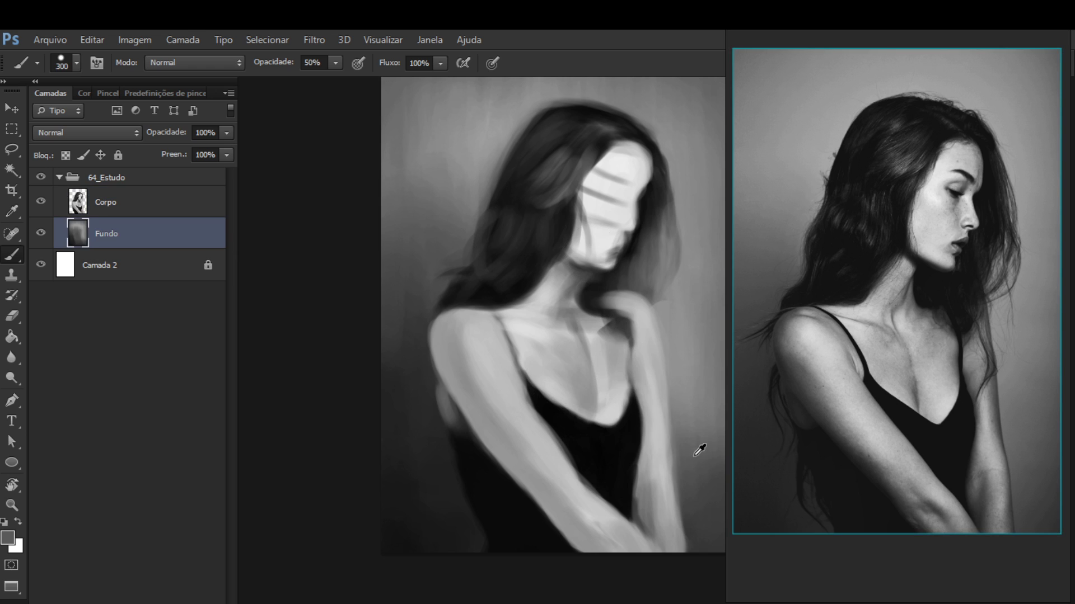
key(bracketright)
key(bracketright)
key(bracketright)
key(bracketleft)
key(bracketleft)
key(bracketleft)
key(bracketleft)
key(bracketright)
alt+click(437, 246)
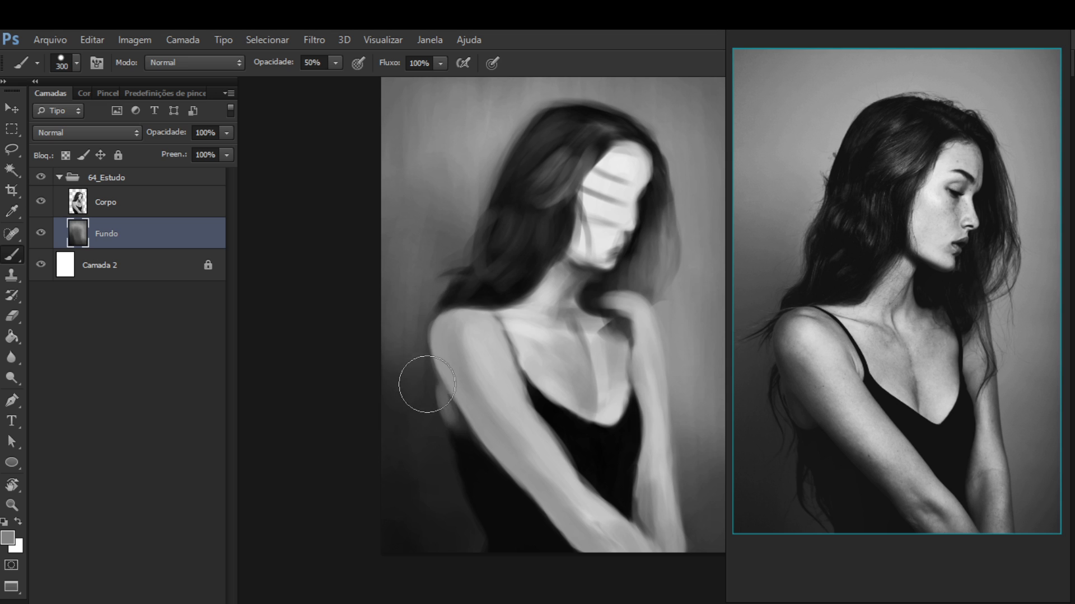
alt+click(420, 369)
Blend the background beside and above the hair with sampled light greys, using a 300 px brush at 50% opacity
drag(506, 281, 502, 333)
alt+click(468, 210)
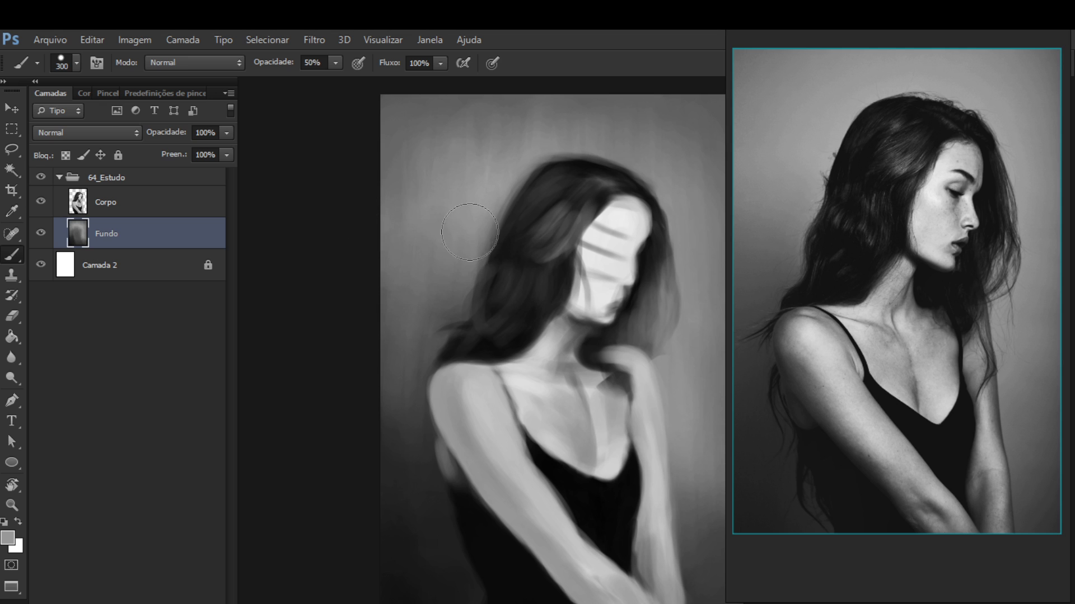
alt+click(689, 337)
mouse_move(512, 238)
mouse_down()
mouse_move(486, 261)
mouse_move(492, 185)
mouse_move(469, 290)
mouse_up()
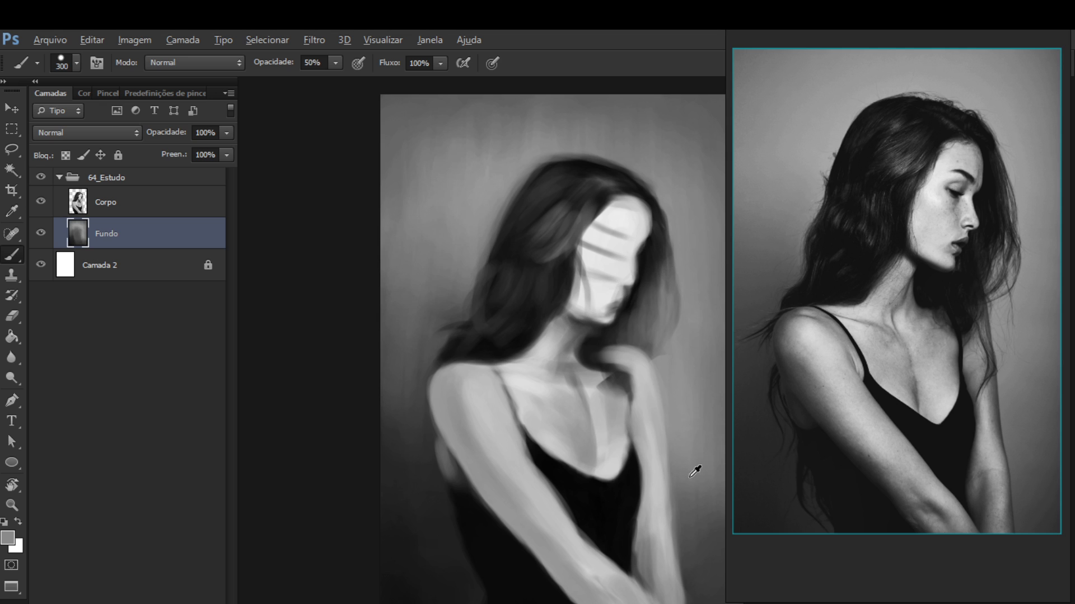
alt+click(678, 440)
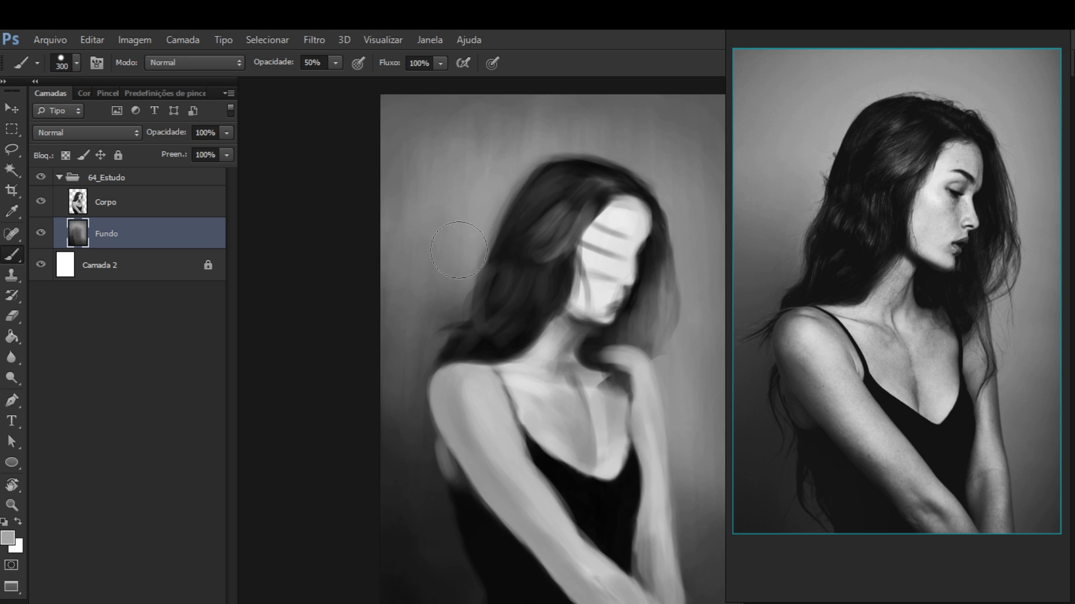
alt+click(426, 205)
drag(529, 216, 526, 248)
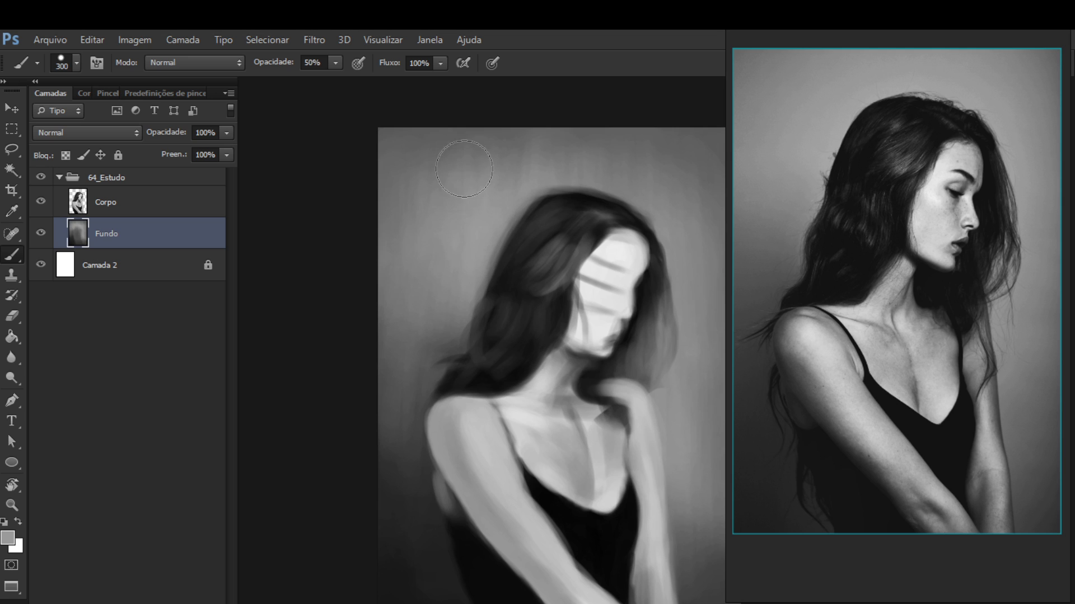
drag(541, 259, 446, 266)
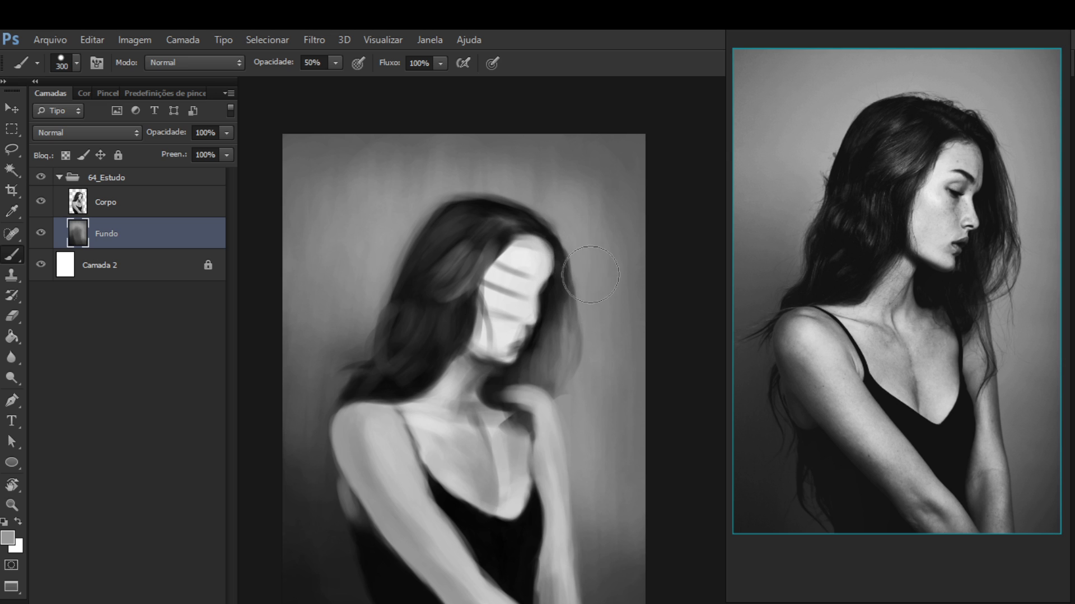
Smooth the light-to-dark transition in the background beside the far arm with sampled greys at 50% opacity
scroll(571, 263, down, 5)
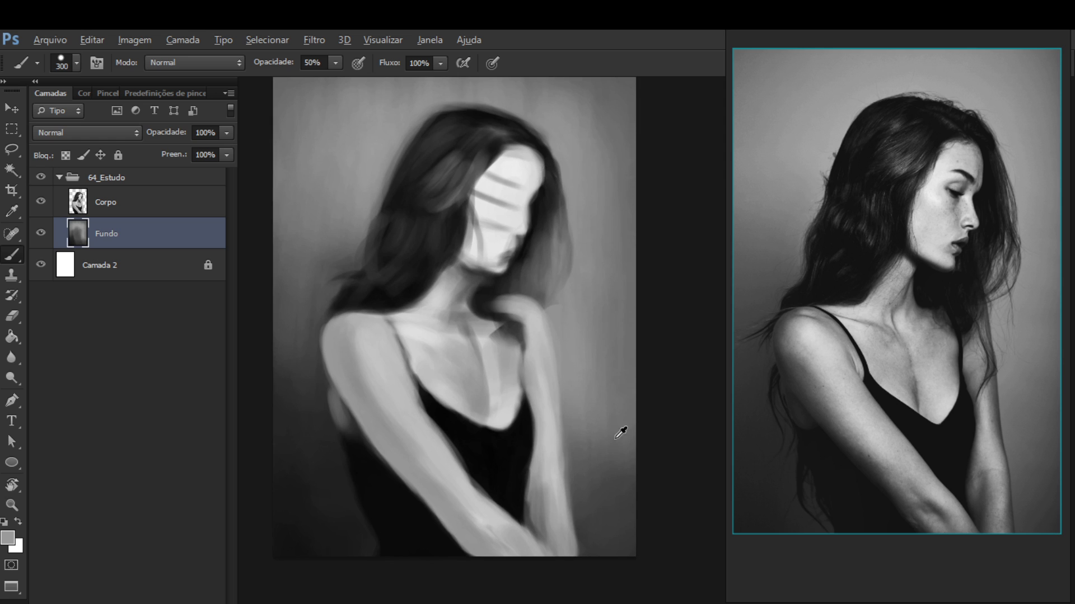
alt+click(613, 431)
alt+click(605, 470)
alt+click(596, 370)
alt+click(599, 512)
alt+click(623, 352)
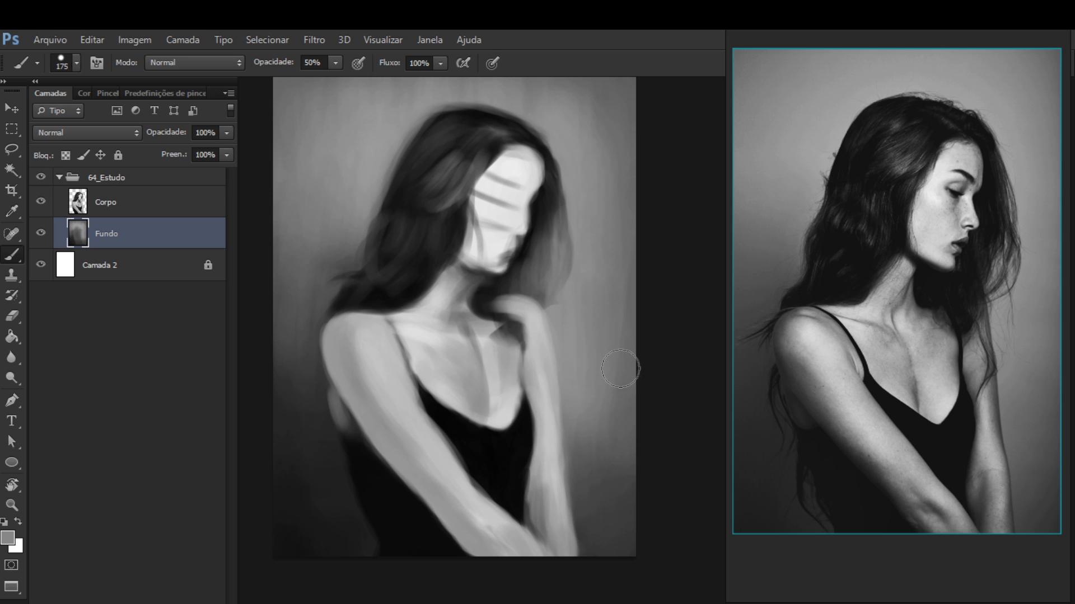
key(bracketleft)
Refine the background around the near shoulder and back with a 90 px brush at 65% opacity, and hide the Corpo layer
drag(489, 372, 547, 376)
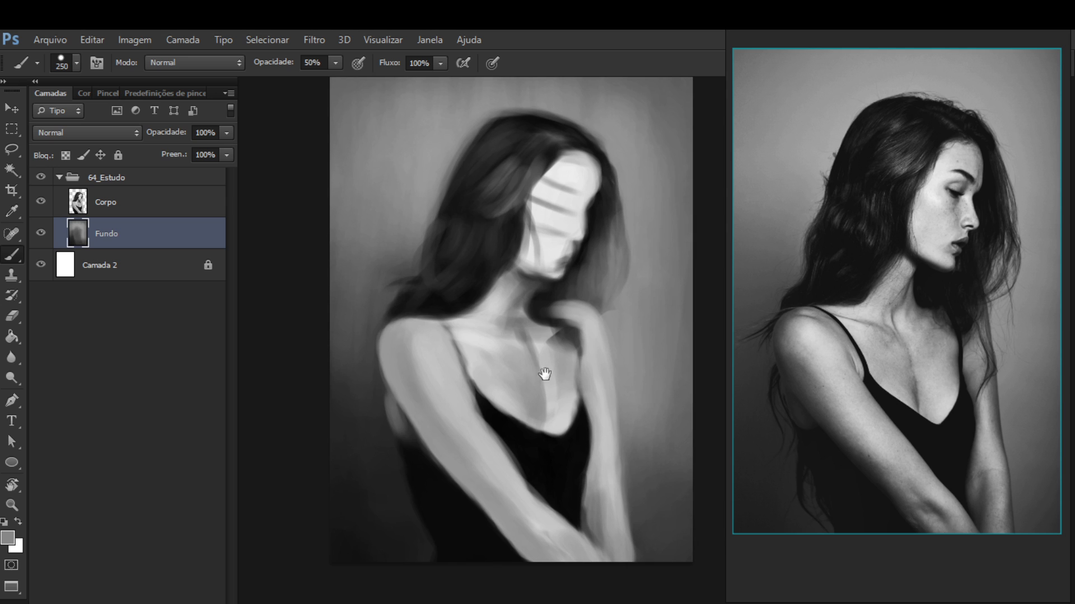
key(bracketleft)
key(bracketleft)
key(bracketleft)
key(bracketleft)
key(bracketleft)
key(bracketleft)
key(bracketleft)
key(bracketleft)
key(bracketleft)
drag(398, 300, 407, 274)
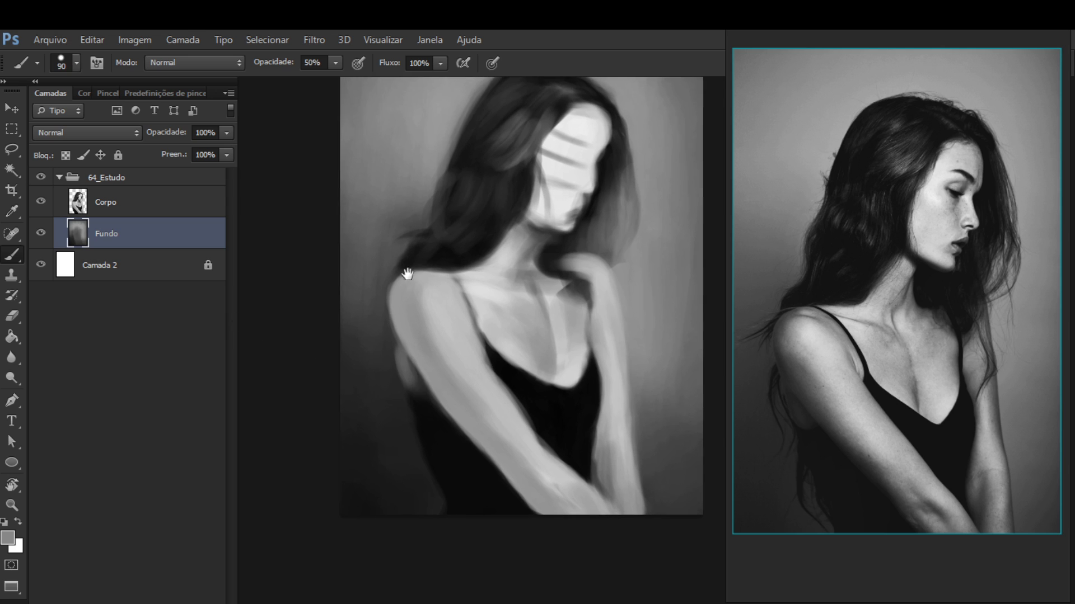
alt+click(409, 367)
mouse_move(417, 380)
mouse_down()
mouse_move(492, 389)
mouse_move(511, 410)
mouse_up()
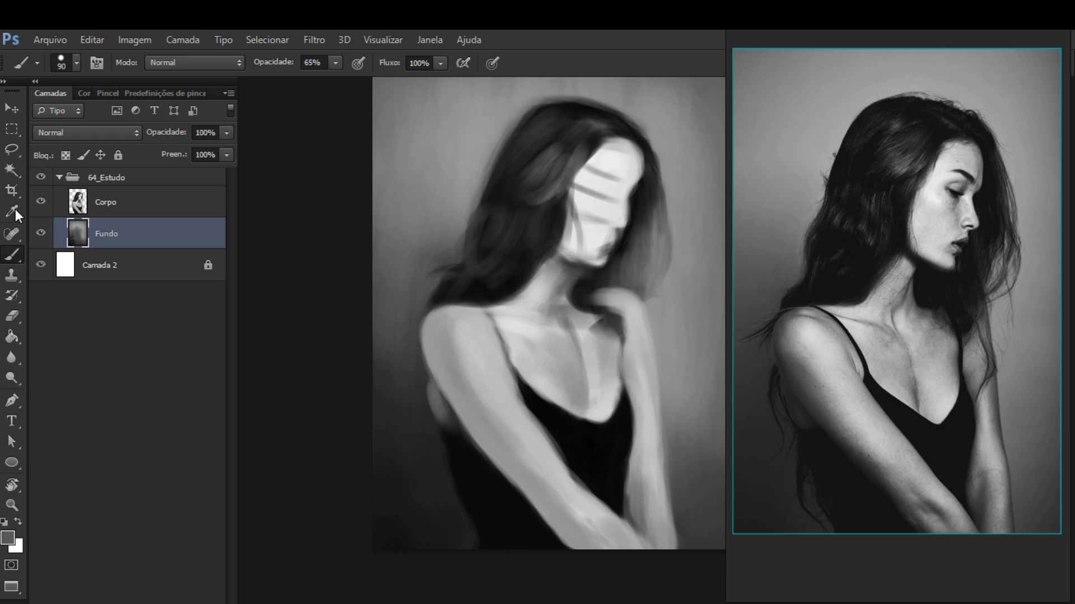
click(41, 201)
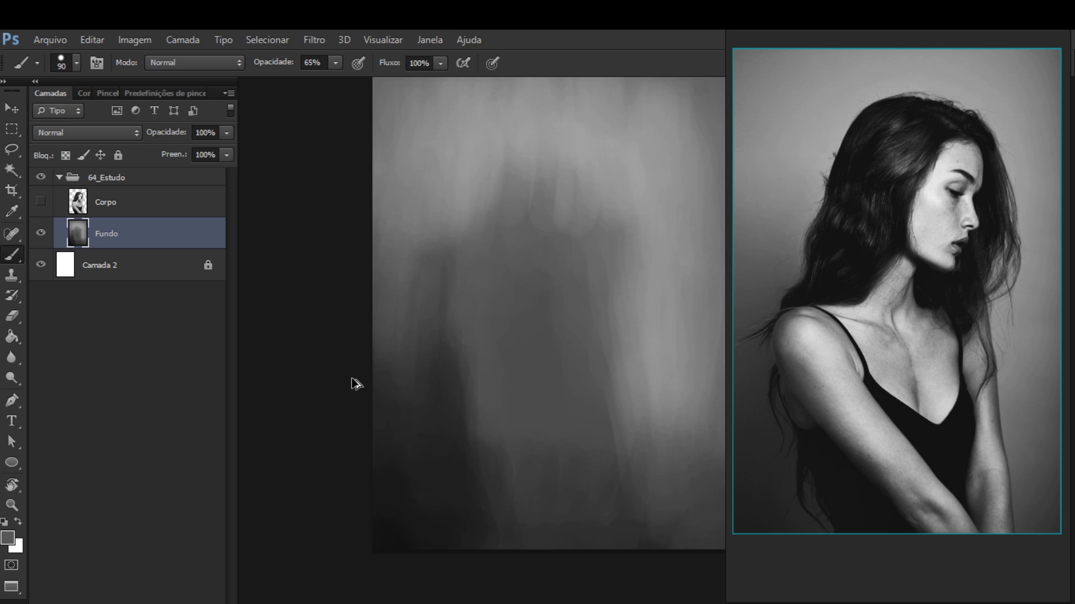
Show and select the Corpo layer, and darken the patch of back behind the near upper arm with a sampled grey at 65% opacity
click(40, 201)
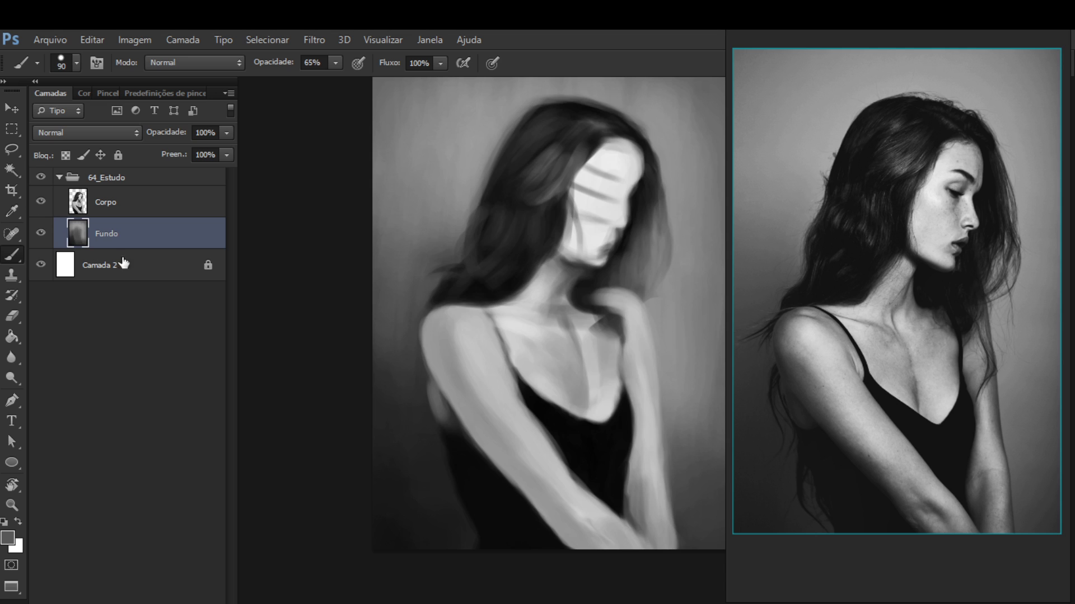
click(147, 213)
alt+click(454, 417)
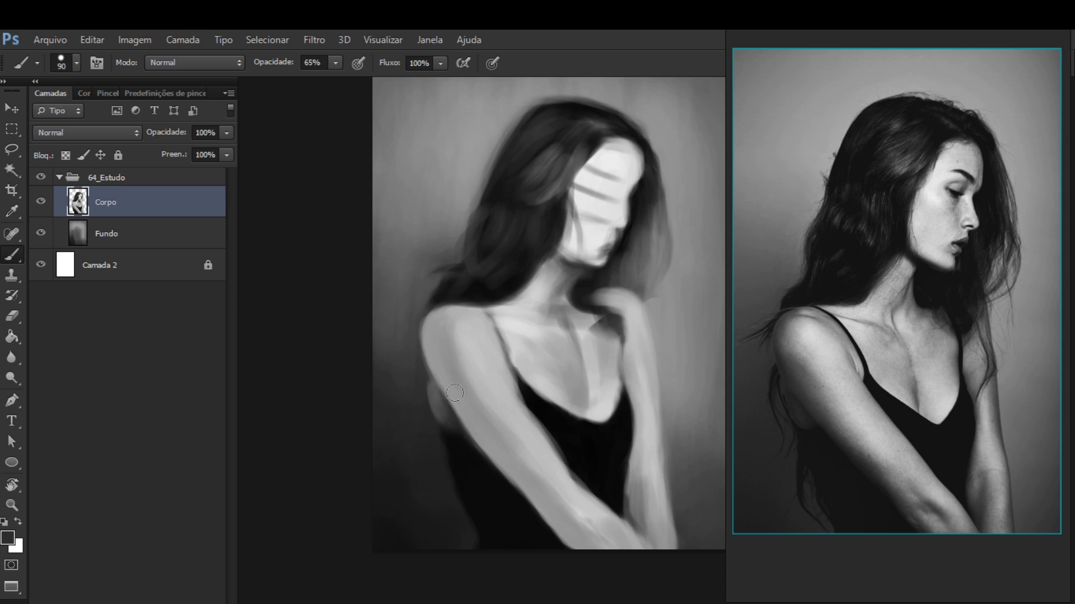
mouse_move(436, 422)
mouse_down()
mouse_move(433, 398)
mouse_move(452, 429)
mouse_up()
alt+click(431, 388)
alt+click(459, 444)
alt+click(445, 416)
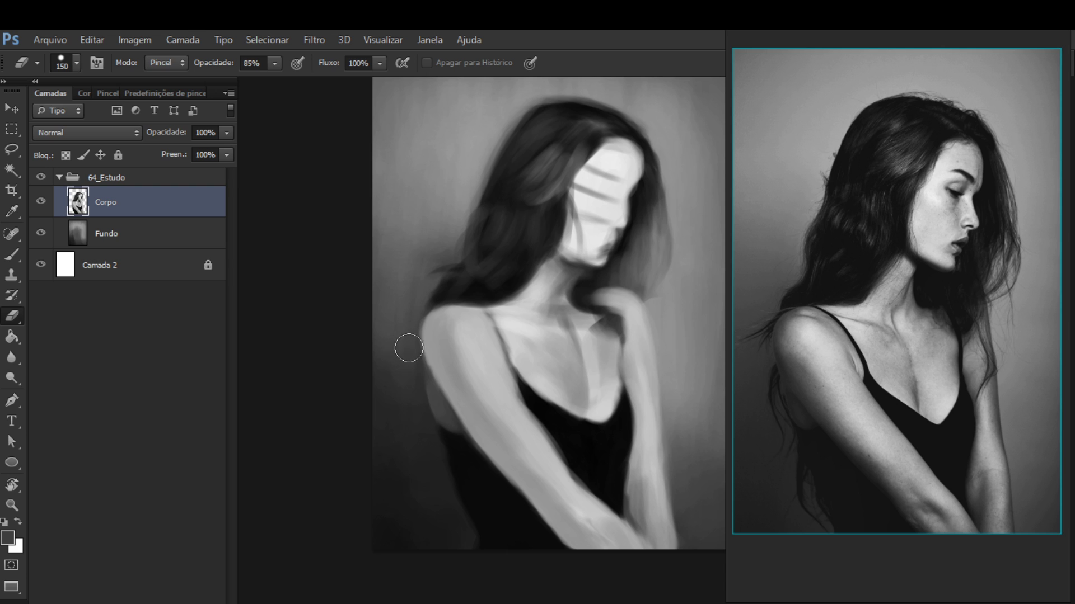
key(b)
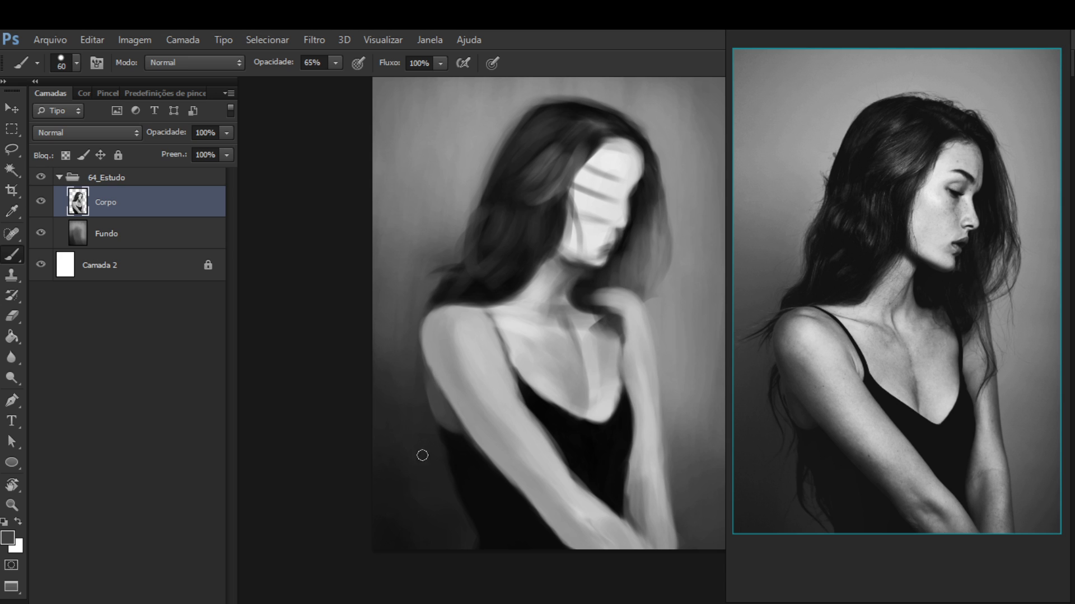
Reinforce the side of the black dress below the near arm with sampled black, using a 100 px brush
alt+click(475, 477)
key(bracketright)
key(bracketright)
key(bracketright)
drag(422, 335, 377, 321)
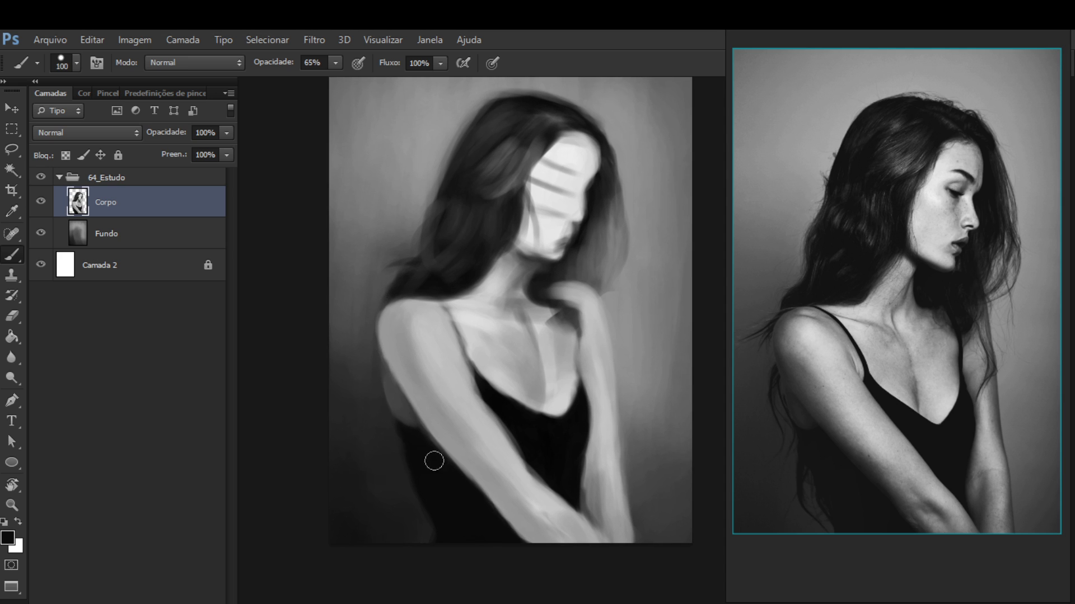
drag(498, 445, 511, 448)
alt+click(458, 487)
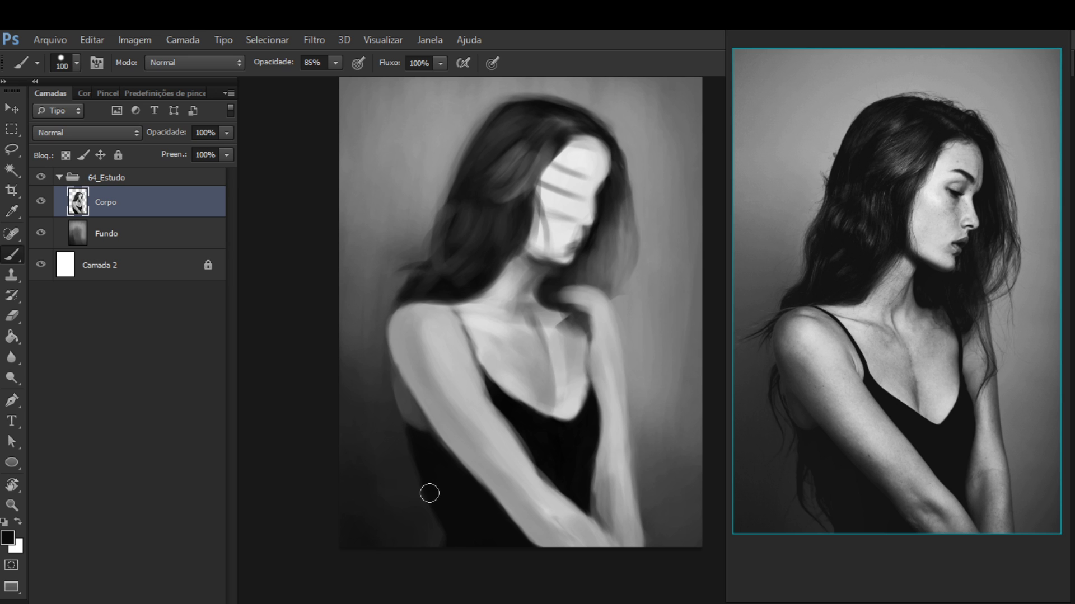
Refine the dress's back edge behind the near arm with a 35 px brush at 85% opacity, undoing the misplaced dark stroke
key(bracketleft)
key(bracketleft)
key(bracketleft)
key(bracketleft)
key(bracketleft)
alt+click(412, 414)
alt+click(427, 425)
drag(408, 419, 397, 394)
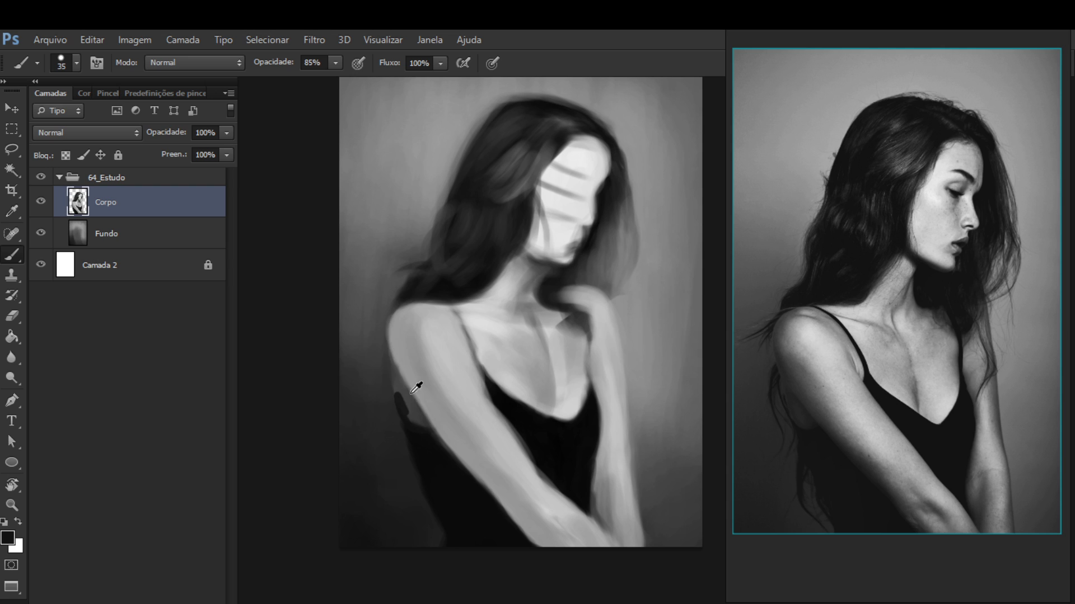
key(ctrl+z)
alt+click(411, 414)
alt+click(422, 430)
Soften the transition between the near shoulder and the chest with sampled greys, using a 60 px brush at 85% opacity
drag(592, 355, 644, 363)
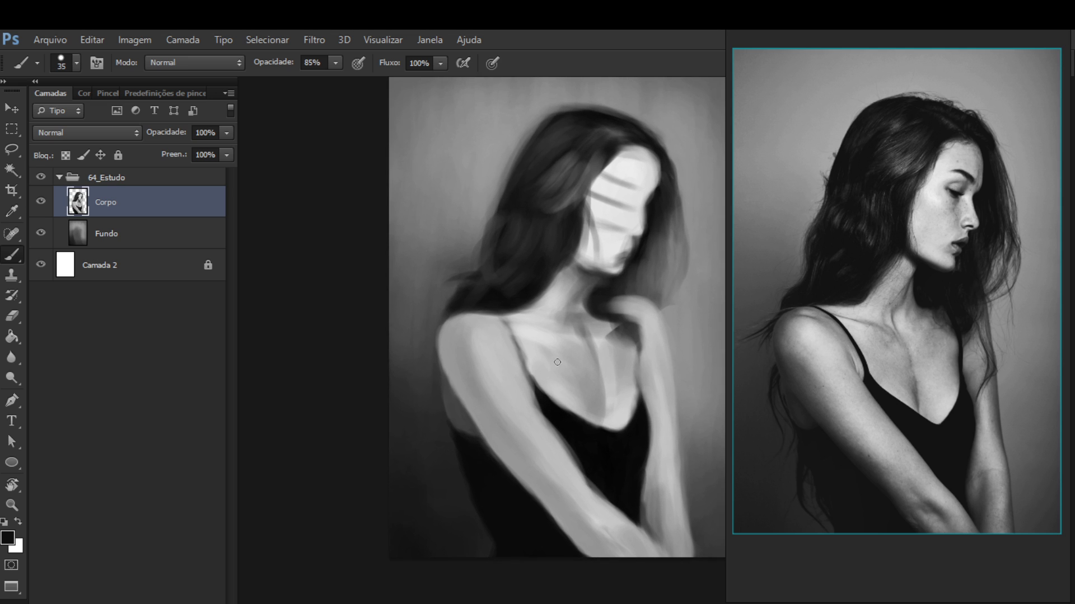
alt+click(560, 405)
drag(536, 367, 521, 360)
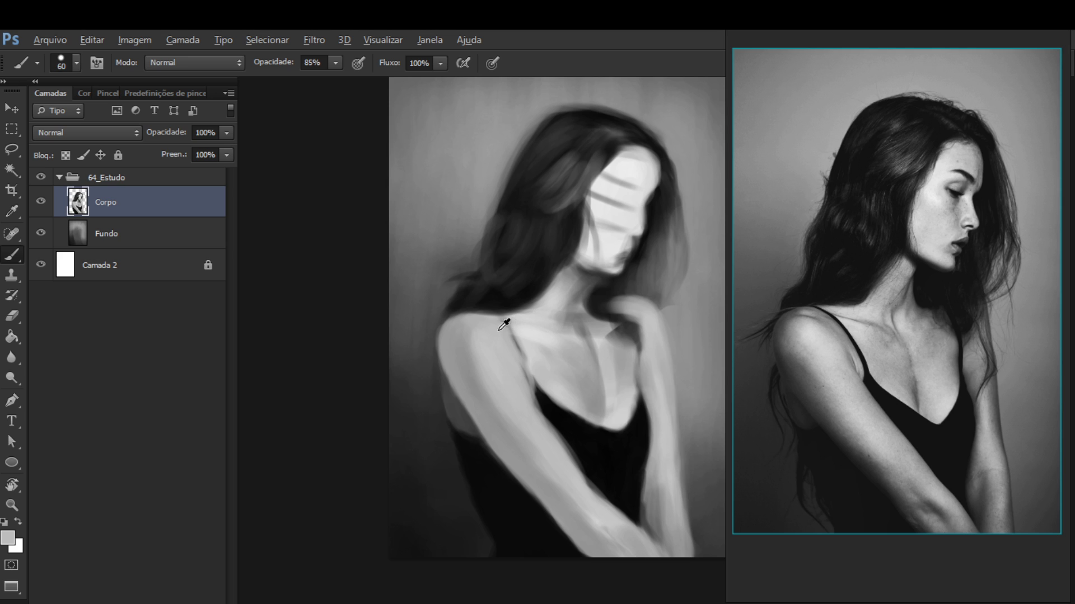
alt+click(499, 330)
drag(474, 351, 473, 354)
alt+click(508, 362)
alt+click(482, 388)
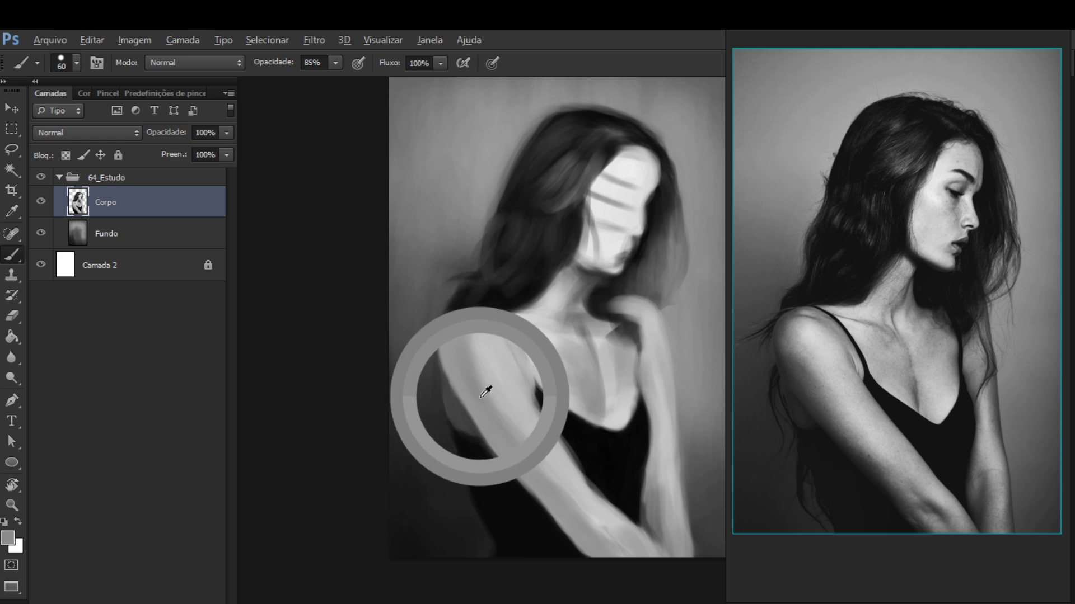
drag(509, 335, 526, 364)
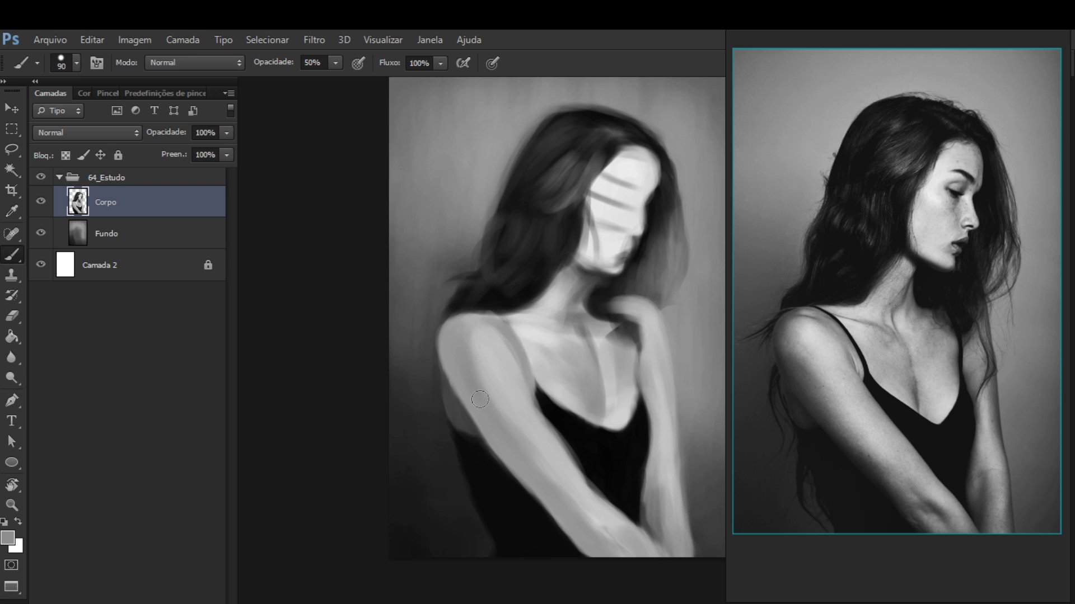
Blend the near shoulder and upper arm with sampled light greys, using a 90 px brush at 50% opacity
alt+click(498, 333)
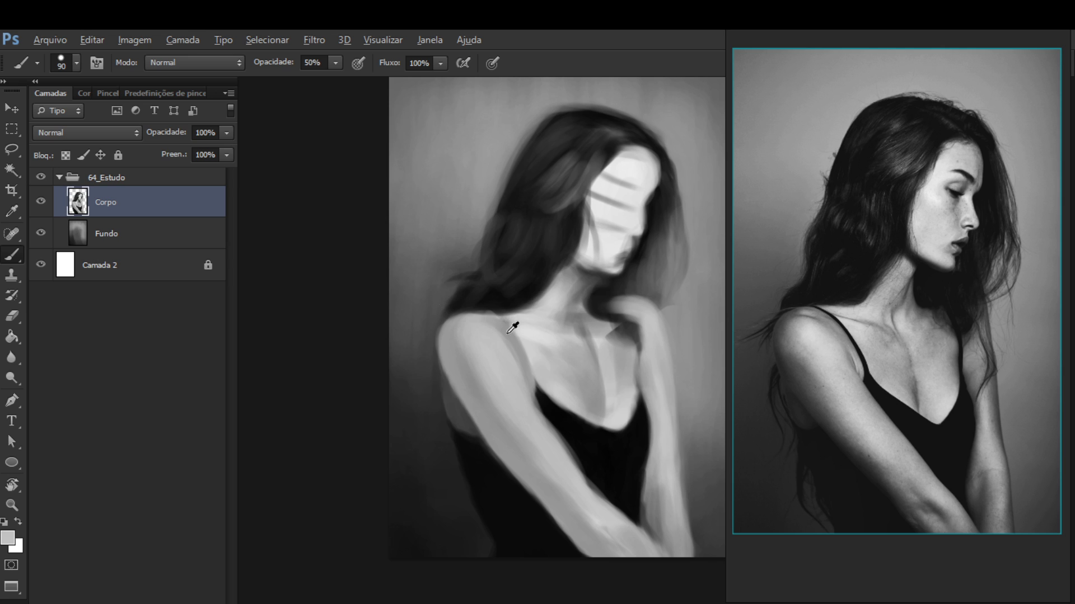
alt+click(504, 332)
alt+click(510, 357)
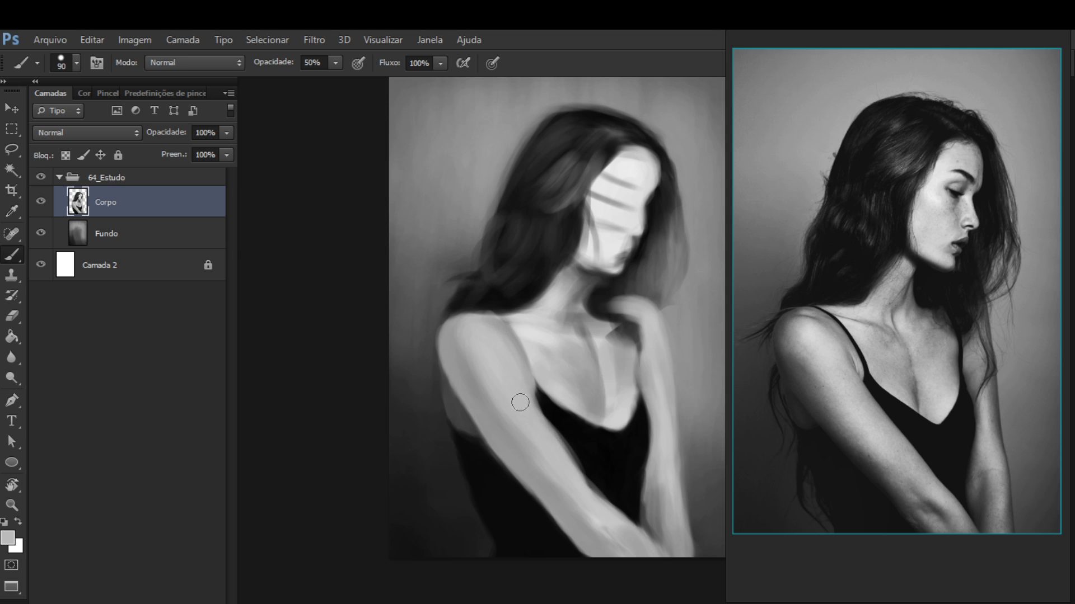
drag(521, 402, 560, 448)
Smooth the near forearm along the dress with sampled greys, using a 90 px brush at 50% opacity
mouse_move(574, 341)
mouse_down()
mouse_move(566, 305)
mouse_move(543, 322)
mouse_up()
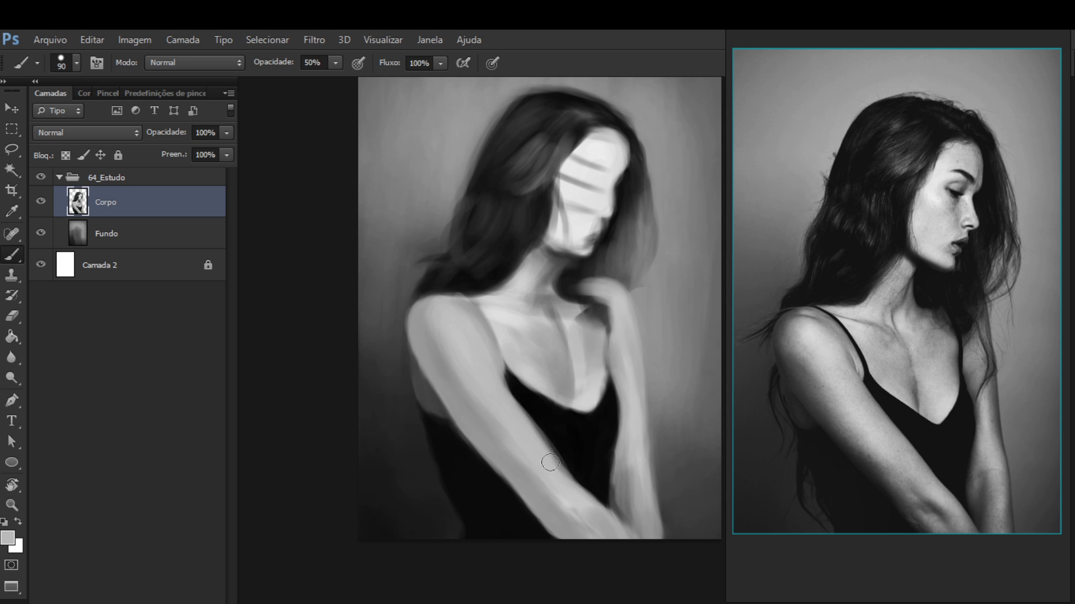
drag(527, 425, 577, 497)
alt+click(544, 498)
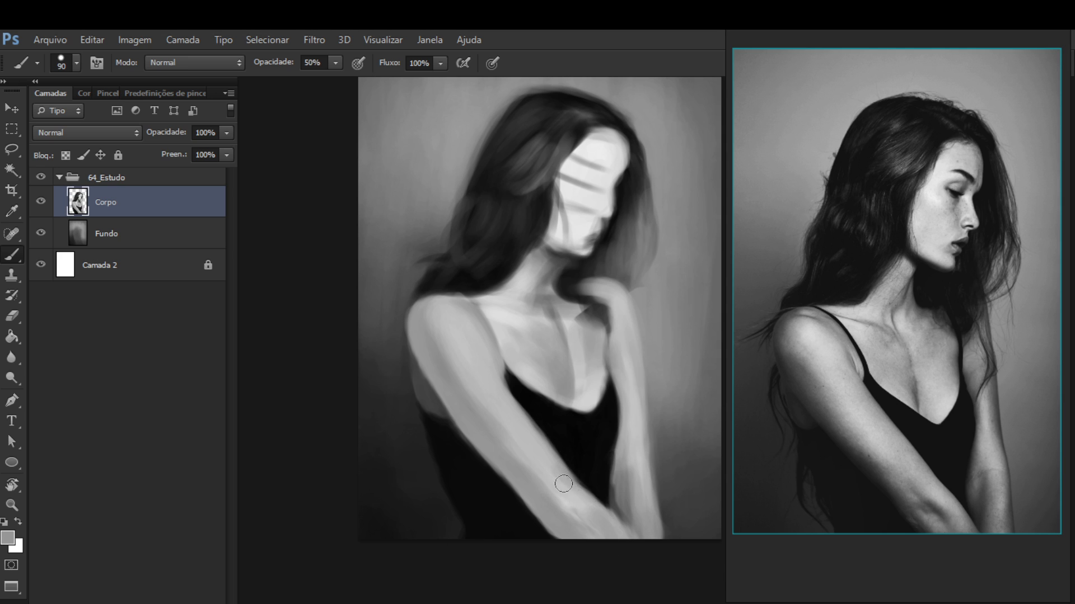
alt+click(571, 492)
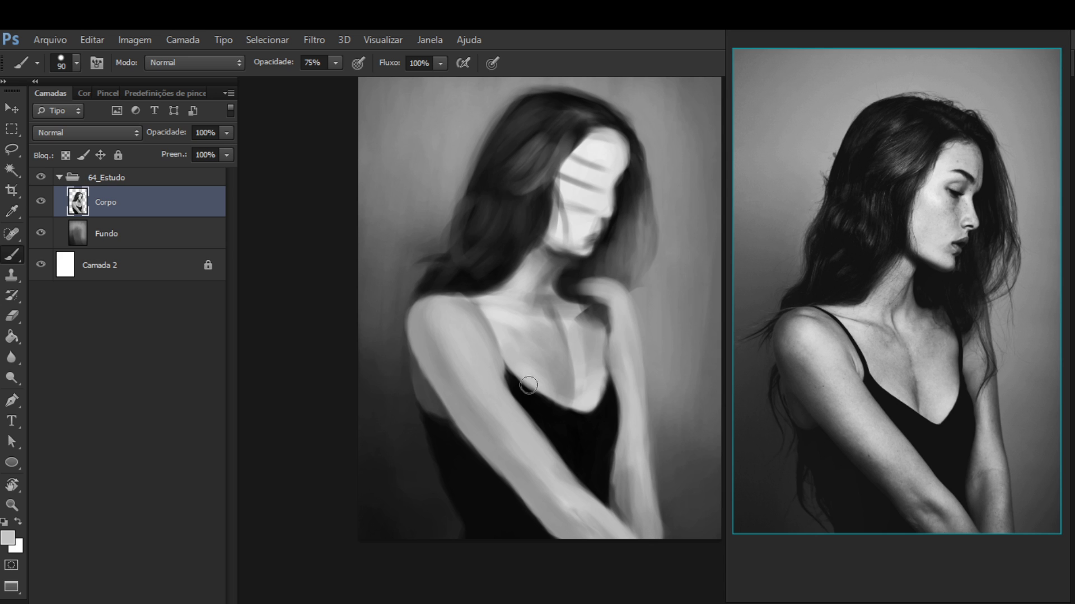
Even out the light and shadow along the near forearm with sampled greys at 75% opacity
alt+click(549, 480)
alt+click(572, 502)
alt+click(539, 456)
alt+click(556, 479)
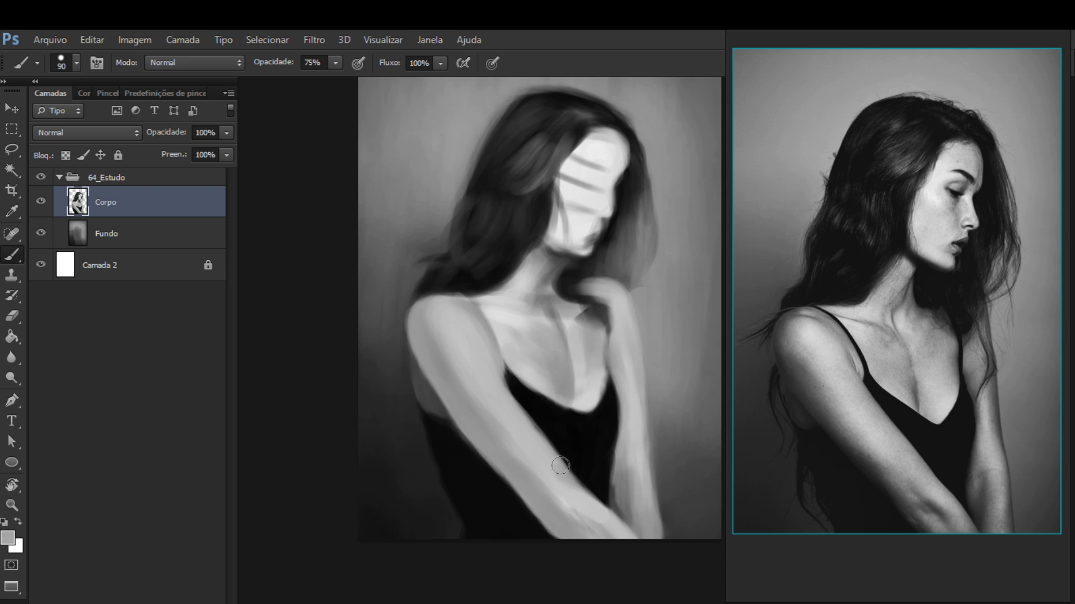
alt+click(553, 485)
drag(477, 390, 577, 502)
key(alt)
Shade the middle of the chest with sampled greys, using a 100 px brush at 50% opacity, and check it on the mirrored canvas
mouse_move(636, 432)
mouse_down()
mouse_move(622, 431)
mouse_move(658, 442)
mouse_up()
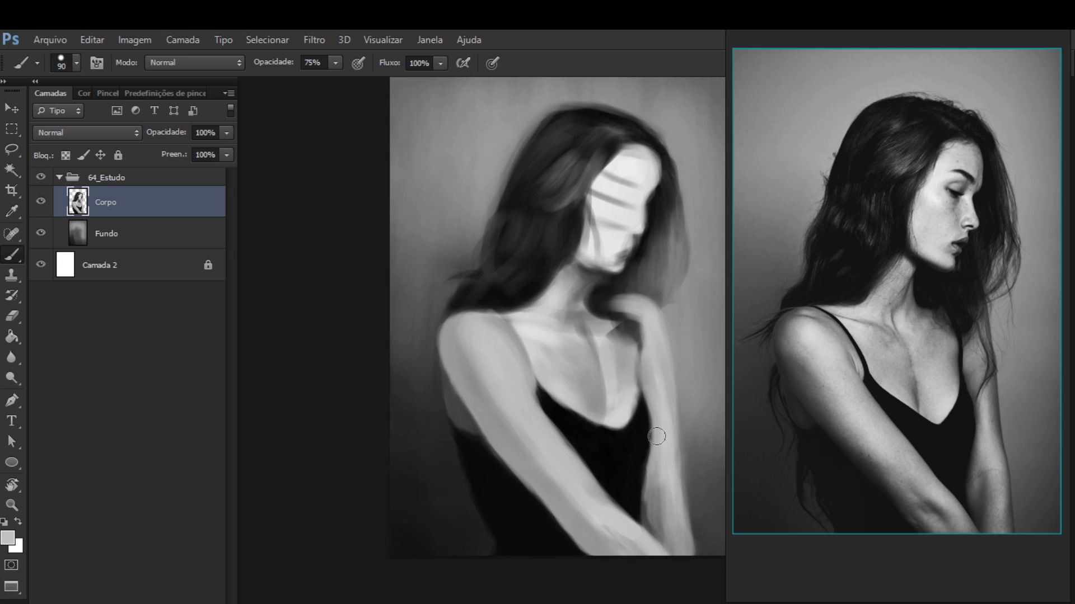
alt+click(615, 464)
alt+click(598, 430)
key(bracketright)
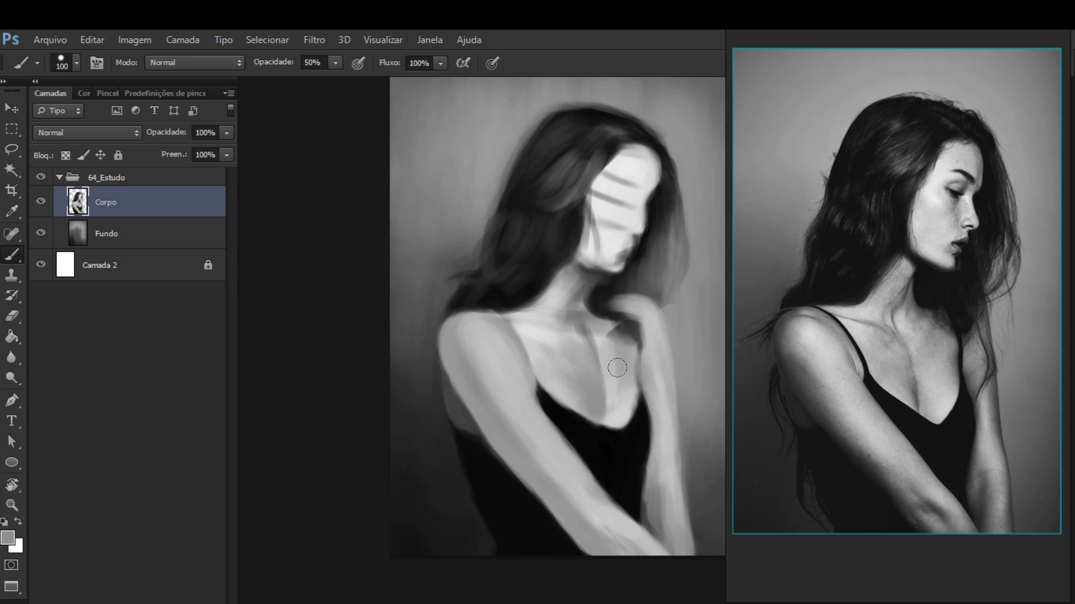
alt+click(626, 347)
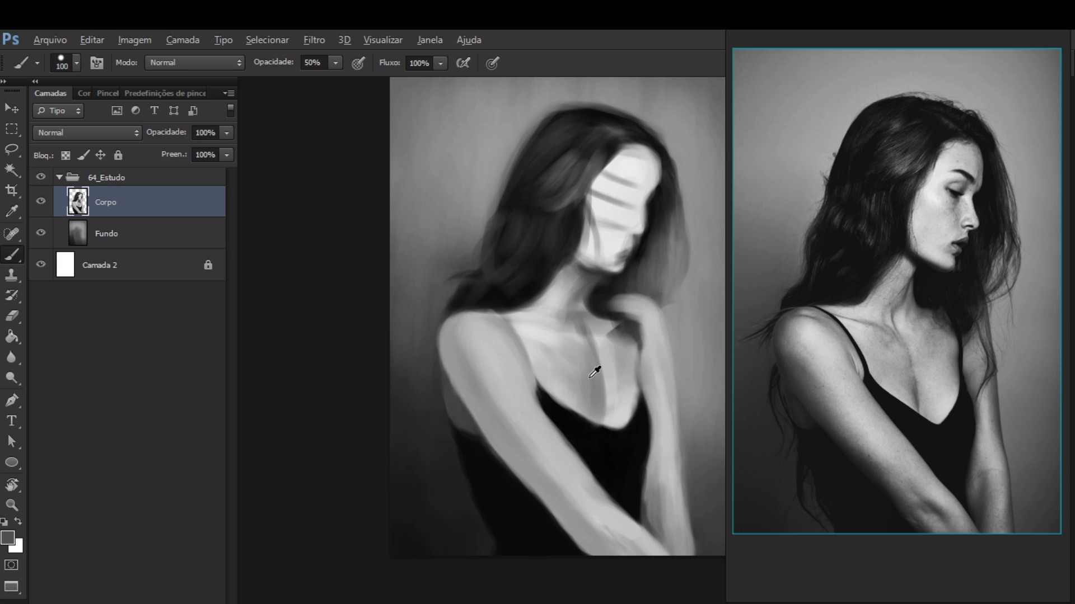
alt+click(590, 377)
alt+click(633, 432)
alt+click(598, 394)
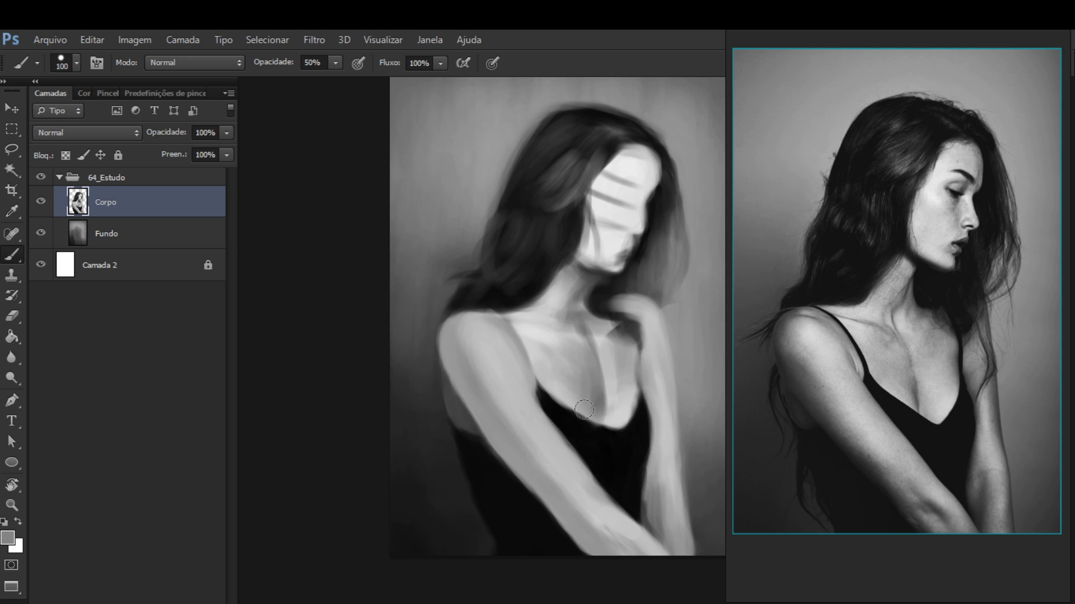
alt+click(568, 399)
key(ctrl+plus)
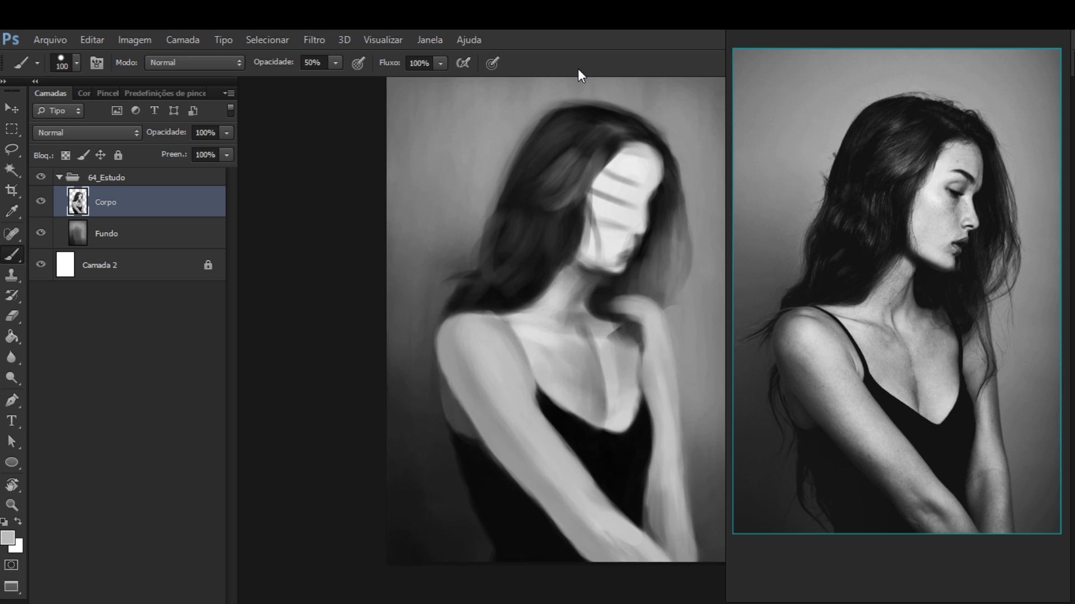
key(ctrl+shift+h)
key(ctrl+shift+h)
Blend the near side of the chest below the collarbone with a sampled light grey, using a 100 px brush
mouse_move(459, 386)
mouse_down()
mouse_move(400, 325)
mouse_move(408, 319)
mouse_up()
key(bracketright)
key(bracketright)
key(bracketright)
key(bracketright)
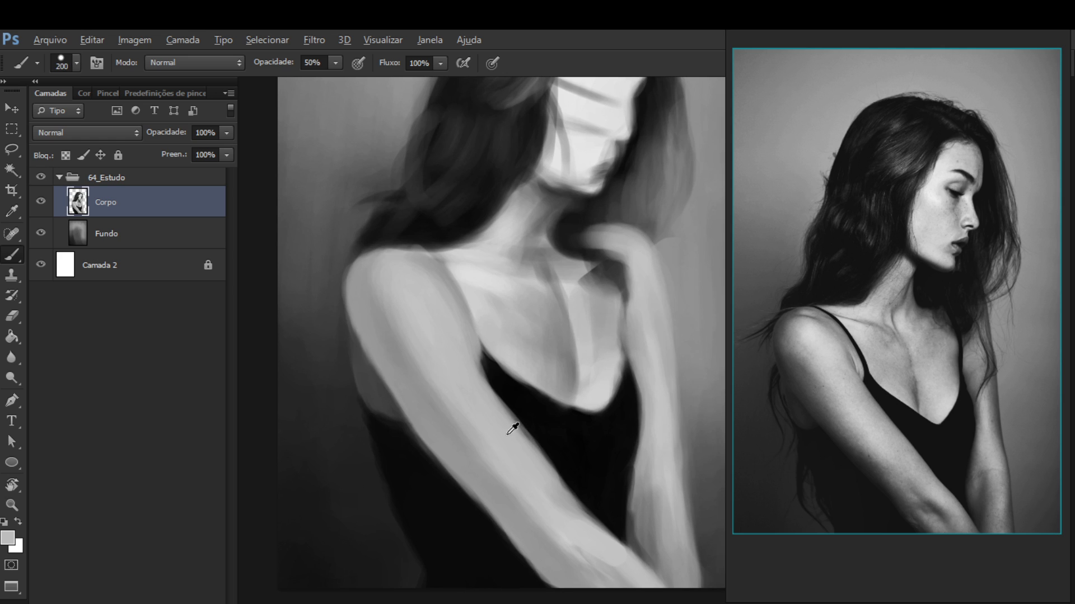
alt+click(494, 422)
alt+click(492, 283)
key(bracketleft)
key(bracketleft)
key(bracketleft)
key(bracketleft)
key(bracketleft)
key(bracketleft)
mouse_move(542, 368)
mouse_down()
mouse_move(512, 358)
mouse_move(539, 381)
mouse_move(511, 354)
mouse_move(554, 385)
mouse_move(538, 357)
mouse_move(554, 387)
mouse_up()
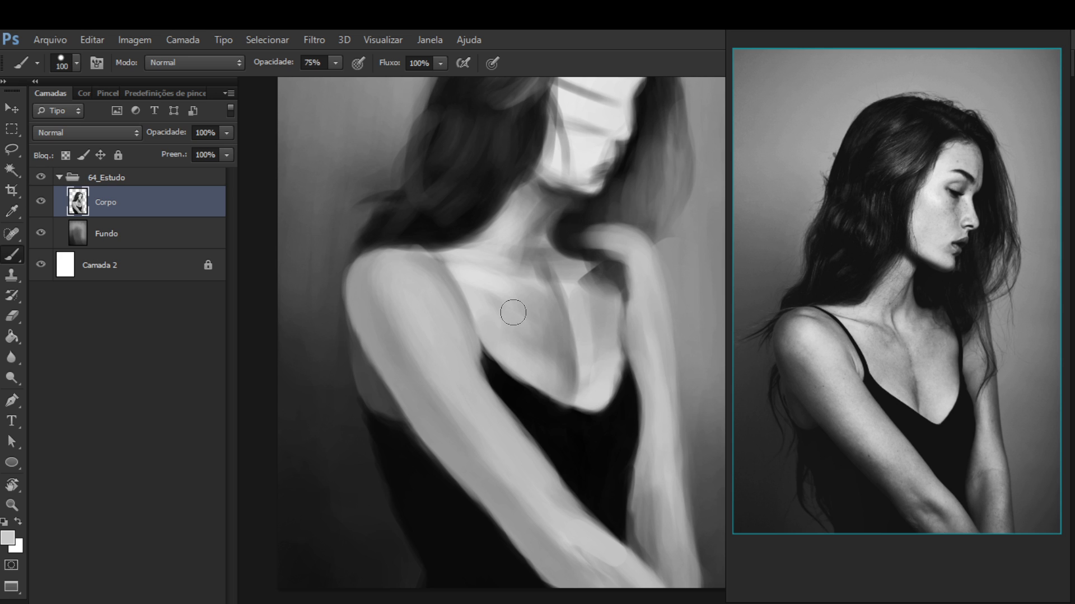
Lighten the lower chest above the neckline with a sampled light grey at 75% opacity, undoing the last stroke
click(504, 291)
drag(521, 361, 546, 379)
alt+click(533, 346)
alt+click(552, 347)
alt+click(536, 366)
drag(540, 353, 541, 372)
key(ctrl+alt+z)
Try blending the chest above the neckline on the mirrored canvas at 50% opacity, and undo those strokes
key(ctrl+shift+h)
drag(640, 379, 611, 376)
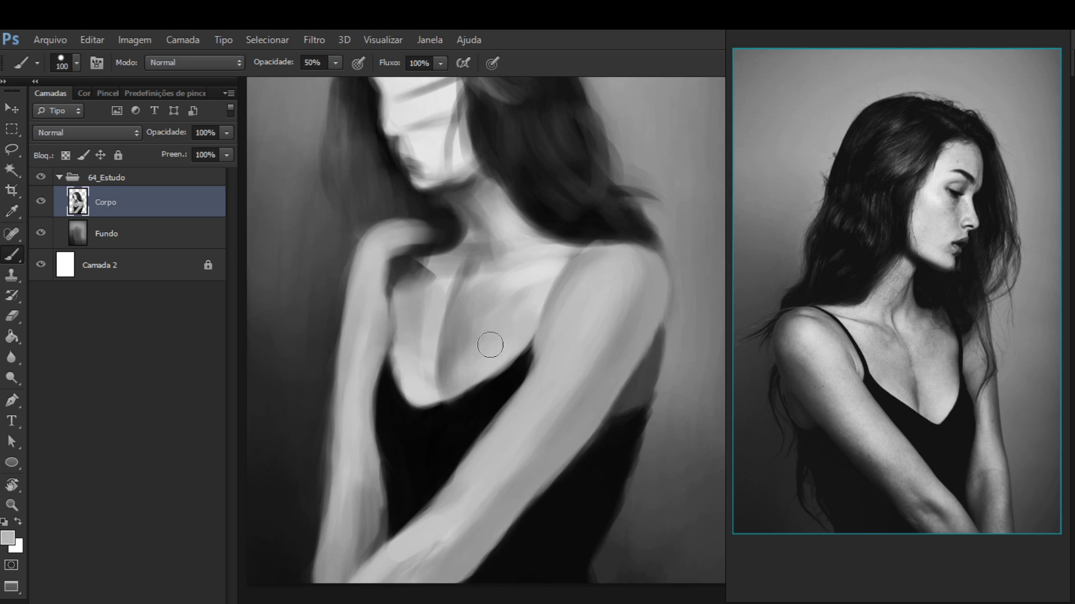
alt+click(454, 382)
alt+click(479, 372)
alt+click(421, 388)
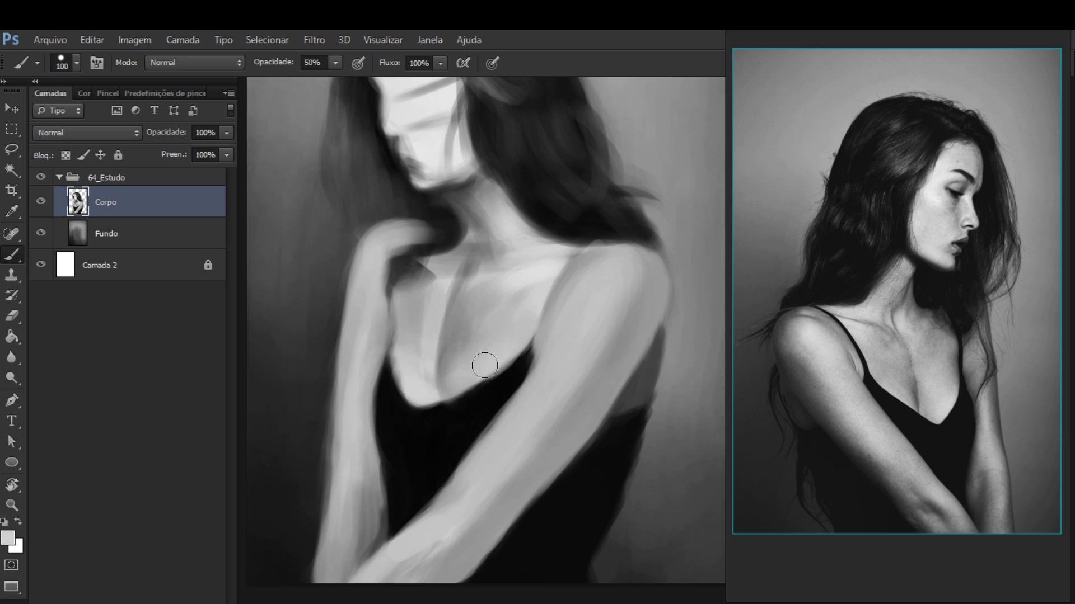
drag(472, 374, 454, 386)
alt+click(453, 341)
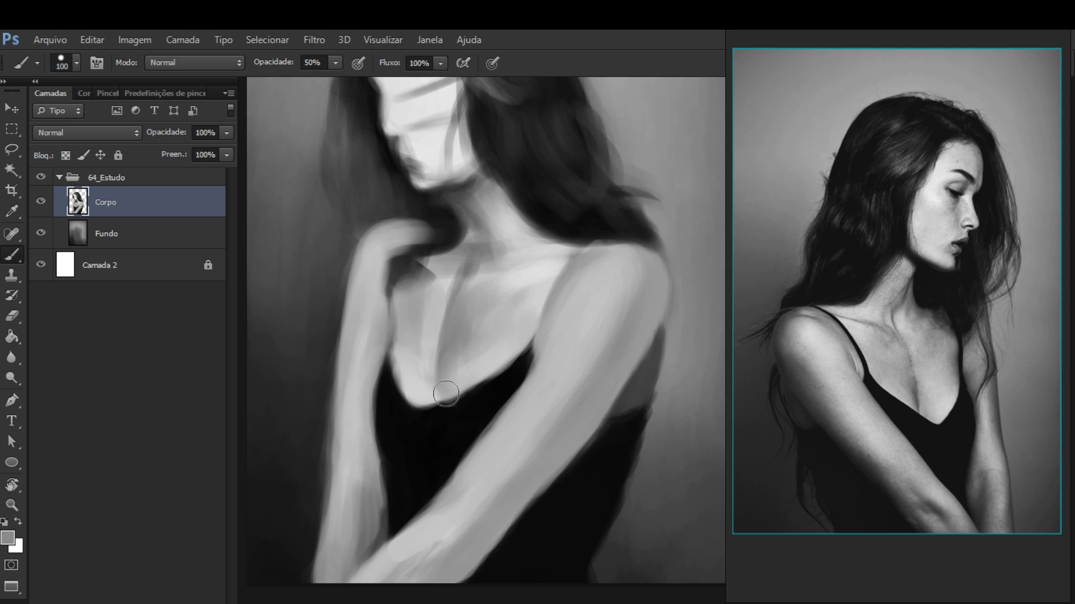
drag(461, 317, 465, 402)
key(ctrl+alt+z)
key(ctrl+alt+z)
key(ctrl+alt+z)
key(ctrl+alt+z)
Compare the whole figure with the reference photo, examining the arms, chest and dress
click(748, 224)
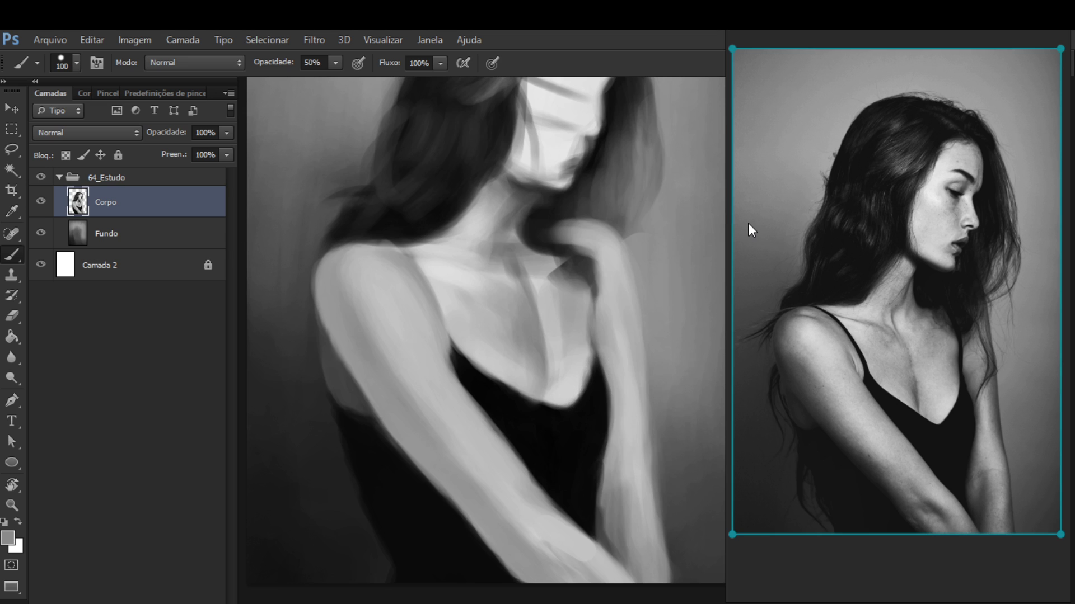
key(ctrl+minus)
key(ctrl+minus)
key(ctrl+plus)
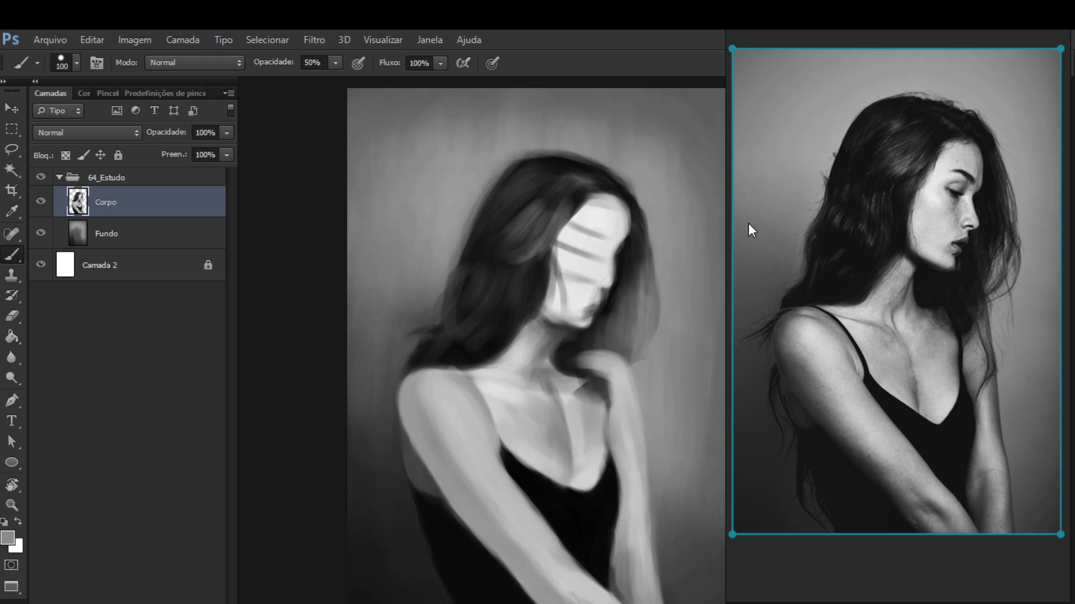
mouse_move(604, 327)
mouse_down()
mouse_move(575, 278)
mouse_move(578, 247)
mouse_up()
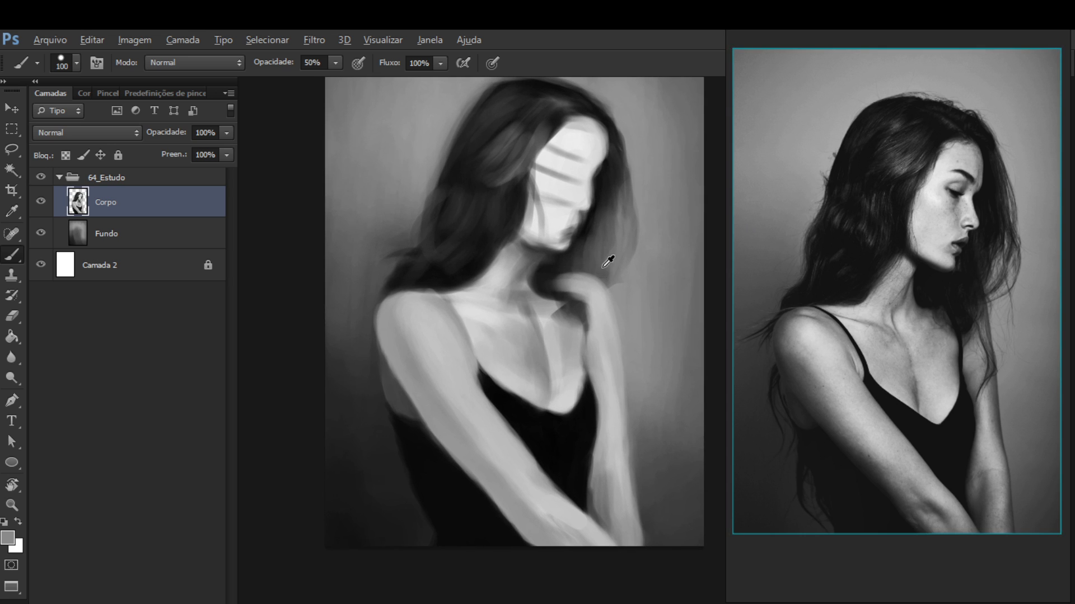
scroll(603, 267, down, 1)
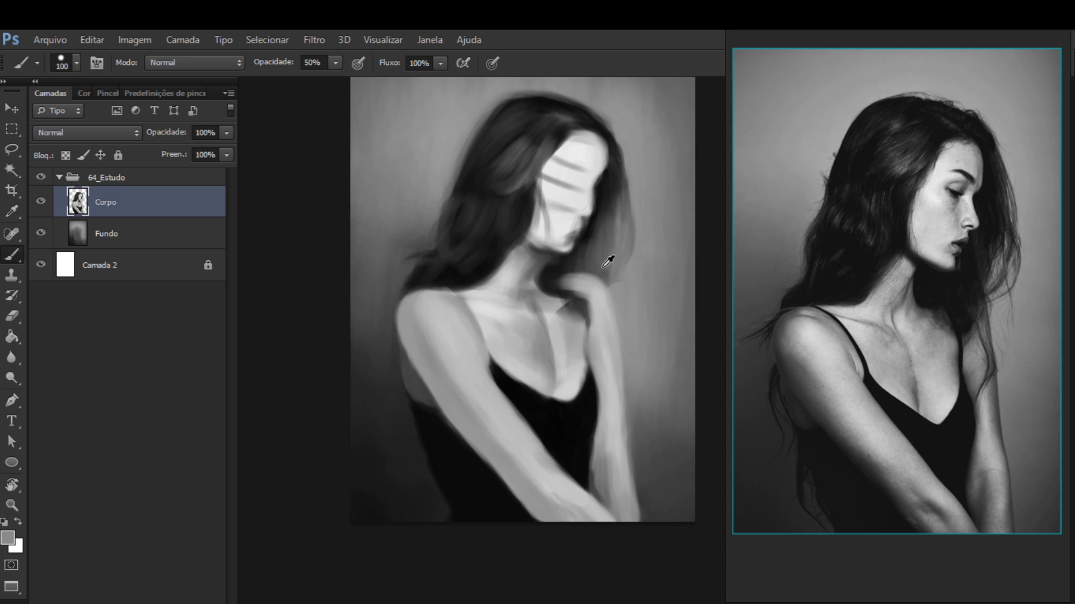
scroll(606, 260, up, 1)
drag(430, 382, 435, 417)
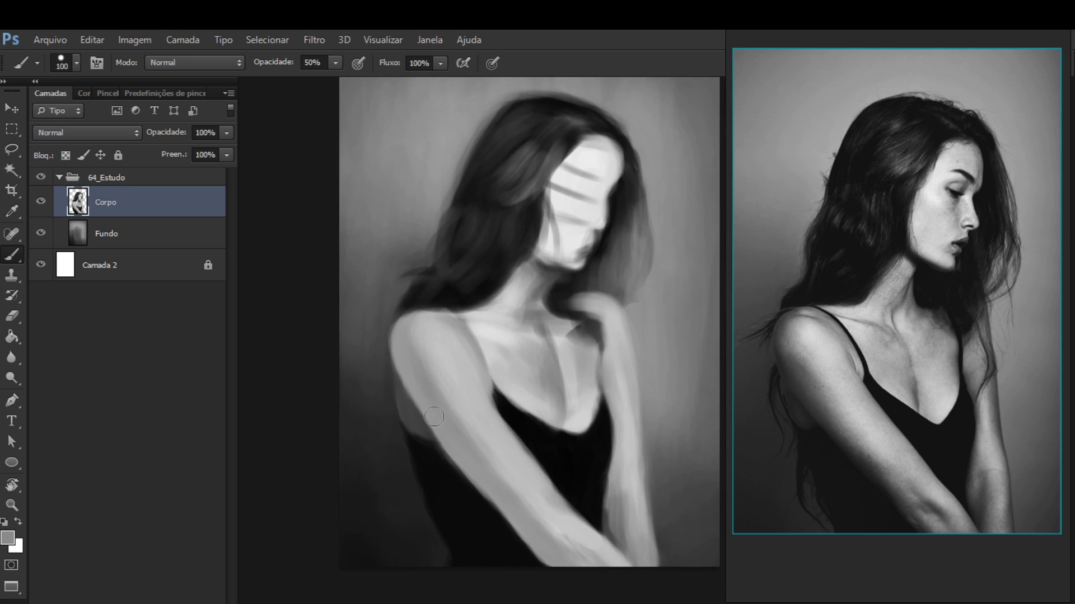
key(space)
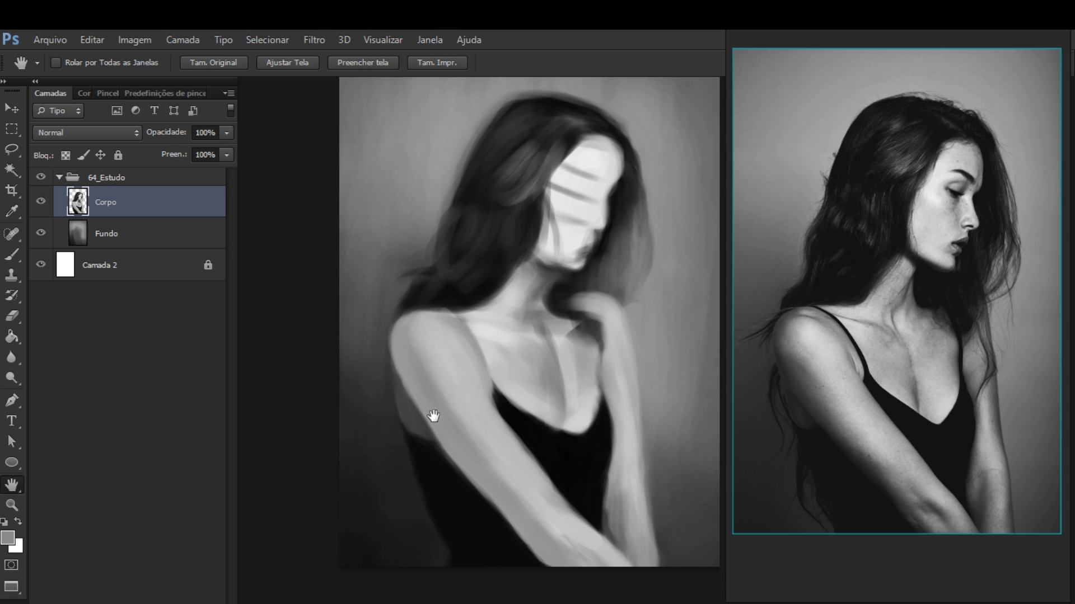
Begin painting the face with a sampled light grey, using a 90 px brush at 85% opacity
key(b)
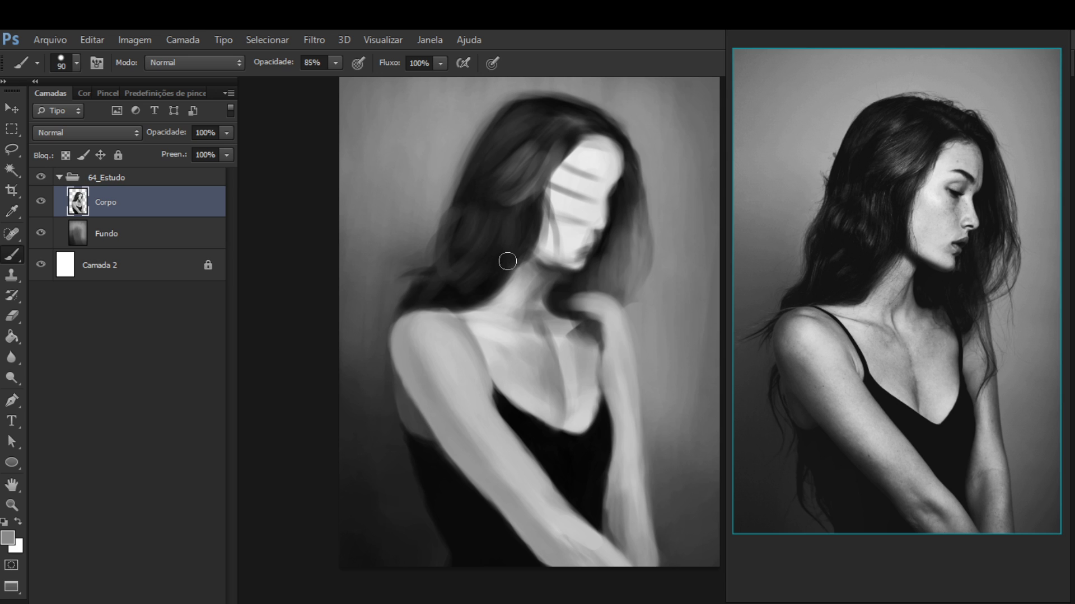
drag(580, 339, 602, 347)
alt+click(564, 225)
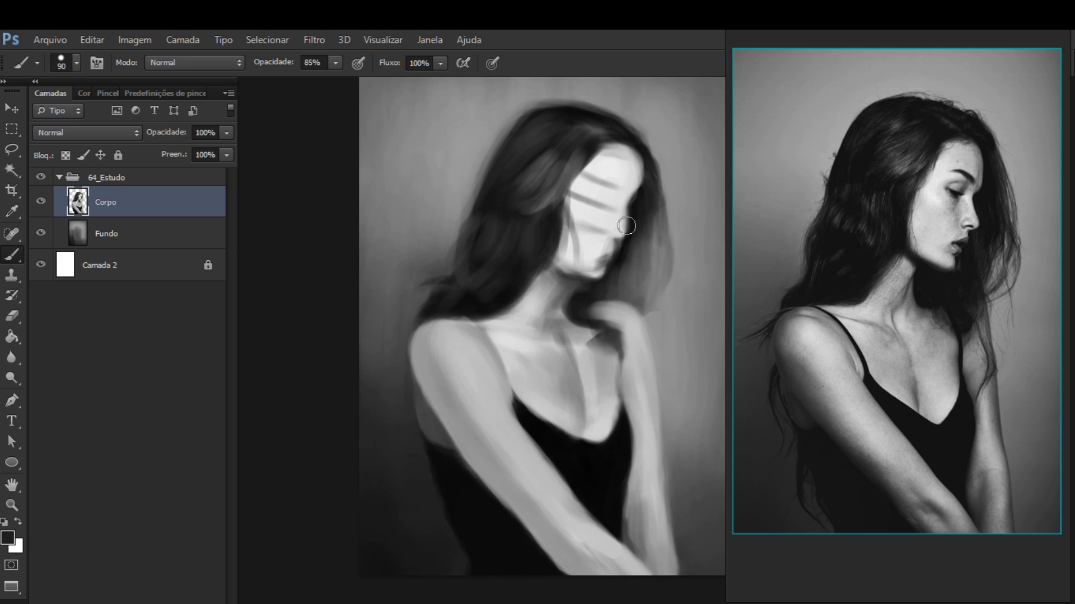
alt+click(609, 197)
alt+click(614, 220)
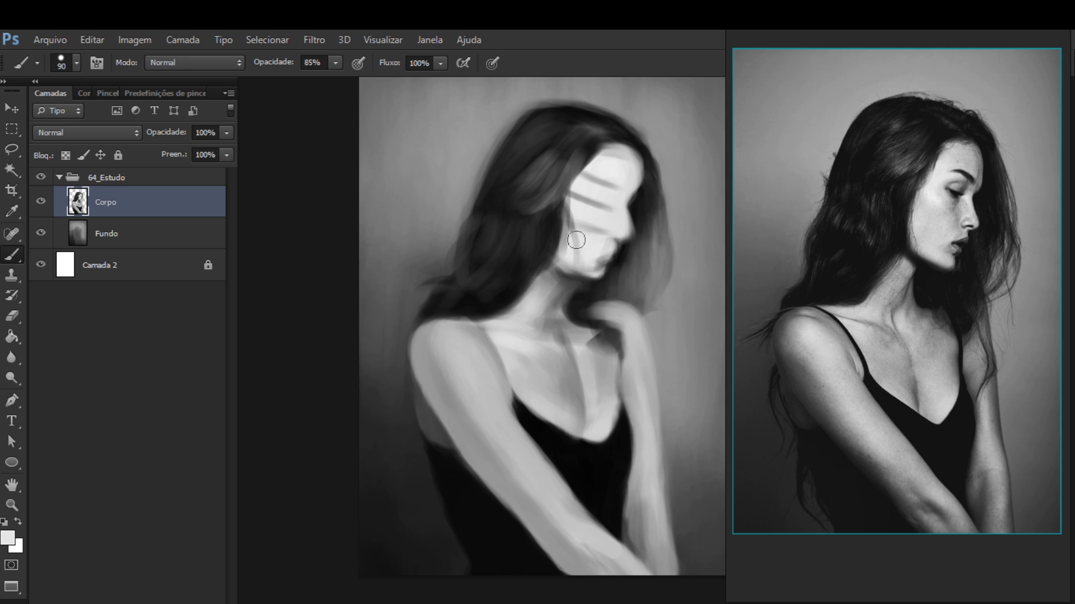
Blend the forehead with greys sampled from the chest and face, using a 100 px brush at 65% opacity
alt+click(549, 339)
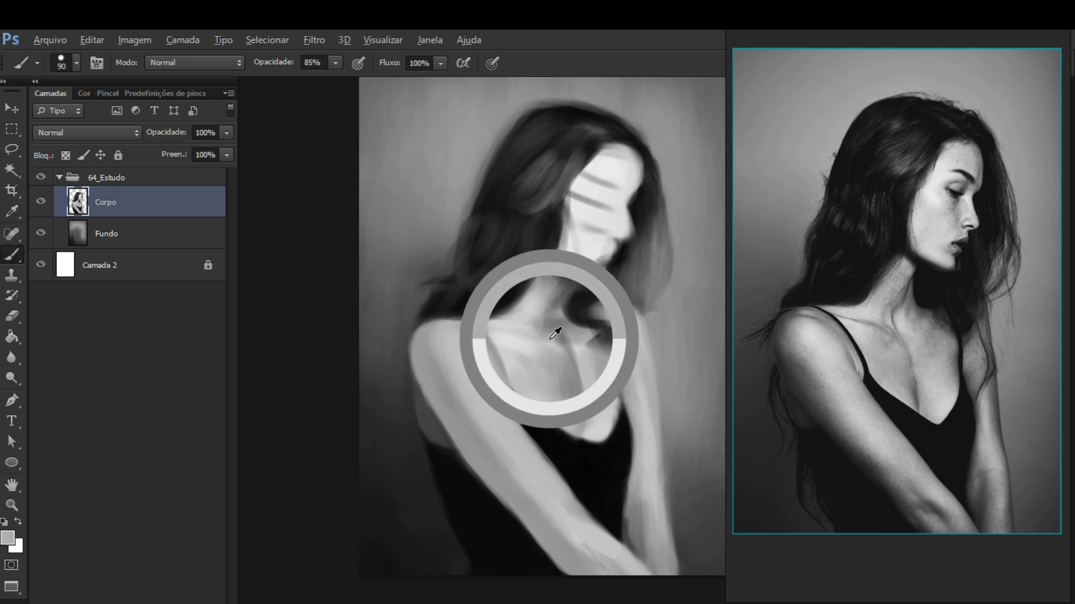
drag(555, 333, 565, 377)
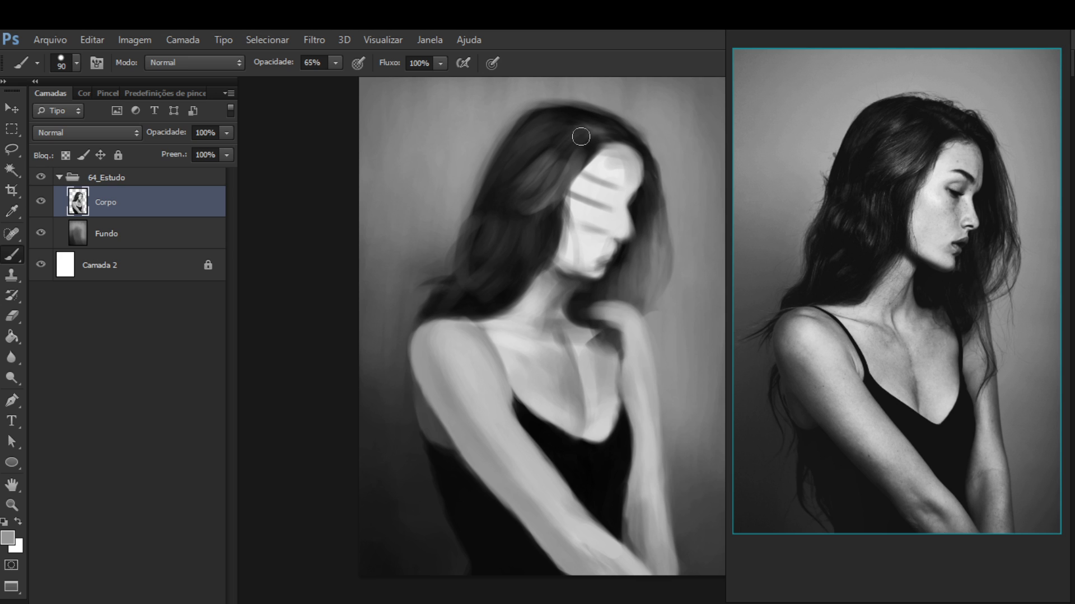
alt+click(611, 160)
alt+click(623, 167)
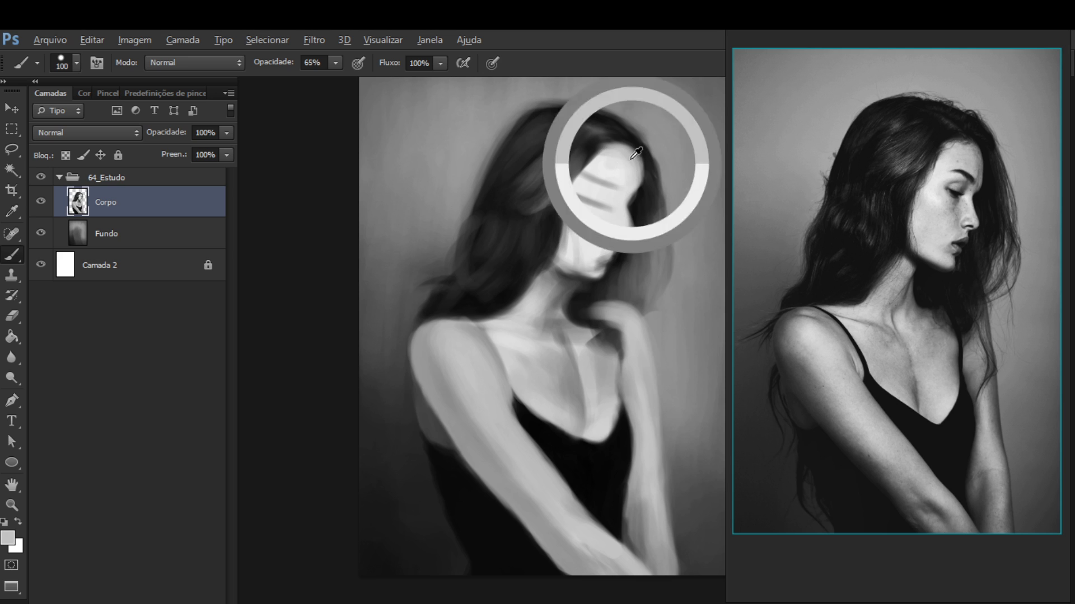
alt+click(616, 169)
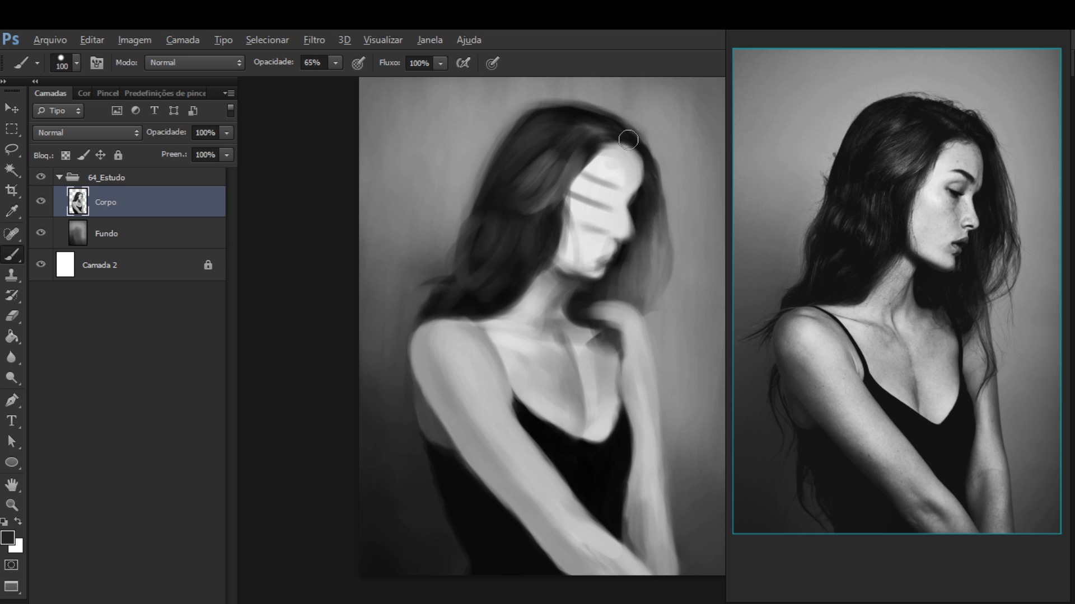
Darken the hair just above the forehead with sampled dark tones, using a 100 px brush at 65% opacity
alt+click(628, 139)
alt+click(604, 116)
alt+click(595, 132)
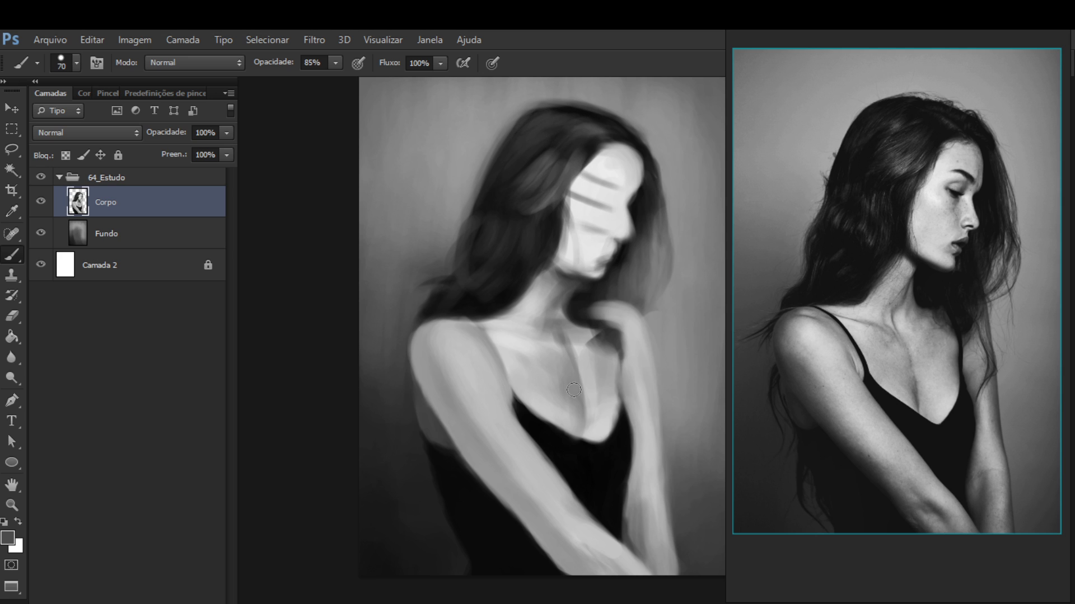
Darken the mass of hair behind the face with black, using a 125 px brush at 50% opacity
alt+click(587, 449)
key(bracketright)
key(bracketright)
key(bracketright)
key(bracketright)
mouse_move(508, 152)
mouse_down()
mouse_move(500, 175)
mouse_move(546, 136)
mouse_move(528, 168)
mouse_move(550, 174)
mouse_move(497, 197)
mouse_up()
drag(550, 170, 499, 213)
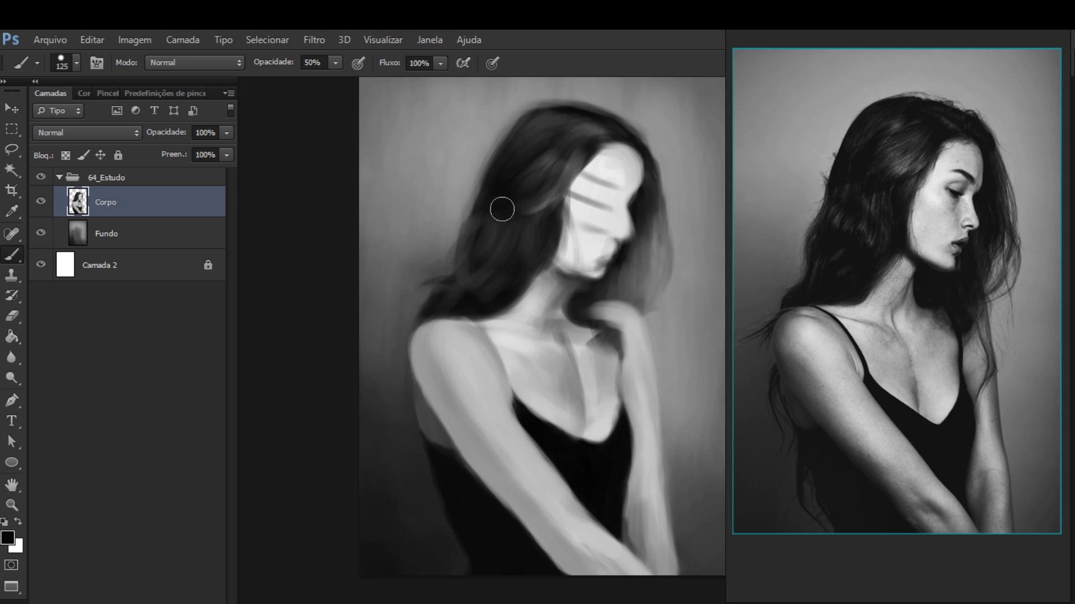
click(543, 200)
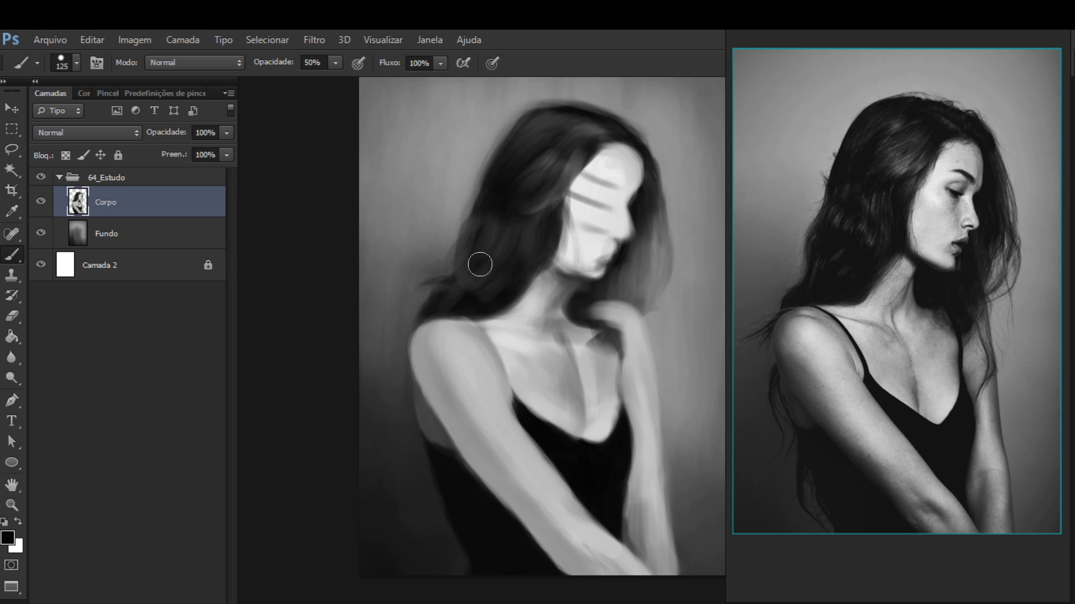
mouse_move(479, 264)
mouse_down()
mouse_move(484, 238)
mouse_move(468, 273)
mouse_move(473, 259)
mouse_move(476, 298)
mouse_move(443, 312)
mouse_move(500, 287)
mouse_move(470, 311)
mouse_move(487, 178)
mouse_move(507, 177)
mouse_move(600, 115)
mouse_move(519, 137)
mouse_move(556, 121)
mouse_move(508, 178)
mouse_move(588, 131)
mouse_move(536, 192)
mouse_move(588, 146)
mouse_move(491, 234)
mouse_move(545, 156)
mouse_up()
alt+click(555, 126)
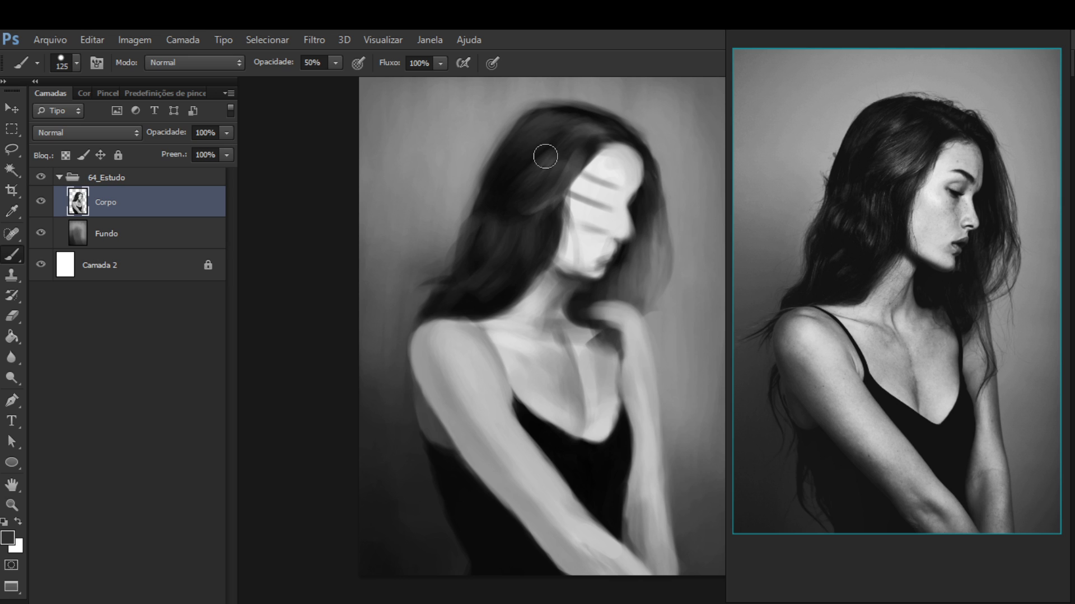
Paint lighter grey strands on the upper hair with sampled tones, using a 70 px brush at 75% opacity
key(bracketleft)
key(bracketleft)
key(bracketleft)
alt+click(542, 334)
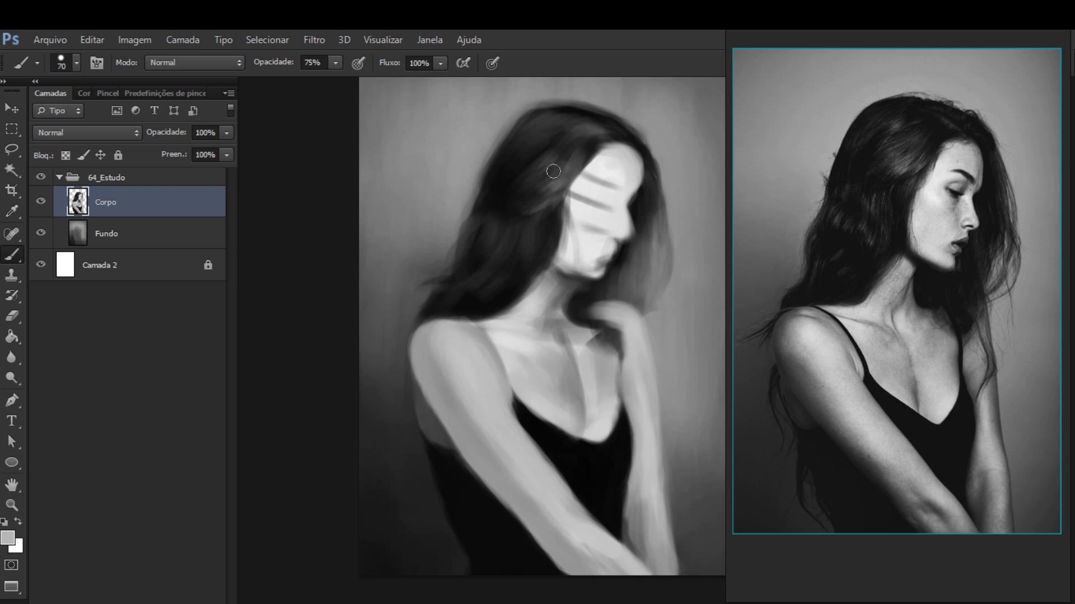
mouse_move(553, 171)
mouse_down()
mouse_move(534, 172)
mouse_move(541, 163)
mouse_up()
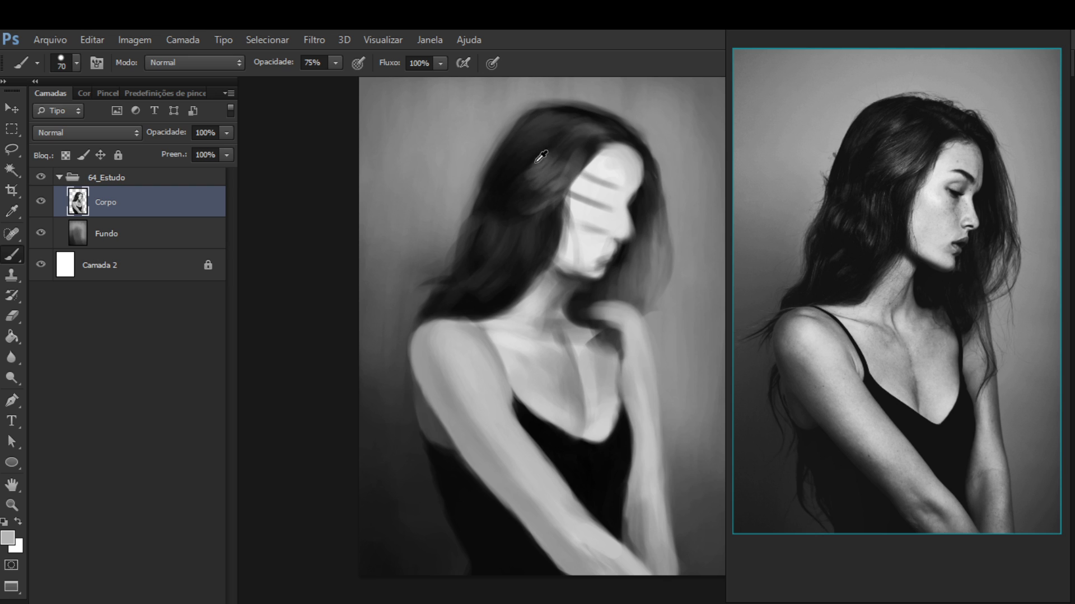
alt+click(521, 185)
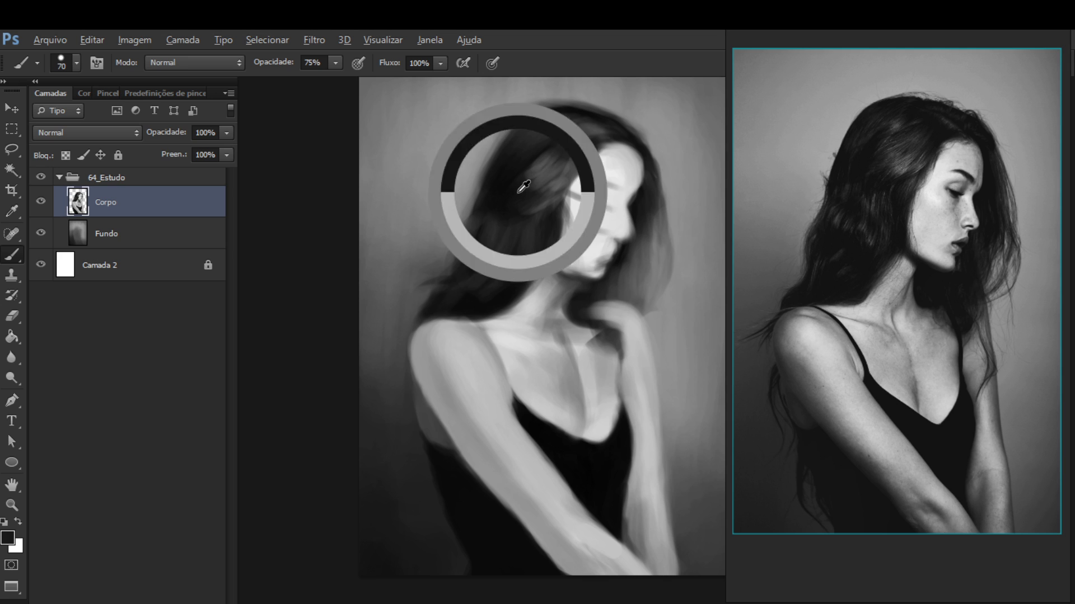
alt+click(548, 168)
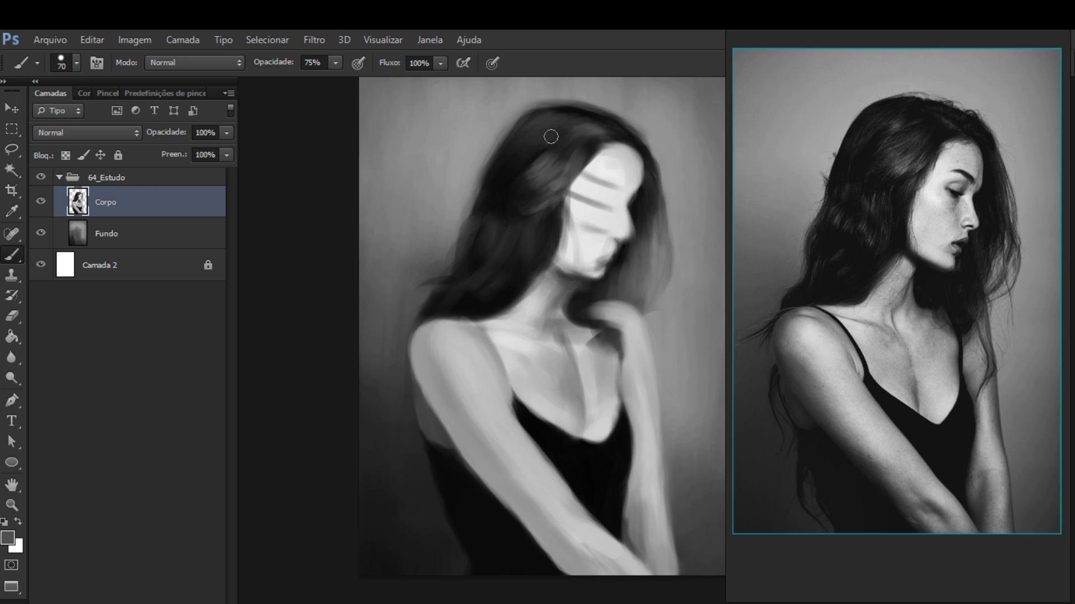
alt+click(559, 166)
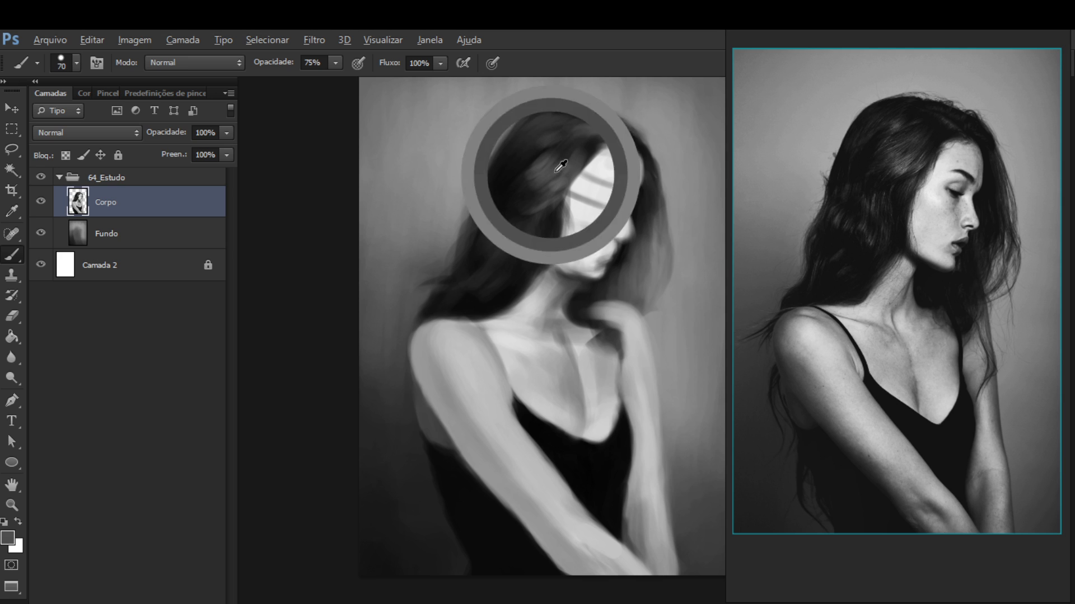
alt+click(601, 166)
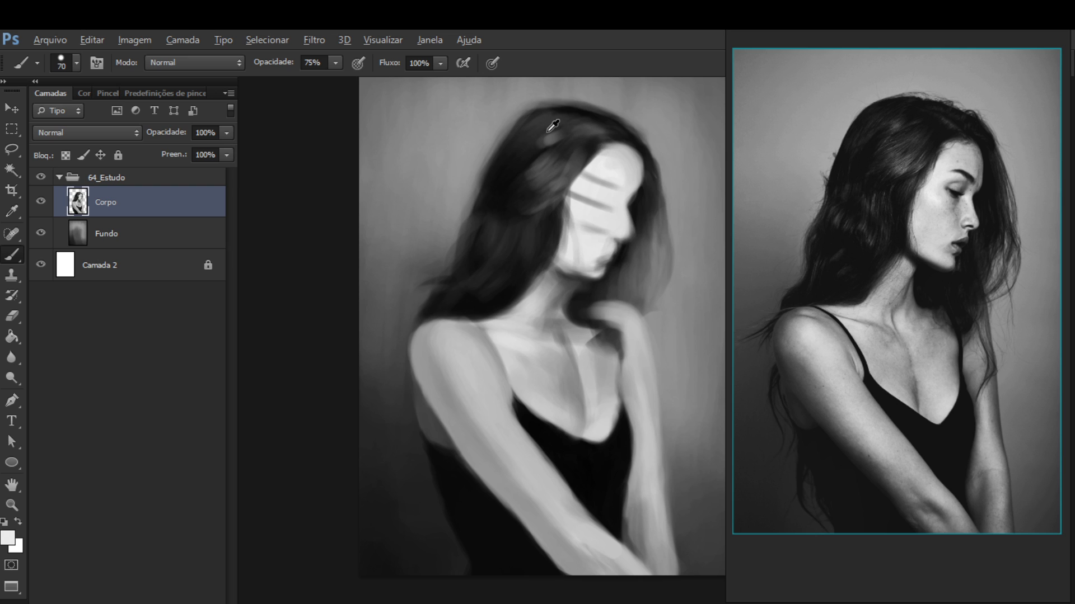
Soften the highlights on the crown and side of the hair with a dark tone, using a 90 px brush at 50% opacity
key(alt)
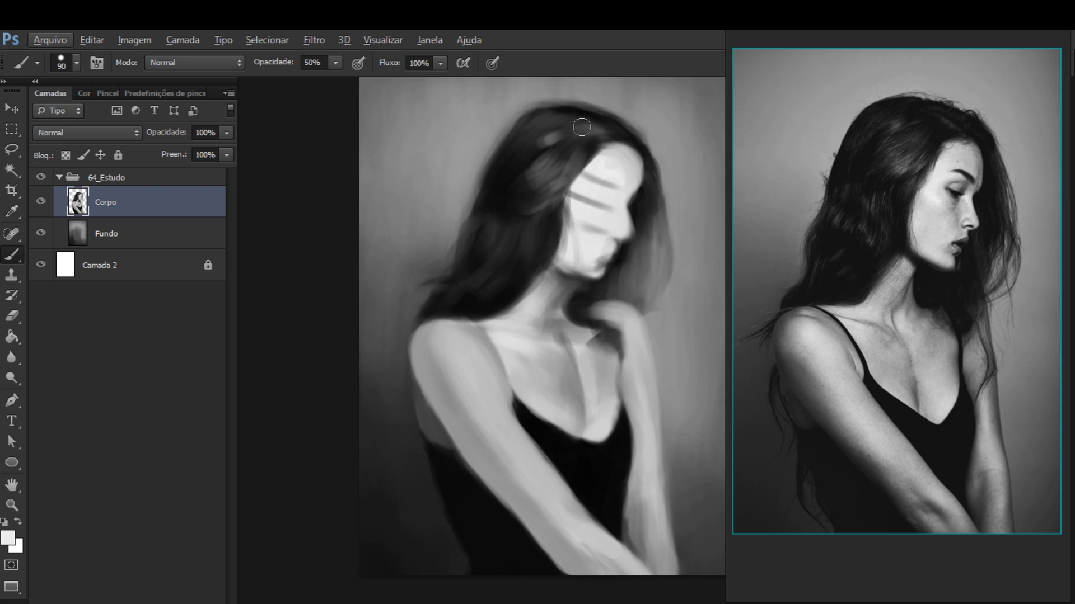
alt+click(524, 157)
drag(545, 151, 554, 136)
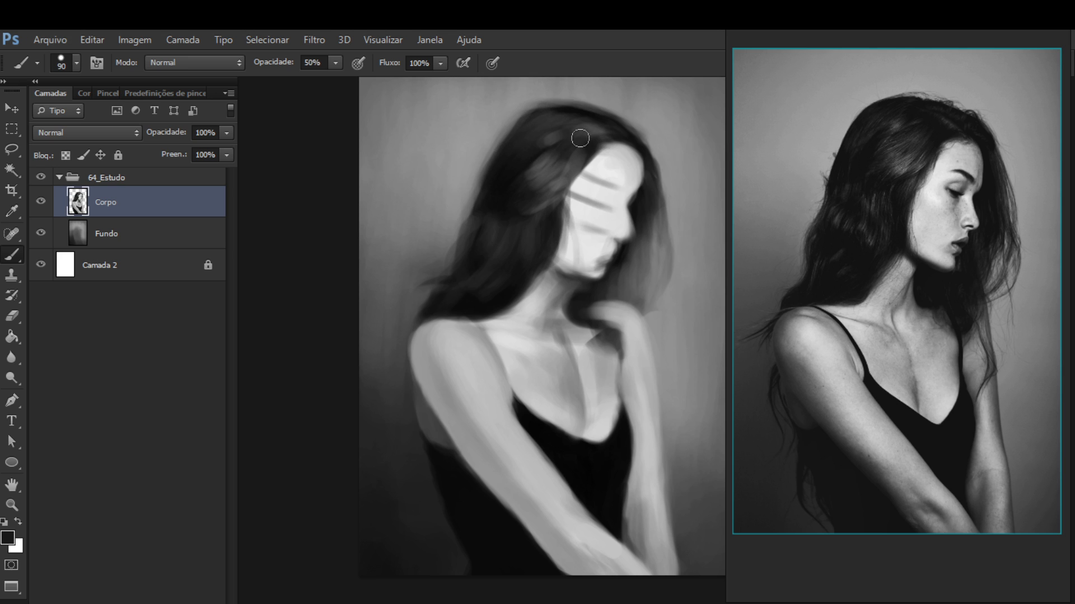
alt+click(564, 130)
alt+click(507, 297)
alt+click(544, 240)
Shape the lower hair and its tips over the shoulder with black, using a 60 px brush at 65% opacity
key(bracketleft)
key(bracketleft)
key(bracketleft)
key(bracketleft)
alt+click(580, 434)
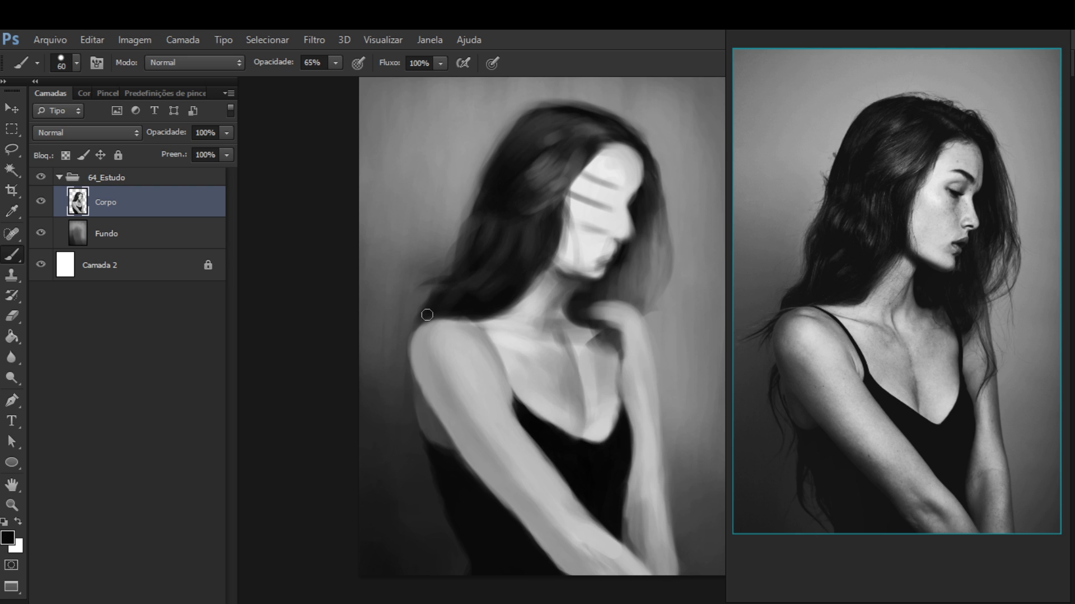
alt+click(549, 233)
alt+click(577, 168)
alt+click(468, 308)
drag(528, 307, 531, 289)
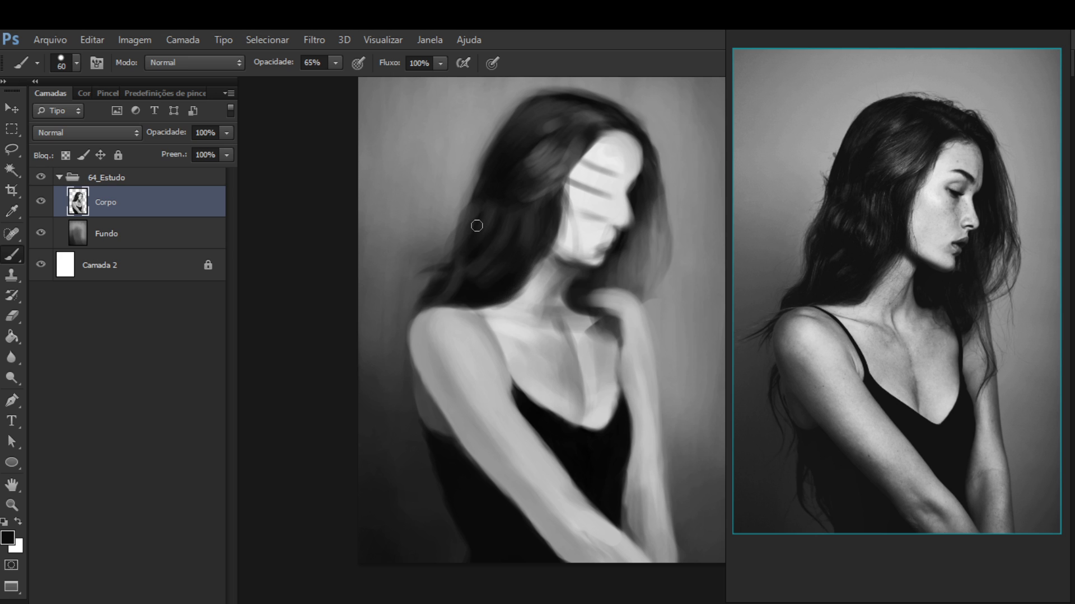
Even out the dark tones of the long hair beside the neck, using a 150 px brush at 65% opacity
key(bracketright)
key(bracketright)
key(bracketright)
key(bracketright)
key(bracketright)
key(bracketright)
alt+click(521, 245)
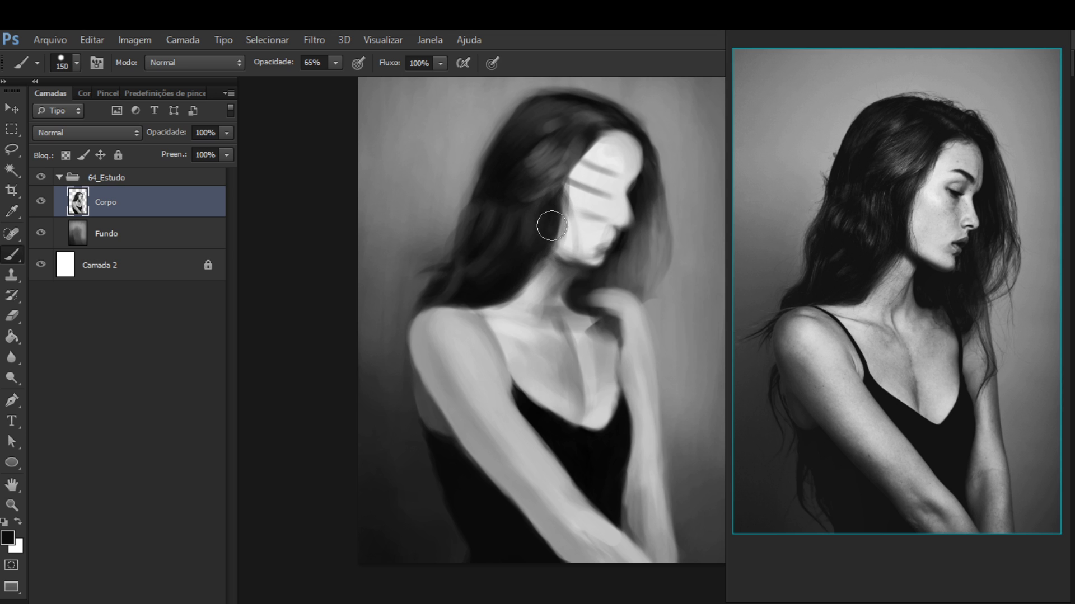
Extend the hair over the side of the face with sampled dark greys, using an 80 px brush at 65% opacity
key(bracketleft)
key(bracketleft)
key(bracketleft)
key(bracketleft)
key(bracketleft)
key(alt)
alt+click(563, 192)
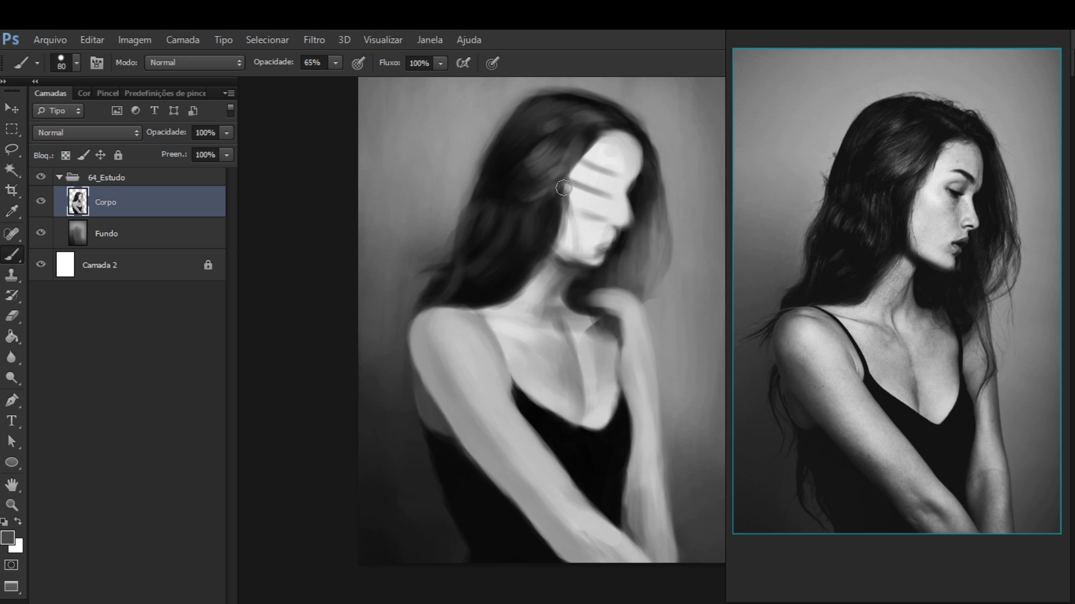
alt+click(568, 187)
alt+click(555, 221)
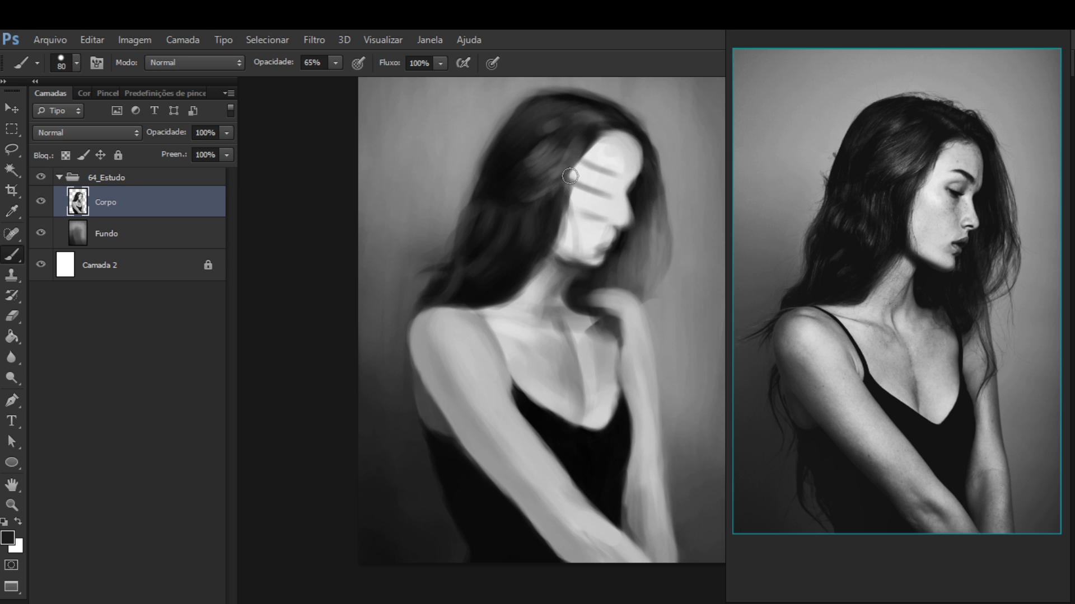
mouse_move(565, 191)
mouse_down()
mouse_move(580, 154)
mouse_move(561, 197)
mouse_up()
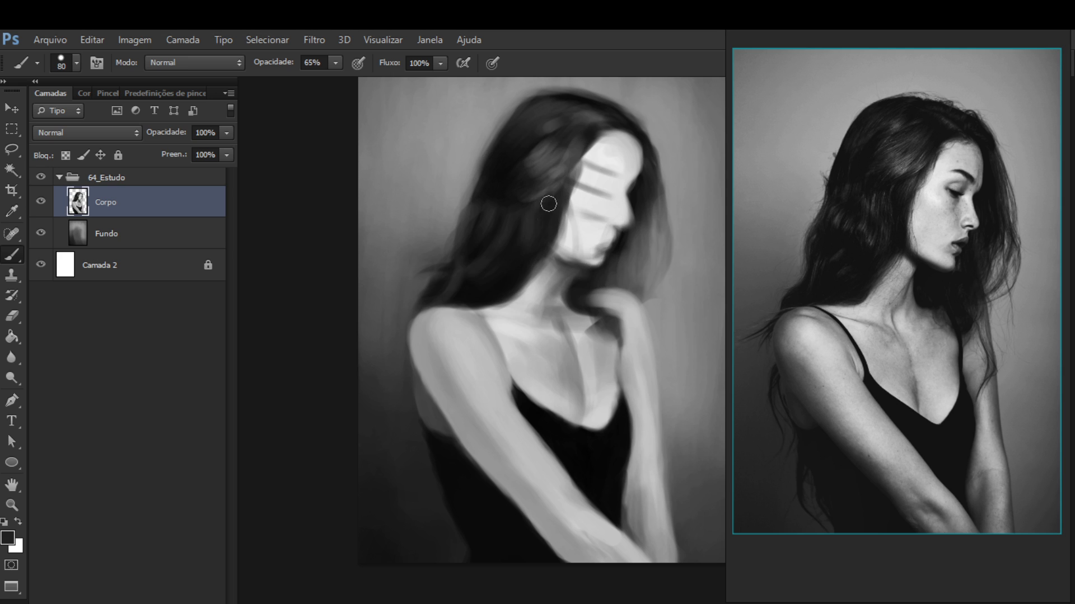
Add grey waves to the long hair with an 80 px brush, and tone them down with black at 100 px and 50% opacity
alt+click(528, 224)
alt+click(586, 203)
alt+click(546, 163)
alt+click(543, 278)
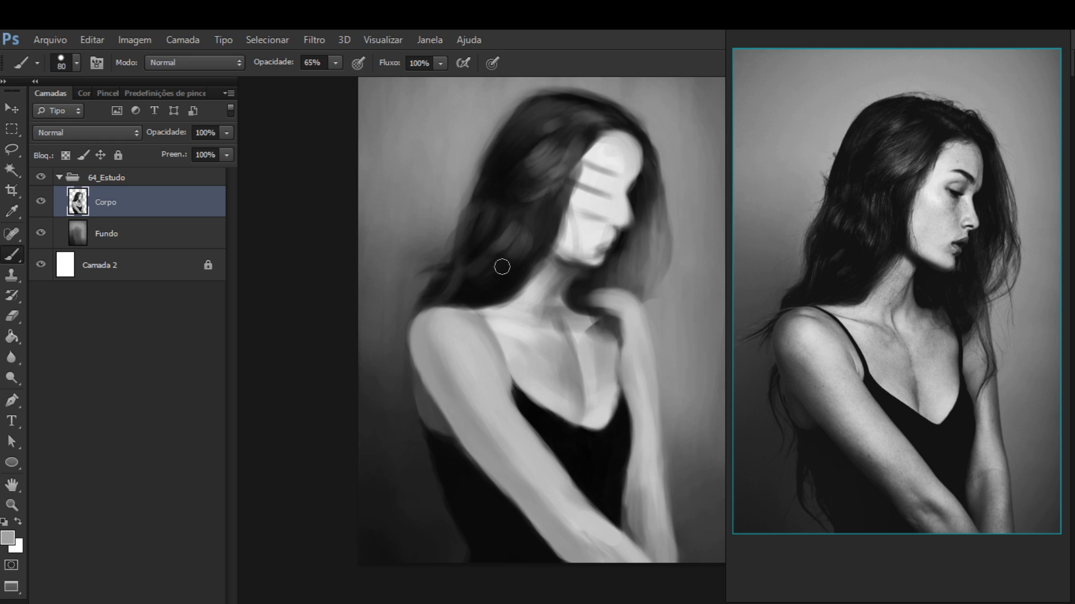
key(bracketright)
key(d)
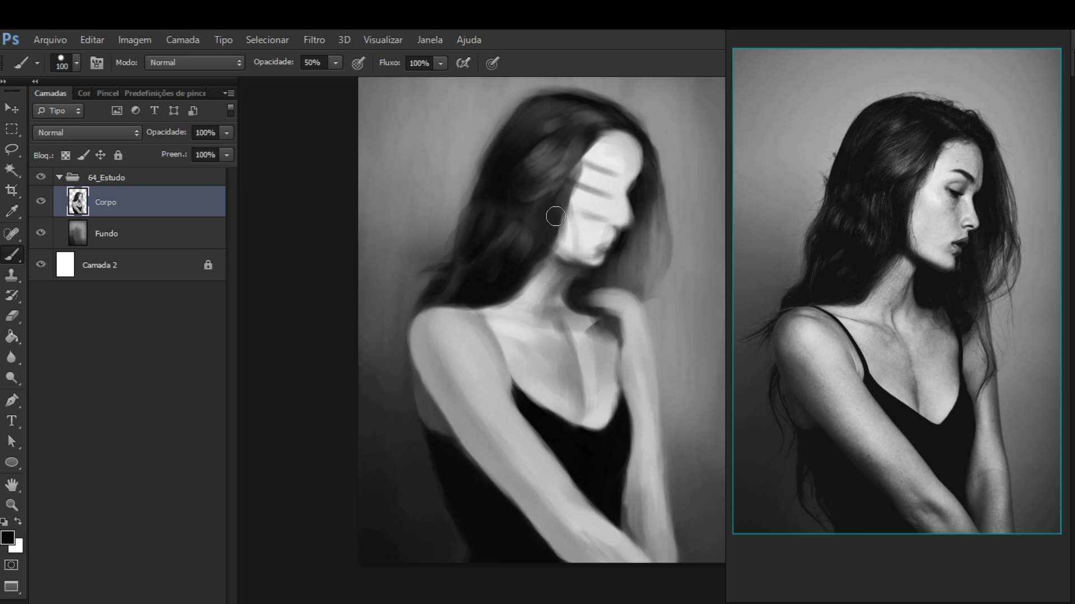
alt+click(514, 231)
Add light strands to the hair above the ear with sampled light greys, using a 70 px brush at 75% opacity
key(bracketleft)
key(bracketleft)
key(bracketleft)
alt+click(497, 292)
alt+click(569, 169)
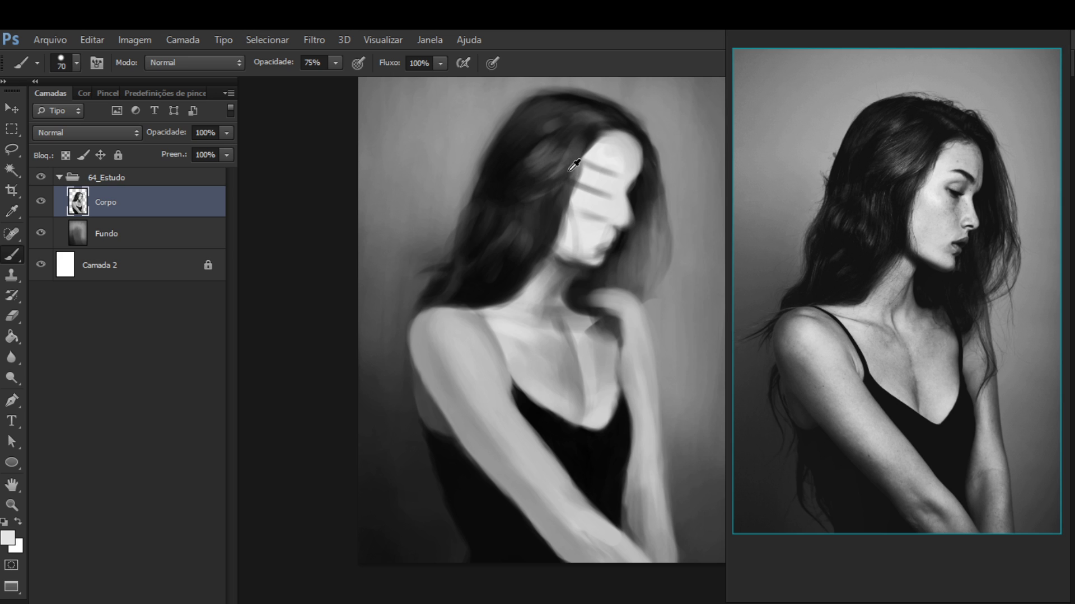
alt+click(543, 259)
alt+click(603, 159)
mouse_move(544, 163)
mouse_down()
mouse_move(552, 150)
mouse_move(521, 183)
mouse_up()
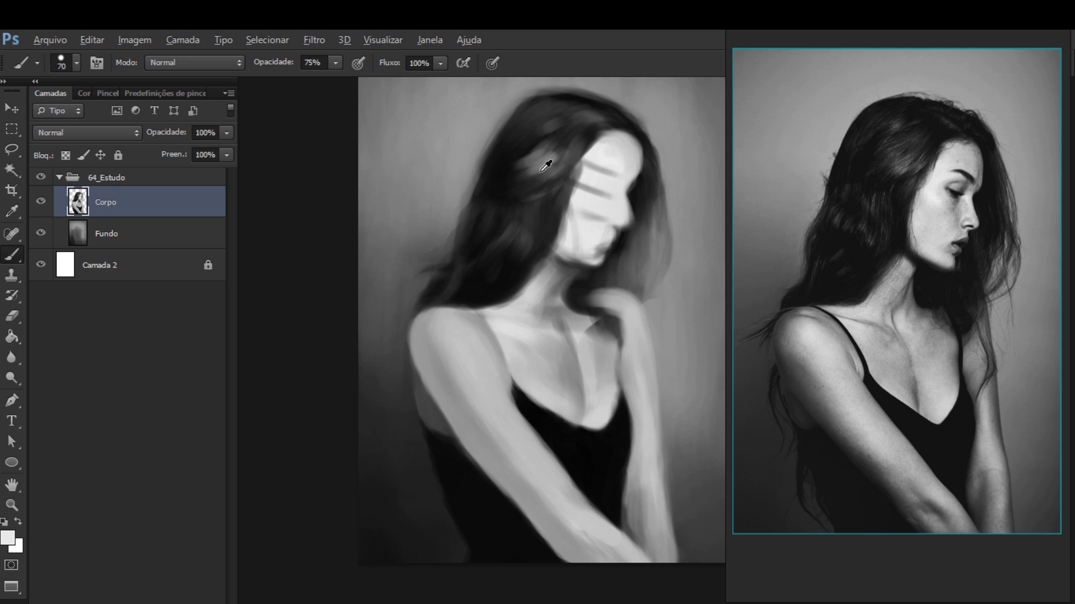
Blend the new light strands into the upper hair with black, using an enlarged brush at 50% opacity
key(alt)
alt+click(496, 176)
drag(523, 161, 558, 141)
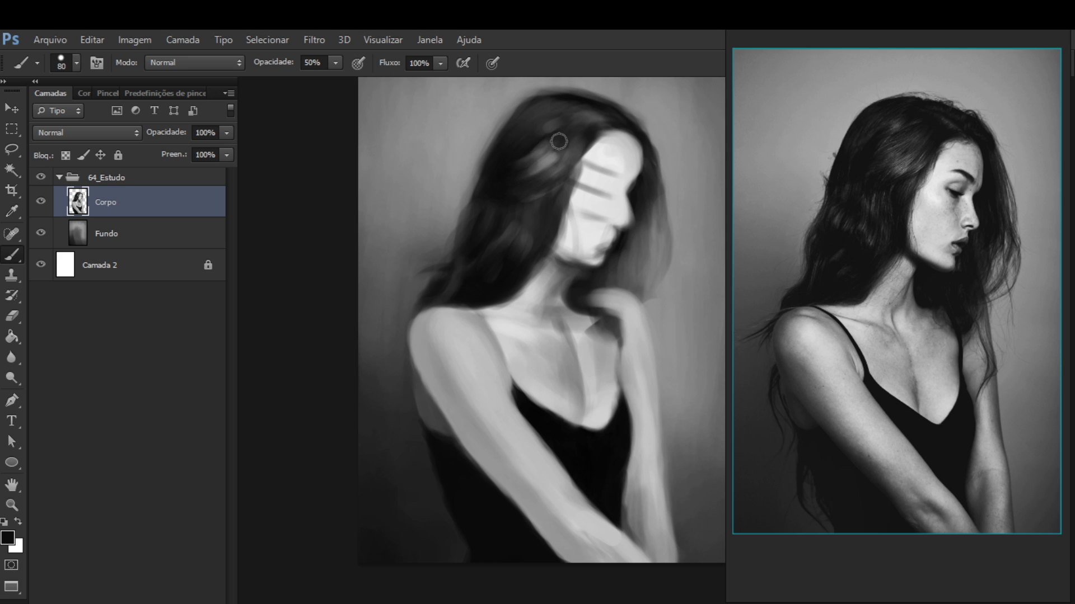
alt+click(504, 150)
key(bracketright)
key(bracketright)
key(bracketright)
mouse_move(527, 170)
mouse_down()
mouse_move(558, 139)
mouse_move(557, 160)
mouse_up()
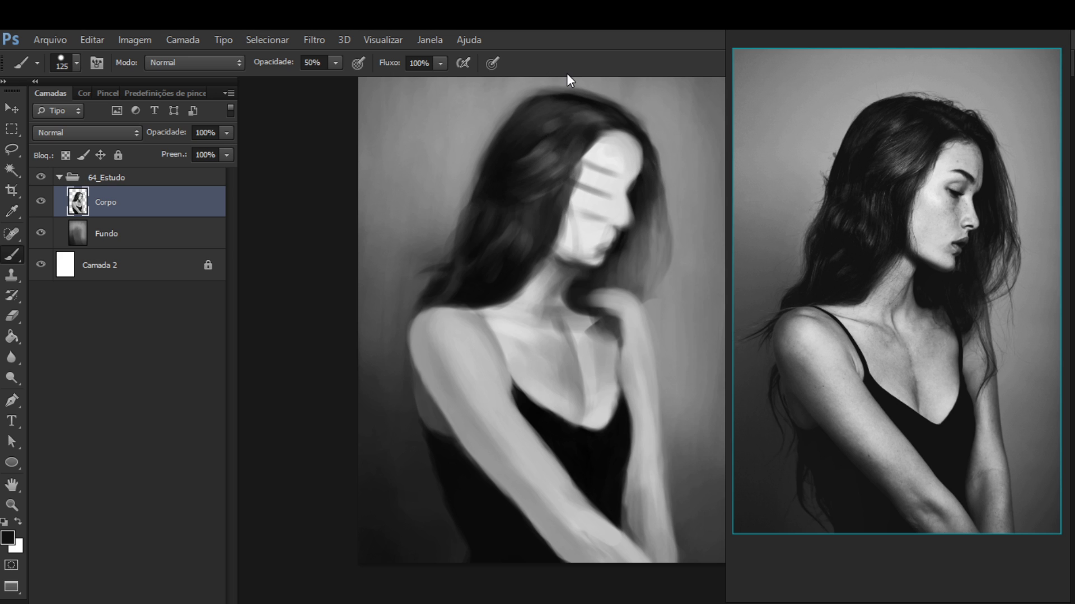
Define dark strands in the hair with sampled dark tones, using a 40 px brush at 75% opacity
alt+click(566, 153)
alt+click(621, 105)
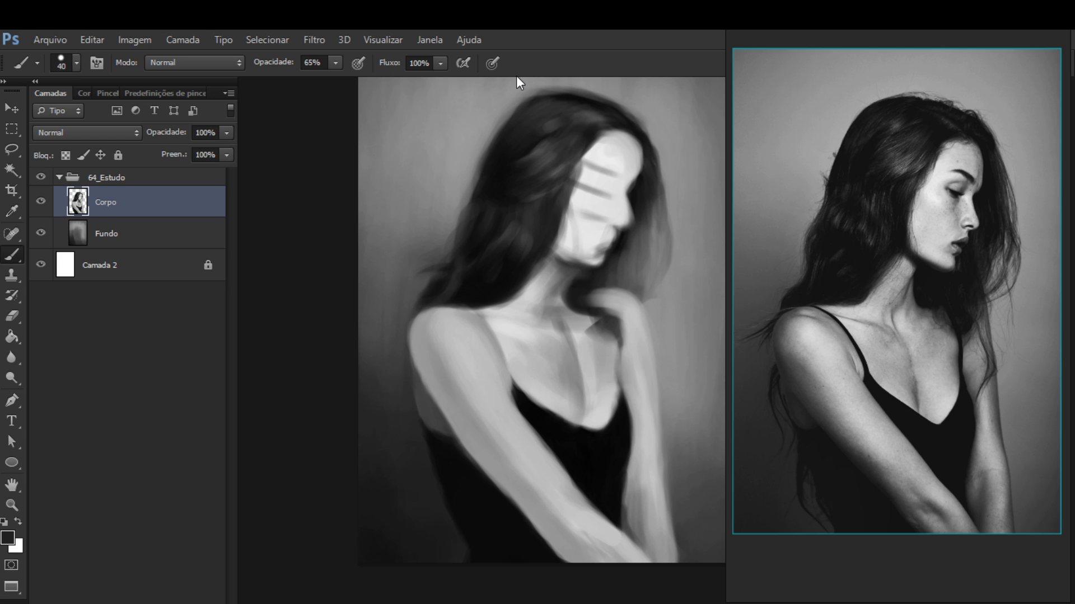
alt+click(498, 295)
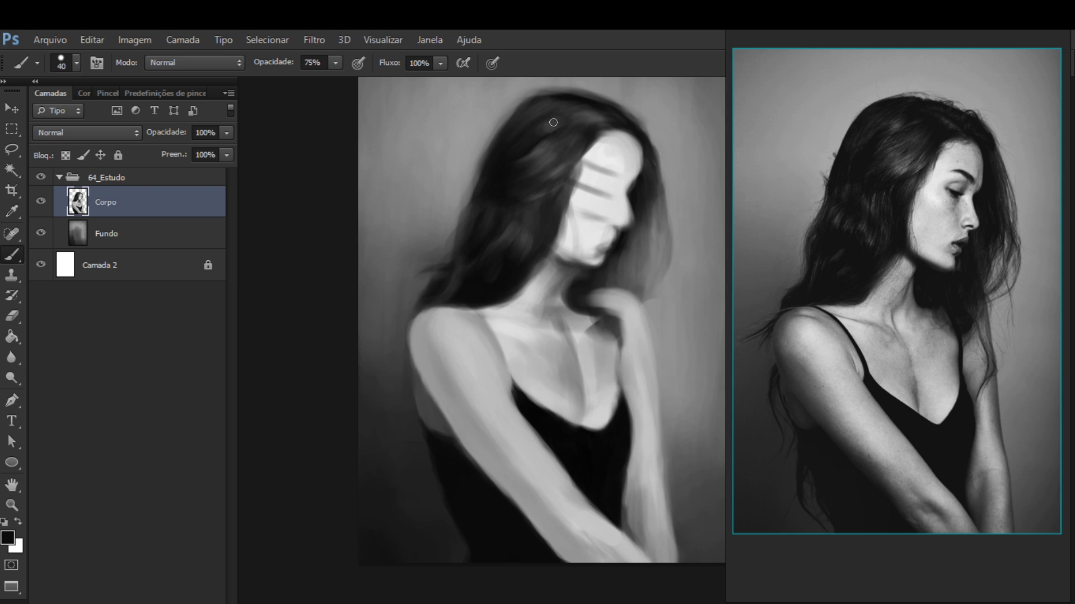
alt+click(609, 123)
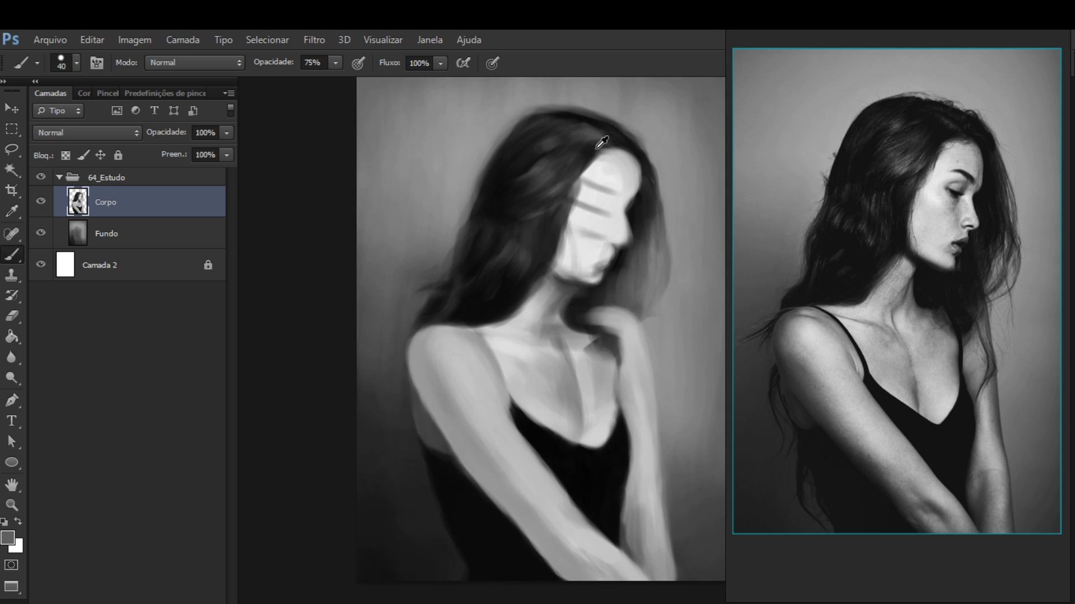
Refine the hairline around the forehead with sampled greys, using the 40 px brush at 75% opacity
alt+click(593, 154)
alt+click(618, 144)
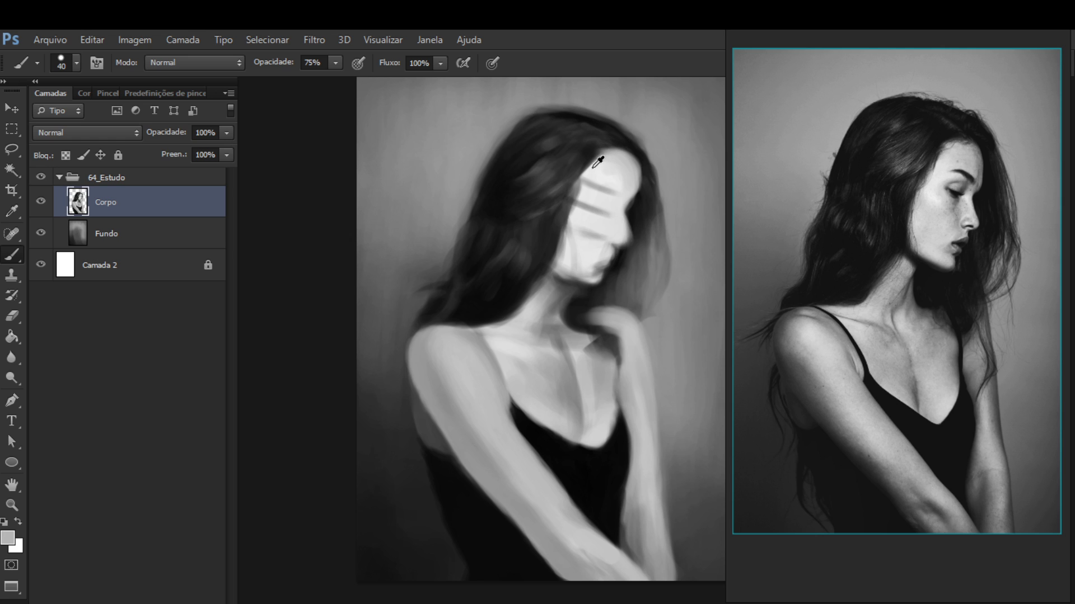
alt+click(551, 180)
alt+click(623, 143)
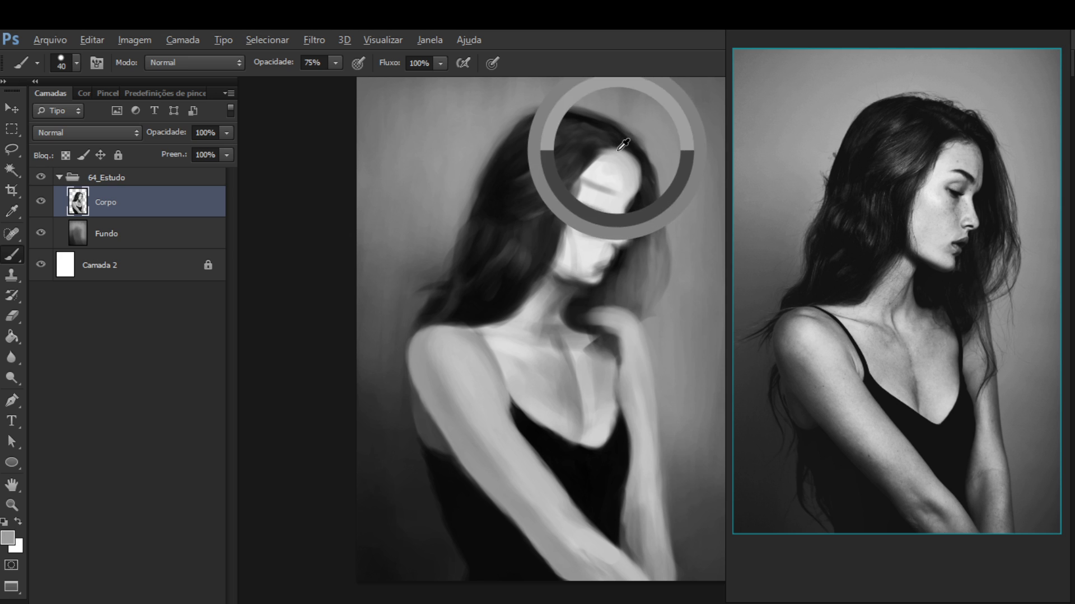
alt+click(626, 146)
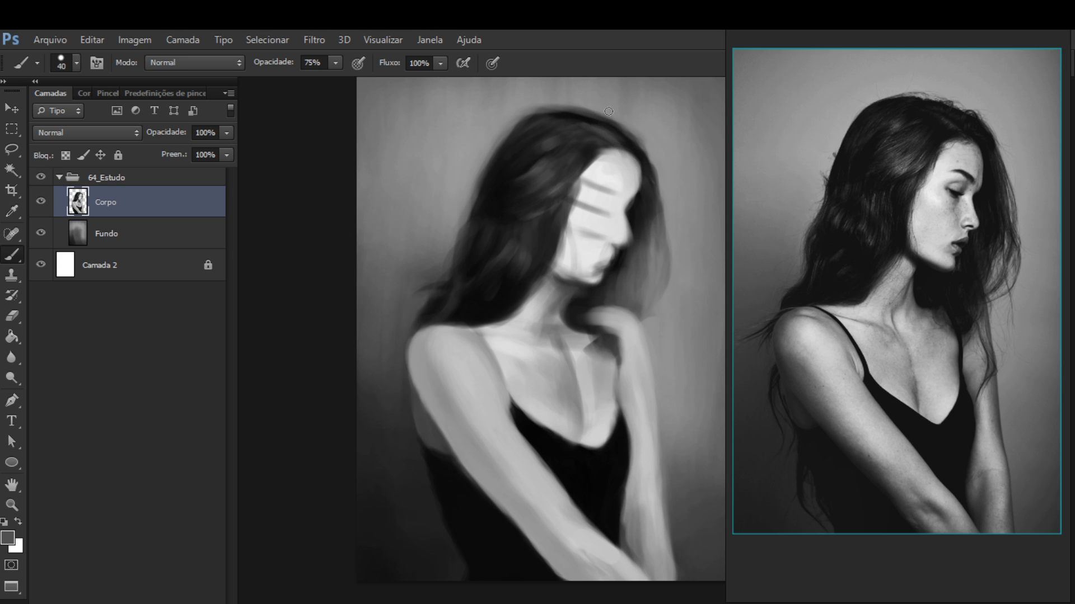
Darken the top of the hair with sampled dark tones, and set the brush to black at 60 px and 50% opacity
alt+click(610, 125)
alt+click(601, 132)
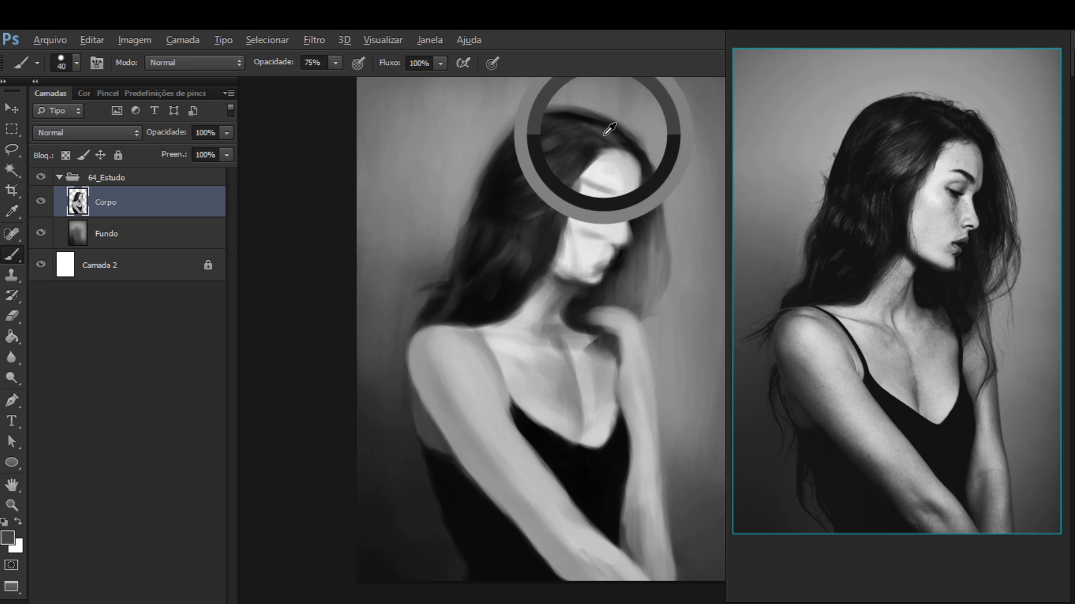
drag(559, 117, 621, 162)
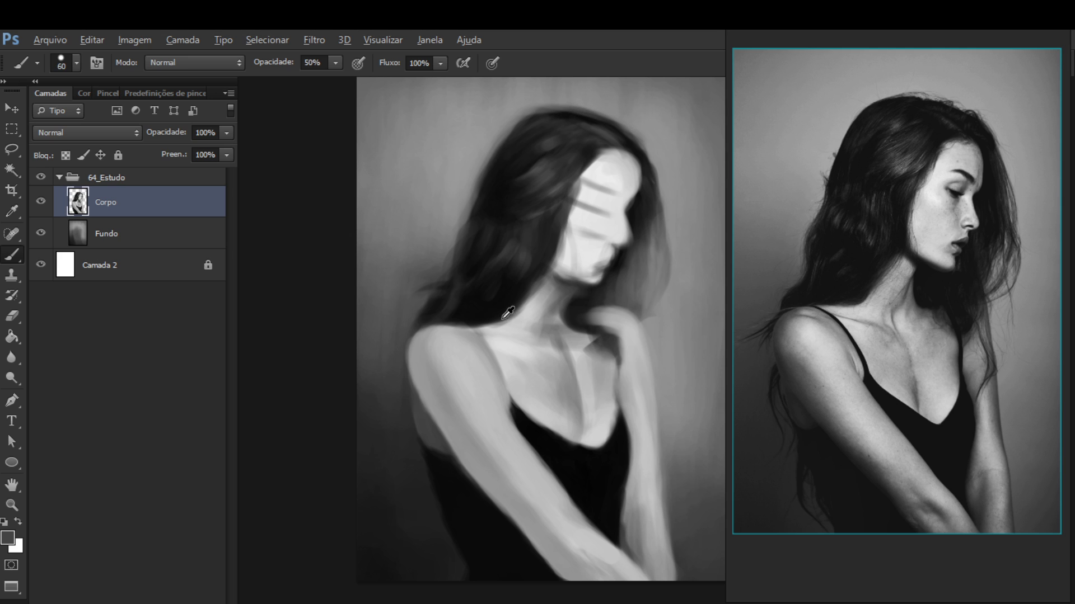
key(d)
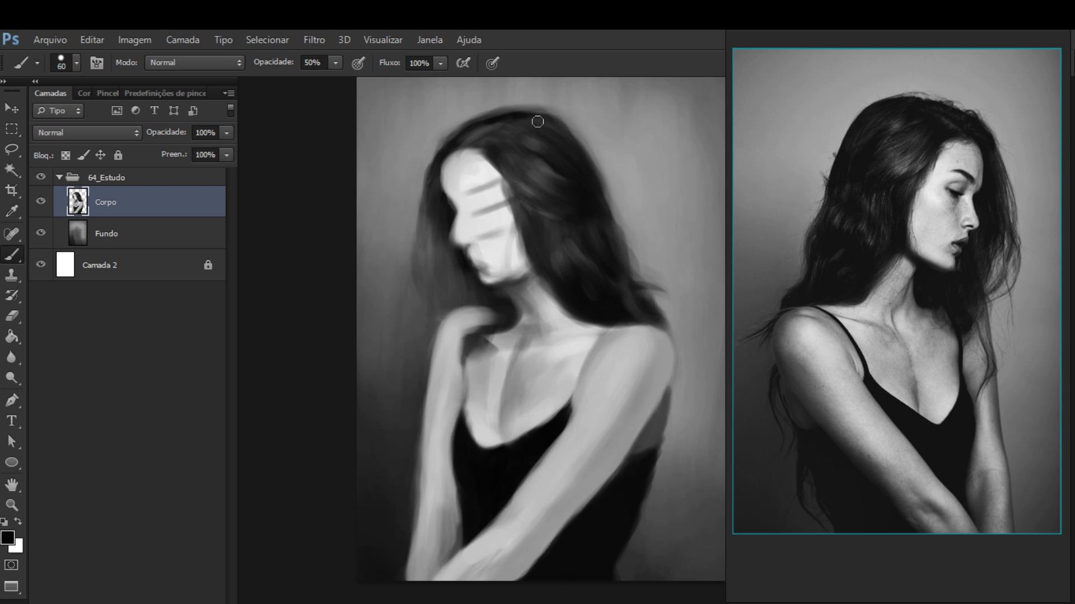
Extend the hair's lower tip over the shoulder with a 90 px black brush at 65% opacity, and trim its edge with the 150 px eraser at 85%
key(ctrl+z)
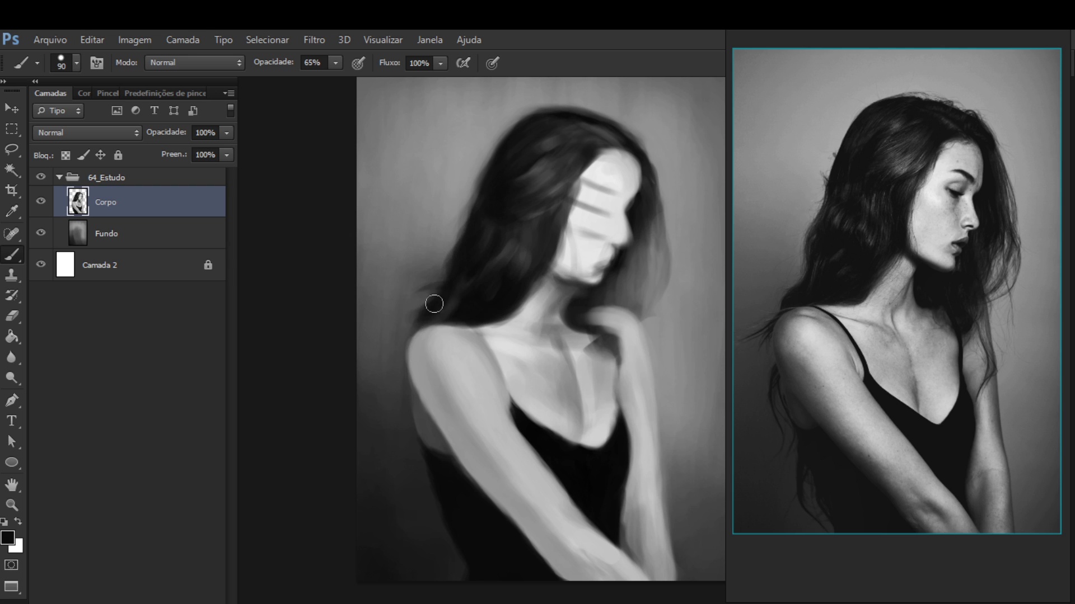
drag(435, 305, 413, 319)
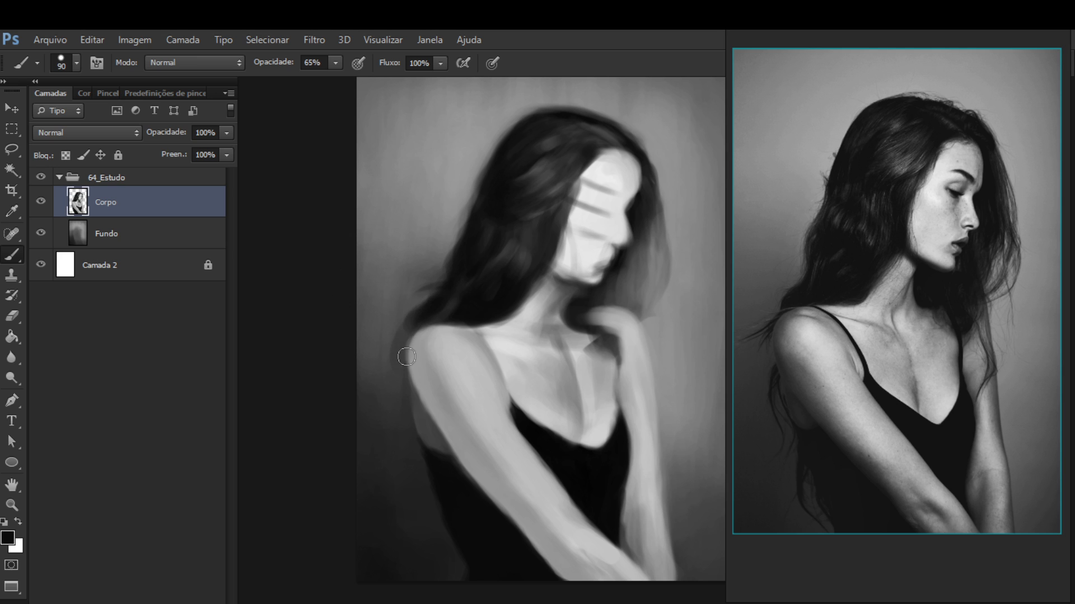
key(e)
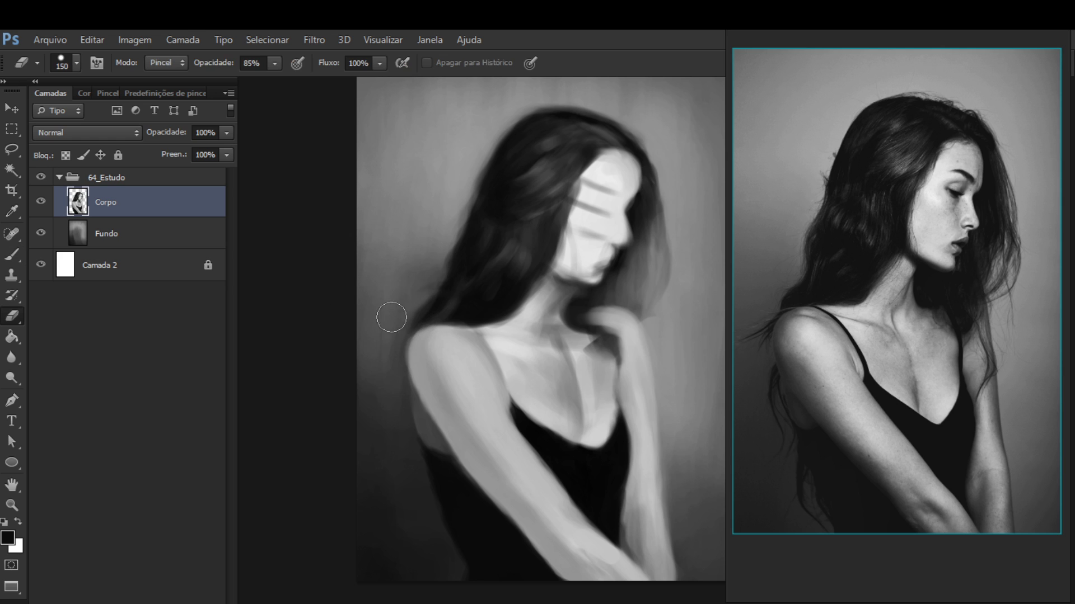
key(b)
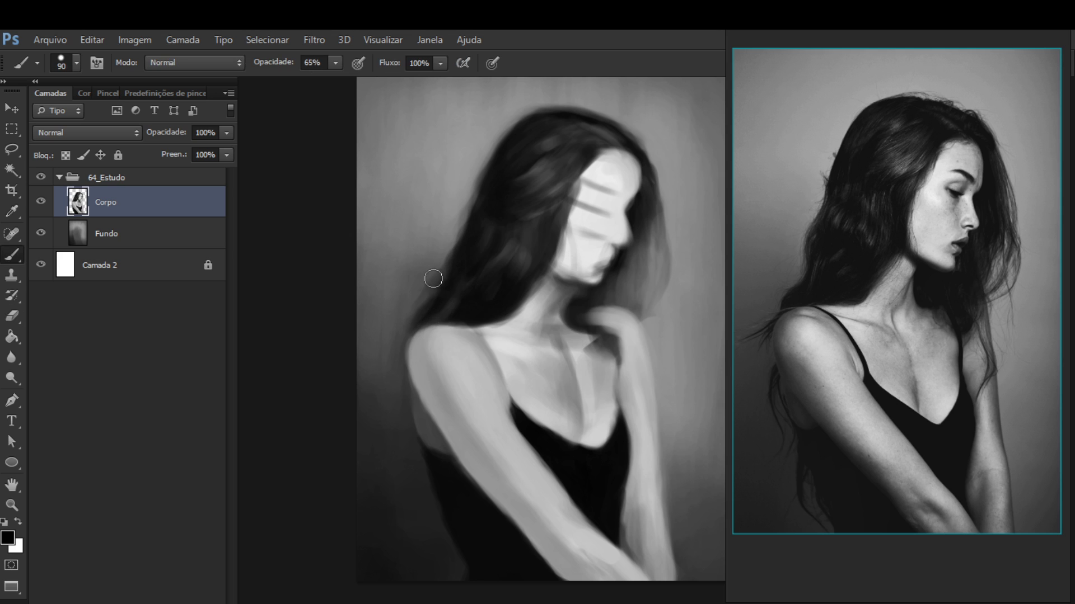
key(e)
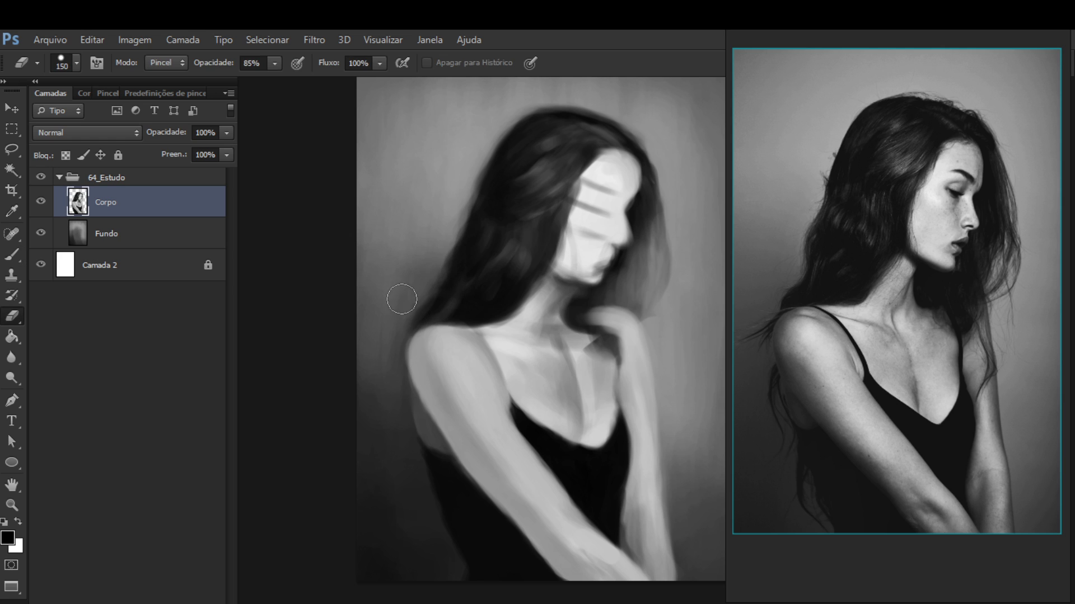
drag(448, 233, 462, 197)
drag(554, 194, 566, 208)
key(b)
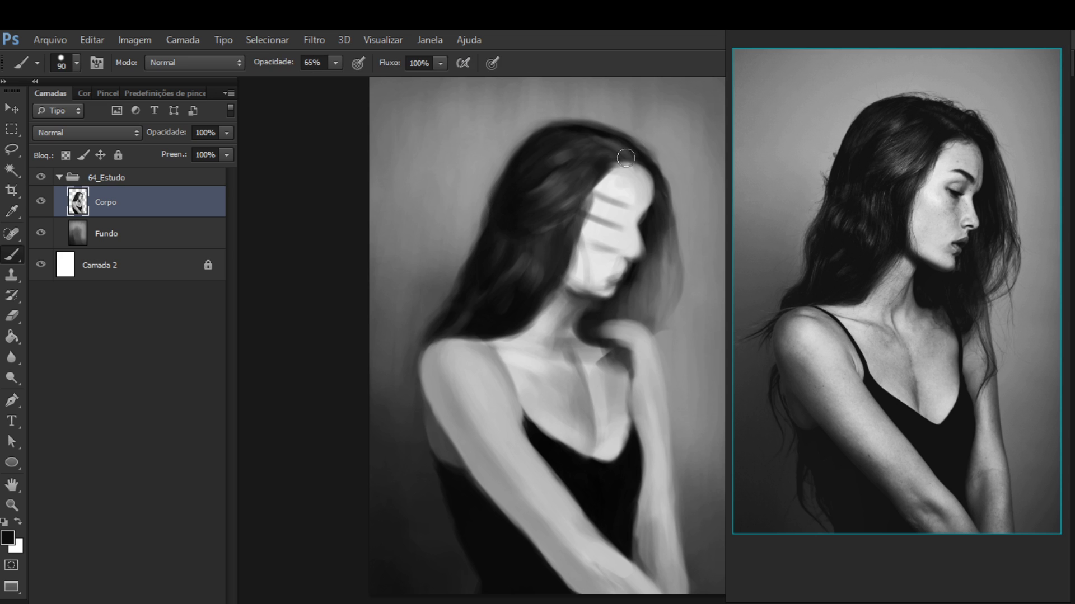
Darken the hair on the far side of the face with black, using the 90 px brush at 65% opacity
drag(572, 236, 569, 273)
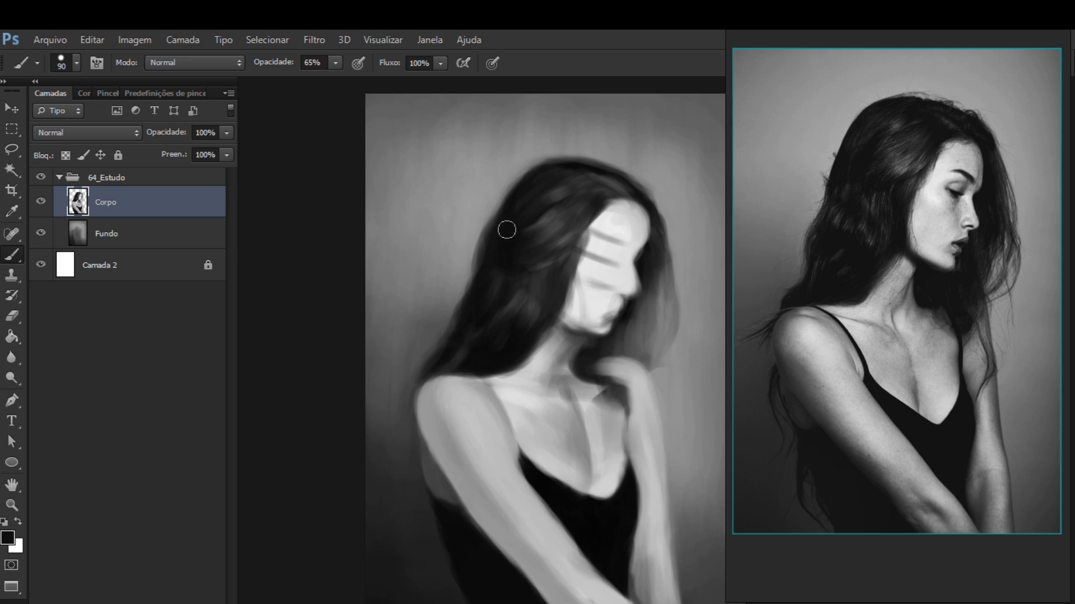
drag(520, 186, 500, 211)
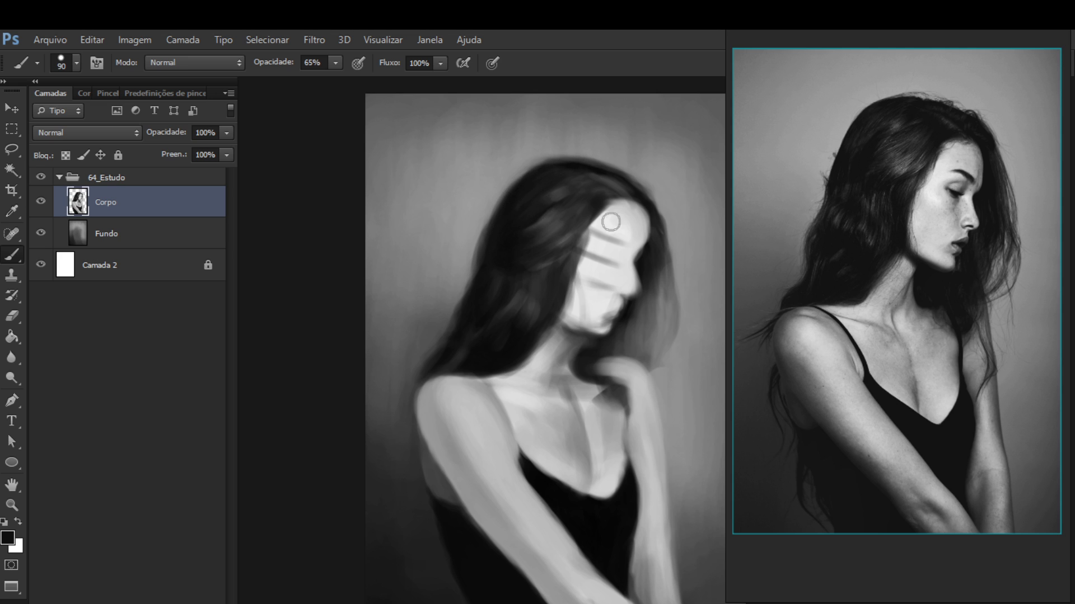
drag(625, 277, 569, 269)
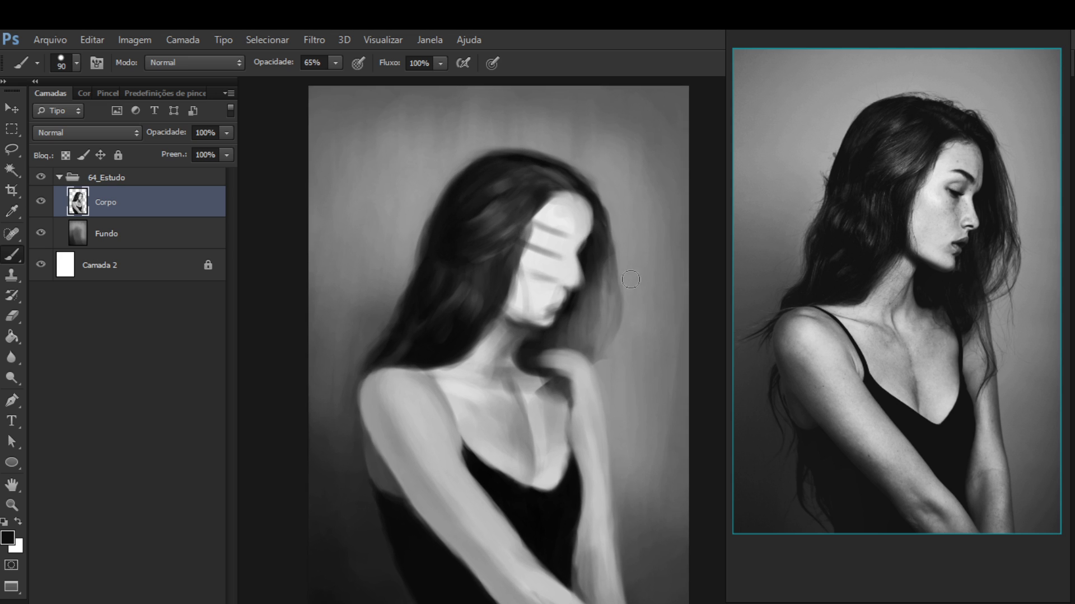
drag(596, 277, 590, 305)
mouse_move(590, 259)
mouse_down()
mouse_move(584, 304)
mouse_move(596, 309)
mouse_move(587, 341)
mouse_up()
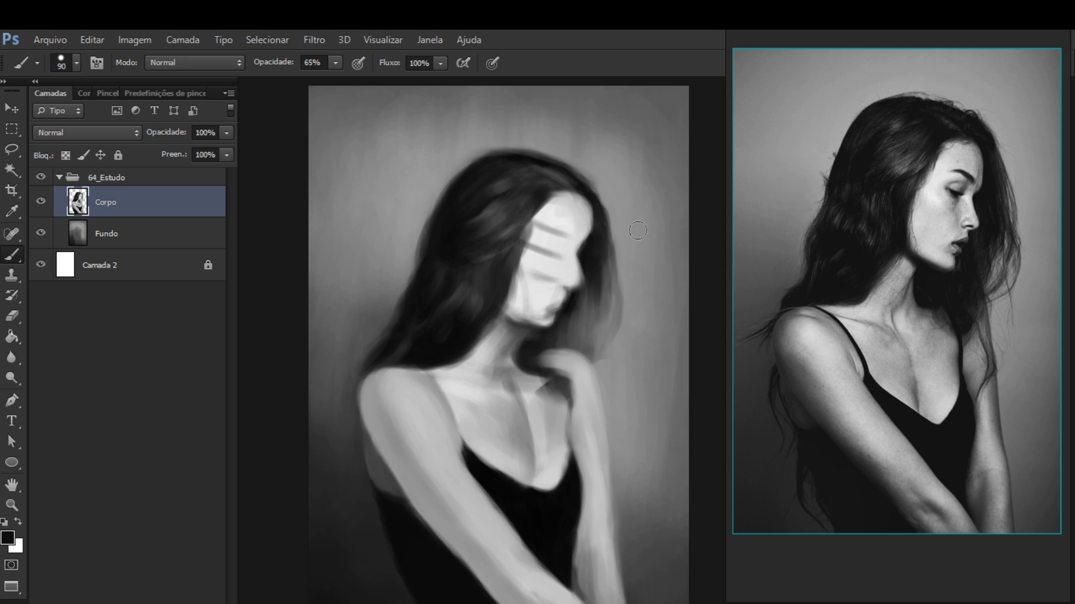
mouse_move(621, 235)
mouse_down()
mouse_move(630, 175)
mouse_move(612, 250)
mouse_up()
mouse_move(609, 182)
mouse_down()
mouse_move(627, 267)
mouse_move(612, 181)
mouse_move(632, 238)
mouse_move(614, 293)
mouse_move(610, 253)
mouse_up()
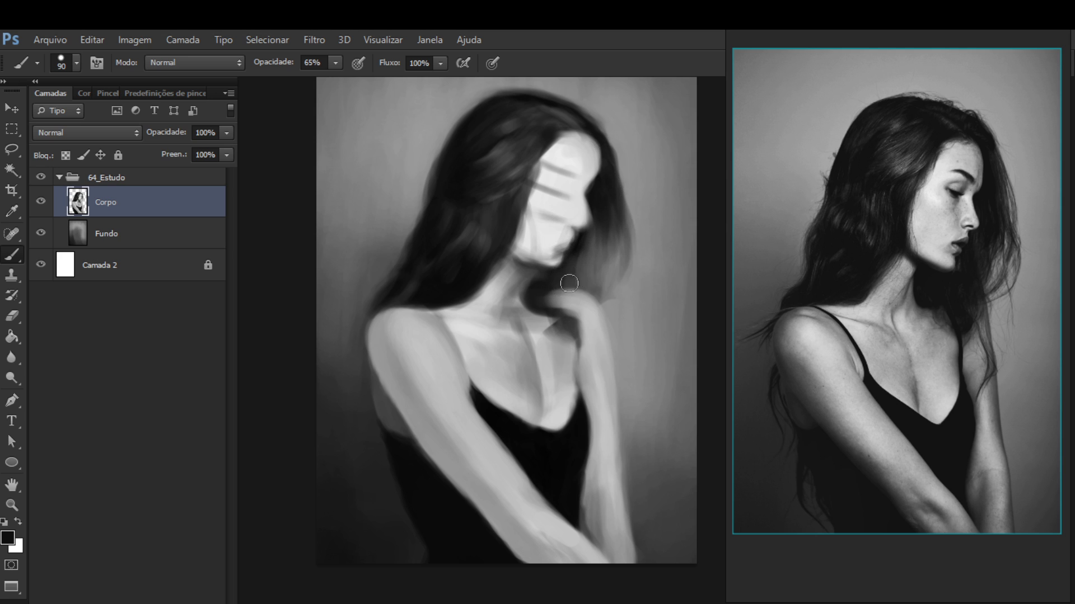
Fill the hair mass beneath the chin with black, enlarging the brush from 90 to 175 px at 65% opacity
mouse_move(569, 283)
mouse_down()
mouse_move(541, 302)
mouse_move(558, 280)
mouse_move(542, 288)
mouse_move(524, 318)
mouse_move(539, 297)
mouse_move(543, 318)
mouse_move(538, 291)
mouse_up()
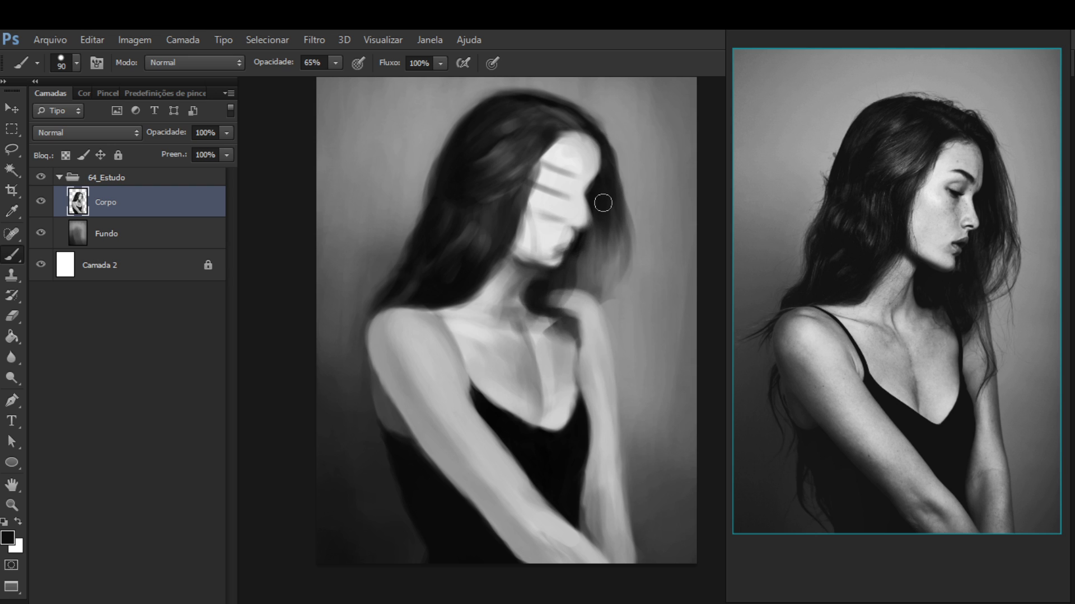
key(bracketright)
key(bracketright)
key(bracketright)
key(bracketright)
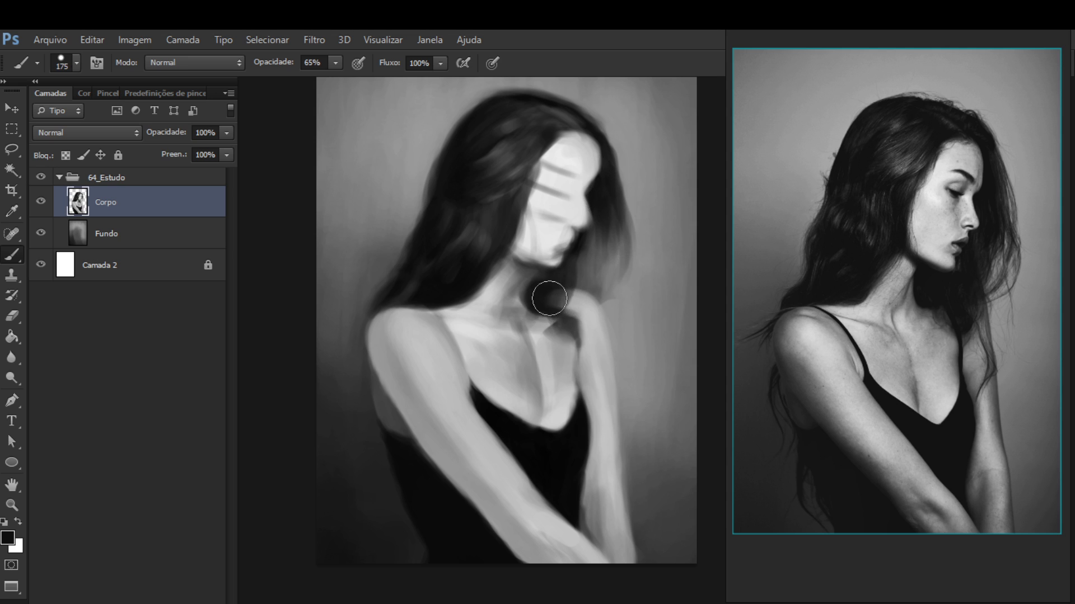
drag(534, 297, 541, 308)
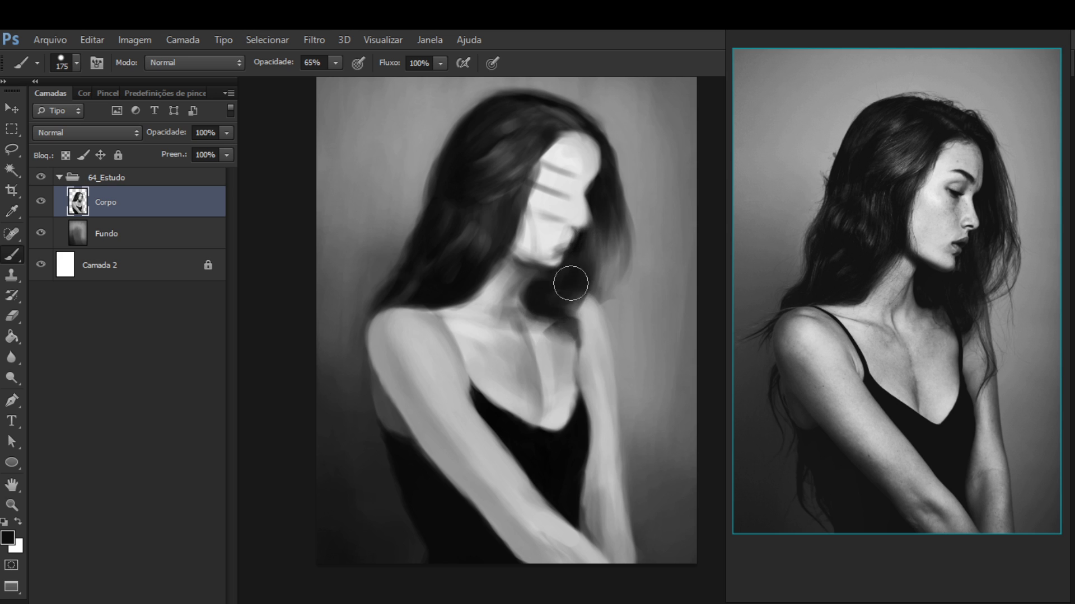
Blend the hair beneath the chin and beside the face with sampled dark tones, using an 80 to 90 px brush at 65% opacity
alt+click(571, 283)
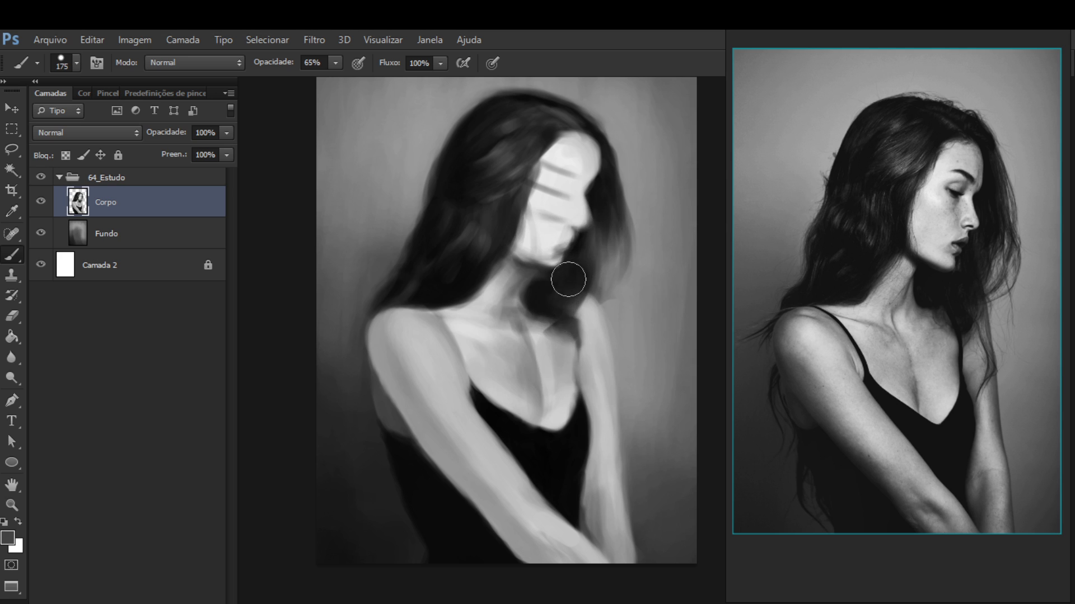
key(bracketleft)
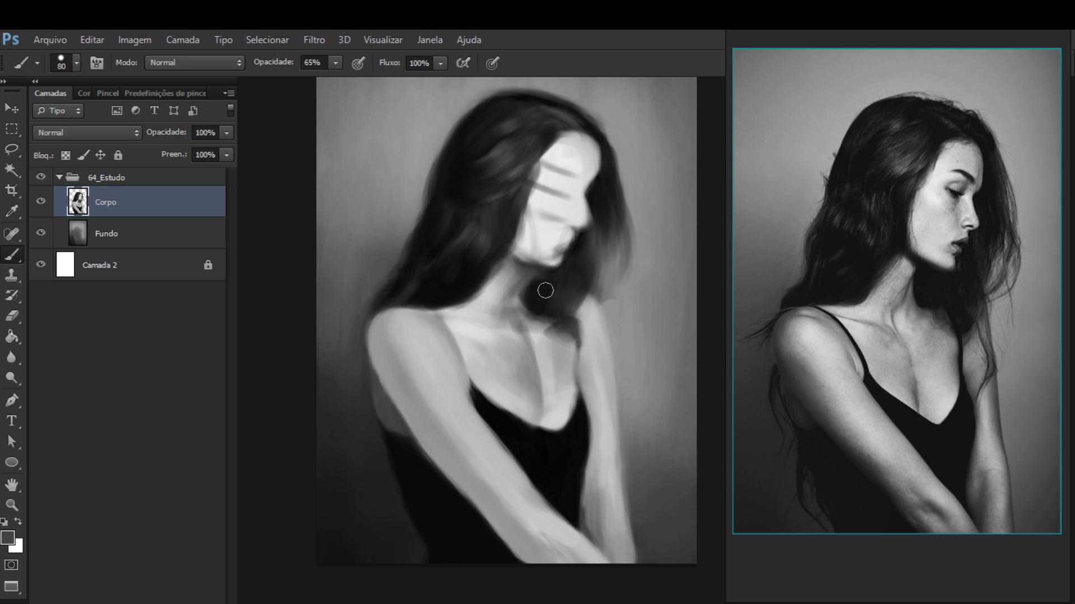
alt+click(546, 286)
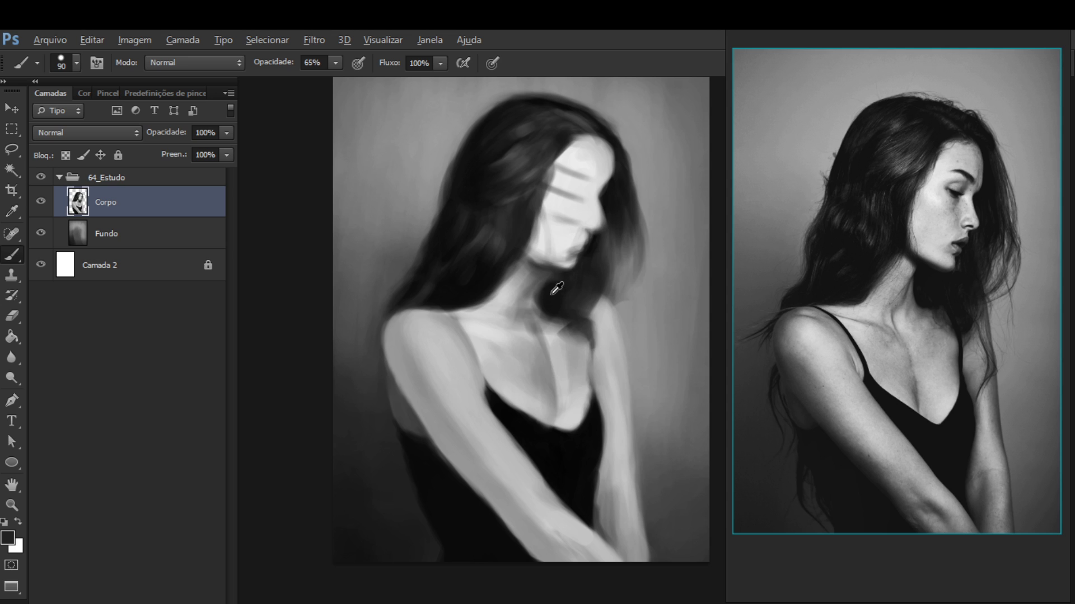
alt+click(556, 291)
alt+click(611, 193)
alt+click(608, 202)
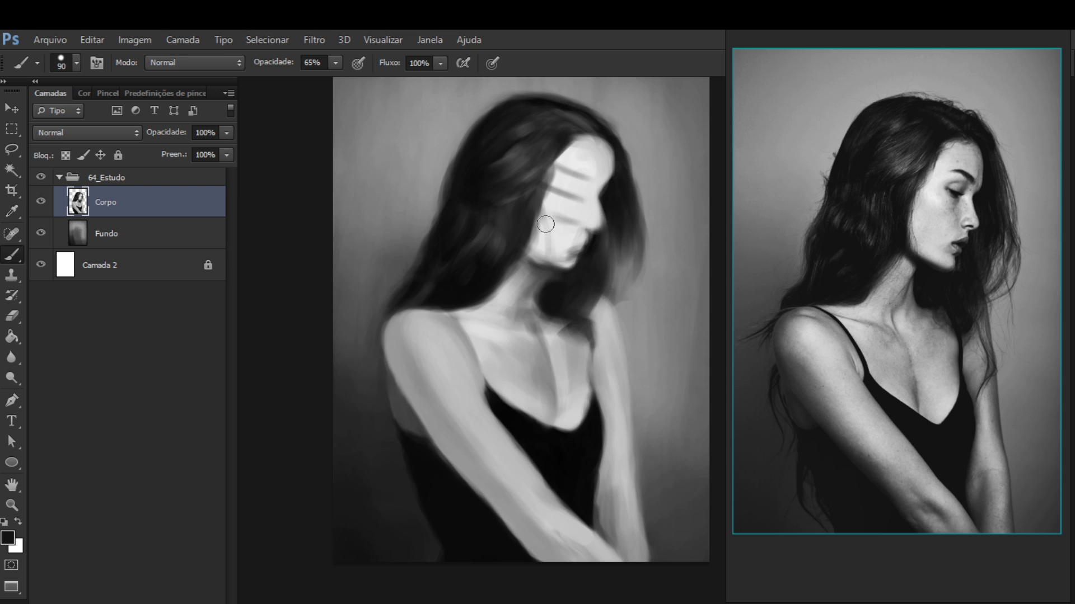
key(ctrl+minus)
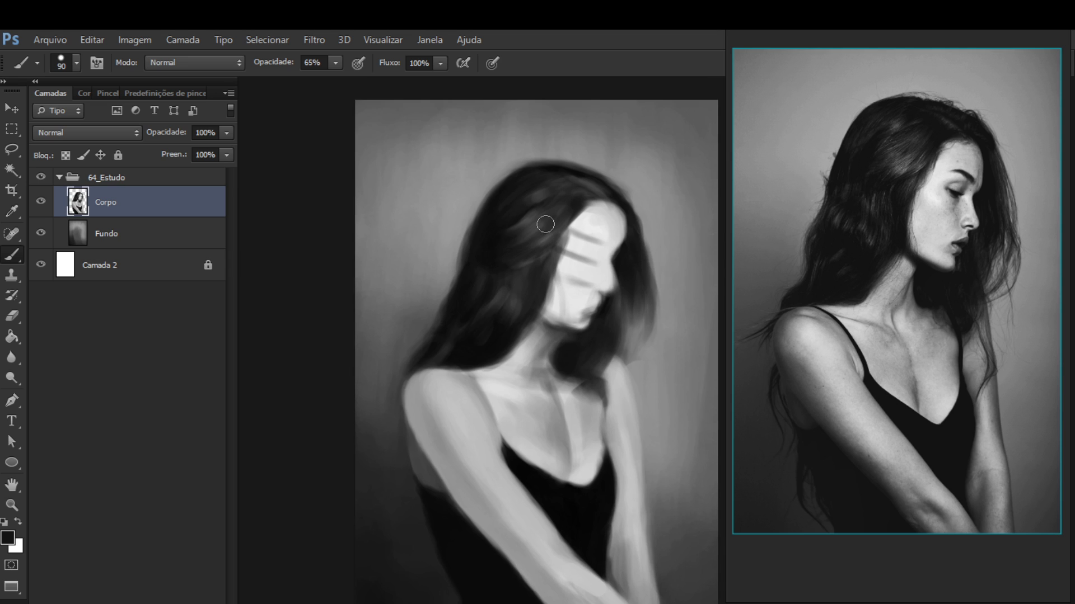
drag(545, 355, 510, 337)
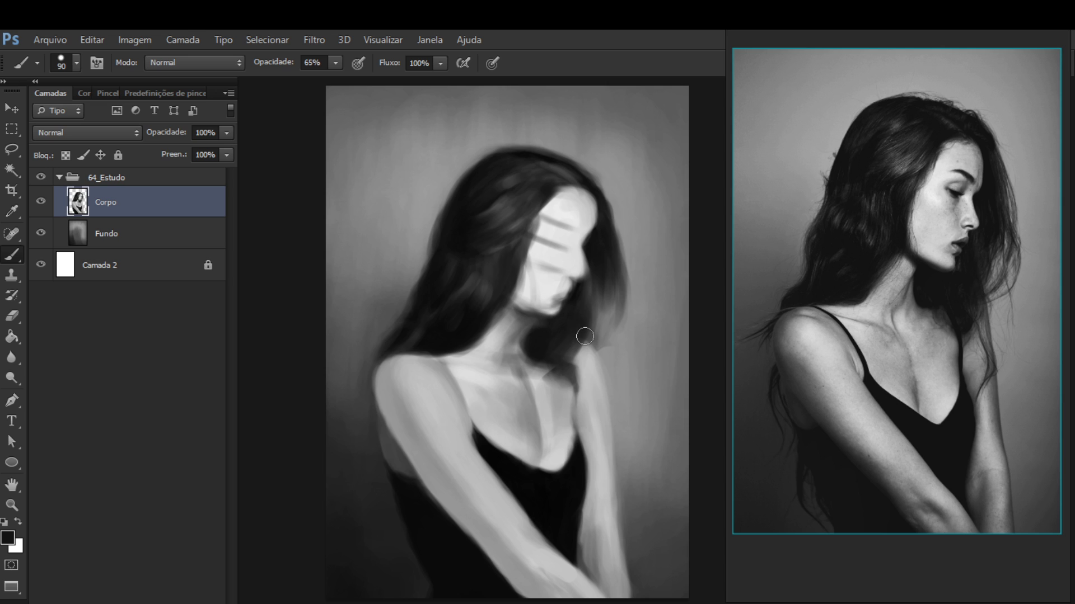
key(space)
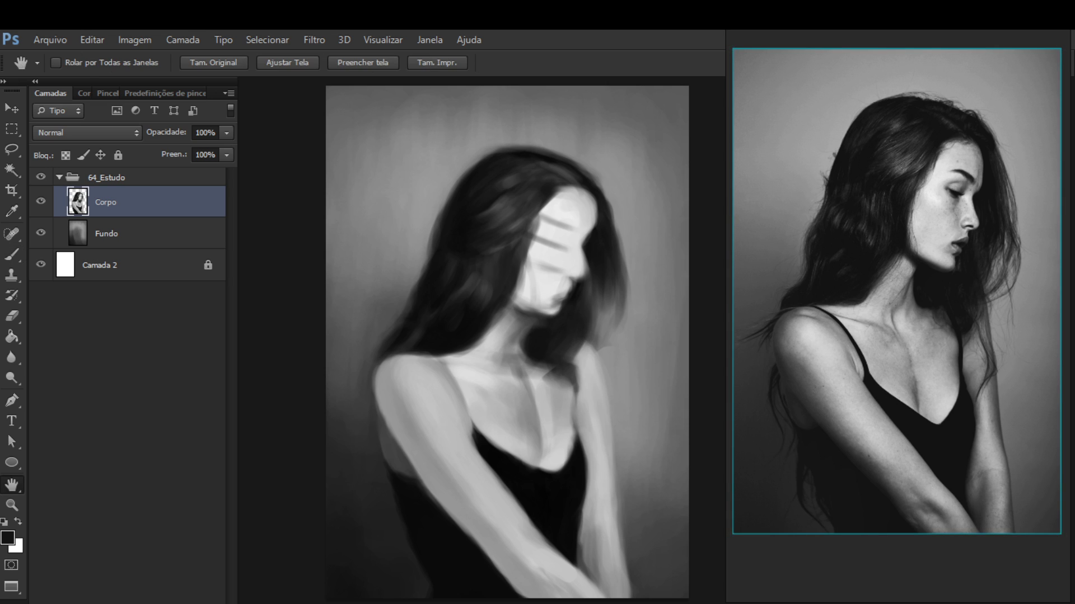